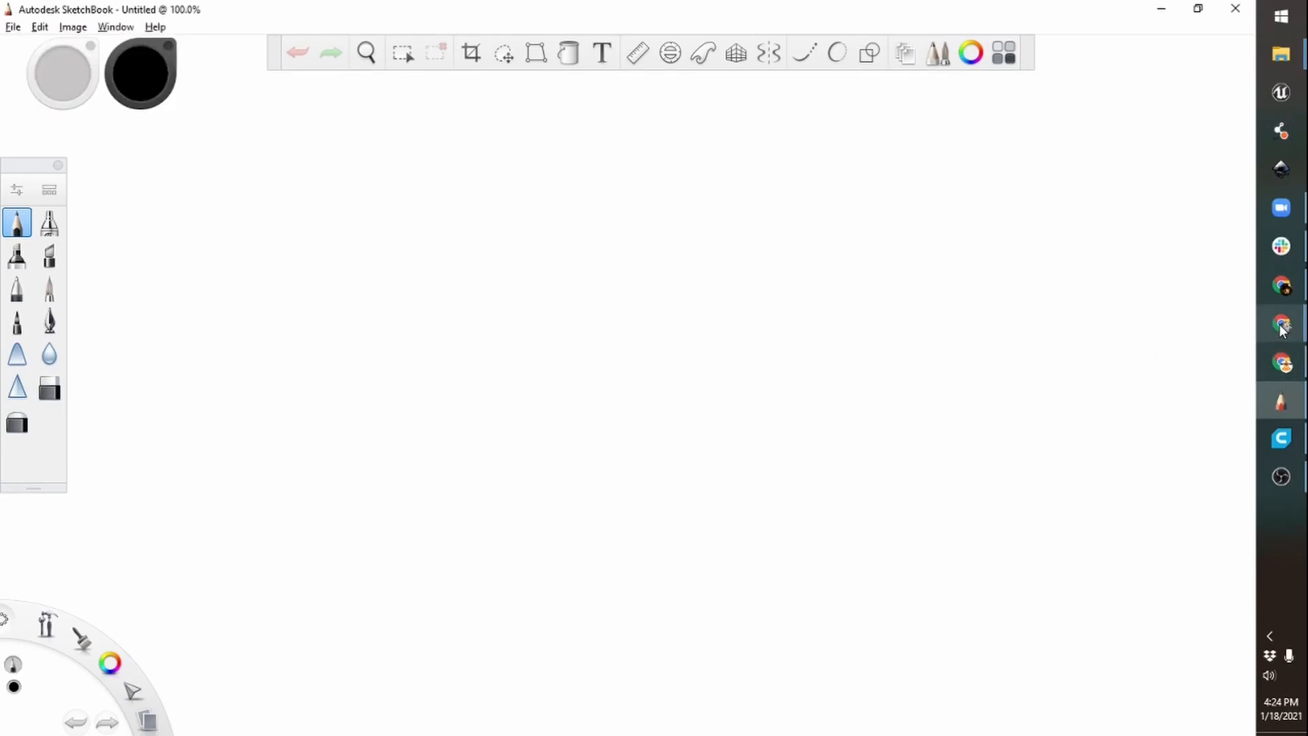
View the Tinkercad block figures and the Minecraft character images in the browser as reference, and return to SketchBook.
{"action": "mouse_move", "coordinate": [1284, 326]}
{"action": "left_click", "coordinate": [1160, 382]}
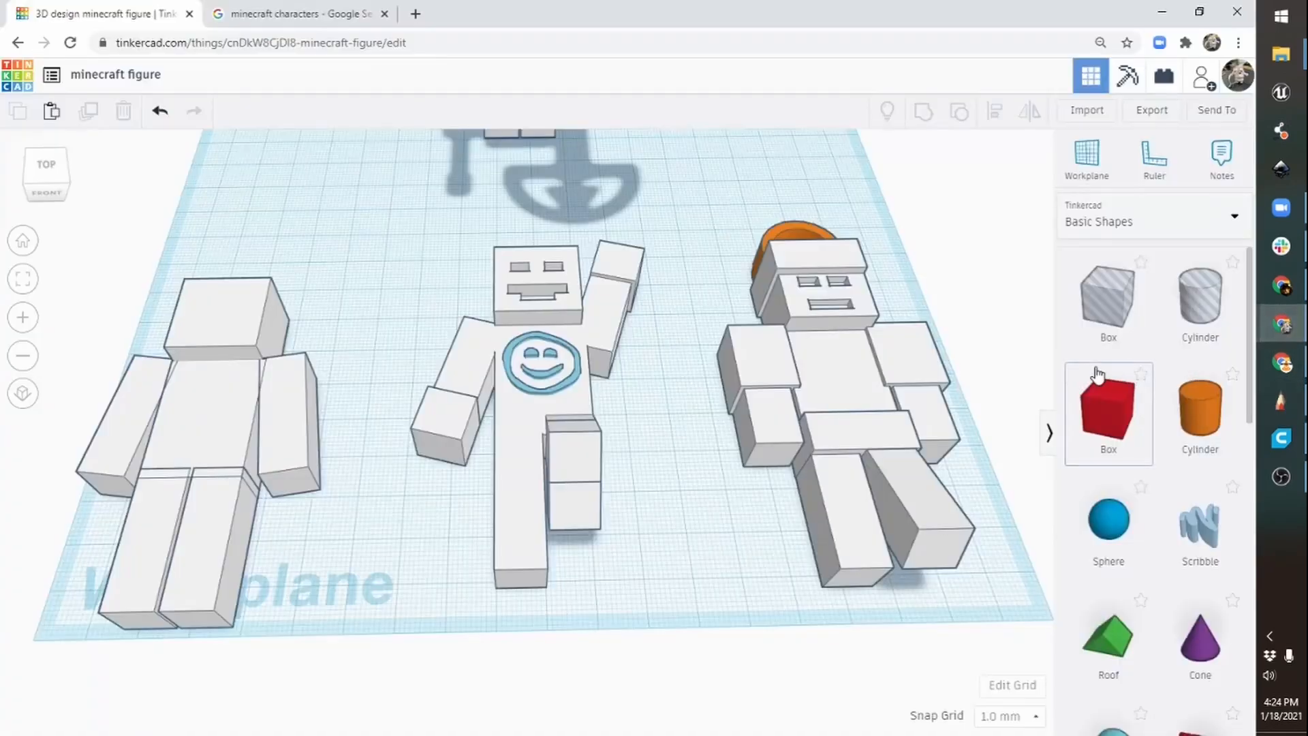
{"action": "left_click", "coordinate": [268, 15]}
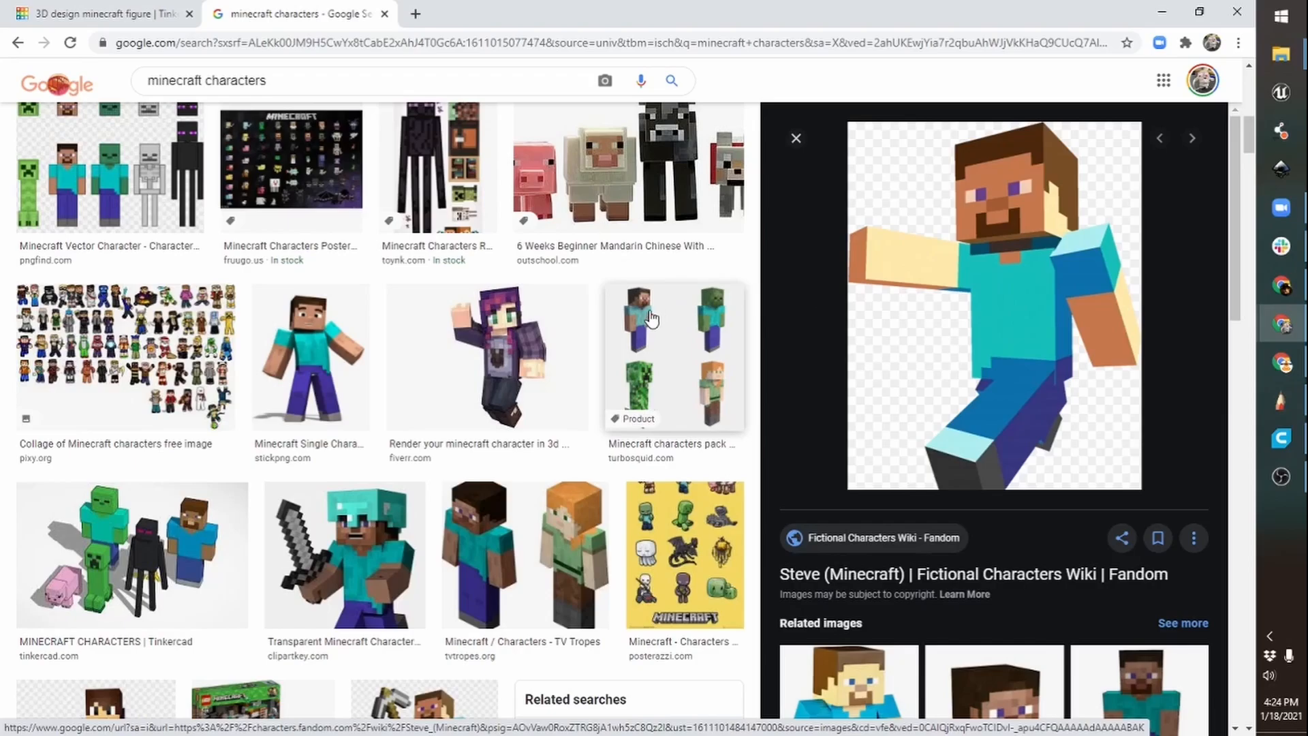
{"action": "key", "text": "alt+Tab"}
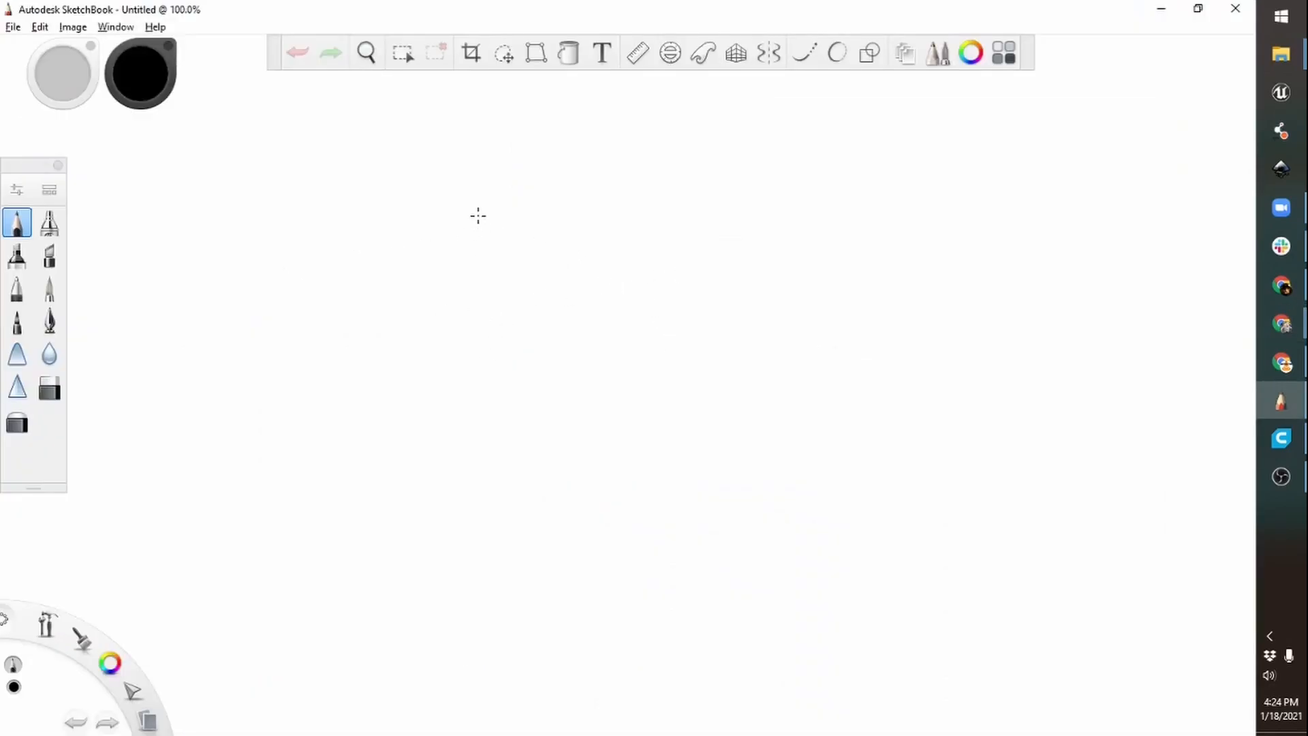
Sketch a cube-shaped head in perspective in the upper middle of the canvas with the pencil brush.
{"action": "mouse_move", "coordinate": [477, 283]}
{"action": "left_mouse_down"}
{"action": "mouse_move", "coordinate": [477, 301]}
{"action": "mouse_move", "coordinate": [563, 344]}
{"action": "left_mouse_up"}
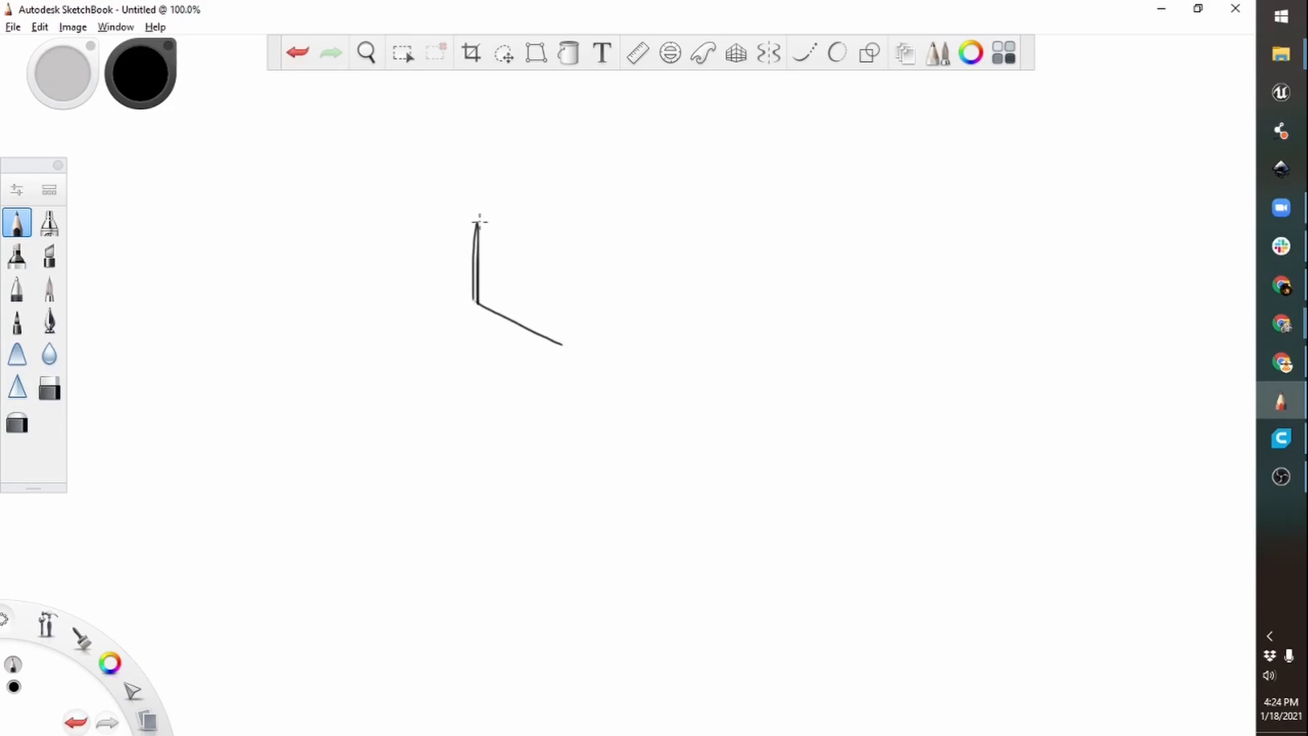
{"action": "left_click_drag", "start_coordinate": [479, 221], "coordinate": [545, 244]}
{"action": "mouse_move", "coordinate": [480, 216]}
{"action": "left_mouse_down"}
{"action": "mouse_move", "coordinate": [539, 201]}
{"action": "mouse_move", "coordinate": [625, 238]}
{"action": "mouse_move", "coordinate": [554, 327]}
{"action": "left_mouse_up"}
{"action": "mouse_move", "coordinate": [555, 234]}
{"action": "left_mouse_down"}
{"action": "mouse_move", "coordinate": [560, 324]}
{"action": "mouse_move", "coordinate": [627, 305]}
{"action": "mouse_move", "coordinate": [620, 229]}
{"action": "mouse_move", "coordinate": [609, 229]}
{"action": "left_mouse_up"}
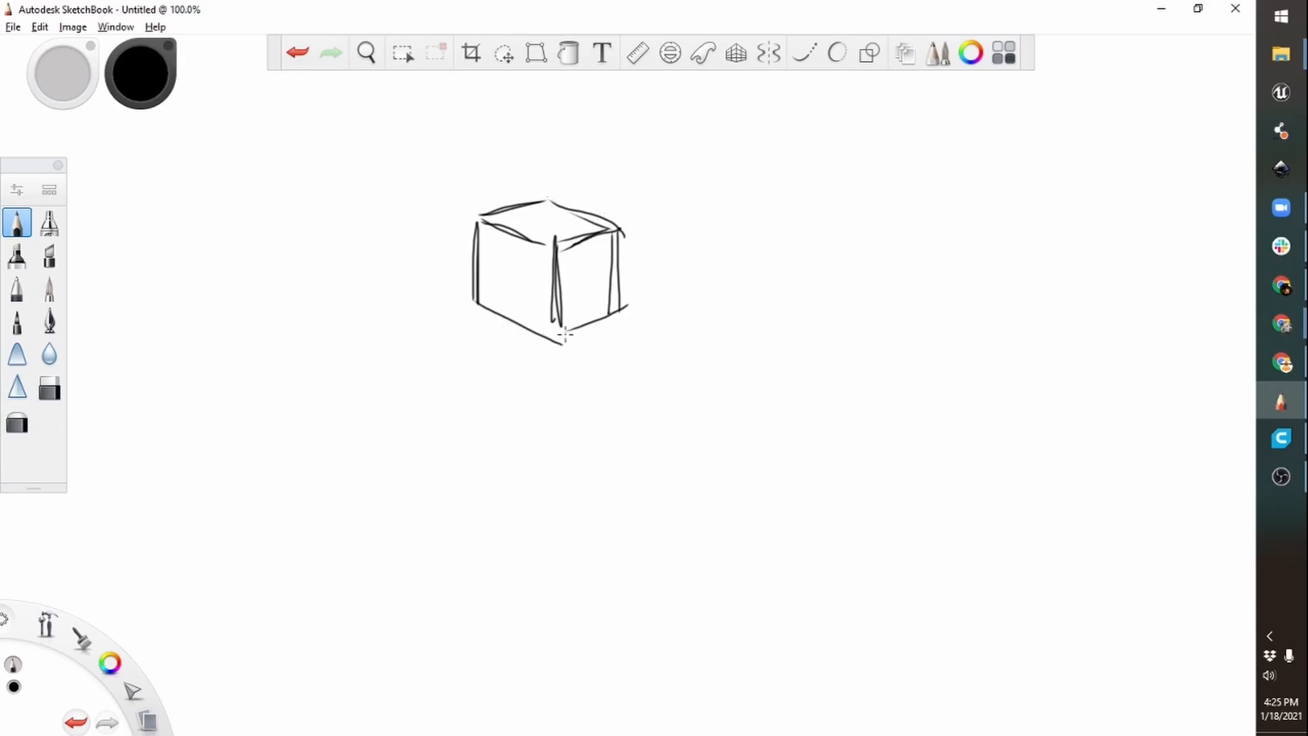
{"action": "left_click_drag", "start_coordinate": [598, 317], "coordinate": [619, 310]}
Sketch a rectangular block torso in perspective directly beneath the cube head.
{"action": "mouse_move", "coordinate": [504, 315]}
{"action": "left_mouse_down"}
{"action": "mouse_move", "coordinate": [506, 403]}
{"action": "mouse_move", "coordinate": [494, 411]}
{"action": "left_mouse_up"}
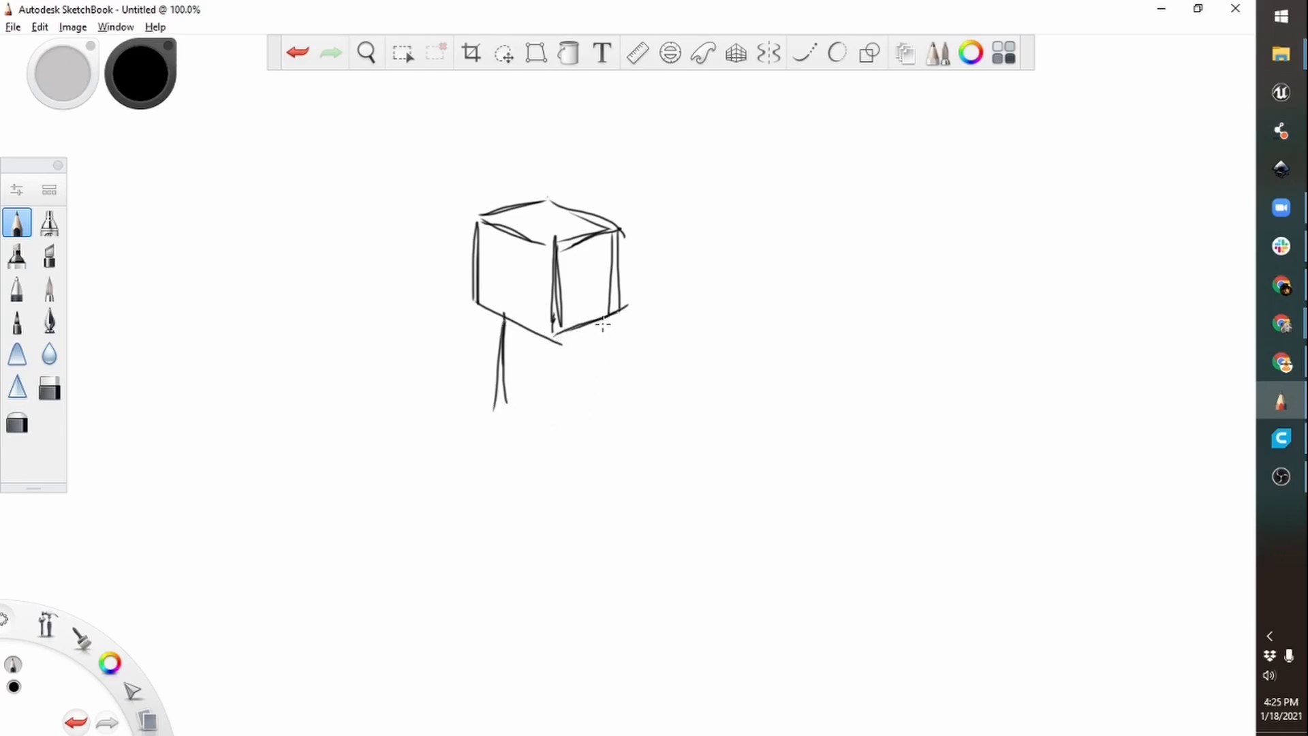
{"action": "mouse_move", "coordinate": [603, 325]}
{"action": "left_mouse_down"}
{"action": "mouse_move", "coordinate": [597, 419]}
{"action": "mouse_move", "coordinate": [614, 465]}
{"action": "mouse_move", "coordinate": [579, 462]}
{"action": "left_mouse_up"}
{"action": "left_click_drag", "start_coordinate": [578, 342], "coordinate": [582, 442]}
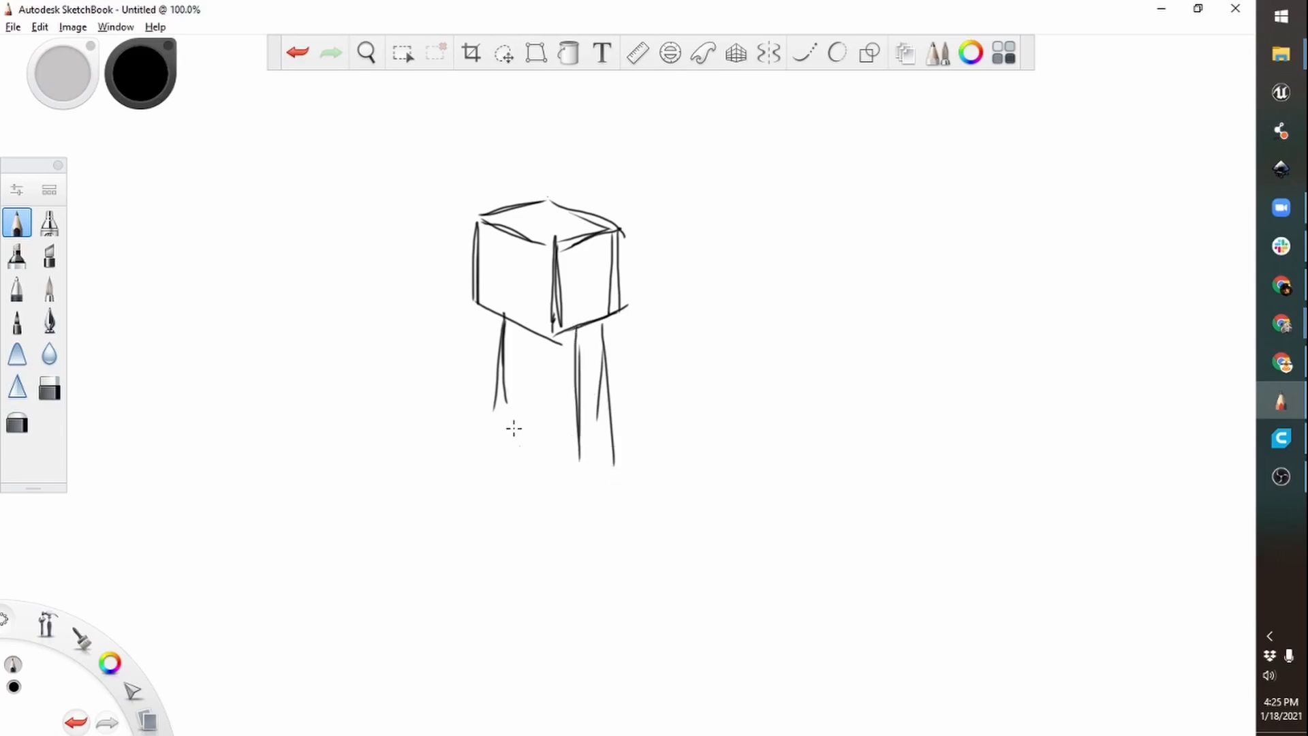
{"action": "mouse_move", "coordinate": [509, 332]}
{"action": "left_mouse_down"}
{"action": "mouse_move", "coordinate": [511, 435]}
{"action": "mouse_move", "coordinate": [583, 470]}
{"action": "mouse_move", "coordinate": [593, 458]}
{"action": "left_mouse_up"}
{"action": "left_click_drag", "start_coordinate": [575, 339], "coordinate": [576, 406]}
{"action": "left_click_drag", "start_coordinate": [578, 477], "coordinate": [607, 450]}
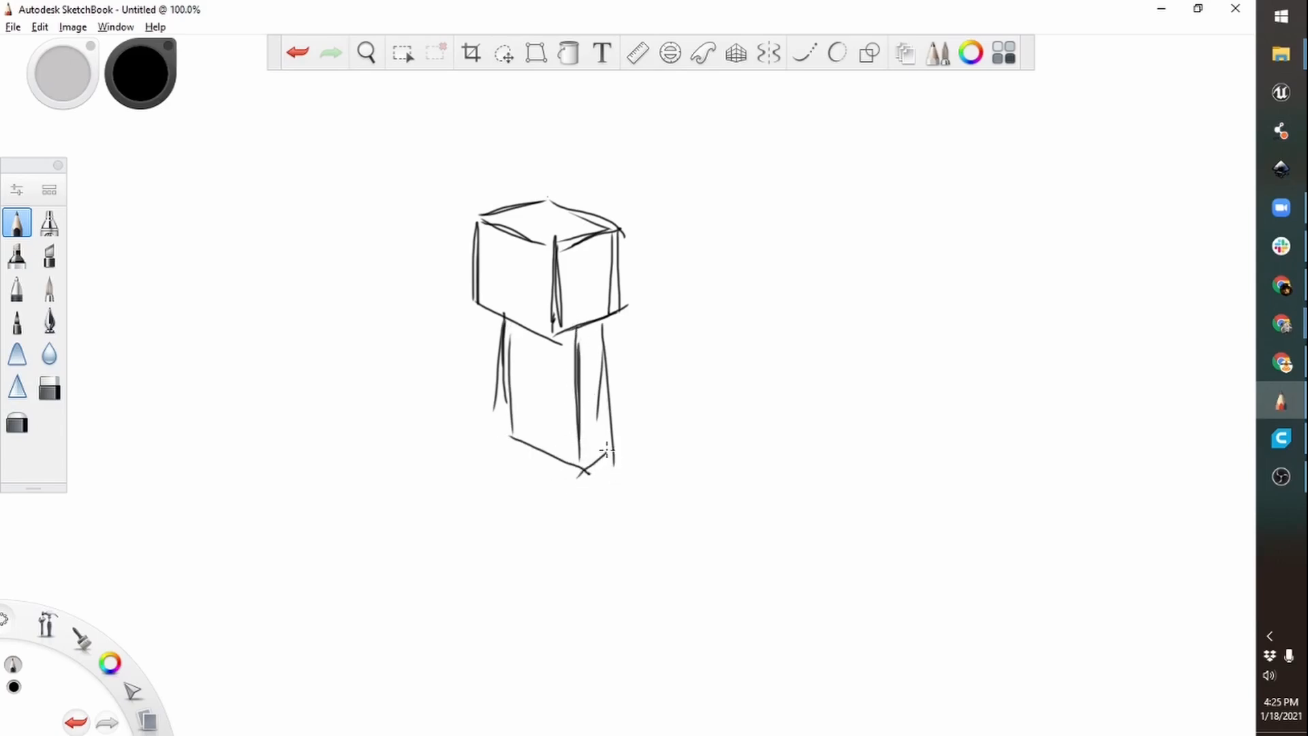
Sketch an elongated block arm angled outward and downward from the torso's right shoulder edge.
{"action": "left_click_drag", "start_coordinate": [603, 325], "coordinate": [602, 446]}
{"action": "mouse_move", "coordinate": [589, 335]}
{"action": "left_mouse_down"}
{"action": "mouse_move", "coordinate": [637, 325]}
{"action": "mouse_move", "coordinate": [625, 436]}
{"action": "mouse_move", "coordinate": [644, 483]}
{"action": "mouse_move", "coordinate": [664, 458]}
{"action": "left_mouse_up"}
{"action": "left_click_drag", "start_coordinate": [635, 372], "coordinate": [660, 446]}
{"action": "left_click_drag", "start_coordinate": [626, 321], "coordinate": [678, 417]}
Sketch two long block legs side by side below the torso, closing off the feet.
{"action": "left_click_drag", "start_coordinate": [511, 438], "coordinate": [516, 596]}
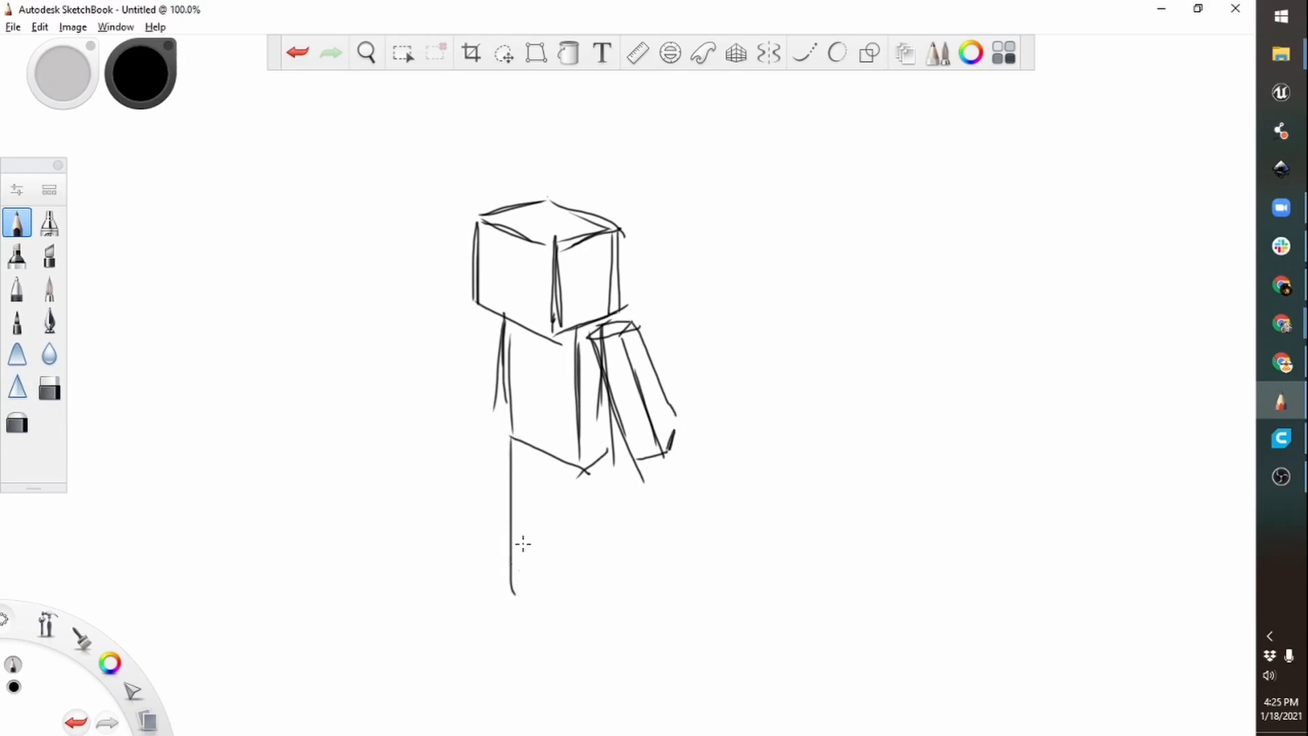
{"action": "left_click_drag", "start_coordinate": [540, 453], "coordinate": [533, 598]}
{"action": "mouse_move", "coordinate": [550, 458]}
{"action": "left_mouse_down"}
{"action": "mouse_move", "coordinate": [559, 634]}
{"action": "mouse_move", "coordinate": [603, 641]}
{"action": "left_mouse_up"}
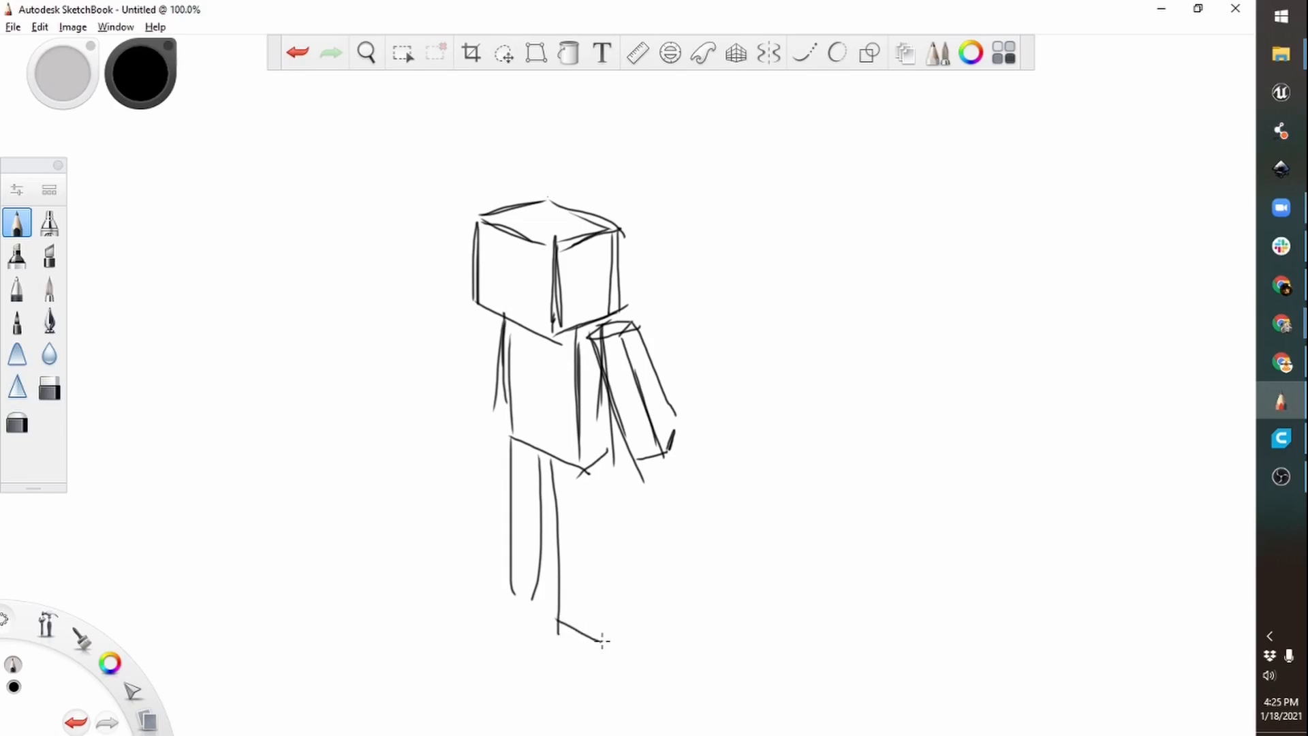
{"action": "mouse_move", "coordinate": [588, 475]}
{"action": "left_mouse_down"}
{"action": "mouse_move", "coordinate": [602, 642]}
{"action": "mouse_move", "coordinate": [627, 622]}
{"action": "left_mouse_up"}
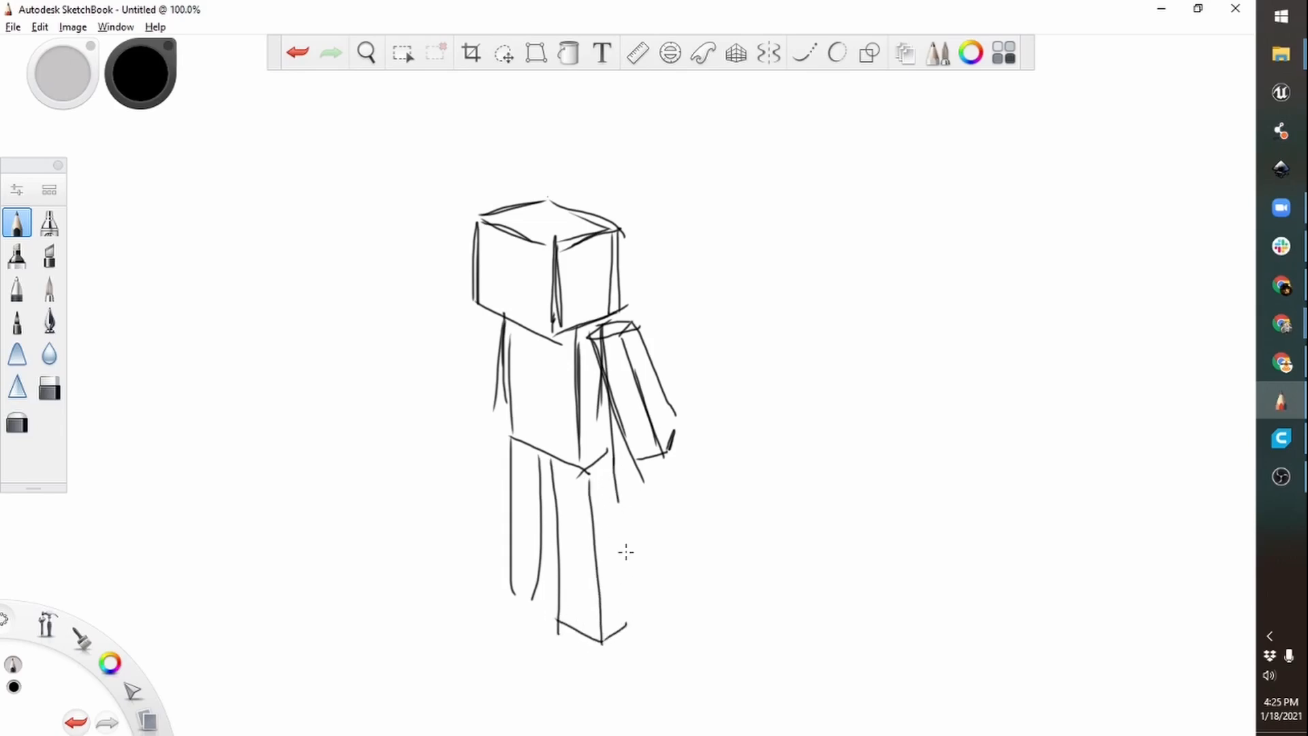
{"action": "left_click_drag", "start_coordinate": [618, 502], "coordinate": [632, 614]}
{"action": "left_click_drag", "start_coordinate": [536, 457], "coordinate": [544, 602]}
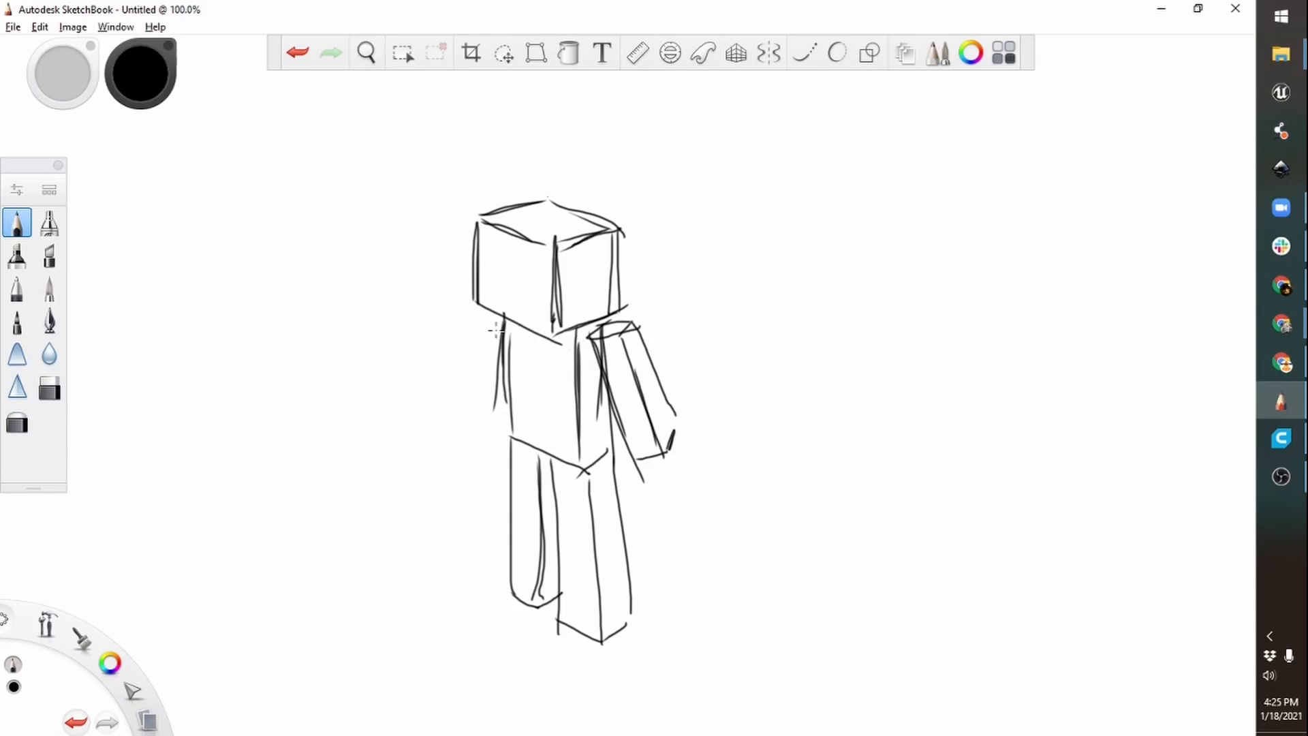
Sketch the second block arm, angled outward from the torso's left shoulder edge.
{"action": "left_click_drag", "start_coordinate": [454, 338], "coordinate": [437, 404]}
{"action": "left_click_drag", "start_coordinate": [428, 351], "coordinate": [443, 402]}
{"action": "left_click_drag", "start_coordinate": [484, 323], "coordinate": [425, 379]}
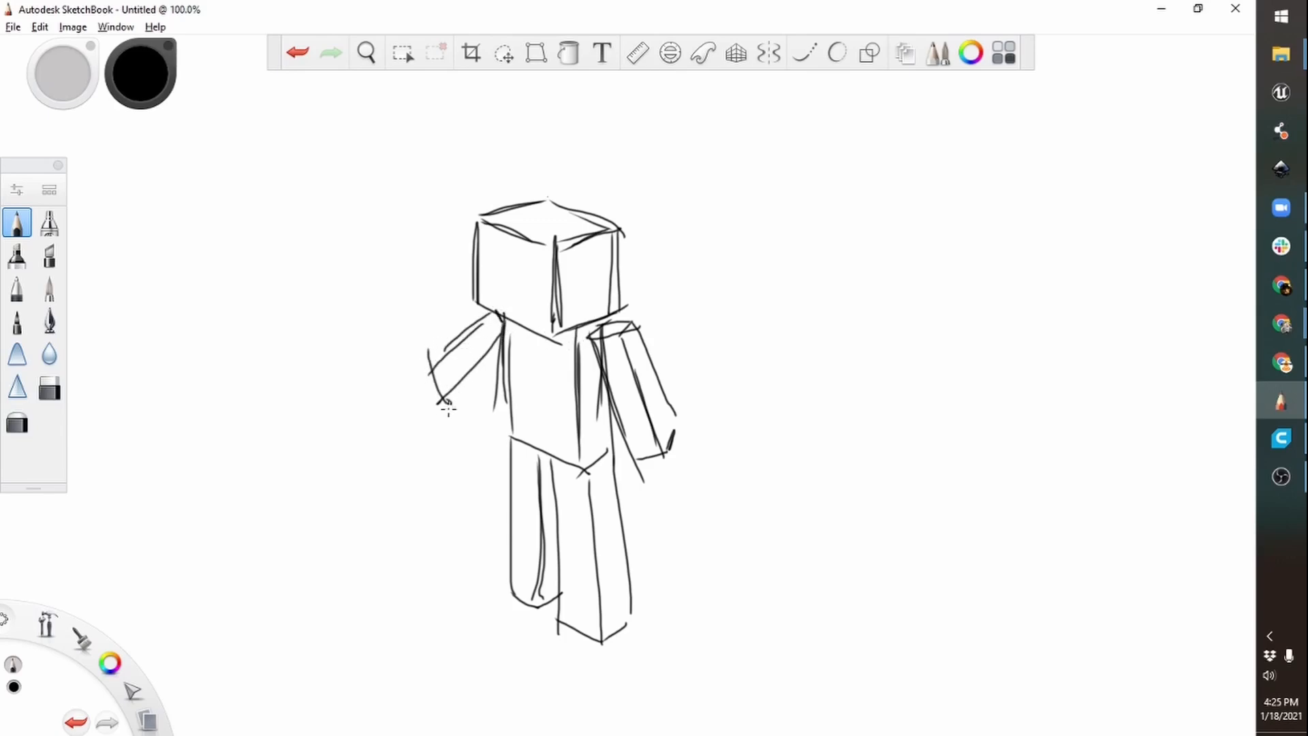
{"action": "left_click_drag", "start_coordinate": [504, 345], "coordinate": [478, 382]}
Sketch a separate elongated box beside the figure's feet, with an arrow leading down to it from the arm.
{"action": "mouse_move", "coordinate": [723, 581]}
{"action": "left_mouse_down"}
{"action": "mouse_move", "coordinate": [658, 644]}
{"action": "mouse_move", "coordinate": [699, 665]}
{"action": "mouse_move", "coordinate": [695, 689]}
{"action": "left_mouse_up"}
{"action": "mouse_move", "coordinate": [699, 665]}
{"action": "left_mouse_down"}
{"action": "mouse_move", "coordinate": [697, 691]}
{"action": "mouse_move", "coordinate": [770, 614]}
{"action": "mouse_move", "coordinate": [709, 653]}
{"action": "left_mouse_up"}
{"action": "mouse_move", "coordinate": [725, 583]}
{"action": "left_mouse_down"}
{"action": "mouse_move", "coordinate": [766, 584]}
{"action": "mouse_move", "coordinate": [761, 630]}
{"action": "left_mouse_up"}
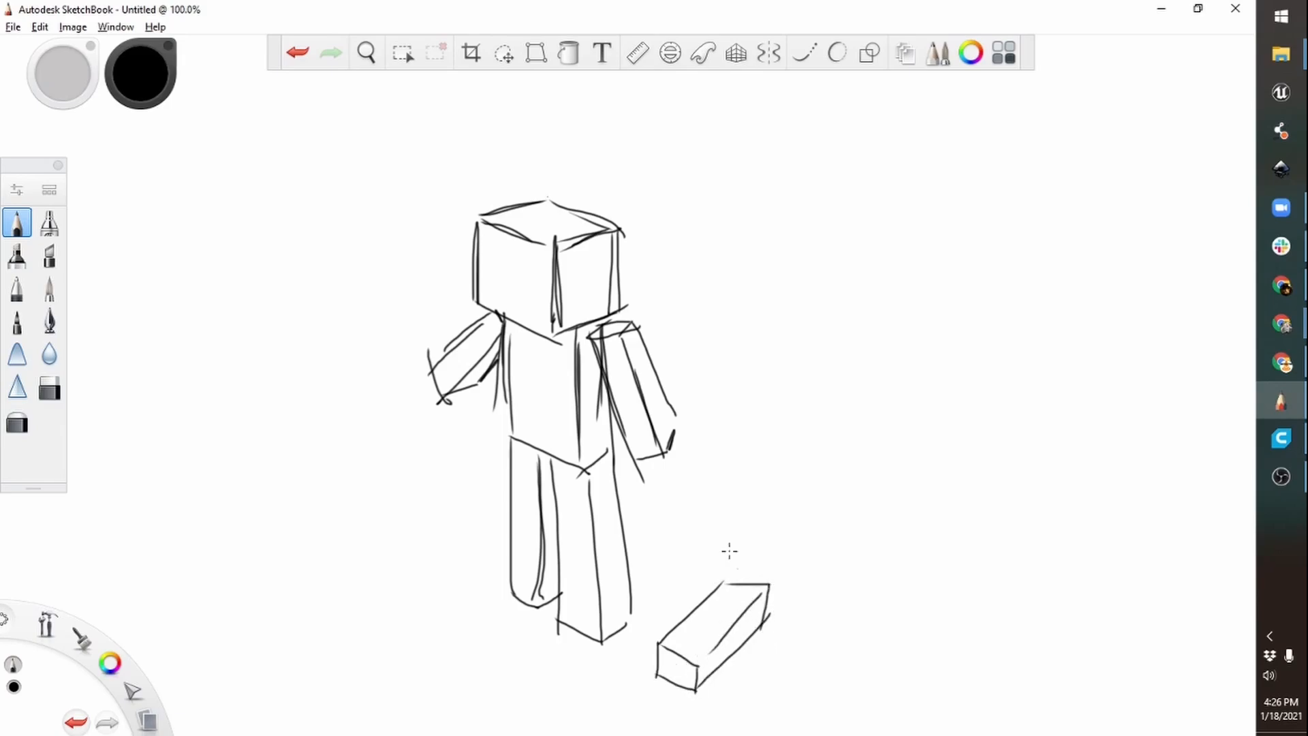
{"action": "left_click_drag", "start_coordinate": [688, 475], "coordinate": [709, 576]}
{"action": "left_click_drag", "start_coordinate": [690, 551], "coordinate": [708, 576]}
Switch to the Tinkercad minecraft figure design and examine the finished block figures and their accessories from several angles.
{"action": "key", "text": "alt+Tab"}
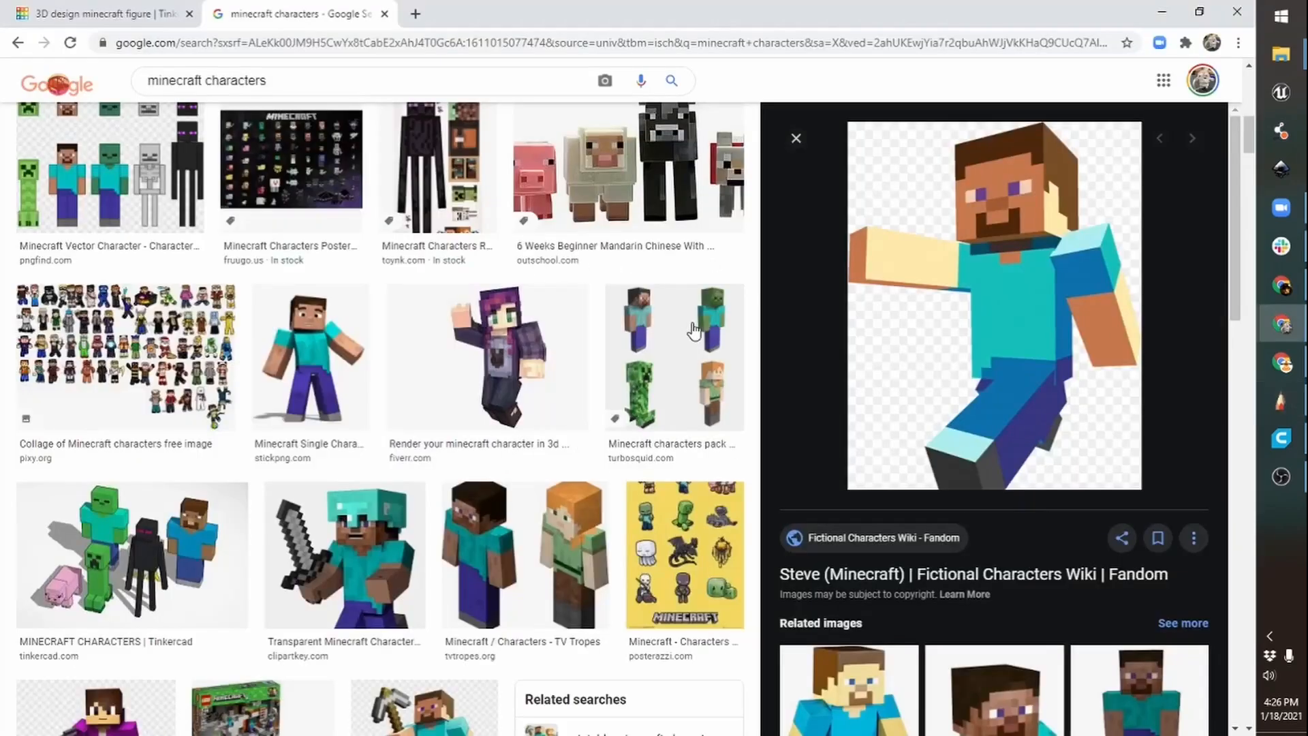
{"action": "left_click", "coordinate": [139, 16]}
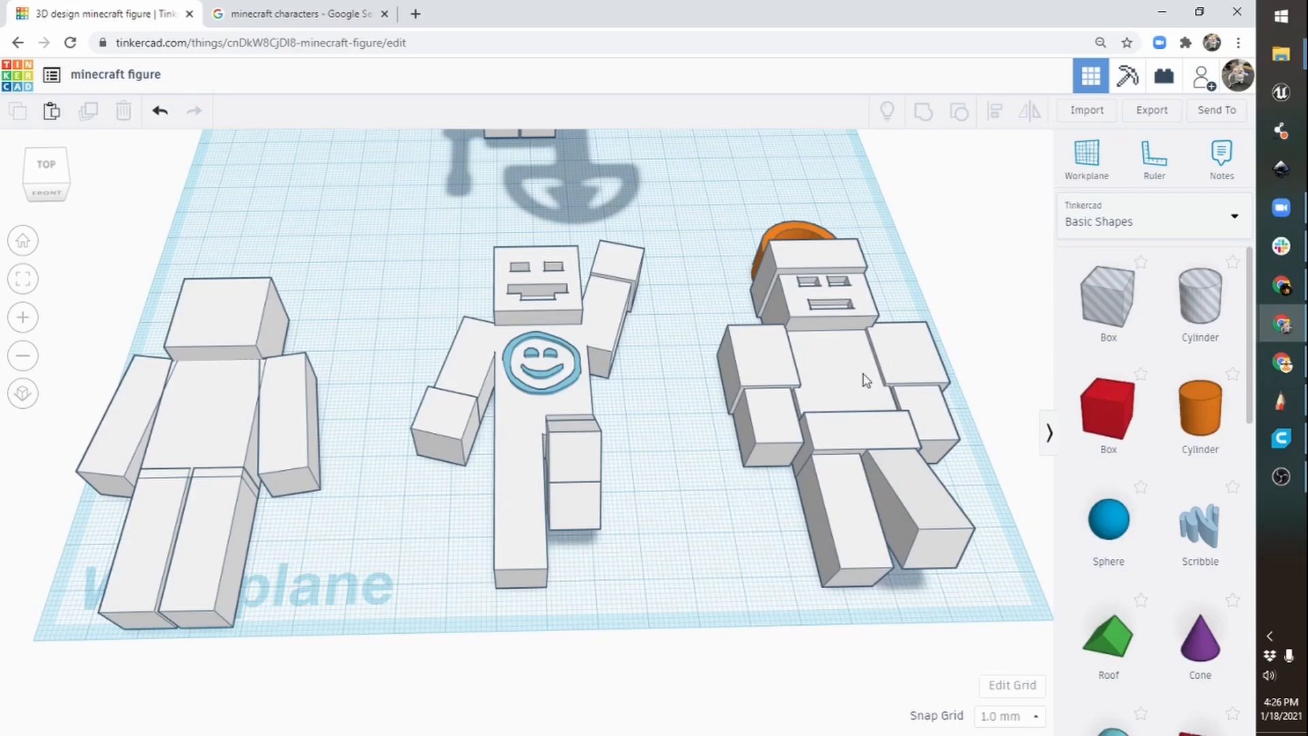
{"action": "middle_click_drag", "start_coordinate": [671, 268], "coordinate": [681, 418]}
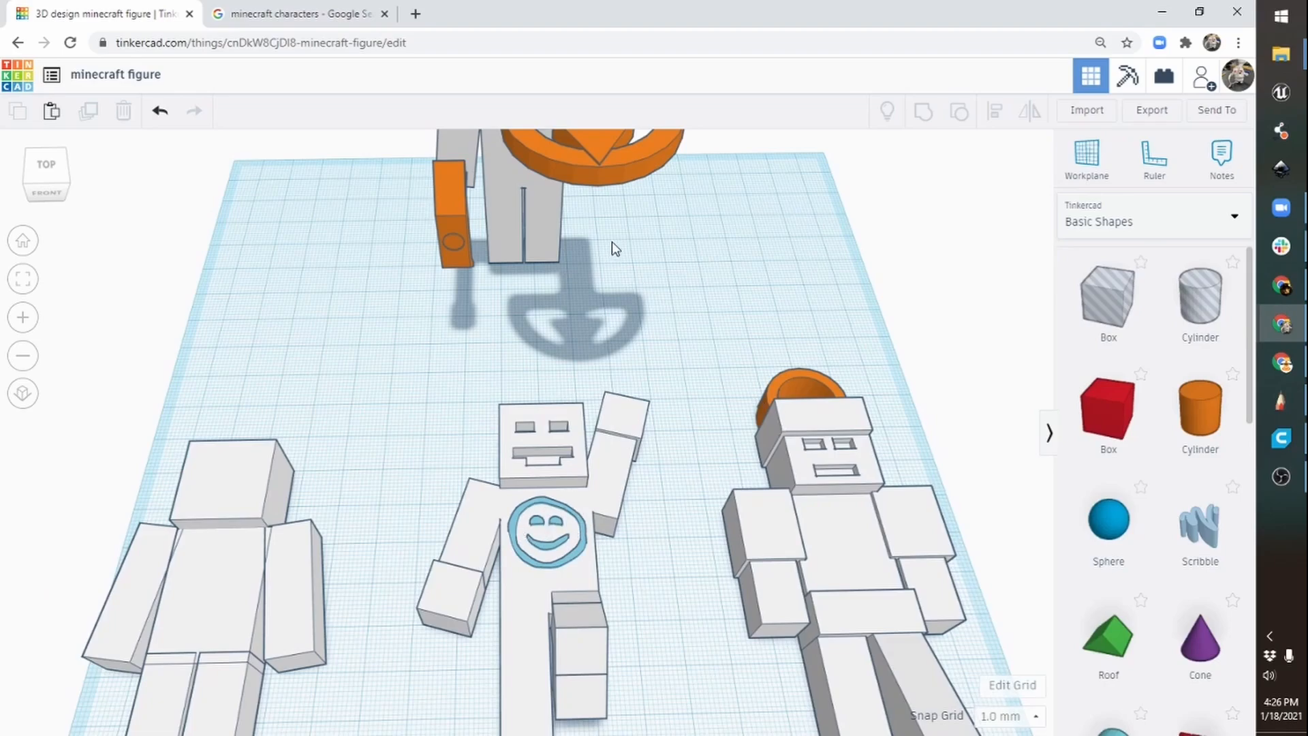
{"action": "middle_click_drag", "start_coordinate": [614, 248], "coordinate": [586, 539]}
{"action": "right_click_drag", "start_coordinate": [421, 658], "coordinate": [573, 565]}
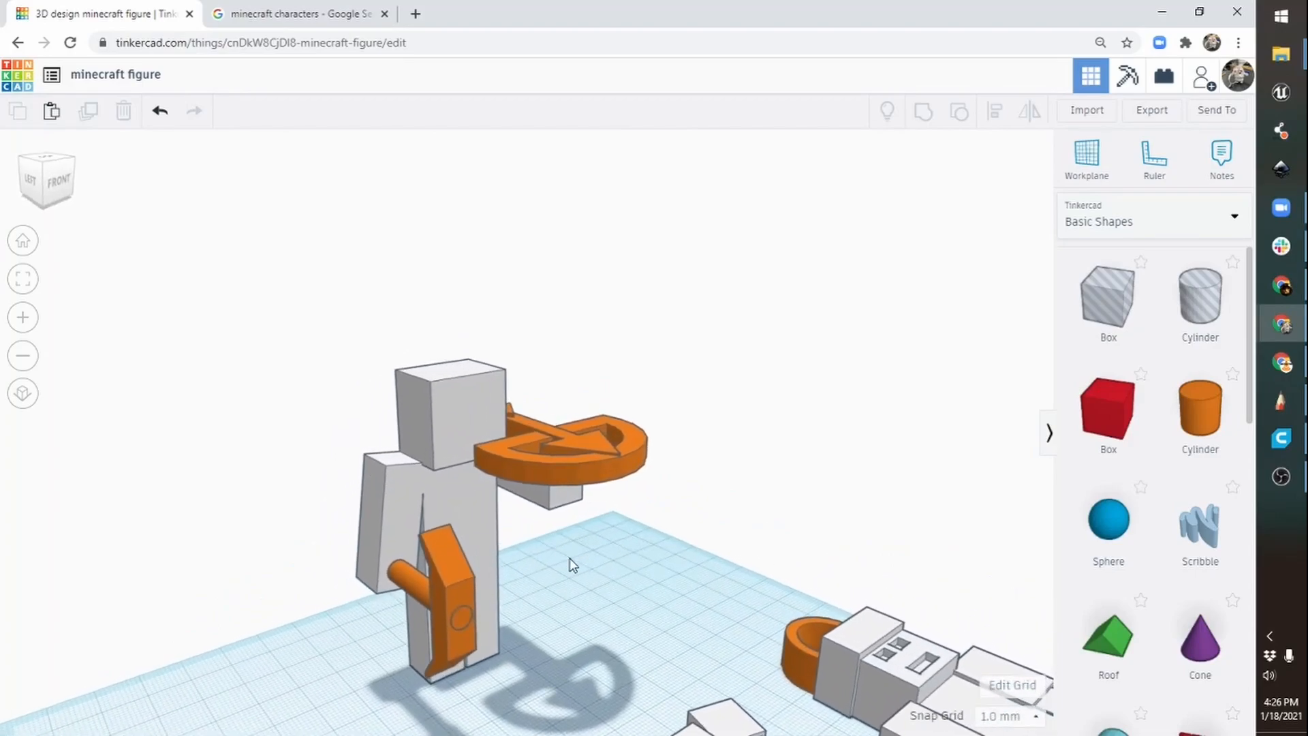
{"action": "left_click", "coordinate": [429, 601]}
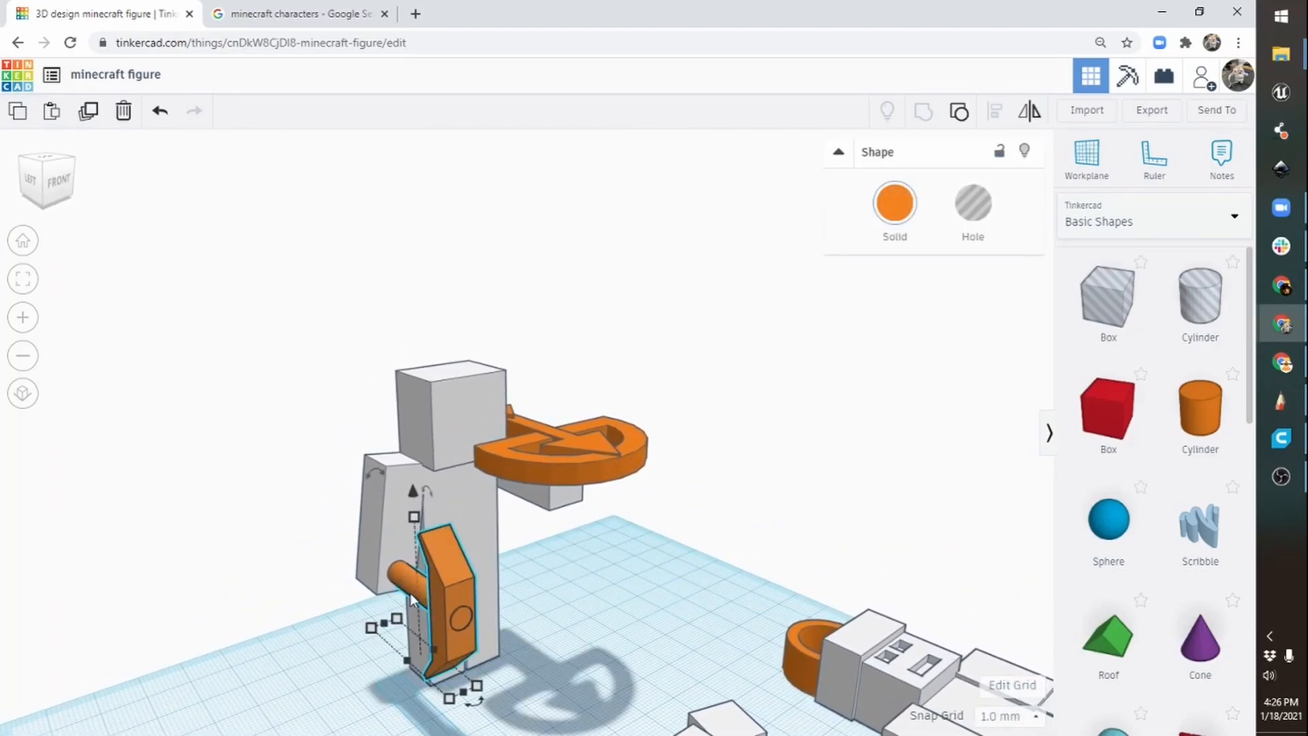
{"action": "left_click_drag", "start_coordinate": [414, 600], "coordinate": [619, 681]}
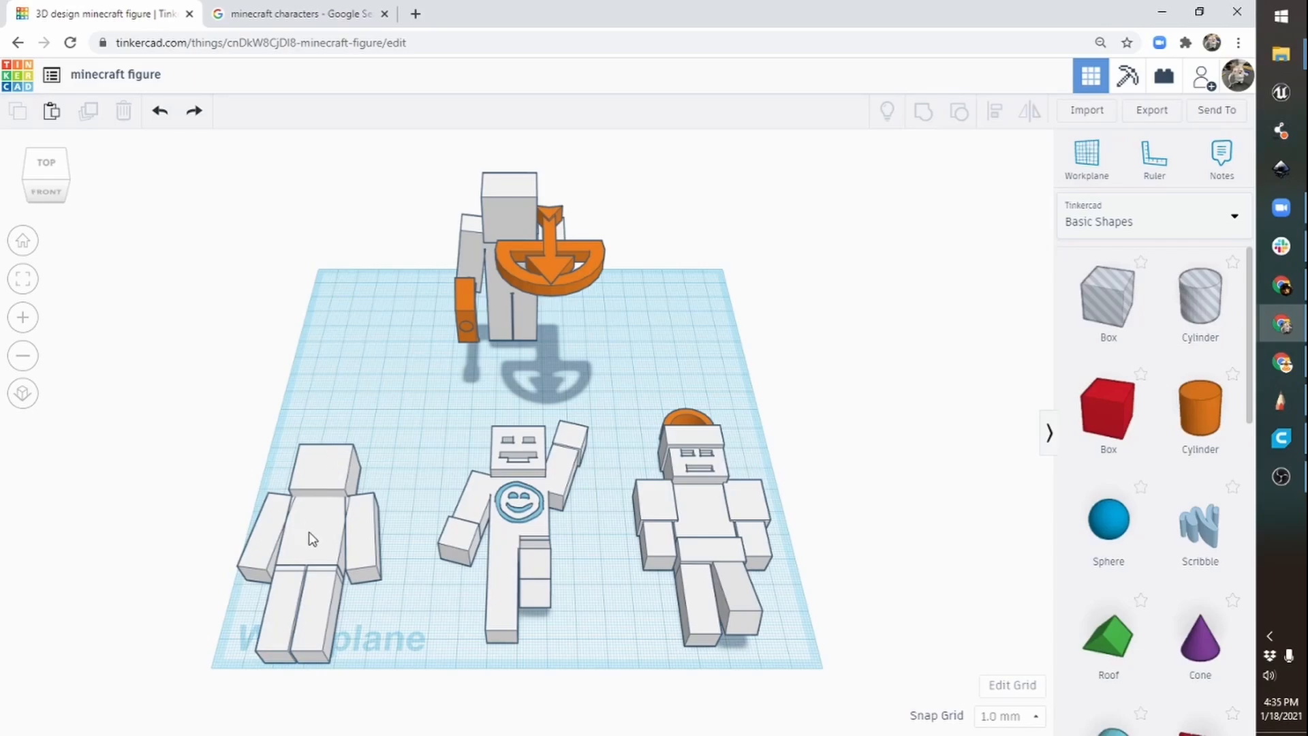
{"action": "right_click_drag", "start_coordinate": [204, 630], "coordinate": [361, 655]}
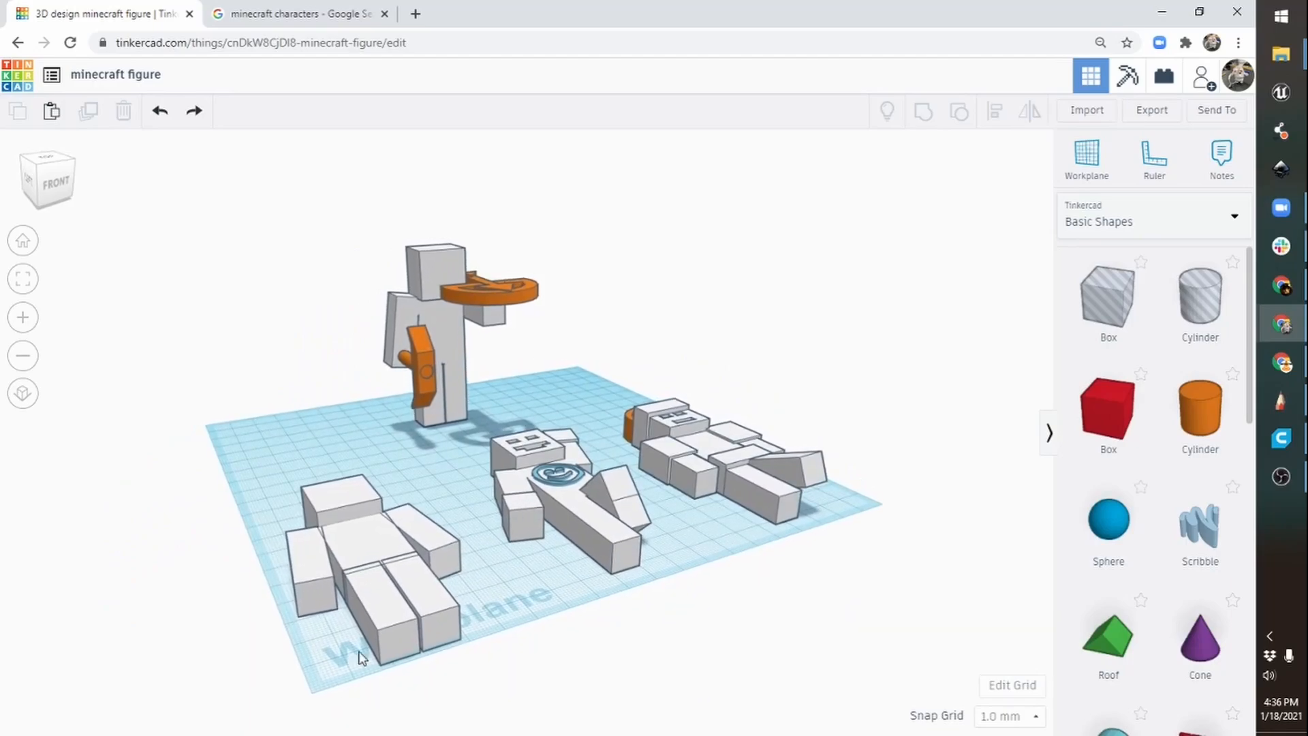
{"action": "right_click_drag", "start_coordinate": [548, 545], "coordinate": [335, 494]}
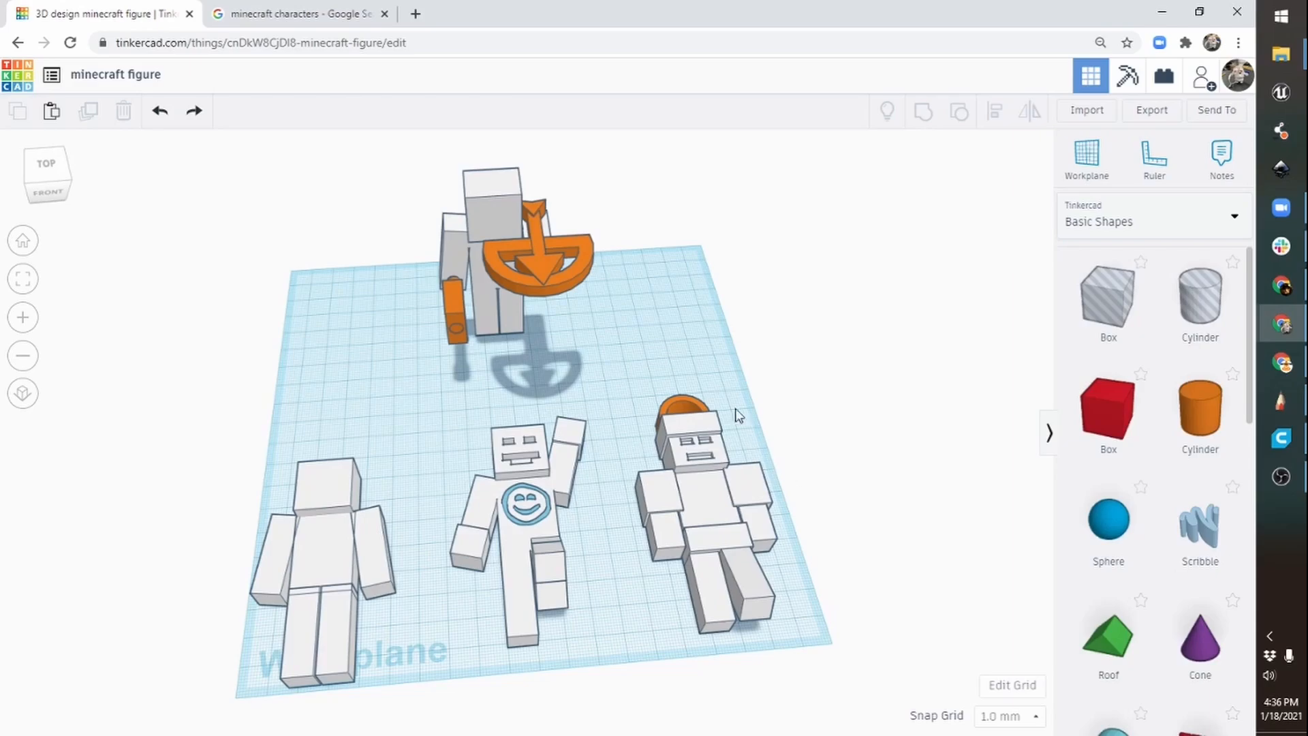
Move all the existing figures together off the workplane beyond its back edge, and deselect them.
{"action": "left_click_drag", "start_coordinate": [861, 203], "coordinate": [241, 688]}
{"action": "left_click_drag", "start_coordinate": [750, 595], "coordinate": [644, 201]}
{"action": "mouse_move", "coordinate": [687, 482]}
{"action": "right_mouse_down"}
{"action": "mouse_move", "coordinate": [662, 470]}
{"action": "mouse_move", "coordinate": [676, 465]}
{"action": "right_mouse_up"}
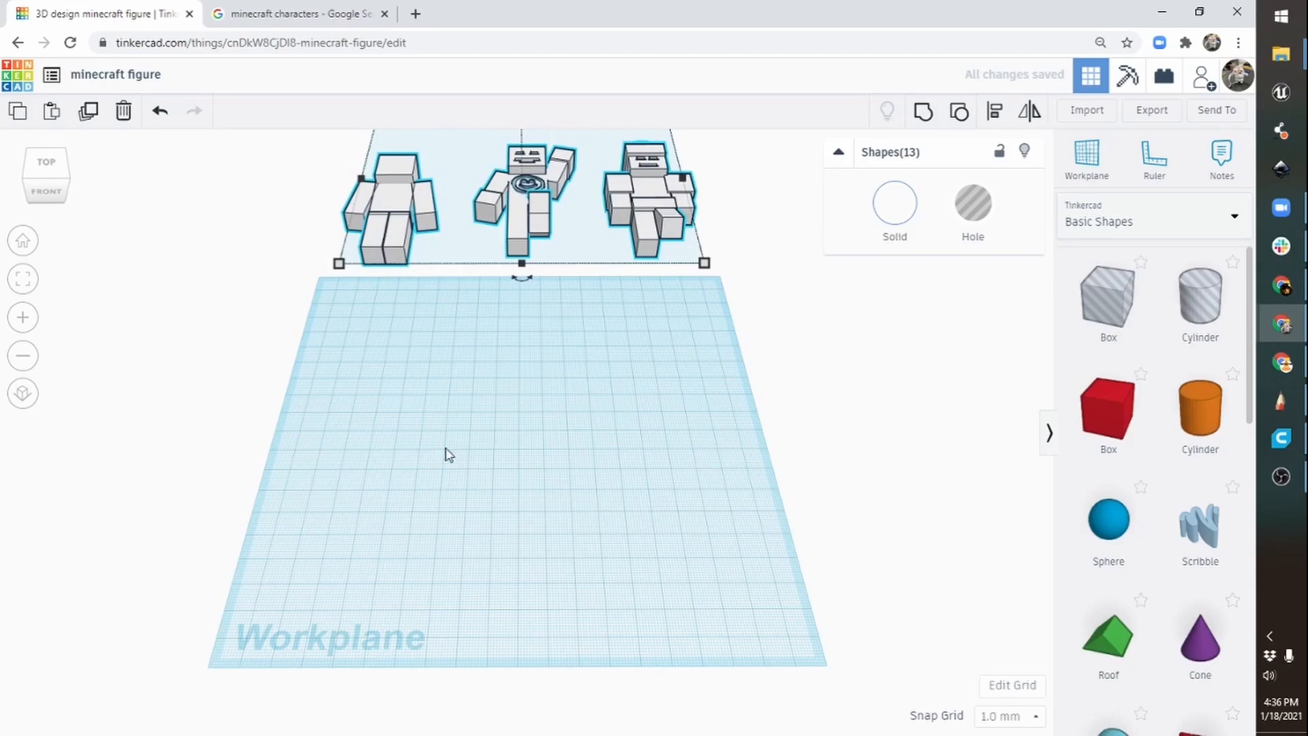
{"action": "left_click", "coordinate": [579, 453]}
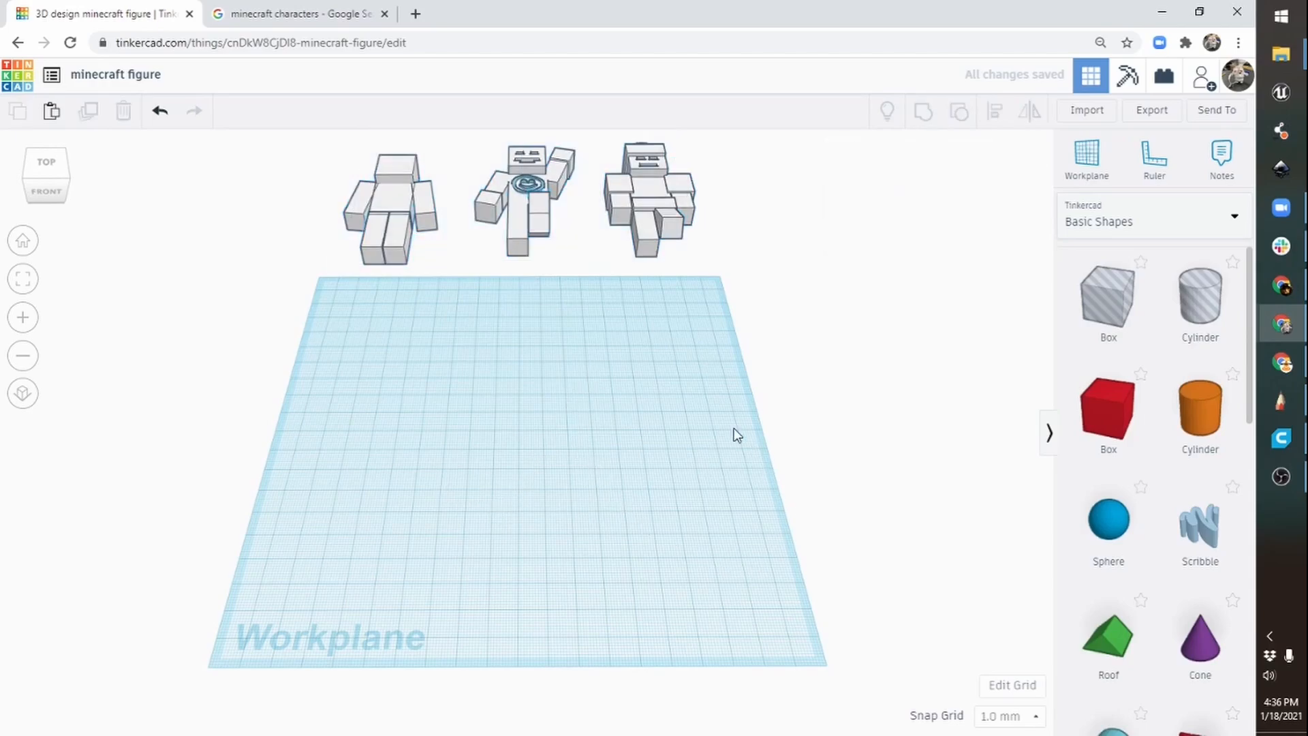
Place a solid red Box shape of 20 mm per side near the middle of the empty workplane.
{"action": "left_click", "coordinate": [31, 240]}
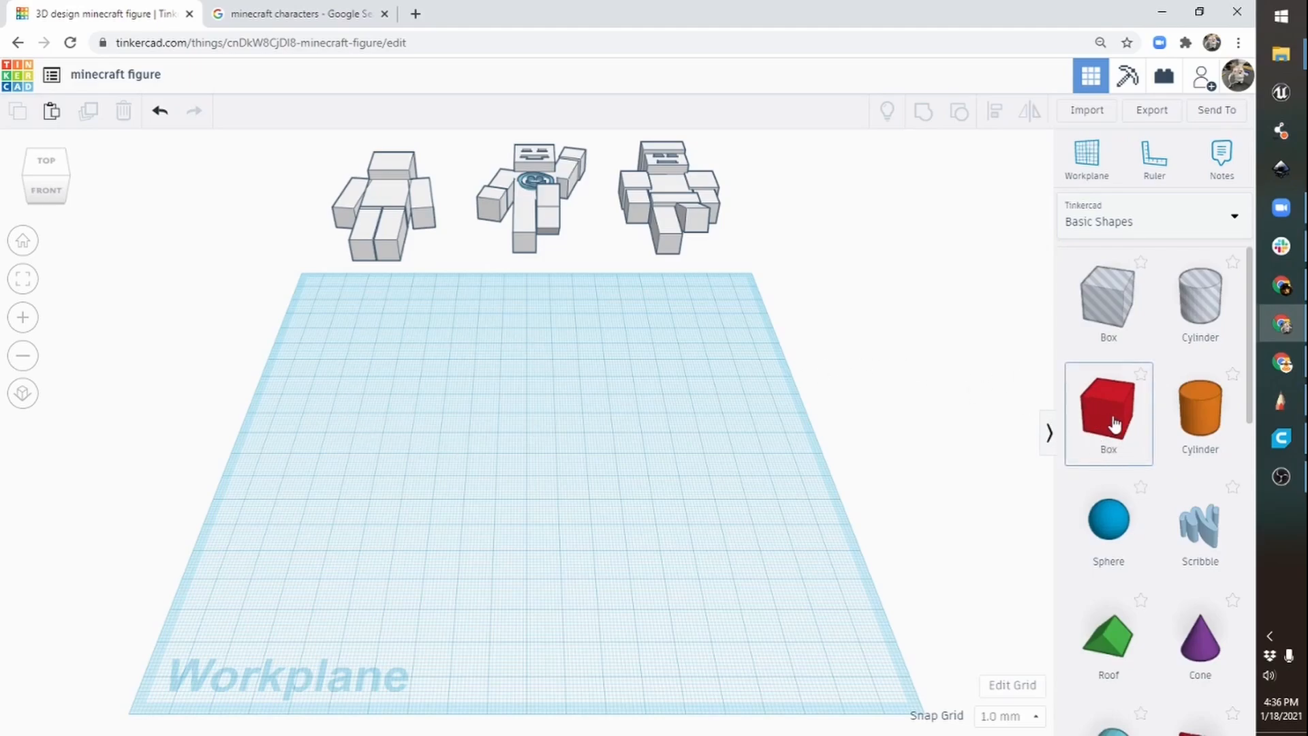
{"action": "left_click_drag", "start_coordinate": [1111, 419], "coordinate": [534, 489]}
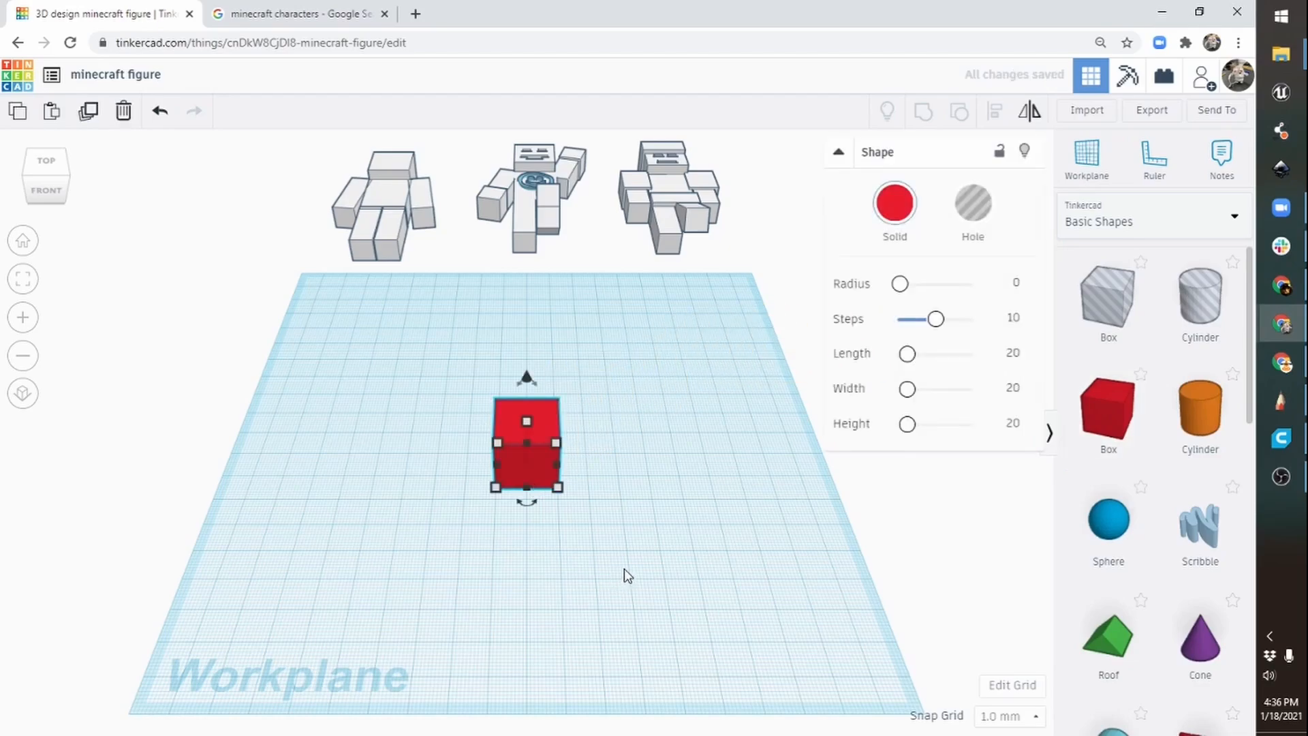
{"action": "right_click_drag", "start_coordinate": [706, 510], "coordinate": [542, 491]}
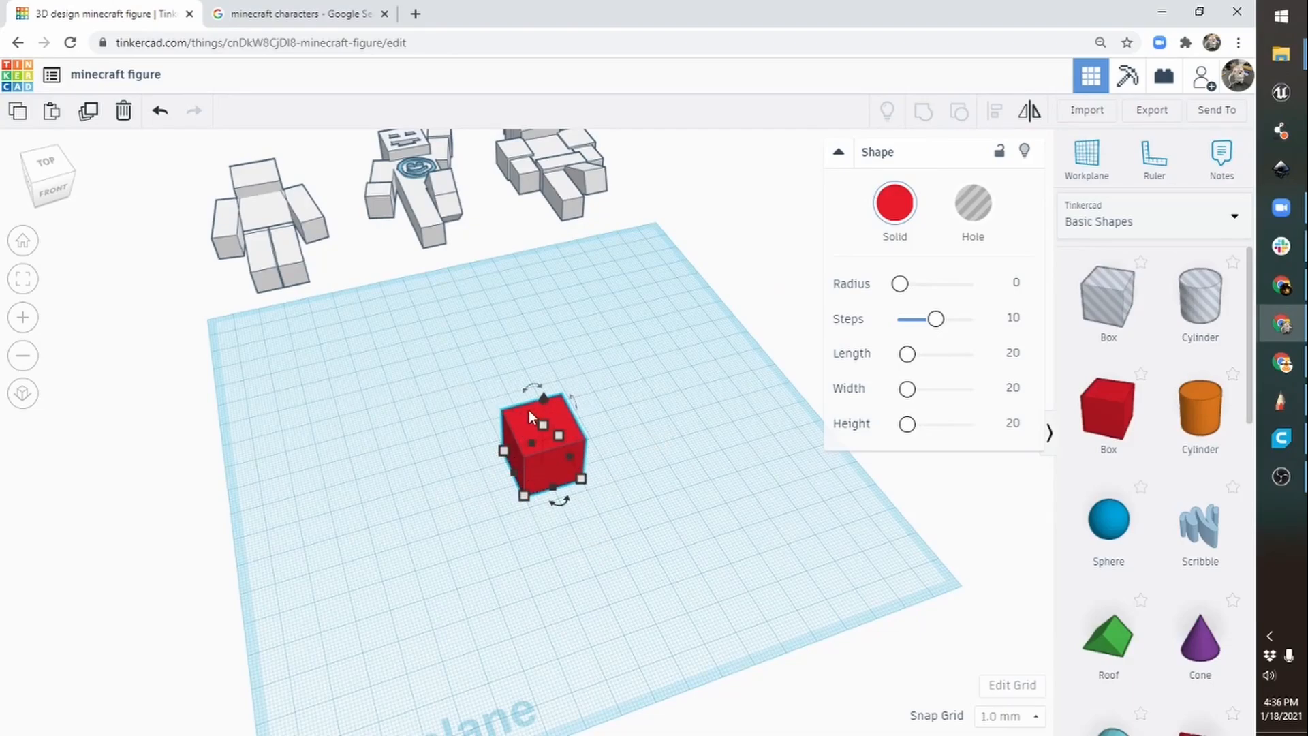
{"action": "mouse_move", "coordinate": [686, 451]}
{"action": "right_mouse_down"}
{"action": "mouse_move", "coordinate": [502, 412]}
{"action": "mouse_move", "coordinate": [584, 409]}
{"action": "mouse_move", "coordinate": [698, 429]}
{"action": "right_mouse_up"}
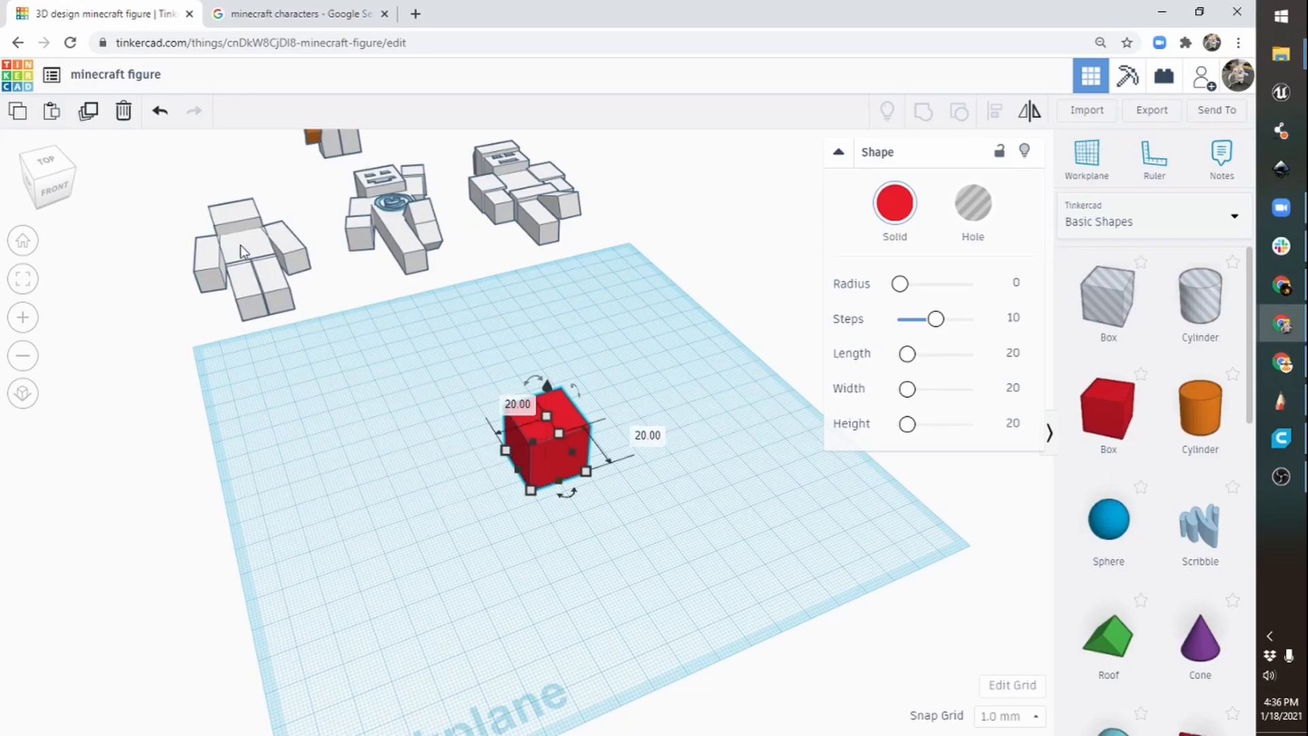
{"action": "right_click_drag", "start_coordinate": [706, 531], "coordinate": [573, 472]}
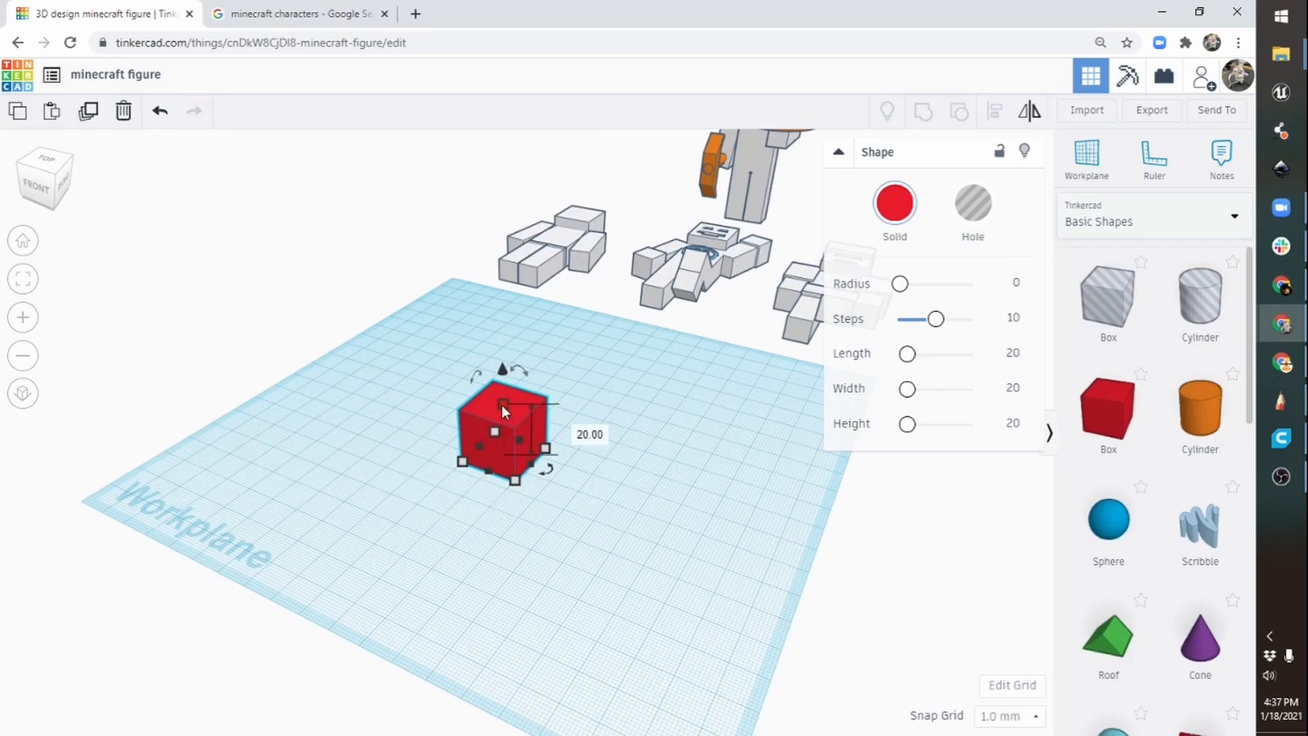
Try duplicating the red box and moving the copy about 39 mm and 25 mm away, and undo it.
{"action": "left_click", "coordinate": [88, 114]}
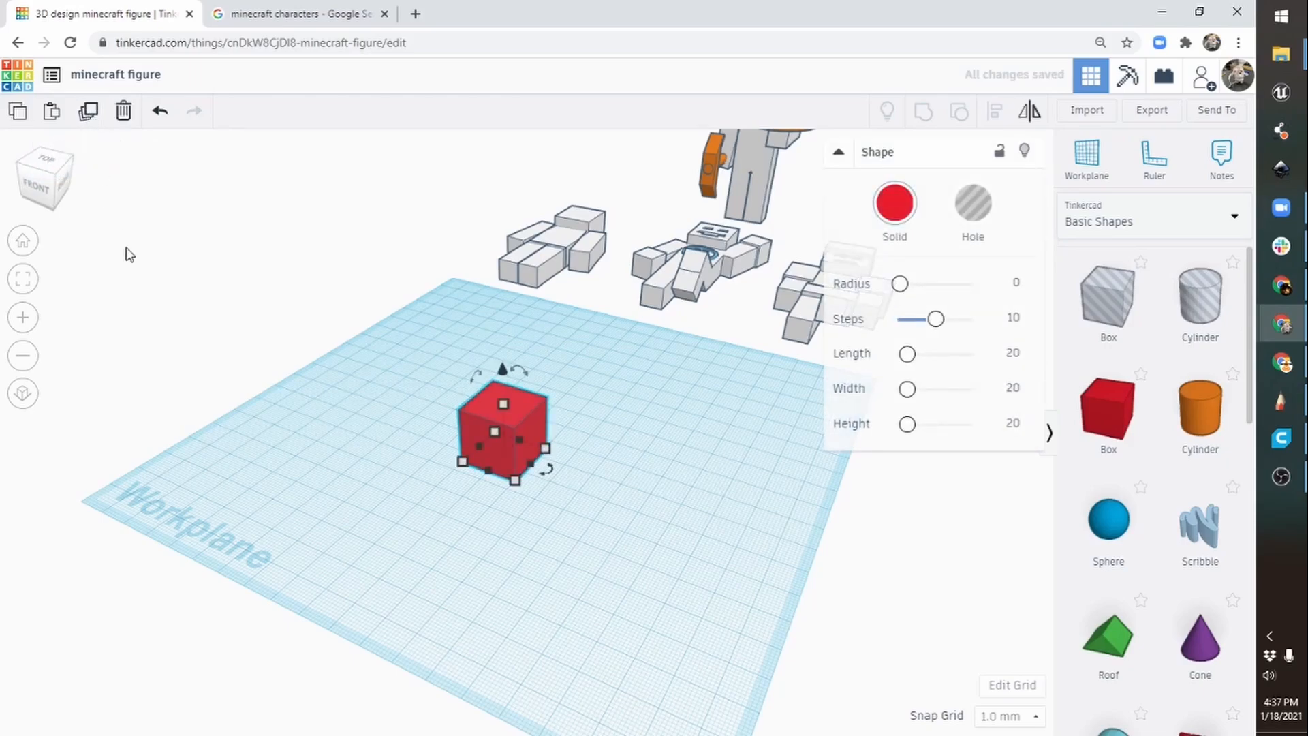
{"action": "left_click_drag", "start_coordinate": [530, 410], "coordinate": [610, 492]}
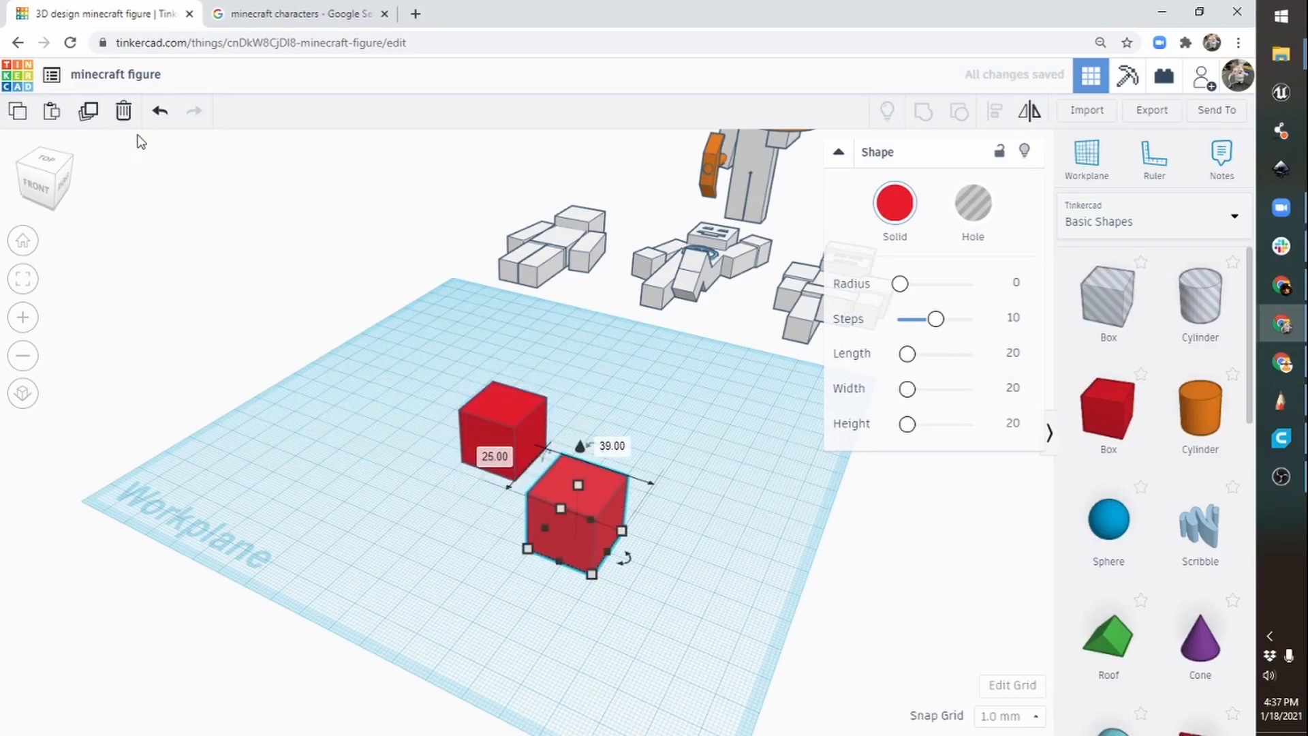
{"action": "left_click", "coordinate": [160, 111]}
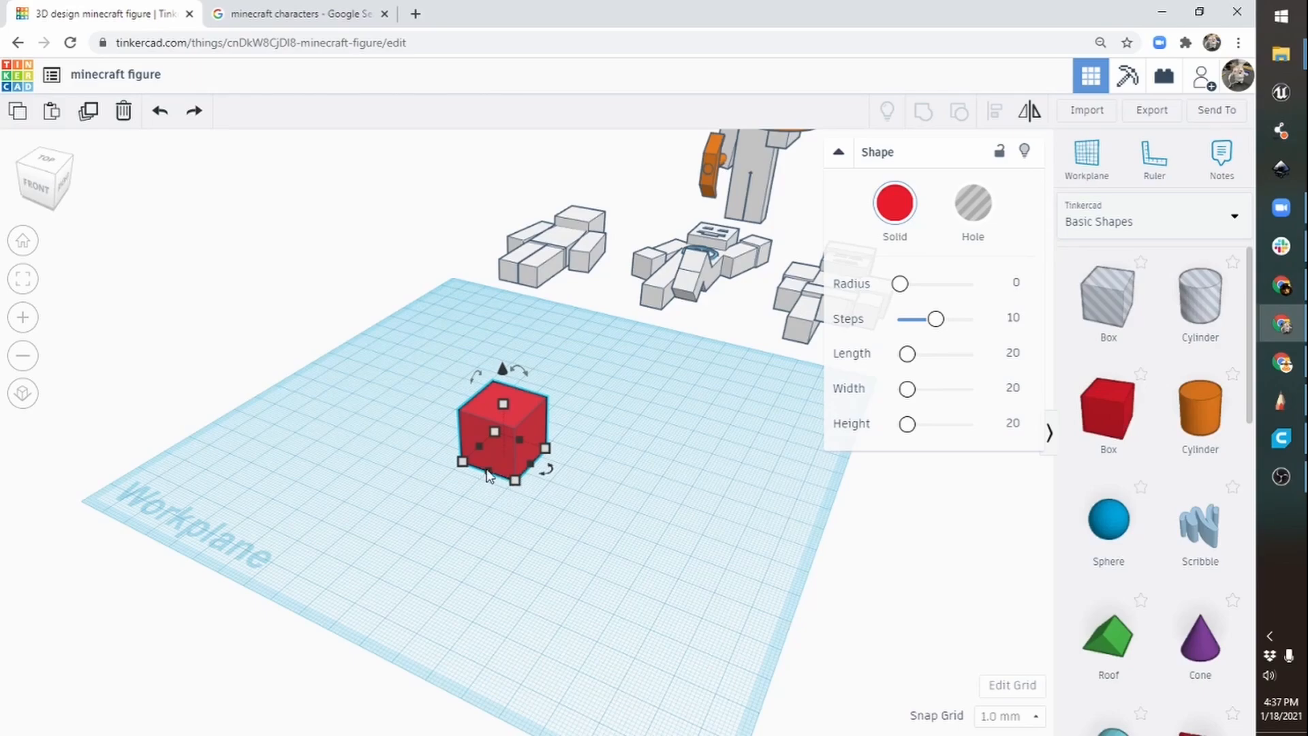
Stretch the red box toward the front of the workplane and set that dimension to 40 mm.
{"action": "left_click_drag", "start_coordinate": [486, 478], "coordinate": [448, 507]}
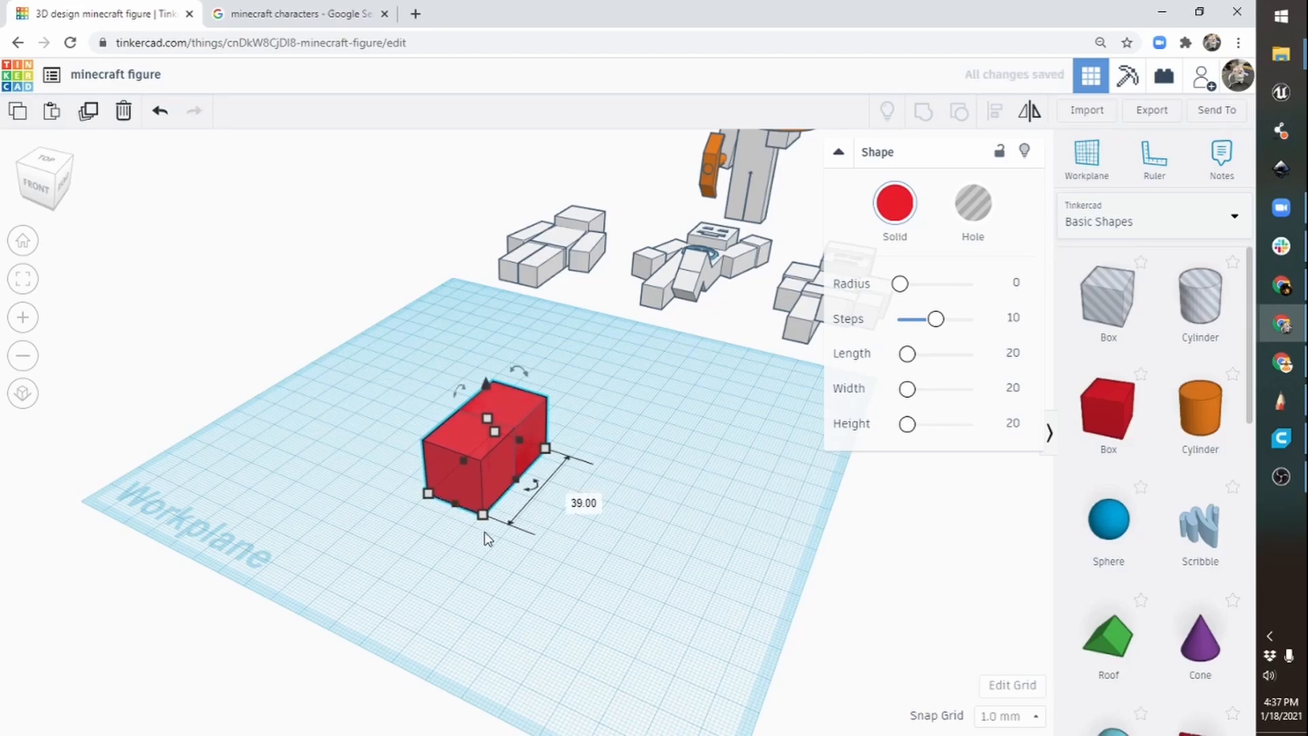
{"action": "left_click", "coordinate": [578, 504]}
{"action": "key", "text": "Return"}
{"action": "left_click", "coordinate": [581, 505]}
{"action": "type", "text": "40"}
{"action": "key", "text": "Return"}
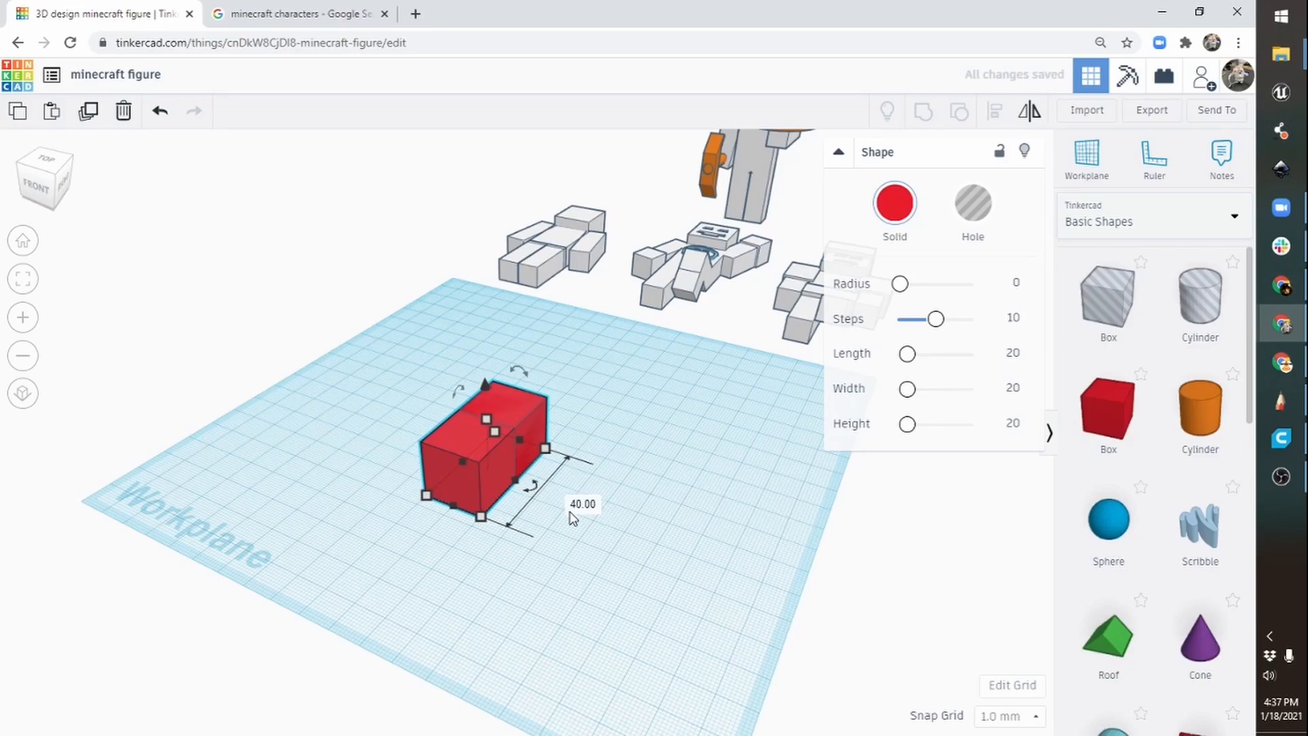
{"action": "right_click_drag", "start_coordinate": [683, 397], "coordinate": [378, 483]}
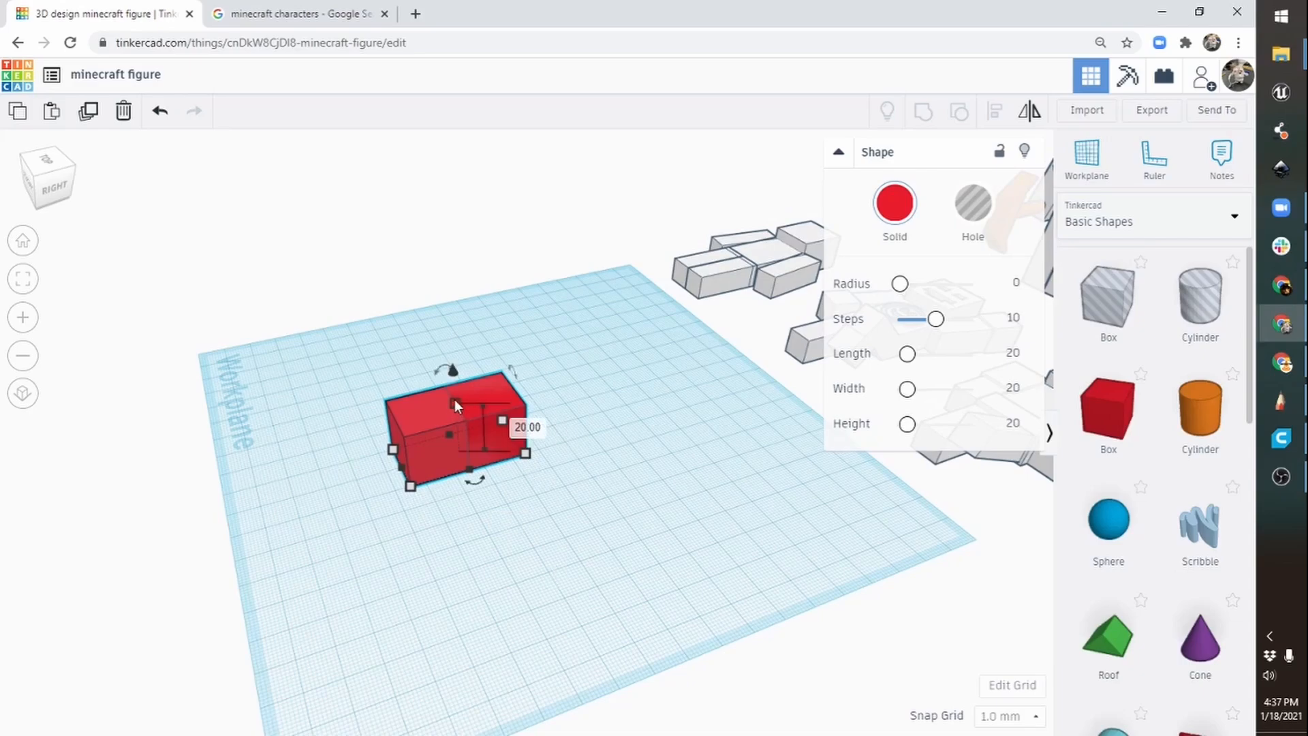
Lower the stretched box to a height of 10 mm and nudge it about 15 mm toward the front of the workplane.
{"action": "right_click_drag", "start_coordinate": [496, 544], "coordinate": [476, 501]}
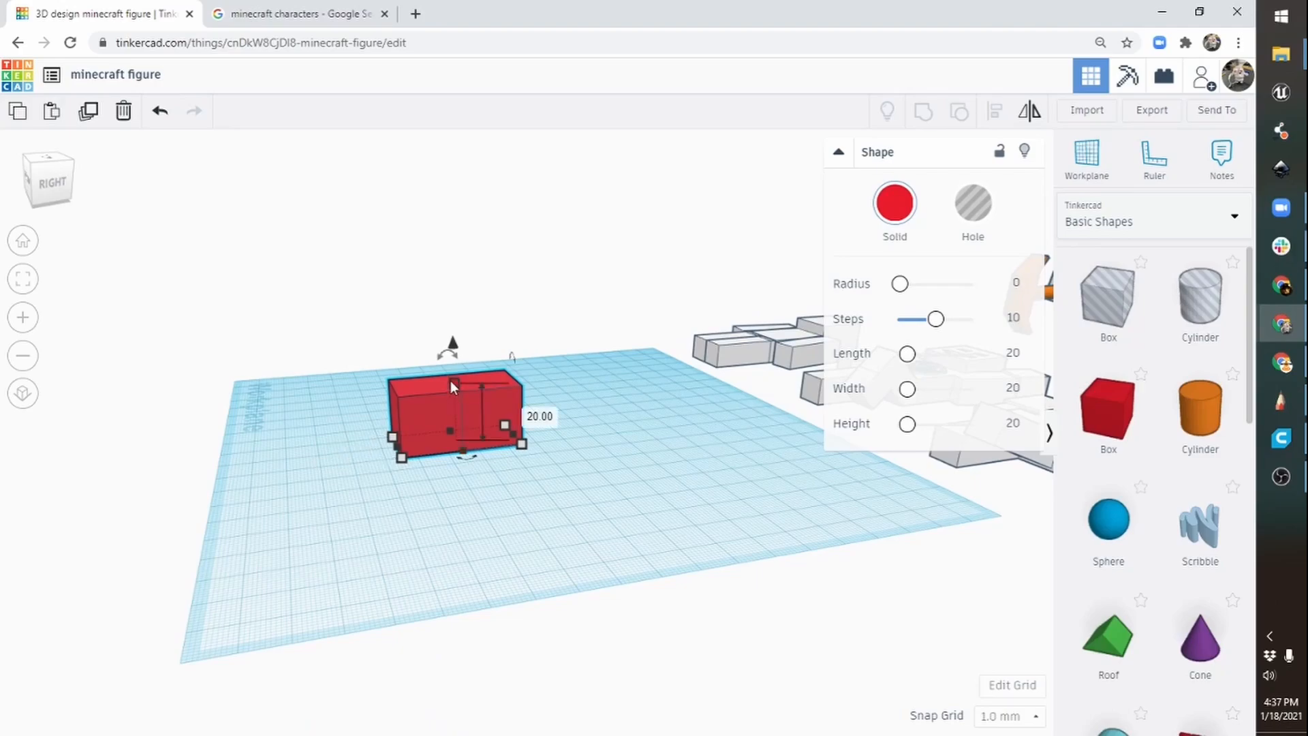
{"action": "left_click_drag", "start_coordinate": [455, 379], "coordinate": [455, 410]}
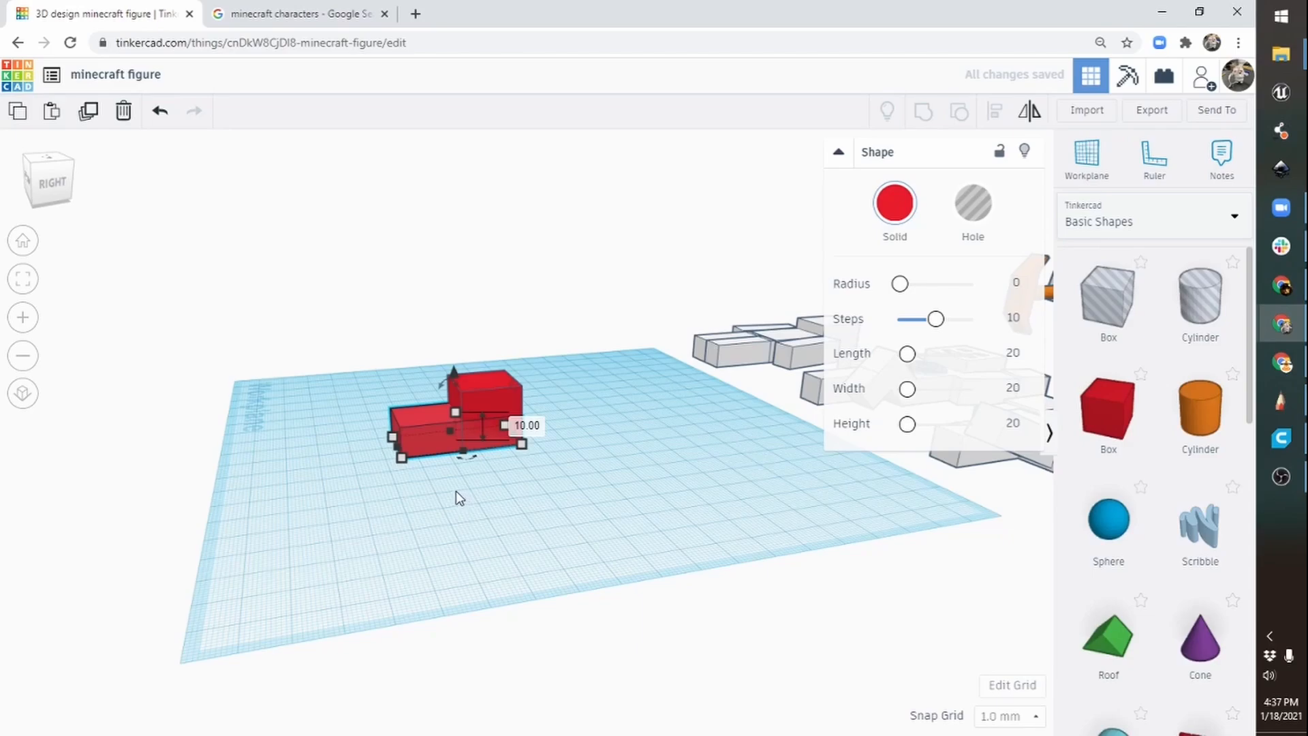
{"action": "right_click_drag", "start_coordinate": [456, 491], "coordinate": [722, 616]}
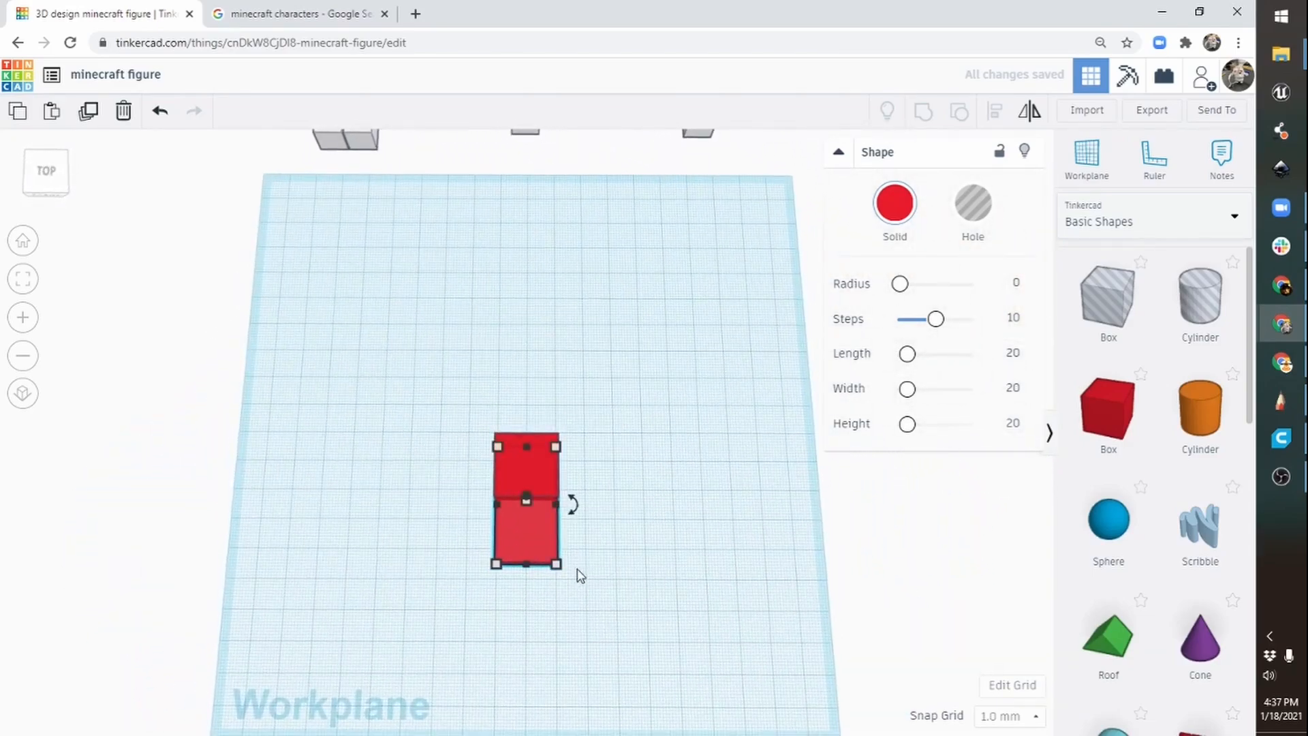
{"action": "key", "text": "Down"}
{"action": "key", "text": "Down"}
{"action": "key", "text": "Down"}
{"action": "key", "text": "Down"}
{"action": "key", "text": "Down"}
{"action": "key", "text": "Down"}
{"action": "key", "text": "Down"}
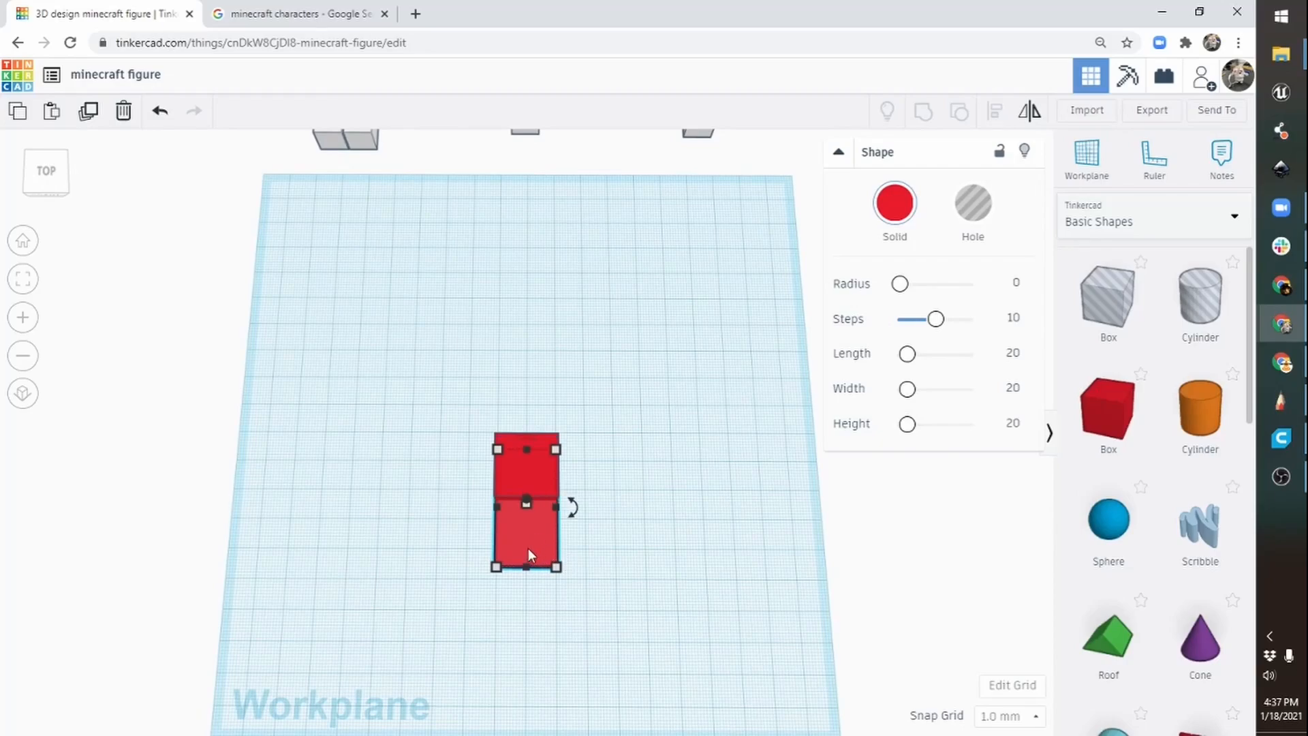
{"action": "key", "text": "Down"}
{"action": "key", "text": "Down"}
{"action": "key", "text": "Down"}
{"action": "key", "text": "Down"}
{"action": "key", "text": "Down"}
{"action": "key", "text": "Down"}
{"action": "key", "text": "Down"}
{"action": "key", "text": "Down"}
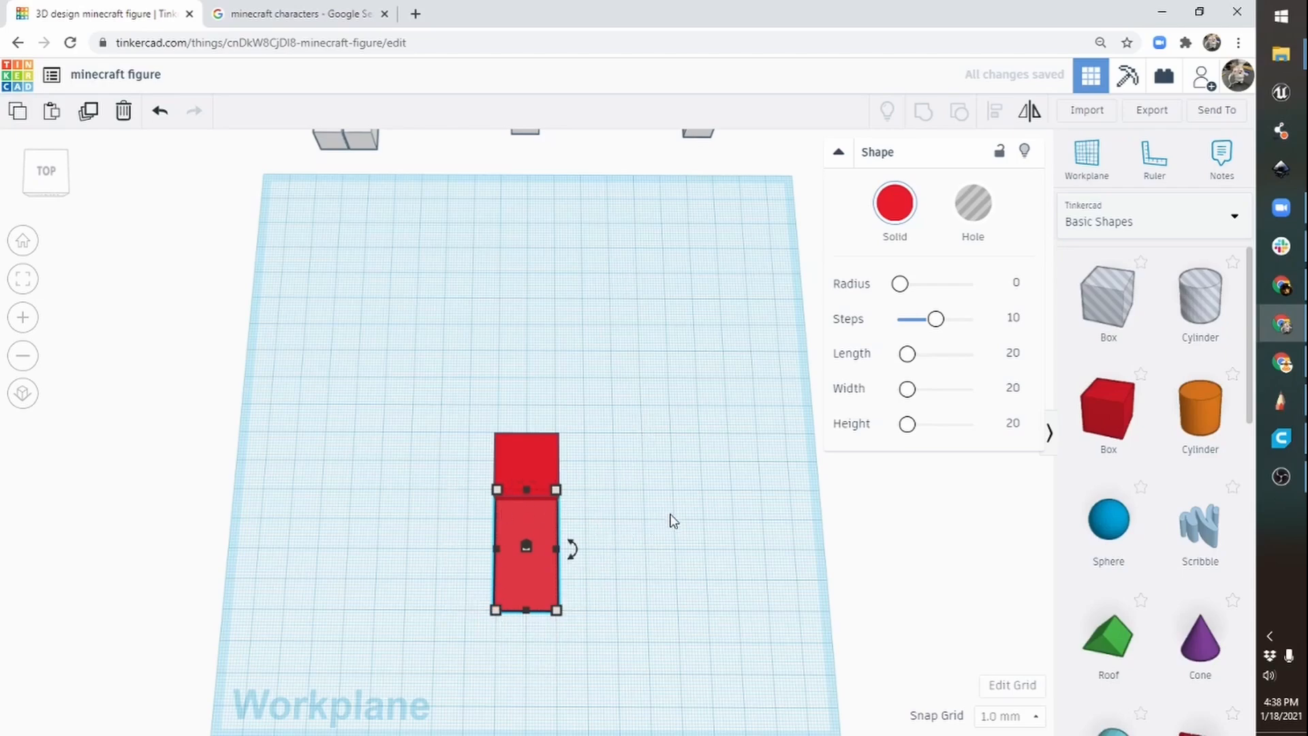
Examine the body proportions of the Minecraft character in the Google image results, and return to the Tinkercad design.
{"action": "right_click_drag", "start_coordinate": [668, 520], "coordinate": [631, 419]}
{"action": "left_click", "coordinate": [491, 443]}
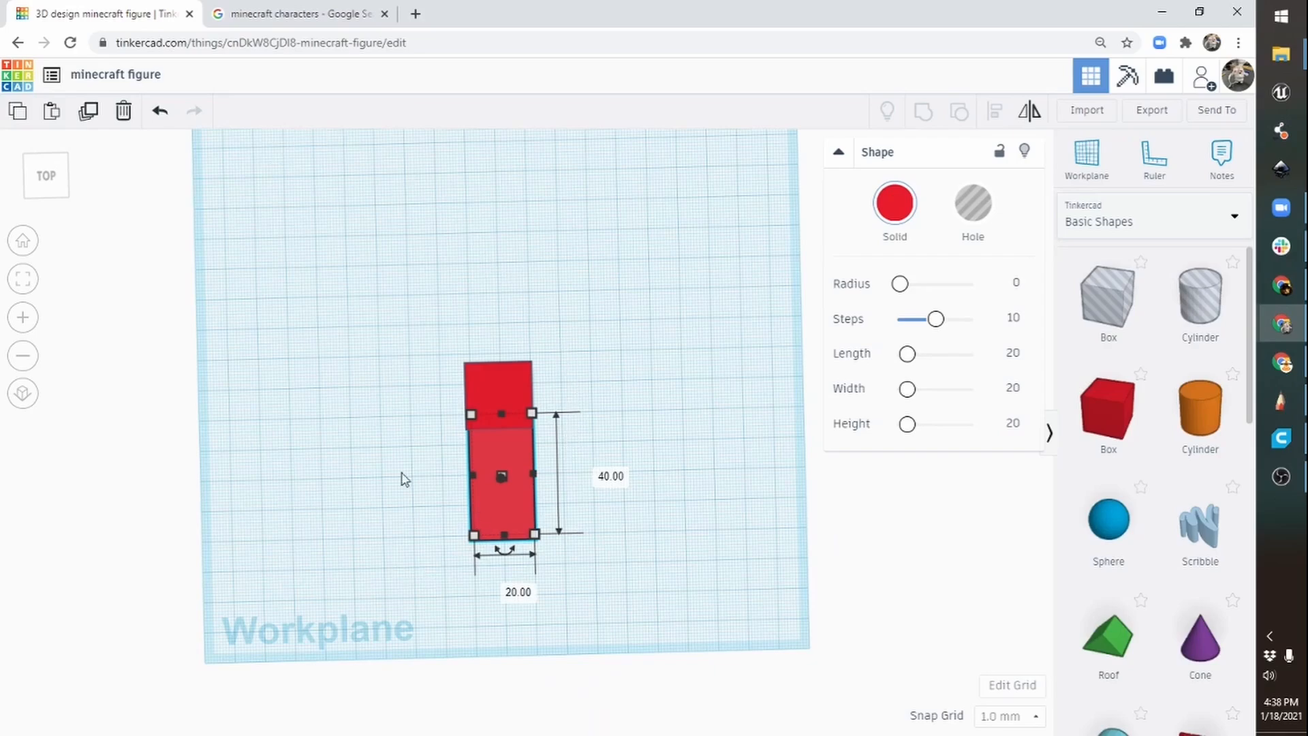
{"action": "left_click", "coordinate": [289, 19]}
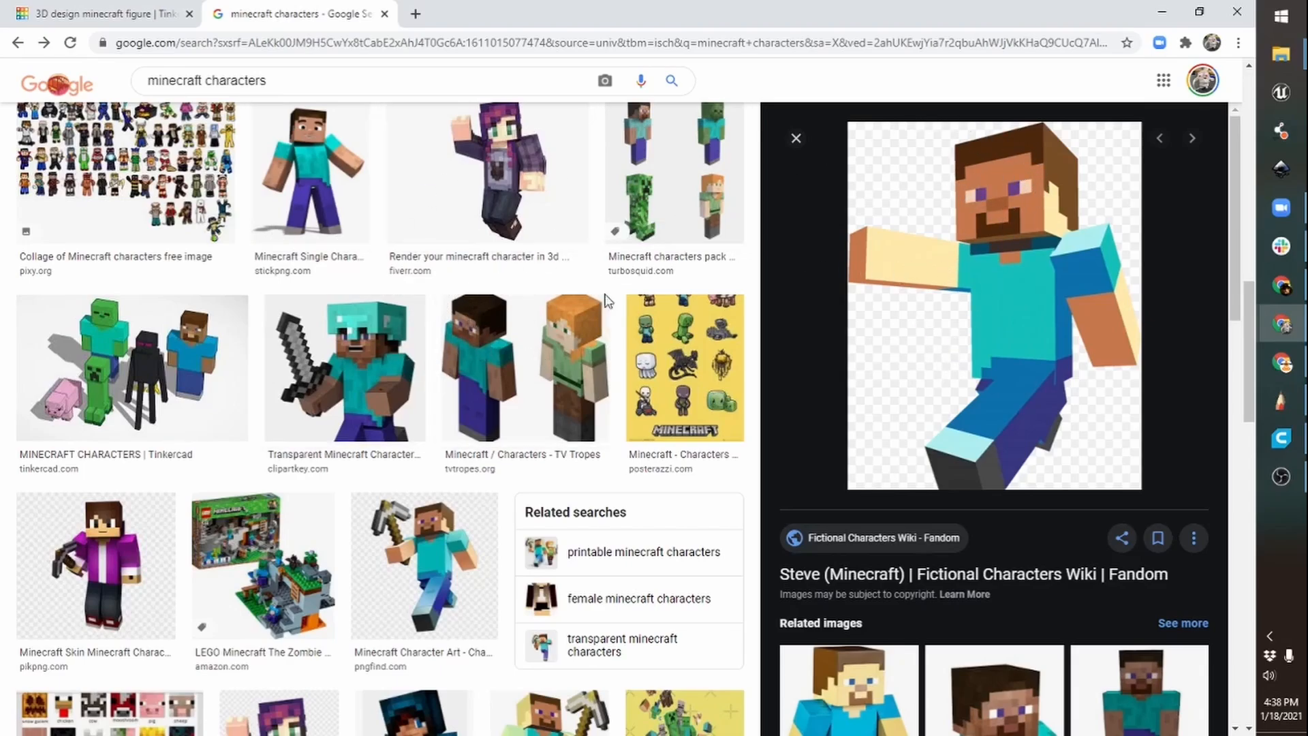
{"action": "left_click", "coordinate": [139, 15]}
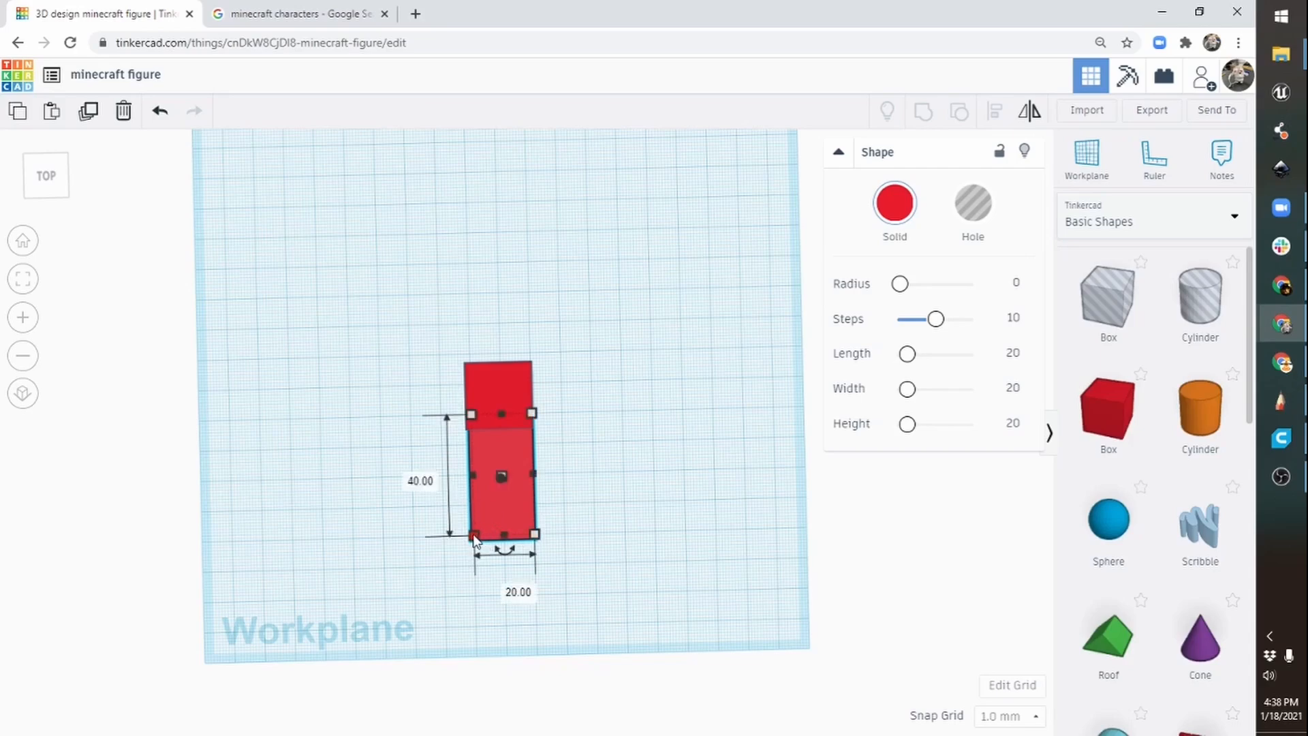
Shorten the body box to 30 mm and move it 4 mm toward the front so it meets the head cube.
{"action": "left_click", "coordinate": [406, 477]}
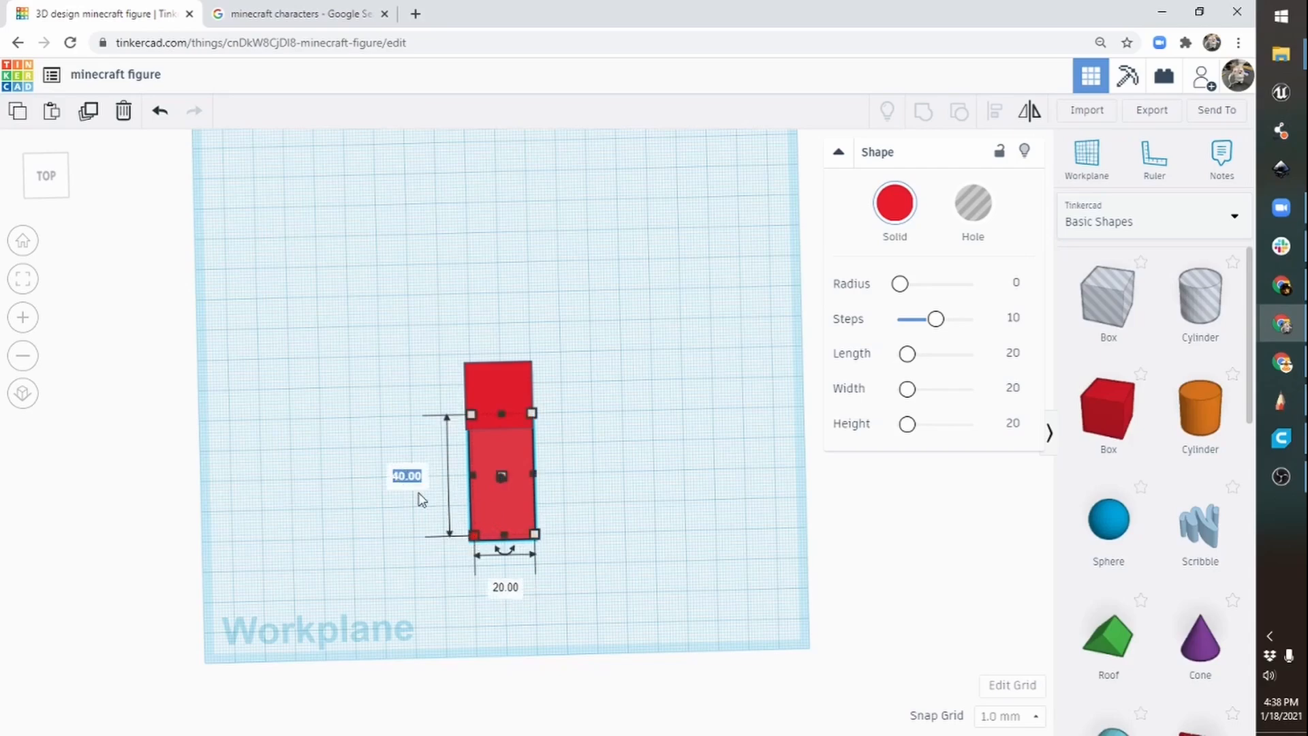
{"action": "type", "text": "30"}
{"action": "key", "text": "Return"}
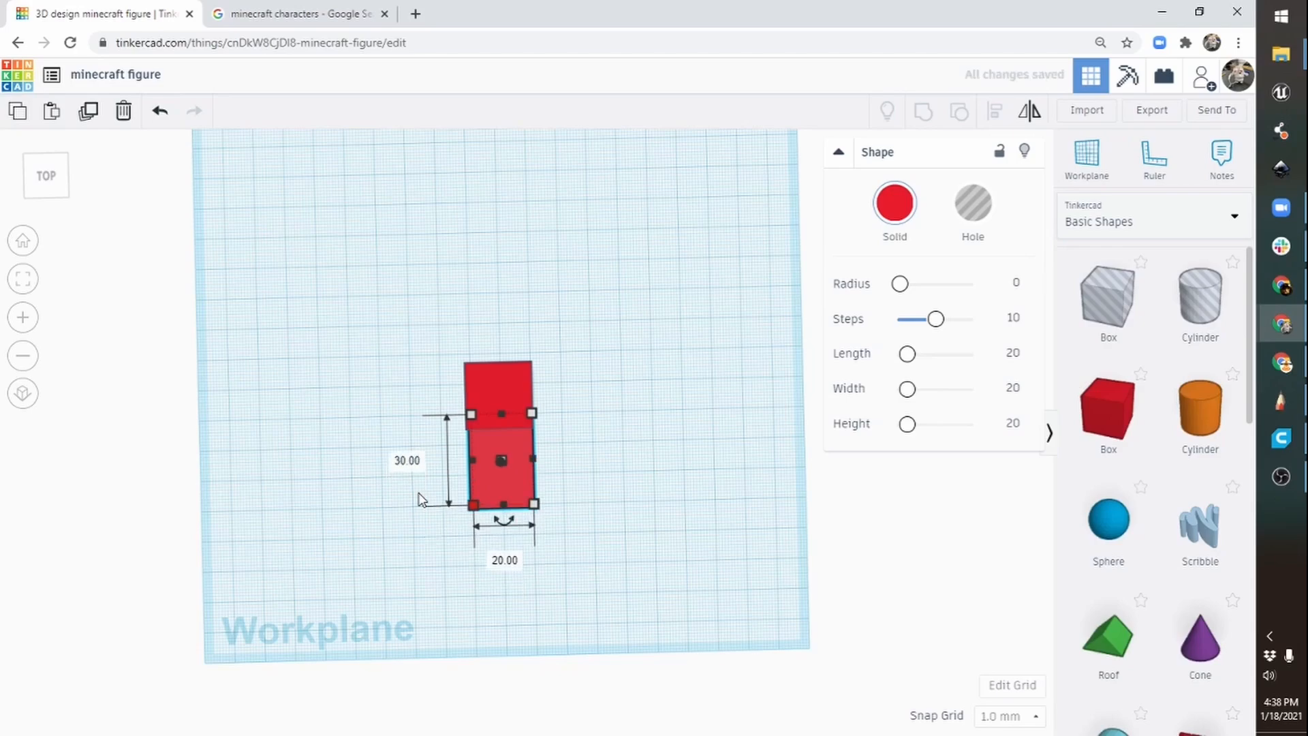
{"action": "right_click_drag", "start_coordinate": [558, 320], "coordinate": [518, 419]}
{"action": "left_click", "coordinate": [515, 423]}
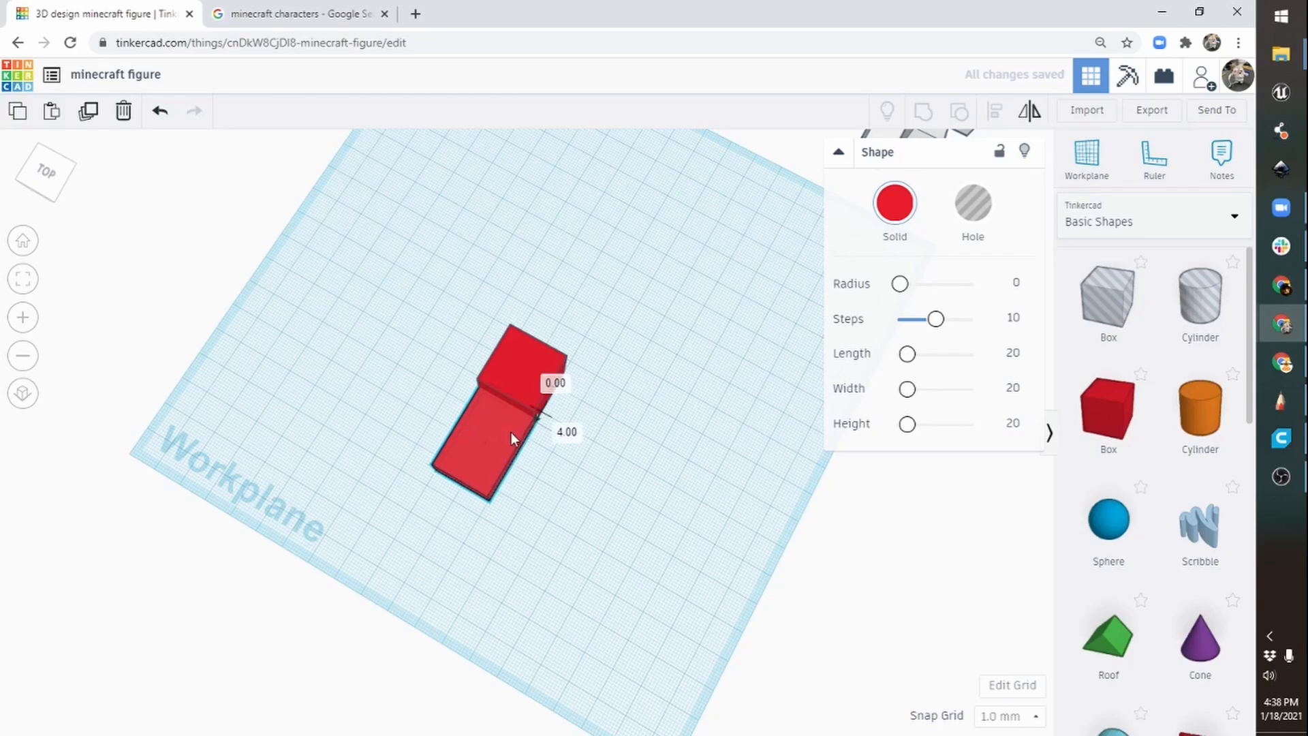
Duplicate the body box and place the copy flush against the body's left side.
{"action": "right_click_drag", "start_coordinate": [564, 430], "coordinate": [561, 389]}
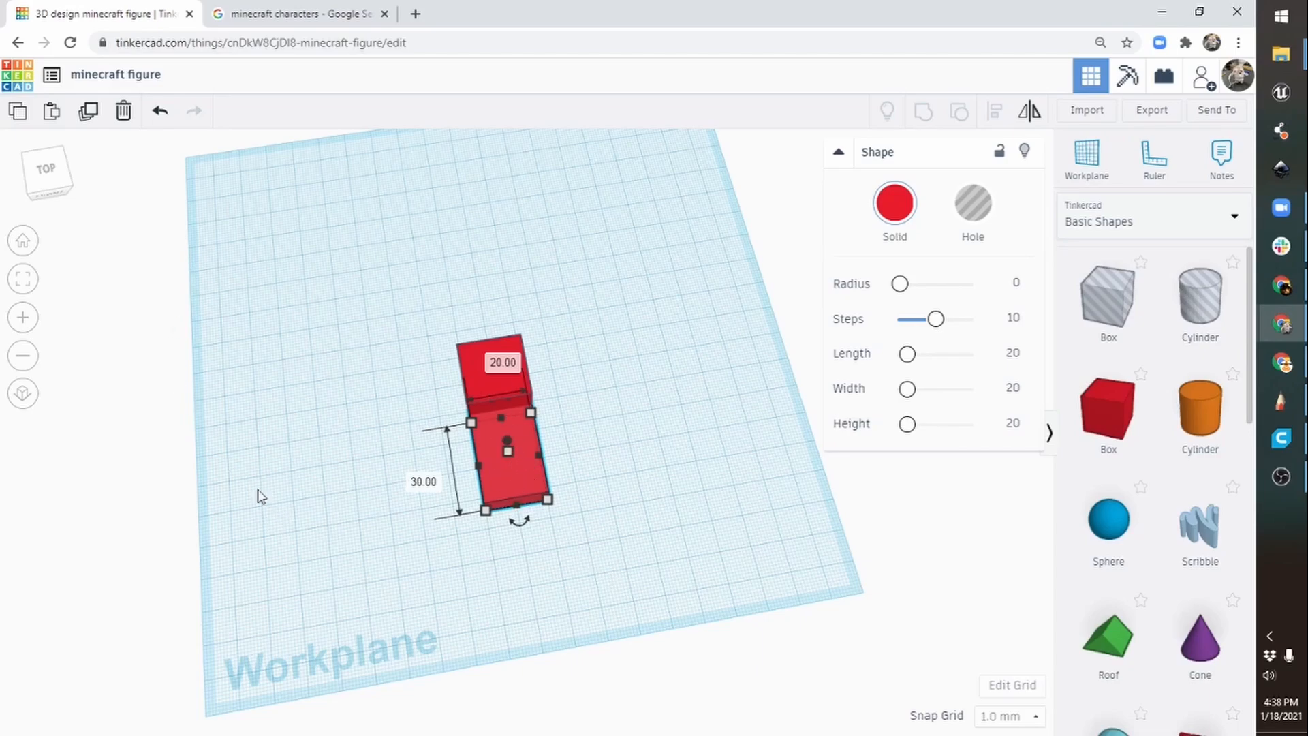
{"action": "left_click", "coordinate": [89, 113]}
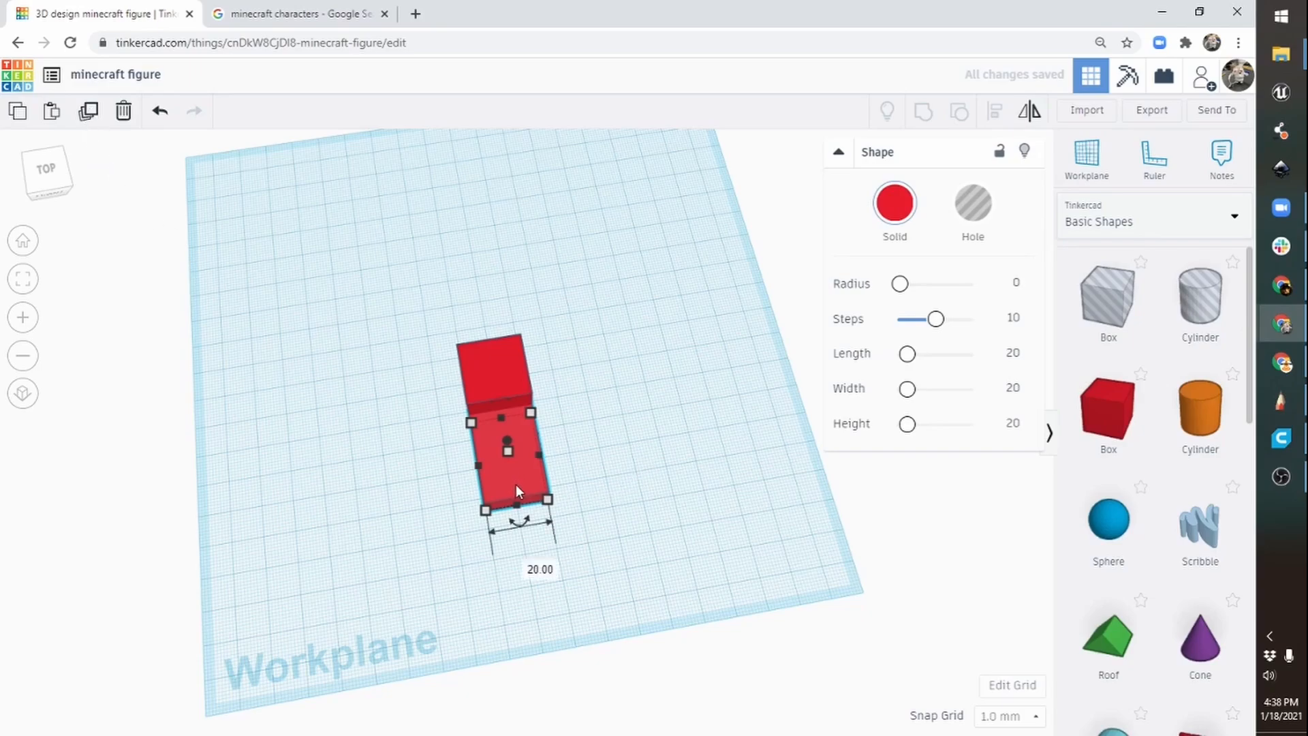
{"action": "left_click_drag", "start_coordinate": [517, 485], "coordinate": [447, 496]}
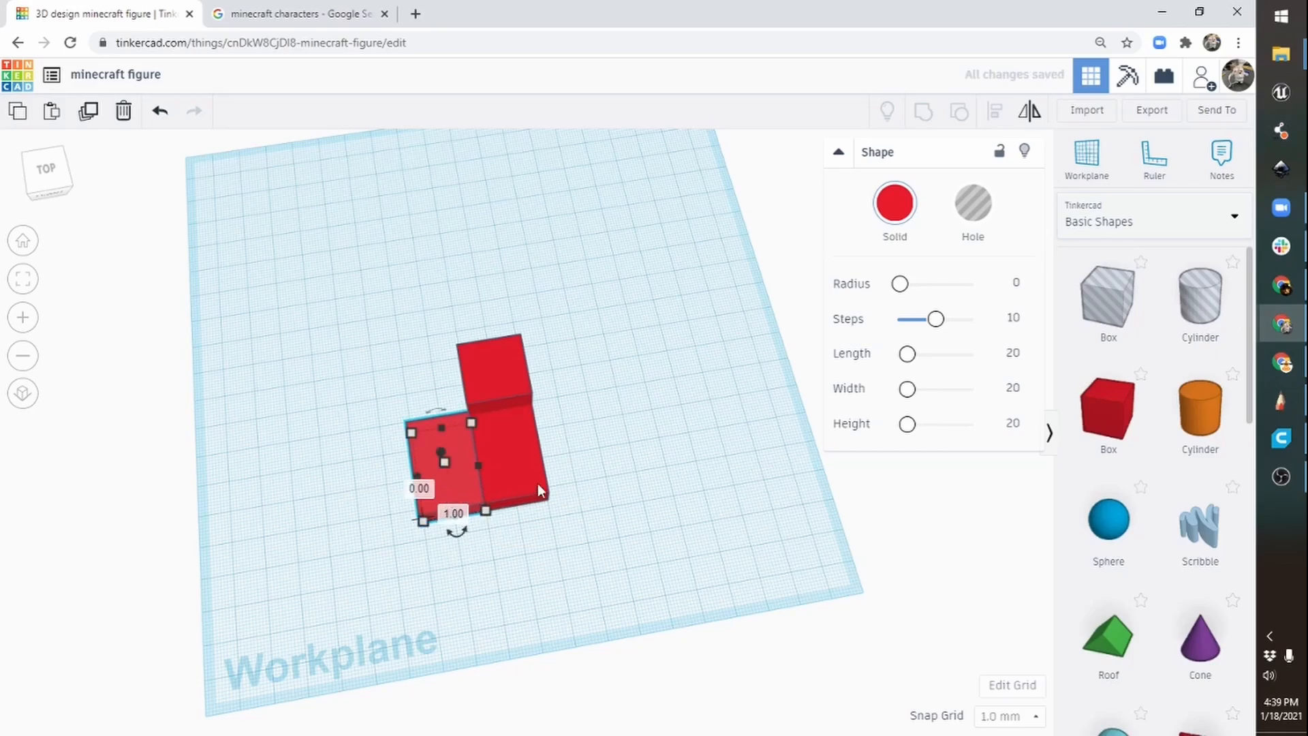
Set the body copy's width to 10 mm to form an arm.
{"action": "right_click_drag", "start_coordinate": [648, 450], "coordinate": [572, 508]}
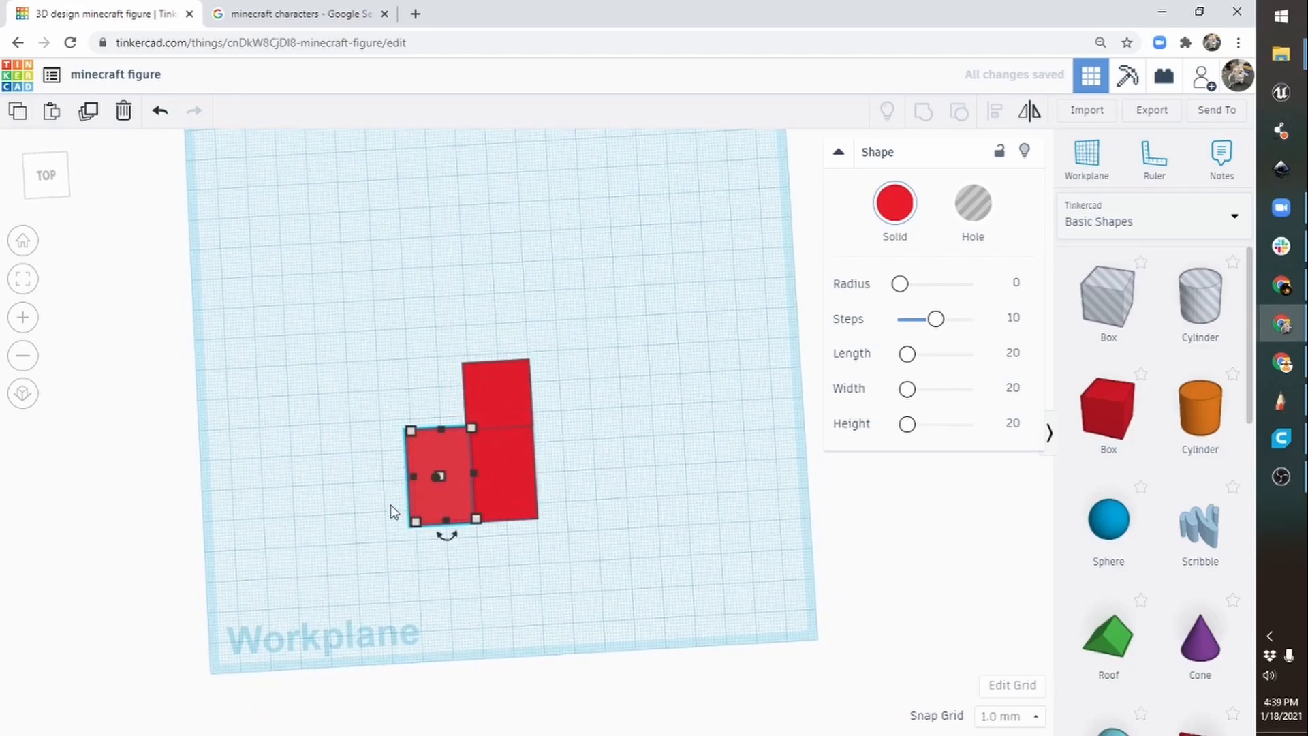
{"action": "mouse_move", "coordinate": [415, 475]}
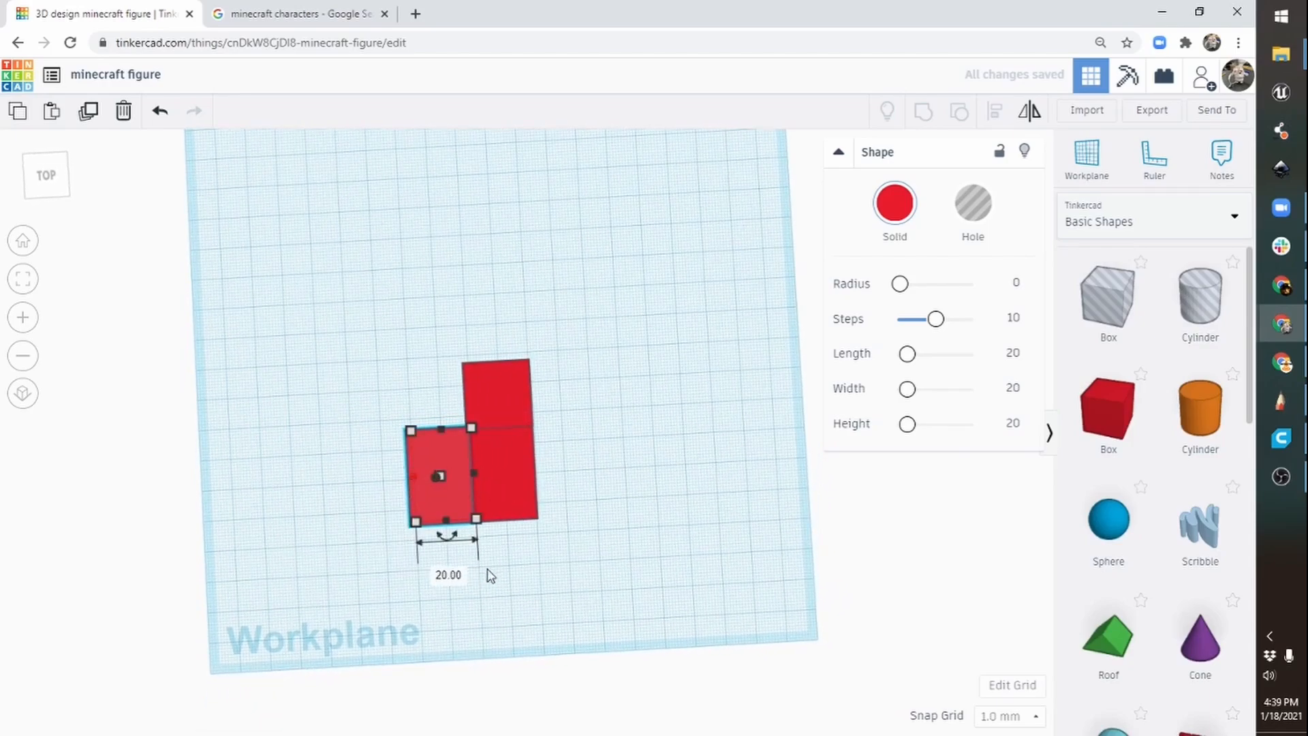
{"action": "left_click", "coordinate": [451, 576]}
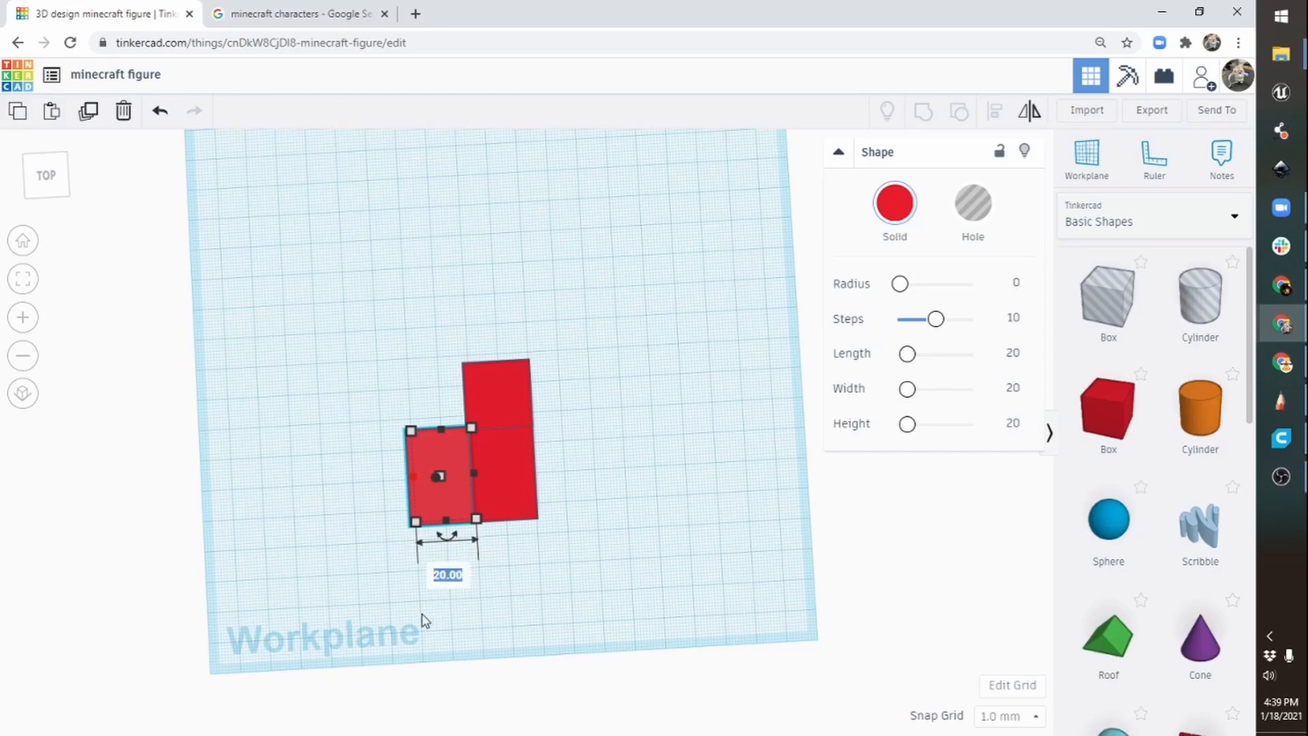
{"action": "type", "text": "10"}
{"action": "key", "text": "Return"}
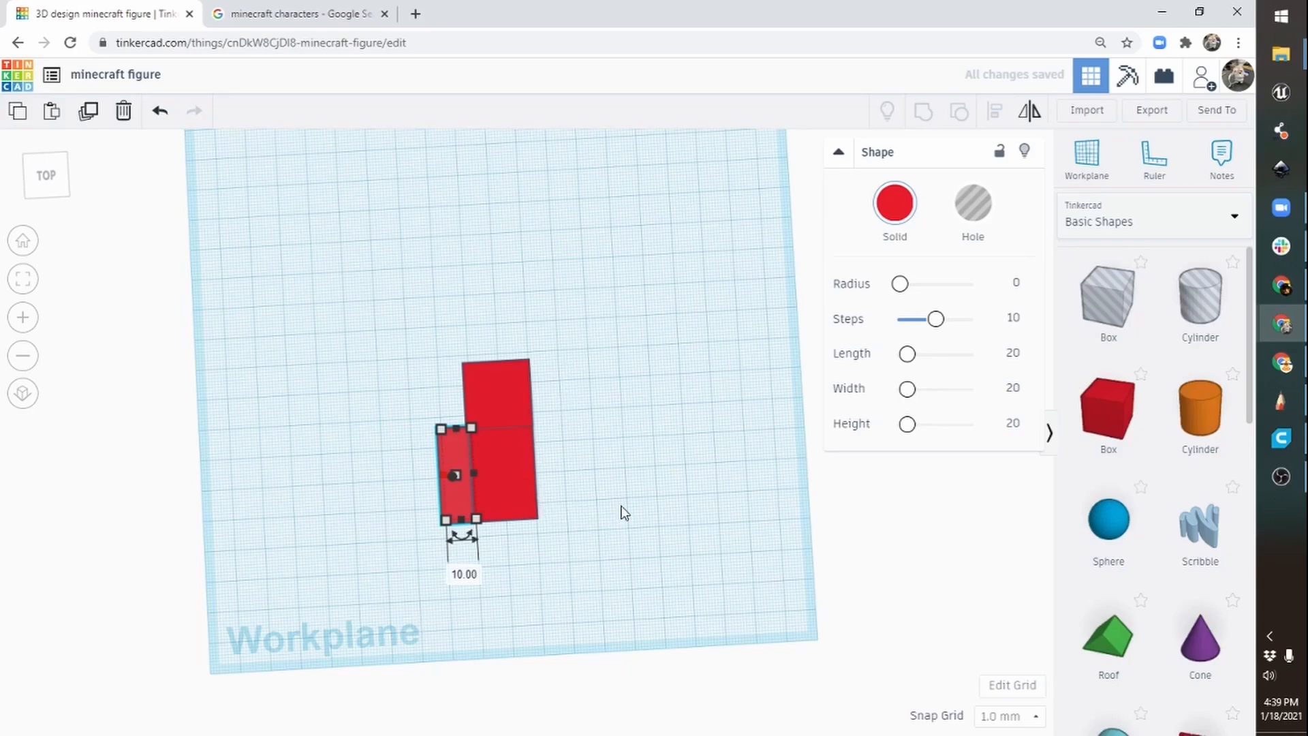
Try duplicating the 10 mm wide arm box, and delete the copy.
{"action": "middle_click_drag", "start_coordinate": [621, 512], "coordinate": [731, 480]}
{"action": "right_click_drag", "start_coordinate": [538, 523], "coordinate": [525, 427]}
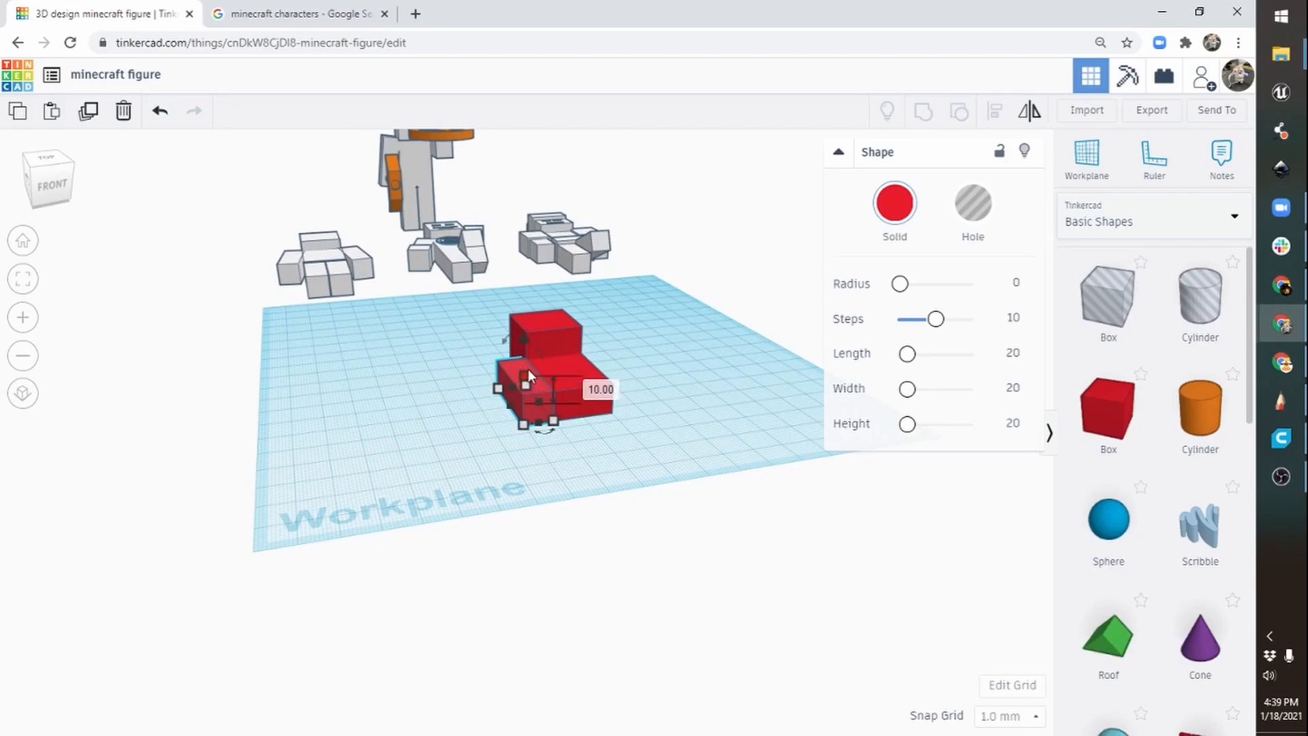
{"action": "right_click_drag", "start_coordinate": [657, 456], "coordinate": [528, 370]}
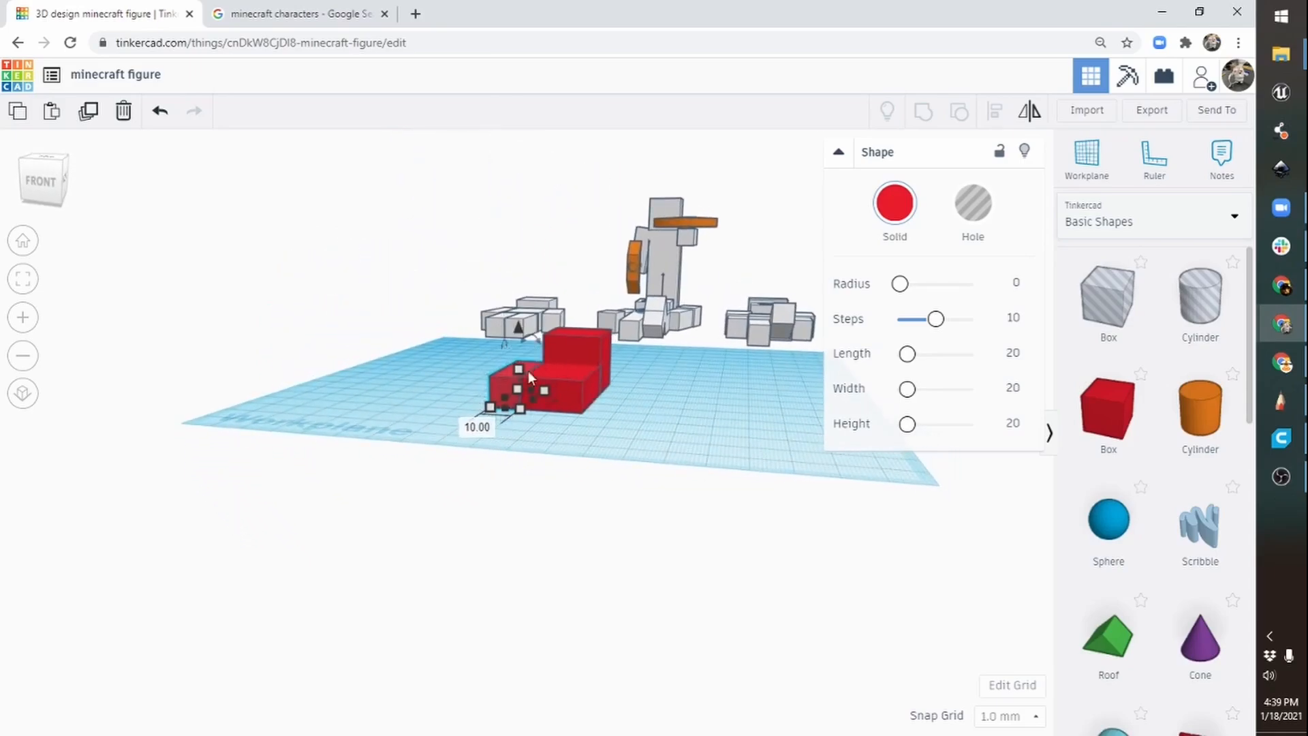
{"action": "right_click_drag", "start_coordinate": [720, 389], "coordinate": [734, 530]}
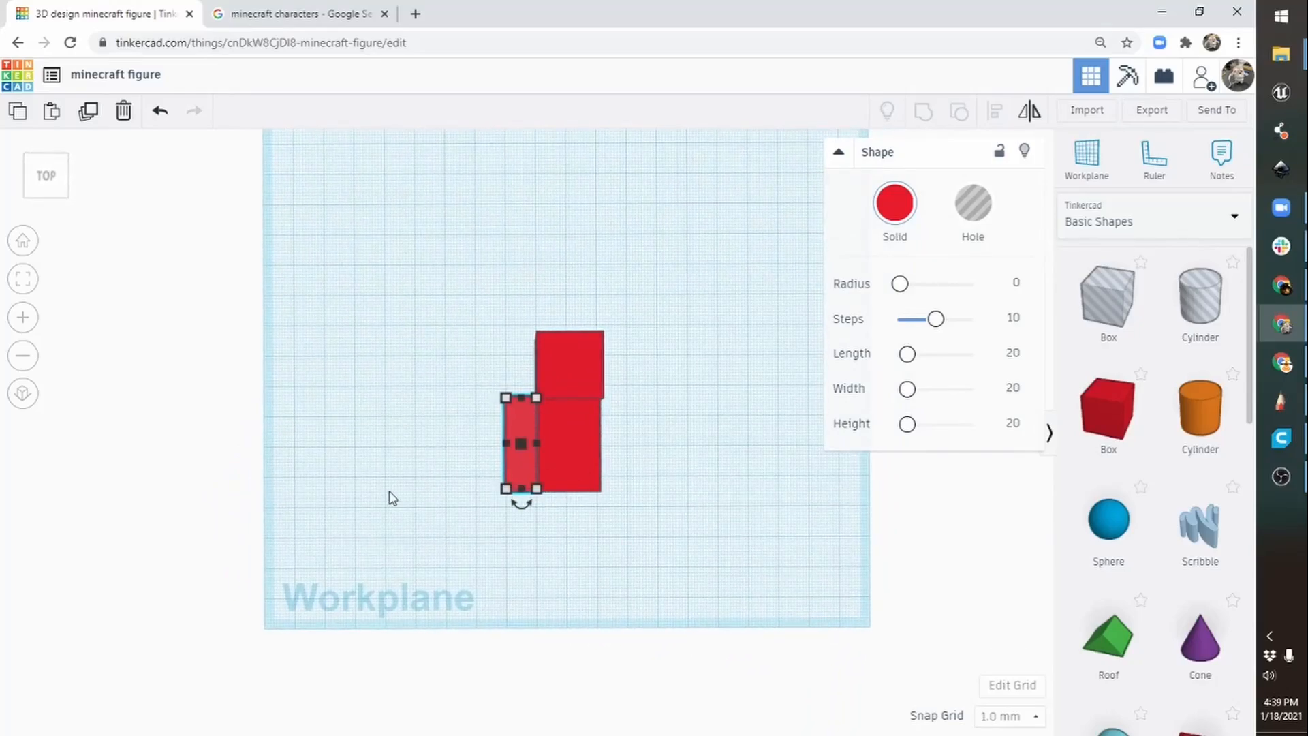
{"action": "left_click", "coordinate": [102, 117]}
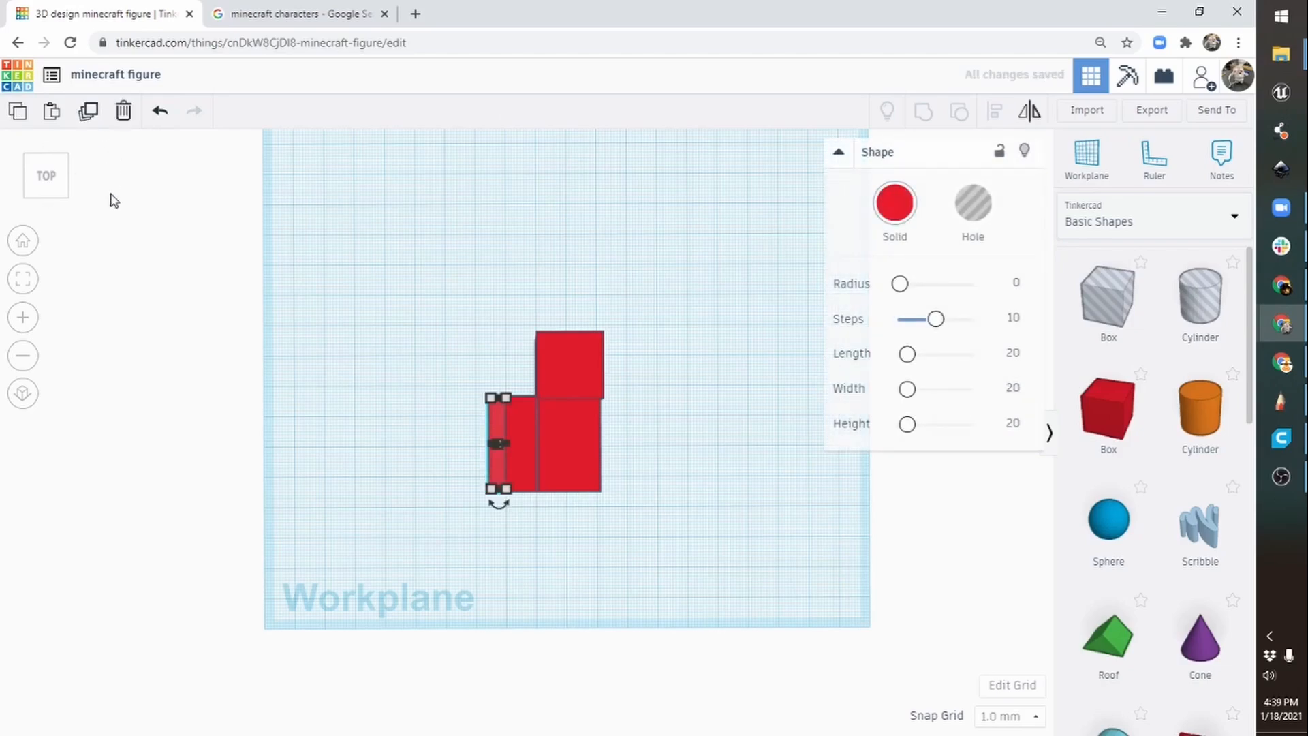
{"action": "key", "text": "Delete"}
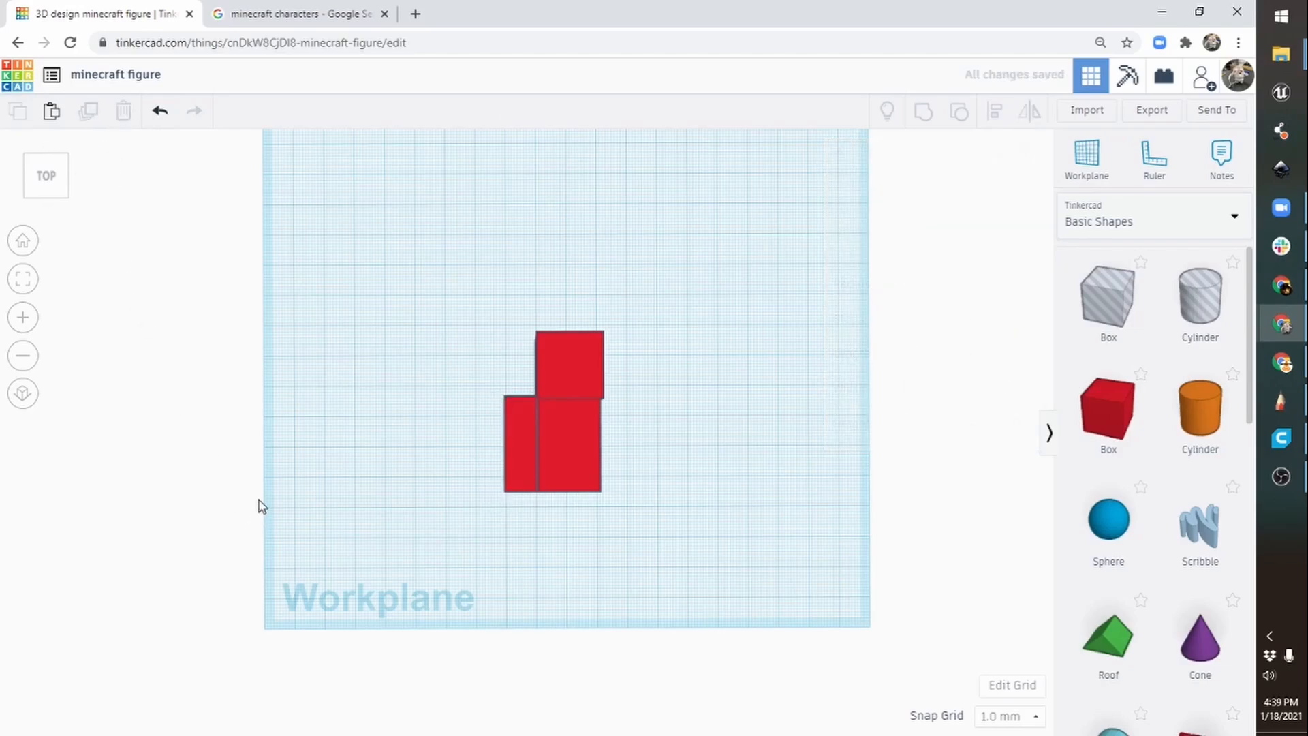
Duplicate the arm box and move the copy 30 mm across to the body's opposite side.
{"action": "left_click", "coordinate": [519, 448]}
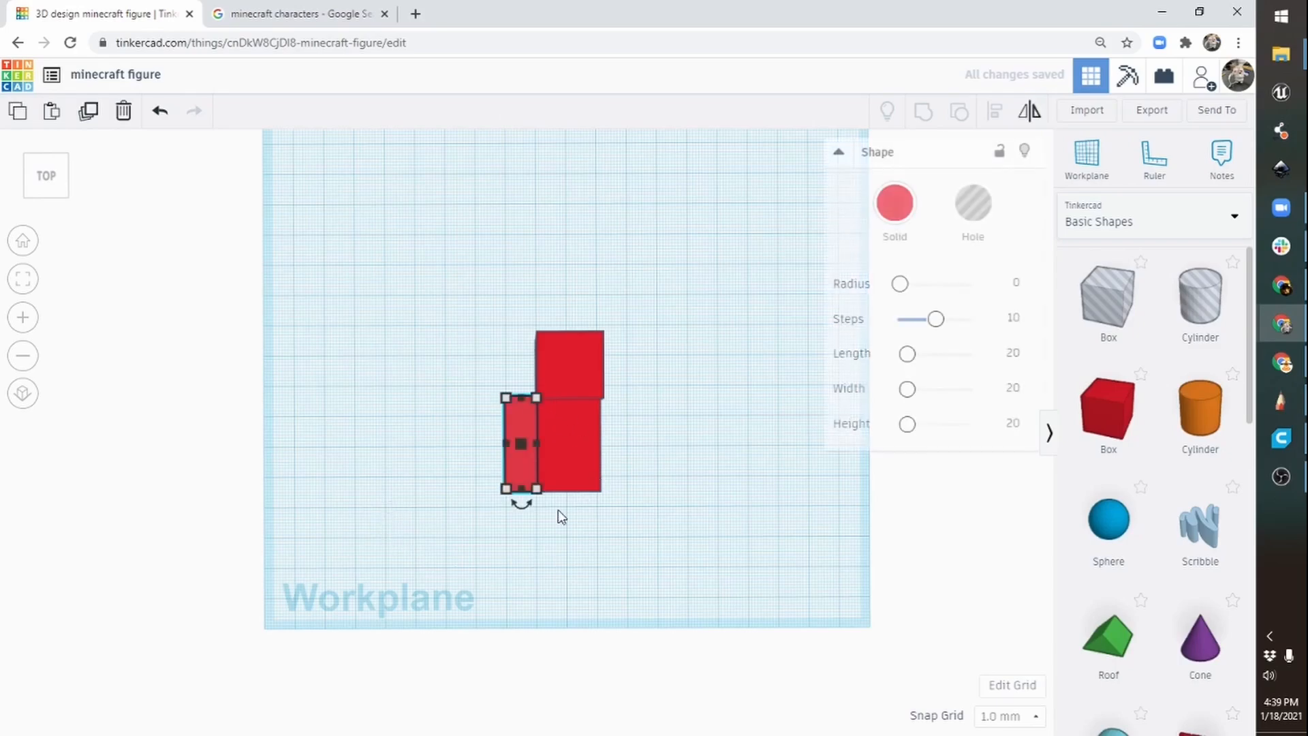
{"action": "left_click", "coordinate": [88, 113]}
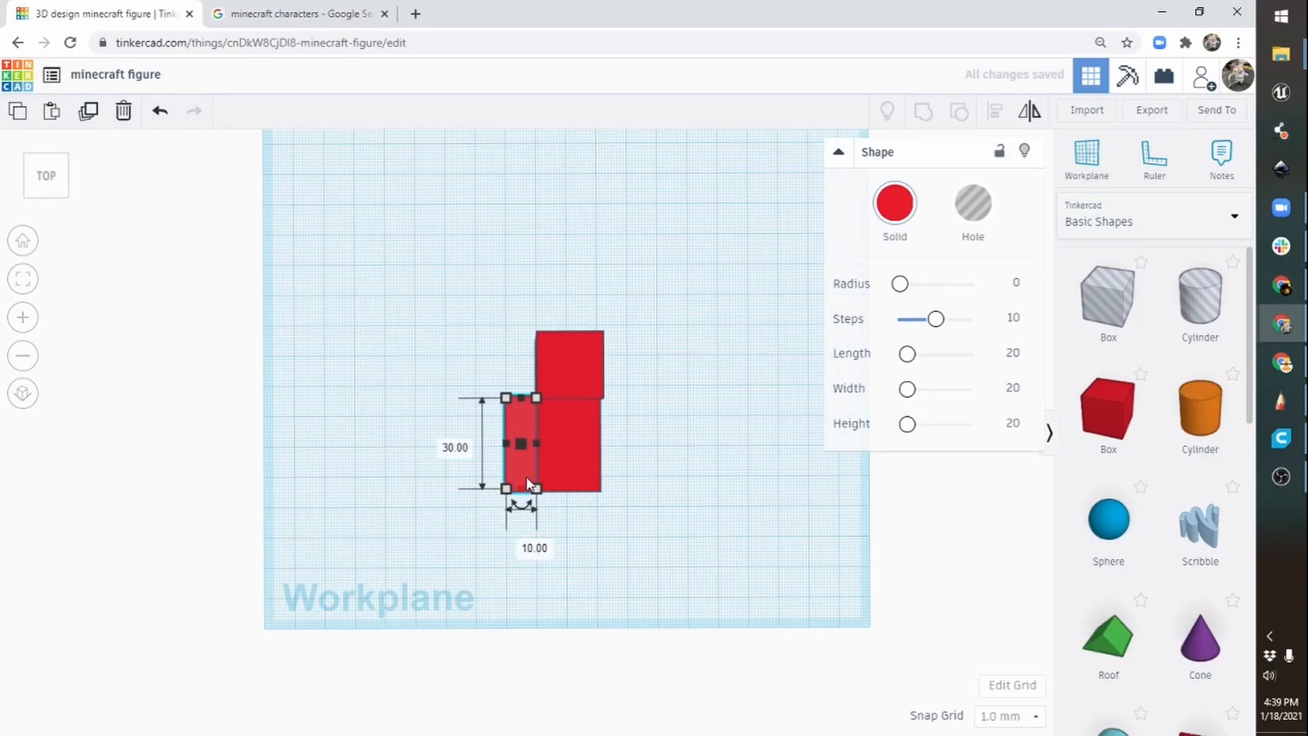
{"action": "left_click_drag", "start_coordinate": [522, 470], "coordinate": [616, 470]}
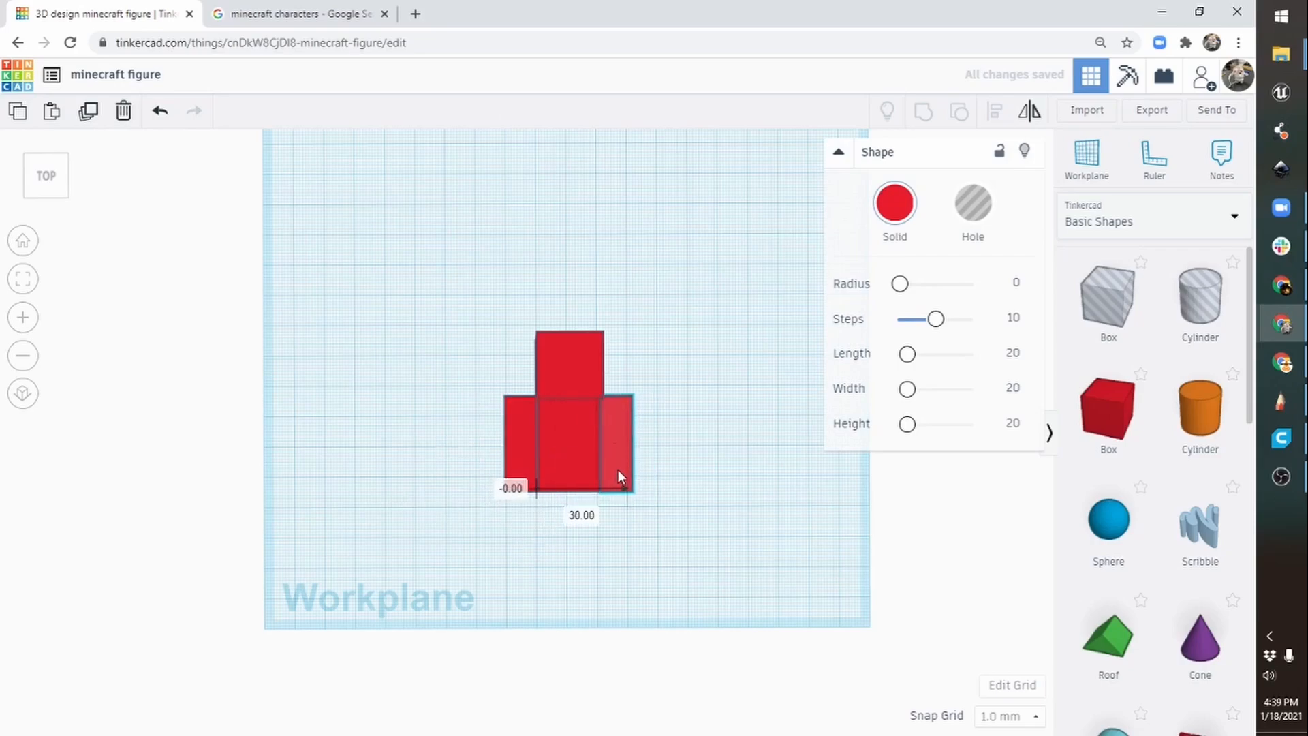
Make two legs from copies of the arm box, placed 10 mm apart side by side against the body's lower edge.
{"action": "left_click", "coordinate": [88, 112]}
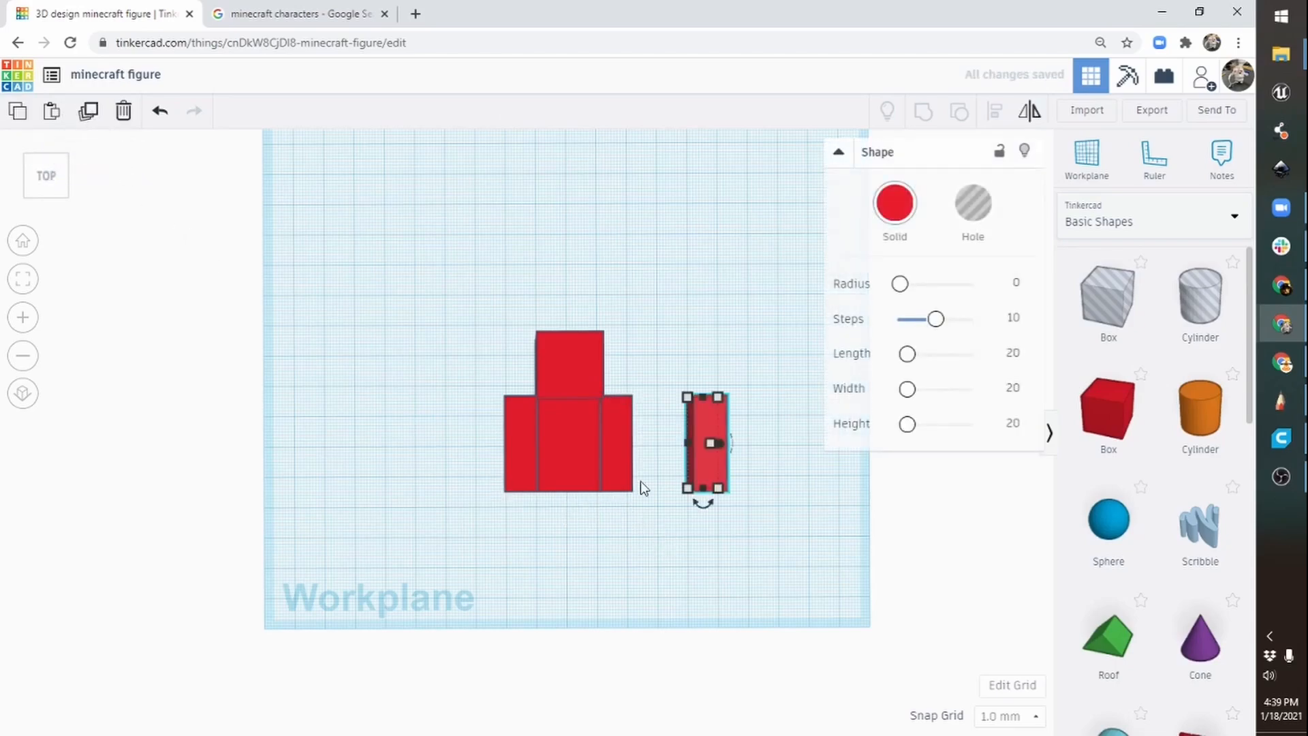
{"action": "left_click_drag", "start_coordinate": [714, 462], "coordinate": [556, 559]}
{"action": "left_click", "coordinate": [706, 558]}
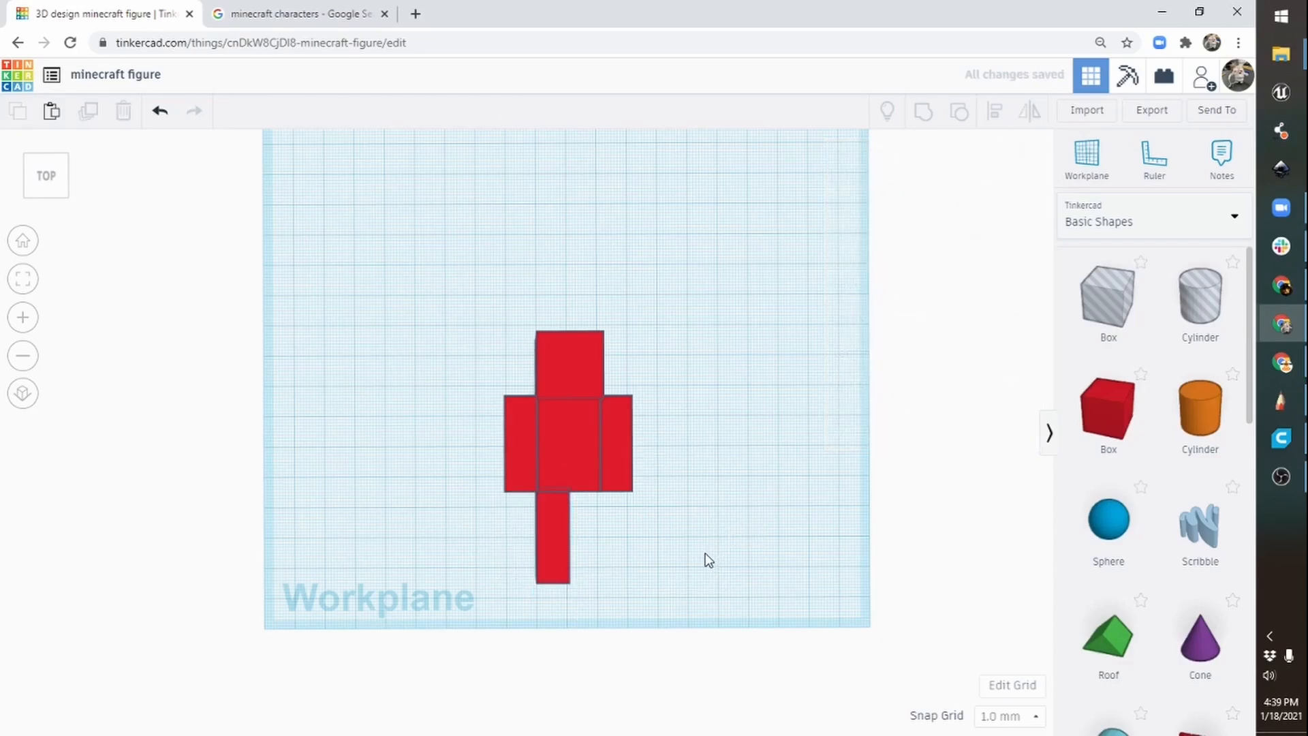
{"action": "left_click", "coordinate": [544, 563]}
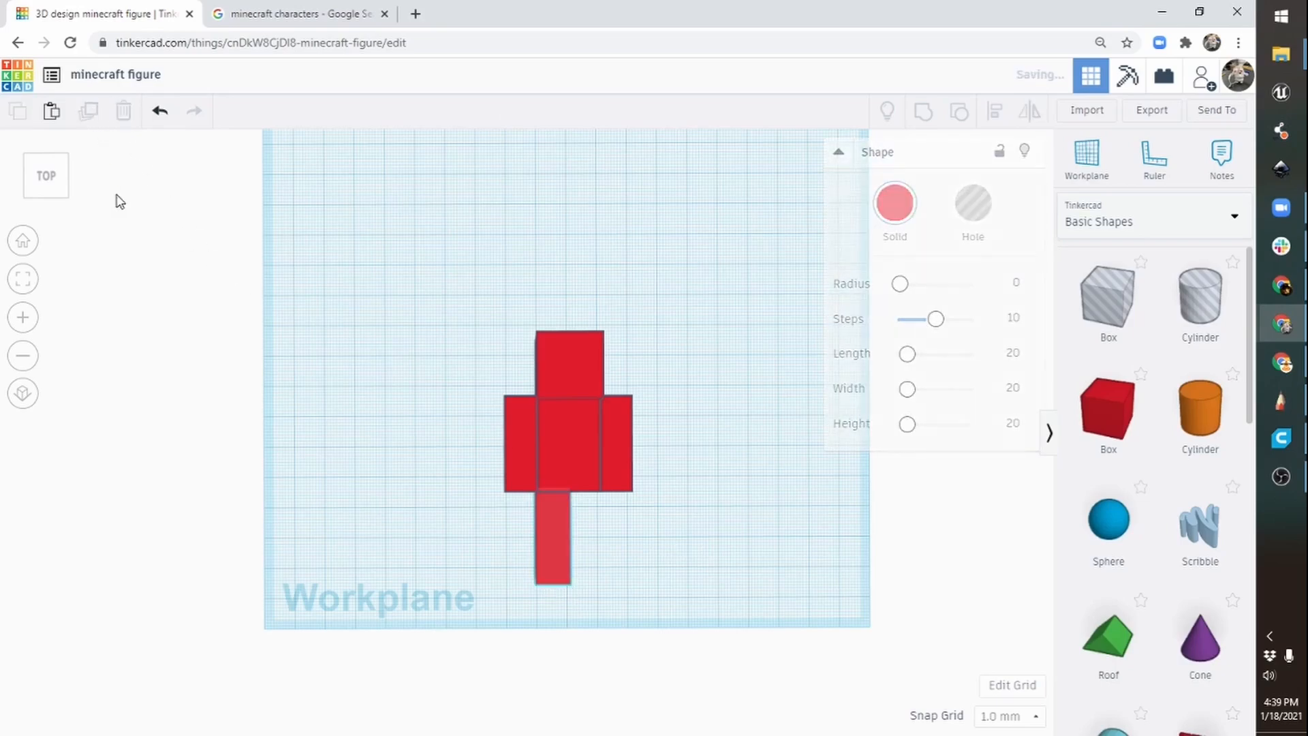
{"action": "left_click_drag", "start_coordinate": [553, 566], "coordinate": [578, 560], "text": "alt"}
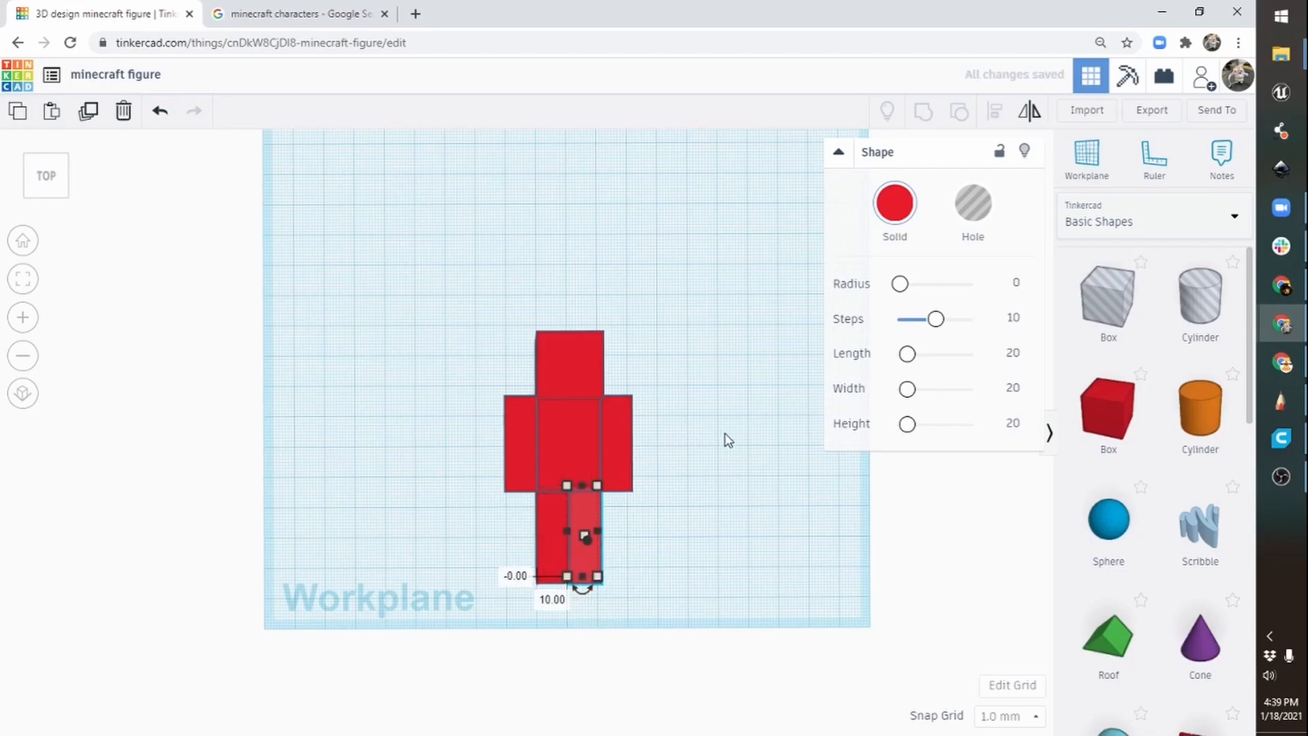
Select all the red boxes of the figure and group them into one shape.
{"action": "middle_click_drag", "start_coordinate": [603, 434], "coordinate": [410, 421]}
{"action": "right_click_drag", "start_coordinate": [506, 486], "coordinate": [834, 411]}
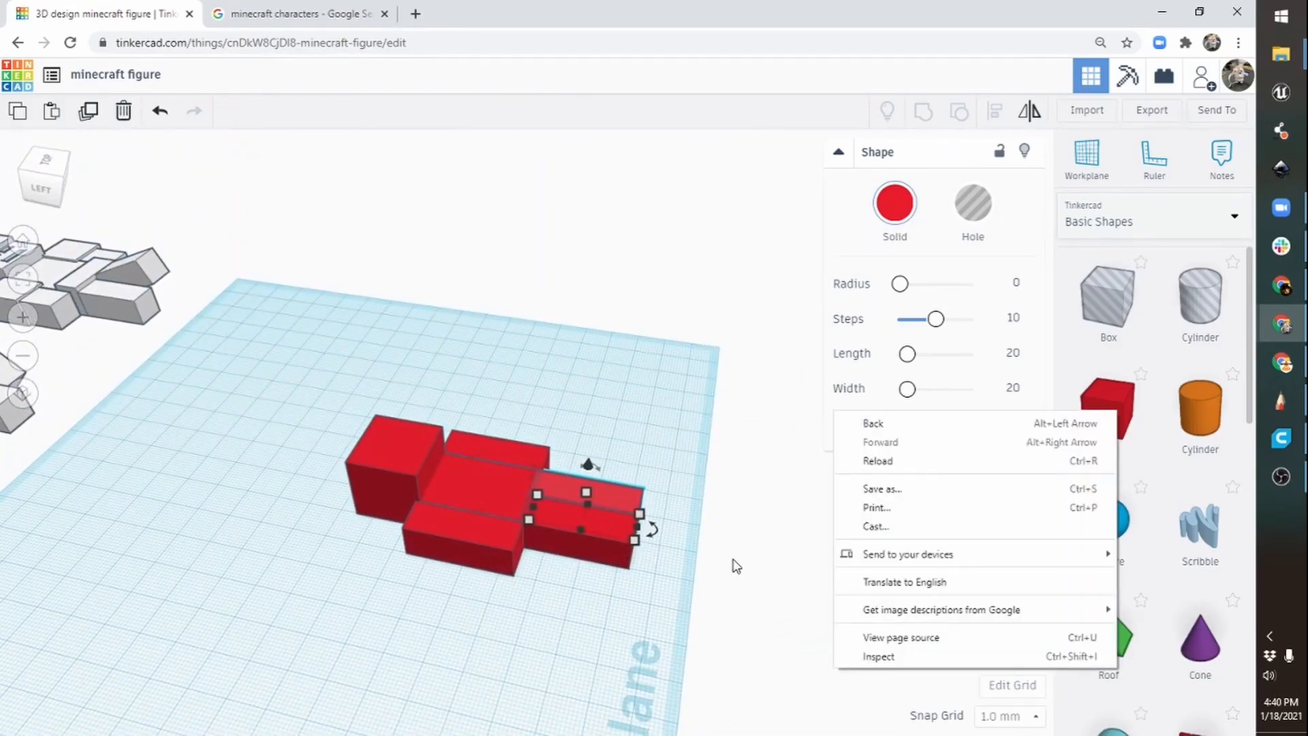
{"action": "right_click_drag", "start_coordinate": [736, 565], "coordinate": [446, 667]}
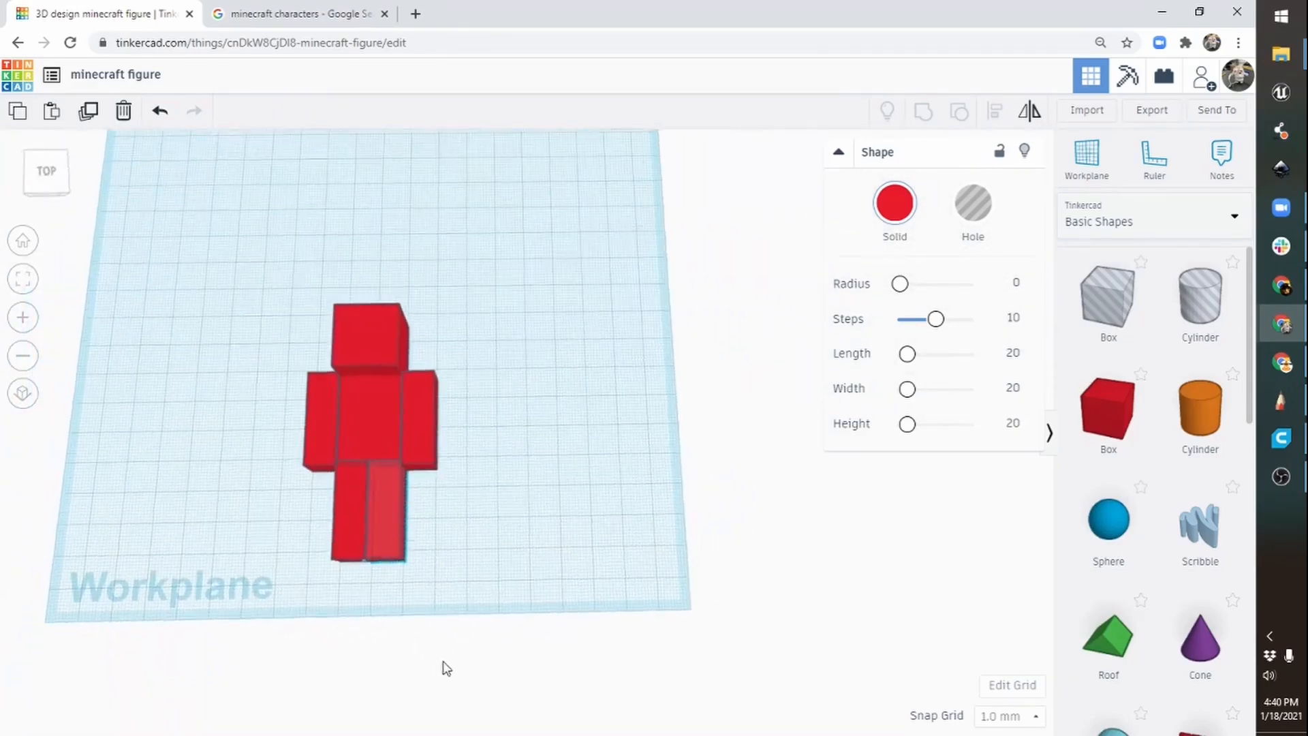
{"action": "left_click_drag", "start_coordinate": [534, 276], "coordinate": [198, 619]}
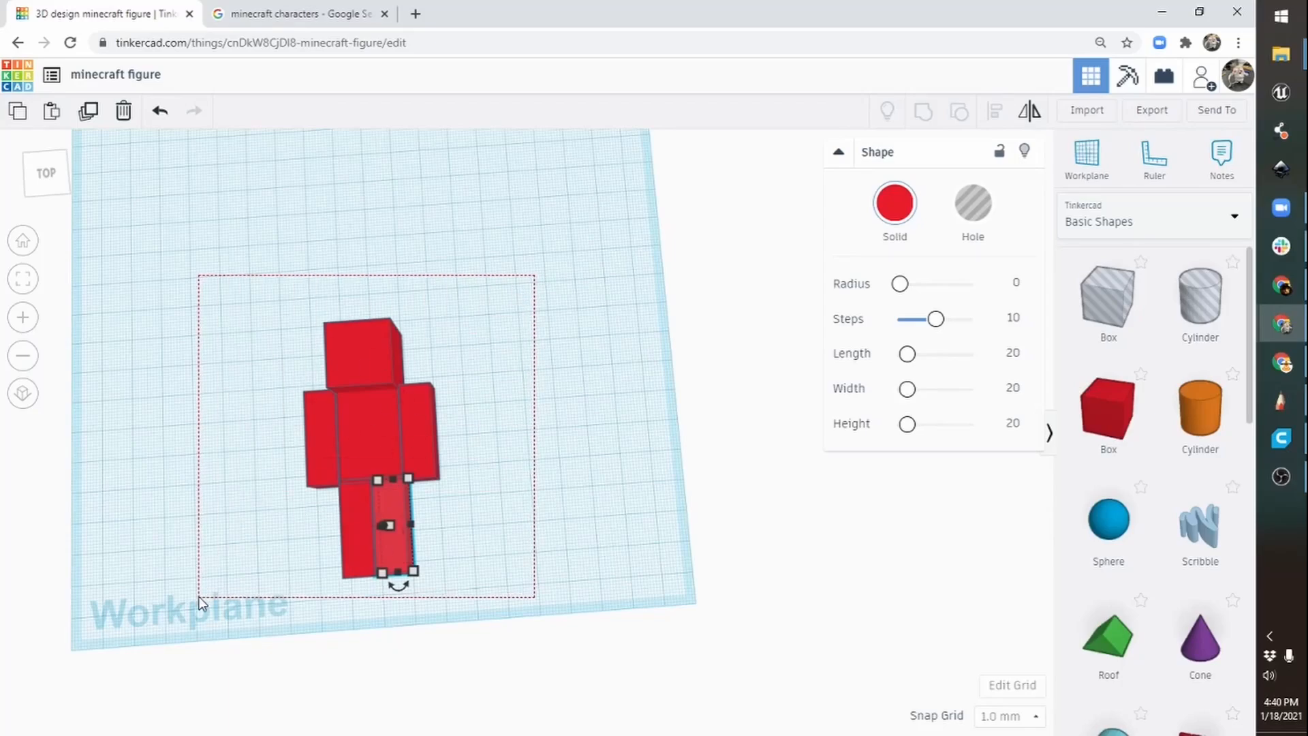
{"action": "left_click", "coordinate": [925, 116]}
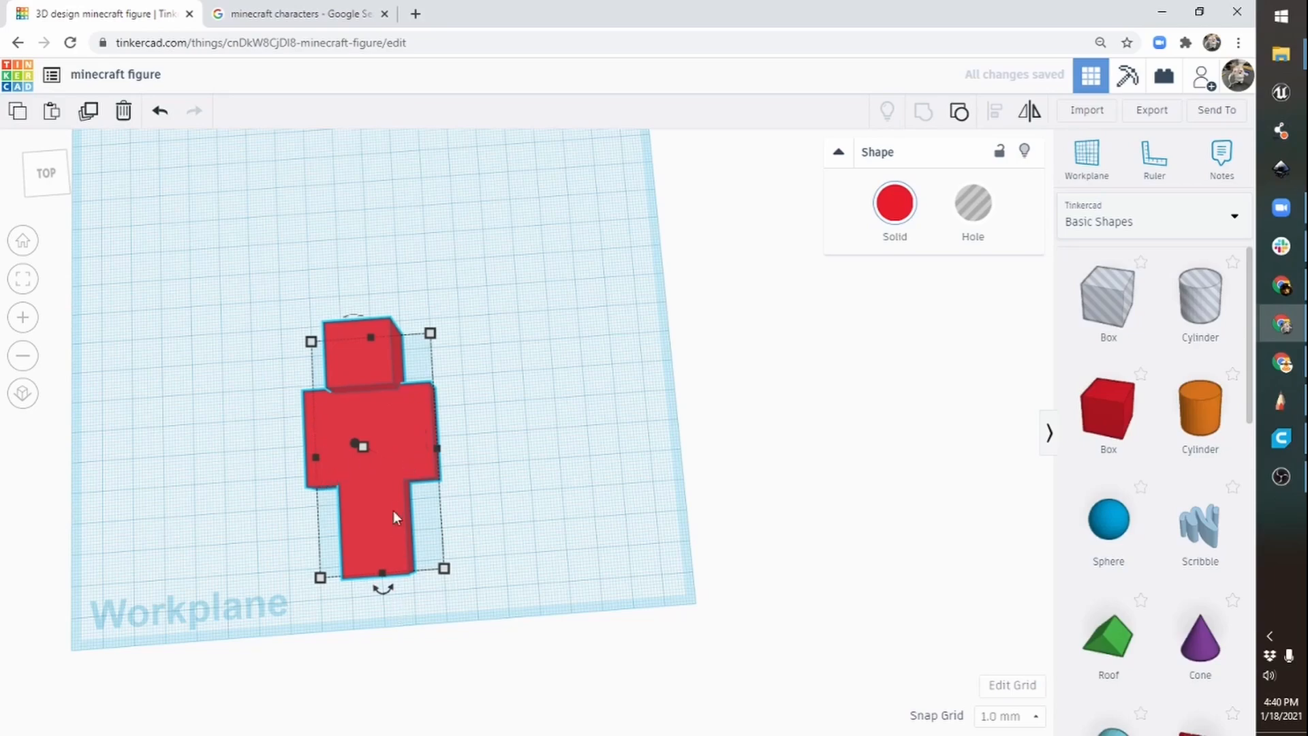
{"action": "right_click_drag", "start_coordinate": [291, 464], "coordinate": [477, 429]}
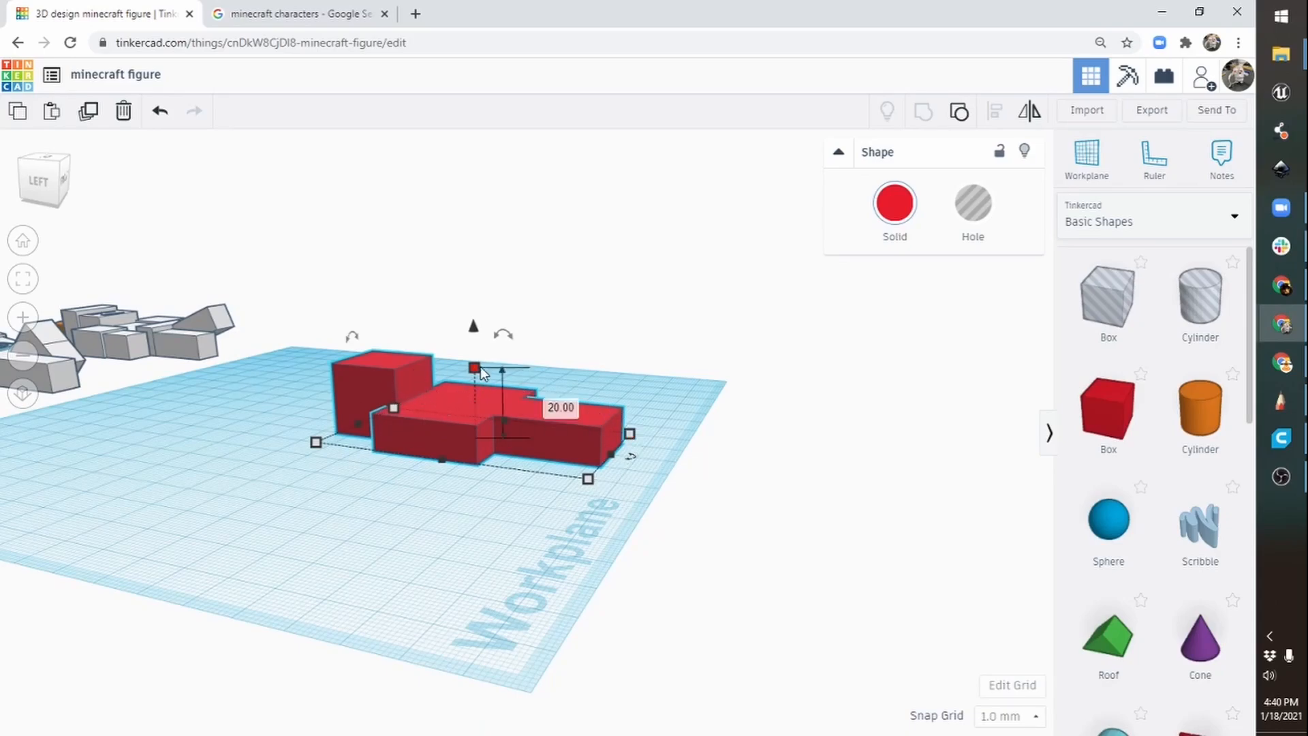
Ungroup the red figure back into its separate boxes and clear the selection.
{"action": "right_click_drag", "start_coordinate": [546, 433], "coordinate": [594, 423]}
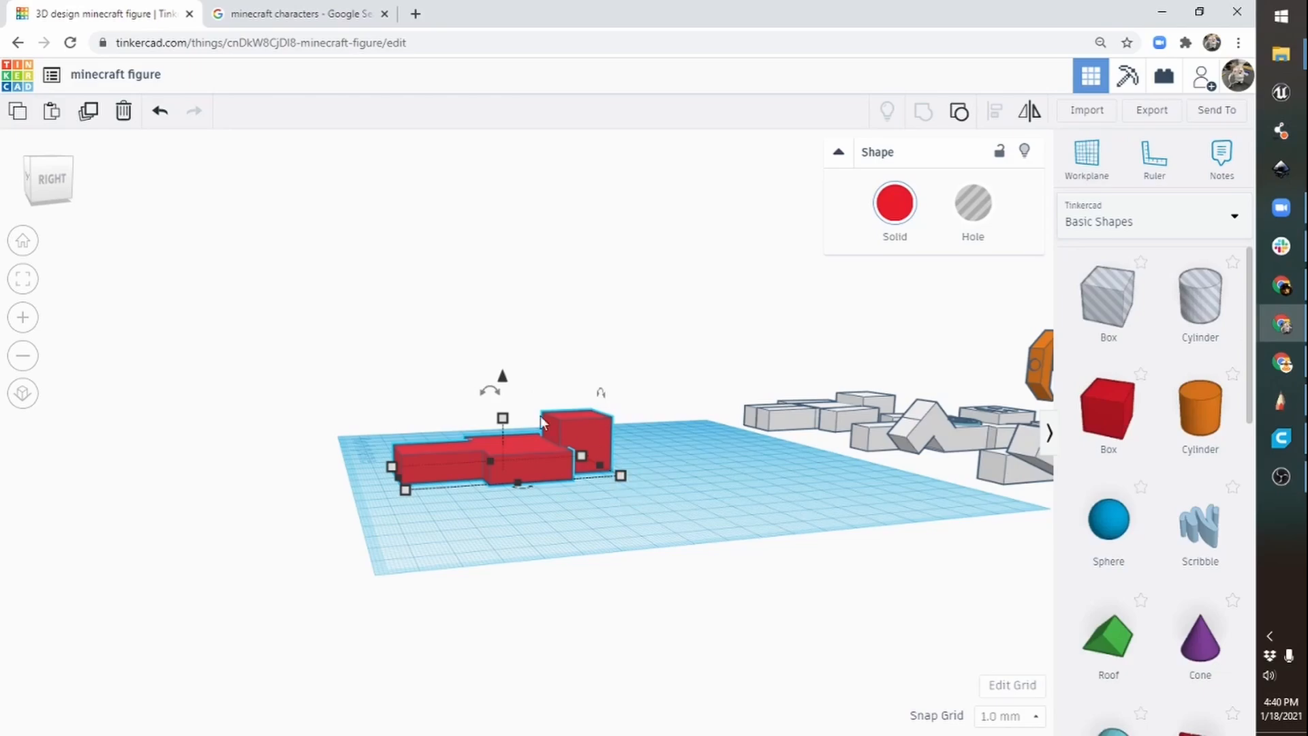
{"action": "right_click_drag", "start_coordinate": [470, 436], "coordinate": [734, 538]}
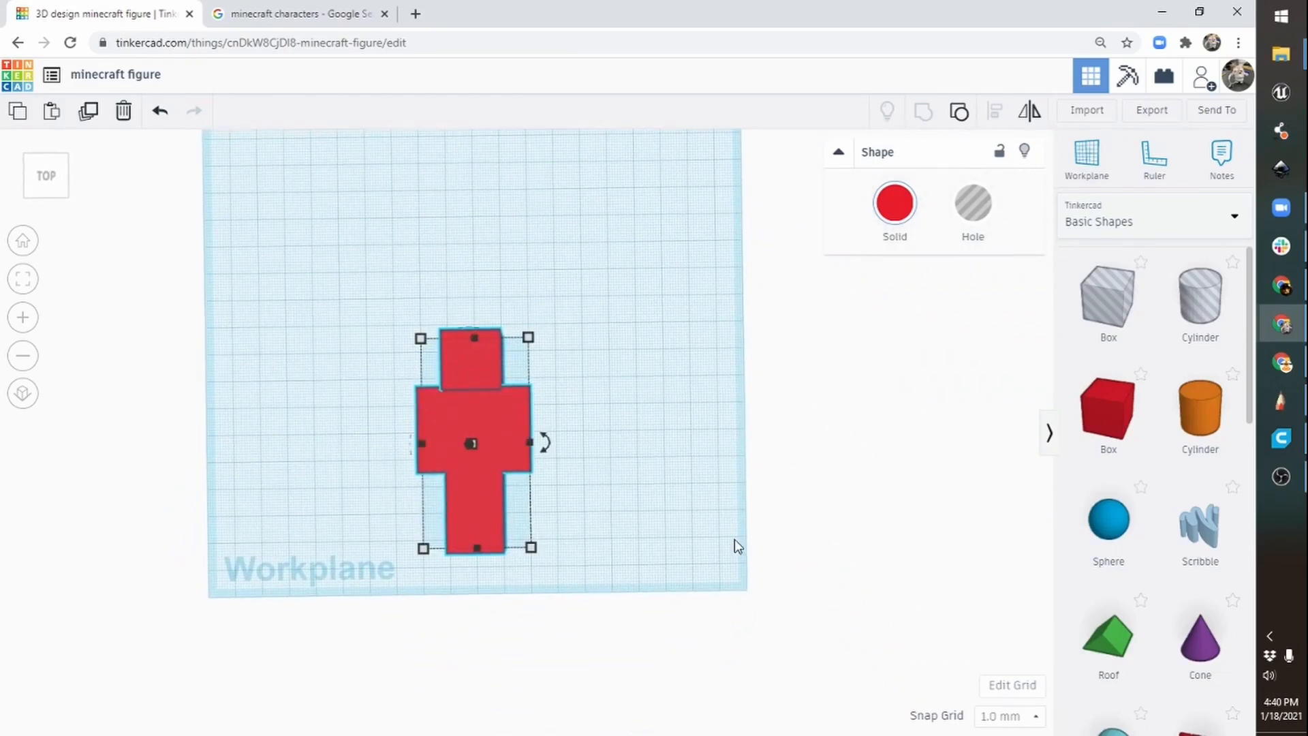
{"action": "left_click", "coordinate": [960, 111]}
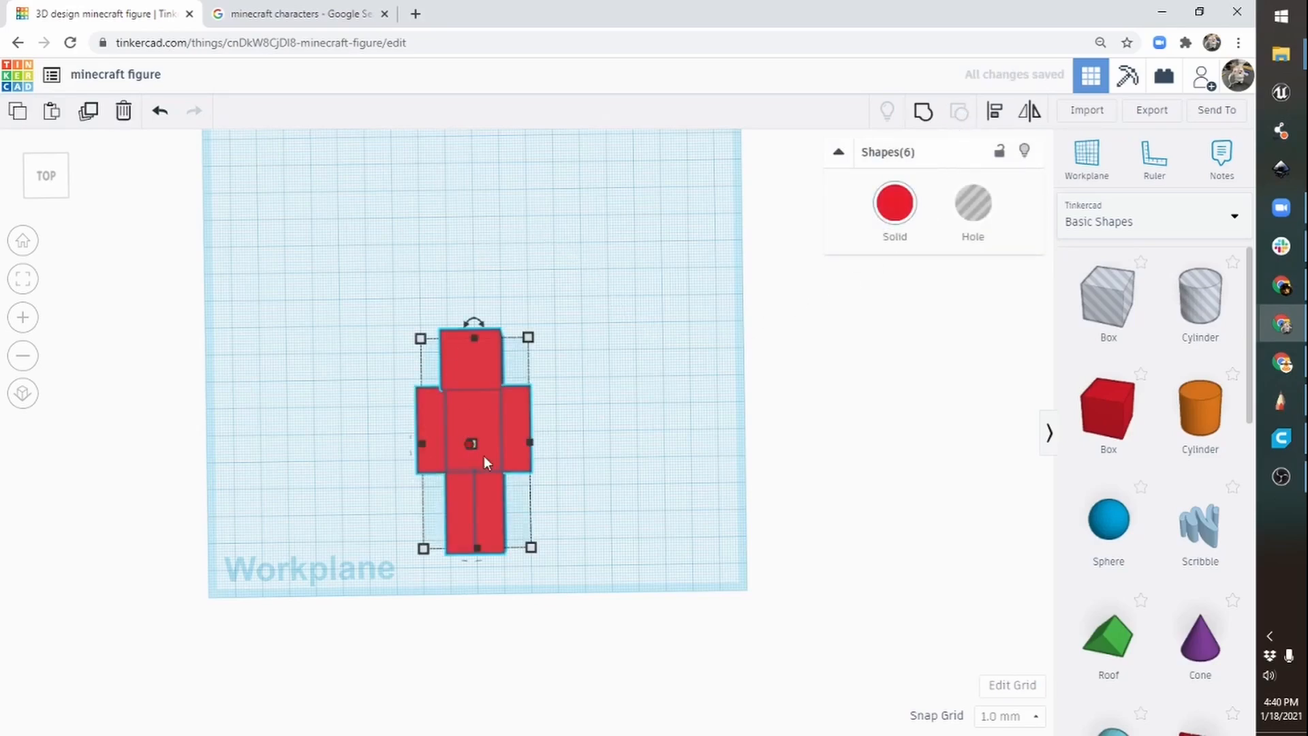
{"action": "middle_click_drag", "start_coordinate": [622, 444], "coordinate": [724, 467]}
{"action": "left_click", "coordinate": [650, 535]}
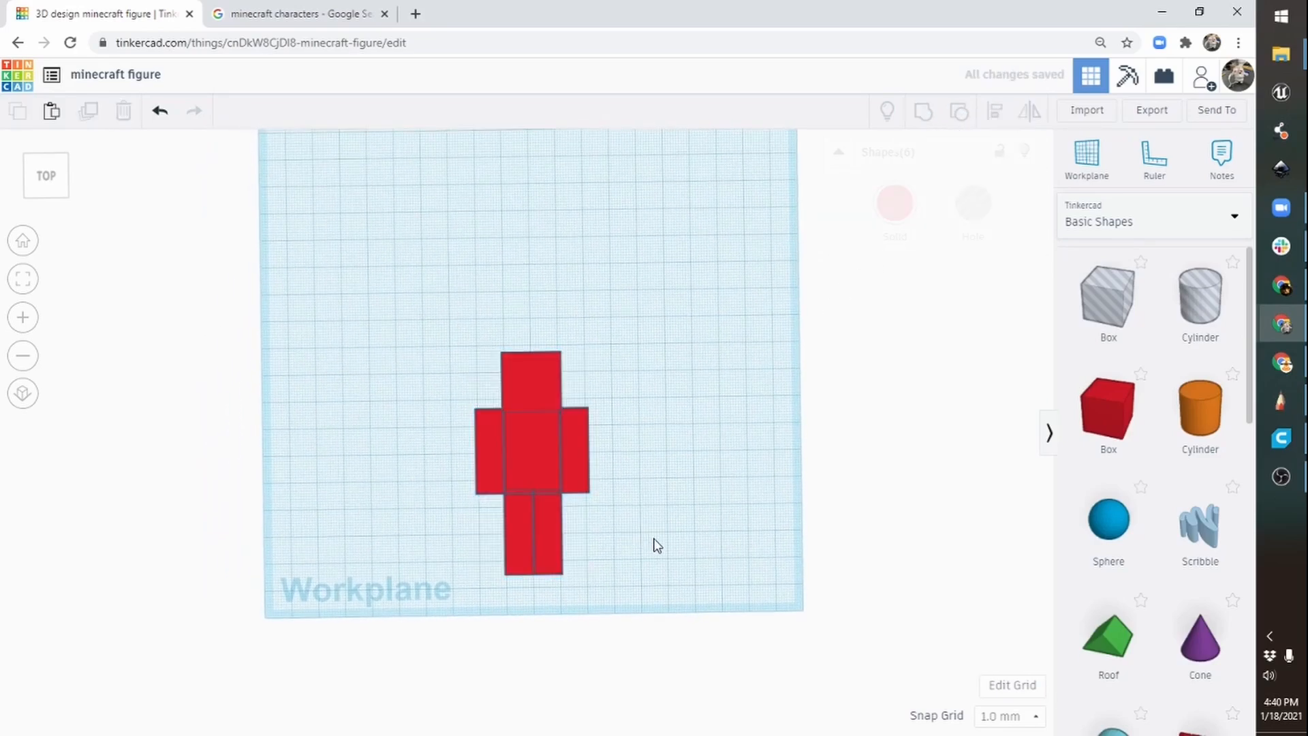
Recolor all the head, body, arm and leg boxes white.
{"action": "left_click", "coordinate": [490, 454]}
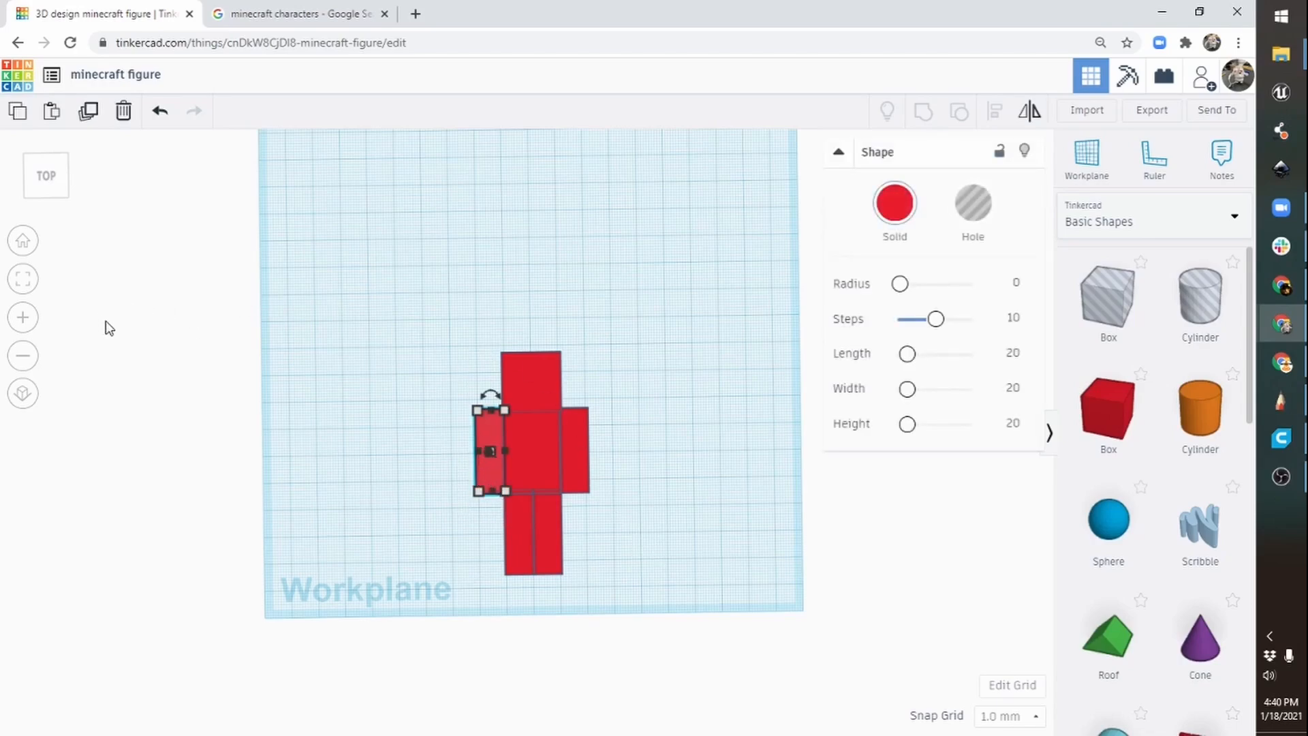
{"action": "middle_click_drag", "start_coordinate": [649, 508], "coordinate": [633, 440]}
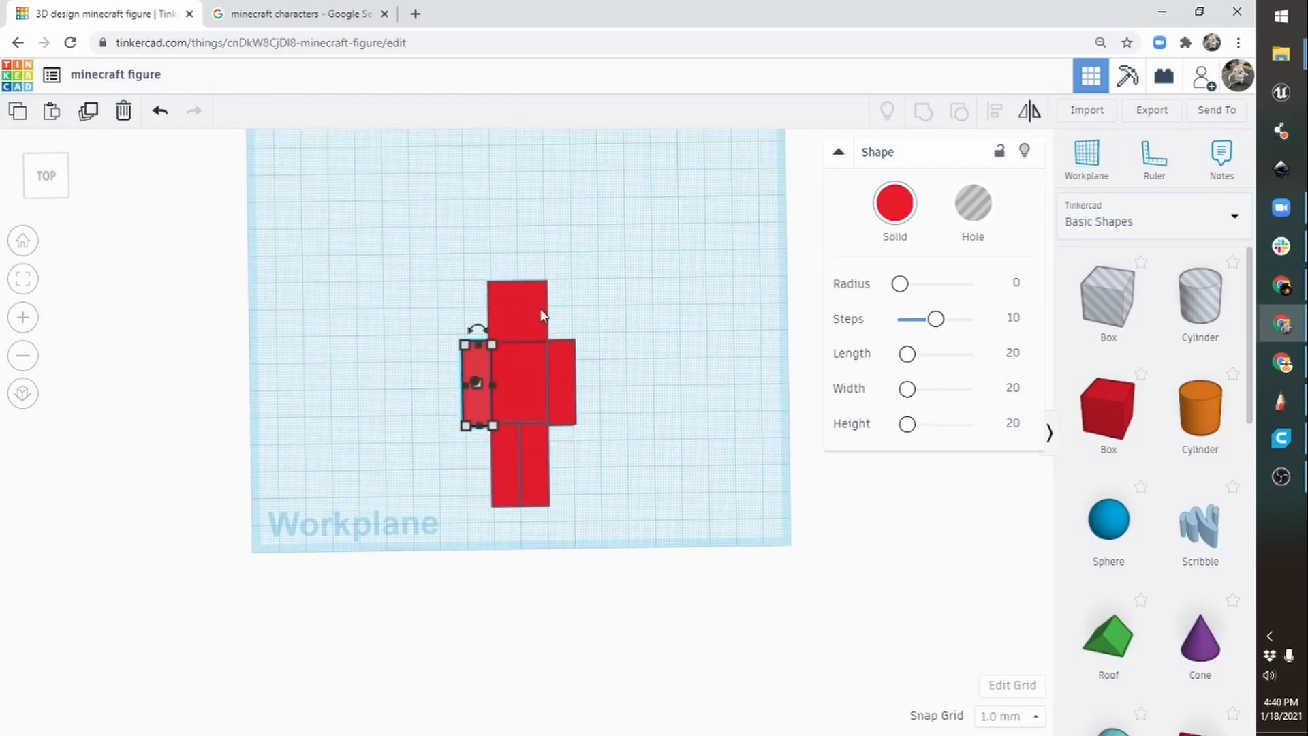
{"action": "left_click_drag", "start_coordinate": [391, 244], "coordinate": [666, 584]}
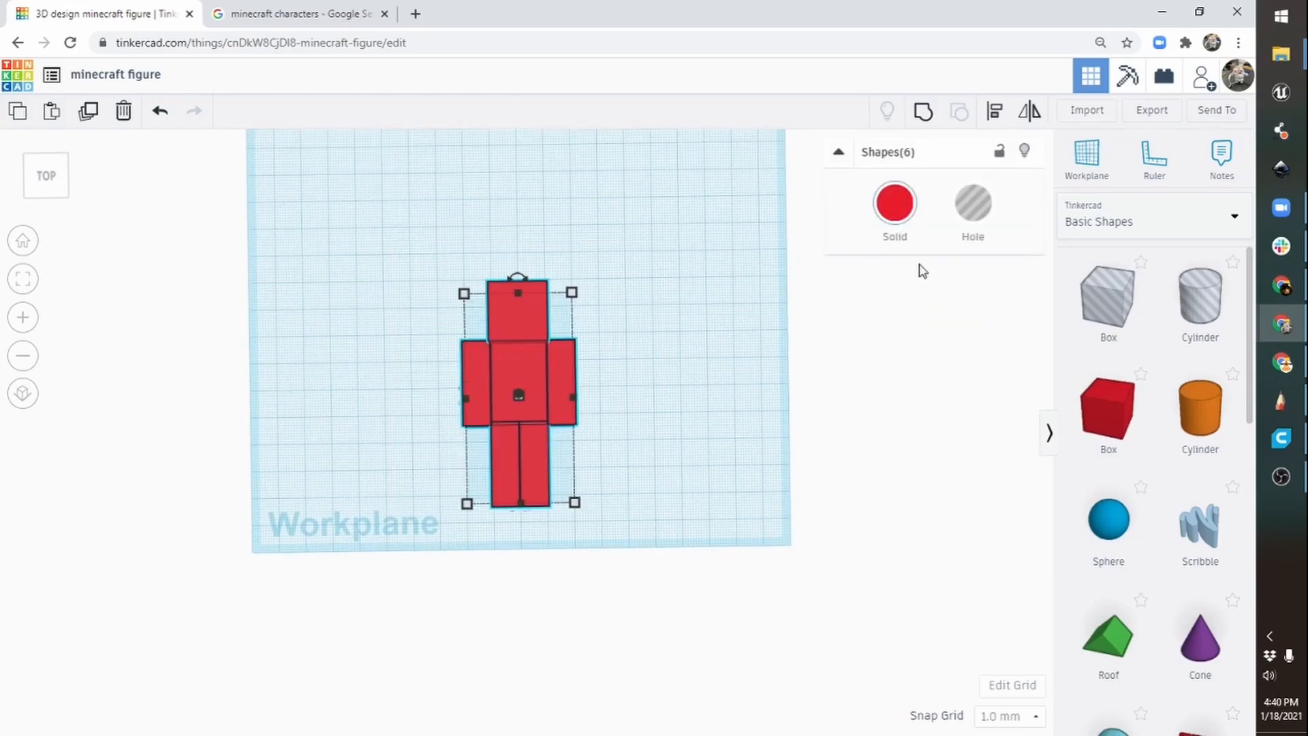
{"action": "left_click", "coordinate": [903, 207]}
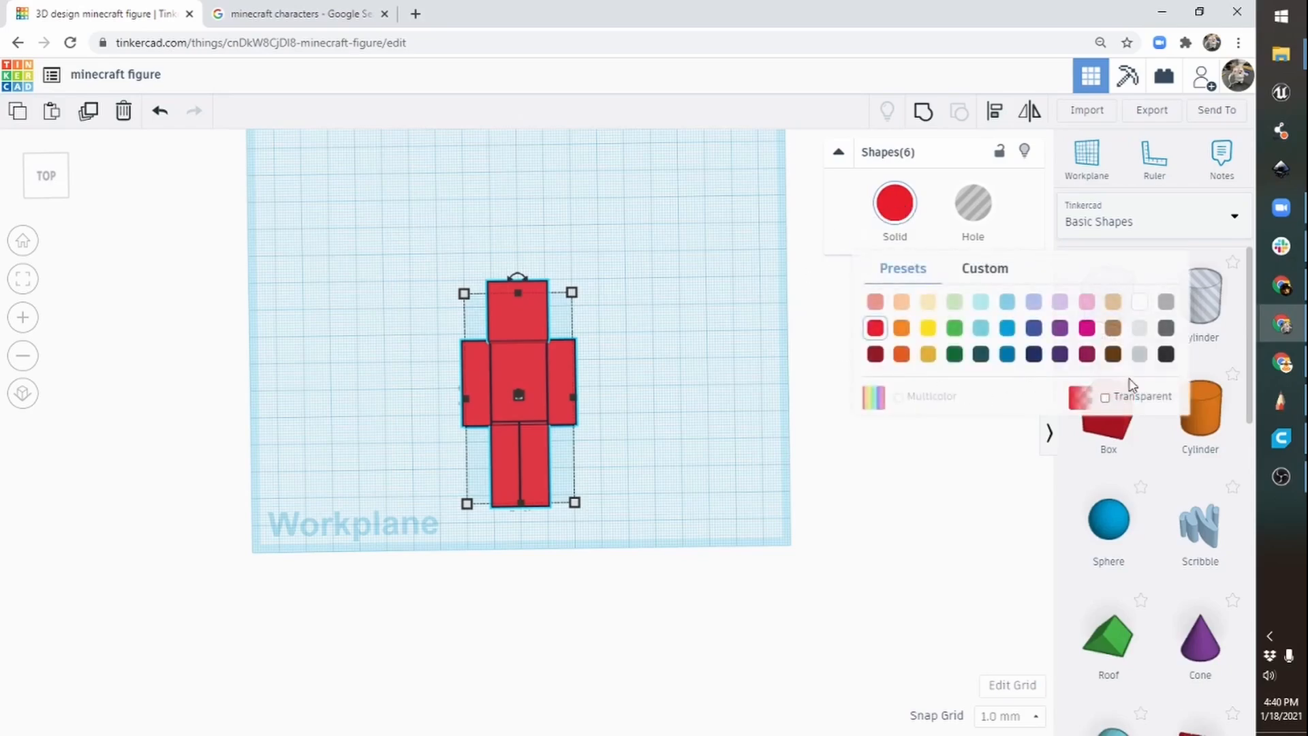
{"action": "left_click", "coordinate": [1139, 301]}
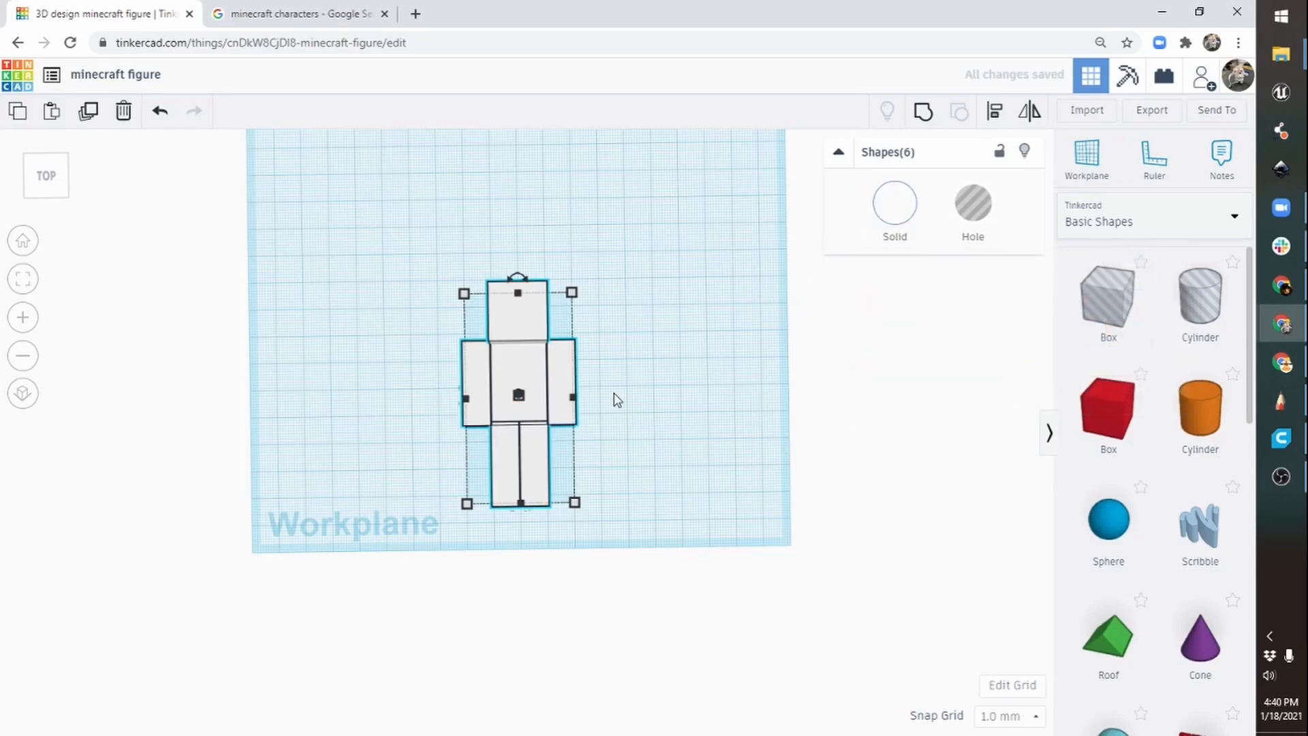
{"action": "left_click", "coordinate": [21, 281]}
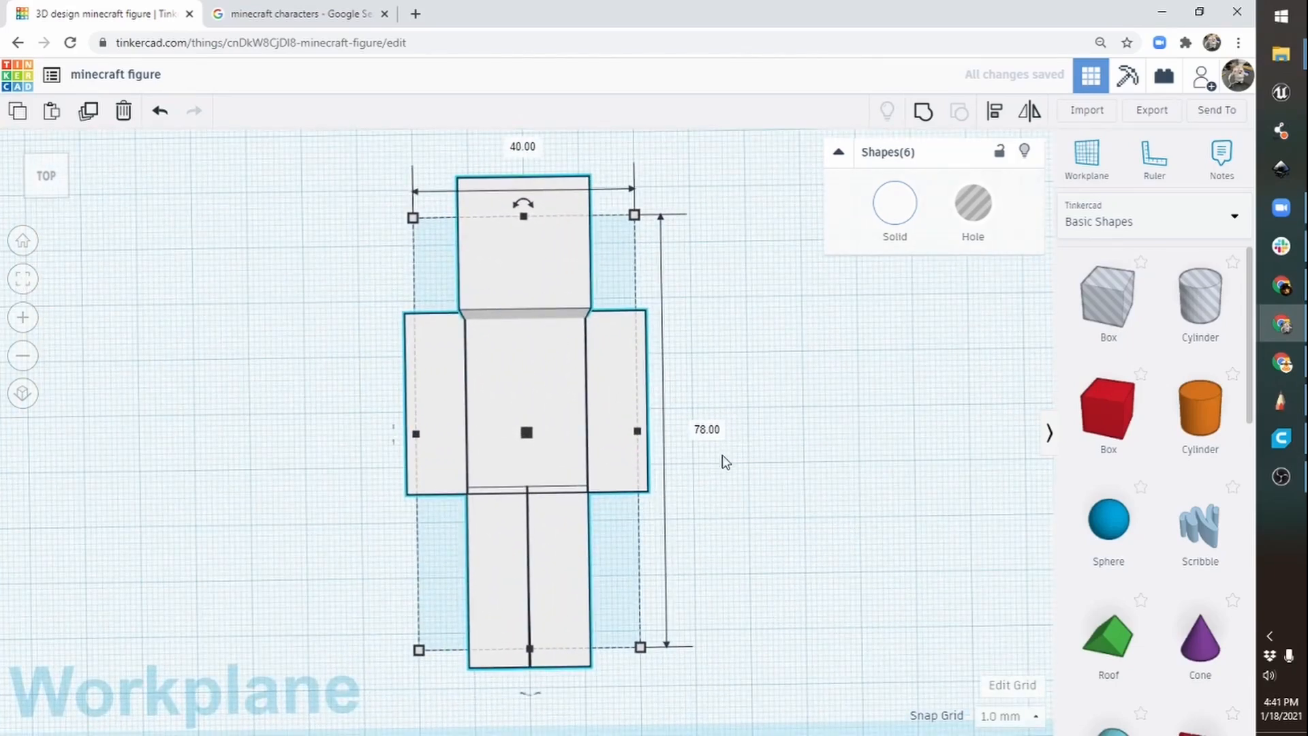
{"action": "left_click", "coordinate": [780, 432]}
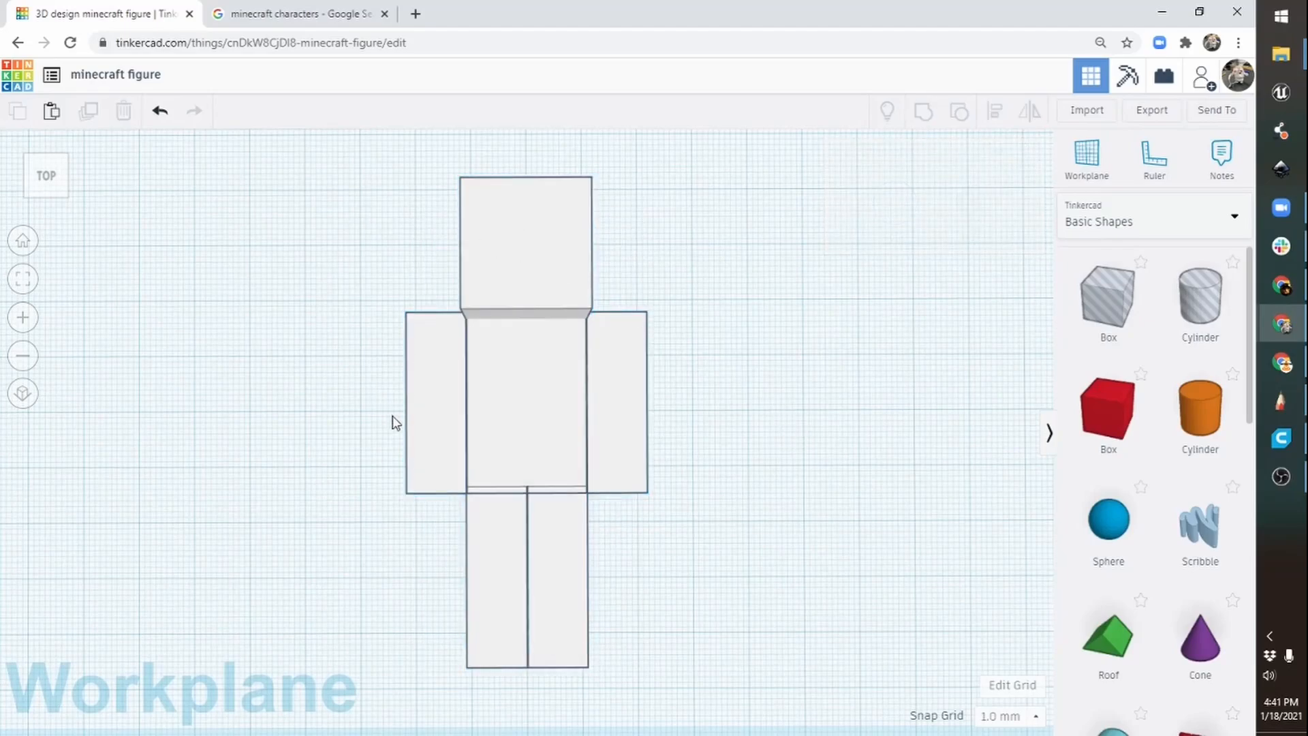
Rotate the left-hand arm 6° so it tilts outward, and position its upper inner corner against the body's side.
{"action": "left_click", "coordinate": [436, 428]}
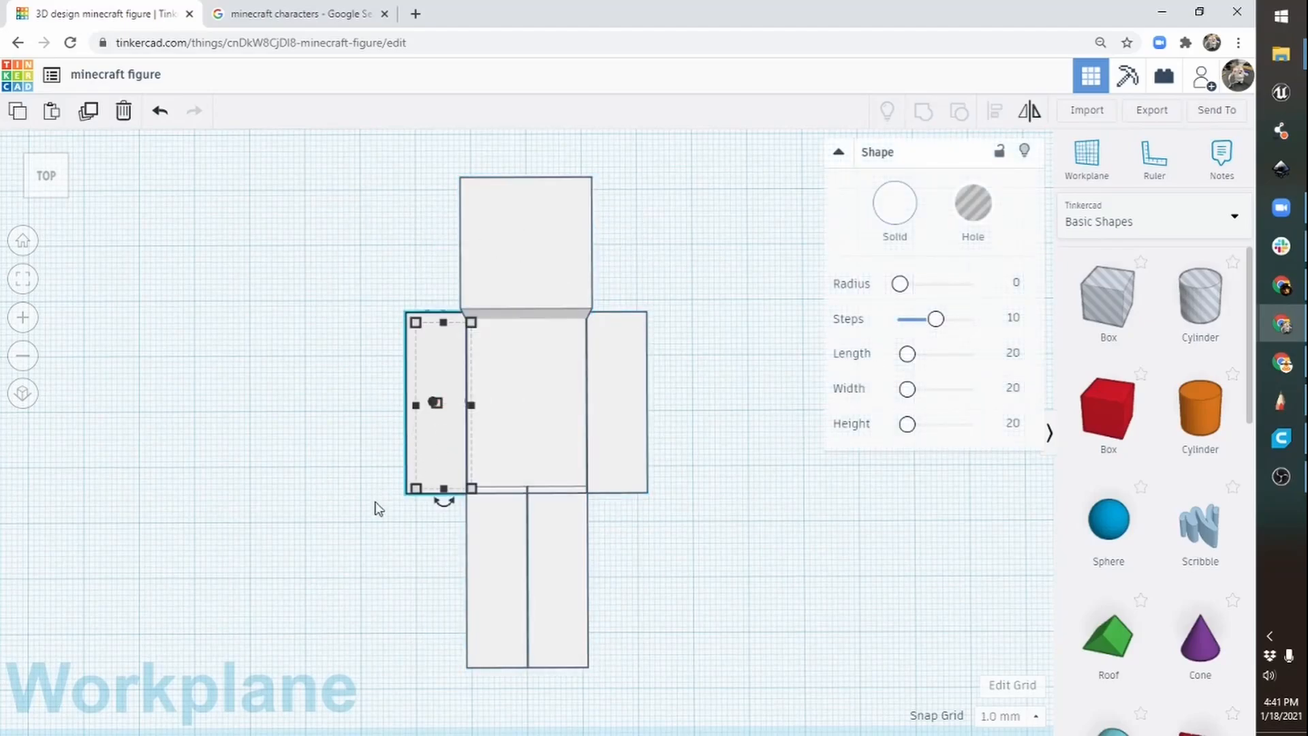
{"action": "left_click_drag", "start_coordinate": [444, 508], "coordinate": [437, 511]}
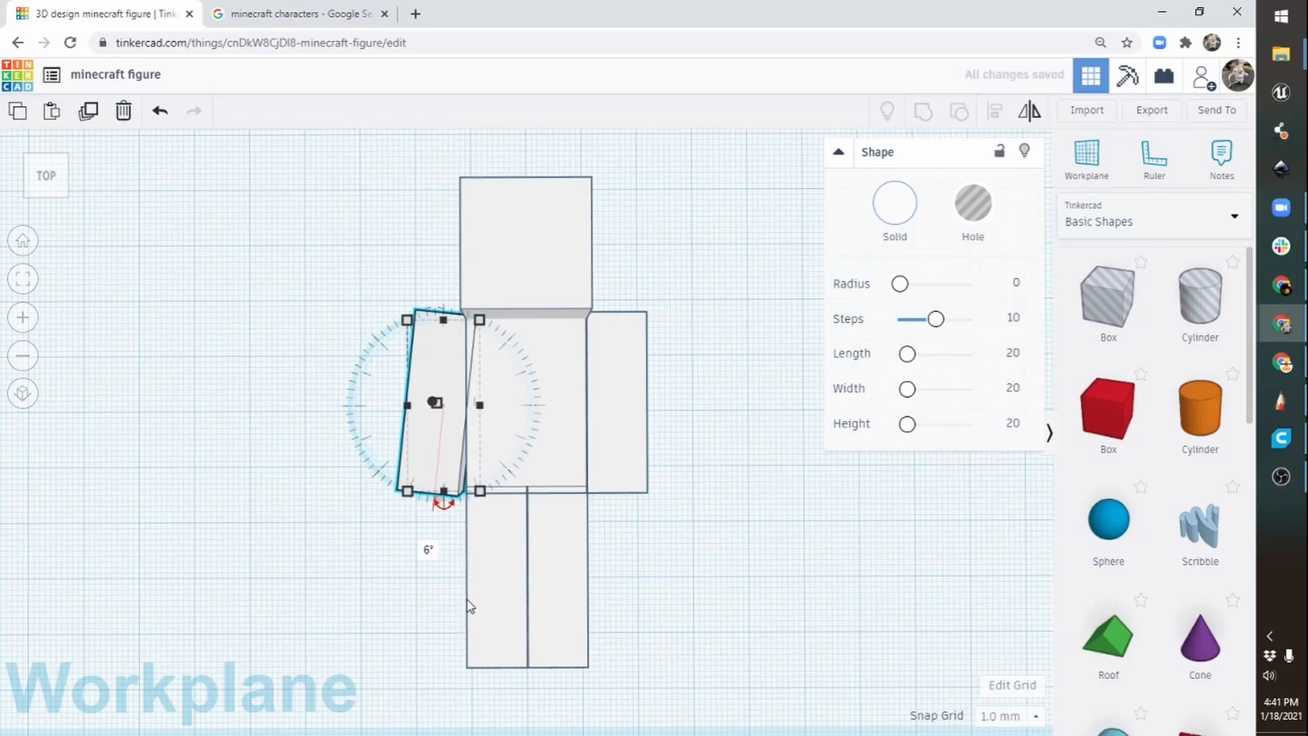
{"action": "left_click_drag", "start_coordinate": [421, 451], "coordinate": [428, 451]}
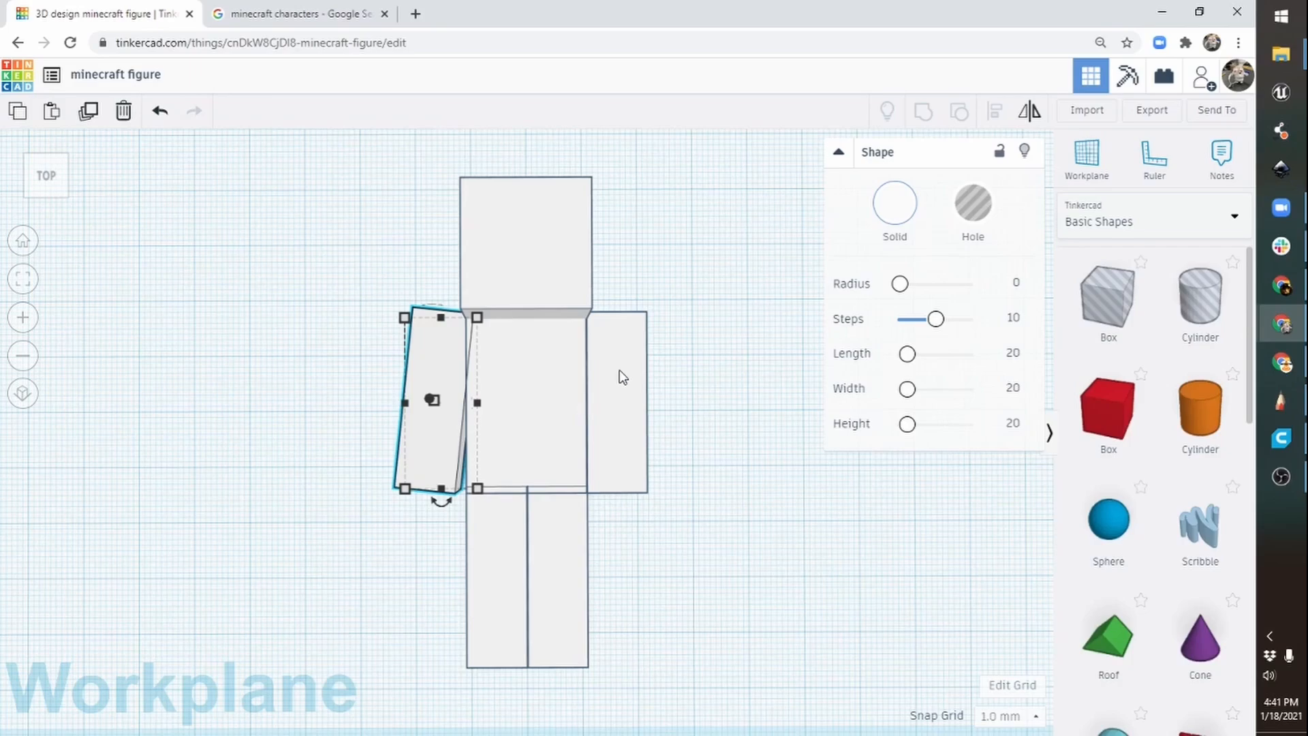
{"action": "middle_click_drag", "start_coordinate": [534, 391], "coordinate": [668, 402]}
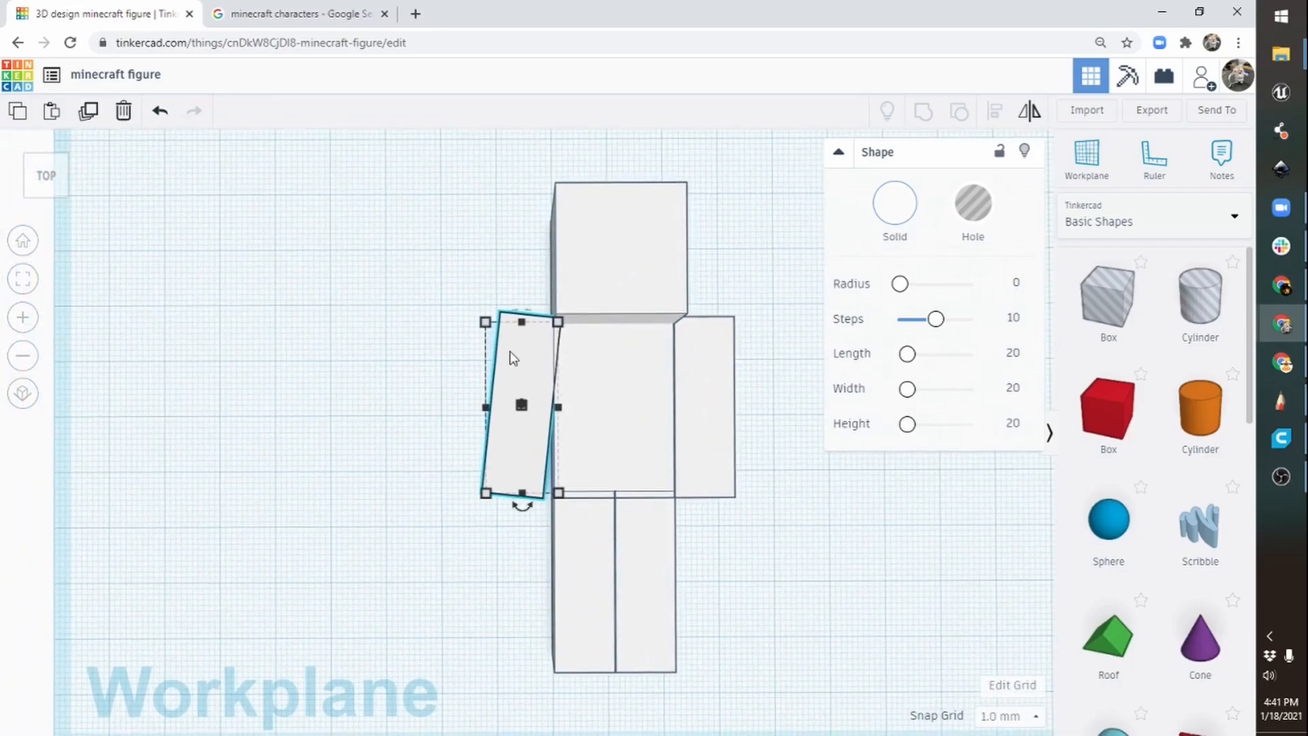
{"action": "mouse_move", "coordinate": [535, 361]}
{"action": "left_mouse_down"}
{"action": "mouse_move", "coordinate": [536, 344]}
{"action": "mouse_move", "coordinate": [530, 355]}
{"action": "left_mouse_up"}
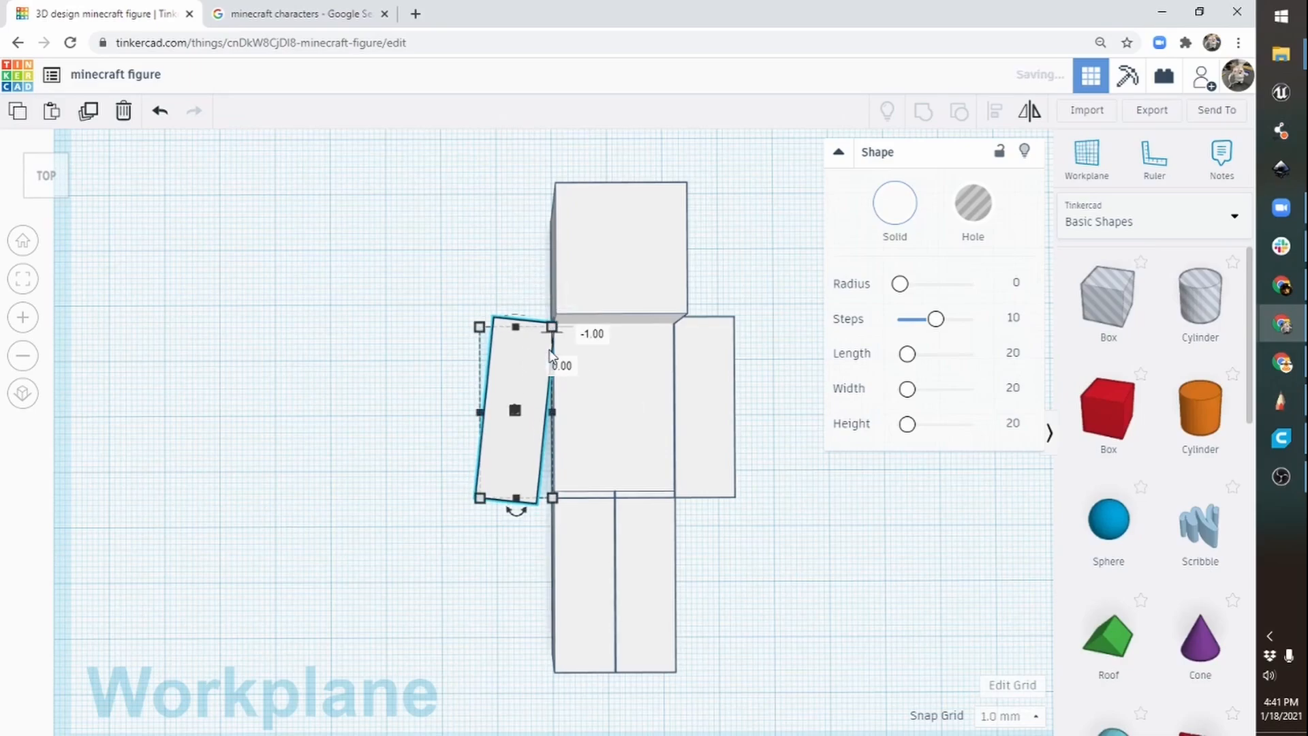
{"action": "left_click", "coordinate": [727, 257]}
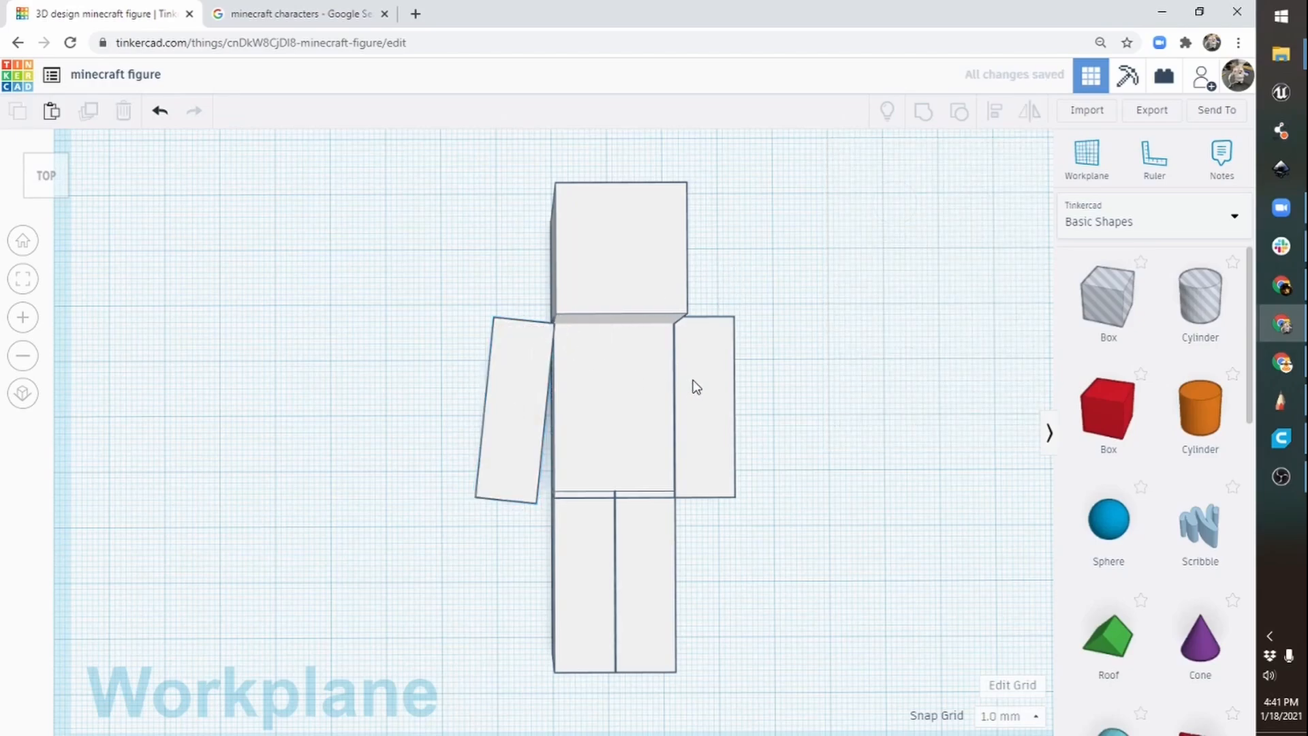
Nudge the tilted arm slightly inward and up so its upper corner overlaps the body at the shoulder.
{"action": "scroll", "coordinate": [695, 386], "scroll_direction": "up", "scroll_amount": 5}
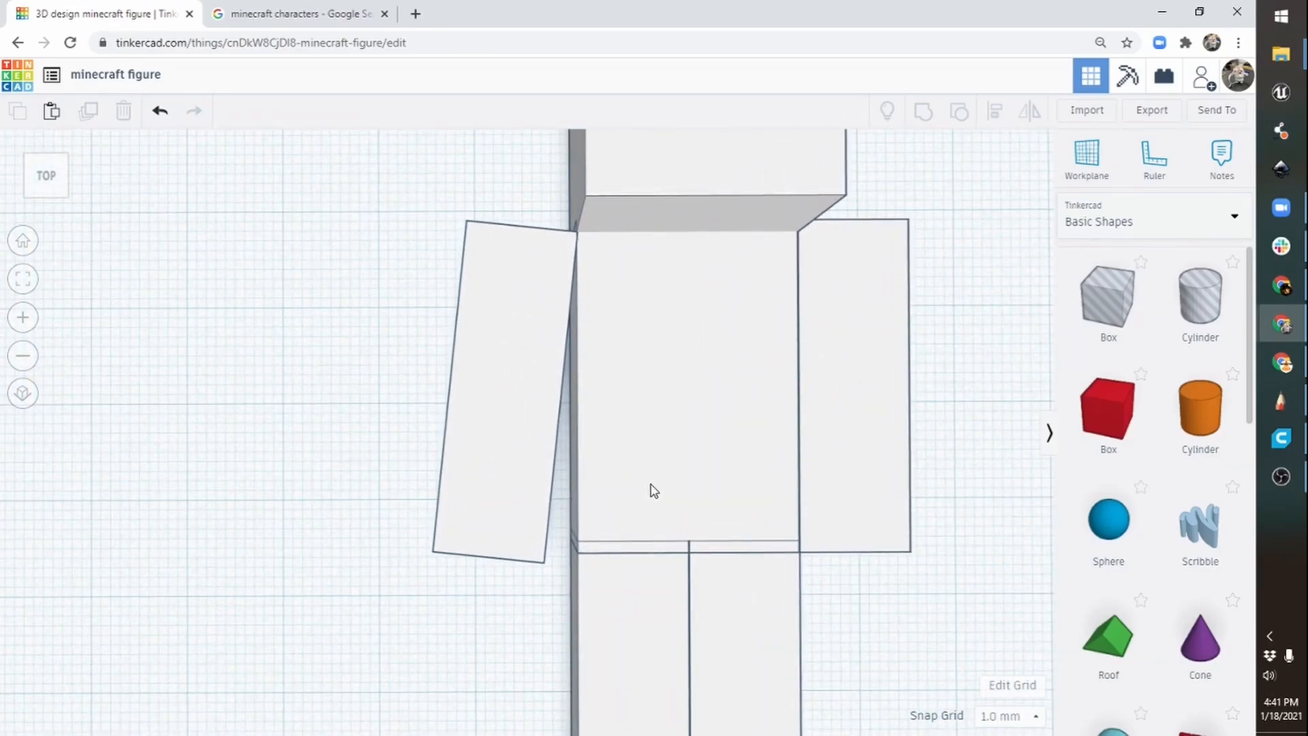
{"action": "left_click", "coordinate": [508, 374]}
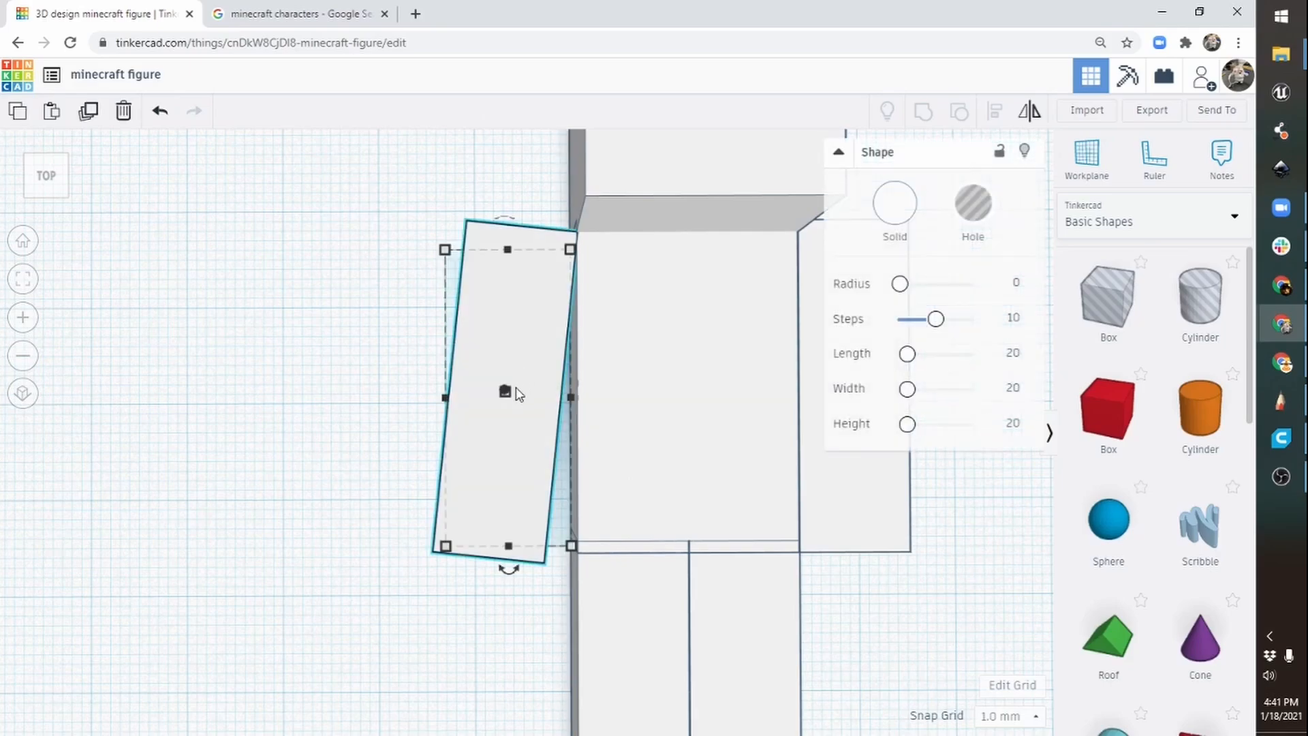
{"action": "left_click_drag", "start_coordinate": [517, 394], "coordinate": [518, 394]}
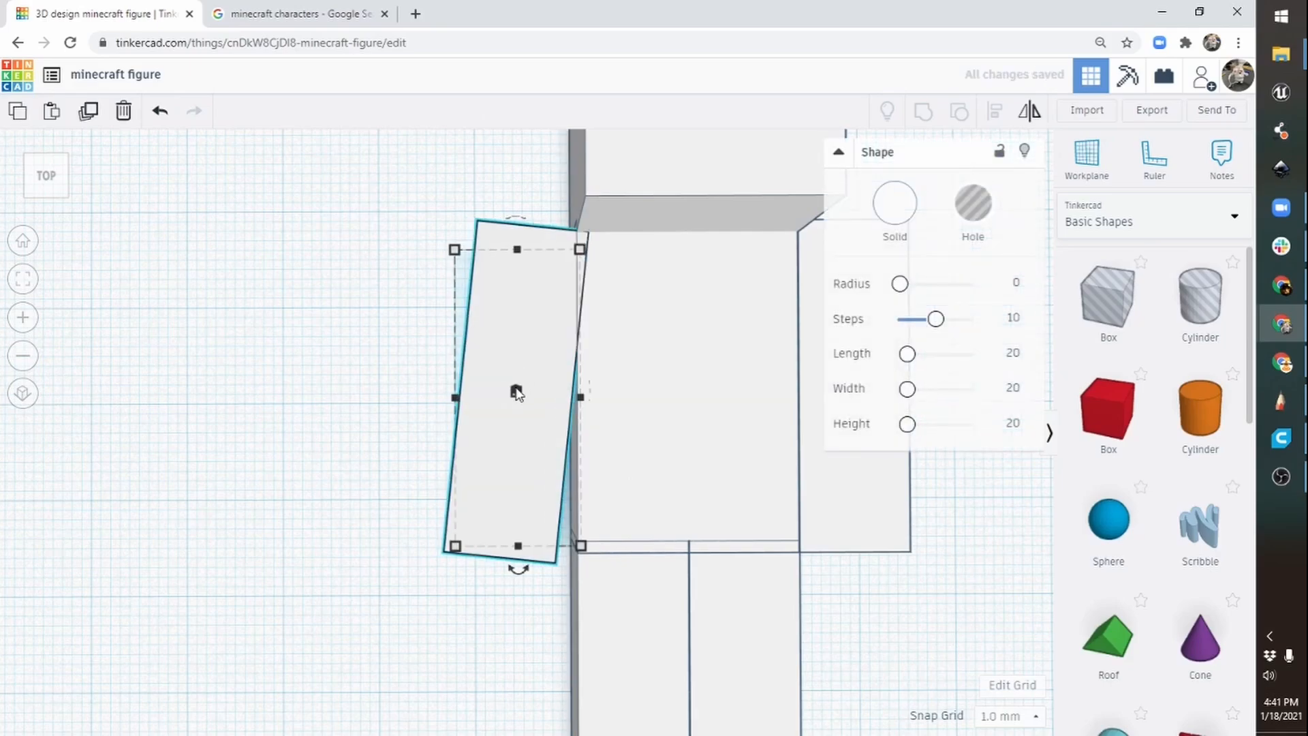
{"action": "key", "text": "Up"}
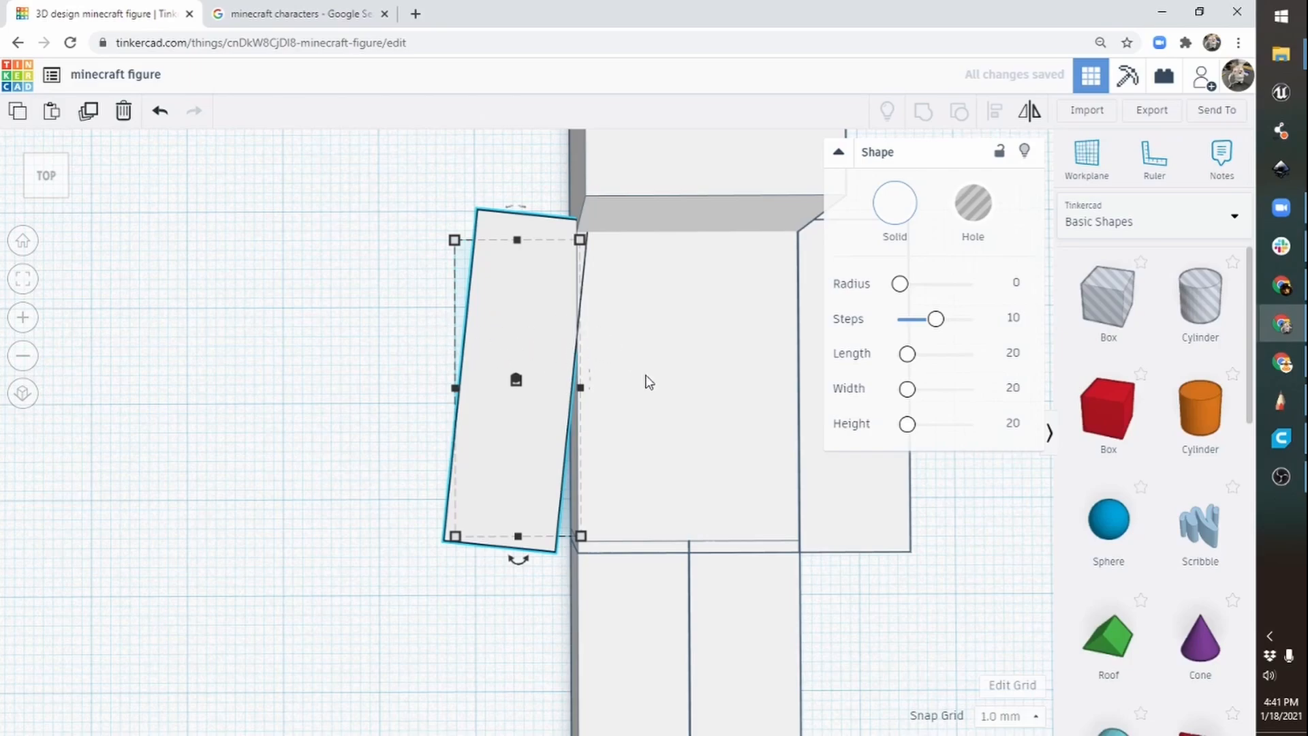
Try tilting the right-hand arm slightly outward from the body, opposite to the left-hand arm's tilt.
{"action": "middle_click_drag", "start_coordinate": [739, 377], "coordinate": [549, 420]}
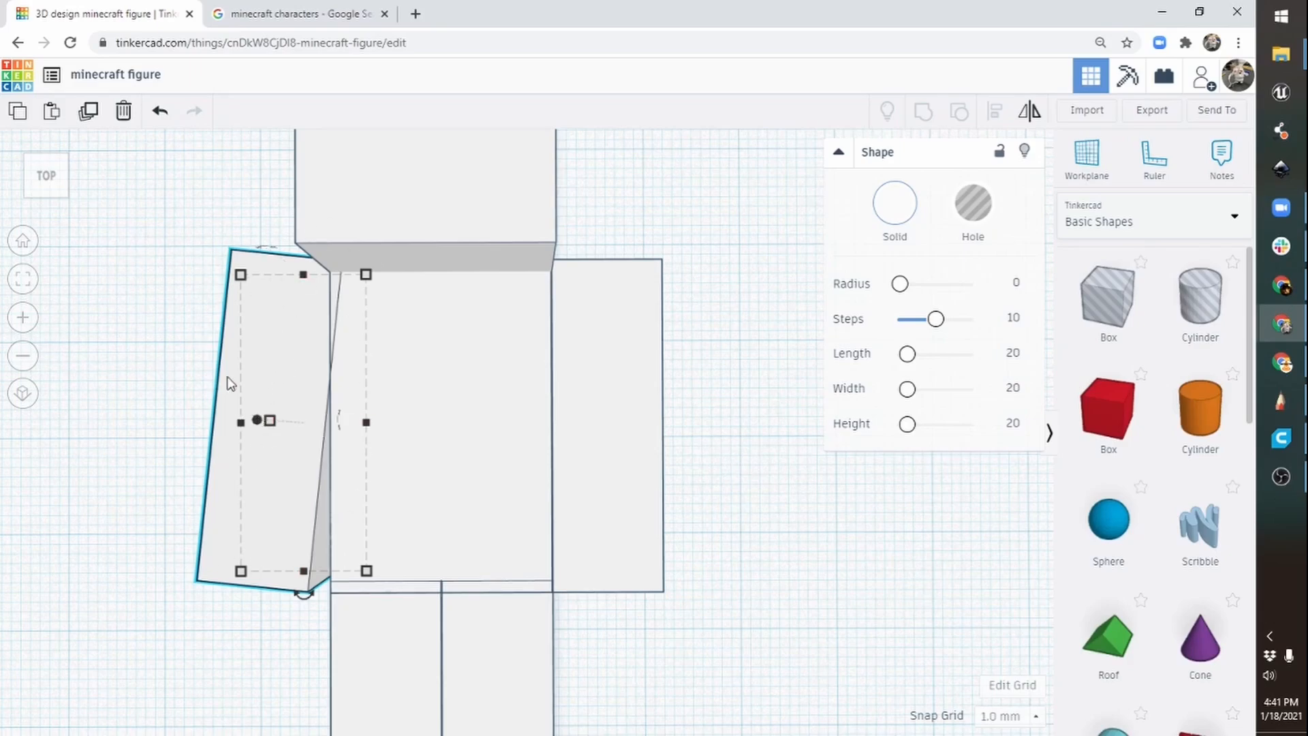
{"action": "left_click", "coordinate": [1030, 113]}
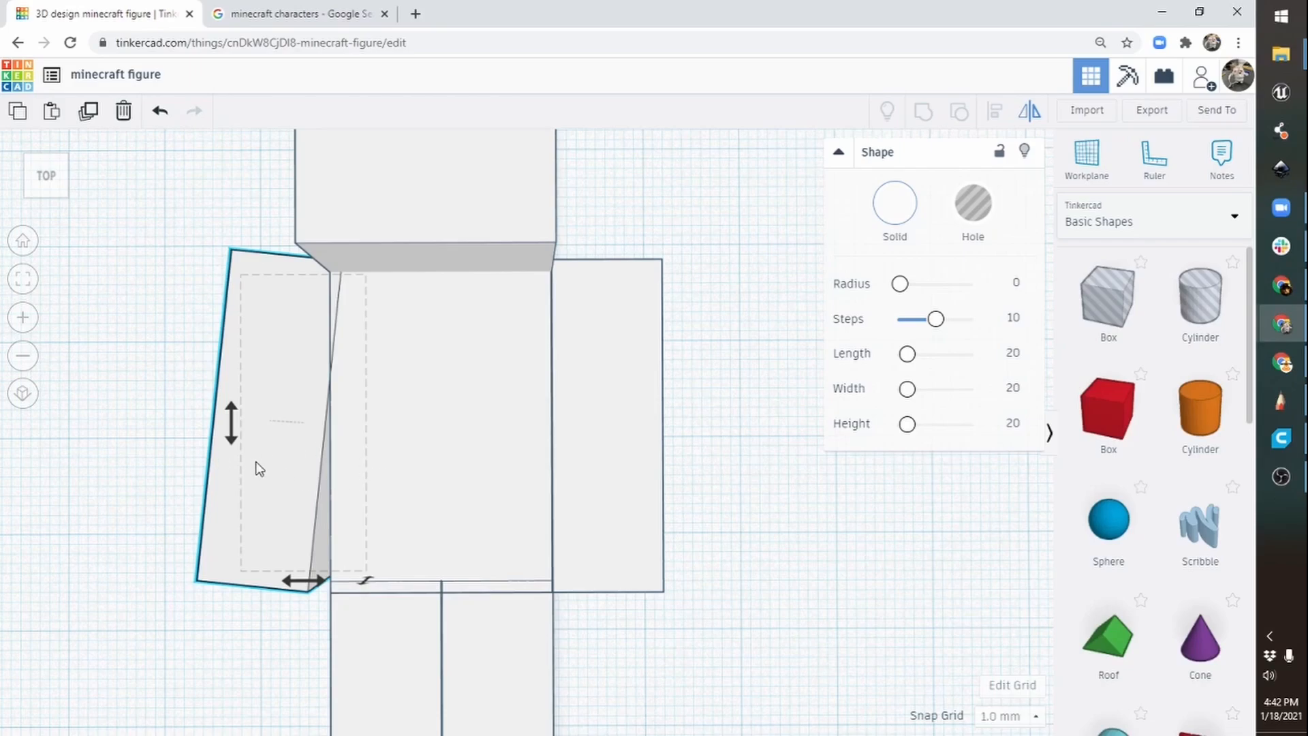
{"action": "left_click", "coordinate": [637, 419]}
{"action": "left_click", "coordinate": [640, 423]}
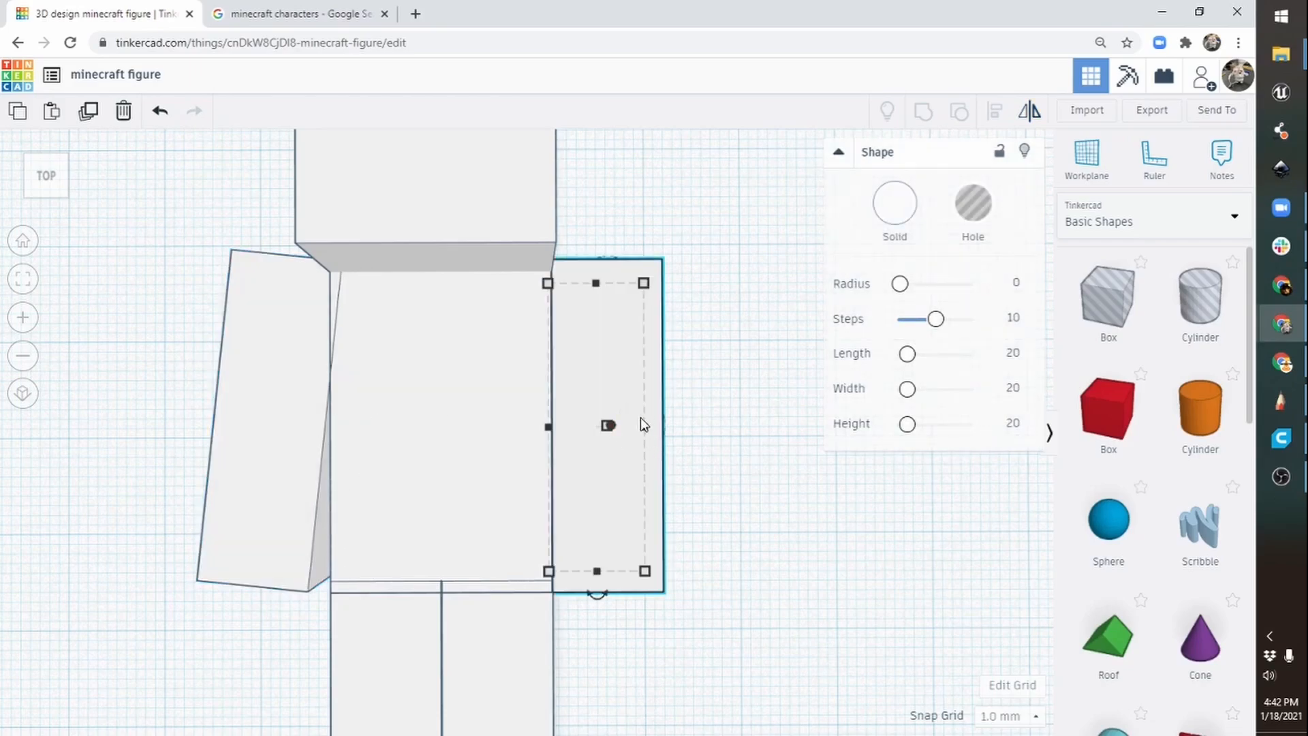
{"action": "left_click_drag", "start_coordinate": [601, 602], "coordinate": [620, 604]}
{"action": "left_click_drag", "start_coordinate": [627, 521], "coordinate": [629, 518]}
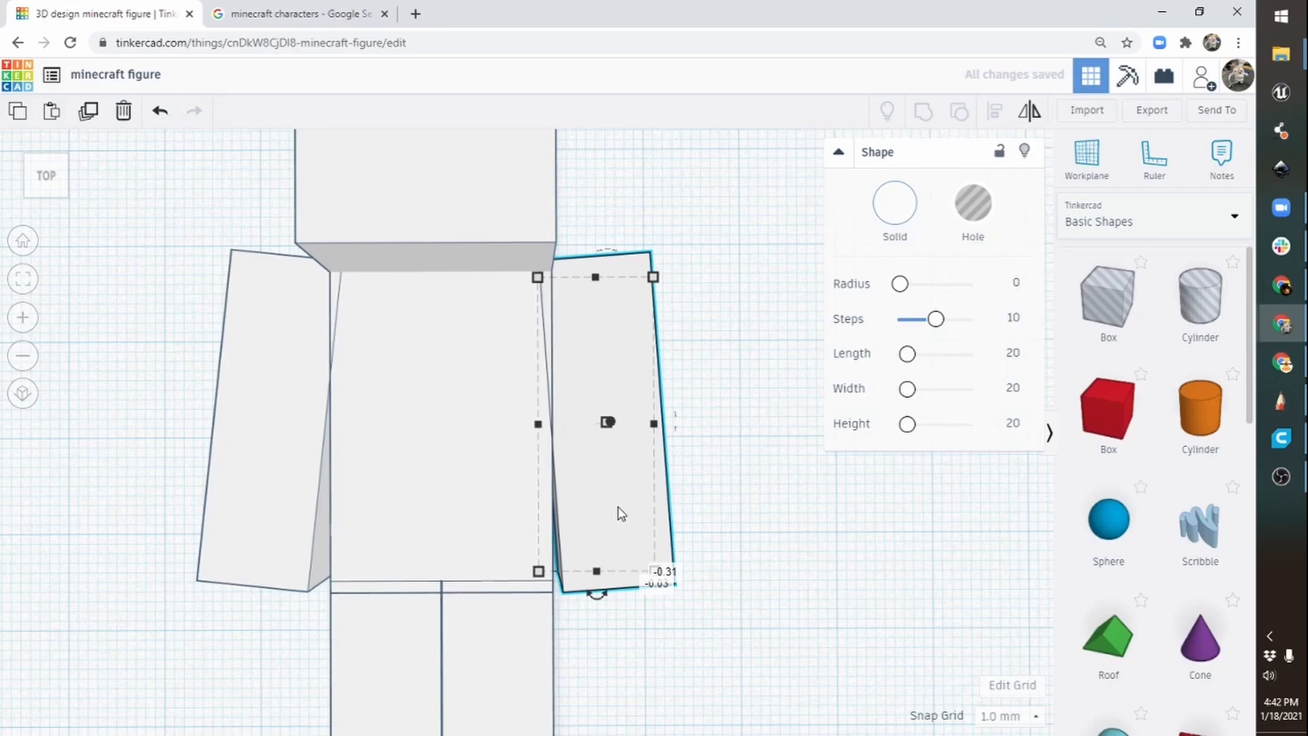
Raise the right-hand arm beside the head and tilt its upper end outward, with its lower end overlapping the shoulder.
{"action": "left_click_drag", "start_coordinate": [621, 514], "coordinate": [640, 235]}
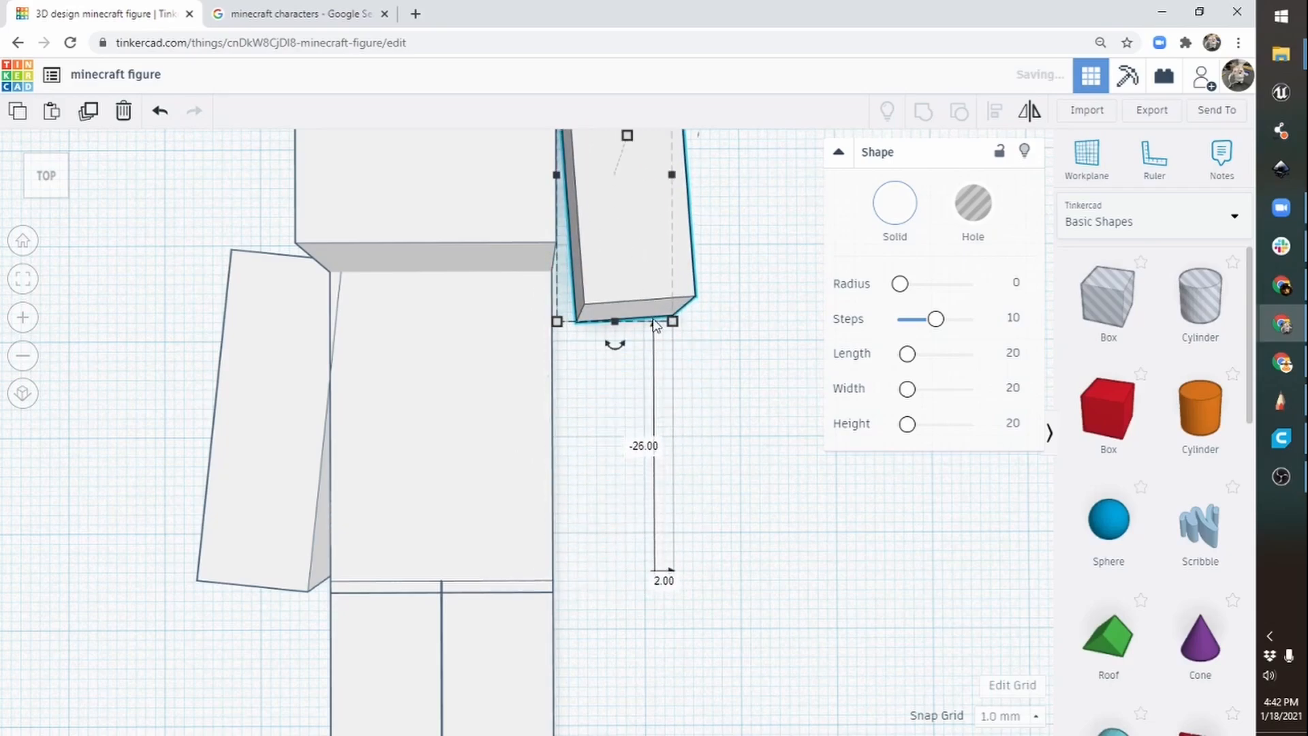
{"action": "left_click_drag", "start_coordinate": [615, 345], "coordinate": [587, 347]}
{"action": "left_click_drag", "start_coordinate": [643, 269], "coordinate": [633, 315]}
{"action": "scroll", "coordinate": [759, 269], "scroll_direction": "down", "scroll_amount": 5}
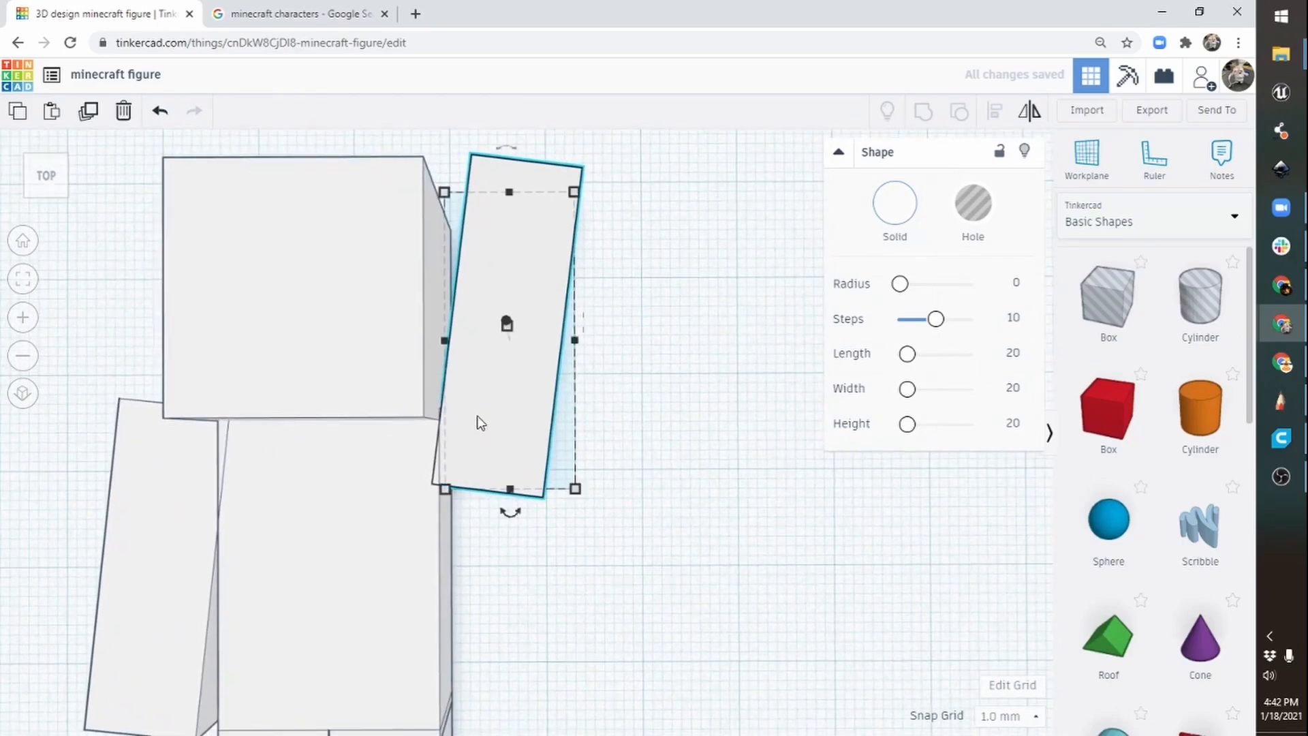
Narrow the right-hand leg to 9 mm from its inner side to leave a gap between the legs.
{"action": "right_click_drag", "start_coordinate": [234, 549], "coordinate": [199, 502]}
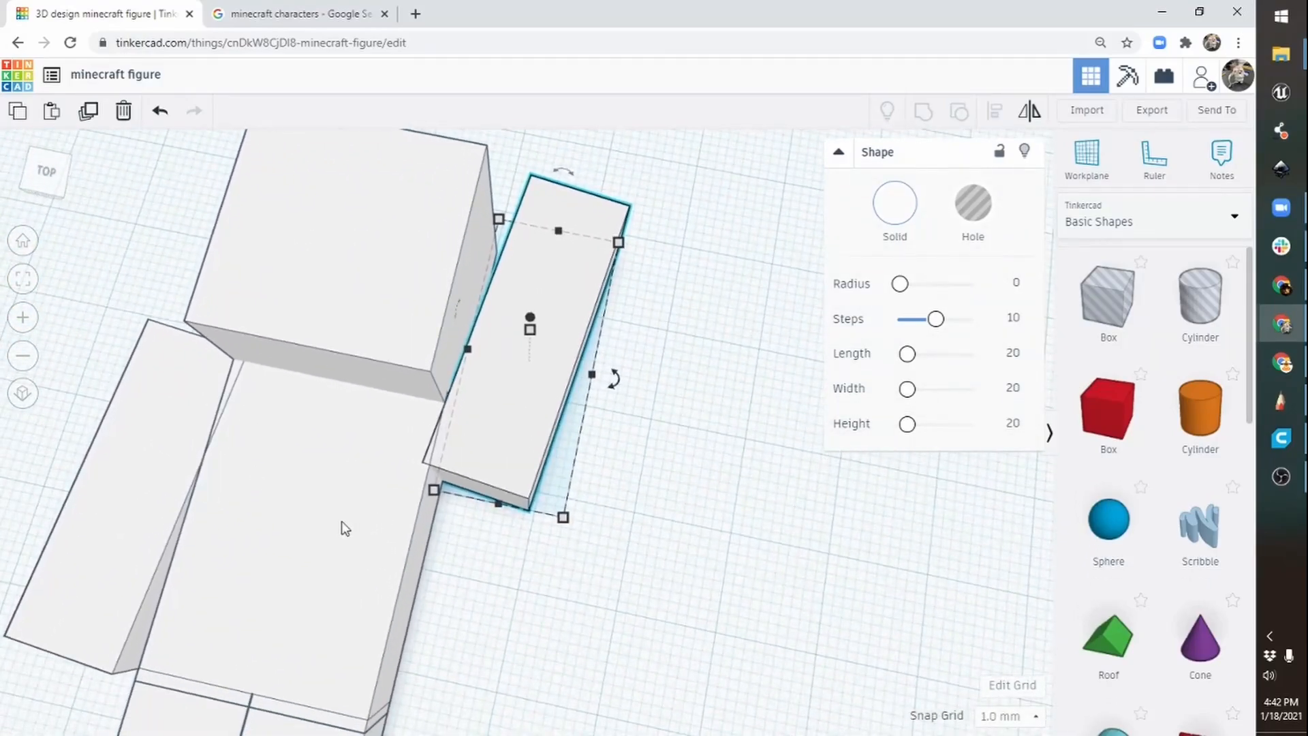
{"action": "middle_click_drag", "start_coordinate": [423, 528], "coordinate": [592, 271]}
{"action": "middle_click_drag", "start_coordinate": [529, 505], "coordinate": [564, 347]}
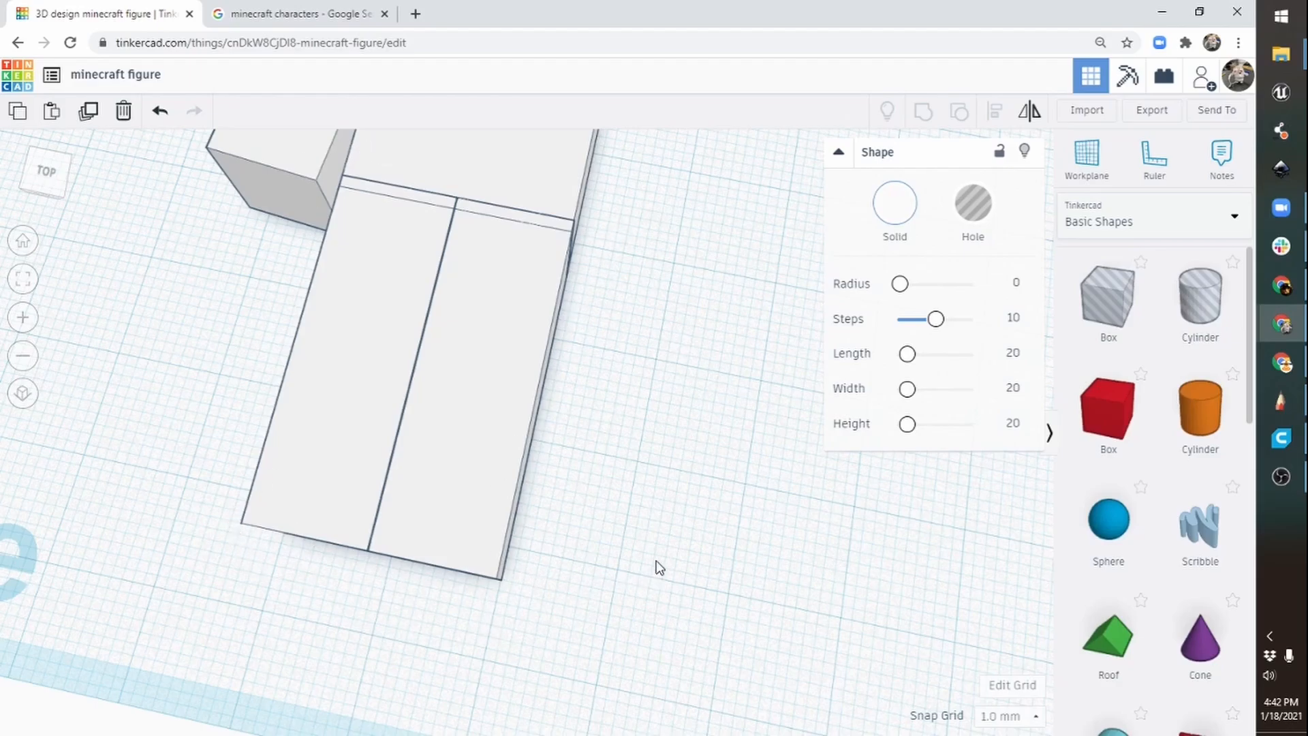
{"action": "right_click_drag", "start_coordinate": [304, 376], "coordinate": [352, 382]}
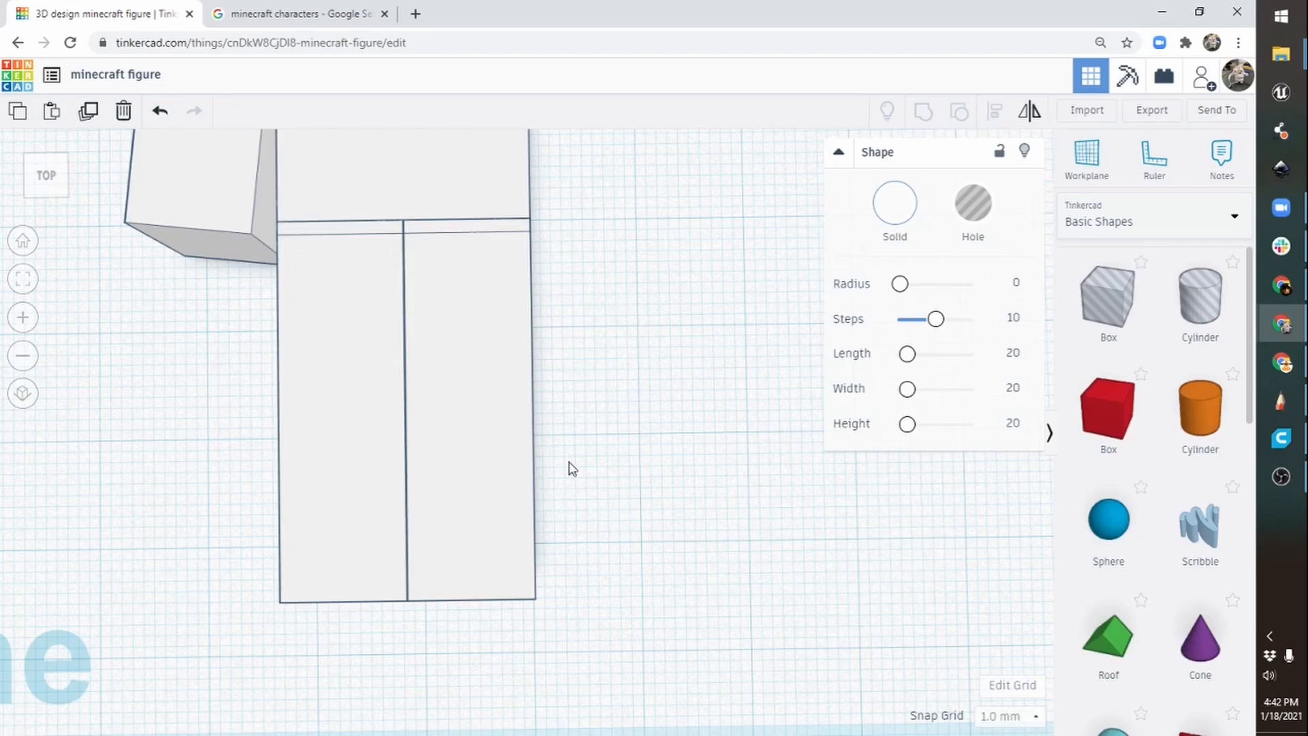
{"action": "left_click", "coordinate": [461, 436]}
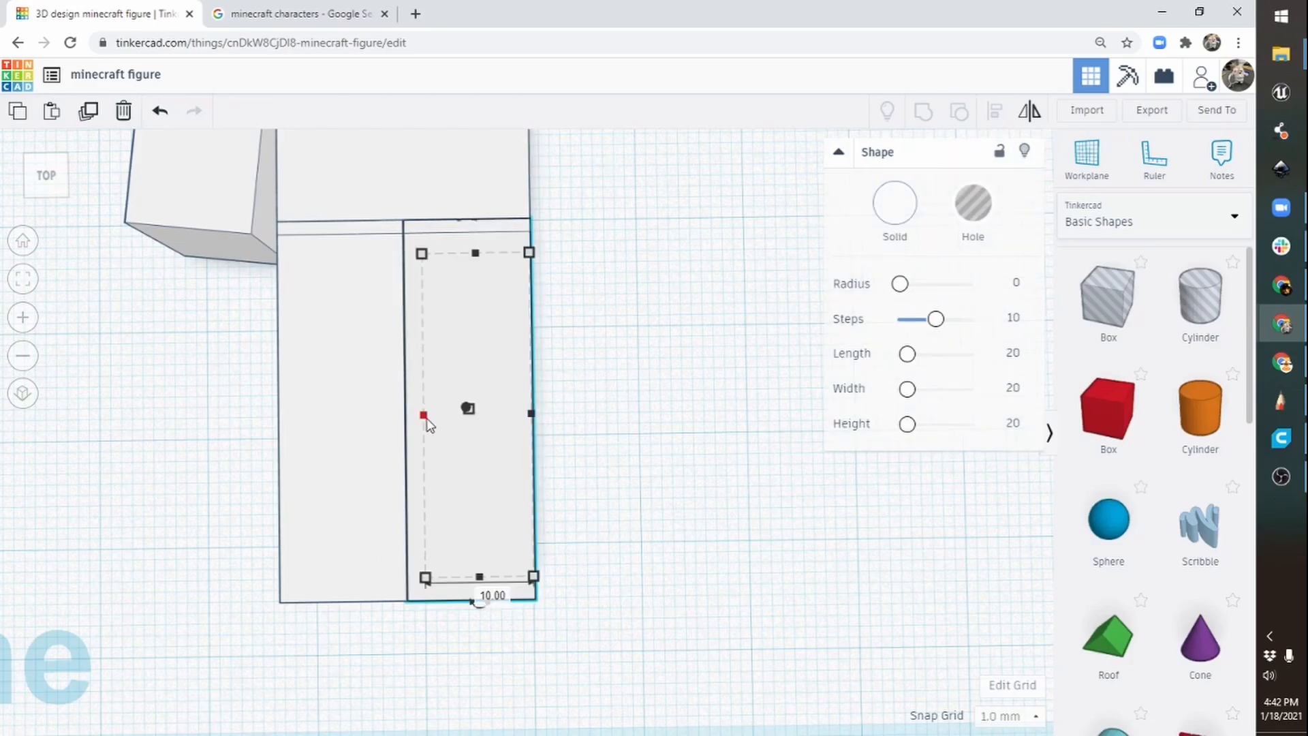
{"action": "left_click_drag", "start_coordinate": [426, 417], "coordinate": [434, 420]}
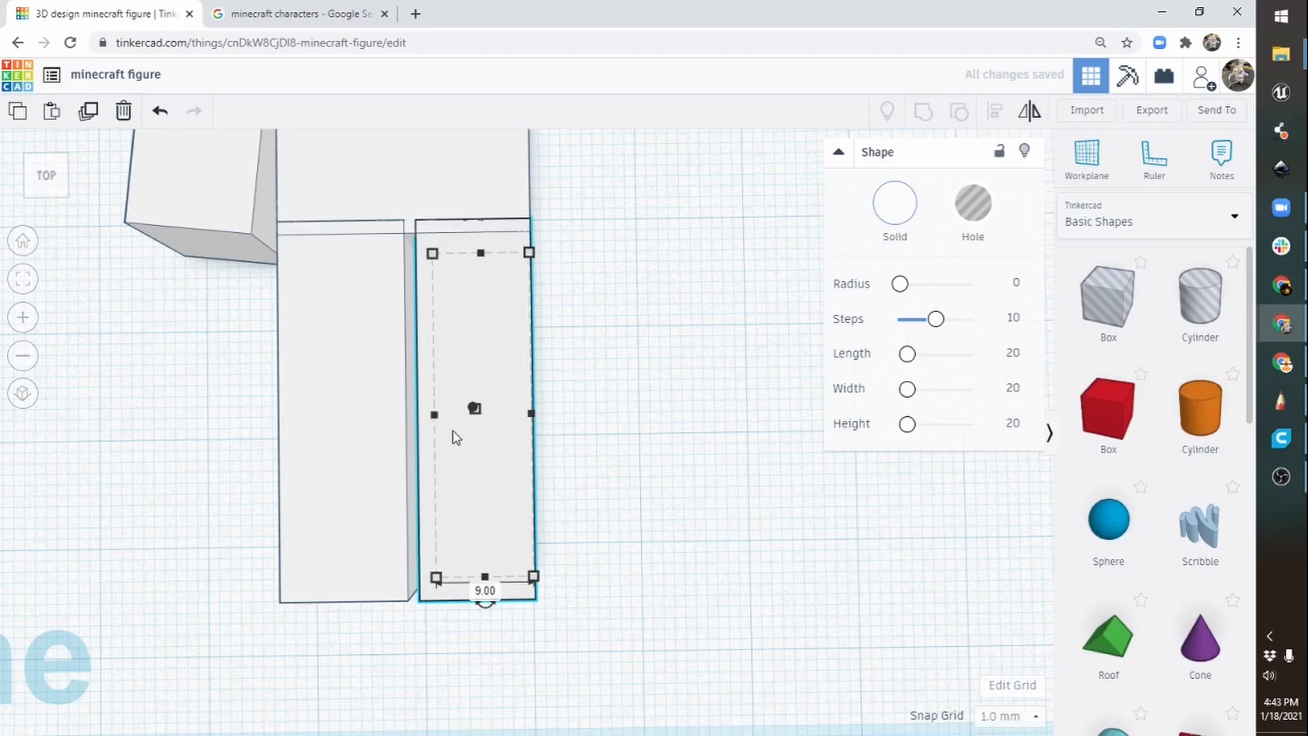
Select all six parts of the blocky figure and group them into one shape.
{"action": "middle_click_drag", "start_coordinate": [489, 407], "coordinate": [668, 527]}
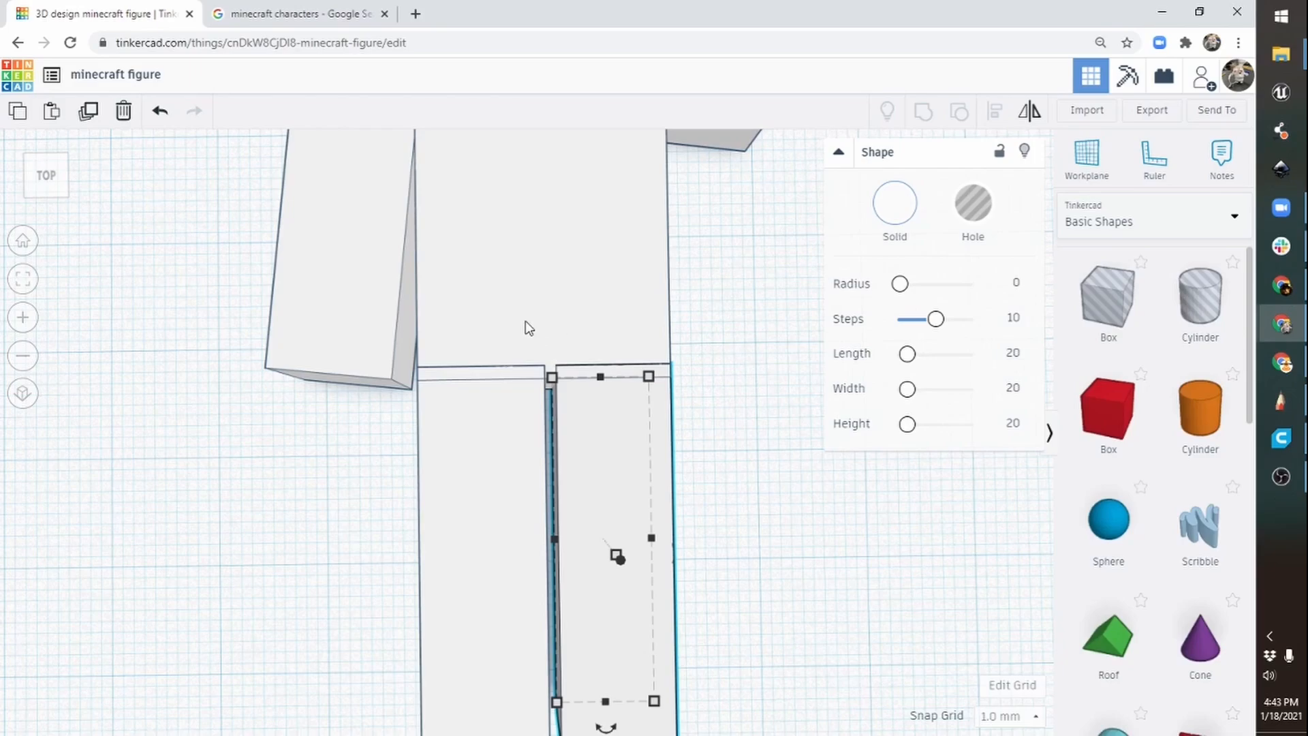
{"action": "scroll", "coordinate": [432, 211], "scroll_direction": "down", "scroll_amount": 3}
{"action": "right_click_drag", "start_coordinate": [420, 323], "coordinate": [415, 254]}
{"action": "left_click", "coordinate": [21, 361]}
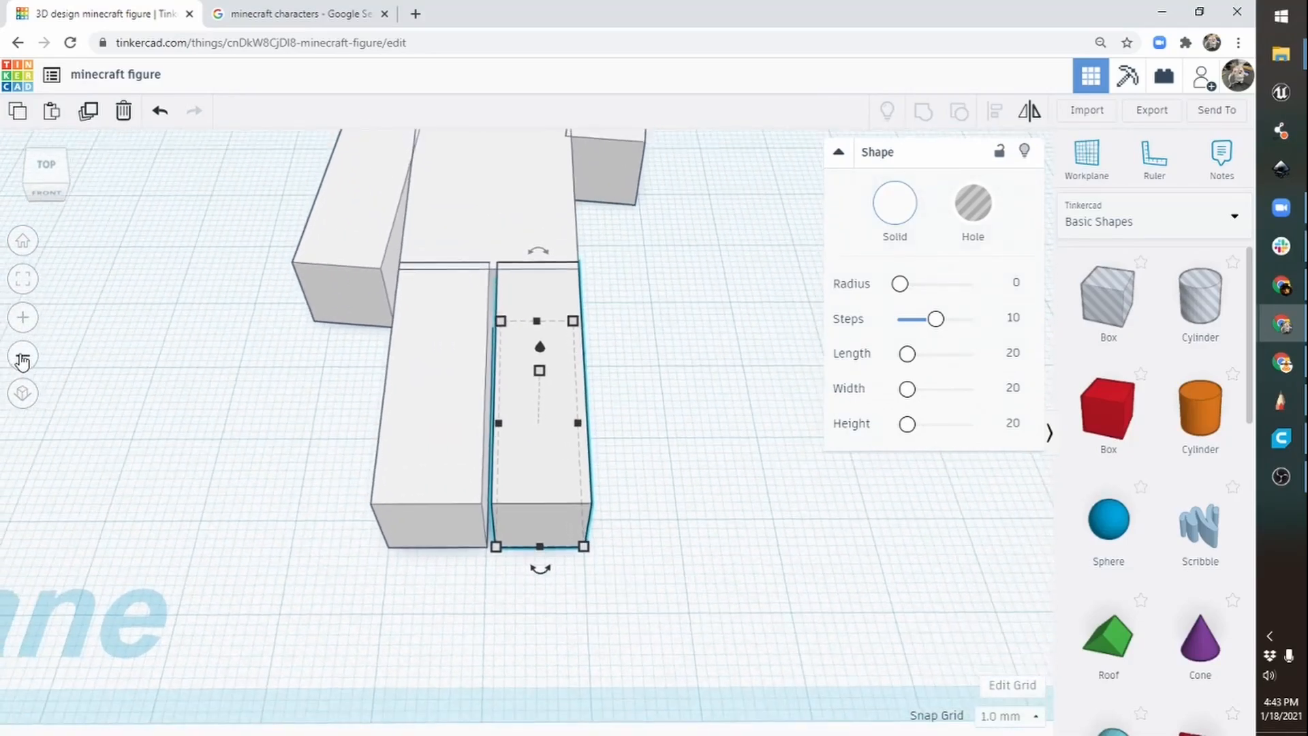
{"action": "left_click", "coordinate": [21, 361]}
{"action": "left_click", "coordinate": [21, 361]}
{"action": "right_click_drag", "start_coordinate": [656, 419], "coordinate": [669, 315]}
{"action": "left_click_drag", "start_coordinate": [556, 323], "coordinate": [238, 684]}
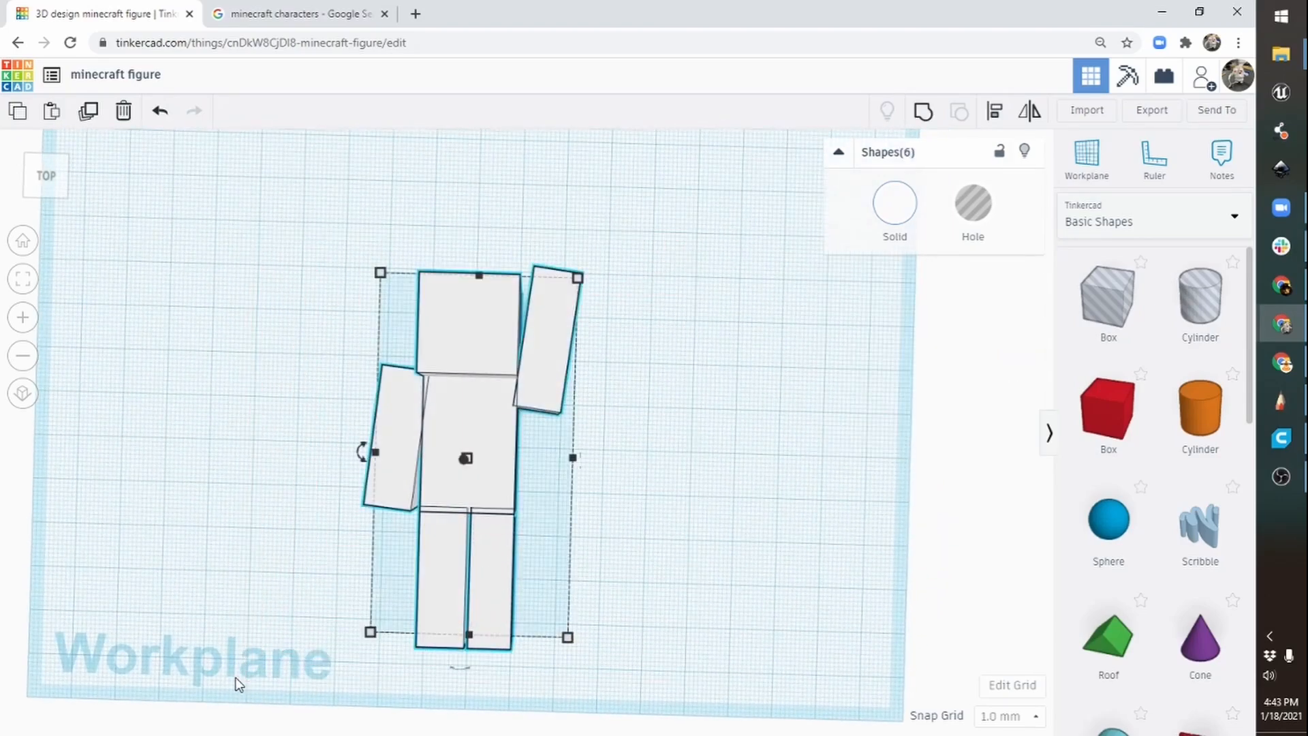
{"action": "left_click", "coordinate": [924, 113]}
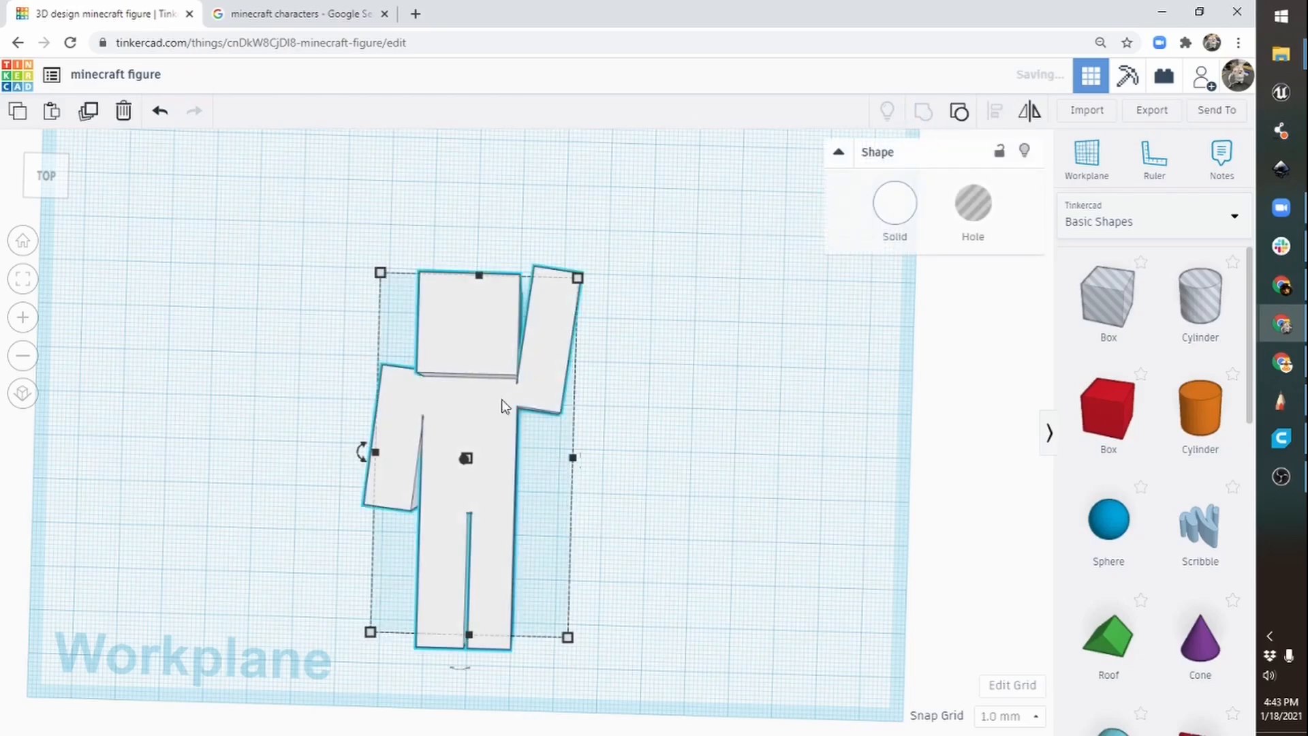
Examine the grouped figure from above, the side and the front, and check the Minecraft character reference images.
{"action": "right_click_drag", "start_coordinate": [347, 549], "coordinate": [350, 648]}
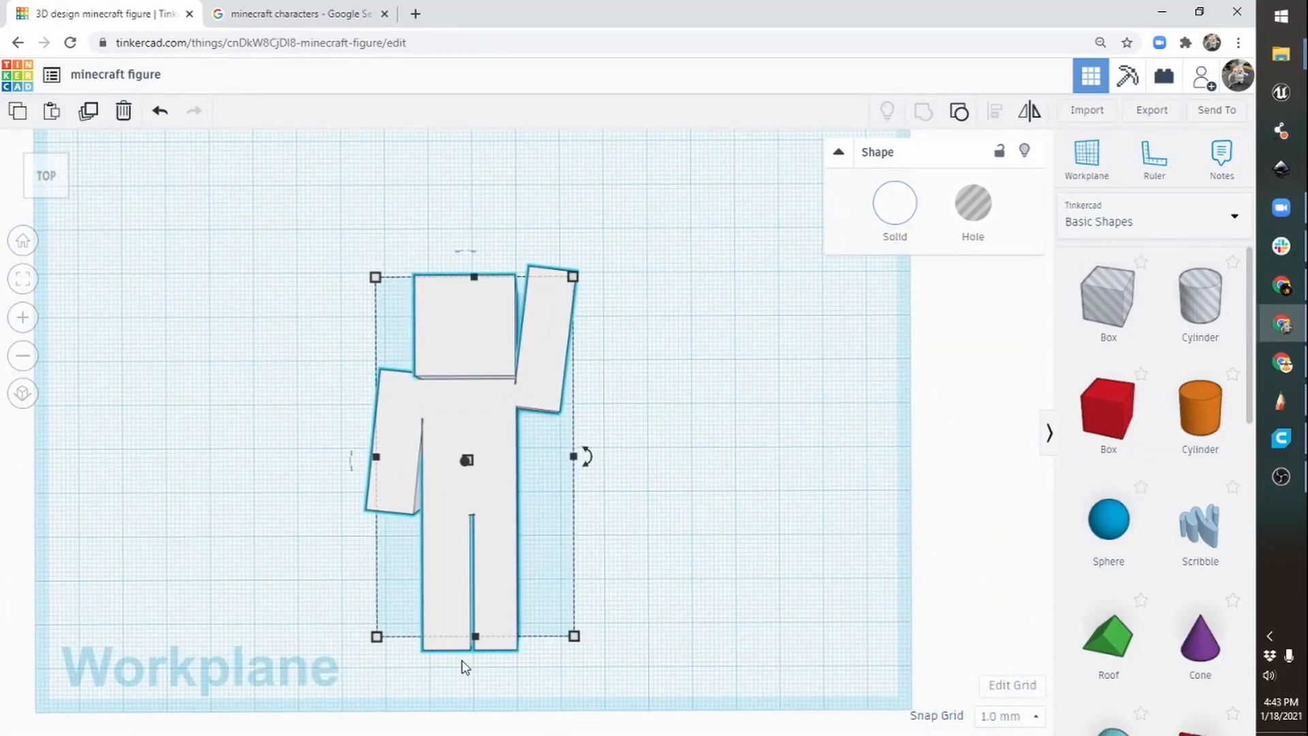
{"action": "right_click_drag", "start_coordinate": [702, 545], "coordinate": [804, 423]}
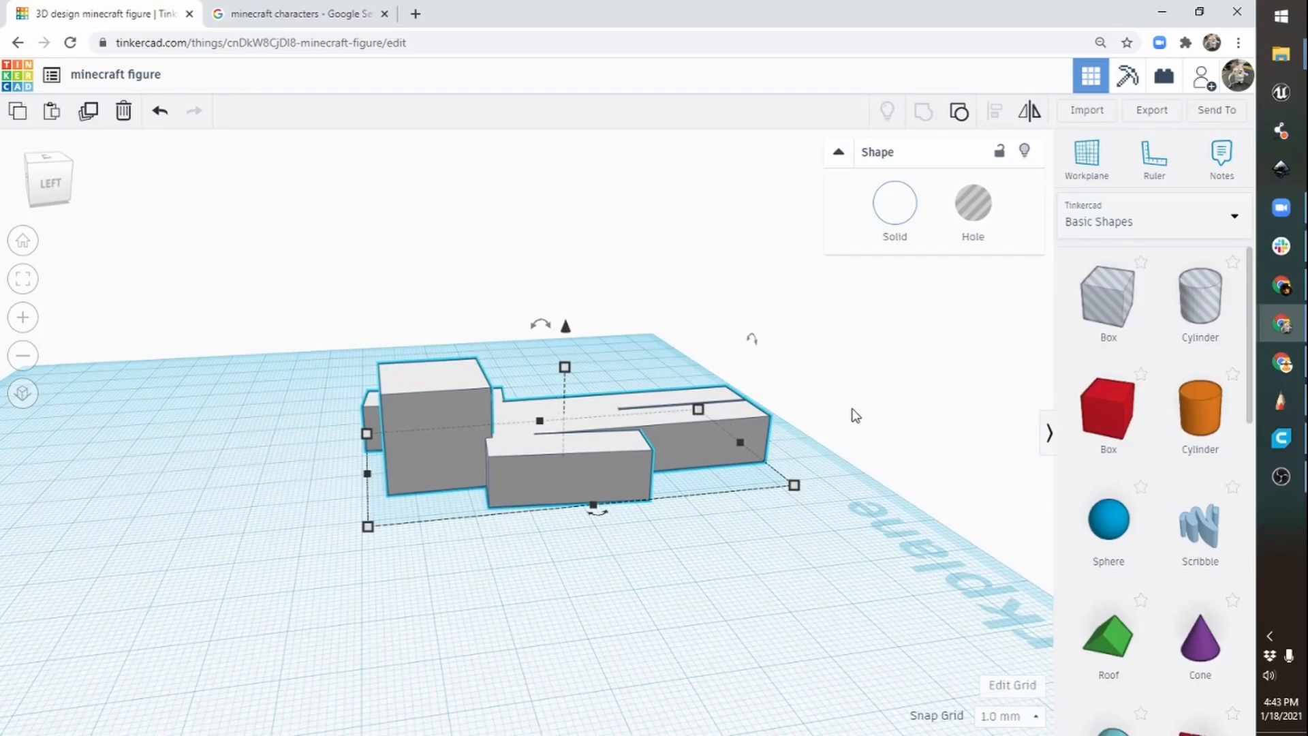
{"action": "right_click_drag", "start_coordinate": [856, 416], "coordinate": [651, 412]}
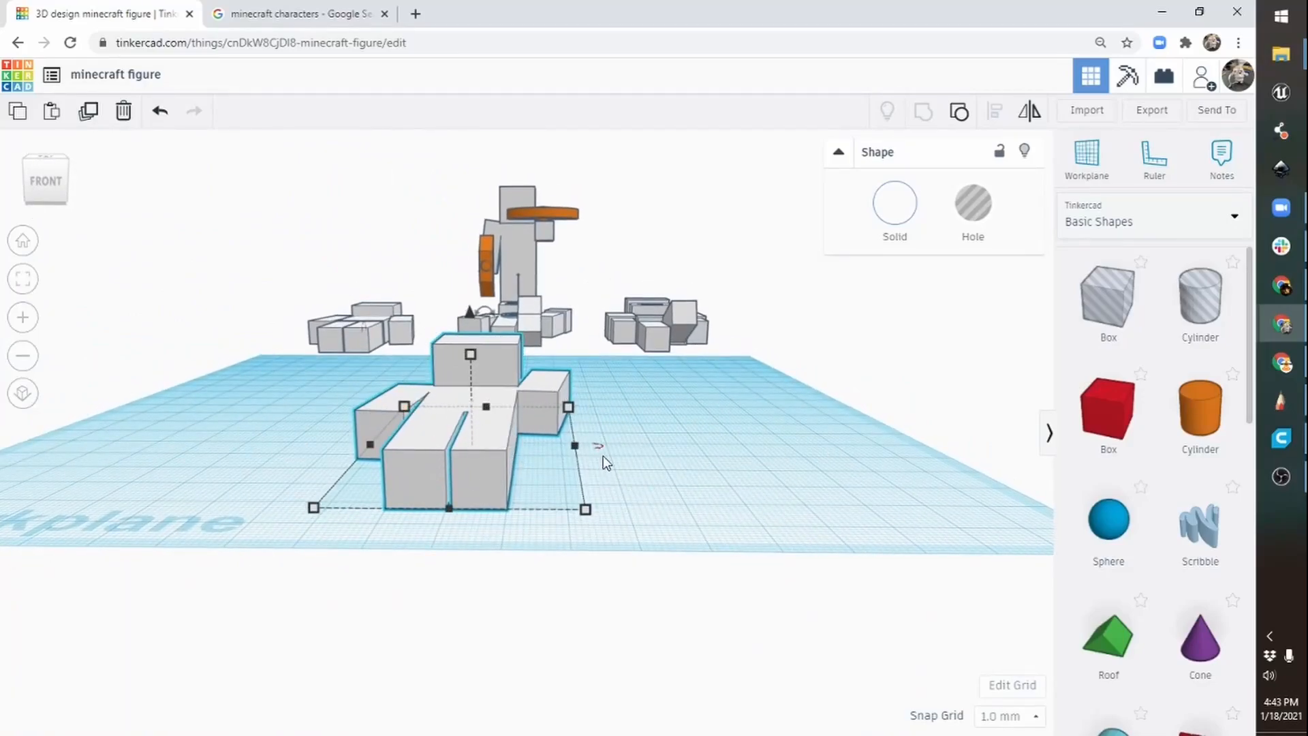
{"action": "right_click_drag", "start_coordinate": [602, 434], "coordinate": [598, 538]}
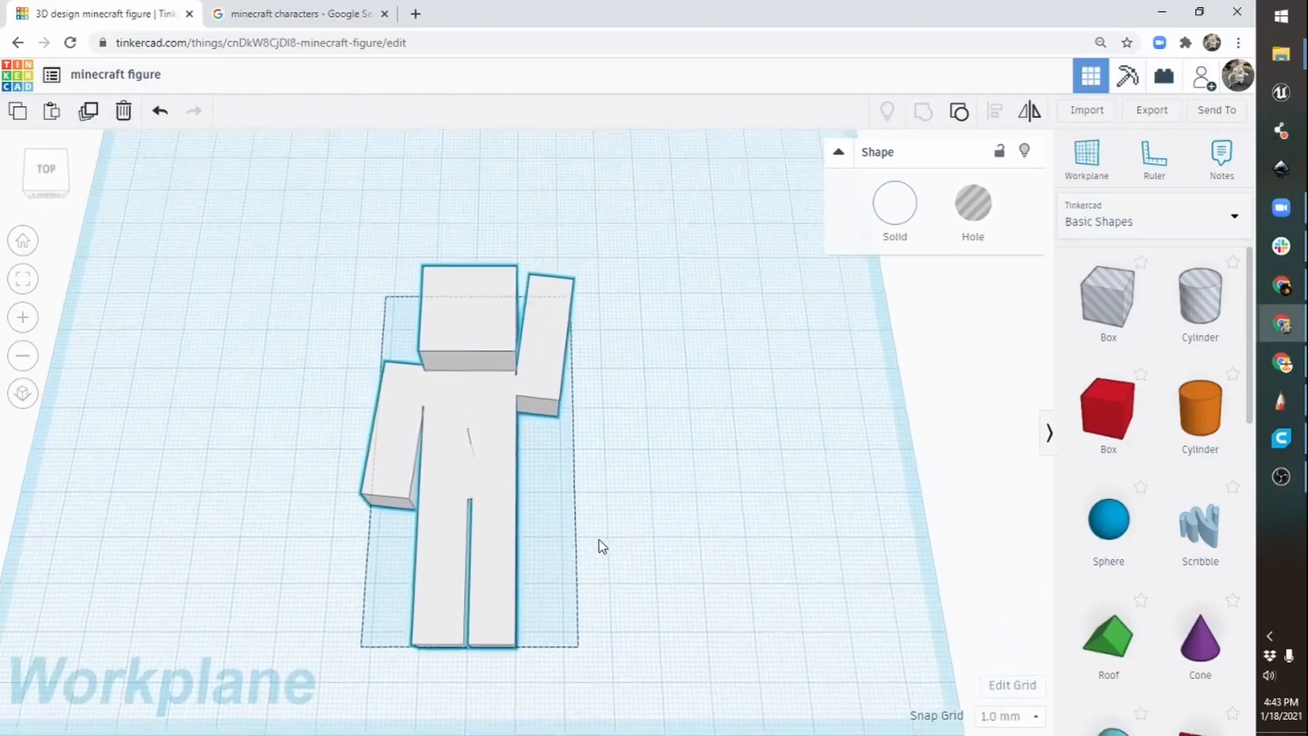
{"action": "left_click", "coordinate": [300, 14]}
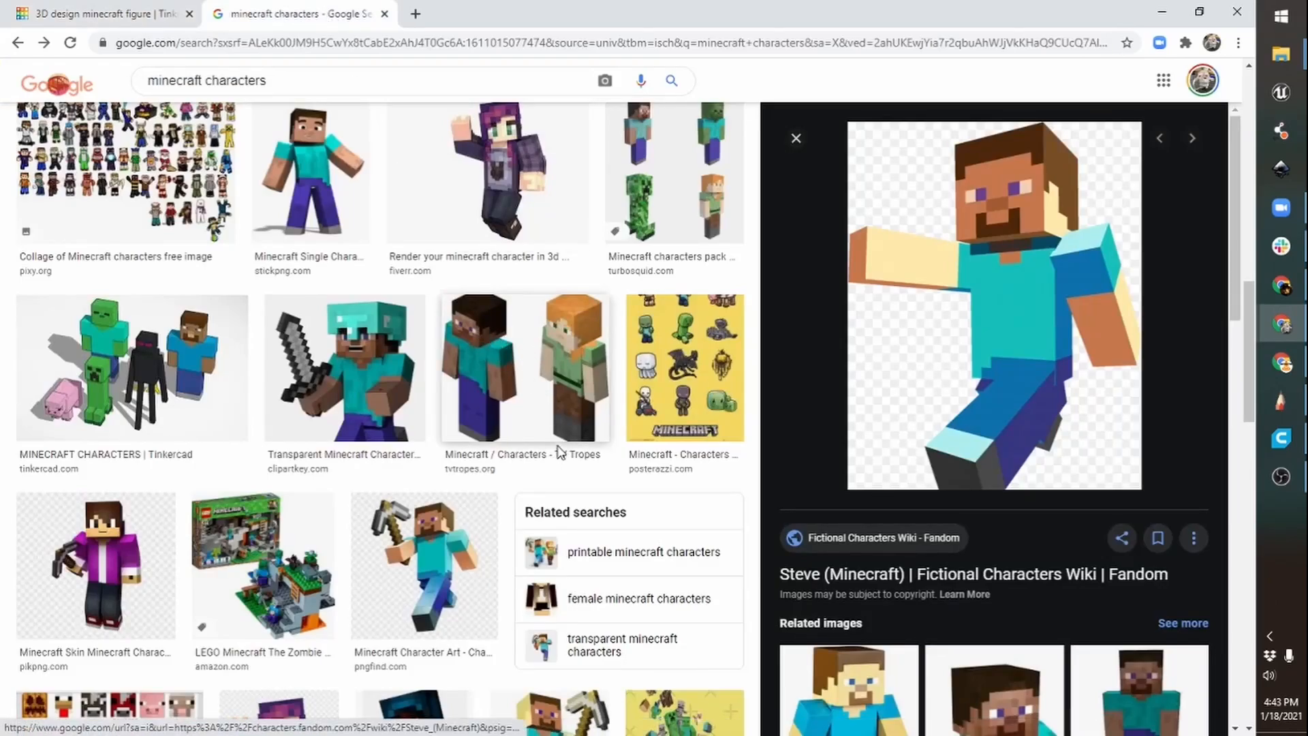
{"action": "left_click", "coordinate": [134, 15]}
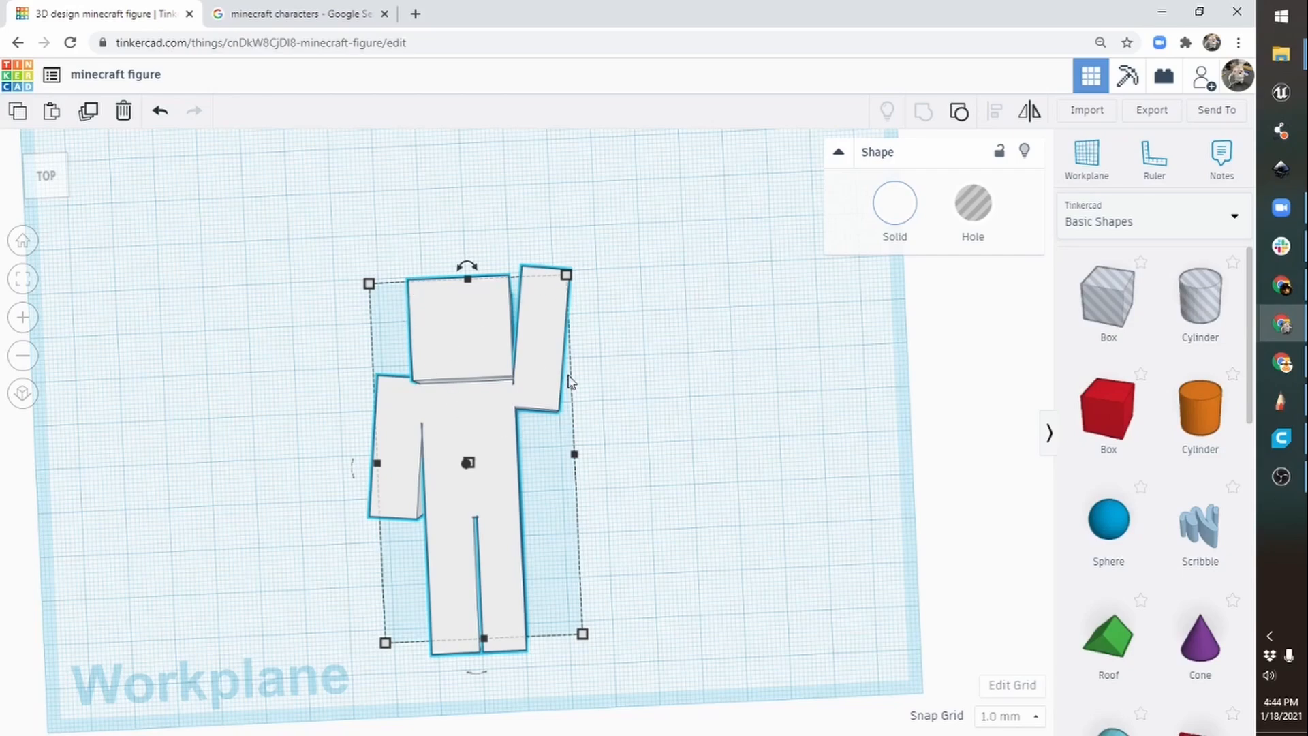
Move the grouped figure to the workplane's left side and add a box in the freed space as a new head.
{"action": "right_click_drag", "start_coordinate": [347, 505], "coordinate": [331, 481]}
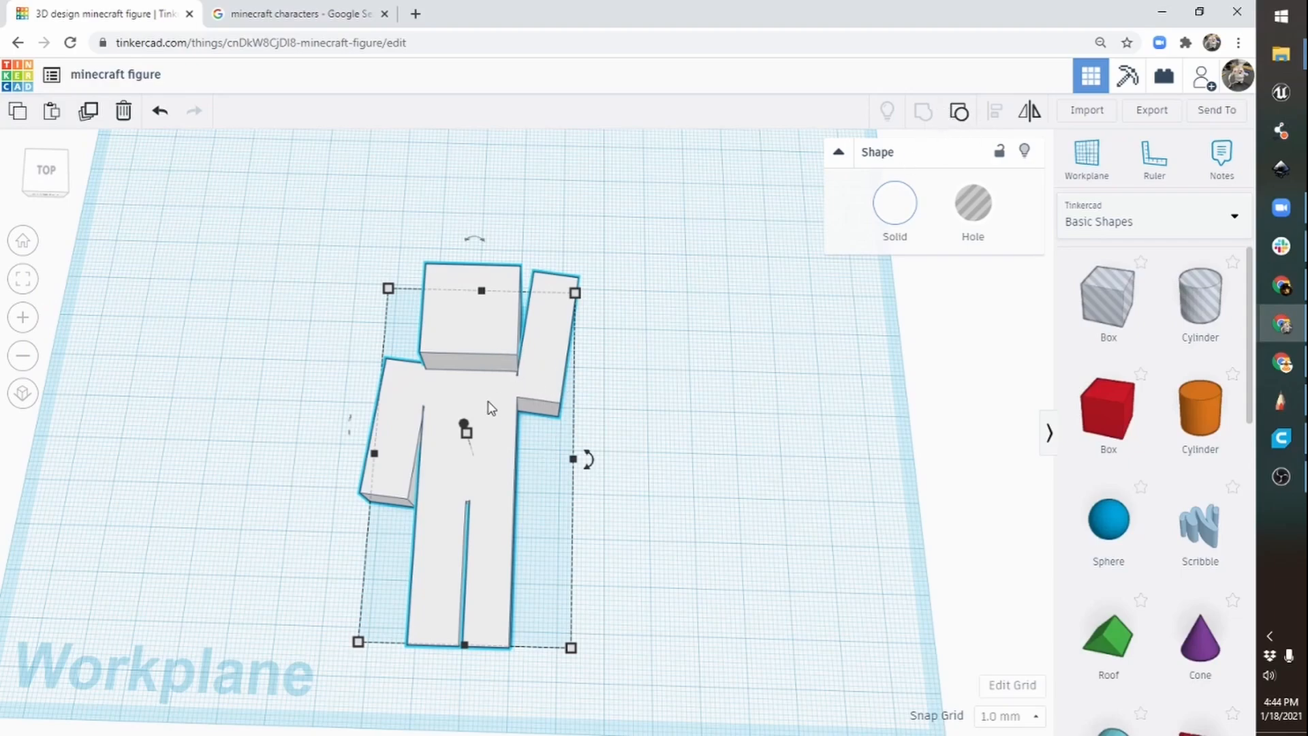
{"action": "left_click_drag", "start_coordinate": [490, 407], "coordinate": [211, 400]}
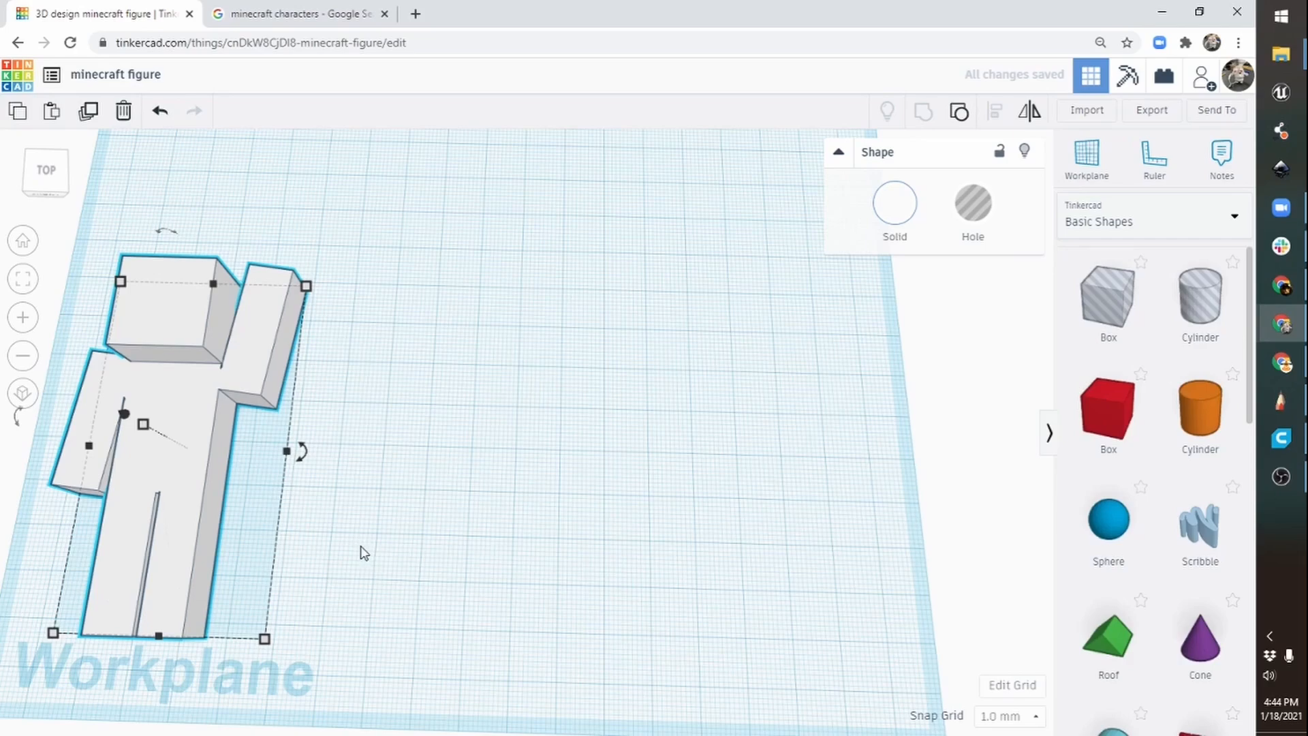
{"action": "left_click_drag", "start_coordinate": [1105, 431], "coordinate": [518, 379]}
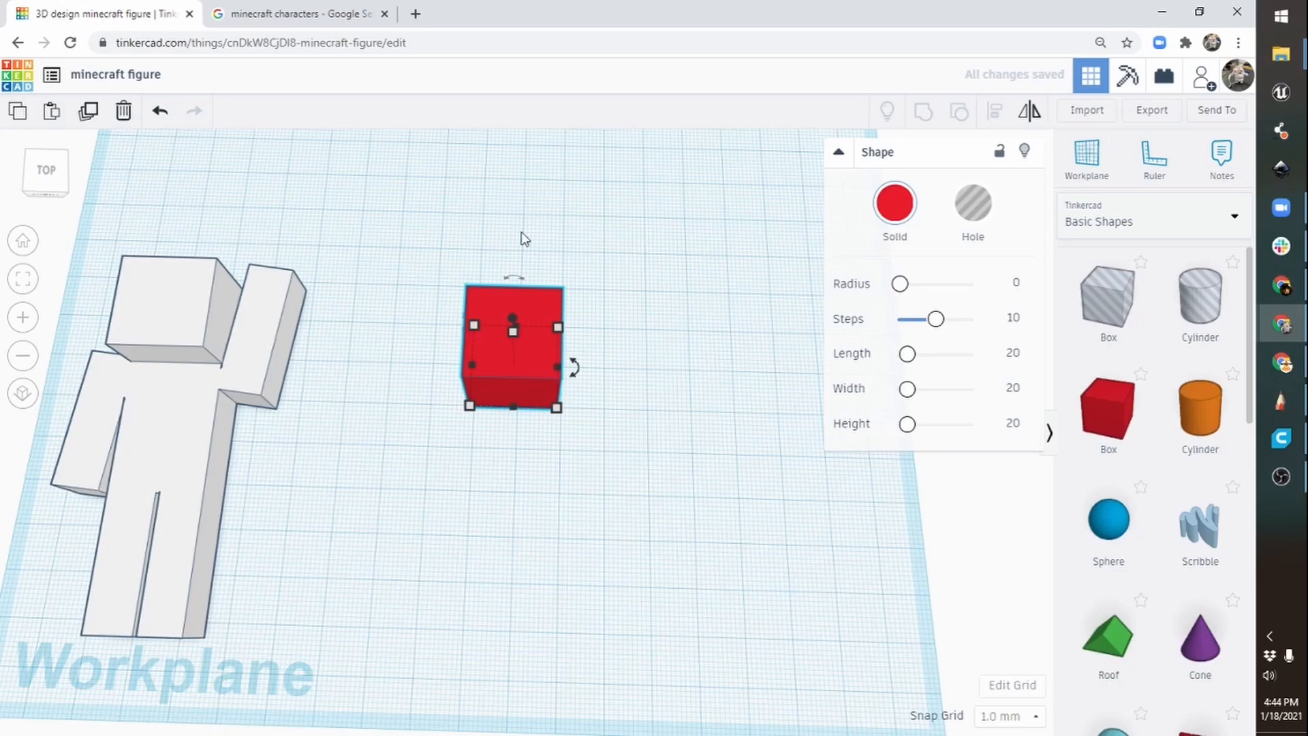
Add a second box below the head box for the body, setting it to 10 mm high and 30 mm long.
{"action": "left_click_drag", "start_coordinate": [1134, 430], "coordinate": [515, 480]}
{"action": "right_click_drag", "start_coordinate": [648, 472], "coordinate": [460, 353]}
{"action": "left_click_drag", "start_coordinate": [476, 357], "coordinate": [478, 399]}
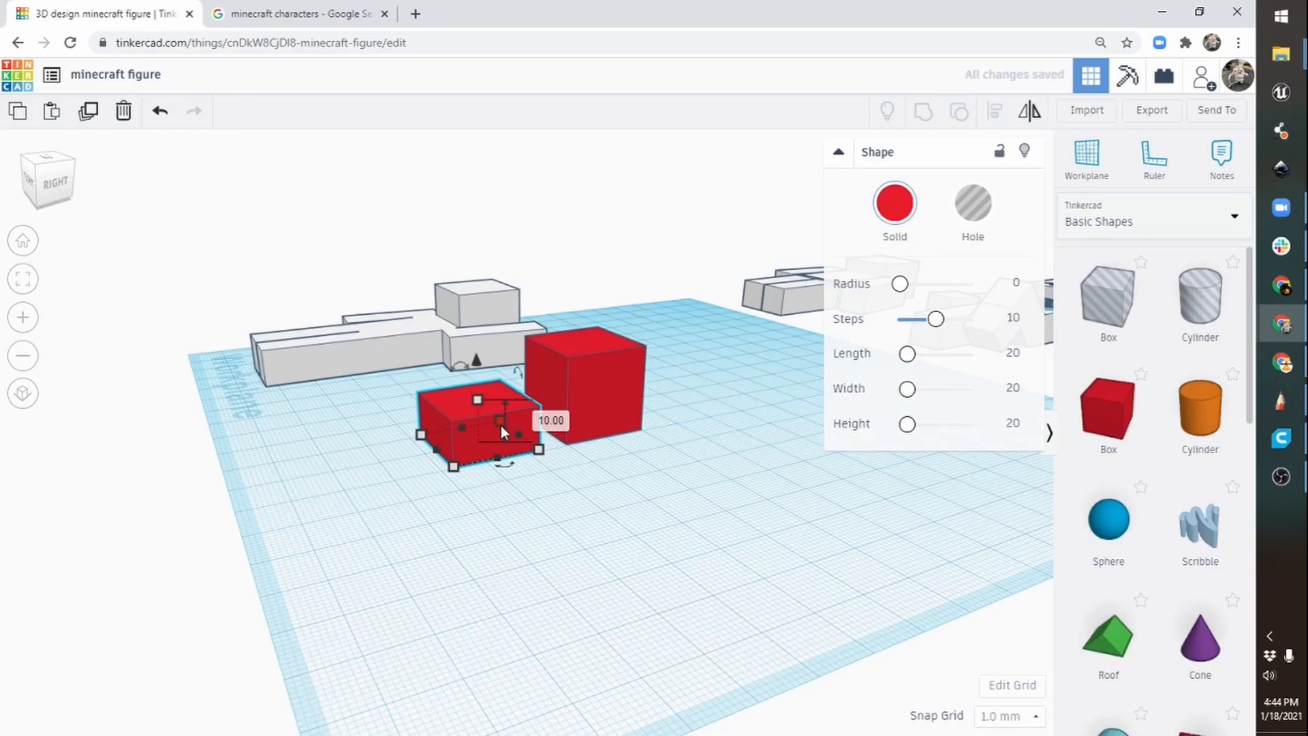
{"action": "left_click_drag", "start_coordinate": [451, 463], "coordinate": [390, 466]}
{"action": "left_click", "coordinate": [512, 491]}
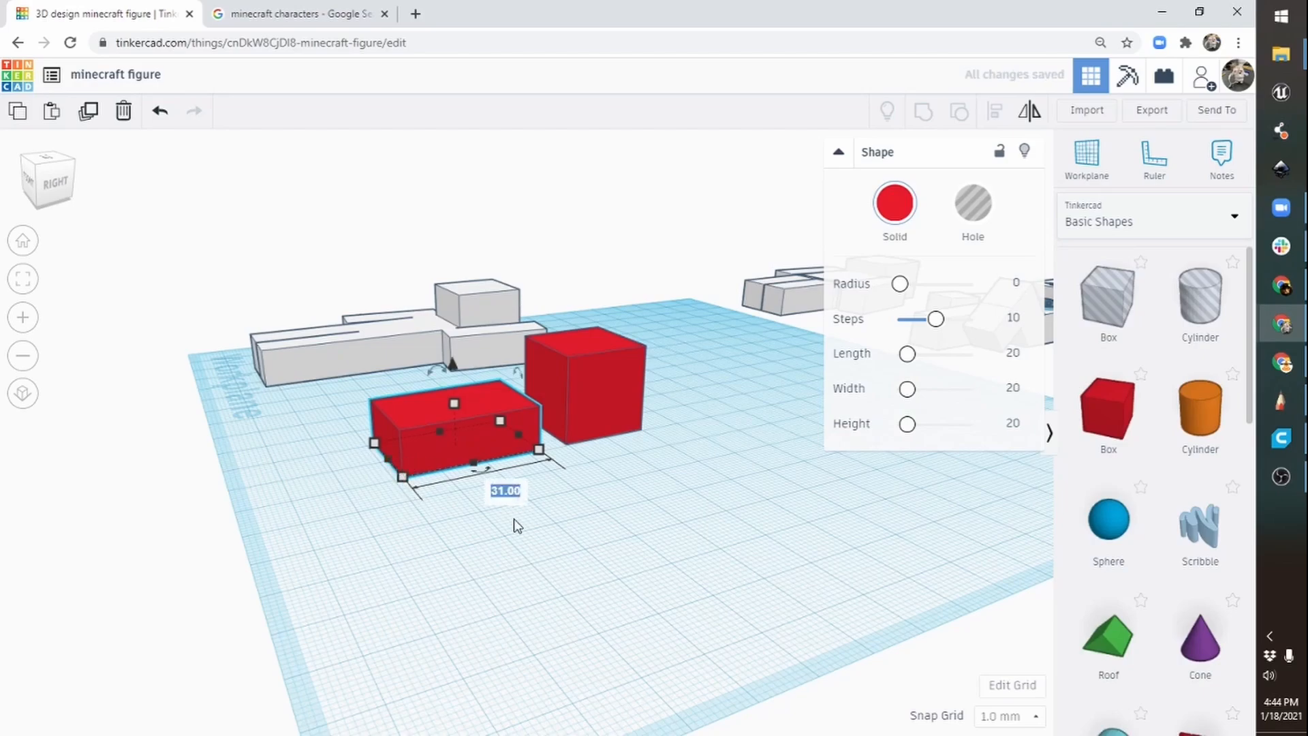
{"action": "key", "text": "Return"}
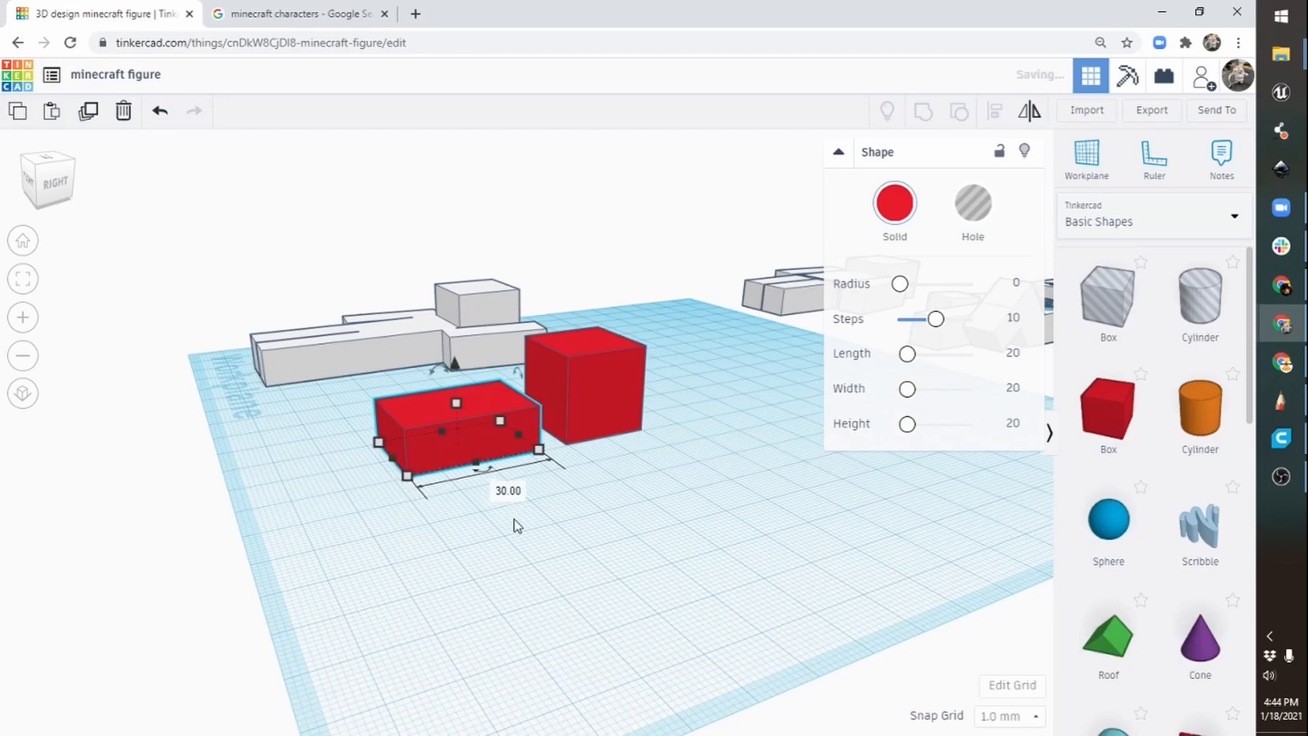
Duplicate the body box to its left, set the copy's width to 10 mm and place it close beside the body as an arm.
{"action": "right_click_drag", "start_coordinate": [363, 349], "coordinate": [504, 457]}
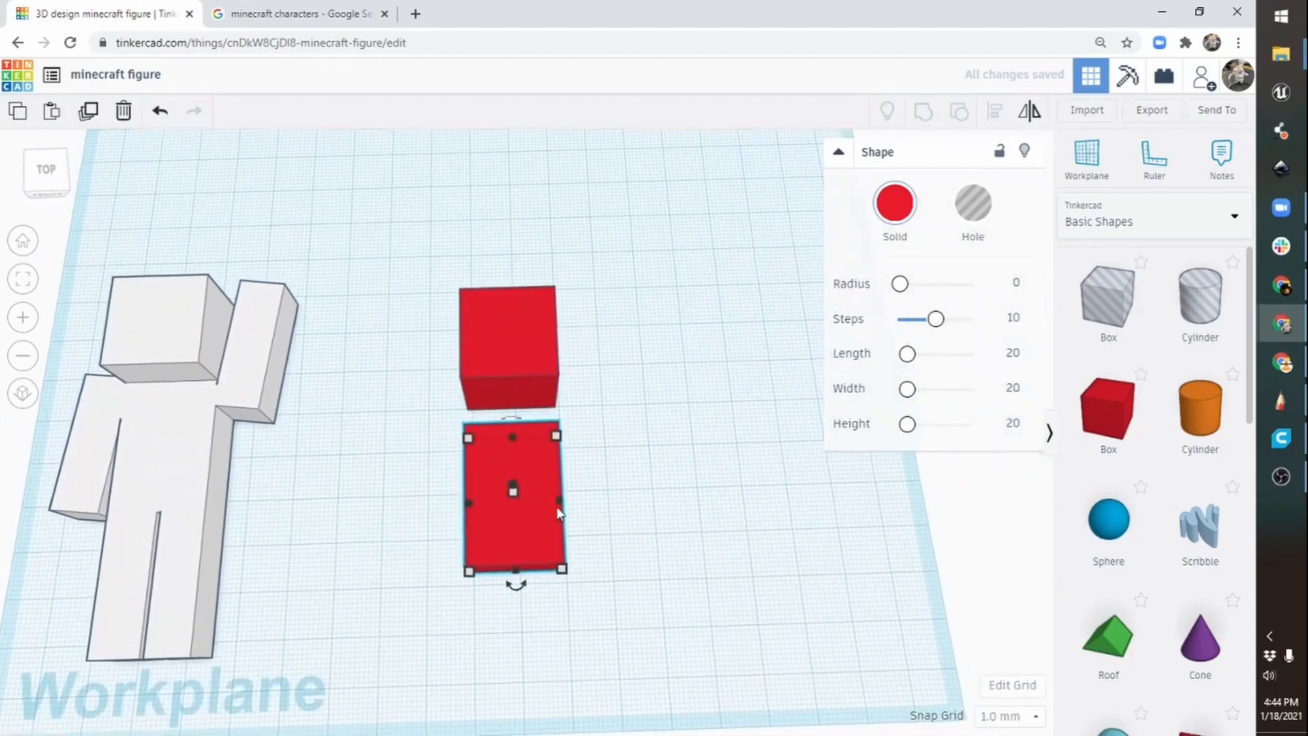
{"action": "left_click", "coordinate": [88, 111]}
{"action": "left_click_drag", "start_coordinate": [508, 521], "coordinate": [406, 534]}
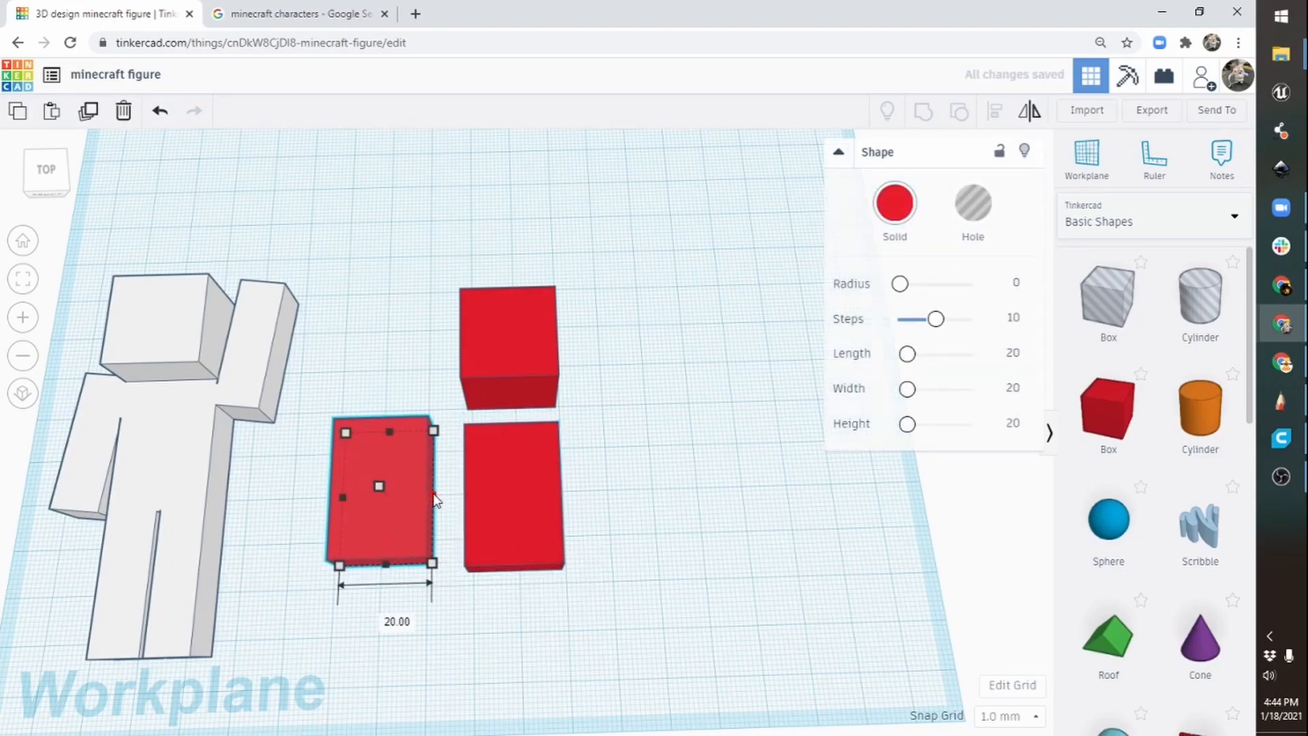
{"action": "left_click", "coordinate": [384, 617]}
{"action": "type", "text": "10"}
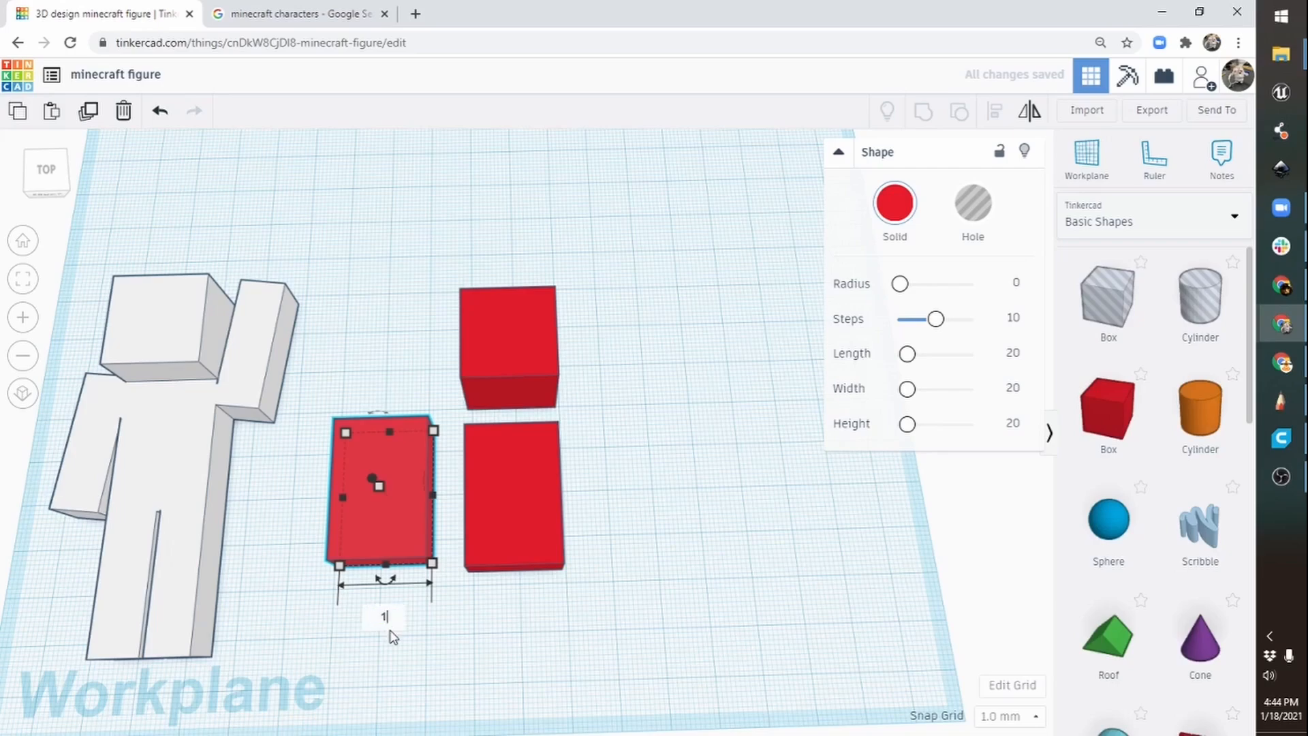
{"action": "key", "text": "Return"}
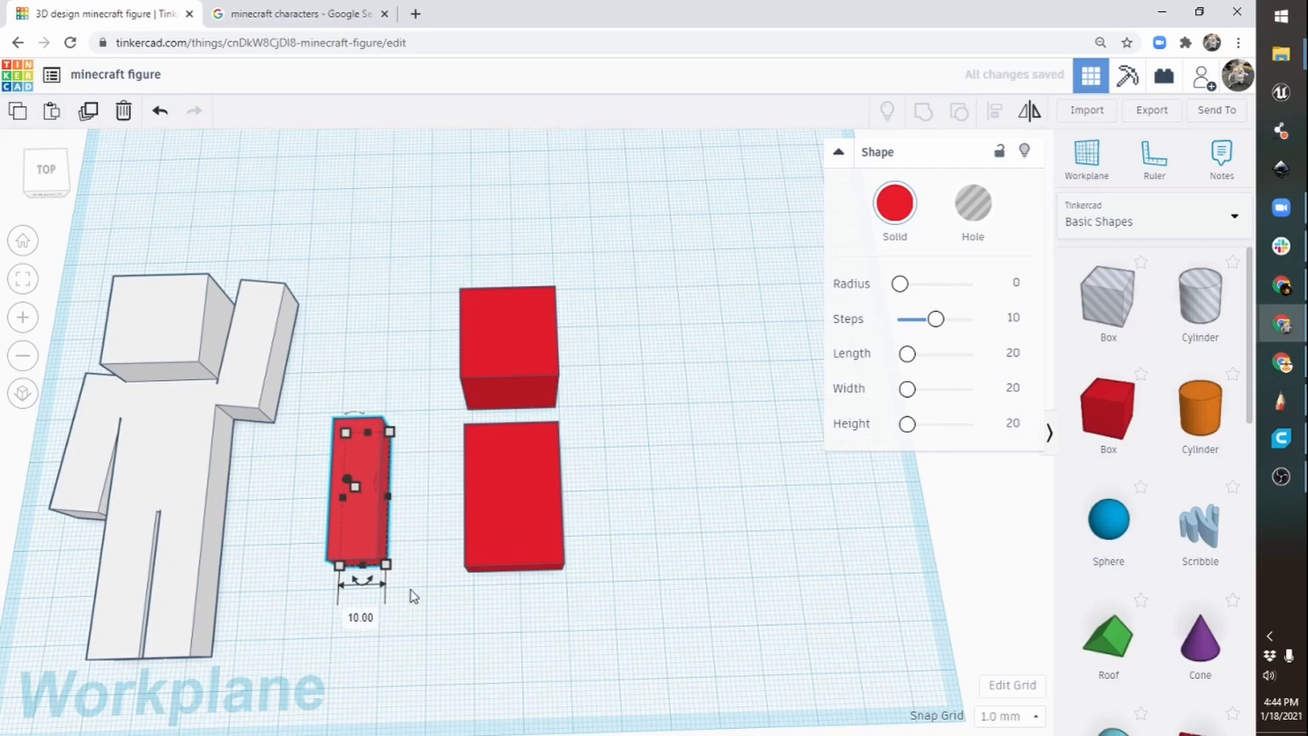
{"action": "left_click", "coordinate": [451, 617]}
{"action": "left_click_drag", "start_coordinate": [359, 497], "coordinate": [403, 505]}
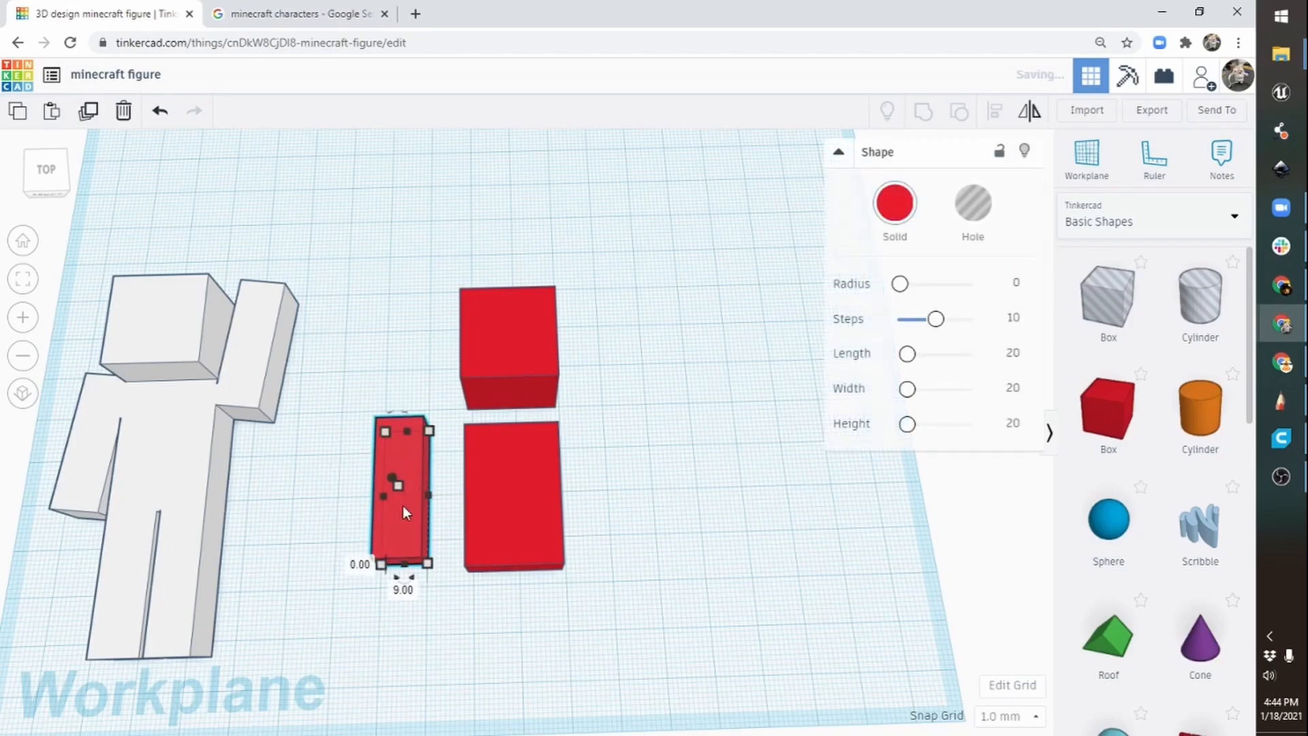
Duplicate the arm box and place the copy below the body as a leg.
{"action": "left_click", "coordinate": [89, 116]}
{"action": "left_click_drag", "start_coordinate": [394, 522], "coordinate": [495, 721]}
{"action": "middle_click_drag", "start_coordinate": [655, 528], "coordinate": [568, 383]}
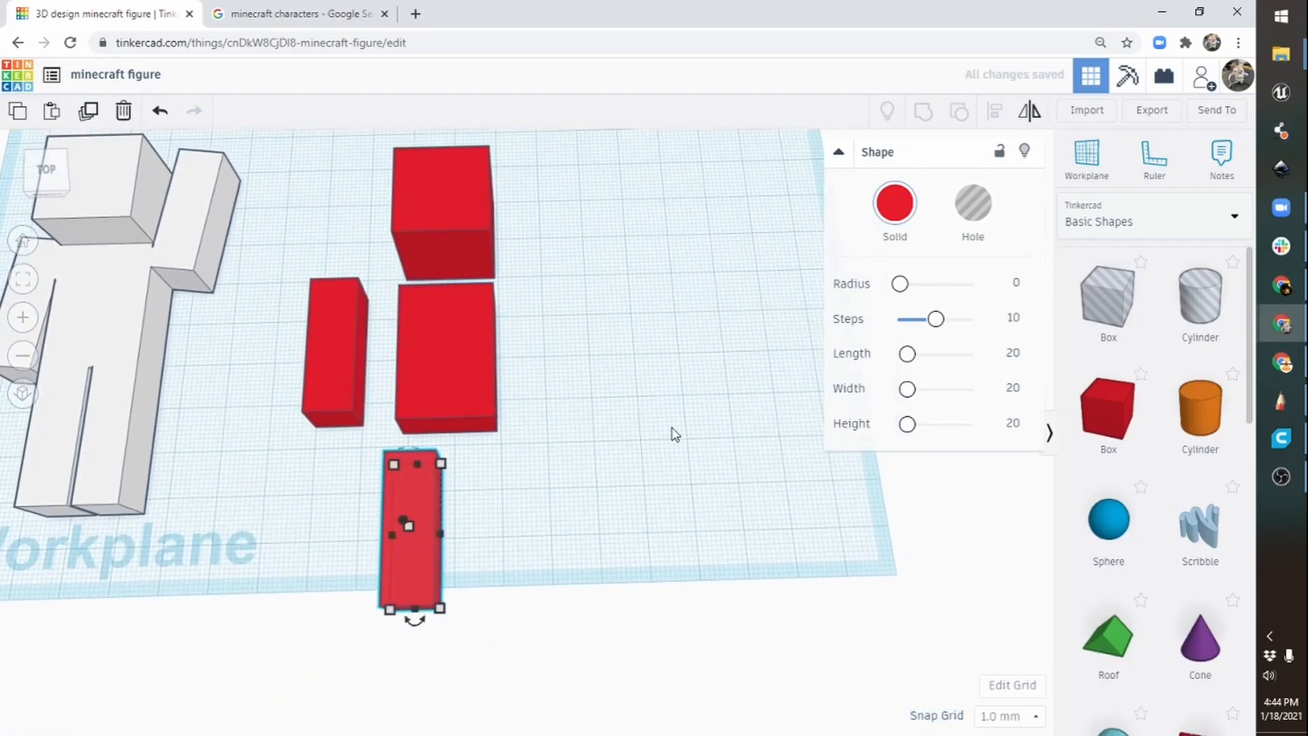
{"action": "right_click_drag", "start_coordinate": [672, 428], "coordinate": [668, 470]}
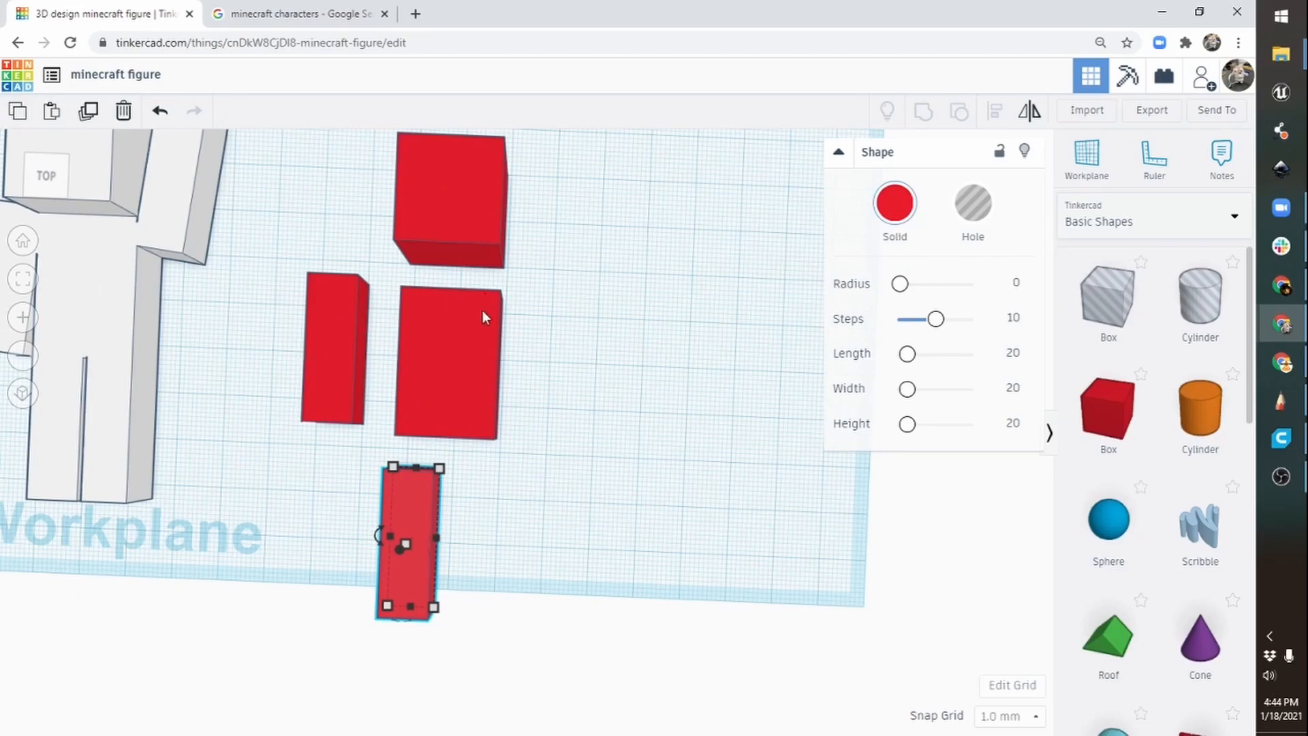
Color all four red boxes of the second figure white.
{"action": "middle_click_drag", "start_coordinate": [569, 326], "coordinate": [712, 388]}
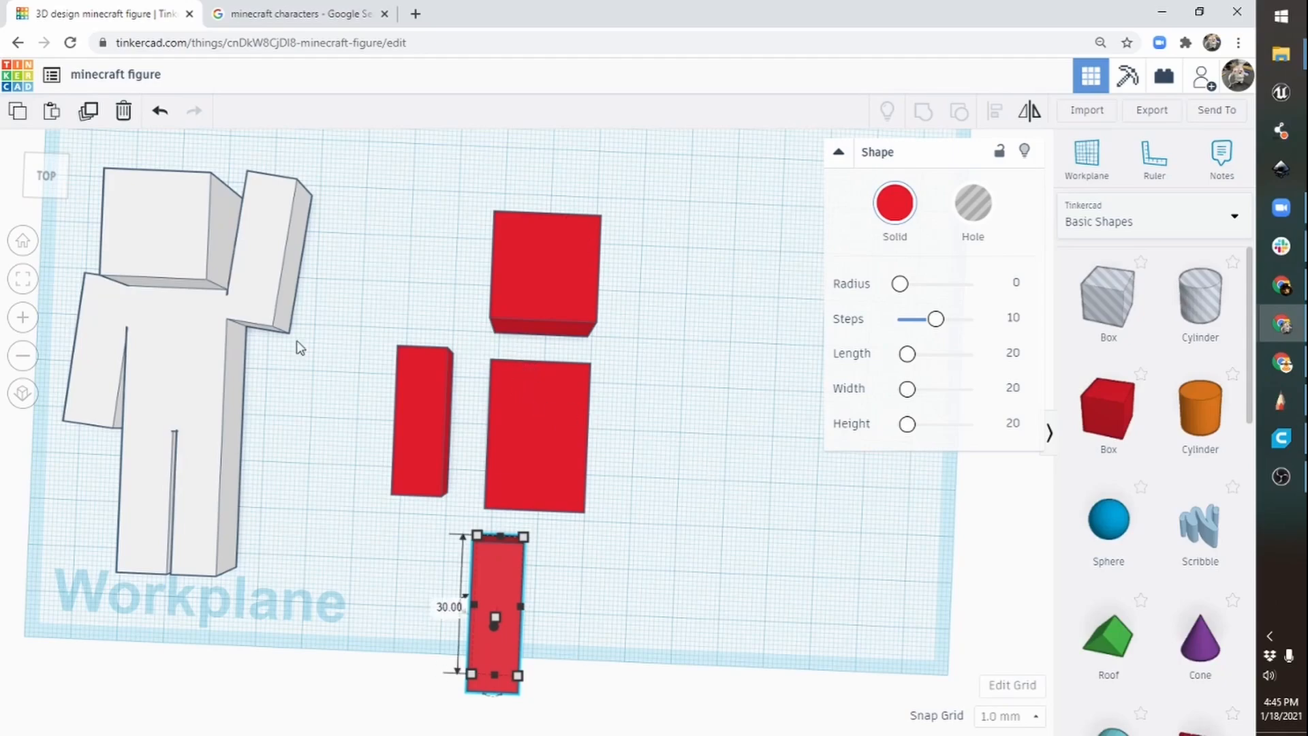
{"action": "left_click_drag", "start_coordinate": [697, 228], "coordinate": [378, 623]}
{"action": "left_click", "coordinate": [894, 207]}
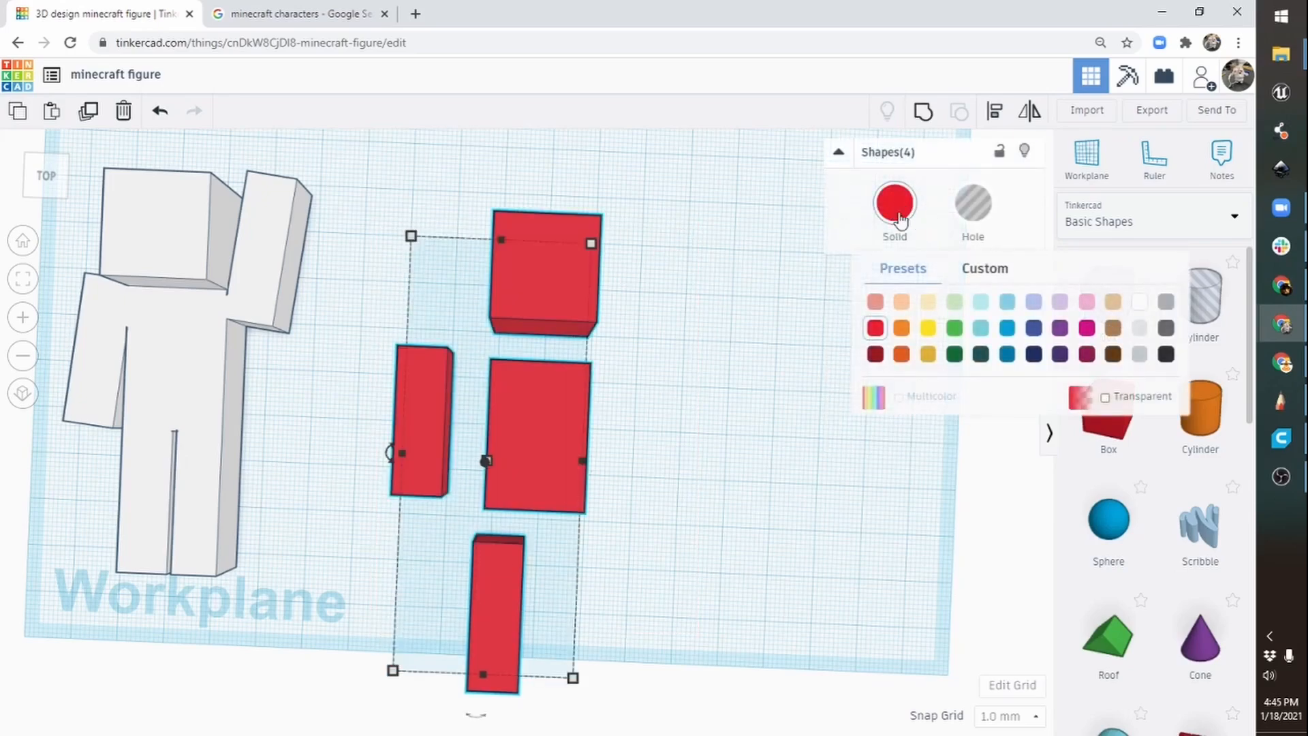
{"action": "left_click", "coordinate": [1140, 302]}
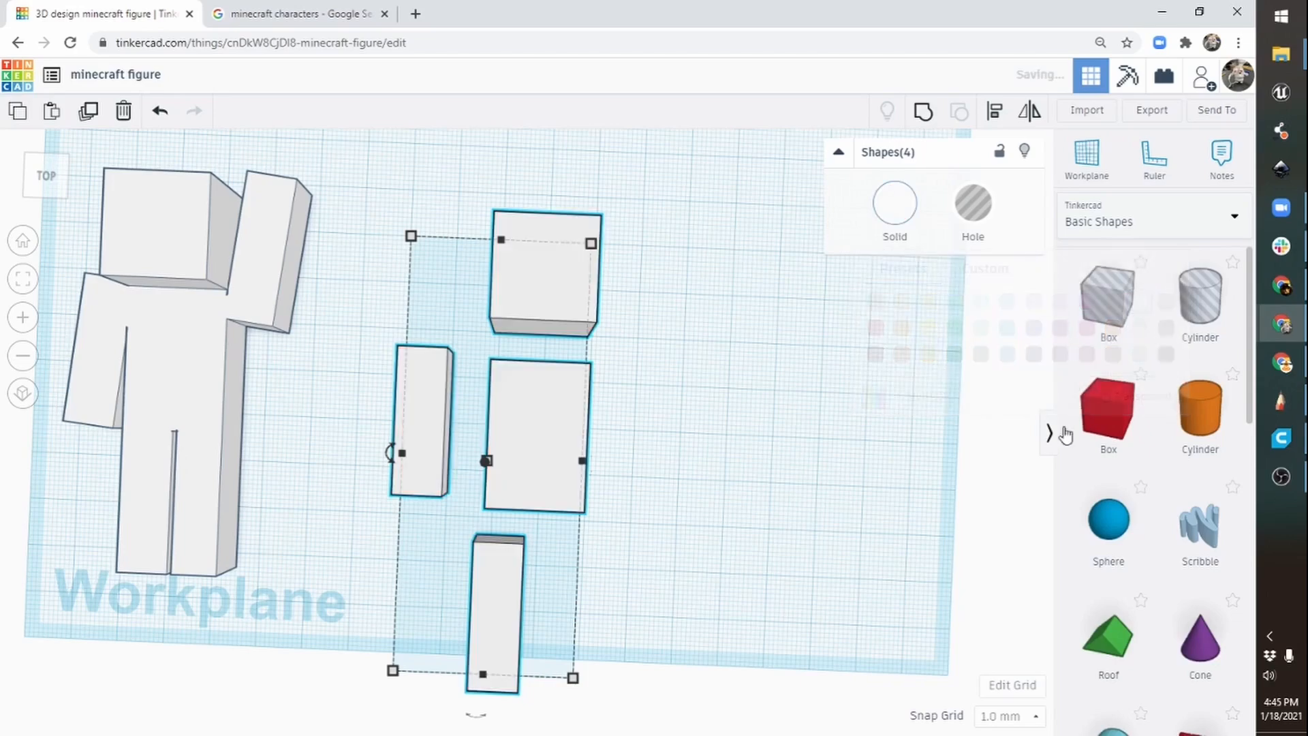
{"action": "left_click", "coordinate": [689, 493]}
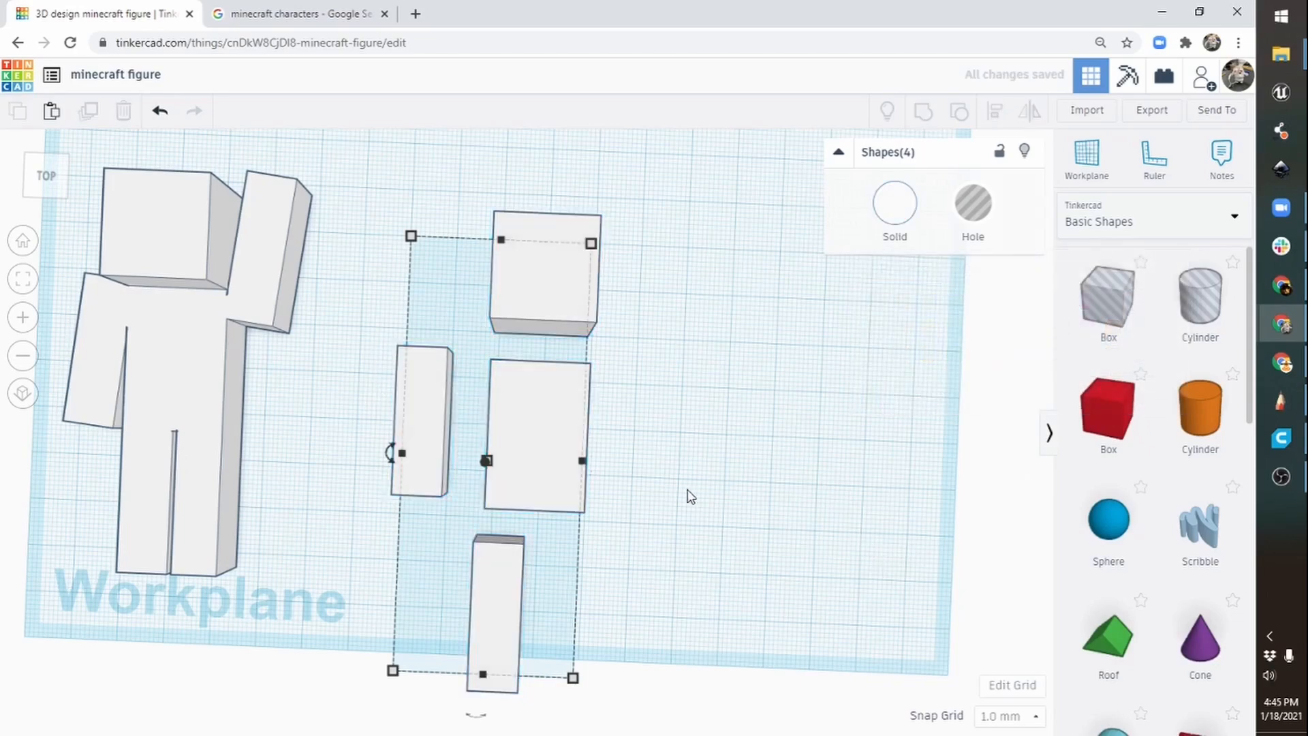
Duplicate the arm box and shape the copy into a sleeve over its upper half, shorter than the arm, 13 mm high and 13 mm wide.
{"action": "left_click", "coordinate": [417, 424]}
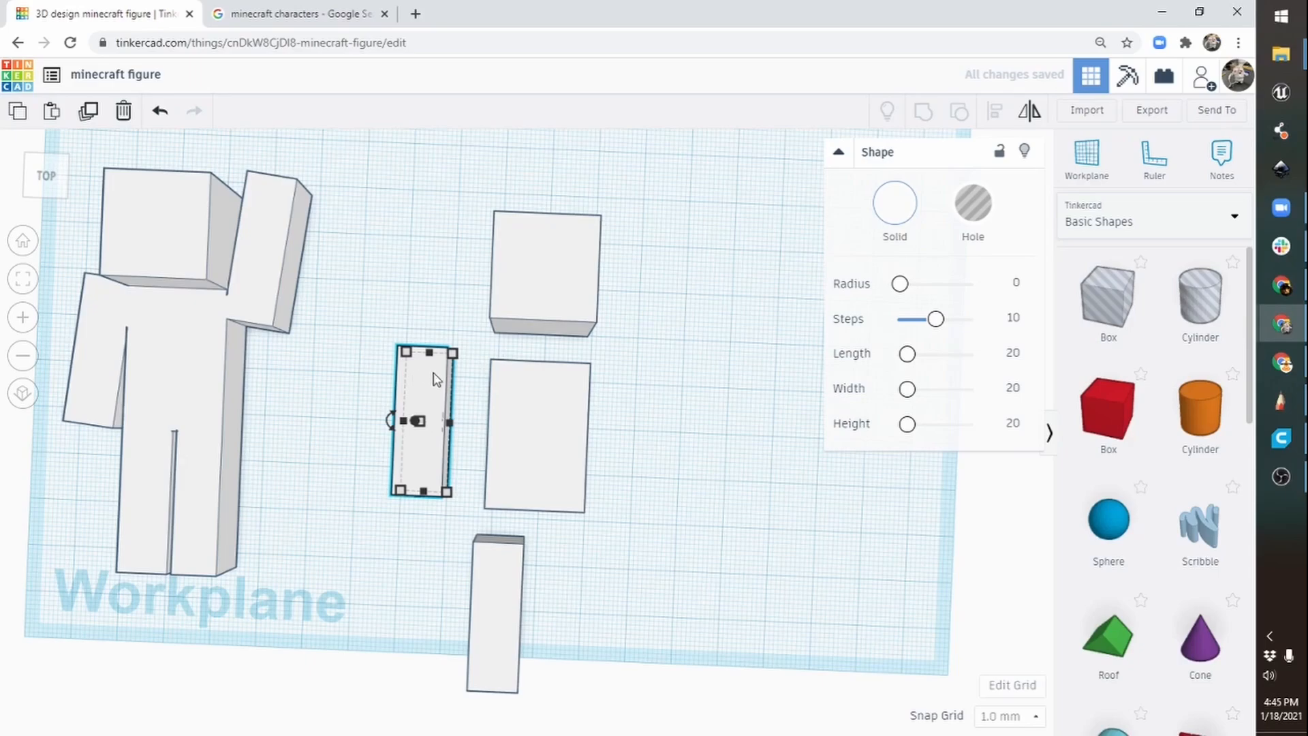
{"action": "right_click_drag", "start_coordinate": [352, 514], "coordinate": [513, 277]}
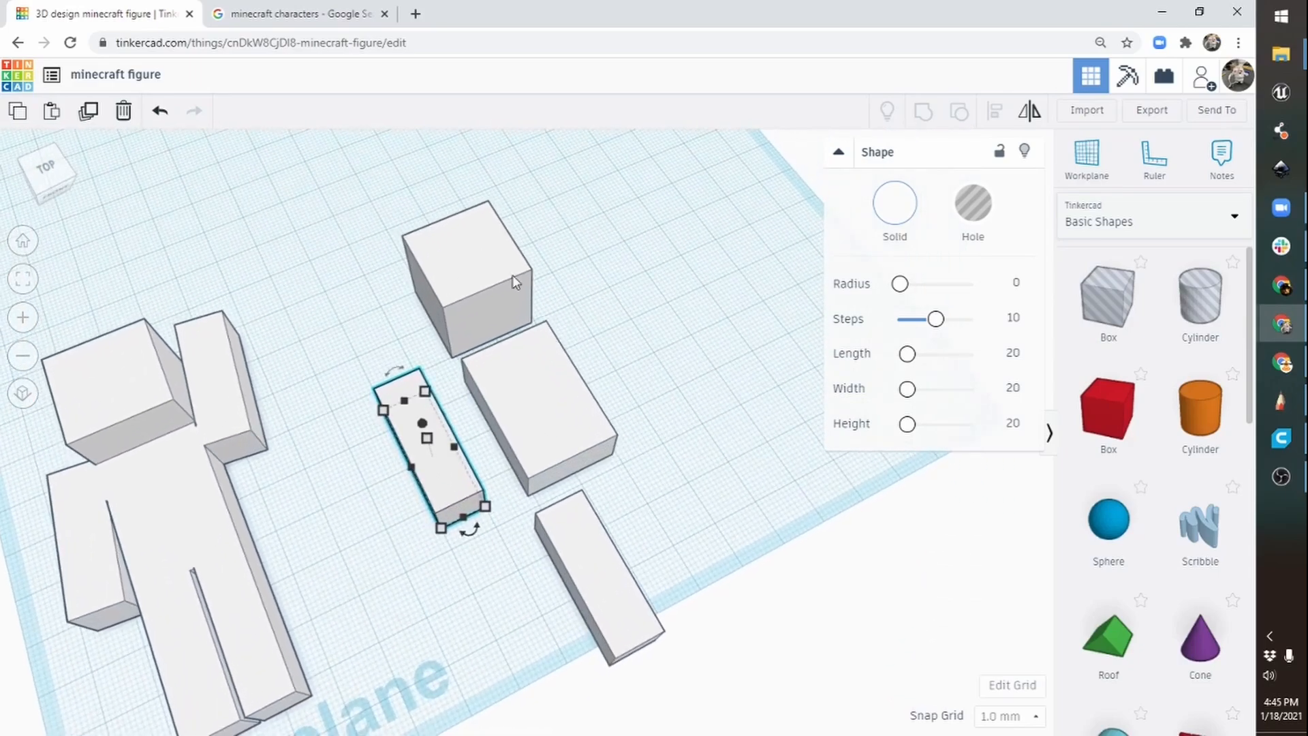
{"action": "left_click", "coordinate": [87, 115]}
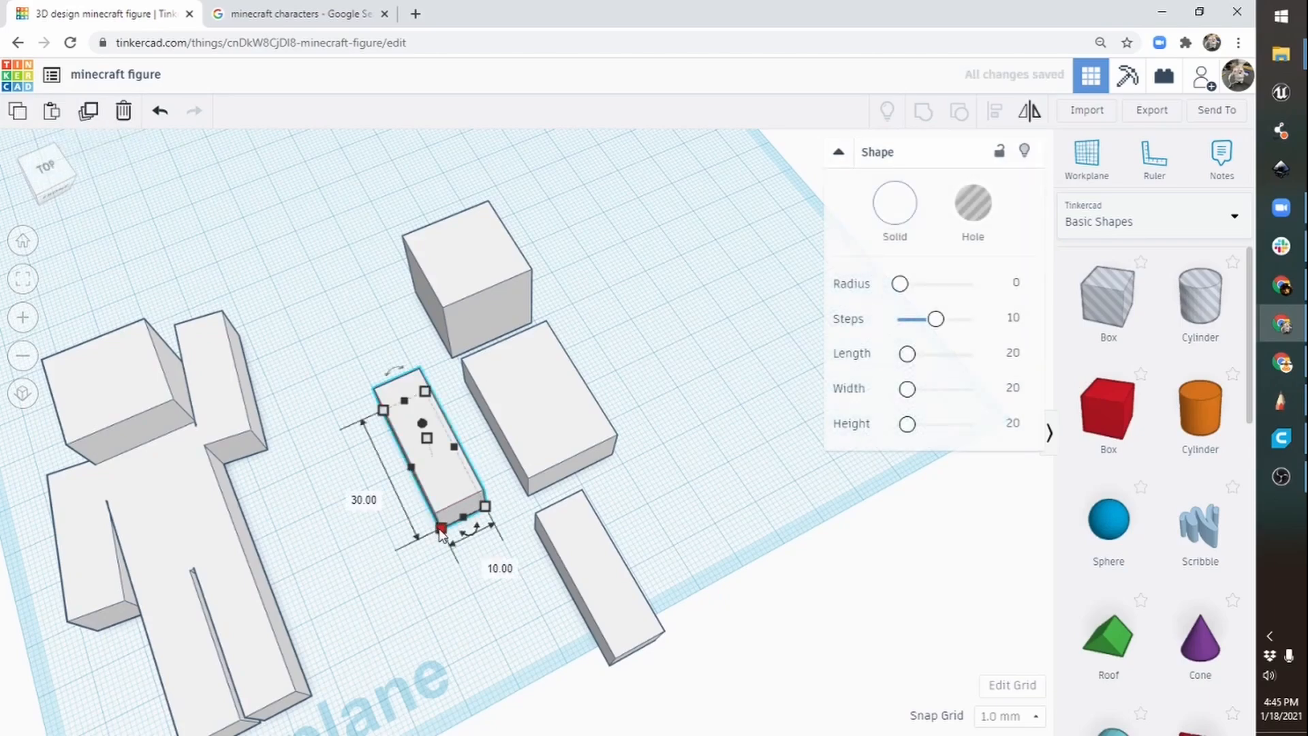
{"action": "left_click_drag", "start_coordinate": [441, 531], "coordinate": [409, 475]}
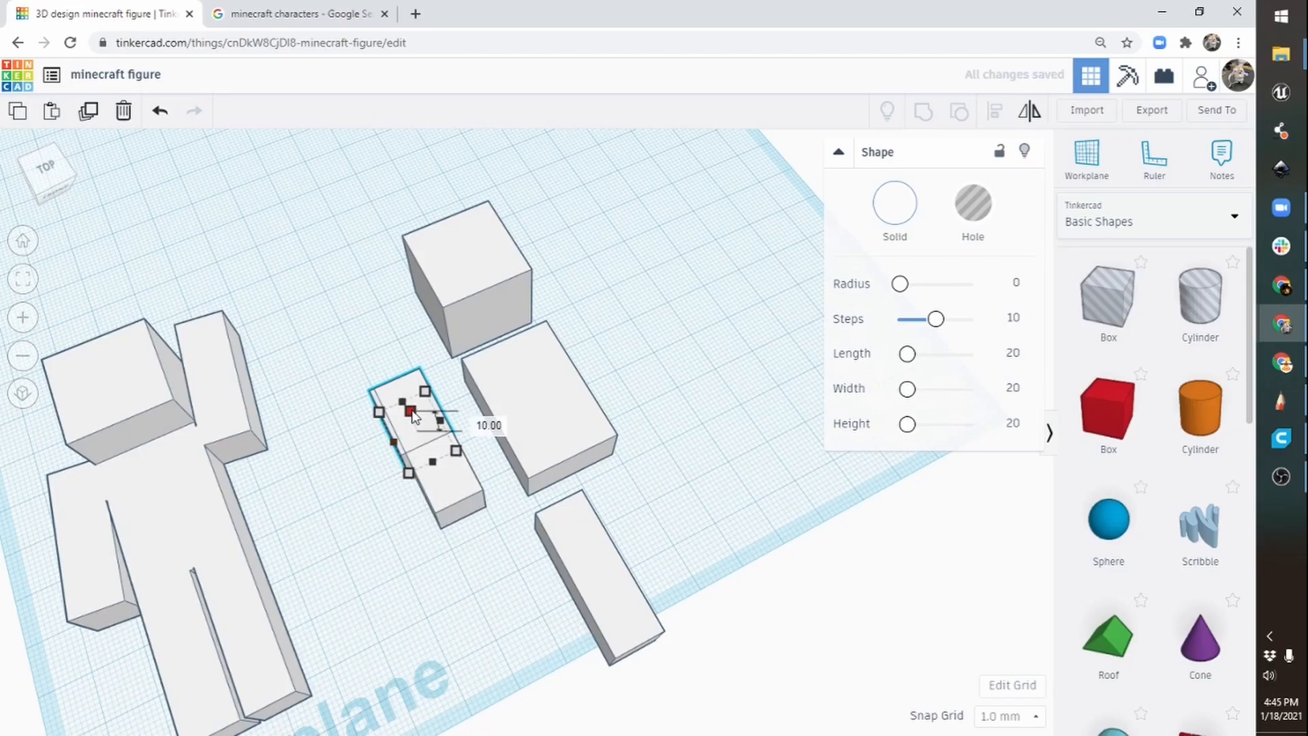
{"action": "left_click_drag", "start_coordinate": [412, 413], "coordinate": [404, 402]}
{"action": "right_click_drag", "start_coordinate": [519, 412], "coordinate": [438, 327]}
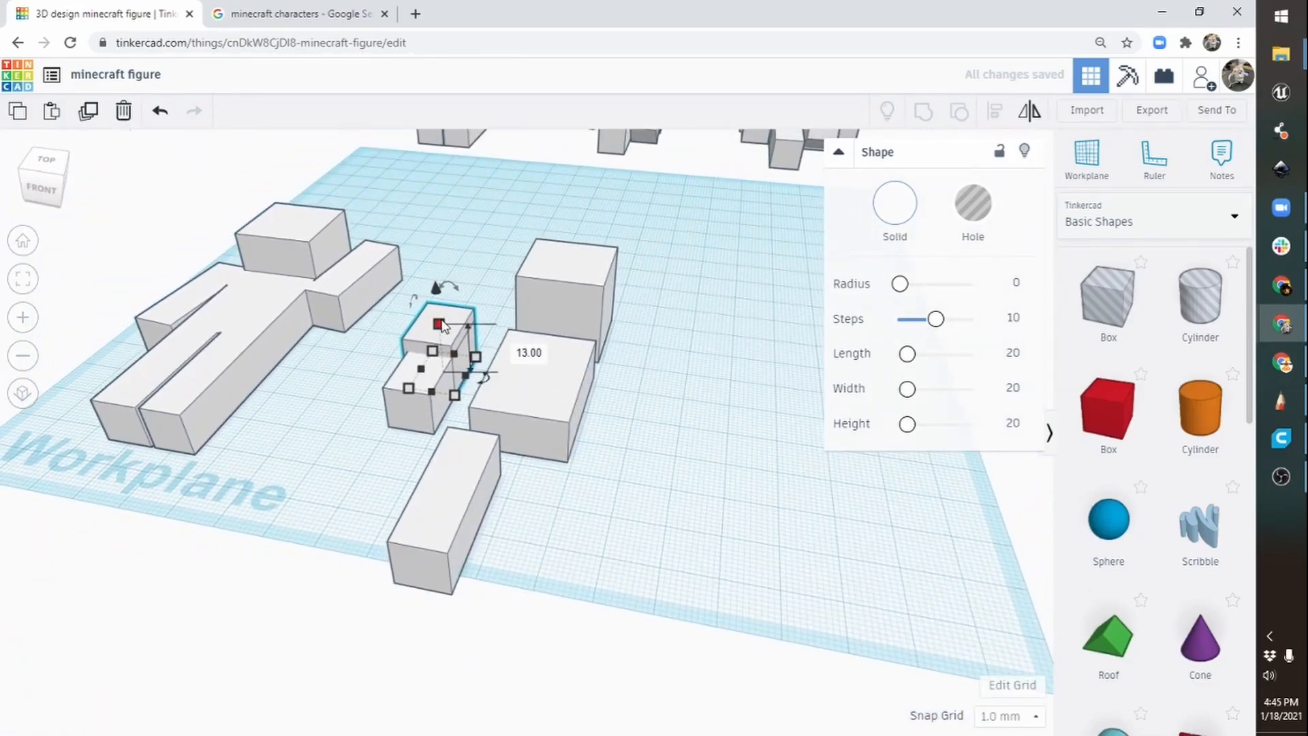
{"action": "left_click_drag", "start_coordinate": [439, 332], "coordinate": [477, 379]}
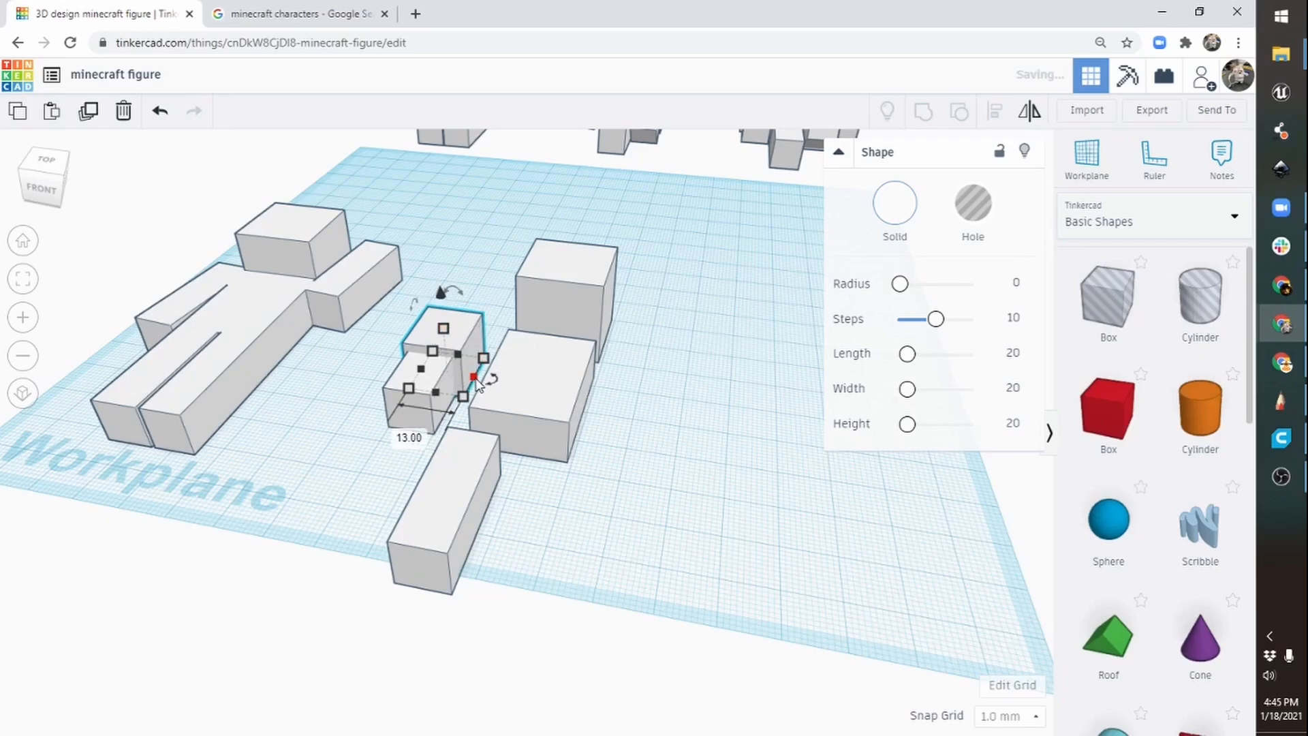
Duplicate the leg box and shape the copy into a short shoe over its lower end, 12 mm wide and slightly taller than the leg.
{"action": "right_click_drag", "start_coordinate": [518, 314], "coordinate": [578, 420]}
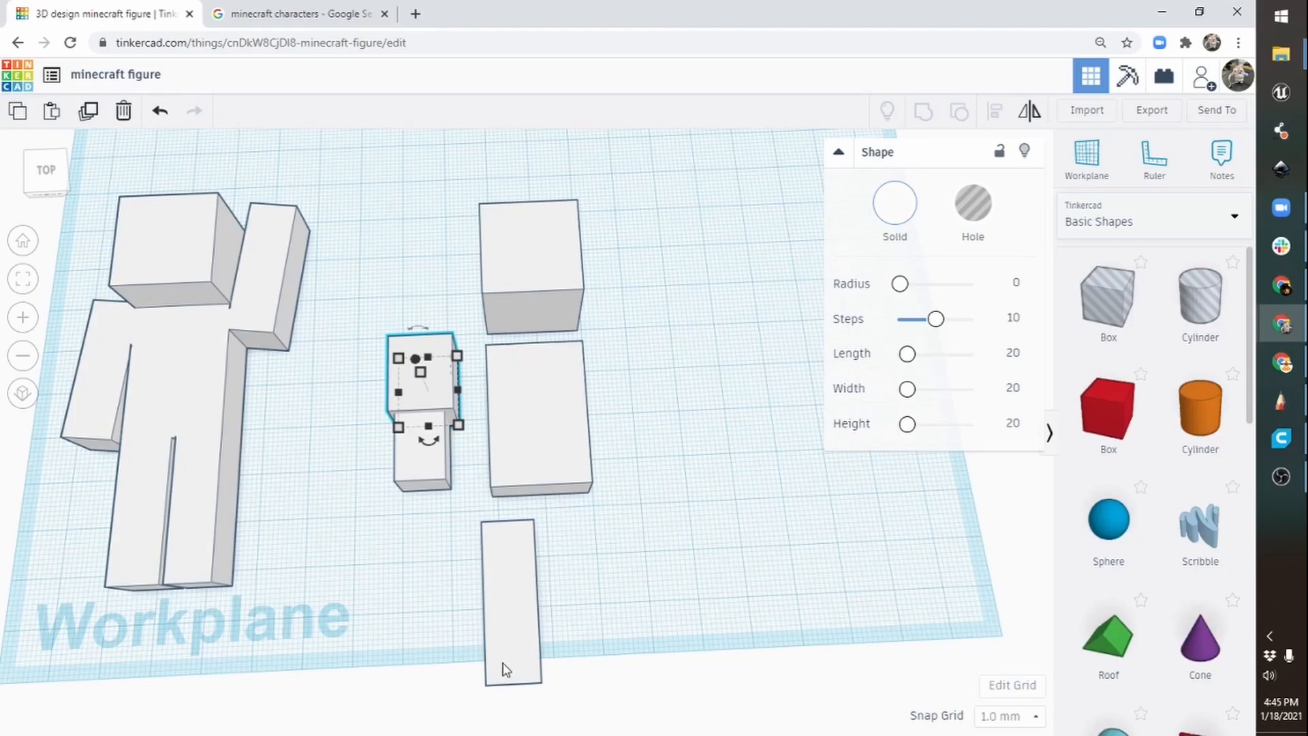
{"action": "left_click", "coordinate": [504, 607]}
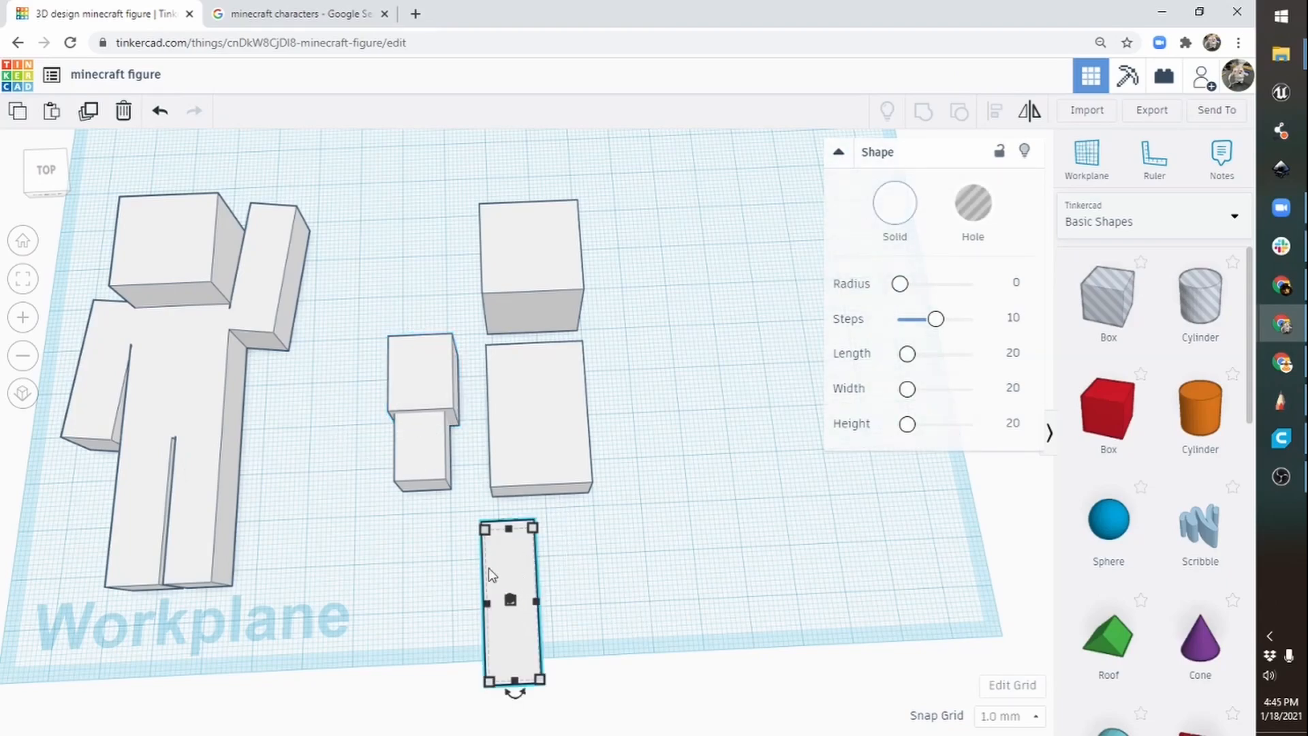
{"action": "left_click", "coordinate": [88, 111]}
{"action": "left_click_drag", "start_coordinate": [485, 530], "coordinate": [482, 628]}
{"action": "right_click_drag", "start_coordinate": [534, 647], "coordinate": [381, 538]}
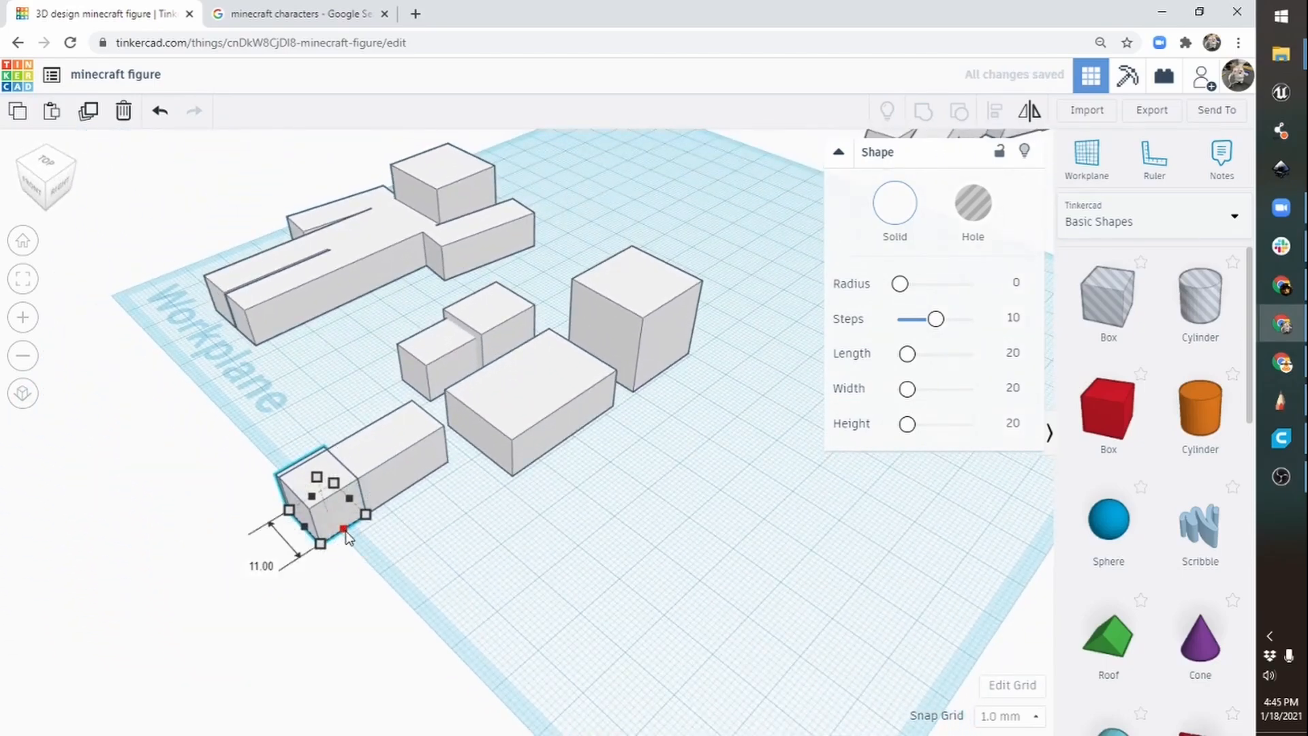
{"action": "left_click_drag", "start_coordinate": [345, 533], "coordinate": [351, 540]}
{"action": "left_click_drag", "start_coordinate": [320, 482], "coordinate": [318, 473]}
{"action": "right_click_drag", "start_coordinate": [388, 443], "coordinate": [555, 634]}
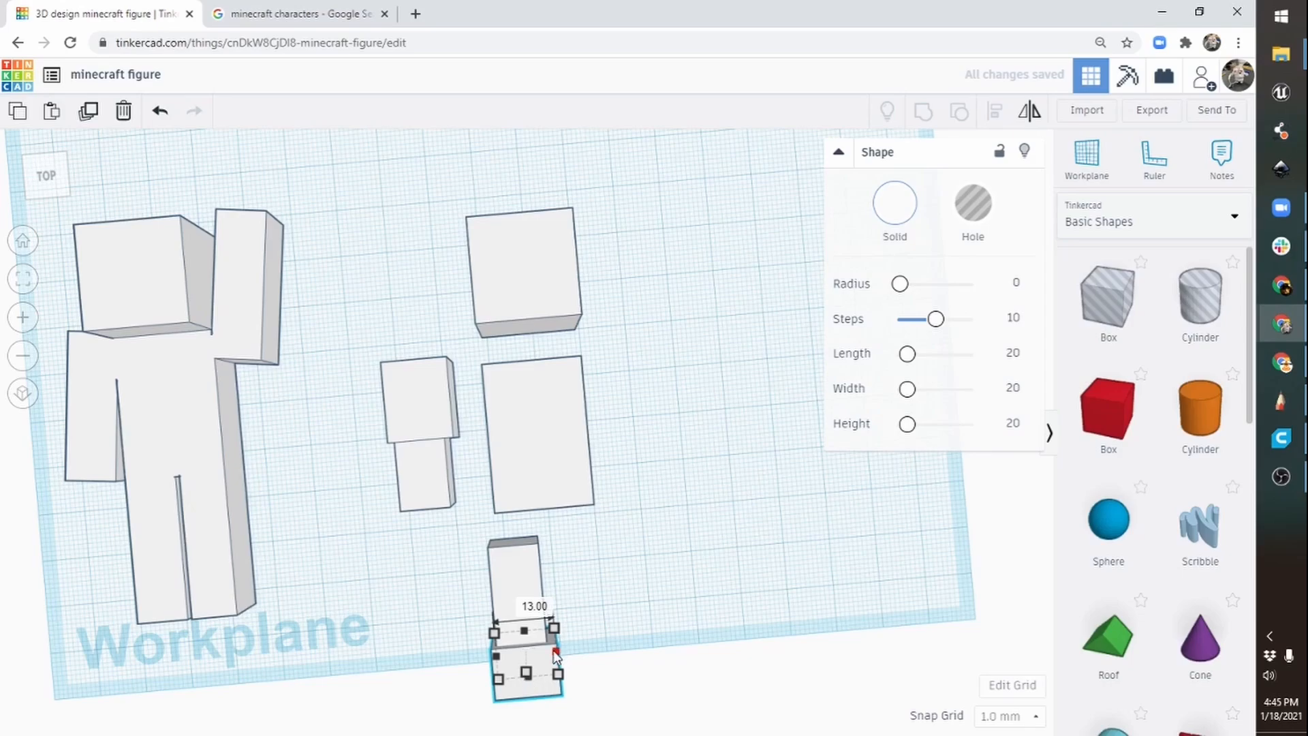
{"action": "left_click_drag", "start_coordinate": [552, 650], "coordinate": [549, 652]}
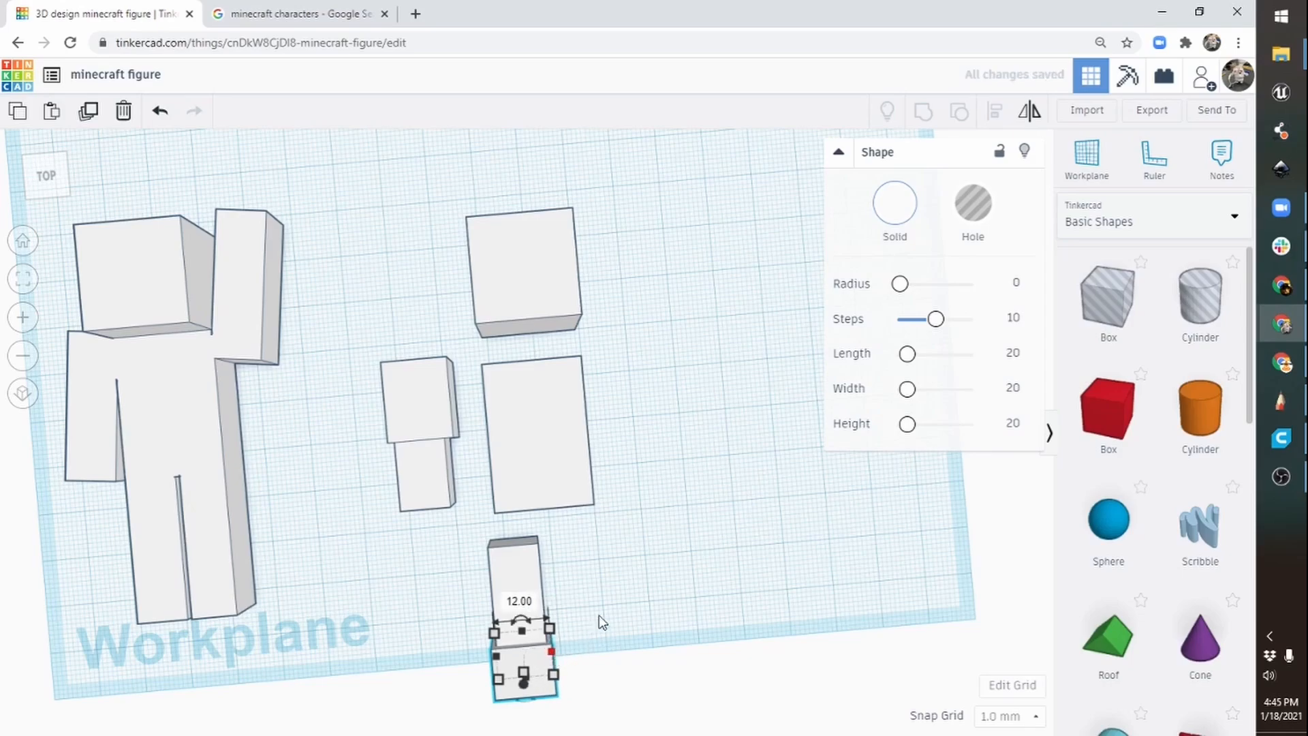
{"action": "right_click_drag", "start_coordinate": [629, 533], "coordinate": [555, 394]}
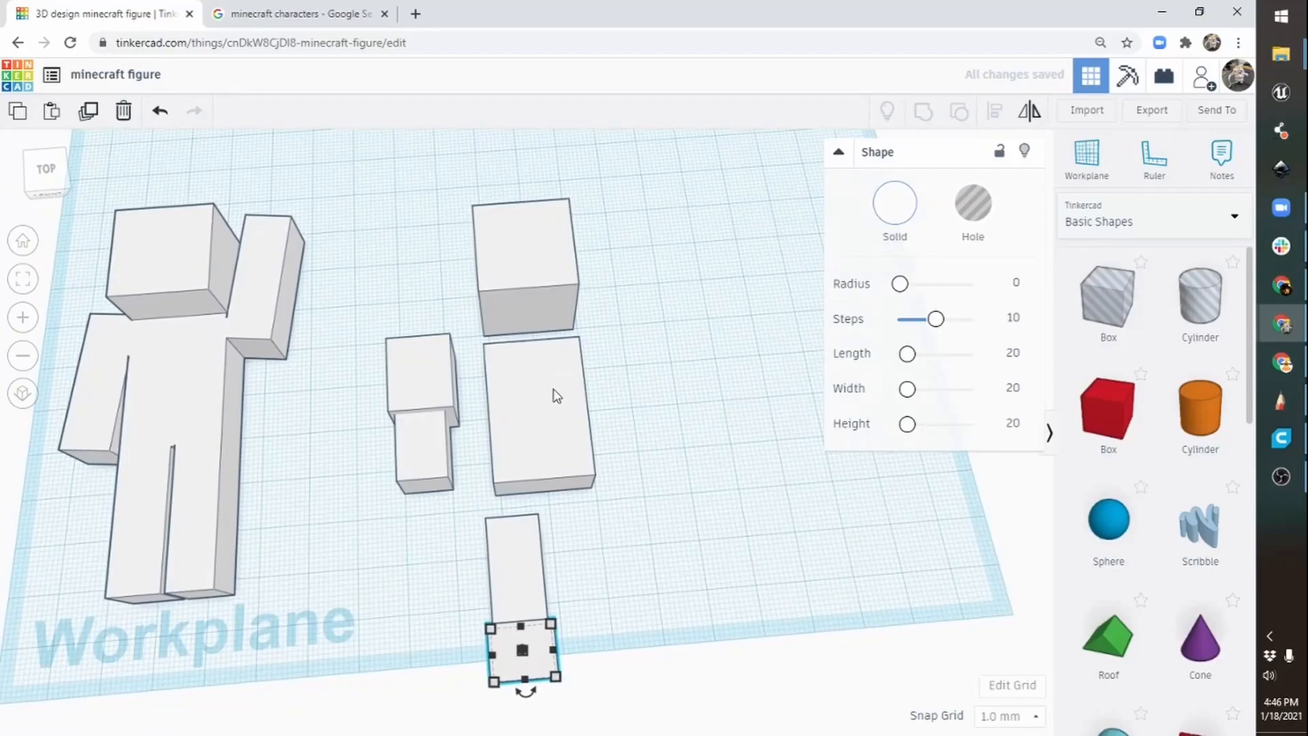
Duplicate the body box and shape the copy into a shirt over its upper part, shorter, slightly taller and 22 mm wide.
{"action": "left_click", "coordinate": [551, 432]}
{"action": "right_click_drag", "start_coordinate": [692, 365], "coordinate": [636, 370]}
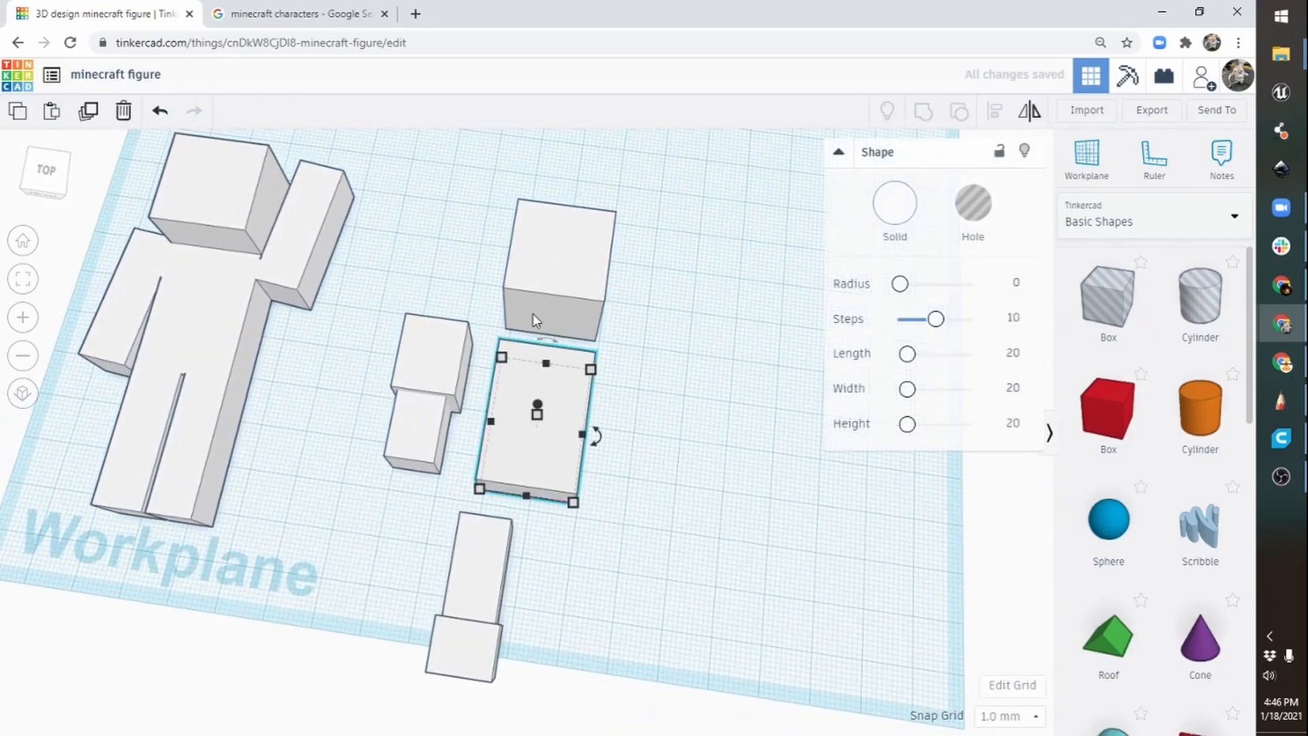
{"action": "left_click_drag", "start_coordinate": [525, 499], "coordinate": [530, 467]}
{"action": "left_click_drag", "start_coordinate": [539, 402], "coordinate": [538, 393]}
{"action": "right_click_drag", "start_coordinate": [702, 390], "coordinate": [407, 310]}
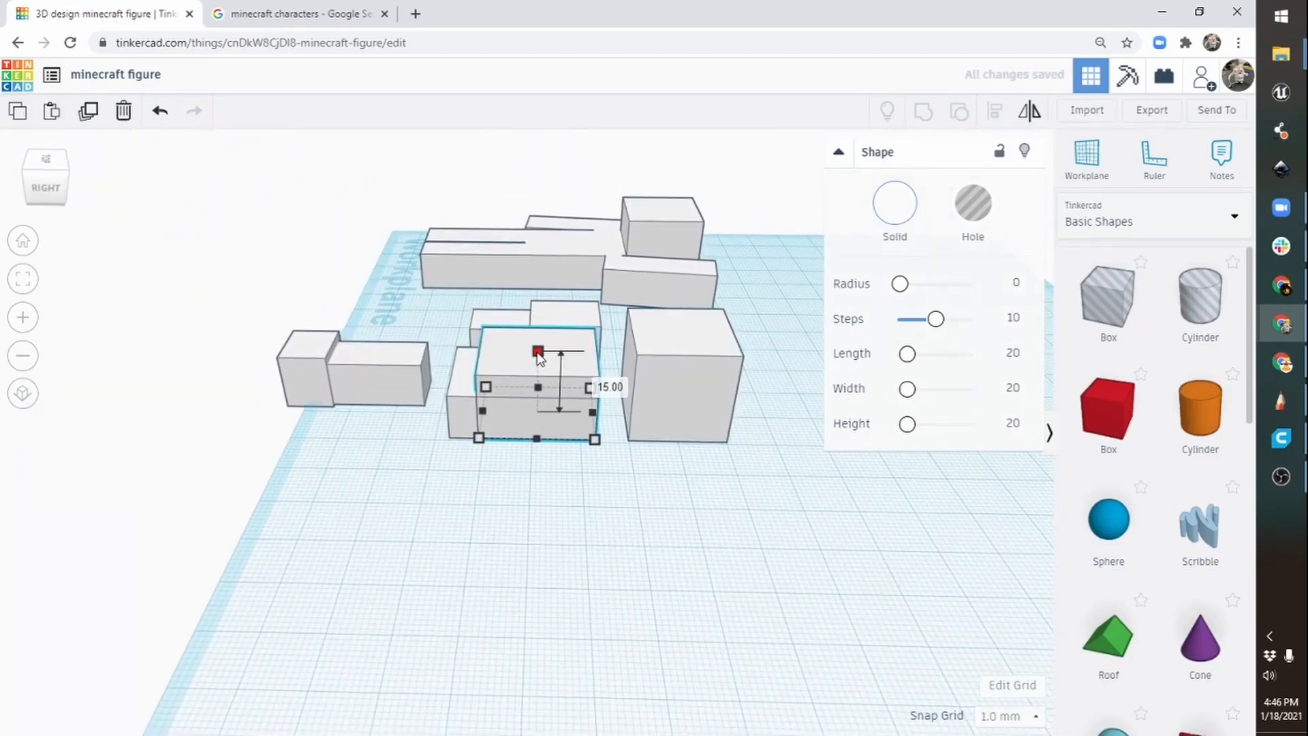
{"action": "left_click_drag", "start_coordinate": [536, 359], "coordinate": [536, 371]}
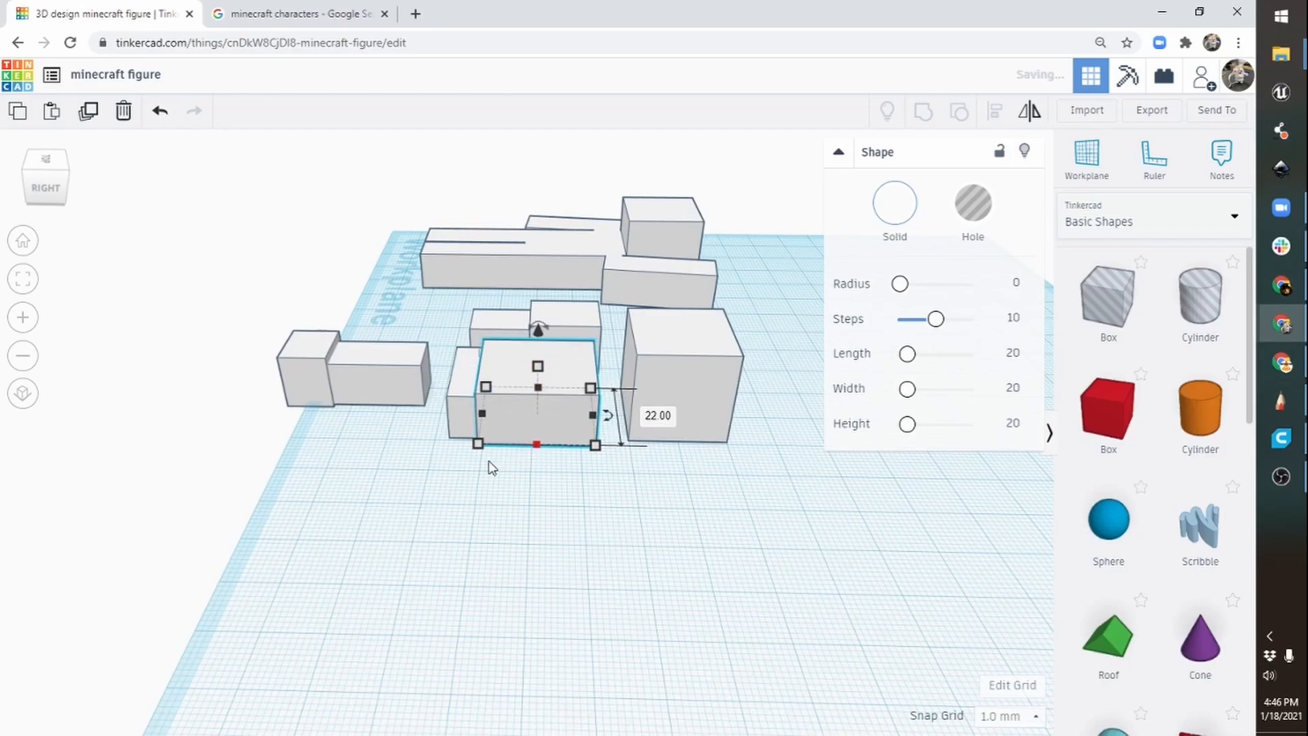
{"action": "right_click_drag", "start_coordinate": [490, 461], "coordinate": [518, 437]}
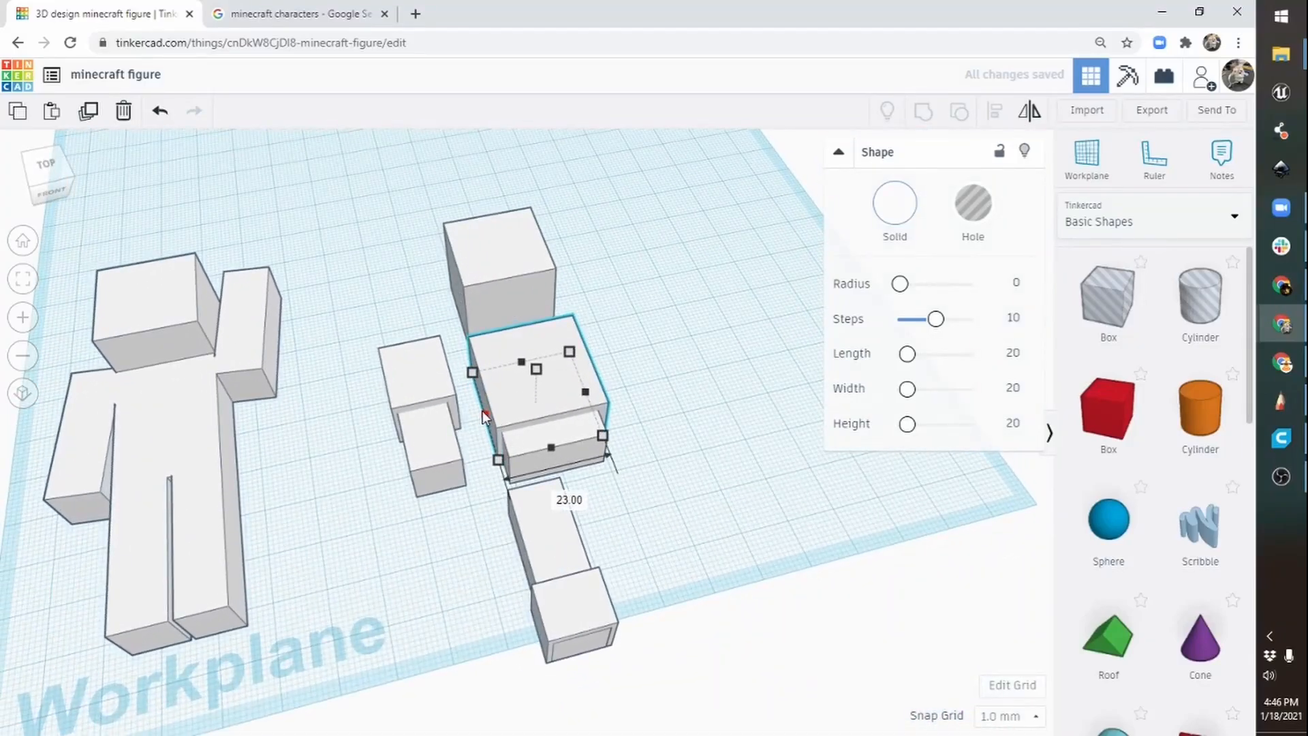
{"action": "right_click_drag", "start_coordinate": [687, 399], "coordinate": [594, 411]}
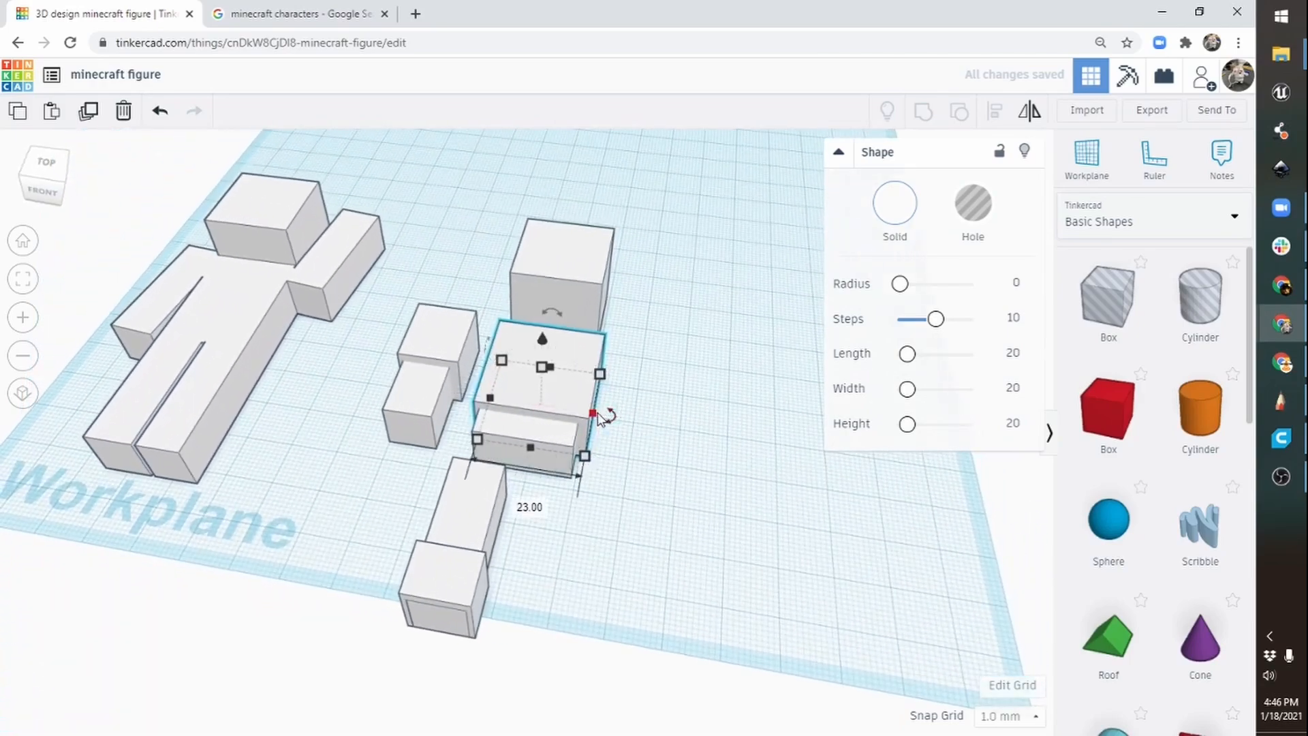
{"action": "left_click_drag", "start_coordinate": [590, 410], "coordinate": [587, 409]}
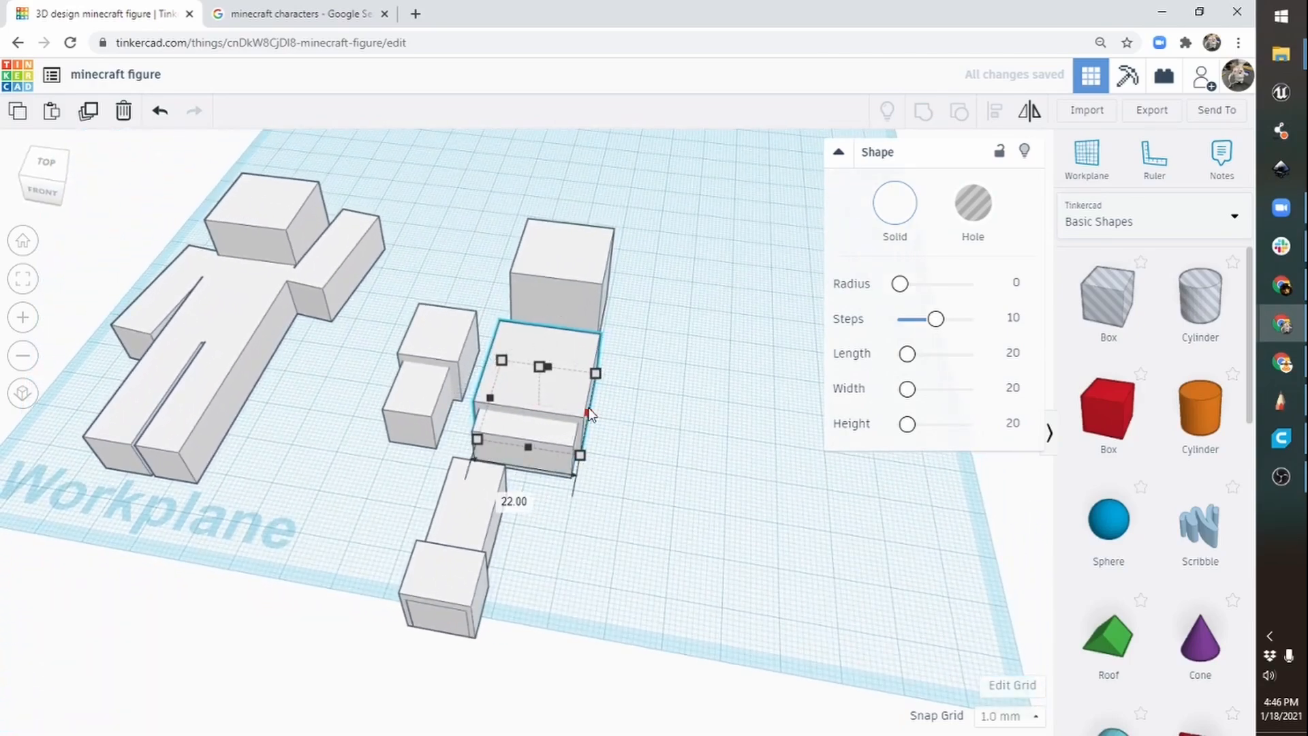
Color the shoe box at the end of the leg dark brown.
{"action": "left_click", "coordinate": [474, 601]}
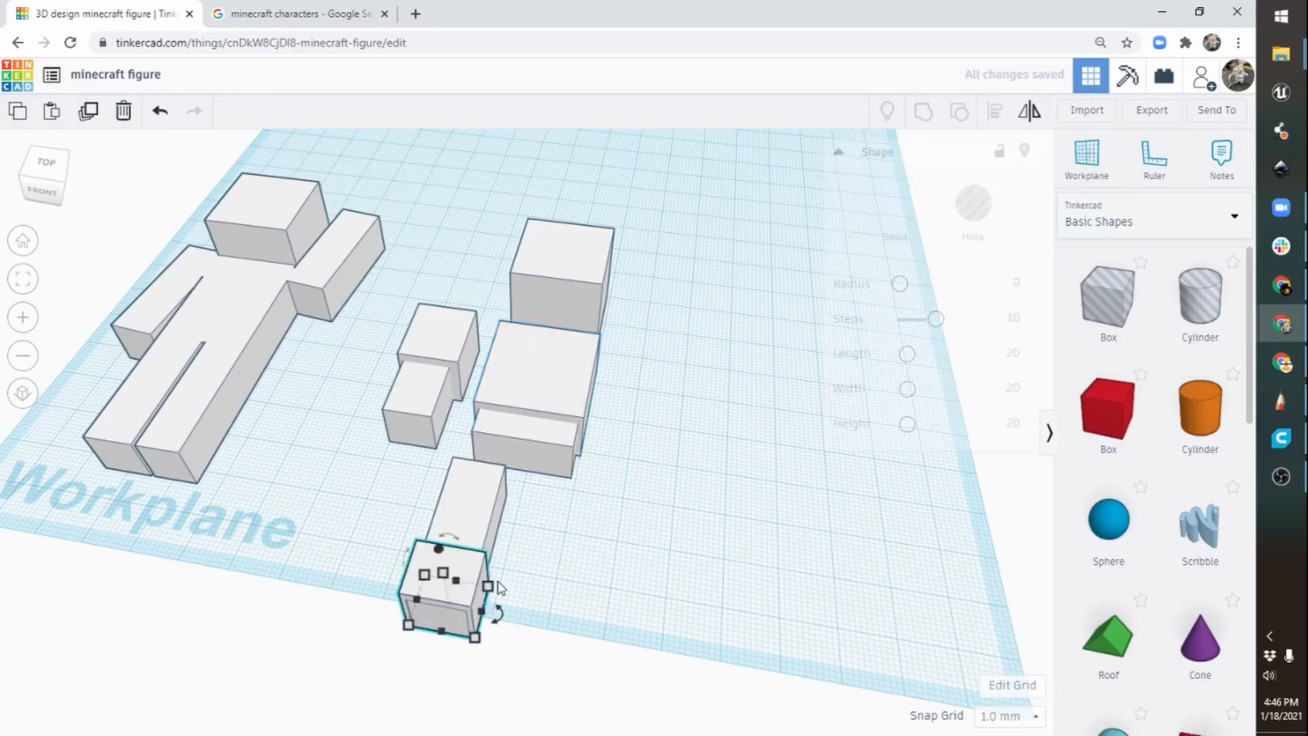
{"action": "left_click", "coordinate": [895, 203]}
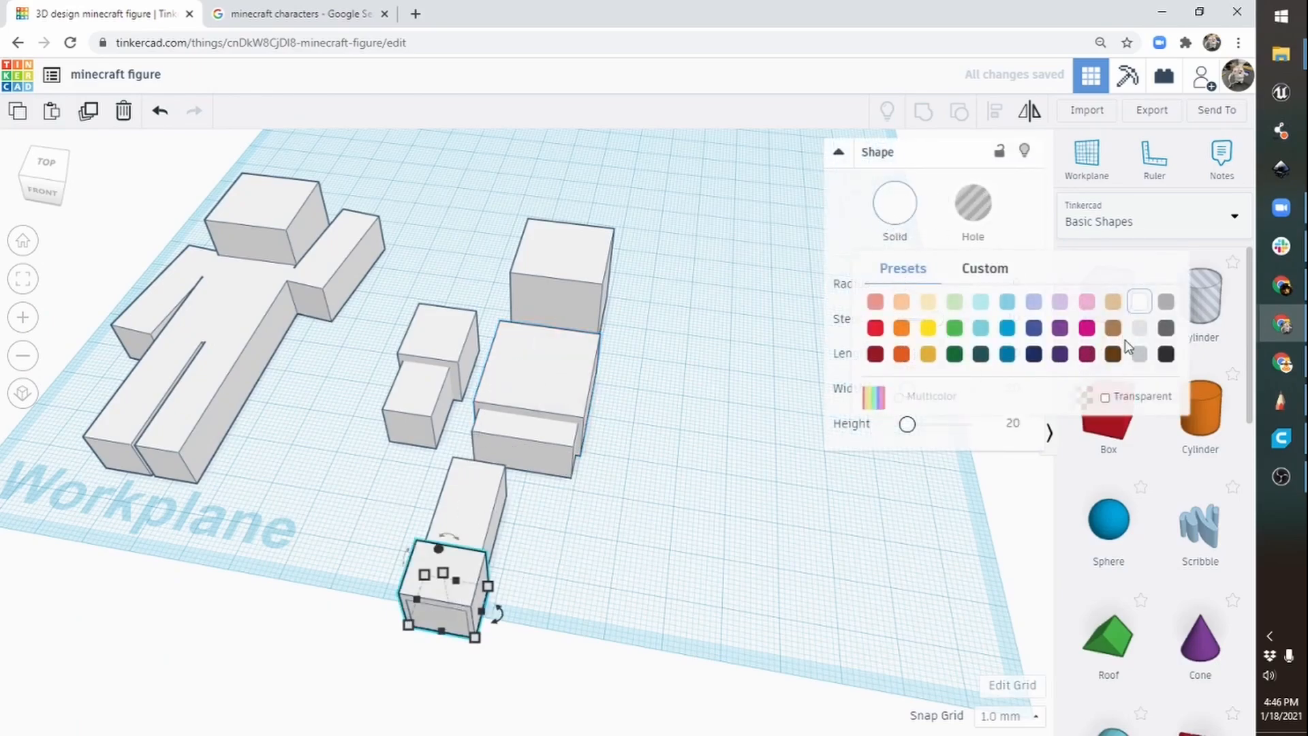
{"action": "left_click", "coordinate": [1113, 354]}
Color the sleeve box and the shirt box blue.
{"action": "left_click", "coordinate": [441, 332]}
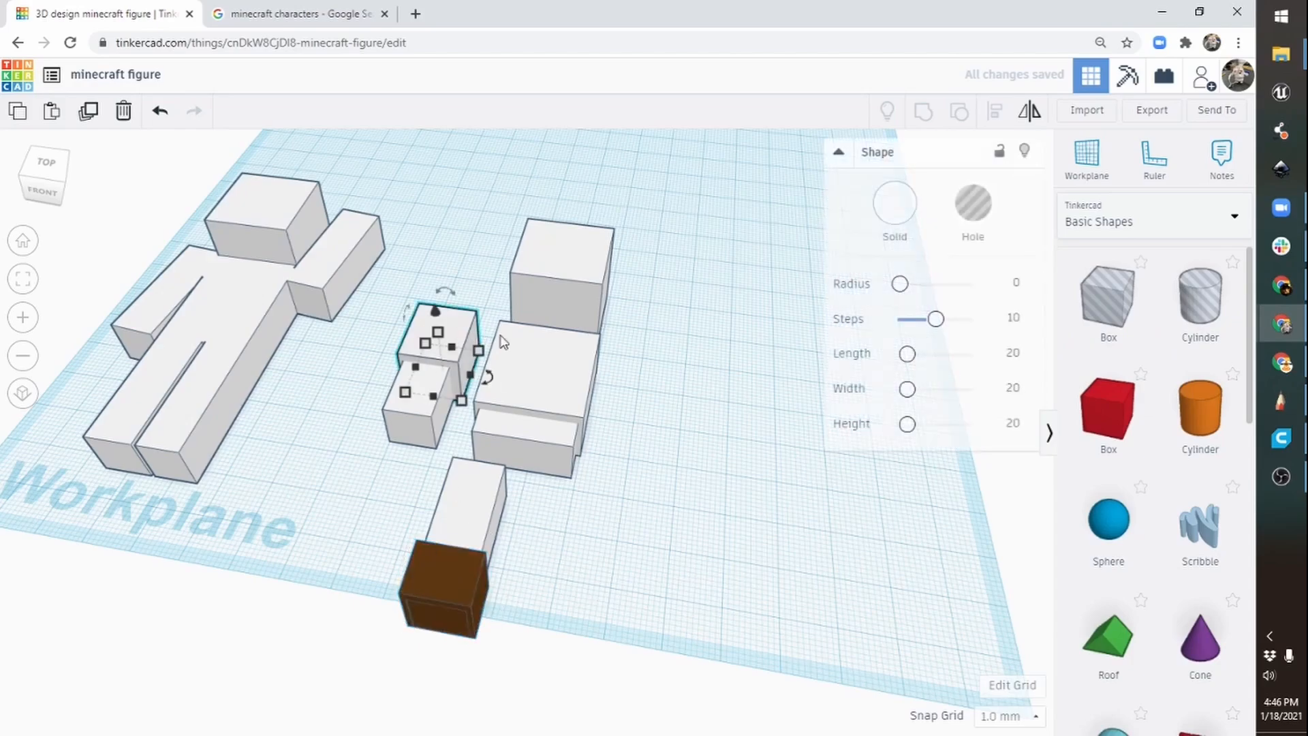
{"action": "left_click", "coordinate": [901, 210]}
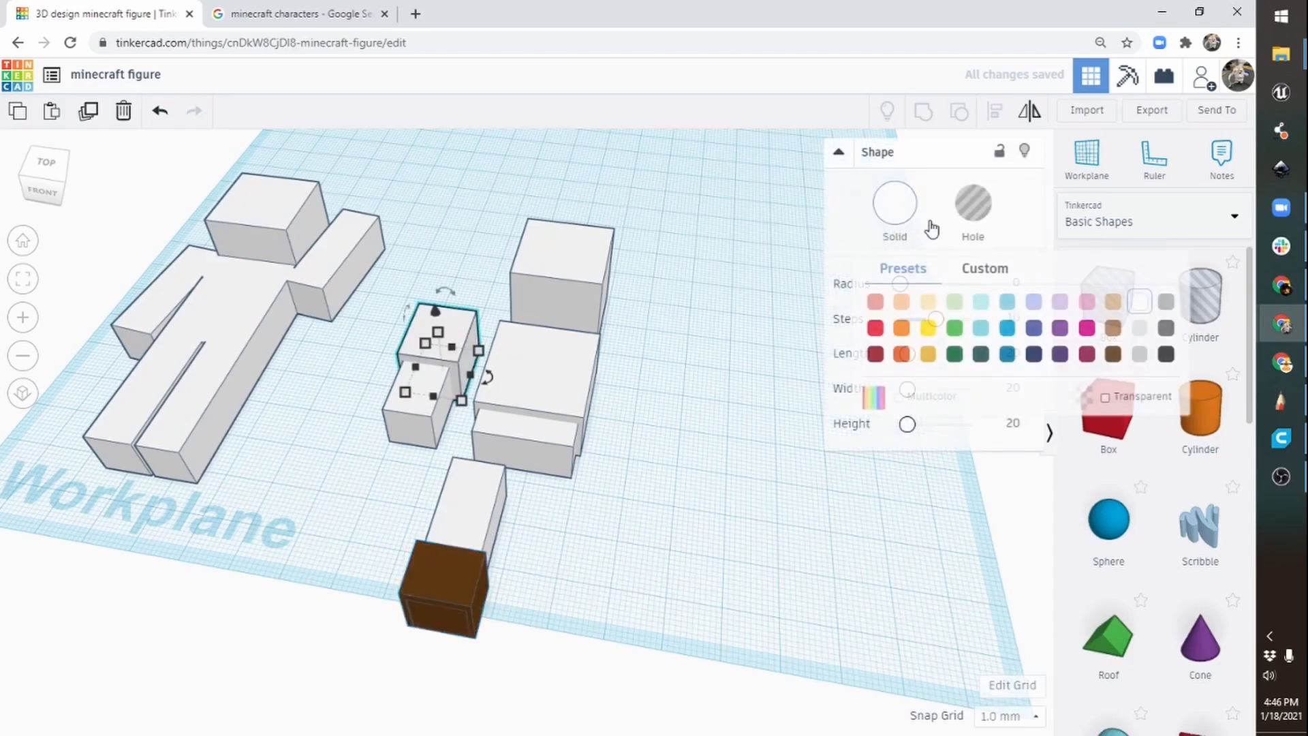
{"action": "left_click", "coordinate": [1005, 331]}
{"action": "left_click", "coordinate": [542, 398]}
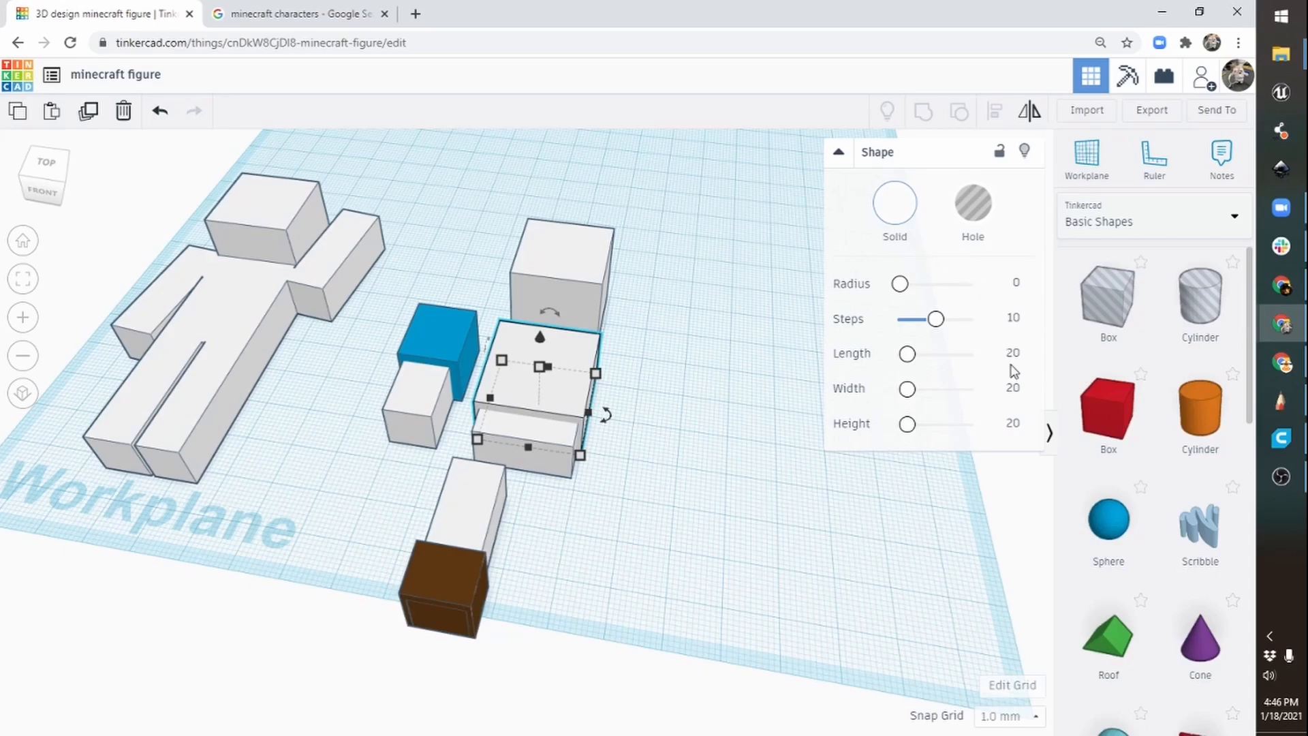
{"action": "left_click", "coordinate": [895, 207]}
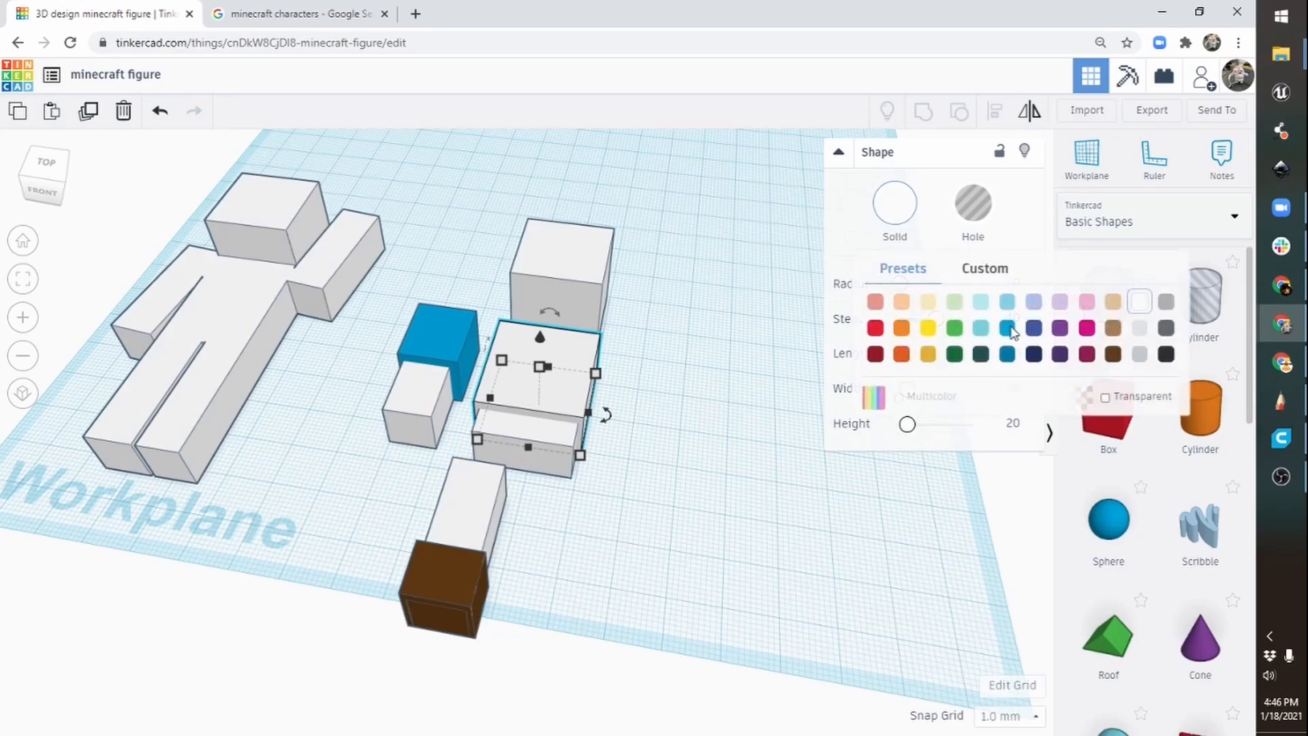
{"action": "left_click", "coordinate": [1005, 329]}
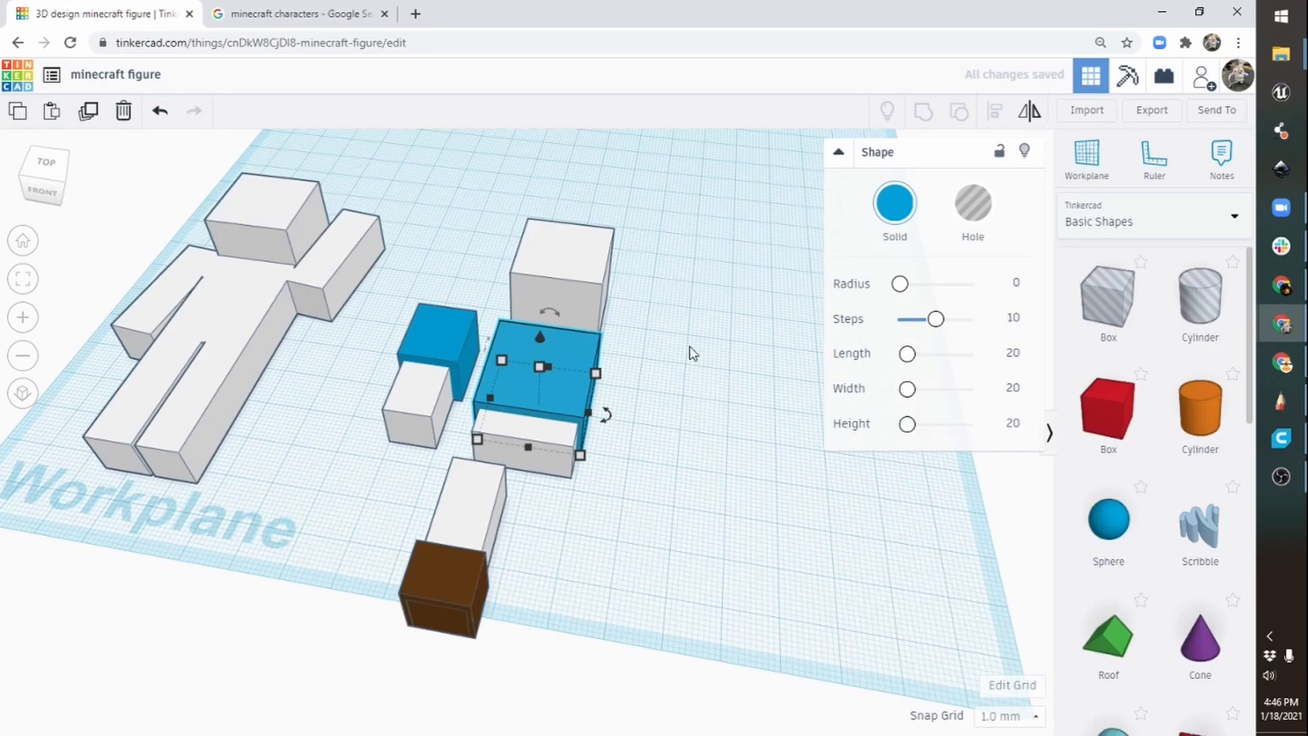
Color the body box below the shirt and the leg box green.
{"action": "right_click_drag", "start_coordinate": [690, 346], "coordinate": [720, 431]}
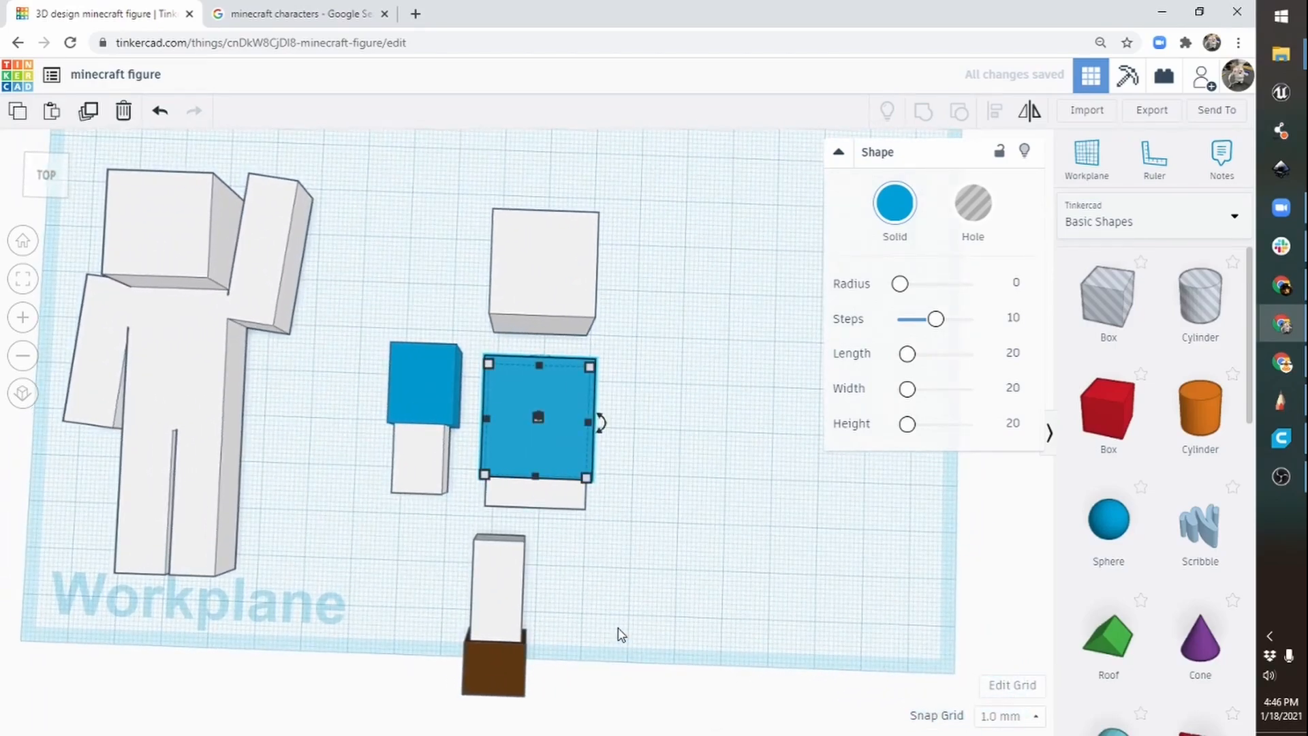
{"action": "left_click", "coordinate": [541, 507]}
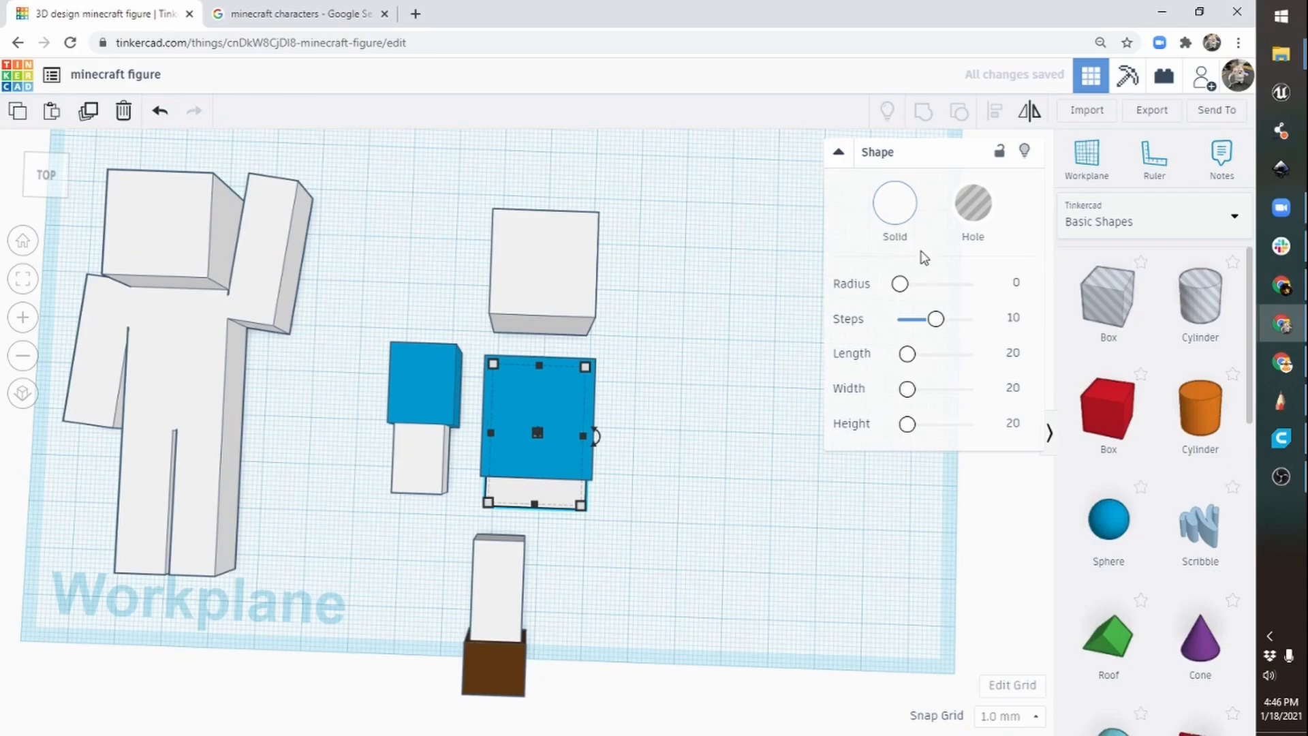
{"action": "left_click", "coordinate": [909, 215]}
{"action": "left_click", "coordinate": [955, 329]}
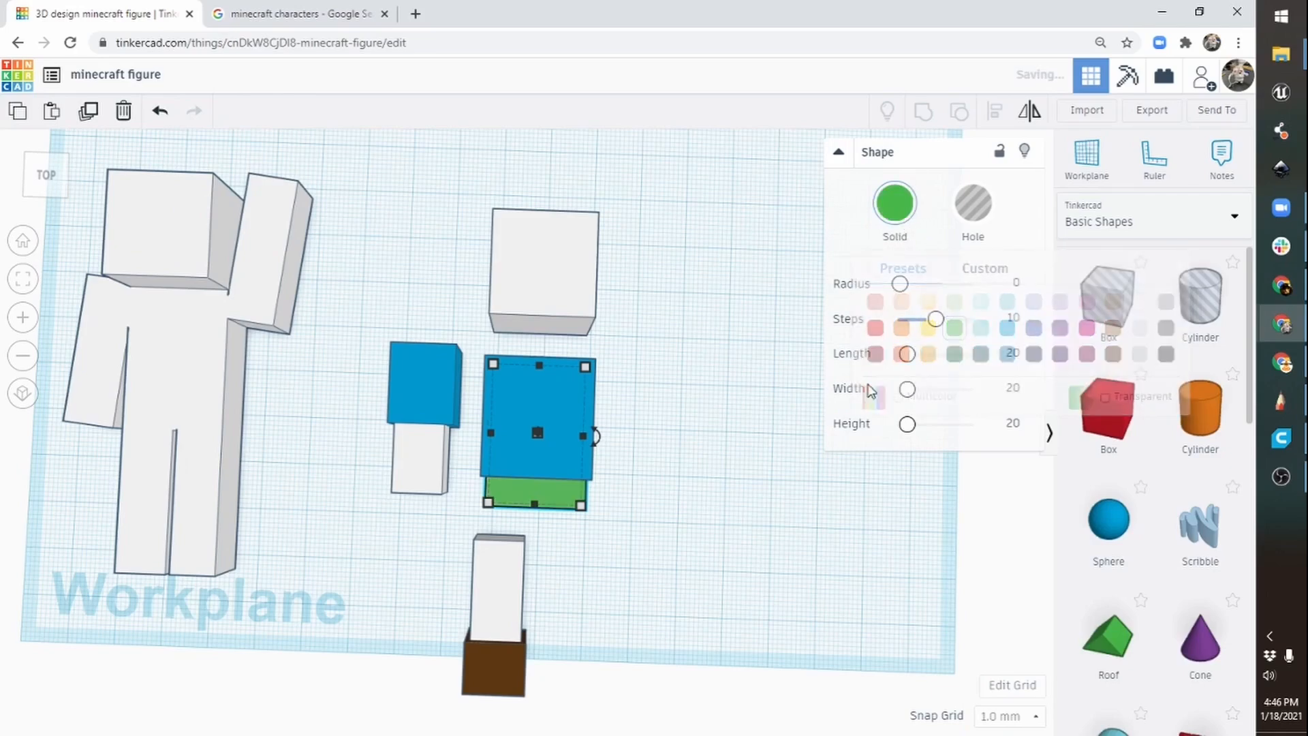
{"action": "left_click", "coordinate": [502, 599]}
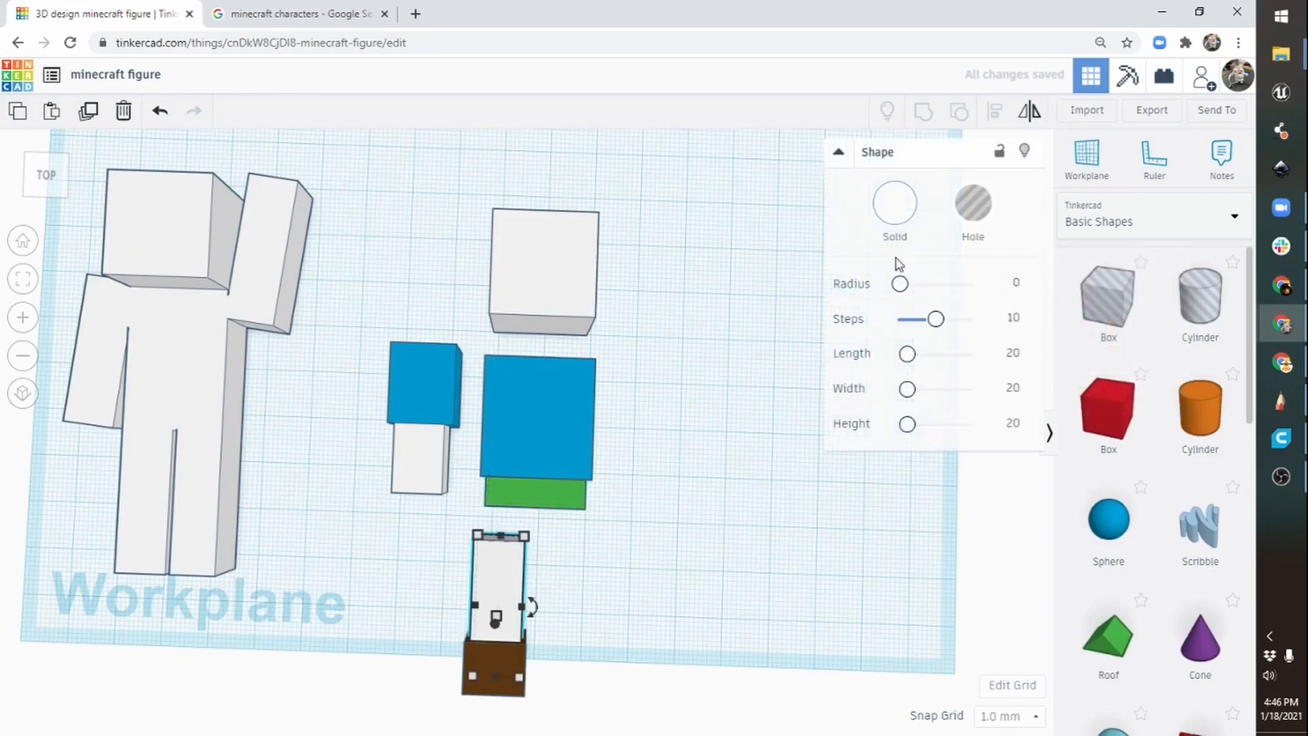
{"action": "left_click", "coordinate": [895, 206]}
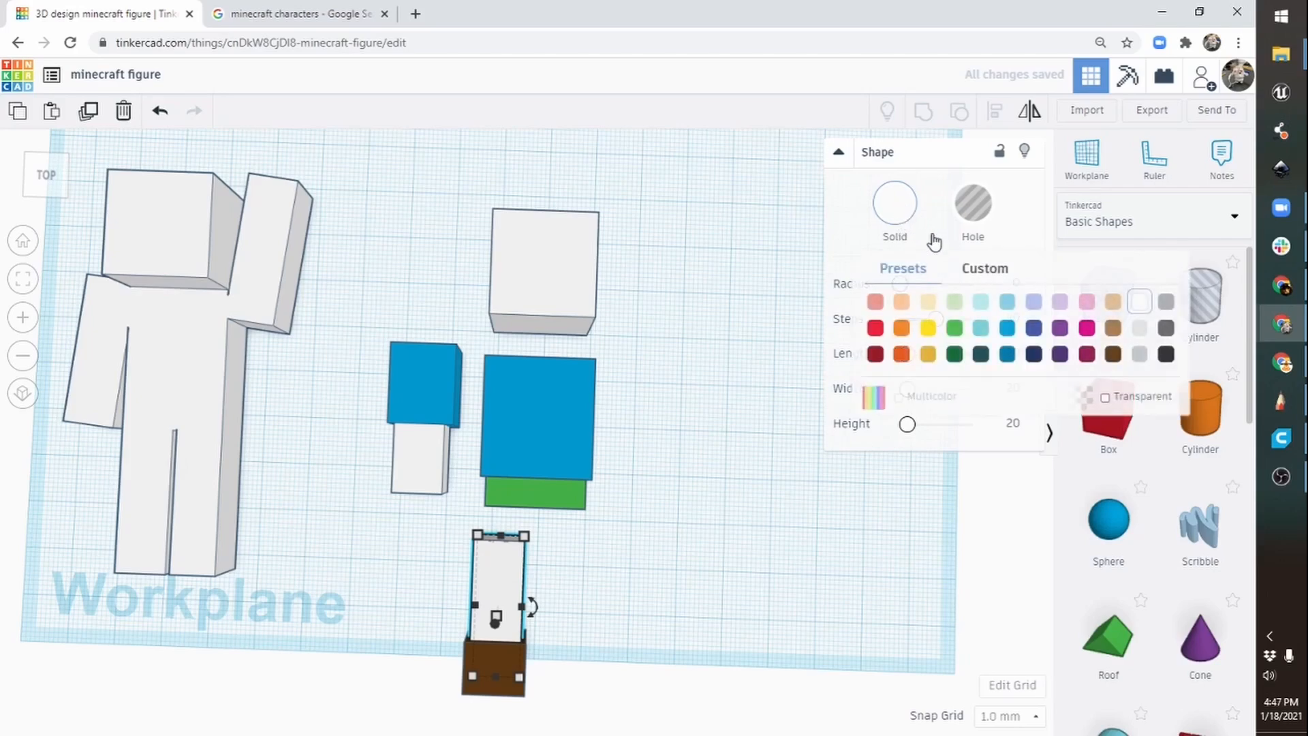
{"action": "left_click", "coordinate": [954, 328]}
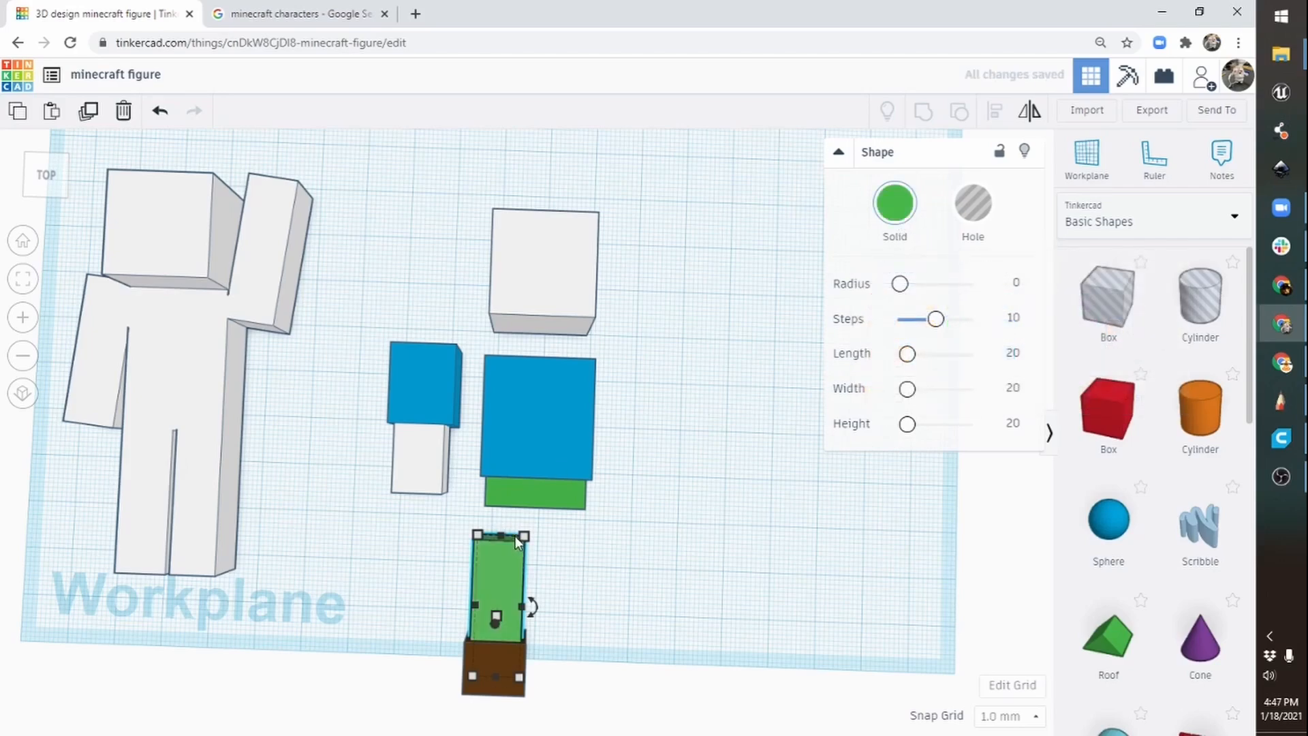
Duplicate the head box and shape the copy into a cap around it, shifted away from the body, slightly taller and 24 mm wide.
{"action": "right_click_drag", "start_coordinate": [663, 530], "coordinate": [468, 405]}
{"action": "right_click_drag", "start_coordinate": [362, 365], "coordinate": [673, 496]}
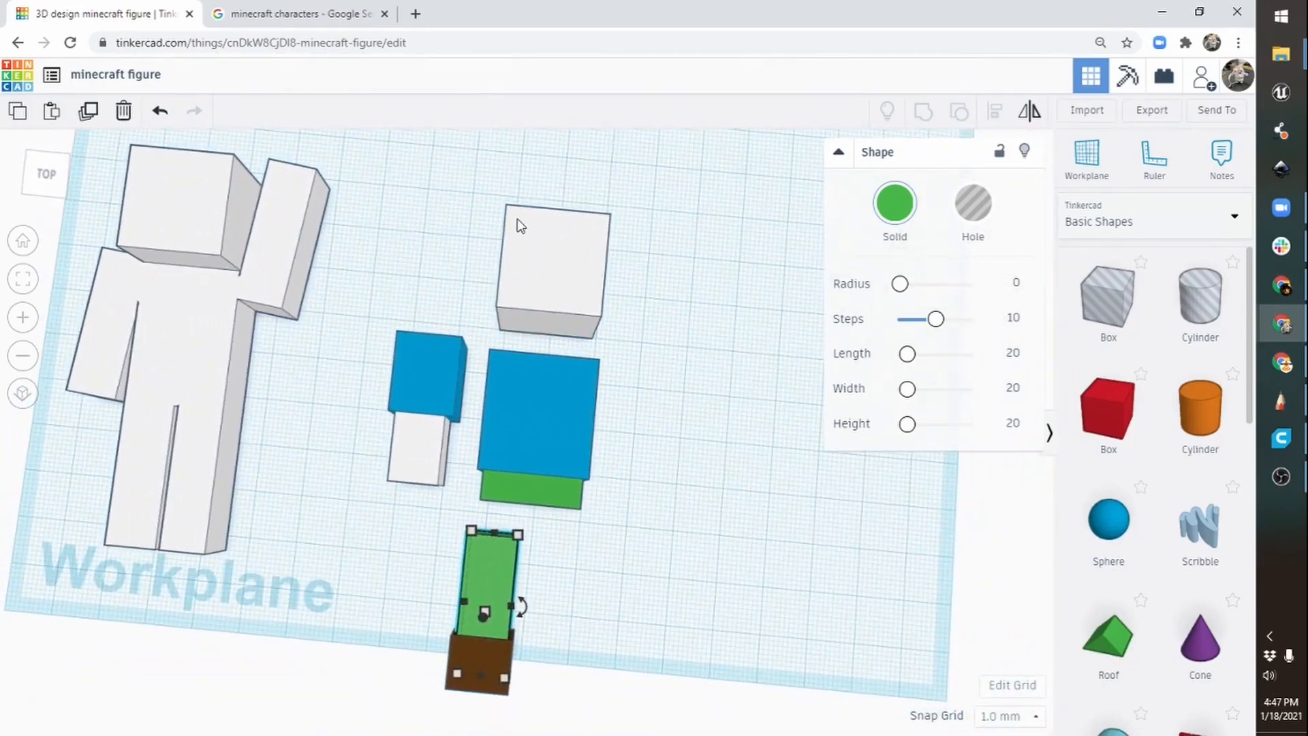
{"action": "right_click_drag", "start_coordinate": [668, 385], "coordinate": [675, 350]}
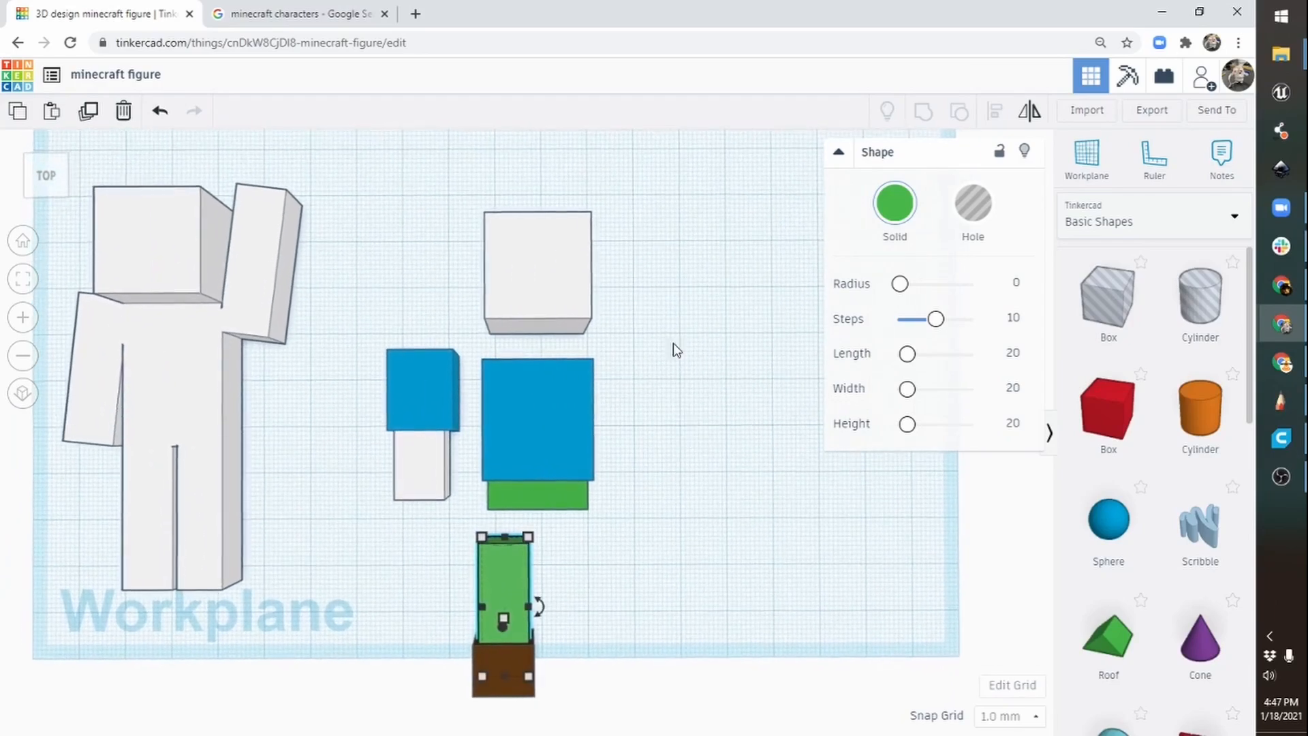
{"action": "left_click", "coordinate": [543, 272]}
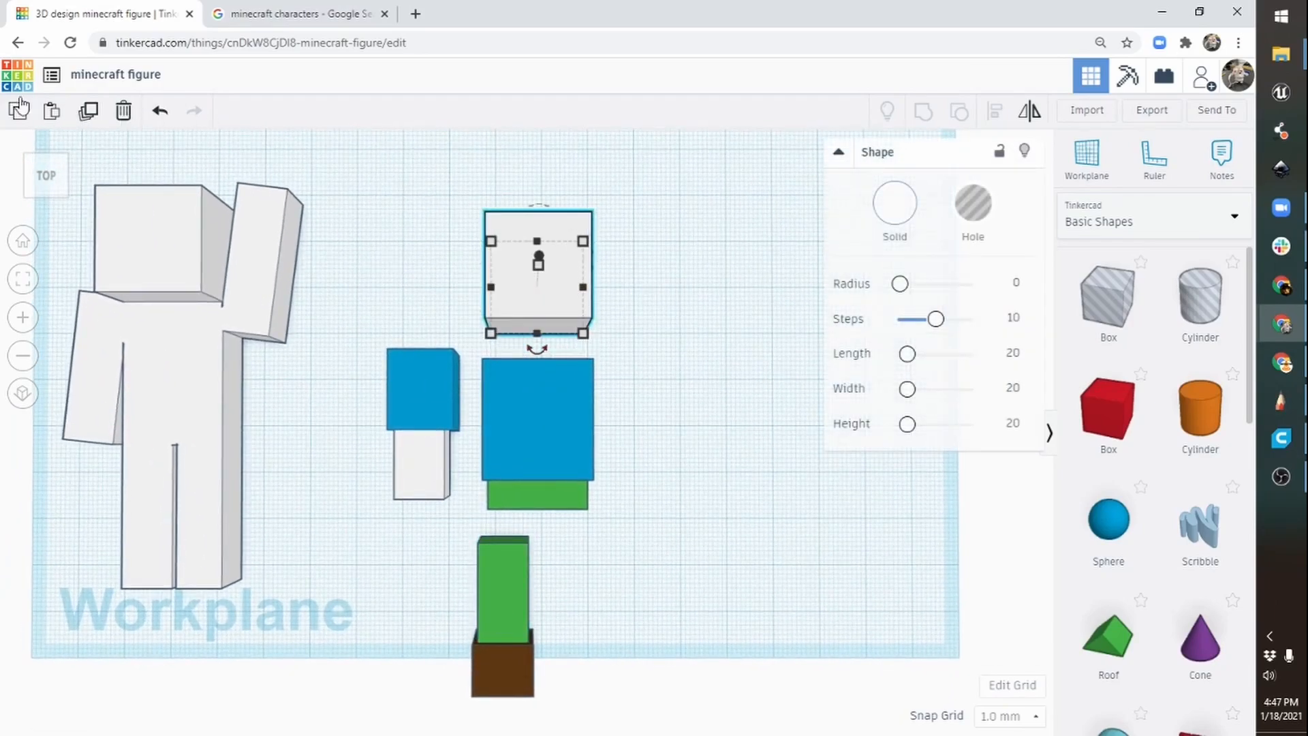
{"action": "left_click", "coordinate": [87, 111]}
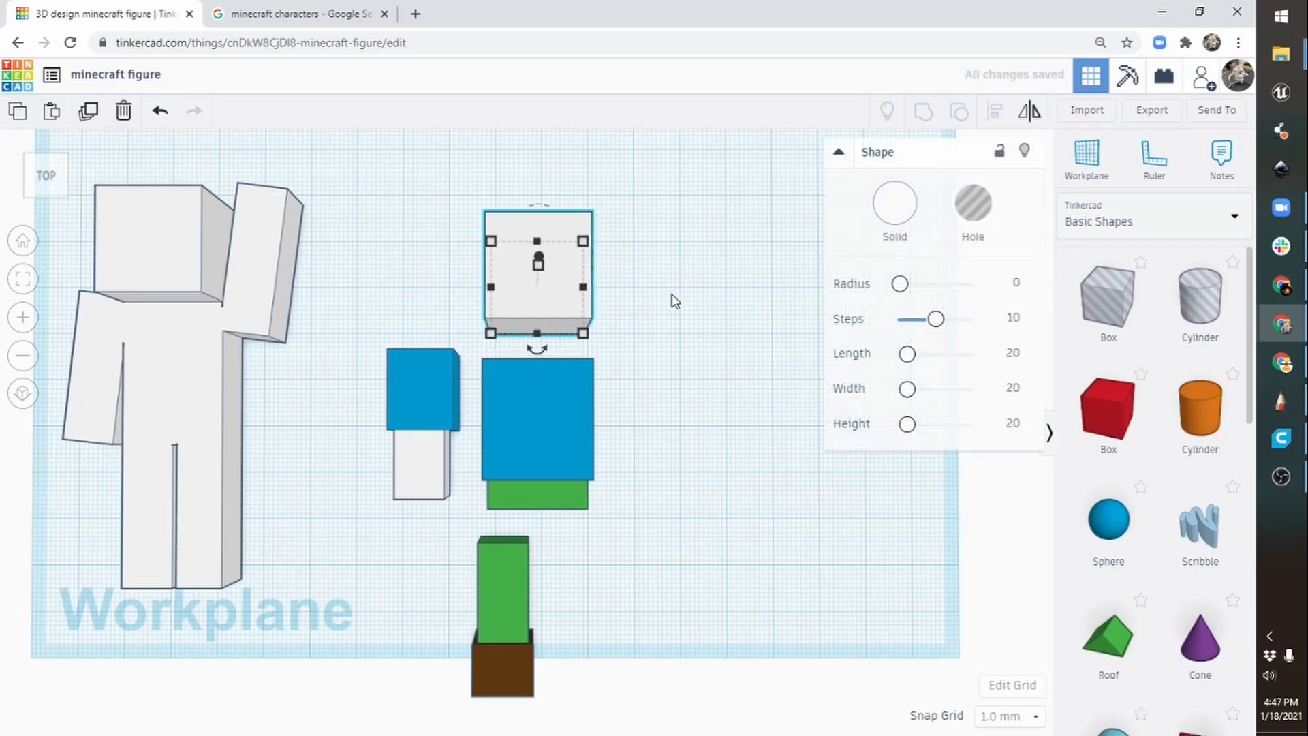
{"action": "right_click_drag", "start_coordinate": [675, 300], "coordinate": [429, 249]}
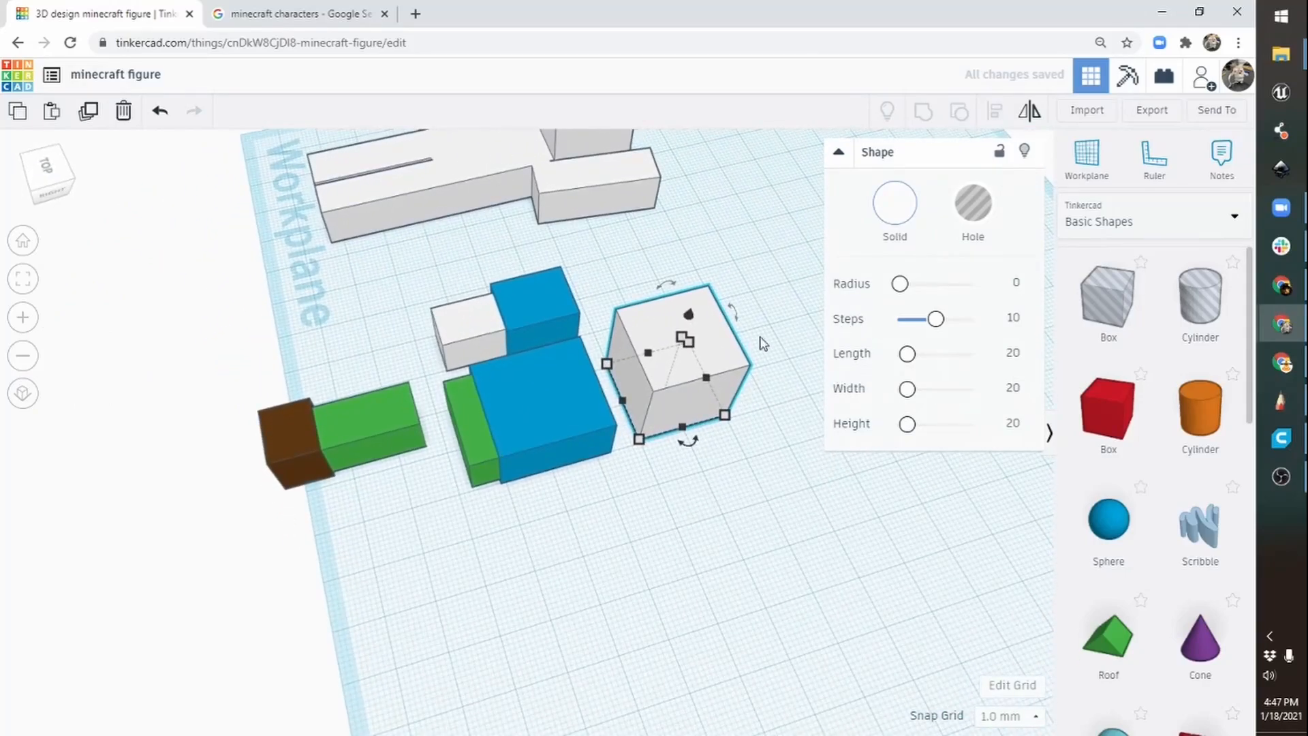
{"action": "middle_click_drag", "start_coordinate": [763, 343], "coordinate": [596, 381]}
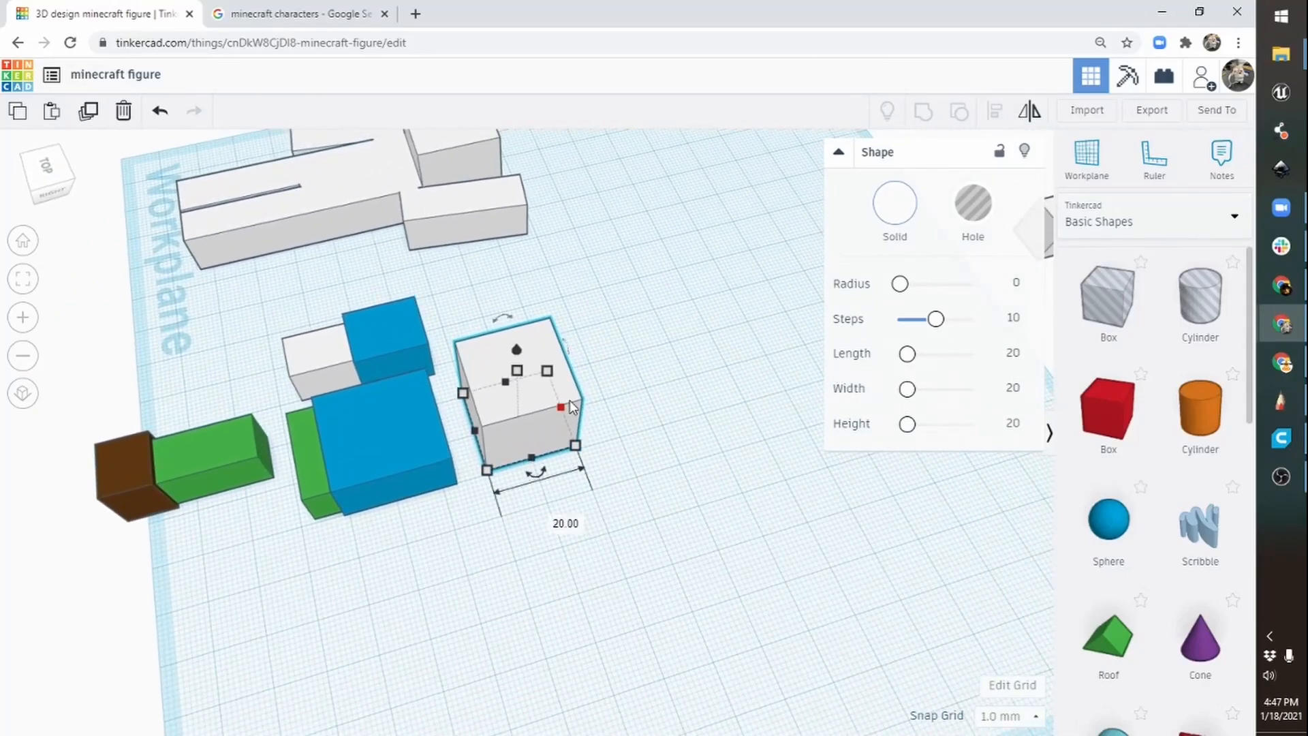
{"action": "key", "text": "Right"}
{"action": "key", "text": "Right"}
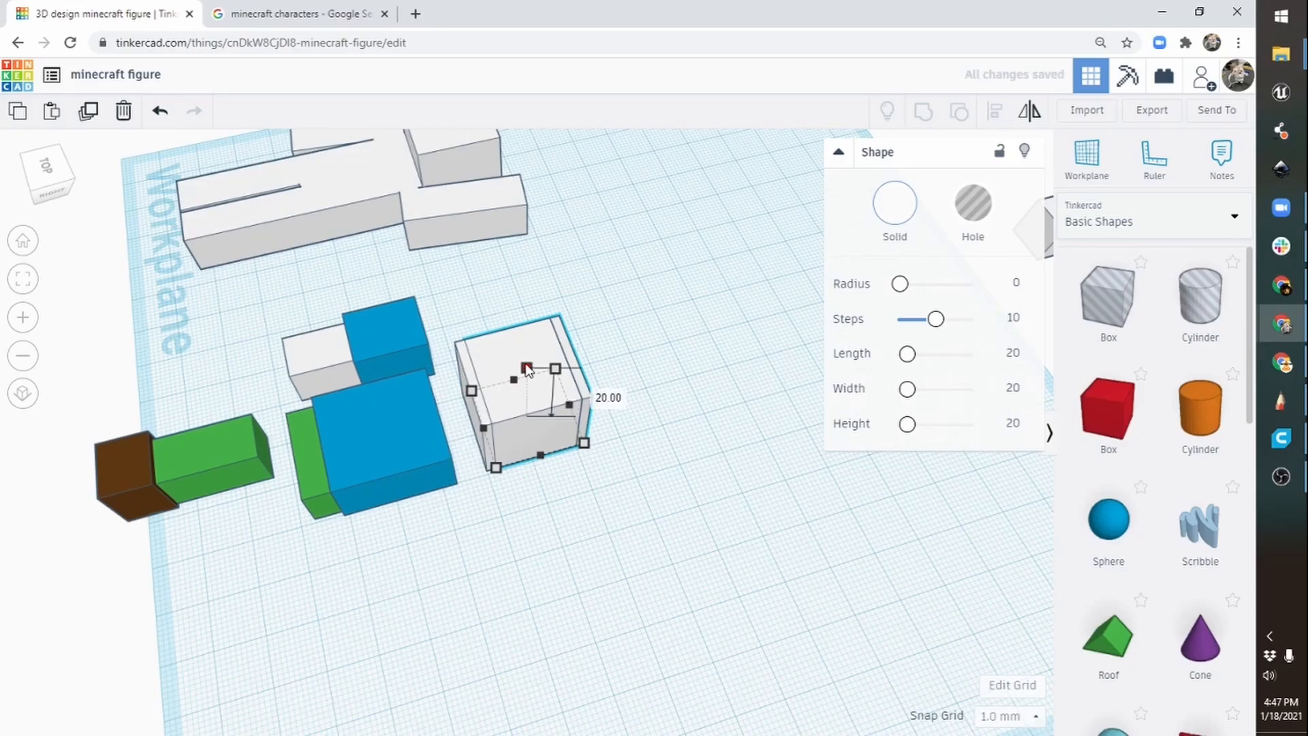
{"action": "left_click_drag", "start_coordinate": [527, 368], "coordinate": [530, 365]}
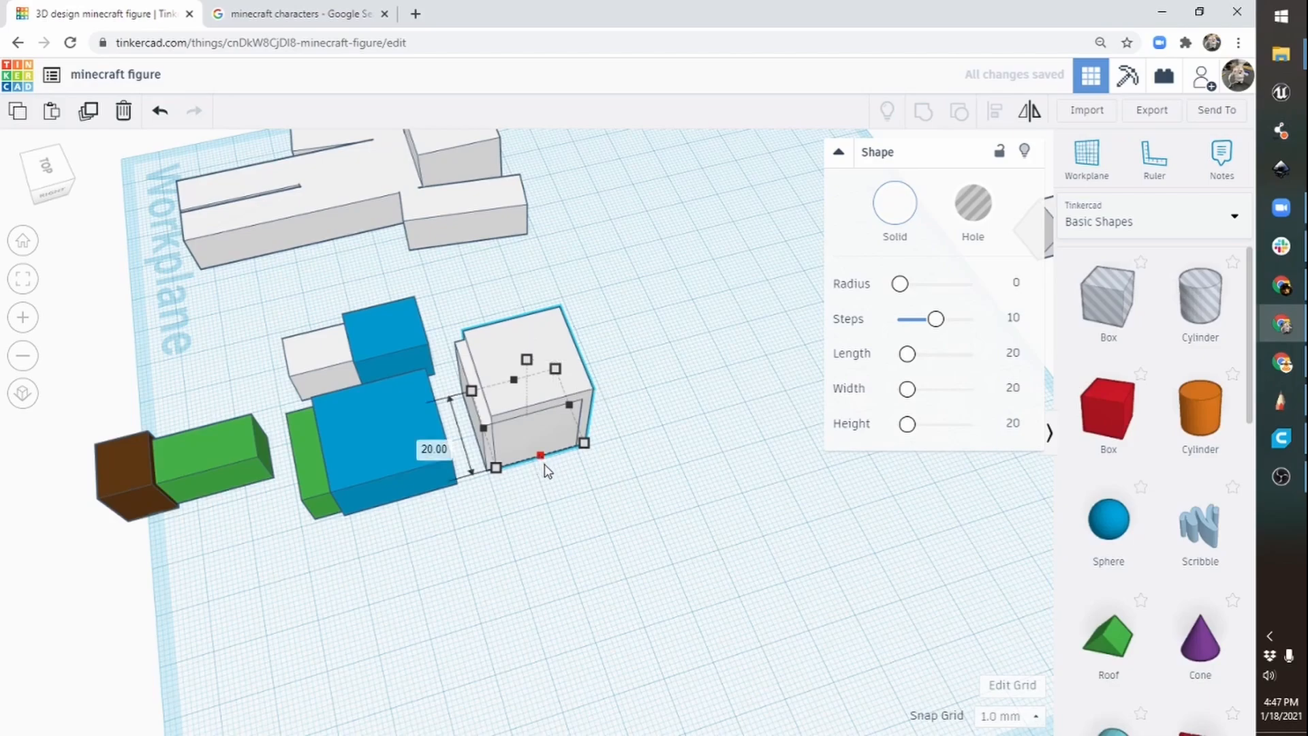
{"action": "right_click_drag", "start_coordinate": [547, 476], "coordinate": [598, 422]}
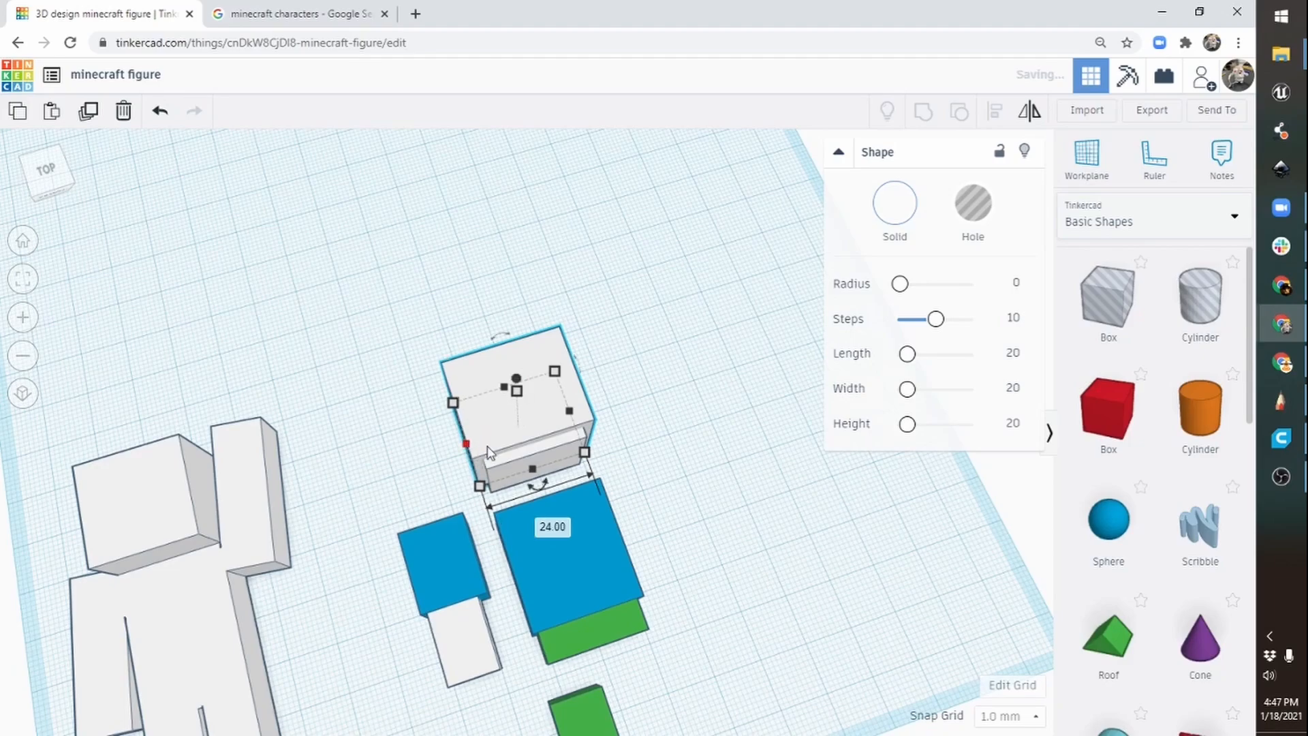
{"action": "right_click_drag", "start_coordinate": [671, 430], "coordinate": [608, 342]}
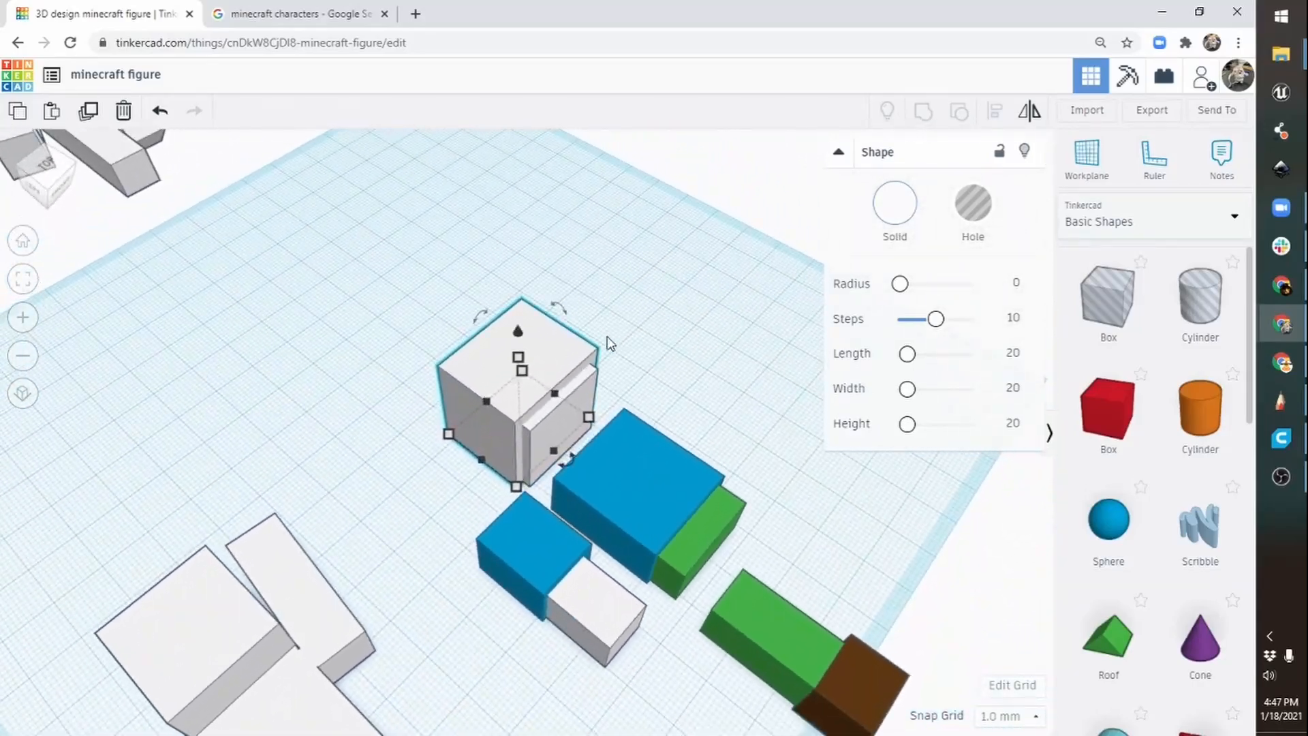
Color the cap box around the head dark orange.
{"action": "left_click", "coordinate": [898, 202]}
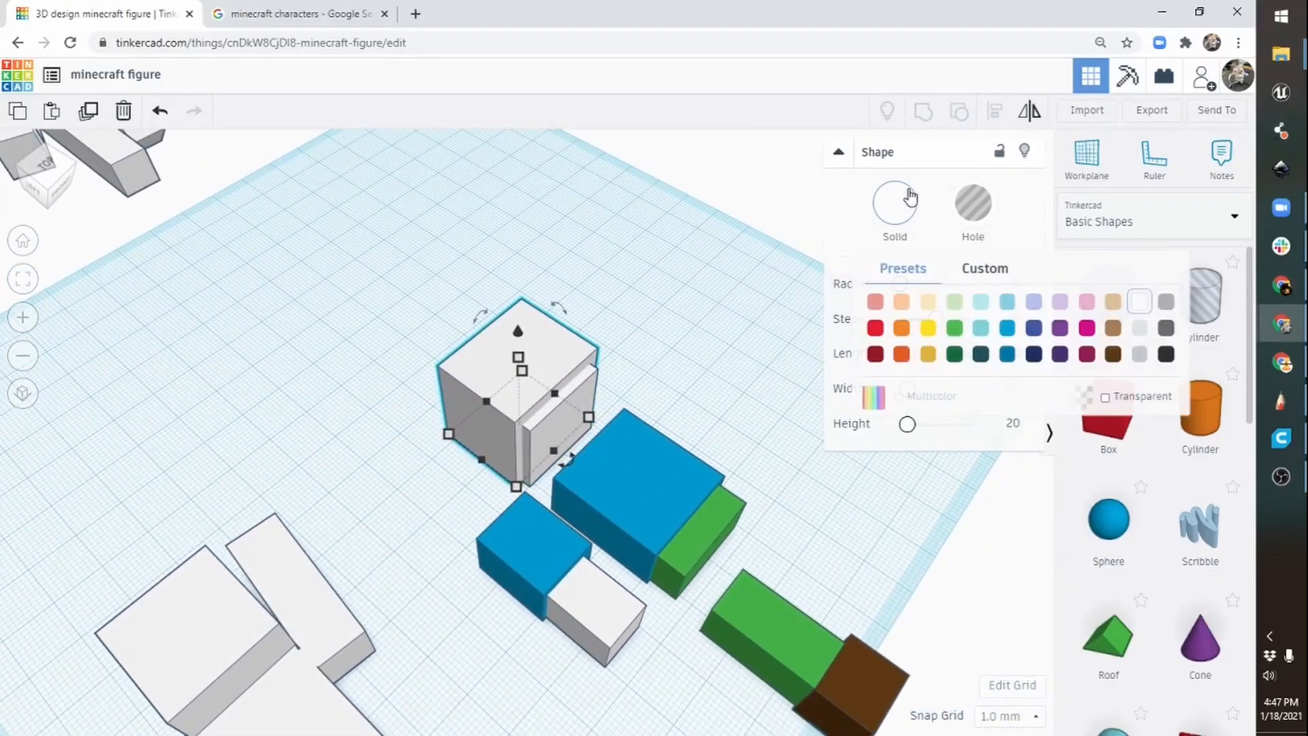
{"action": "left_click", "coordinate": [901, 353]}
{"action": "right_click_drag", "start_coordinate": [689, 346], "coordinate": [570, 428]}
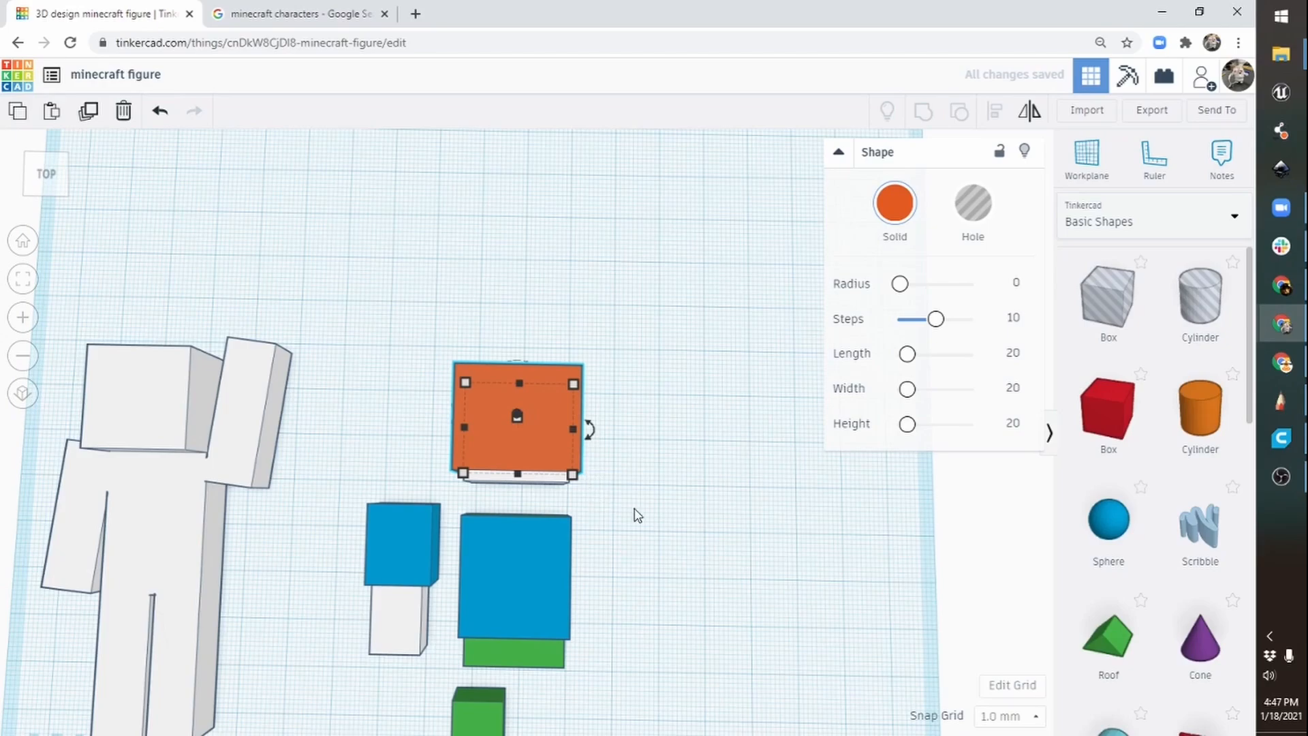
Place a hole box over the face part of the cap, raise it 8 mm and widen it past the head's side.
{"action": "right_click_drag", "start_coordinate": [637, 516], "coordinate": [895, 407]}
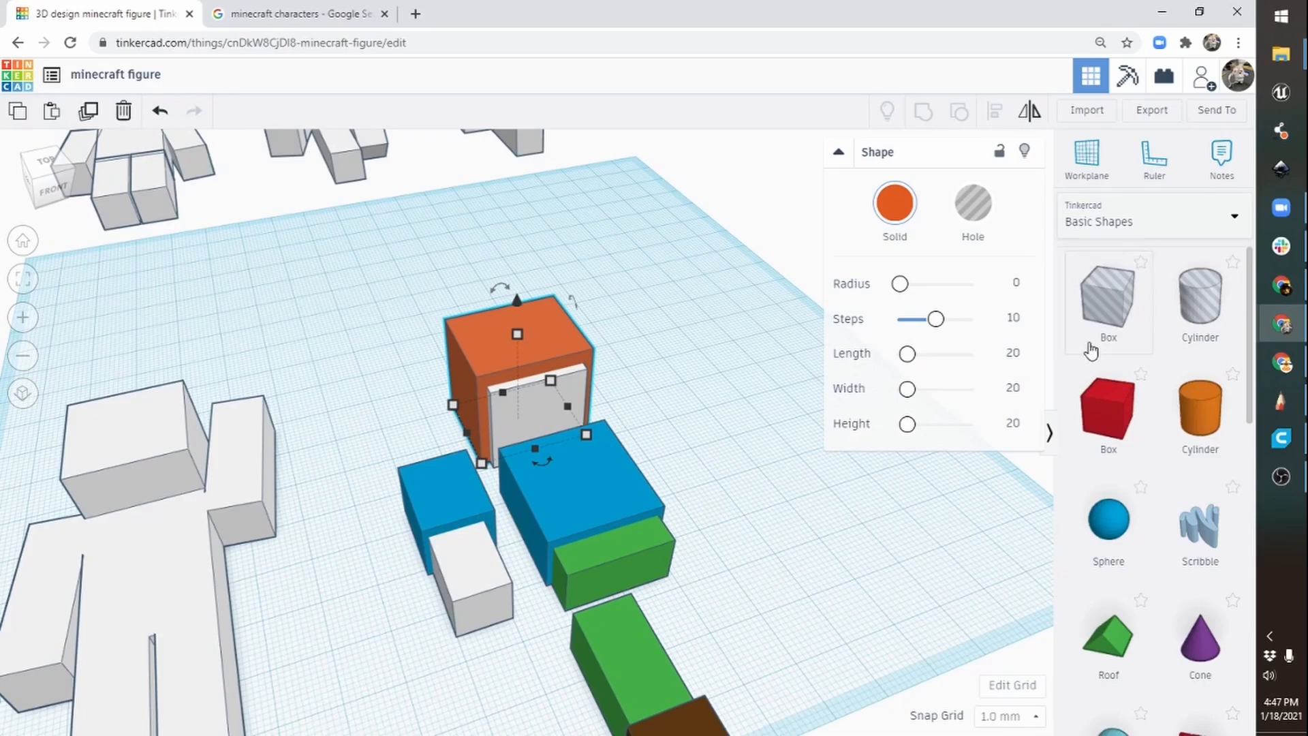
{"action": "left_click_drag", "start_coordinate": [1073, 287], "coordinate": [489, 445]}
{"action": "right_click_drag", "start_coordinate": [329, 557], "coordinate": [460, 417]}
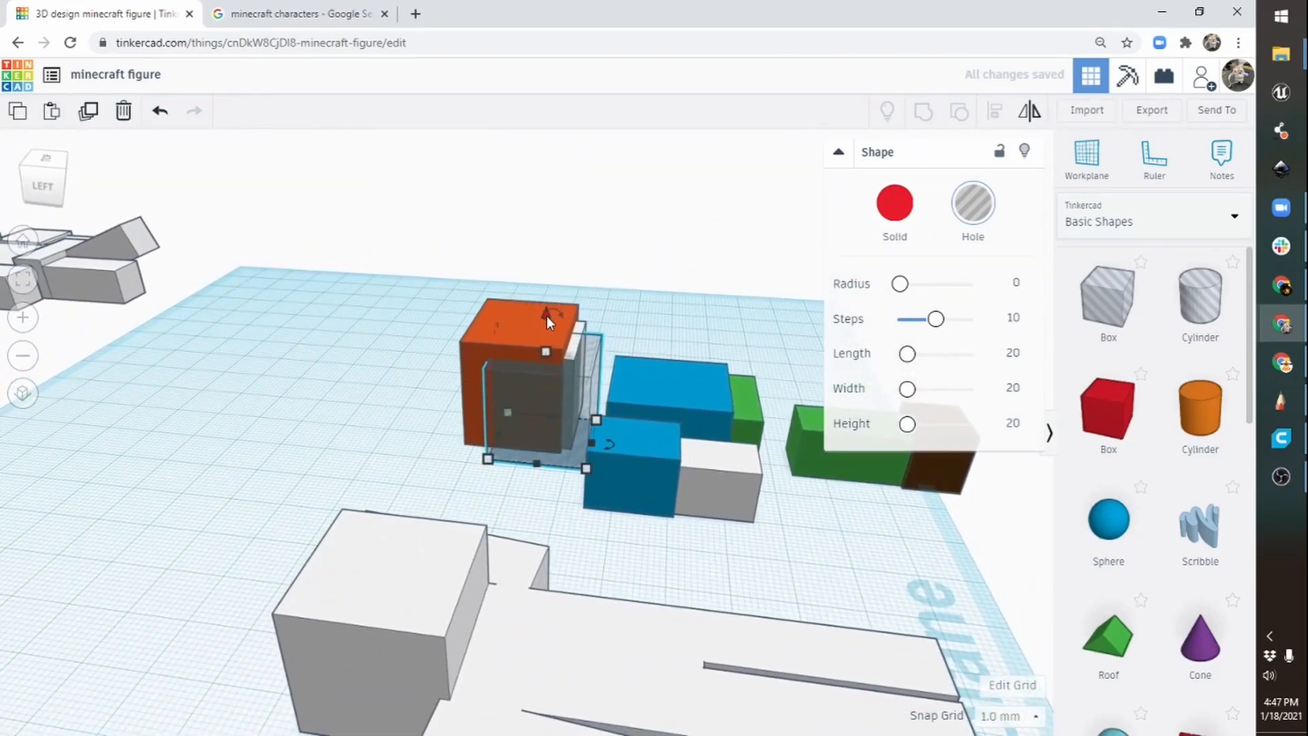
{"action": "left_click_drag", "start_coordinate": [547, 316], "coordinate": [557, 284]}
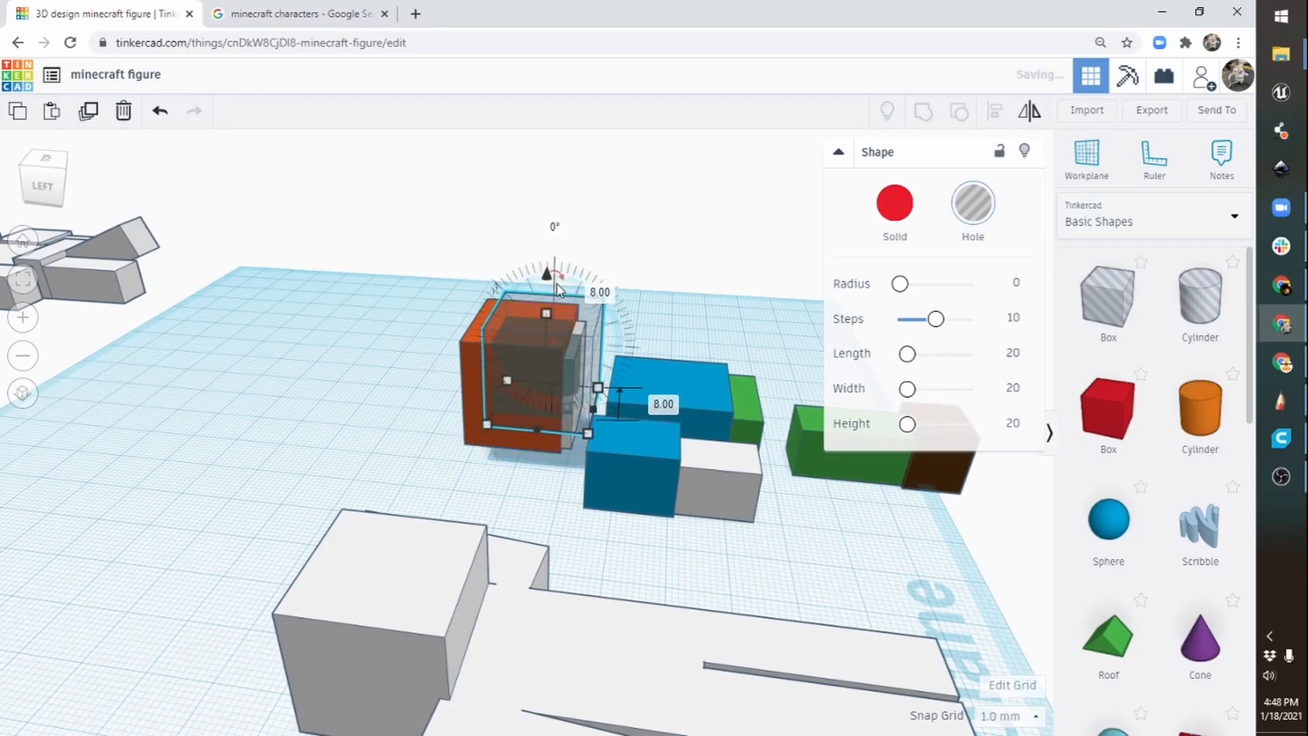
{"action": "right_click_drag", "start_coordinate": [704, 278], "coordinate": [584, 400]}
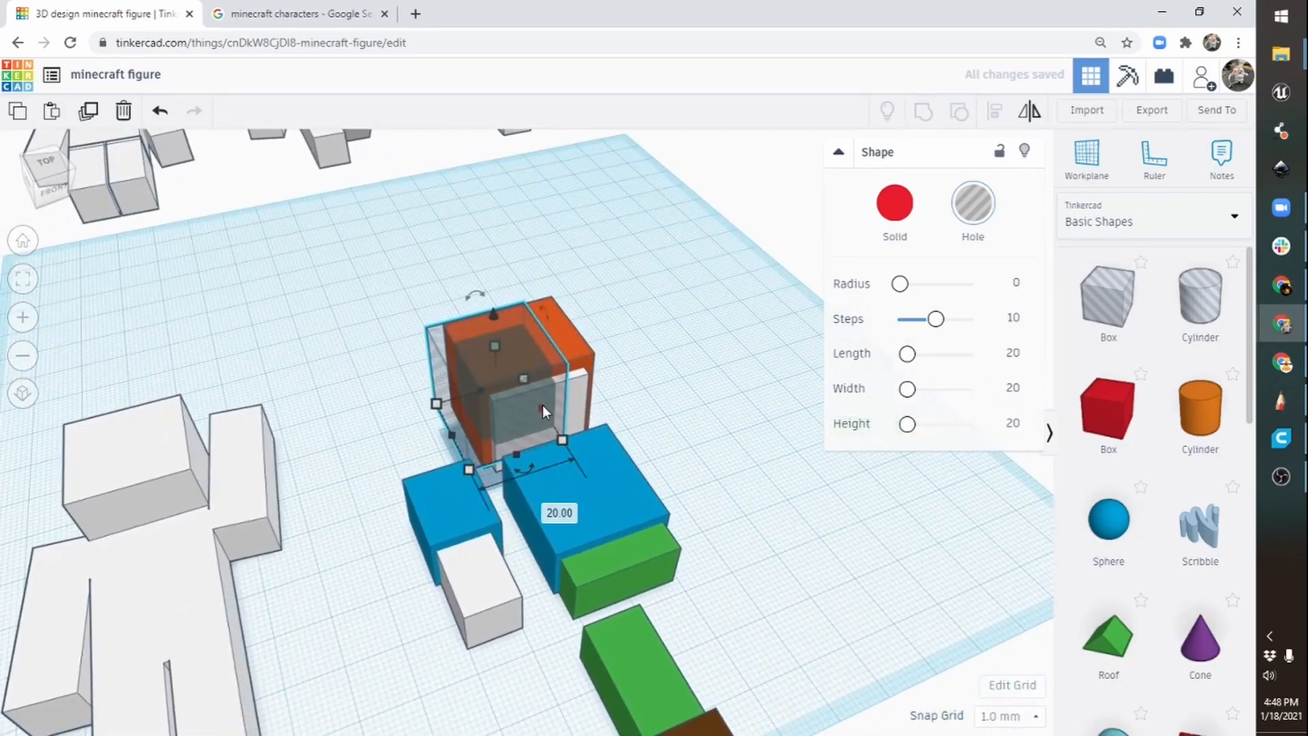
{"action": "left_click_drag", "start_coordinate": [542, 407], "coordinate": [624, 391]}
Group the hole box with the orange cap box to cut the face opening out of the cap.
{"action": "right_click_drag", "start_coordinate": [714, 360], "coordinate": [620, 312]}
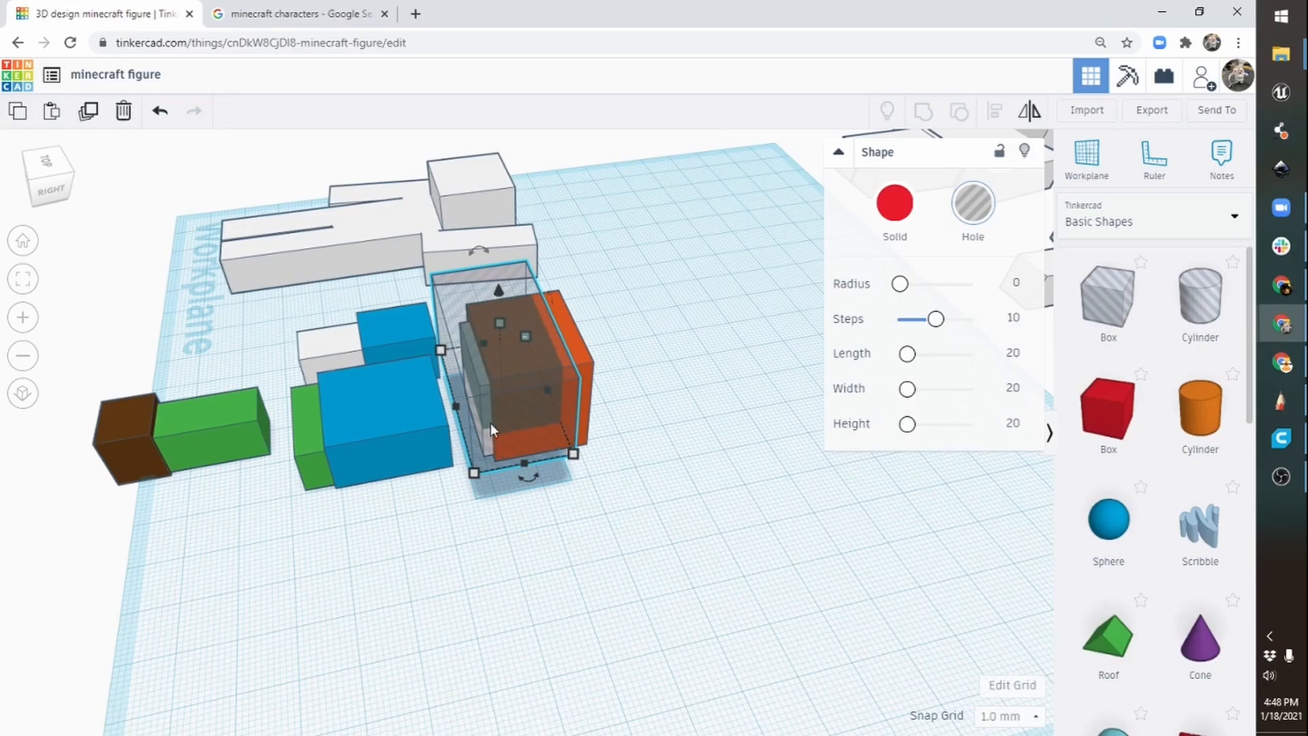
{"action": "right_click_drag", "start_coordinate": [668, 479], "coordinate": [466, 290]}
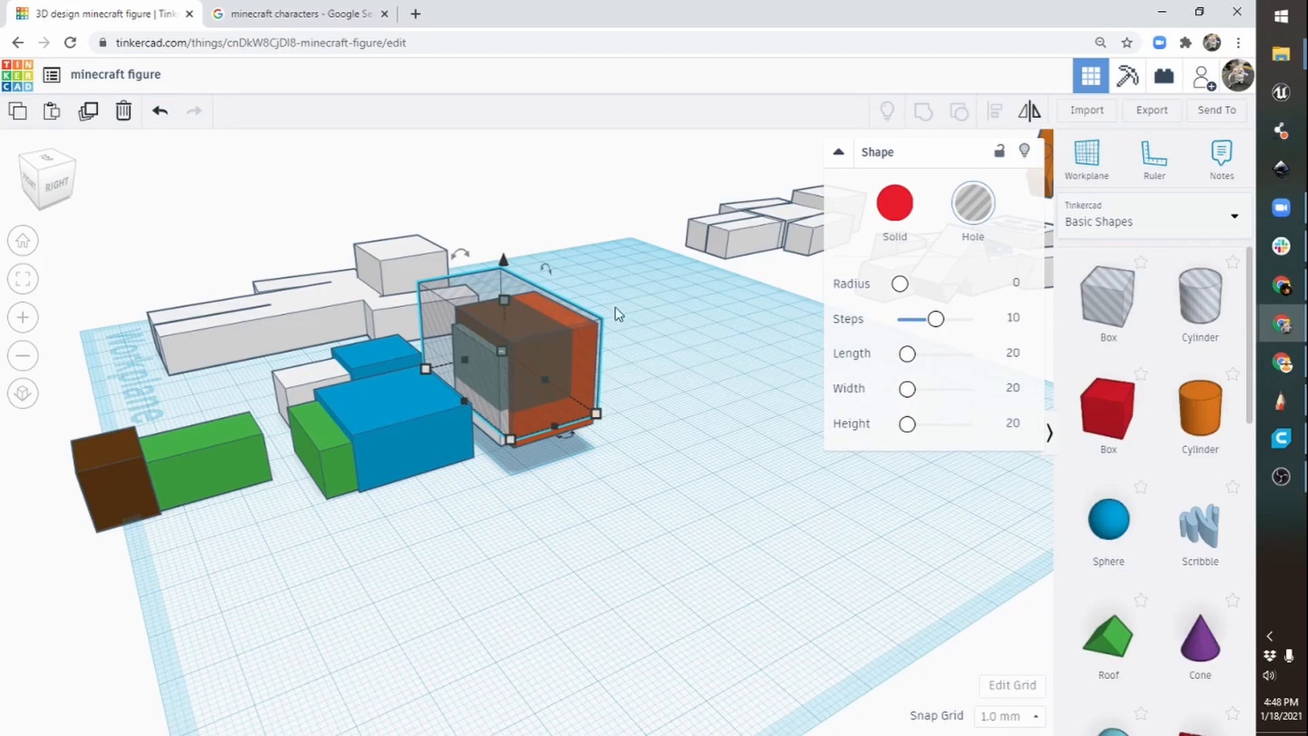
{"action": "right_click_drag", "start_coordinate": [693, 384], "coordinate": [617, 495]}
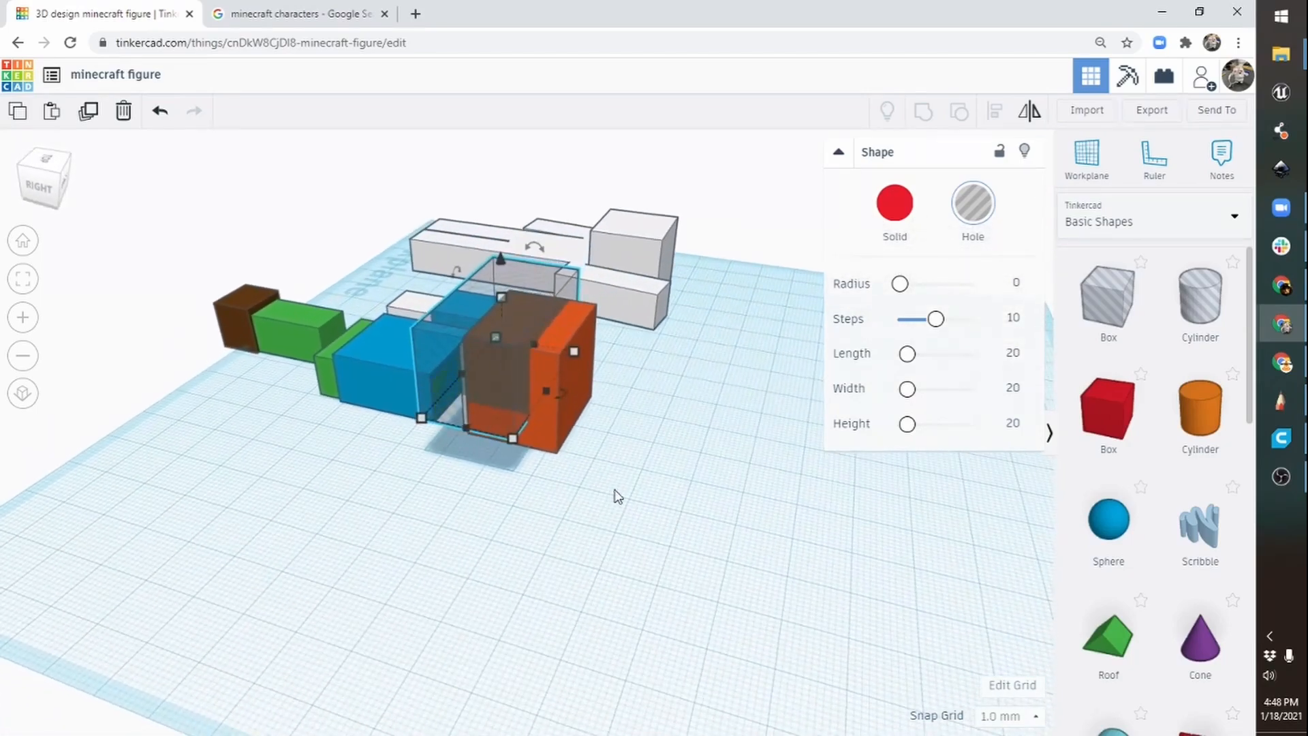
{"action": "left_click", "coordinate": [590, 394], "text": "shift"}
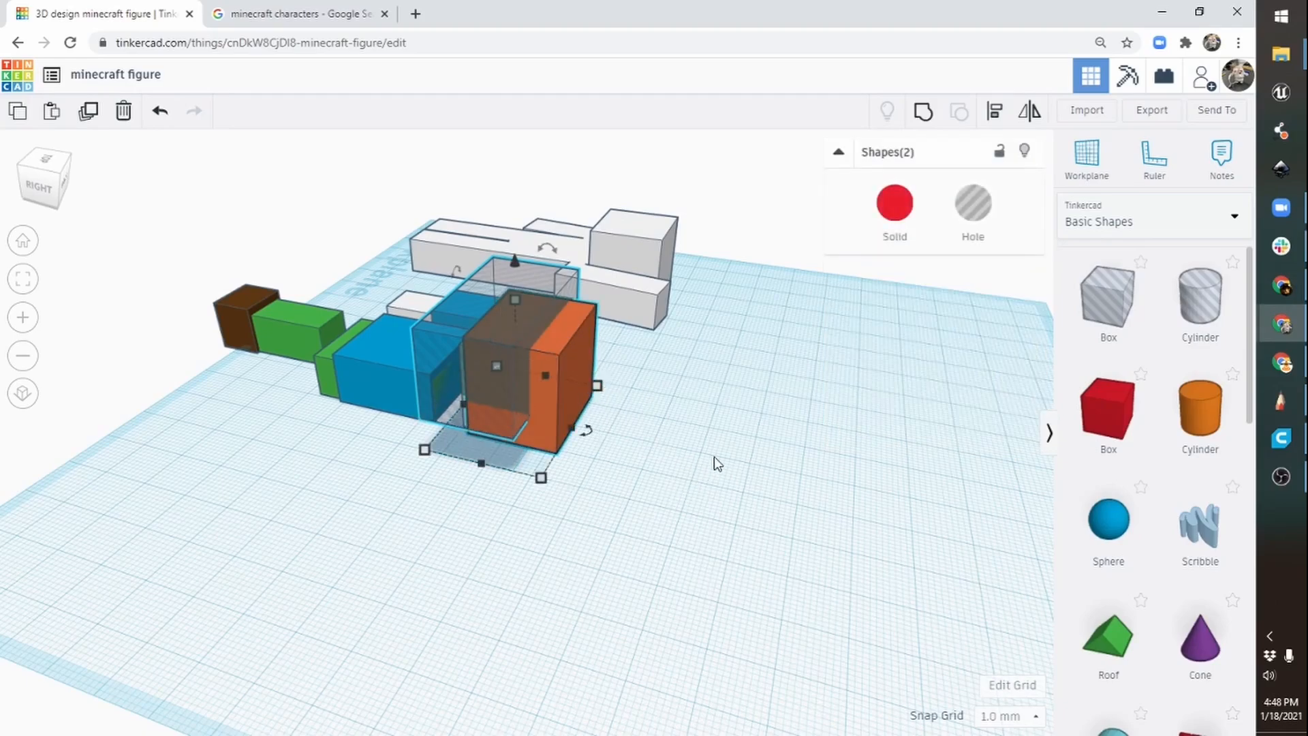
{"action": "left_click", "coordinate": [924, 118]}
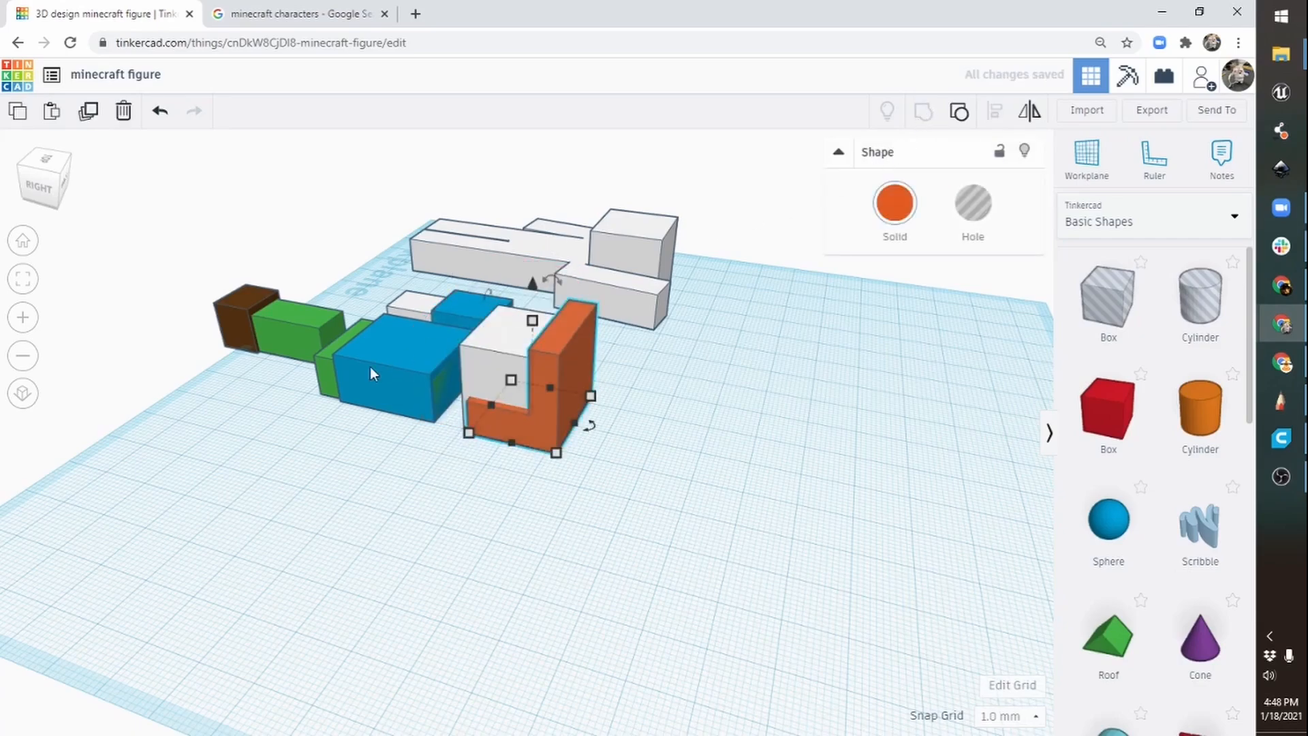
Examine the cut cap around the head and the faces of the finished figures beyond the workplane.
{"action": "right_click_drag", "start_coordinate": [370, 374], "coordinate": [540, 343]}
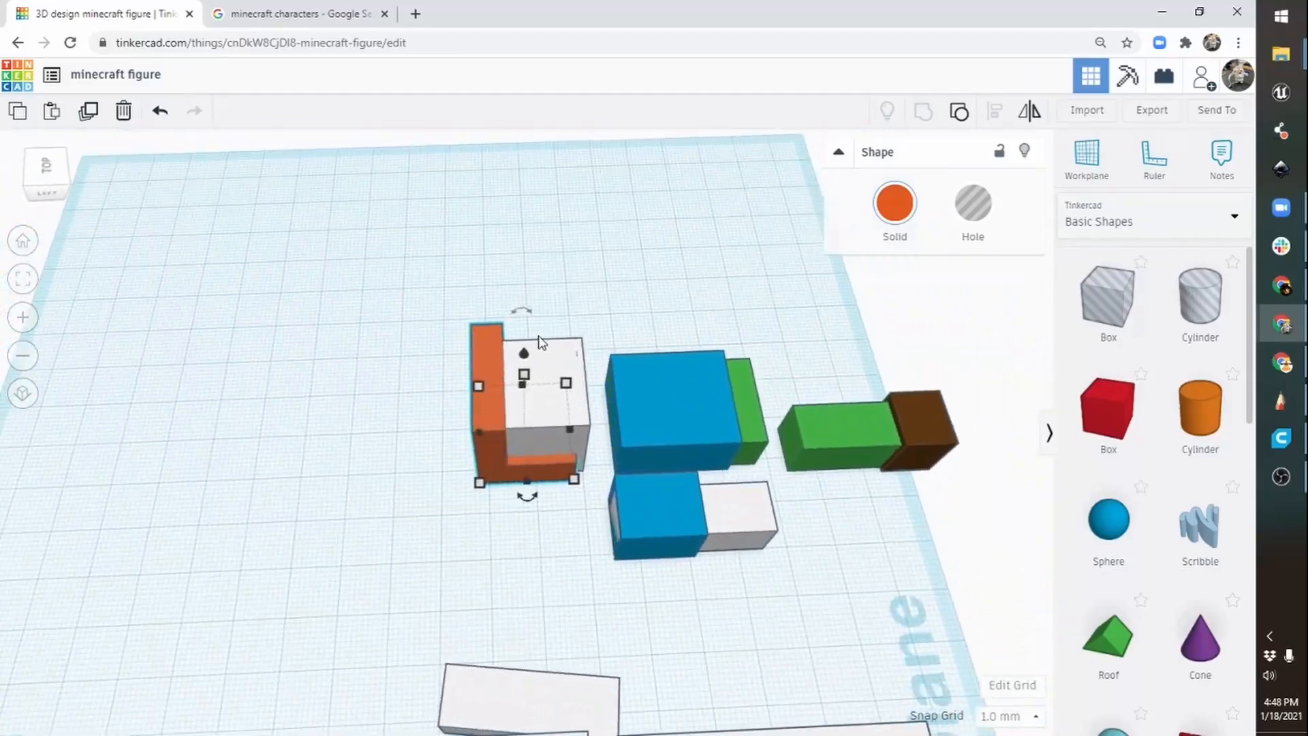
{"action": "right_click_drag", "start_coordinate": [778, 450], "coordinate": [321, 405]}
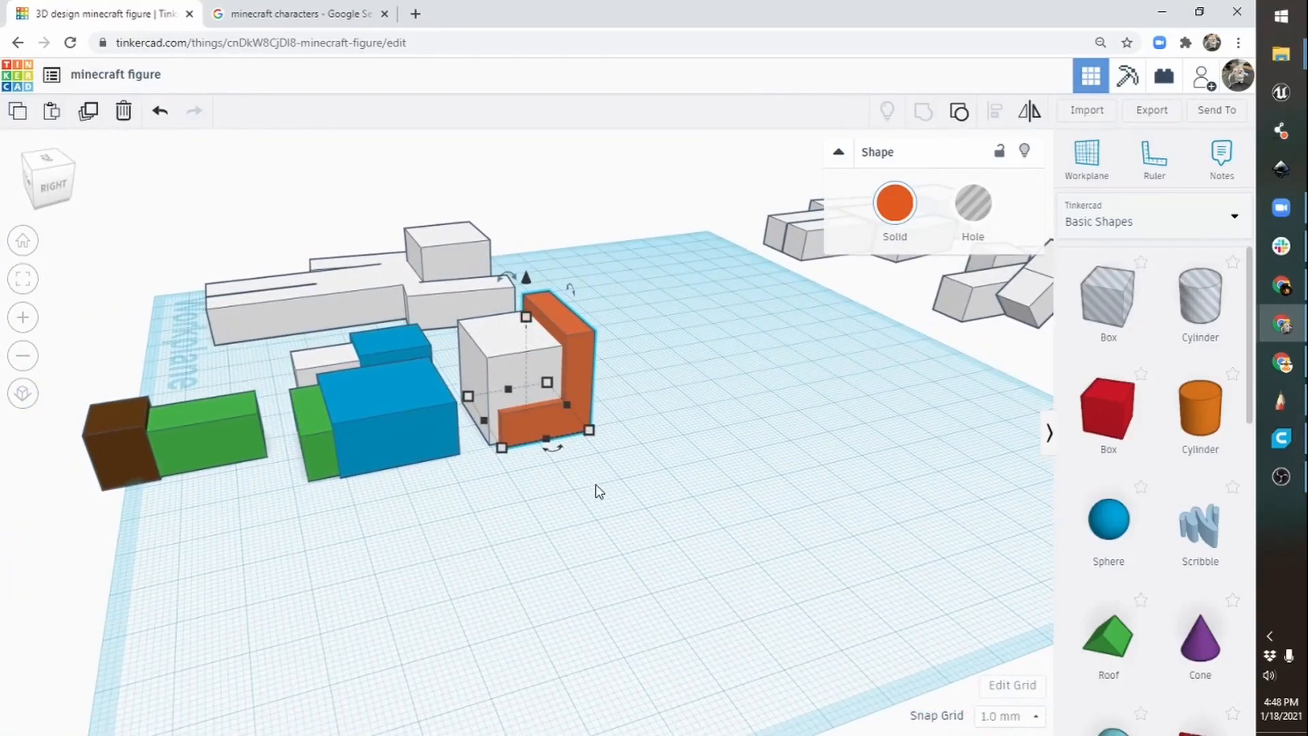
{"action": "right_click_drag", "start_coordinate": [514, 463], "coordinate": [715, 582]}
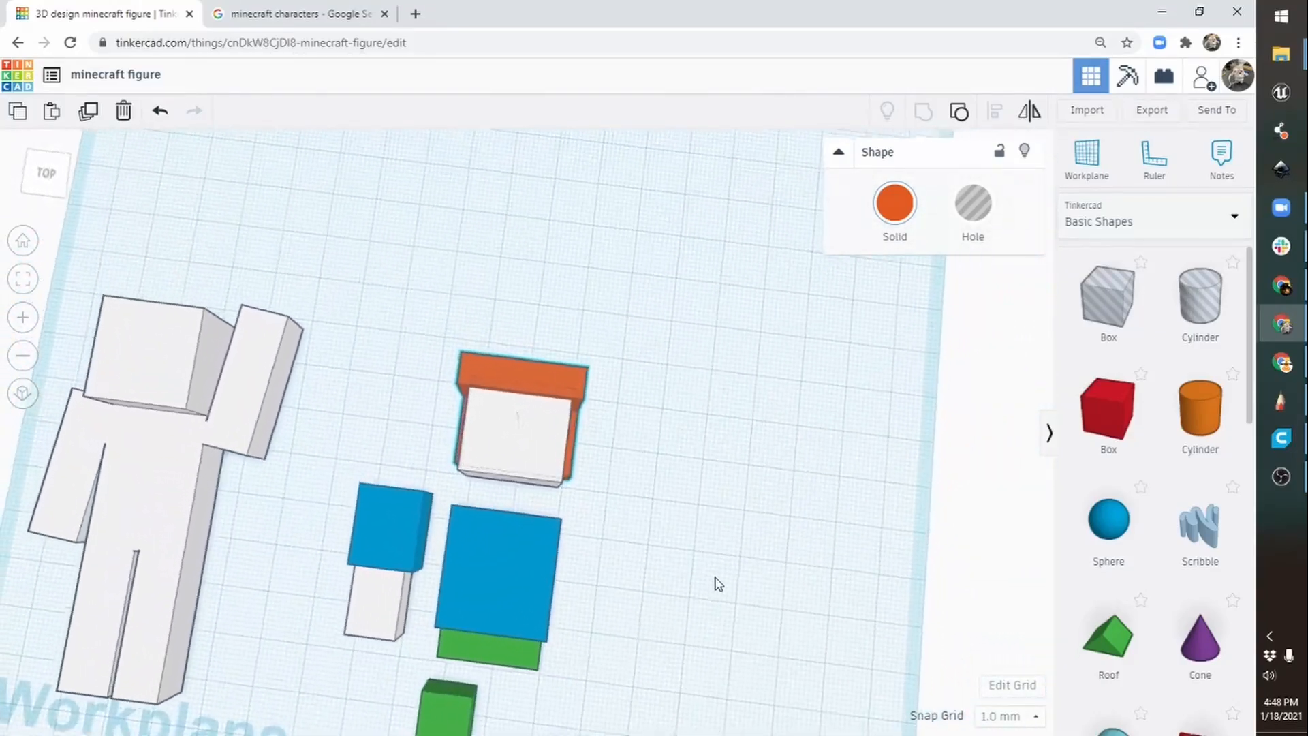
{"action": "middle_click_drag", "start_coordinate": [784, 344], "coordinate": [551, 537]}
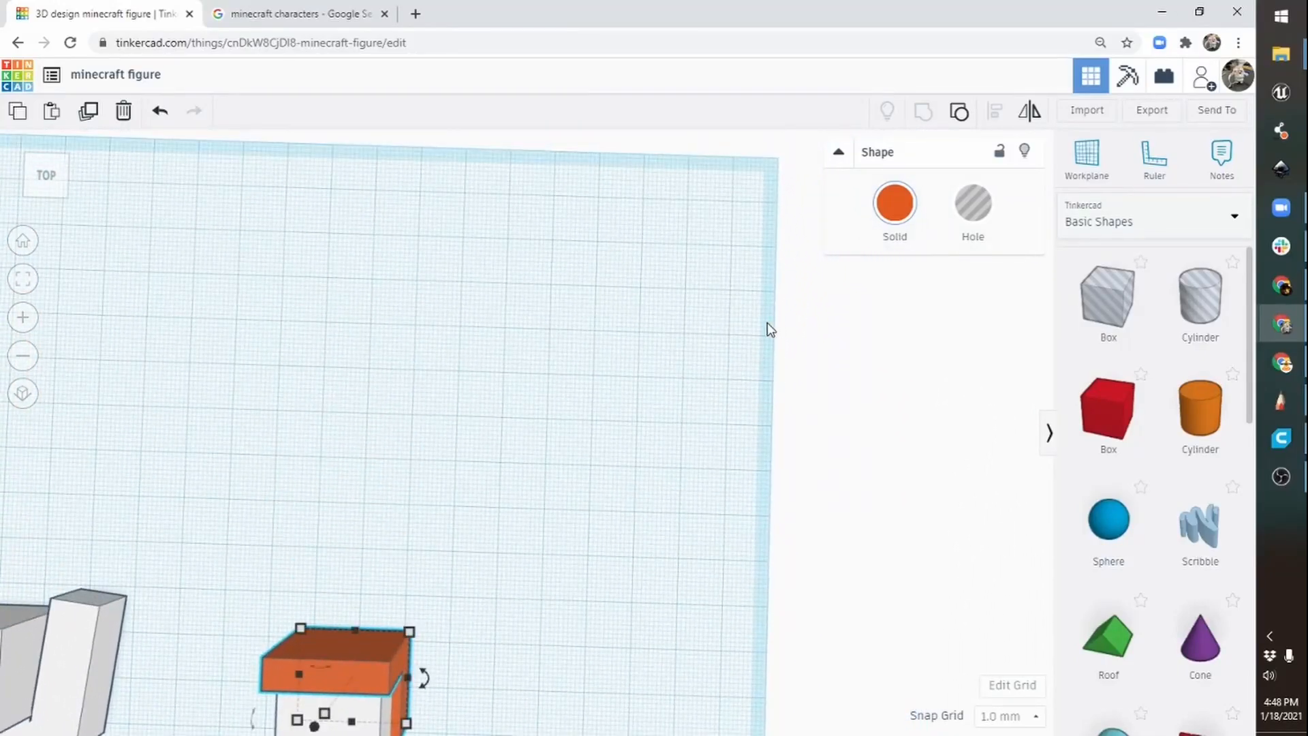
{"action": "middle_click_drag", "start_coordinate": [732, 249], "coordinate": [520, 648]}
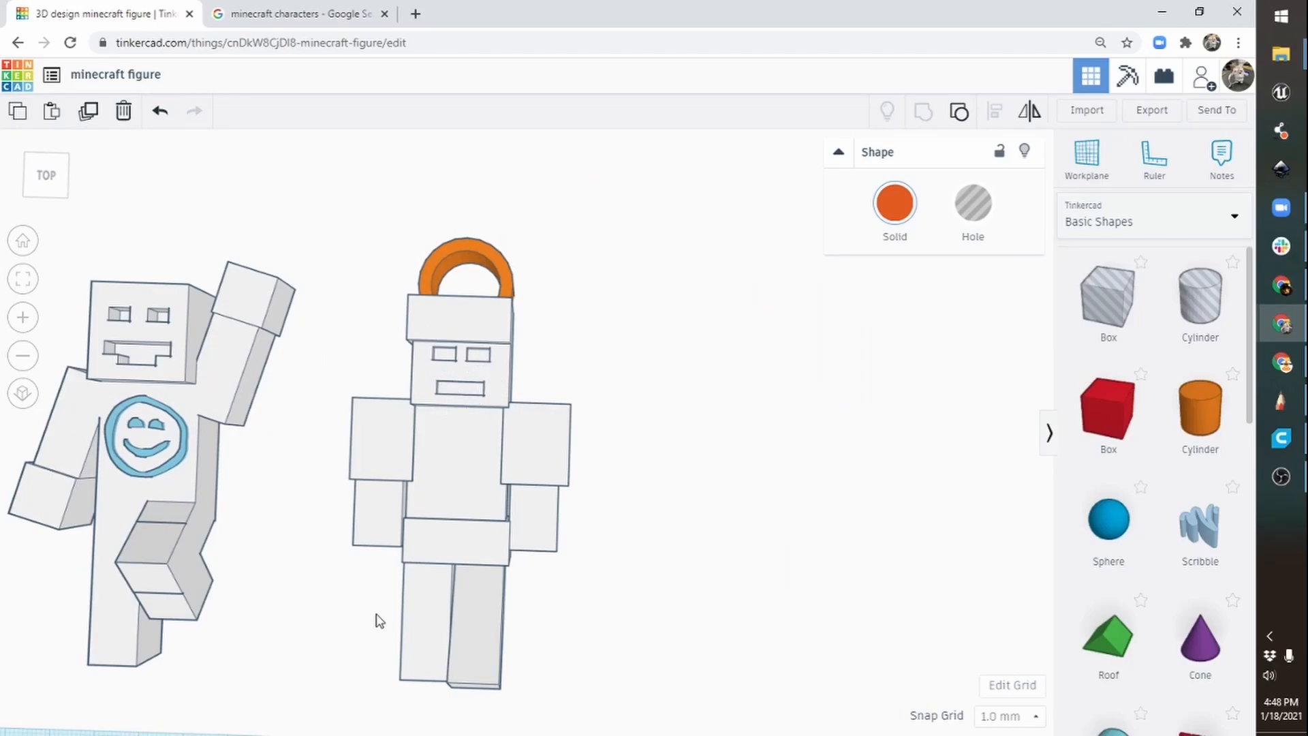
{"action": "right_click_drag", "start_coordinate": [546, 502], "coordinate": [430, 608]}
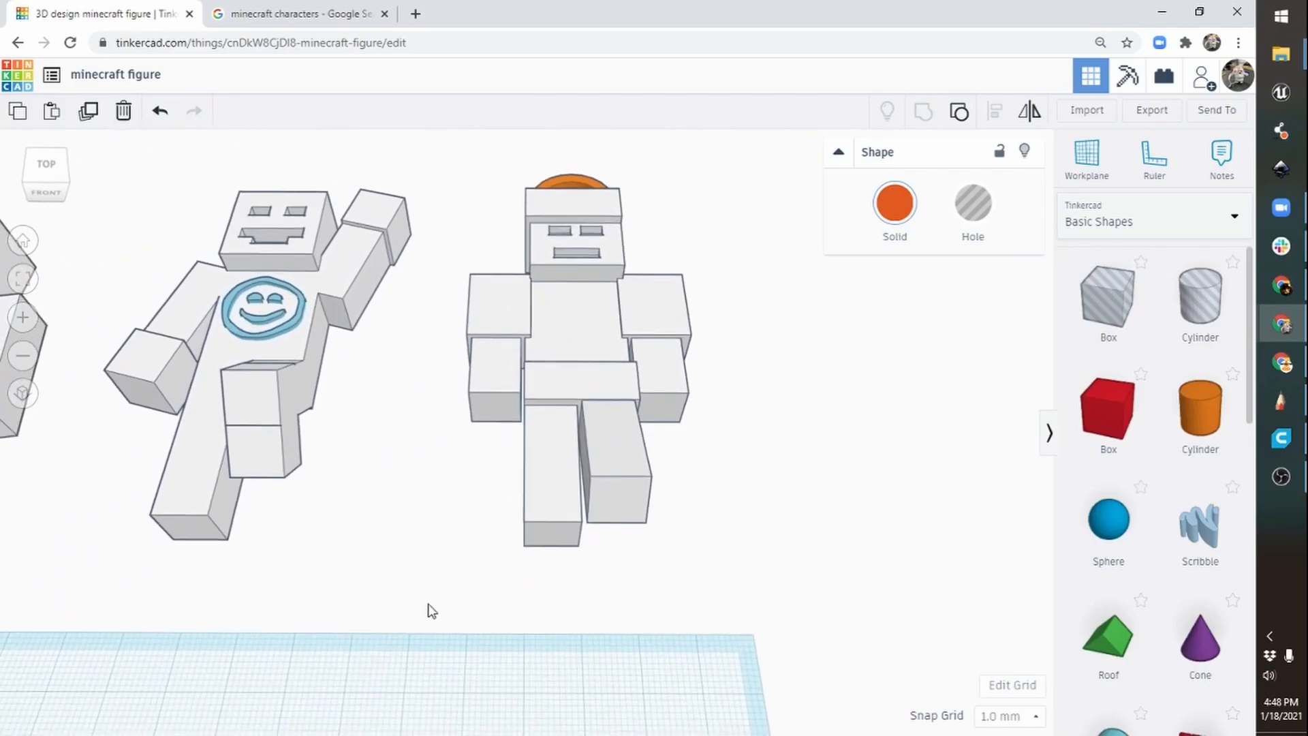
{"action": "middle_click_drag", "start_coordinate": [383, 724], "coordinate": [712, 272]}
{"action": "middle_click_drag", "start_coordinate": [688, 465], "coordinate": [803, 248]}
{"action": "right_click_drag", "start_coordinate": [709, 427], "coordinate": [689, 479]}
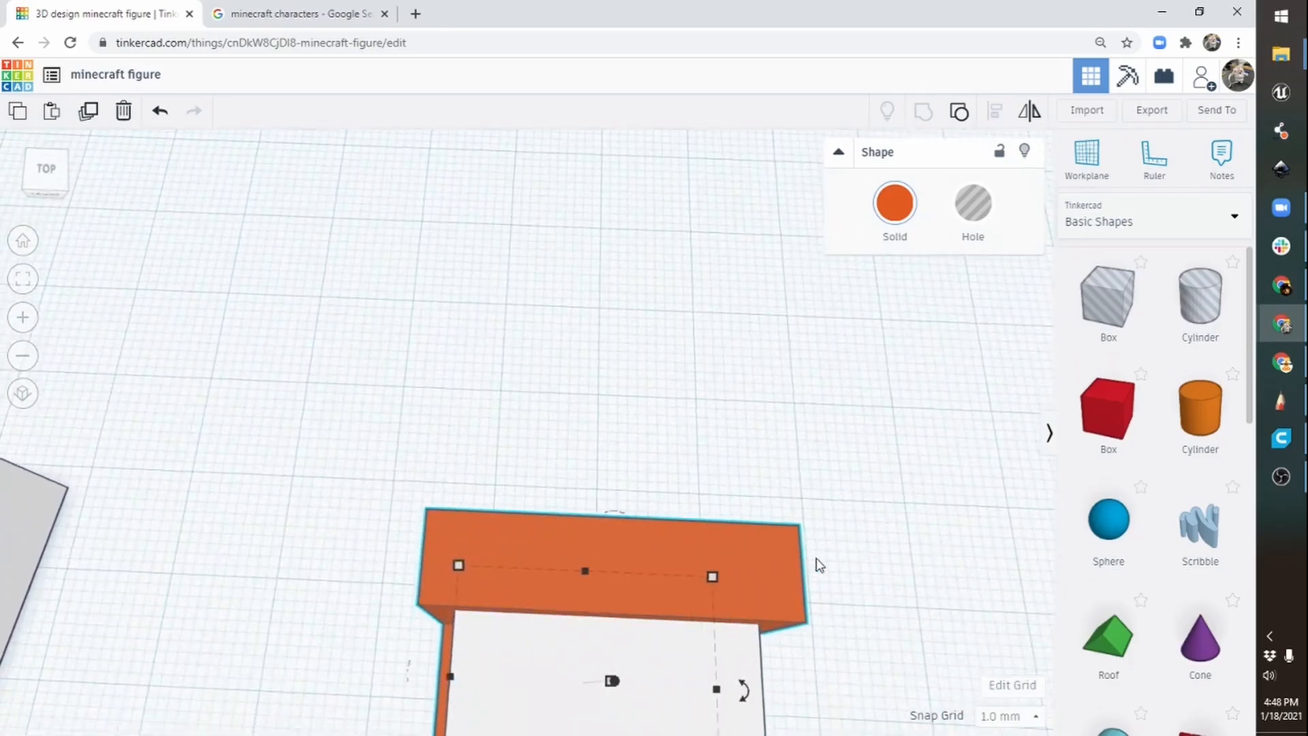
Add a hole box 7 mm wide on one side of the head's face, raised partly out of the surface, as an eye.
{"action": "right_click_drag", "start_coordinate": [819, 565], "coordinate": [452, 412]}
{"action": "left_click_drag", "start_coordinate": [1108, 296], "coordinate": [786, 459]}
{"action": "left_click_drag", "start_coordinate": [688, 563], "coordinate": [382, 481]}
{"action": "right_click_drag", "start_coordinate": [666, 520], "coordinate": [799, 606]}
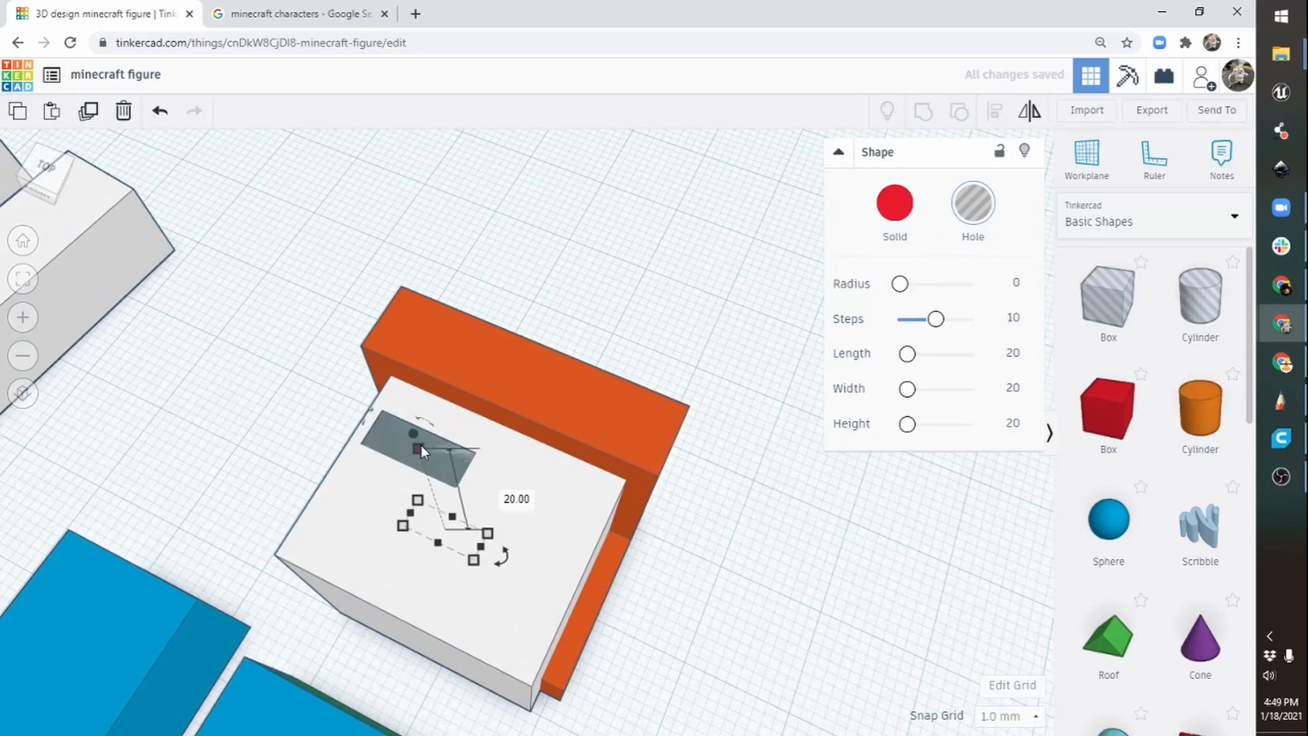
{"action": "left_click_drag", "start_coordinate": [413, 433], "coordinate": [316, 281]}
{"action": "left_click_drag", "start_coordinate": [465, 469], "coordinate": [455, 471]}
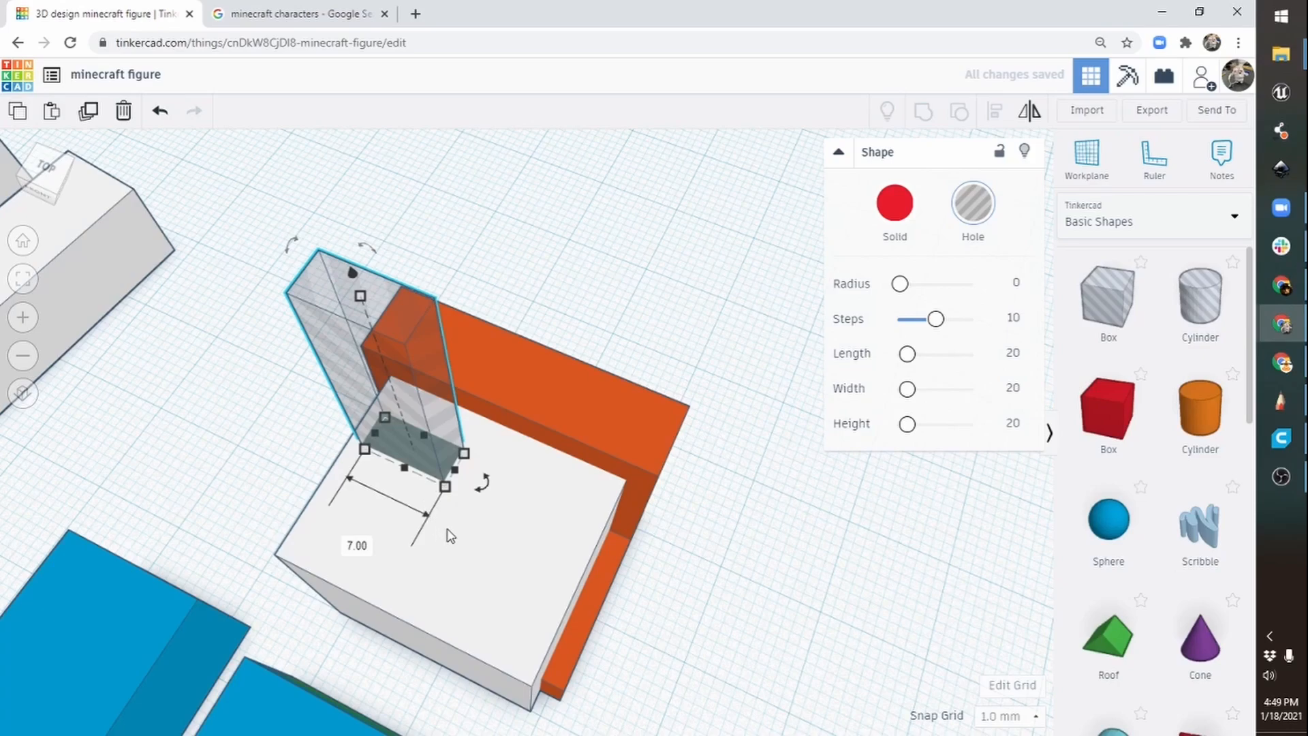
{"action": "key", "text": "Right"}
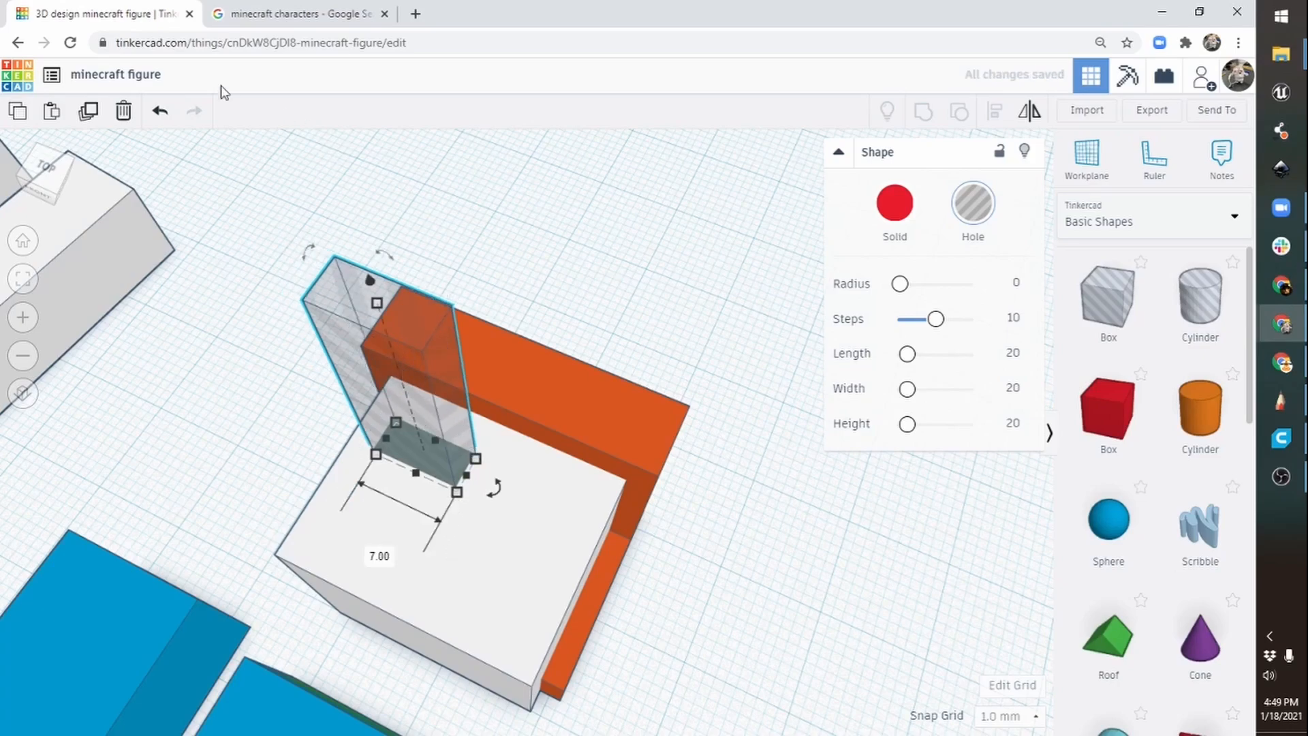
Duplicate the eye hole and shift the copy across the face to form the second eye.
{"action": "left_click", "coordinate": [89, 114]}
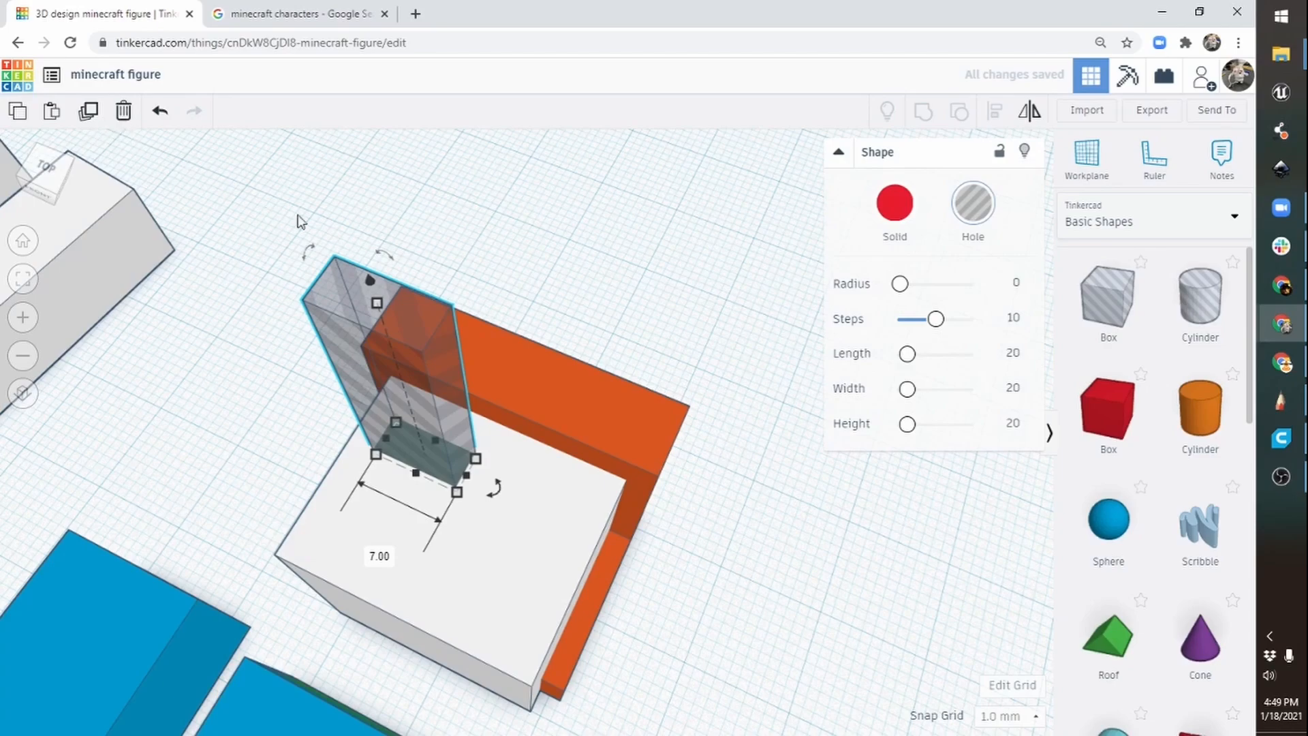
{"action": "key", "text": "Right"}
{"action": "key", "text": "Right"}
{"action": "key", "text": "Right"}
{"action": "key", "text": "Right"}
{"action": "key", "text": "Right"}
{"action": "key", "text": "Right"}
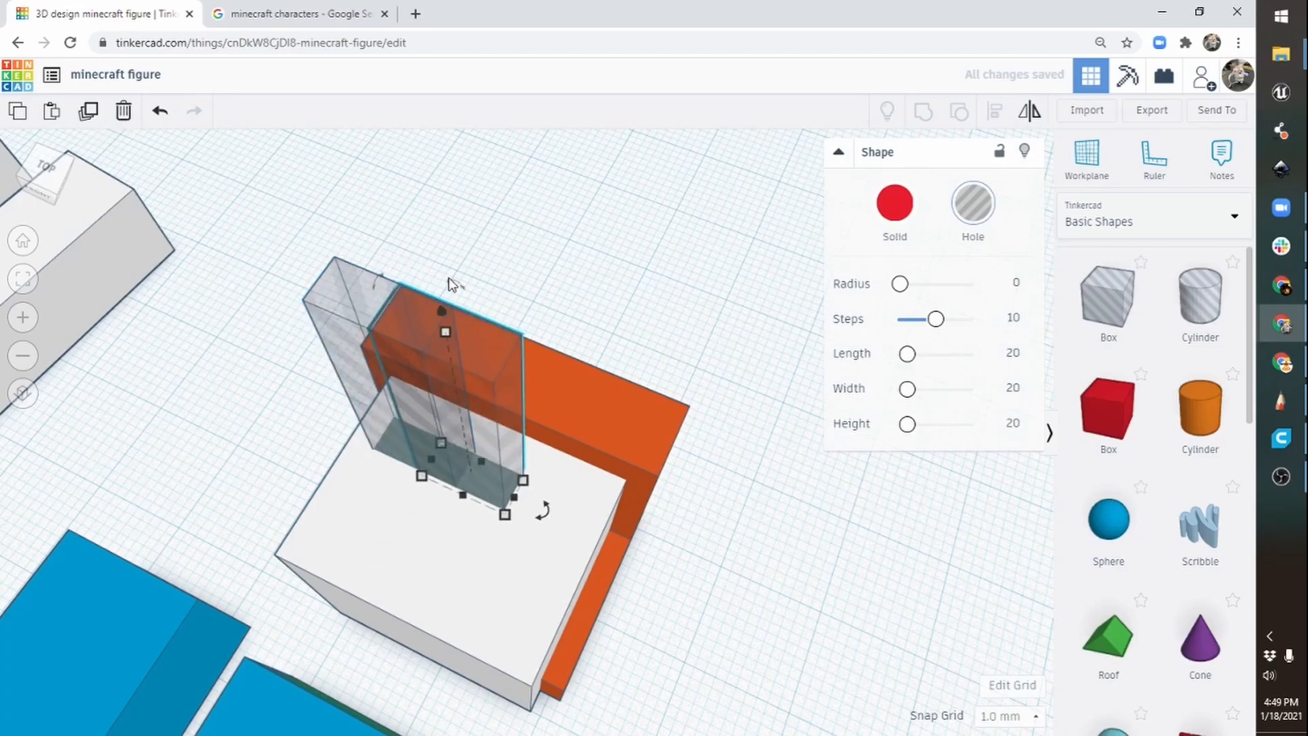
{"action": "key", "text": "Right"}
{"action": "key", "text": "Right"}
{"action": "key", "text": "Right"}
{"action": "key", "text": "Right"}
{"action": "key", "text": "Right"}
{"action": "key", "text": "Right"}
{"action": "key", "text": "Right"}
{"action": "key", "text": "Right"}
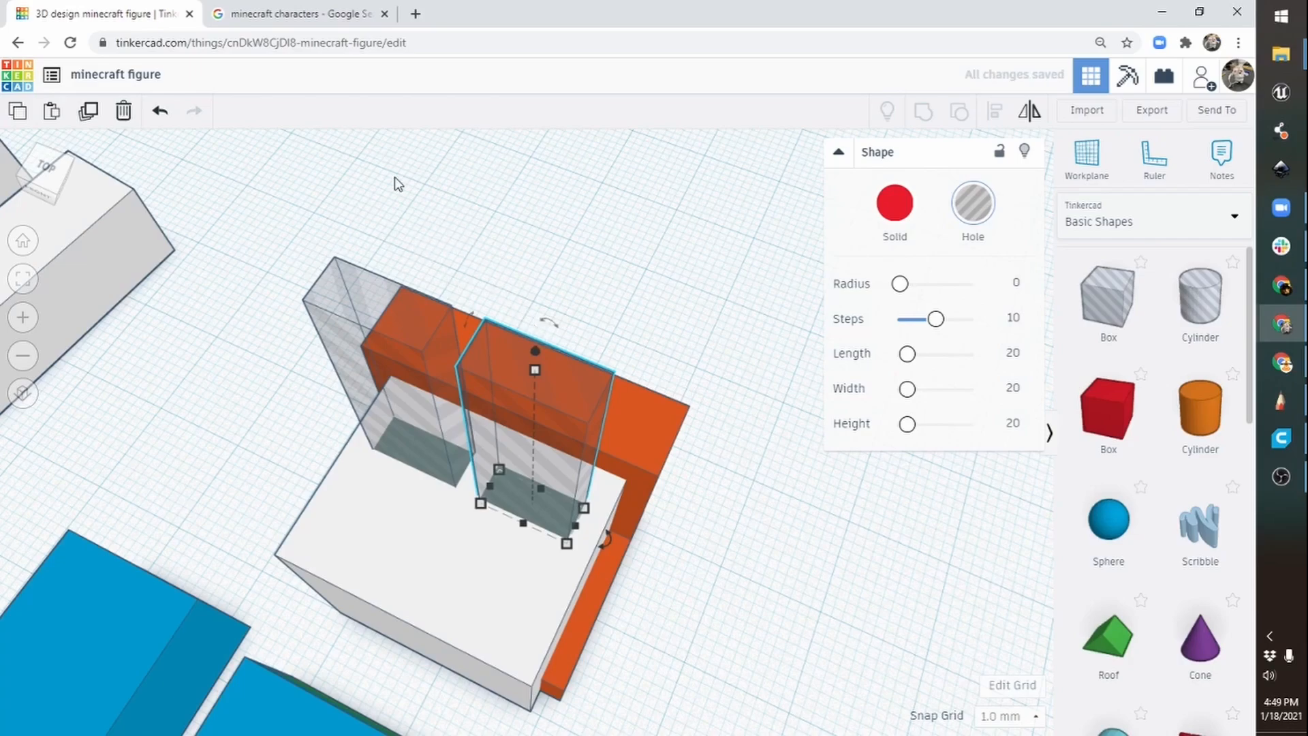
Duplicate the eye hole again and place the copy below the eyes as the mouth.
{"action": "left_click", "coordinate": [88, 113]}
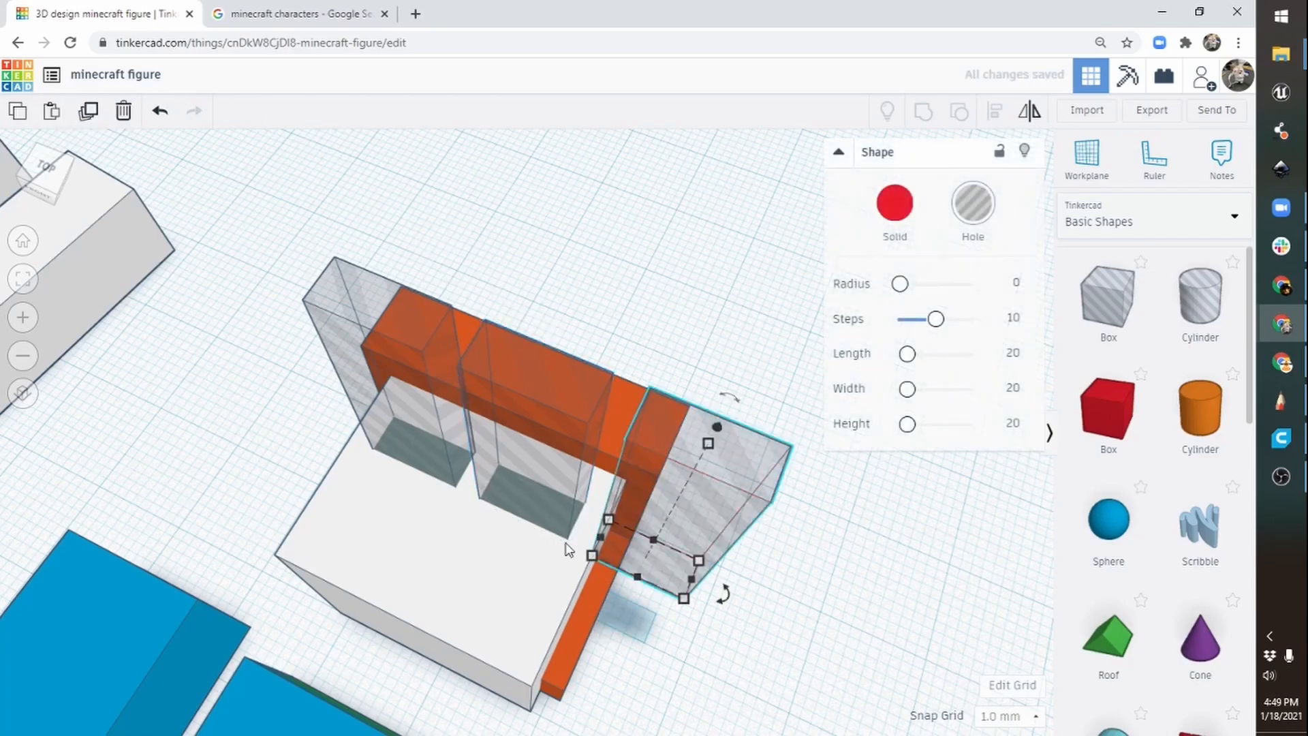
{"action": "left_click_drag", "start_coordinate": [702, 521], "coordinate": [410, 540]}
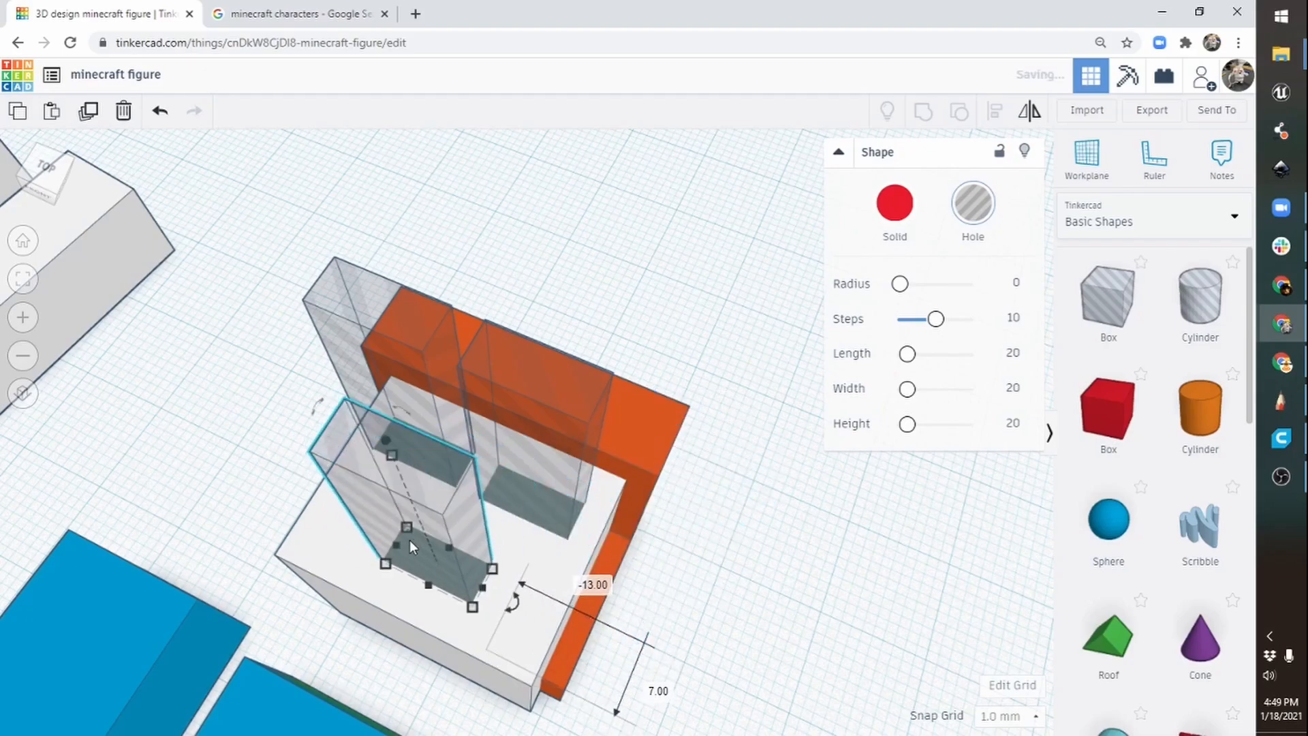
{"action": "mouse_move", "coordinate": [704, 516]}
{"action": "right_mouse_down"}
{"action": "mouse_move", "coordinate": [458, 522]}
{"action": "mouse_move", "coordinate": [645, 555]}
{"action": "mouse_move", "coordinate": [736, 525]}
{"action": "mouse_move", "coordinate": [768, 530]}
{"action": "mouse_move", "coordinate": [709, 506]}
{"action": "right_mouse_up"}
Group the head, the cap and the three face hole boxes, and set the group to Multicolor.
{"action": "left_click", "coordinate": [23, 356]}
{"action": "left_click", "coordinate": [21, 361]}
{"action": "left_click", "coordinate": [21, 365]}
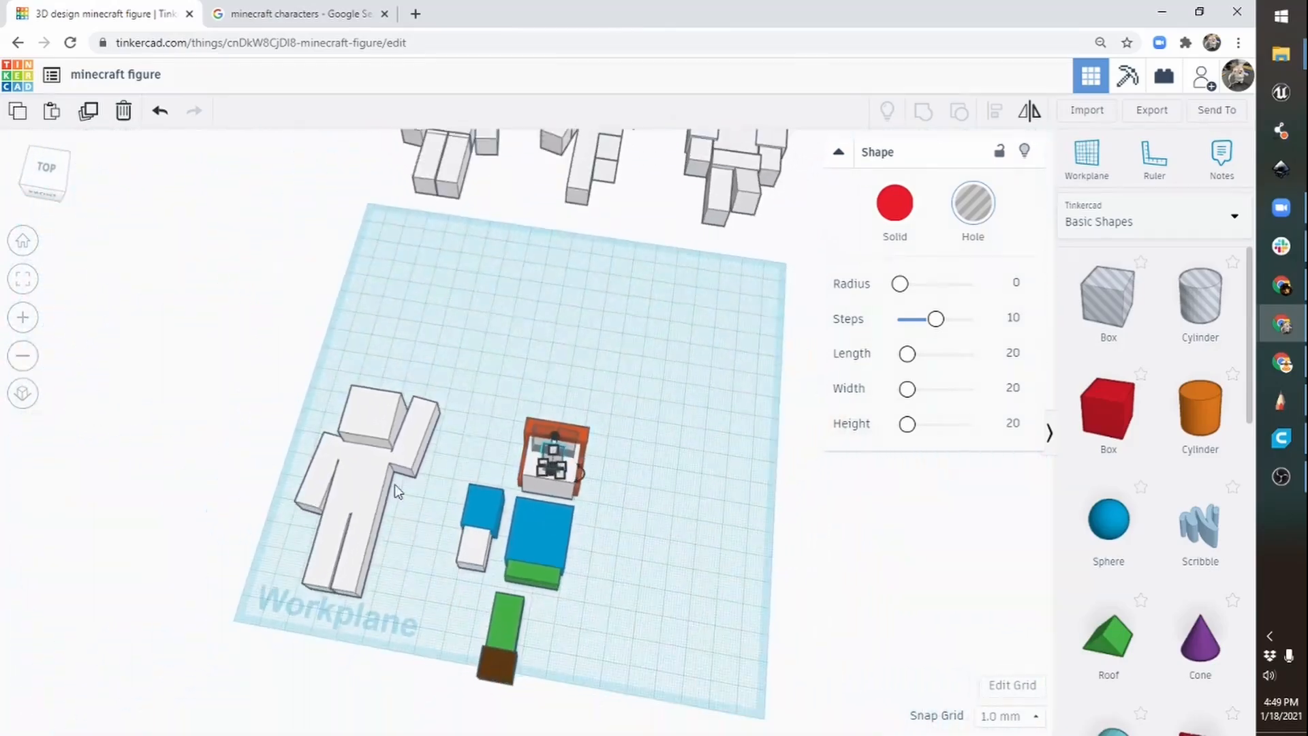
{"action": "middle_click_drag", "start_coordinate": [768, 508], "coordinate": [633, 406]}
{"action": "right_click_drag", "start_coordinate": [634, 409], "coordinate": [558, 529]}
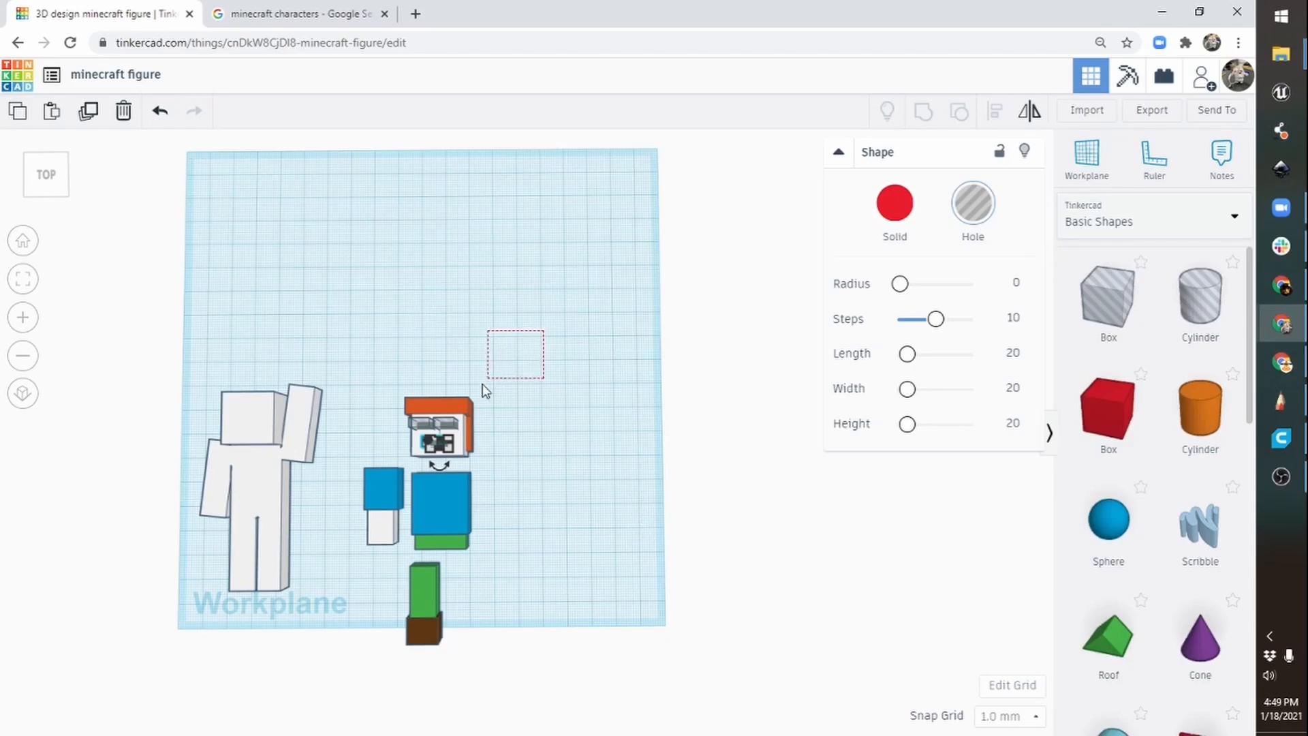
{"action": "left_click_drag", "start_coordinate": [483, 390], "coordinate": [402, 477]}
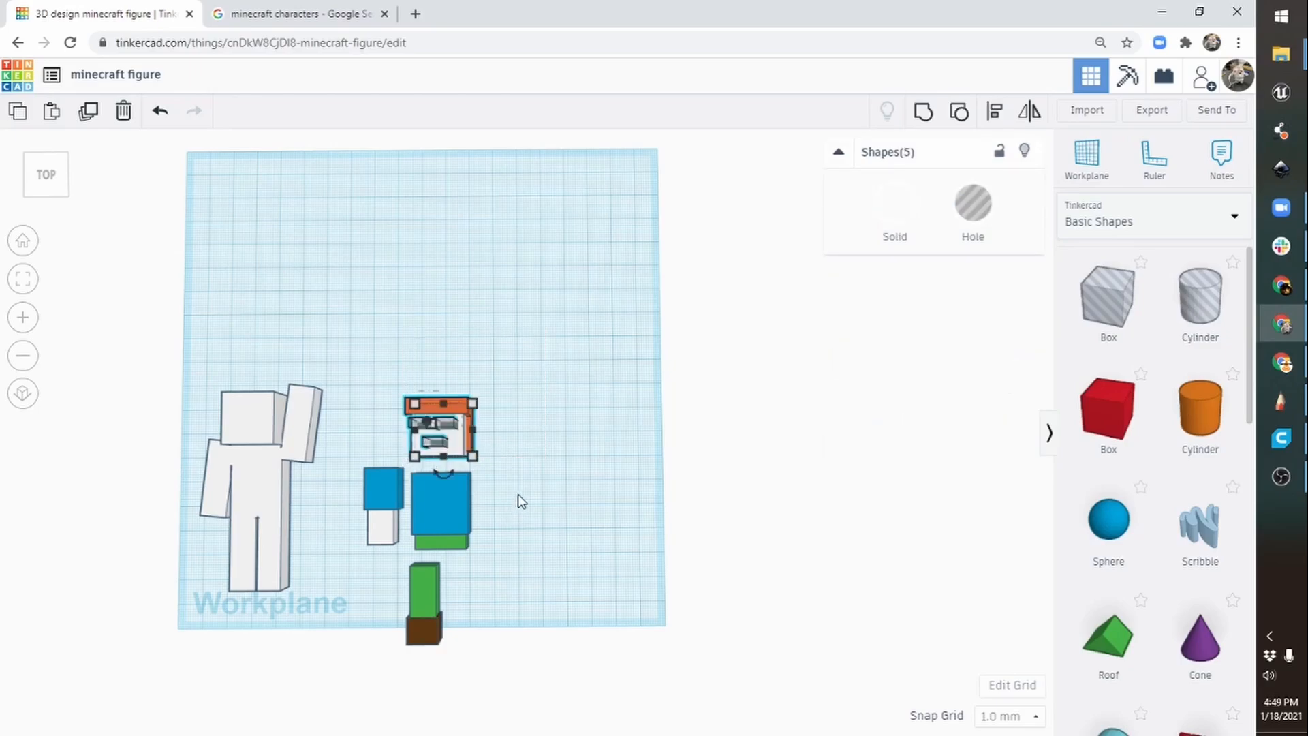
{"action": "left_click", "coordinate": [925, 115]}
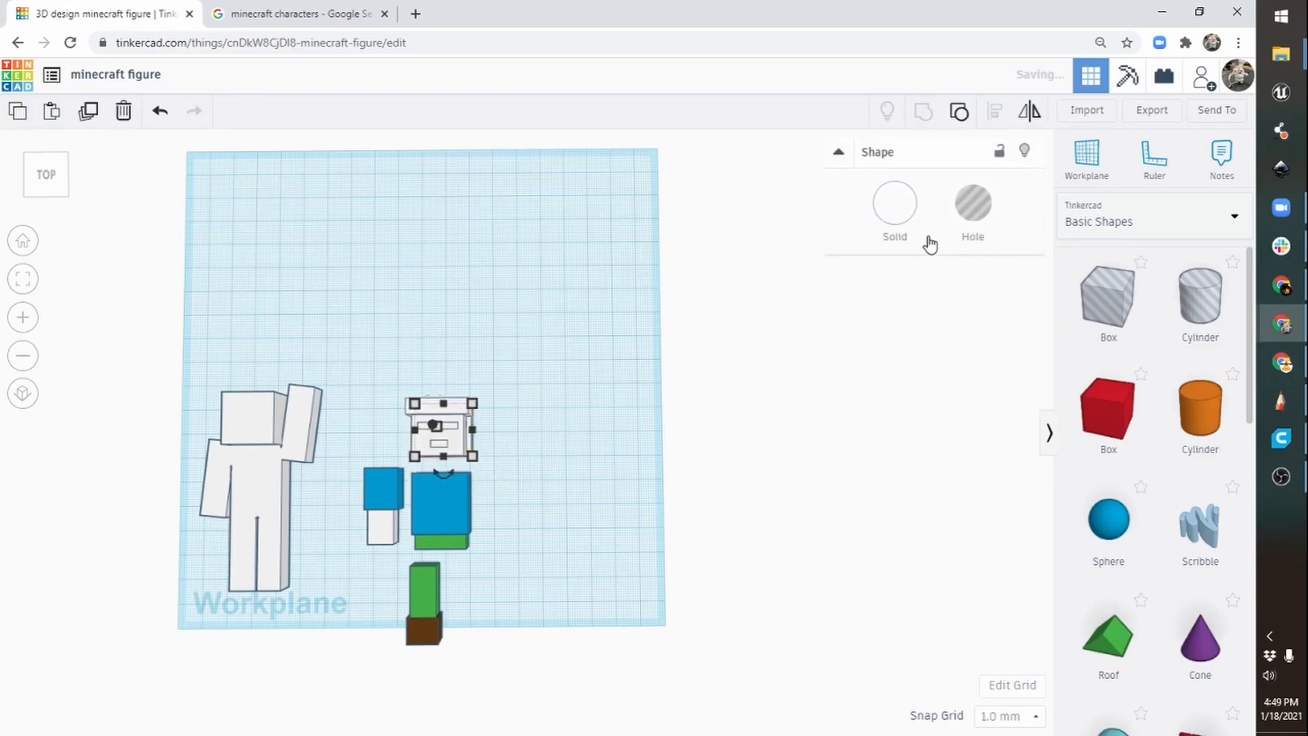
{"action": "left_click", "coordinate": [897, 208]}
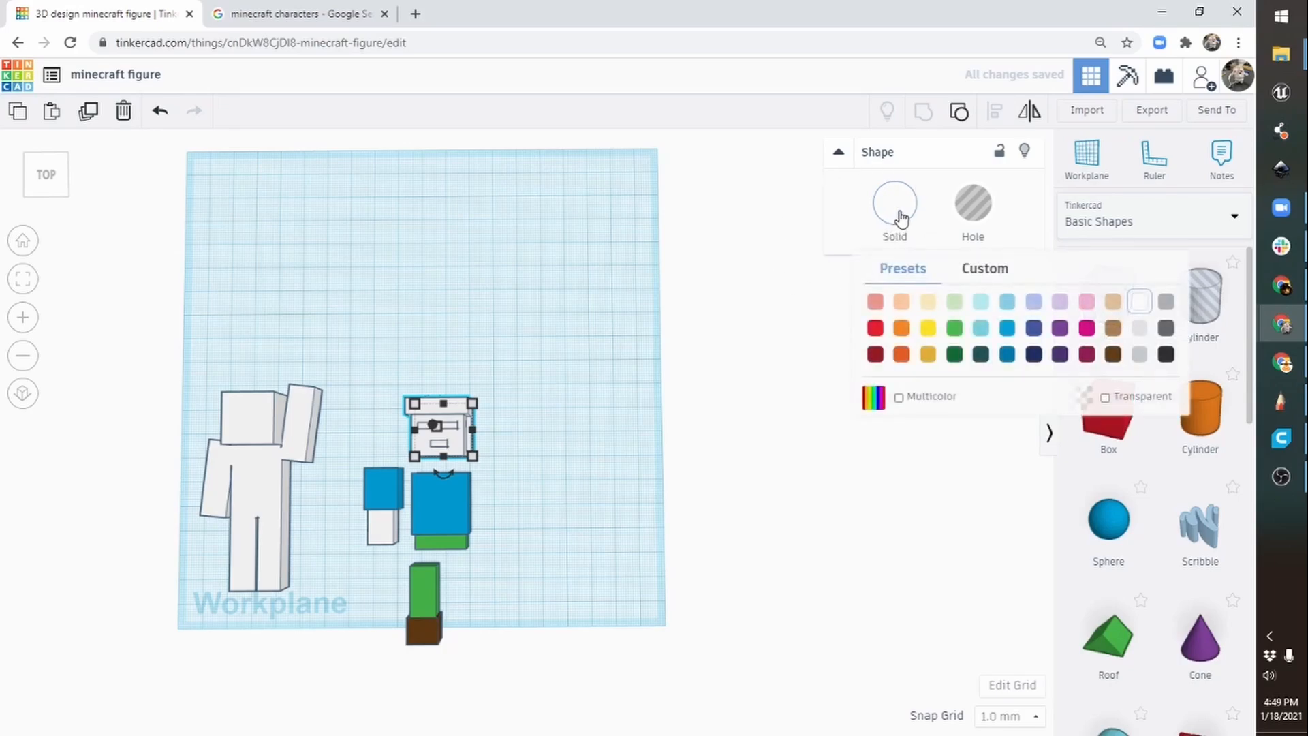
{"action": "left_click", "coordinate": [900, 398]}
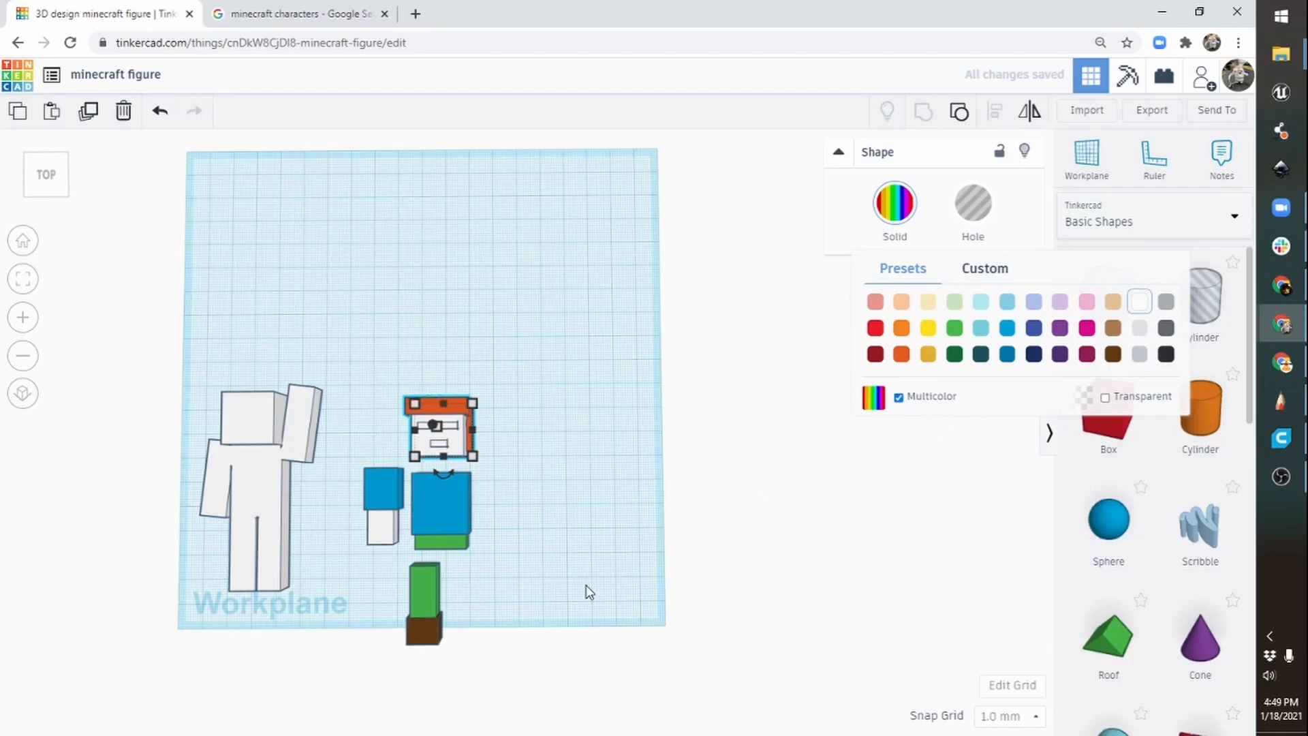
Group the blue sleeve and white hand of the arm and set the group to Multicolor.
{"action": "middle_click_drag", "start_coordinate": [635, 546], "coordinate": [747, 508]}
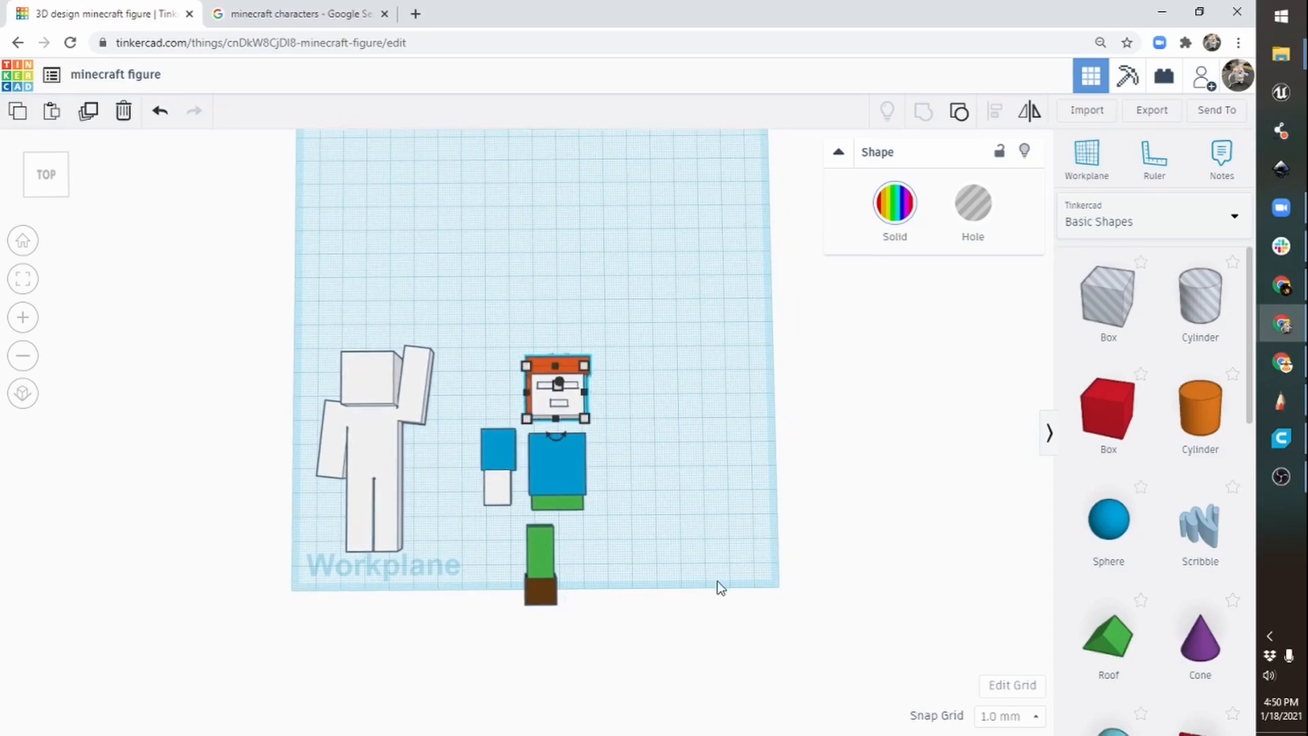
{"action": "left_click_drag", "start_coordinate": [503, 515], "coordinate": [501, 472]}
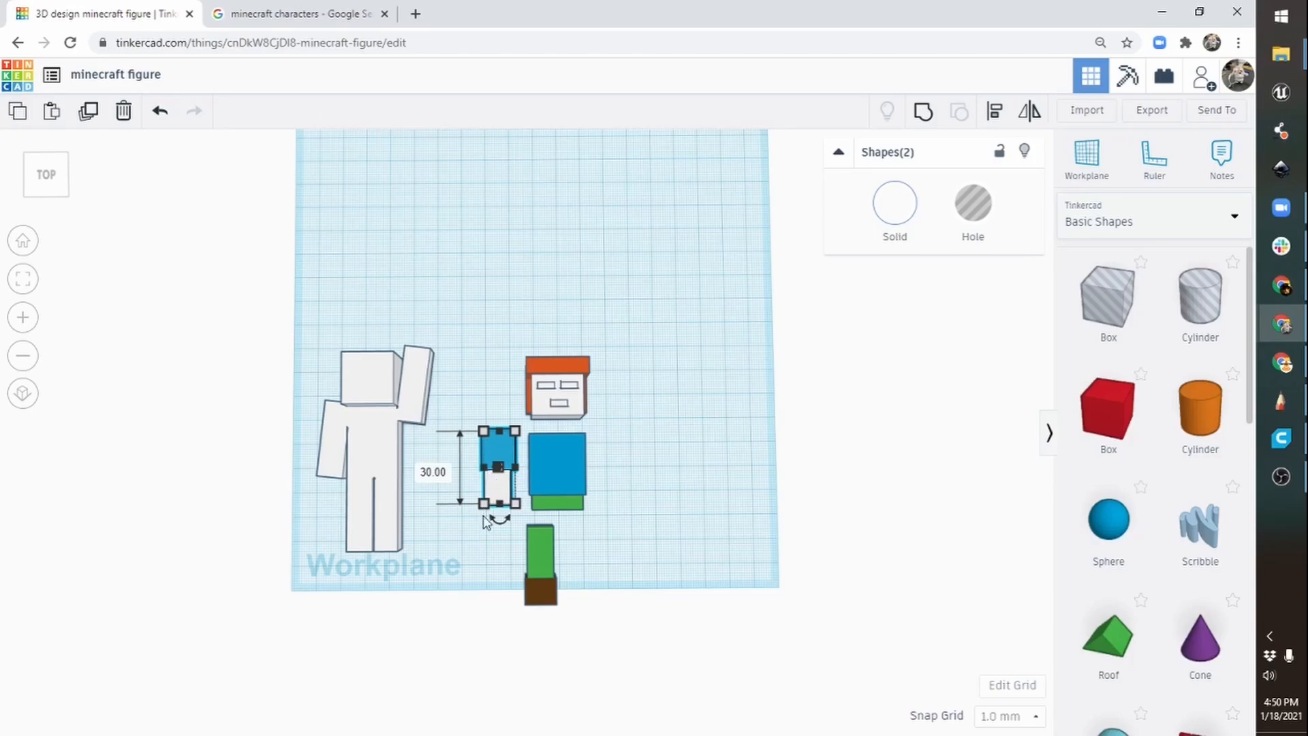
{"action": "left_click", "coordinate": [921, 113]}
{"action": "left_click", "coordinate": [903, 210]}
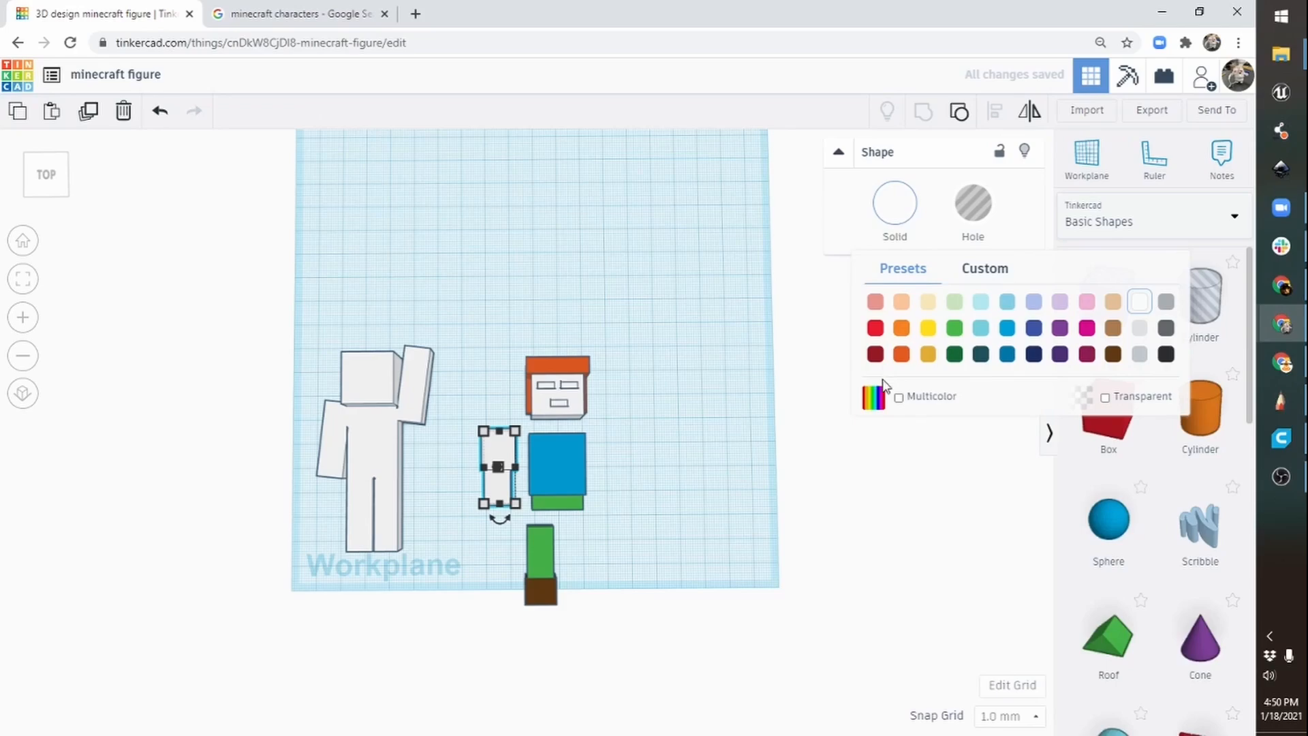
{"action": "left_click", "coordinate": [899, 398]}
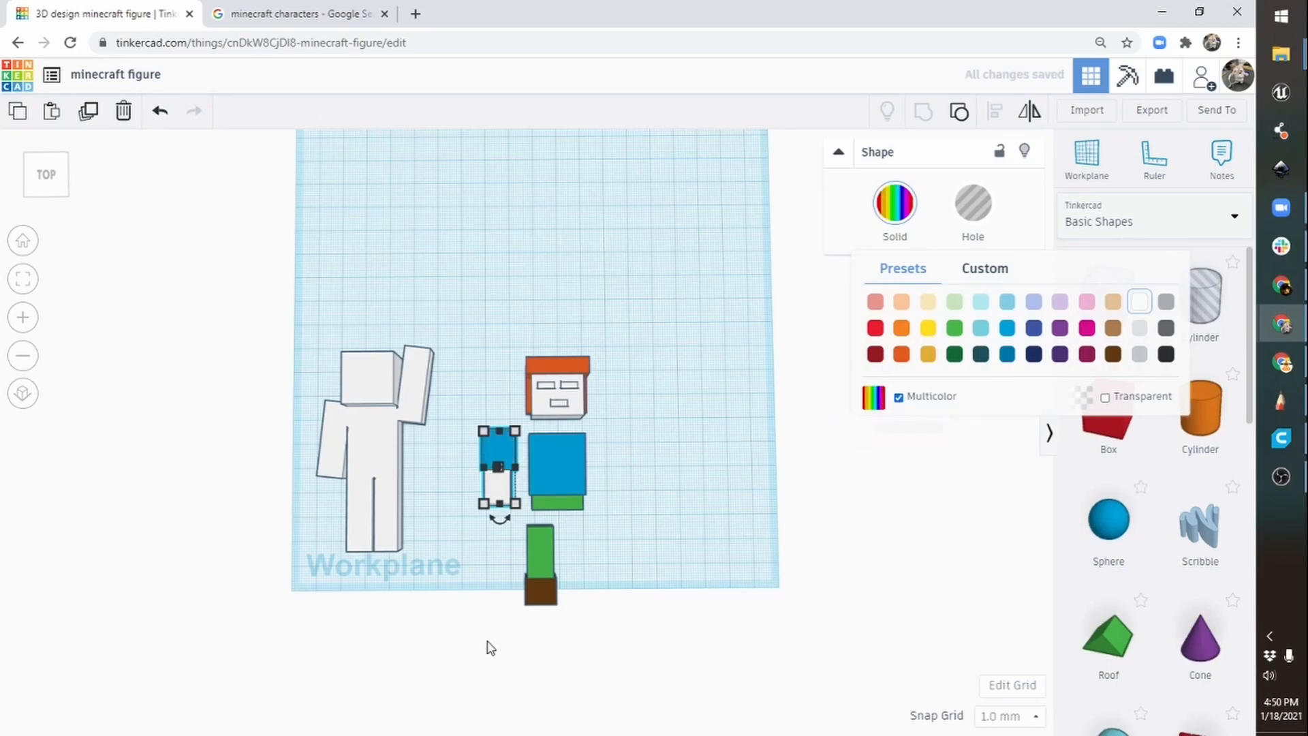
Group the green leg with its brown shoe and set the group to Multicolor.
{"action": "left_click_drag", "start_coordinate": [490, 641], "coordinate": [586, 574]}
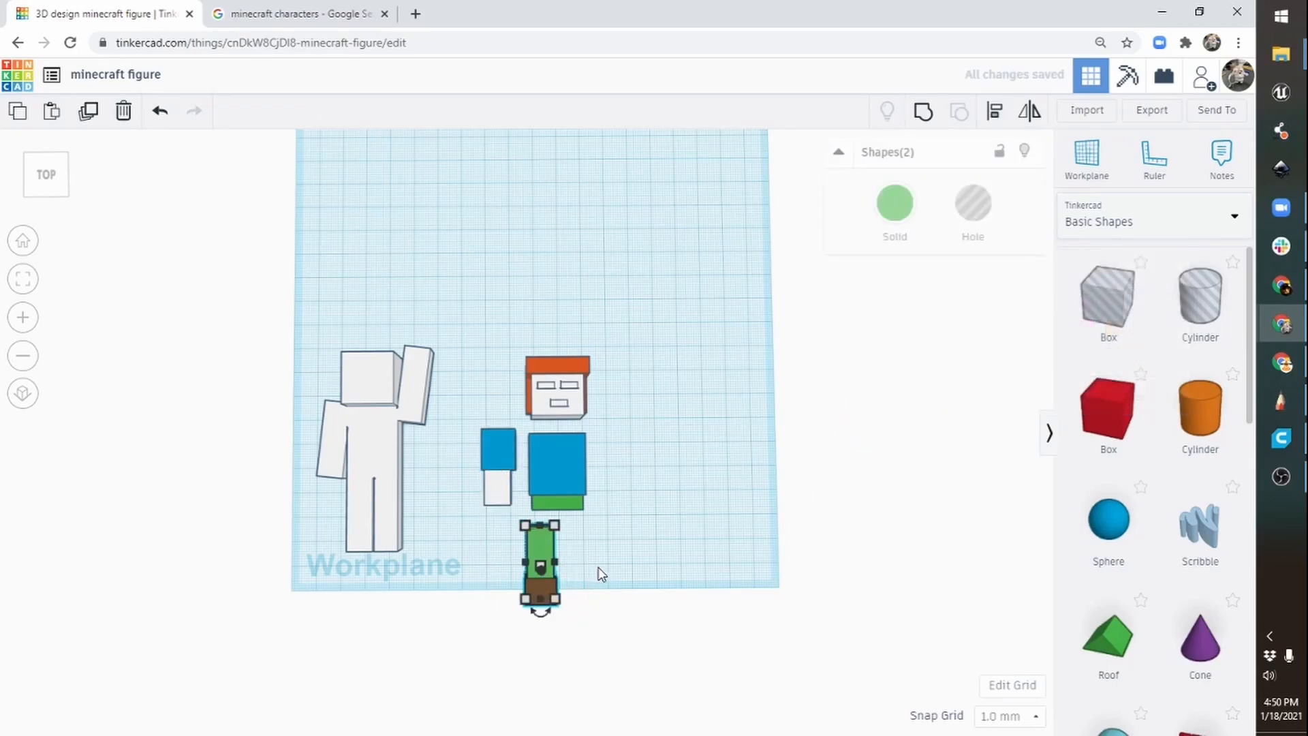
{"action": "left_click", "coordinate": [925, 115]}
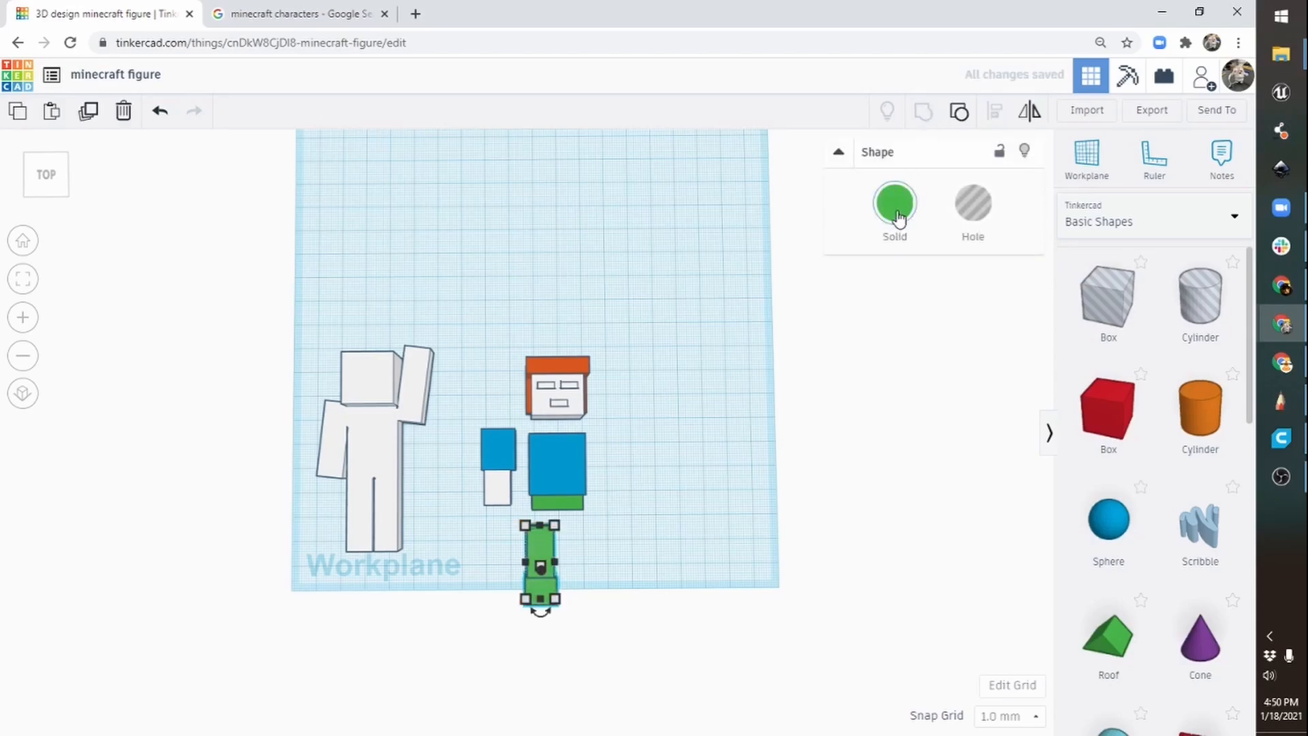
{"action": "left_click", "coordinate": [897, 212]}
{"action": "left_click", "coordinate": [900, 398]}
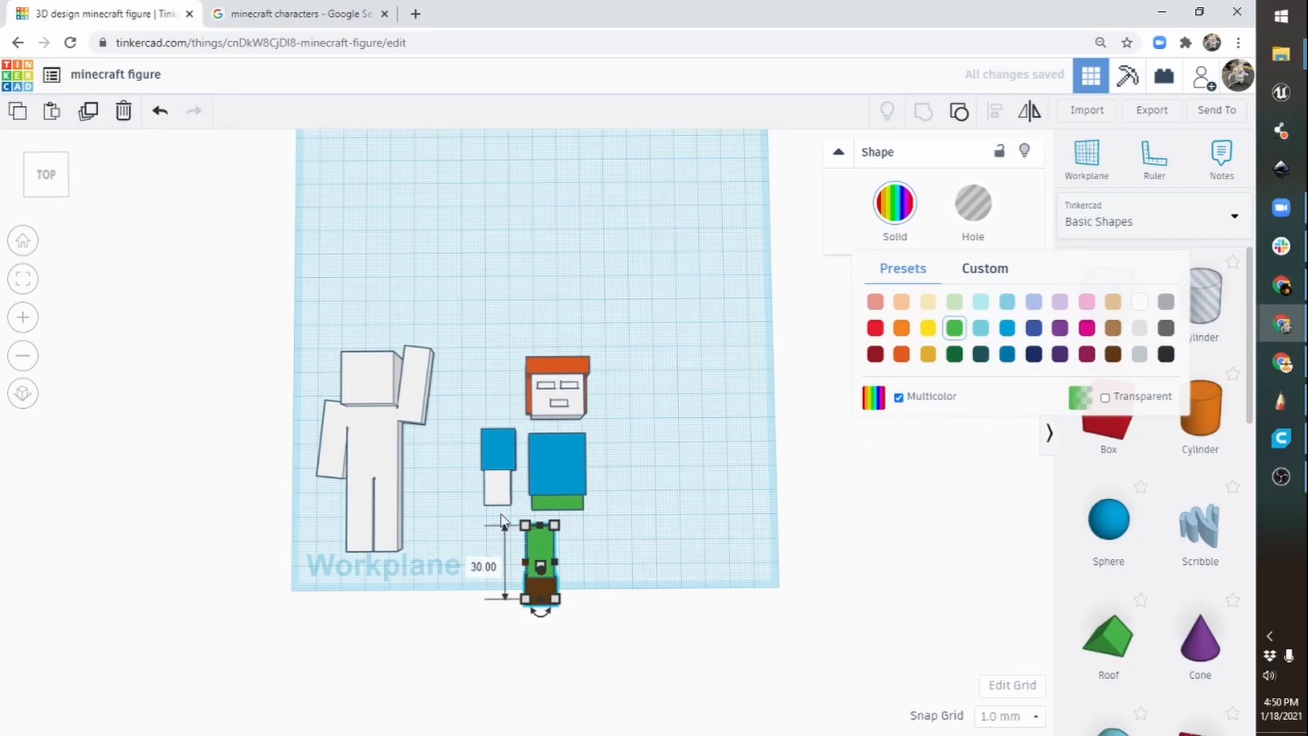
Move the leg up into the green waist block and place a duplicate of it 11 mm to the side.
{"action": "left_click_drag", "start_coordinate": [492, 490], "coordinate": [473, 491]}
{"action": "left_click_drag", "start_coordinate": [545, 565], "coordinate": [552, 531]}
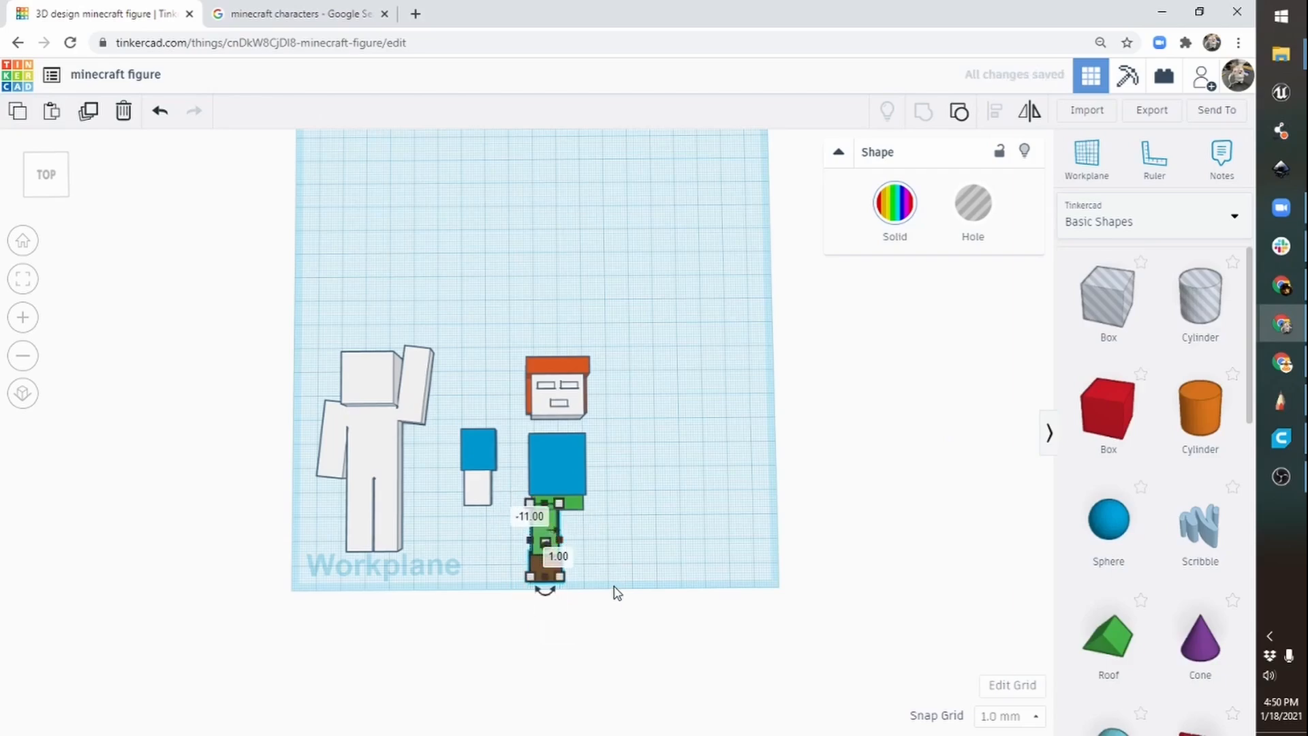
{"action": "left_click", "coordinate": [89, 112]}
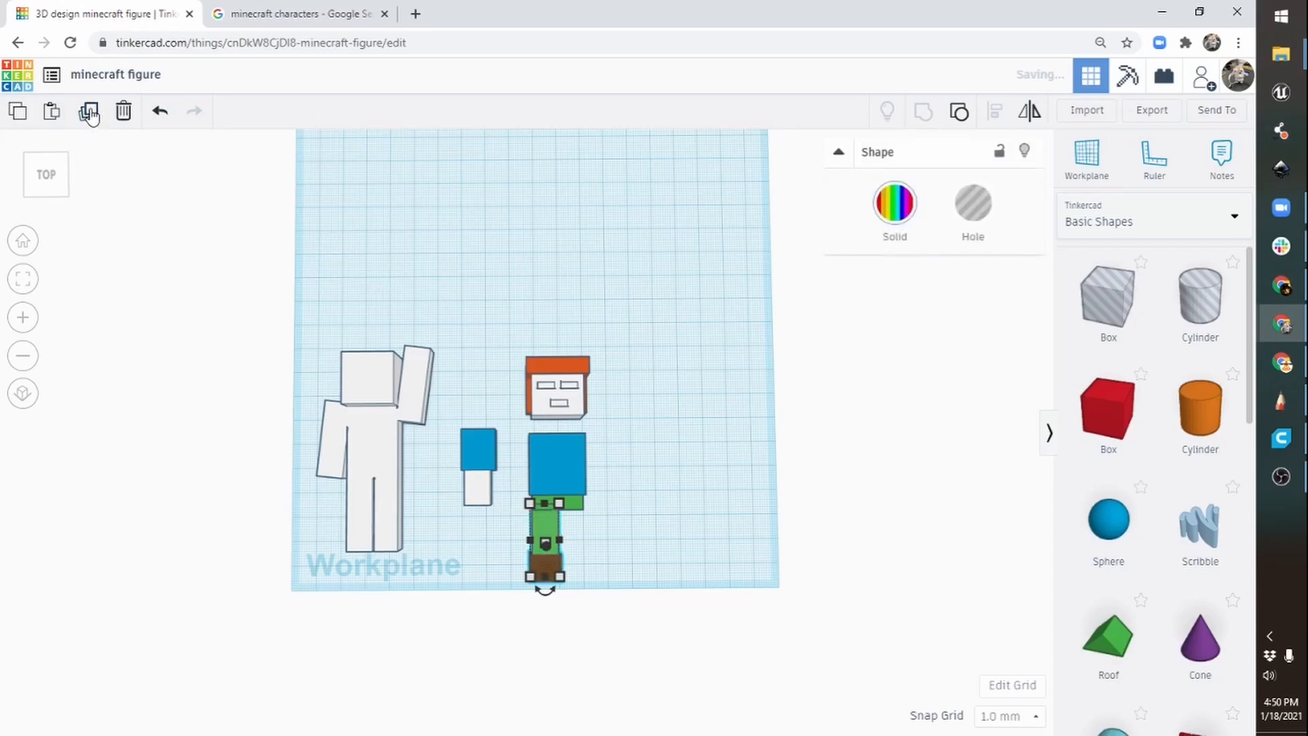
{"action": "left_click_drag", "start_coordinate": [557, 522], "coordinate": [579, 525]}
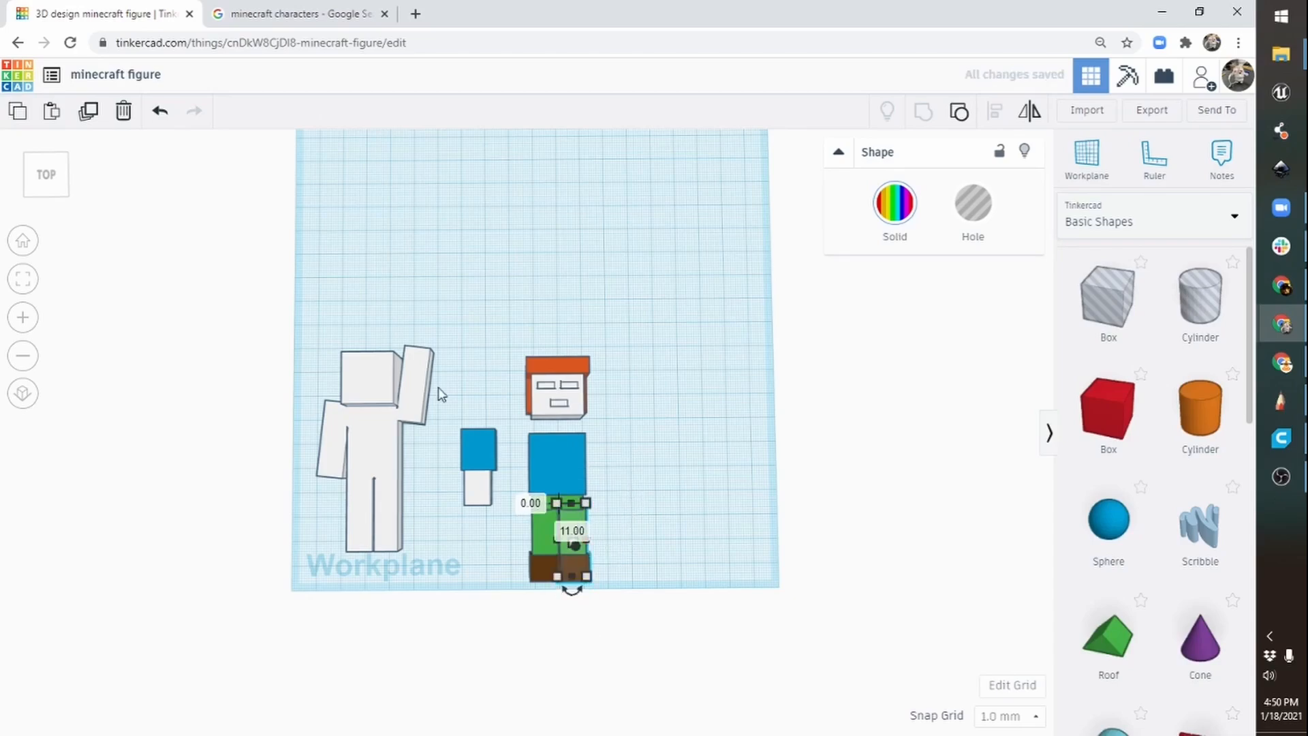
Move the arm 14 mm sideways against the torso, then duplicate it and place the copy on the torso's opposite side.
{"action": "left_click", "coordinate": [479, 475]}
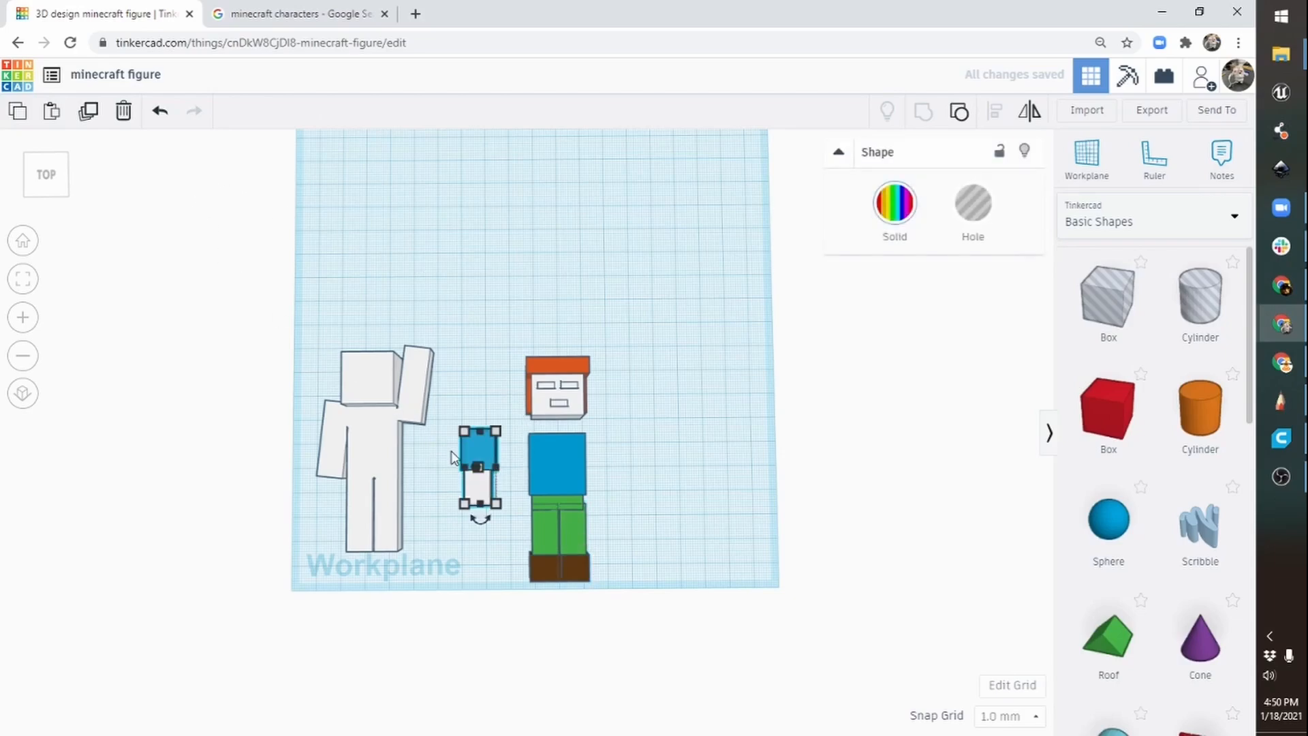
{"action": "left_click_drag", "start_coordinate": [476, 446], "coordinate": [505, 448]}
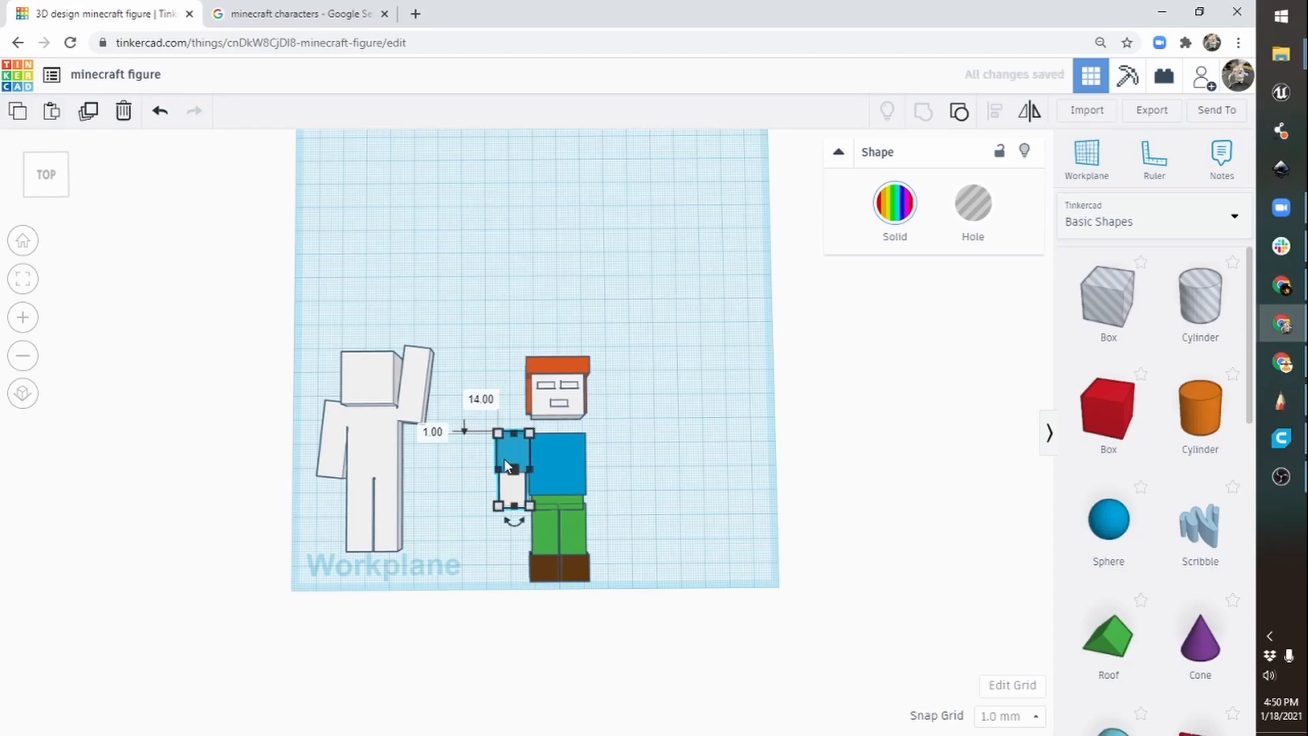
{"action": "left_click", "coordinate": [88, 111]}
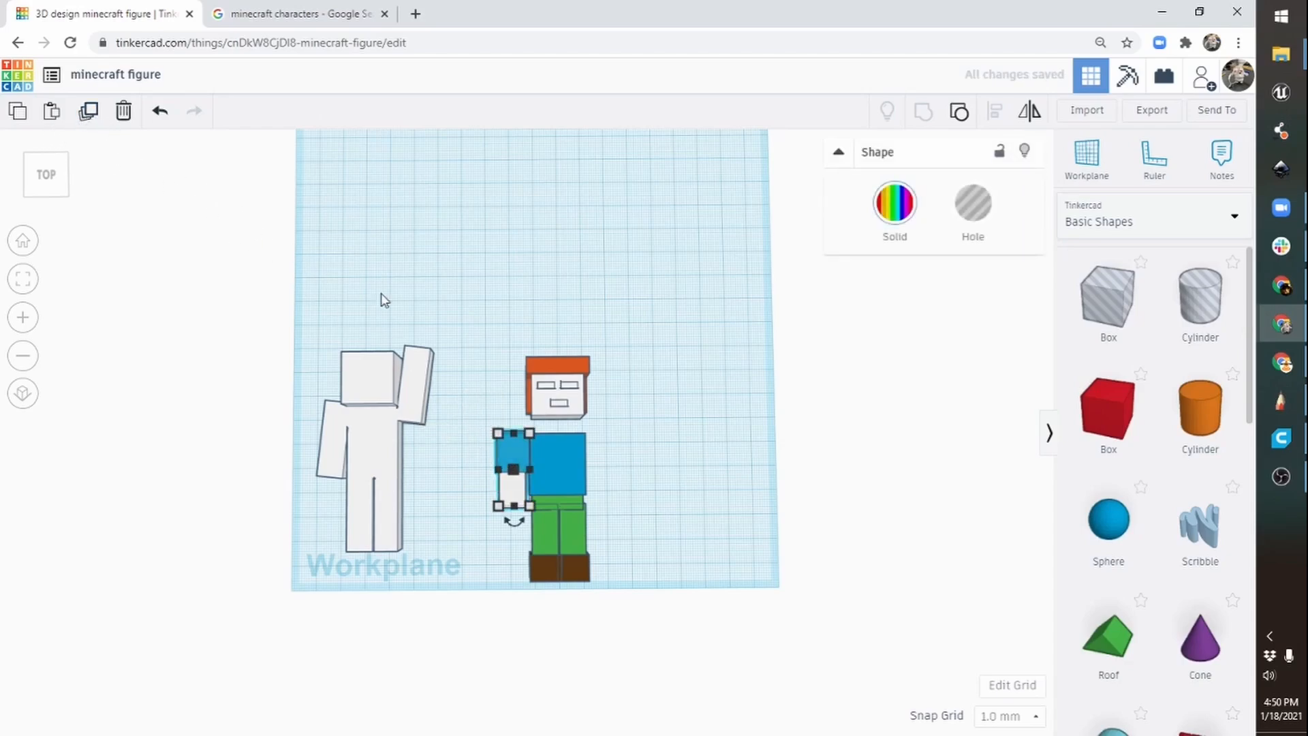
{"action": "left_click_drag", "start_coordinate": [513, 453], "coordinate": [607, 454]}
Mirror the duplicated arm across the figure's width and shift it inward against the torso.
{"action": "middle_click_drag", "start_coordinate": [653, 424], "coordinate": [584, 410]}
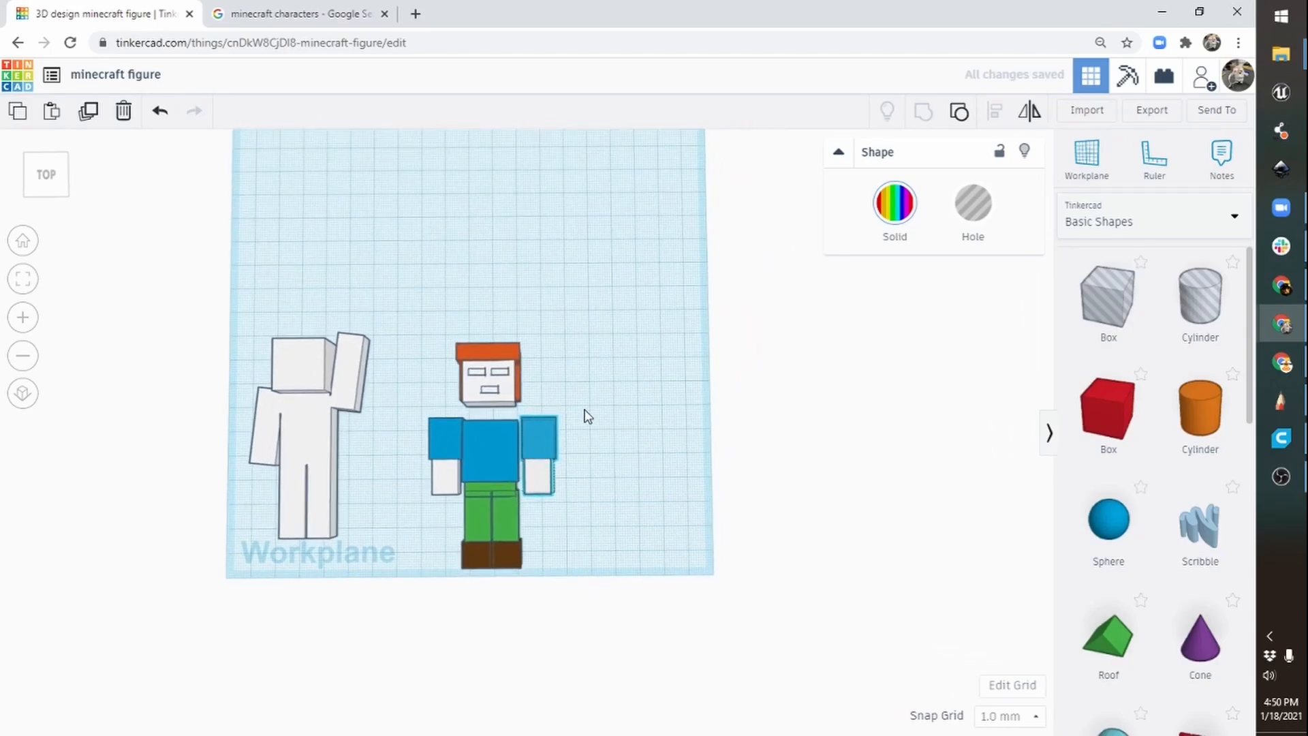
{"action": "scroll", "coordinate": [593, 419], "scroll_direction": "up", "scroll_amount": 5}
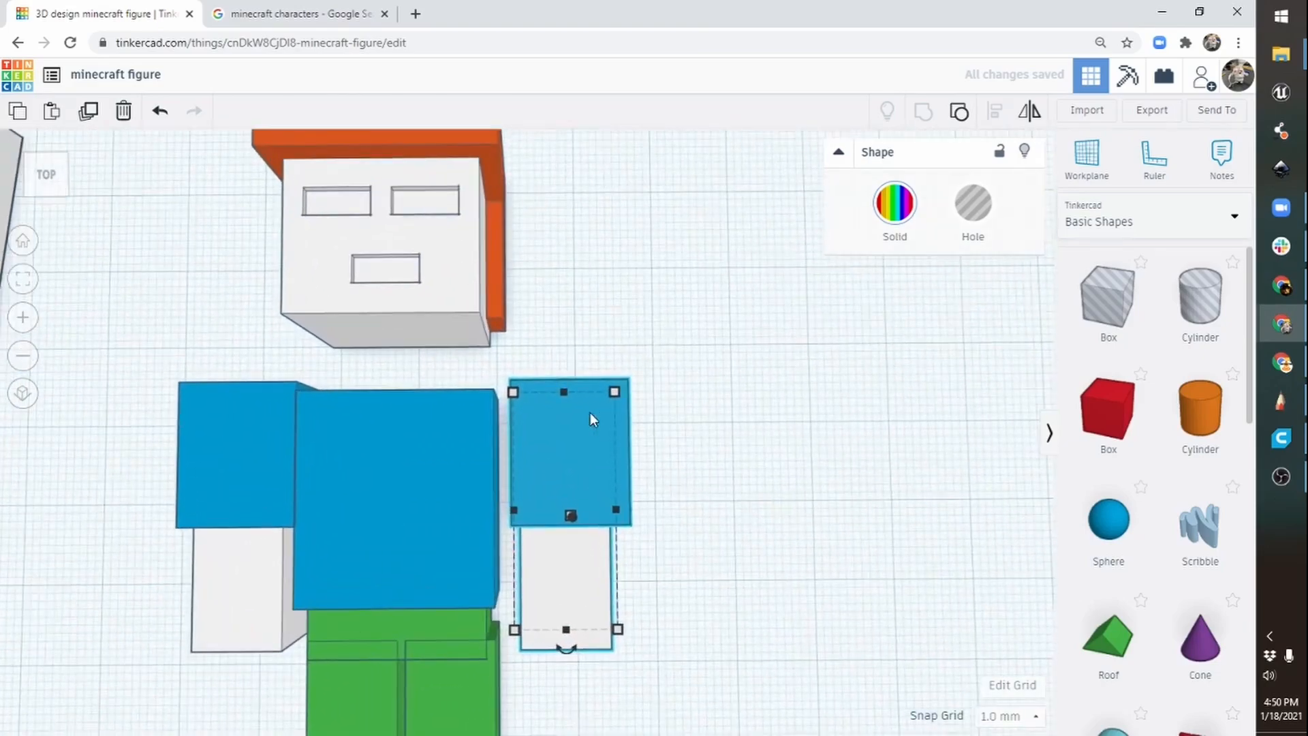
{"action": "left_click", "coordinate": [1031, 112]}
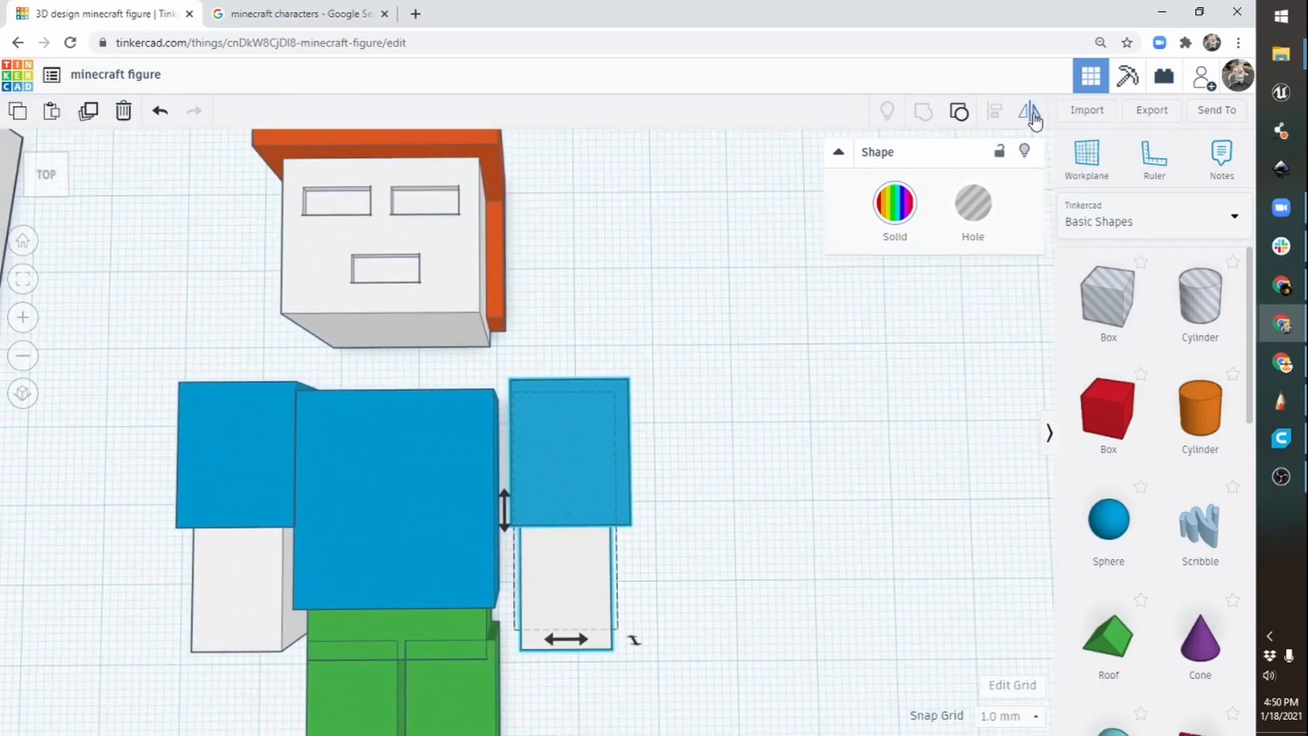
{"action": "left_click", "coordinate": [566, 638]}
{"action": "left_click_drag", "start_coordinate": [582, 468], "coordinate": [558, 463]}
Move the head with its cap 7 mm down onto the top of the torso.
{"action": "middle_click_drag", "start_coordinate": [422, 521], "coordinate": [608, 452]}
{"action": "left_click_drag", "start_coordinate": [595, 217], "coordinate": [614, 276]}
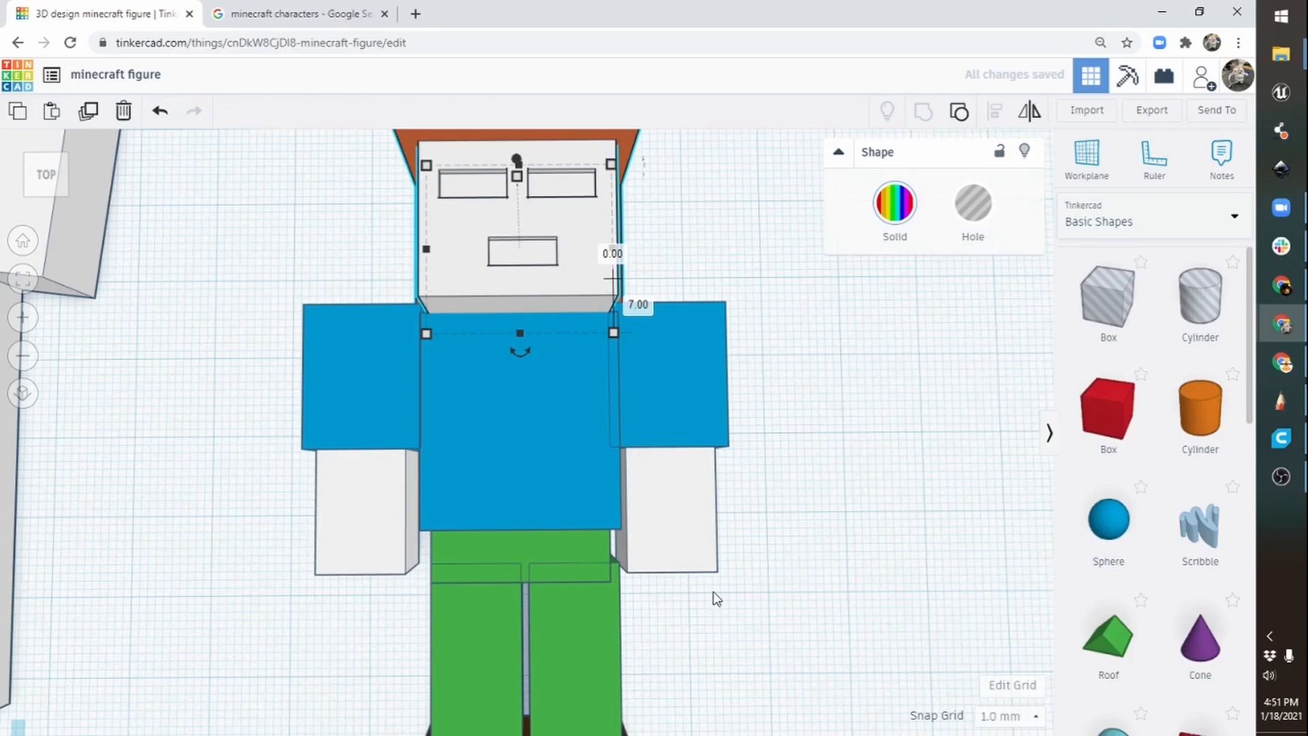
Shift the duplicated leg 1 mm inward to close the gap between the legs.
{"action": "middle_click_drag", "start_coordinate": [716, 598], "coordinate": [704, 450]}
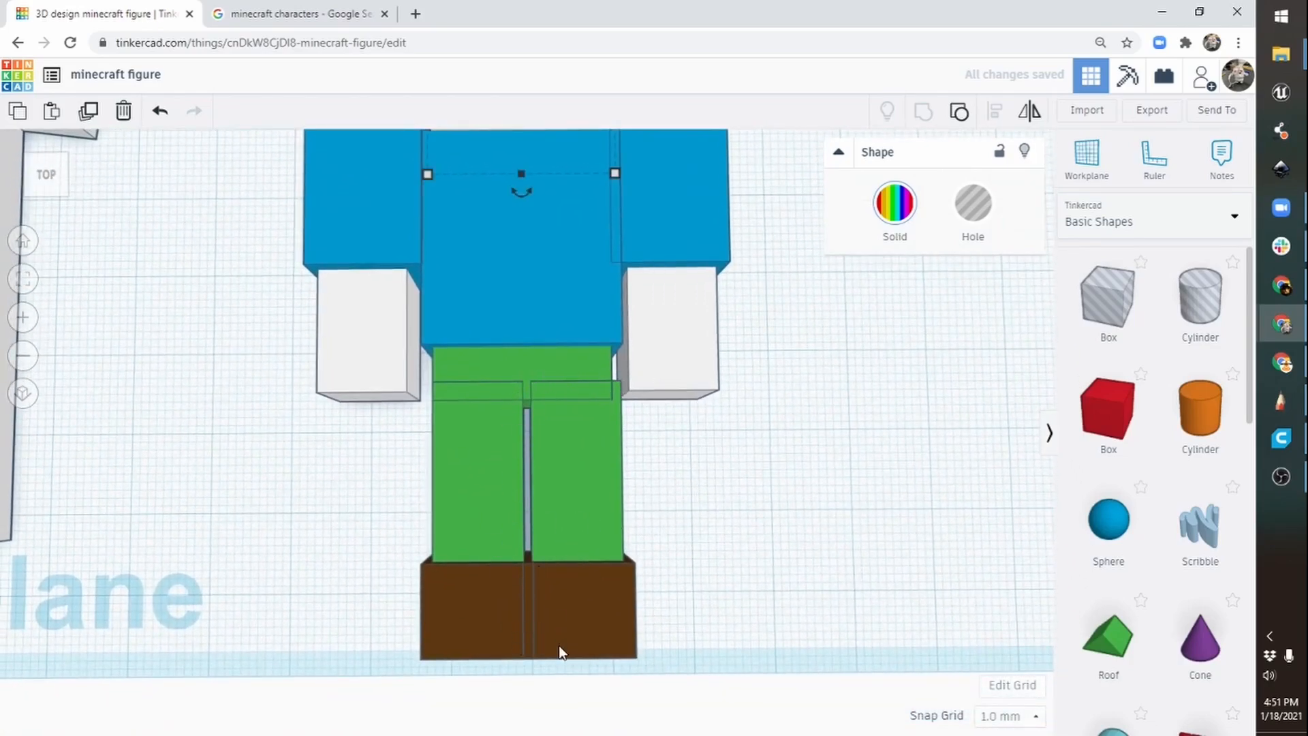
{"action": "left_click_drag", "start_coordinate": [561, 477], "coordinate": [519, 542]}
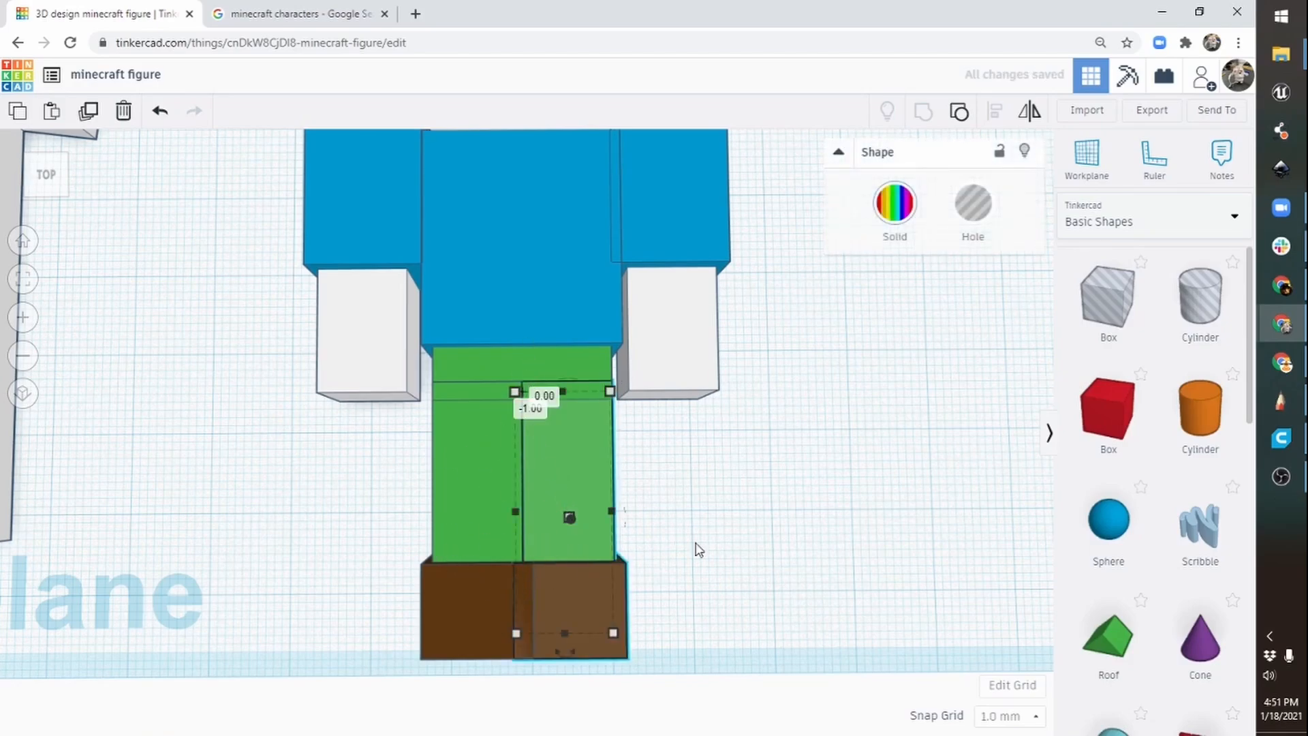
{"action": "right_click_drag", "start_coordinate": [698, 550], "coordinate": [526, 402]}
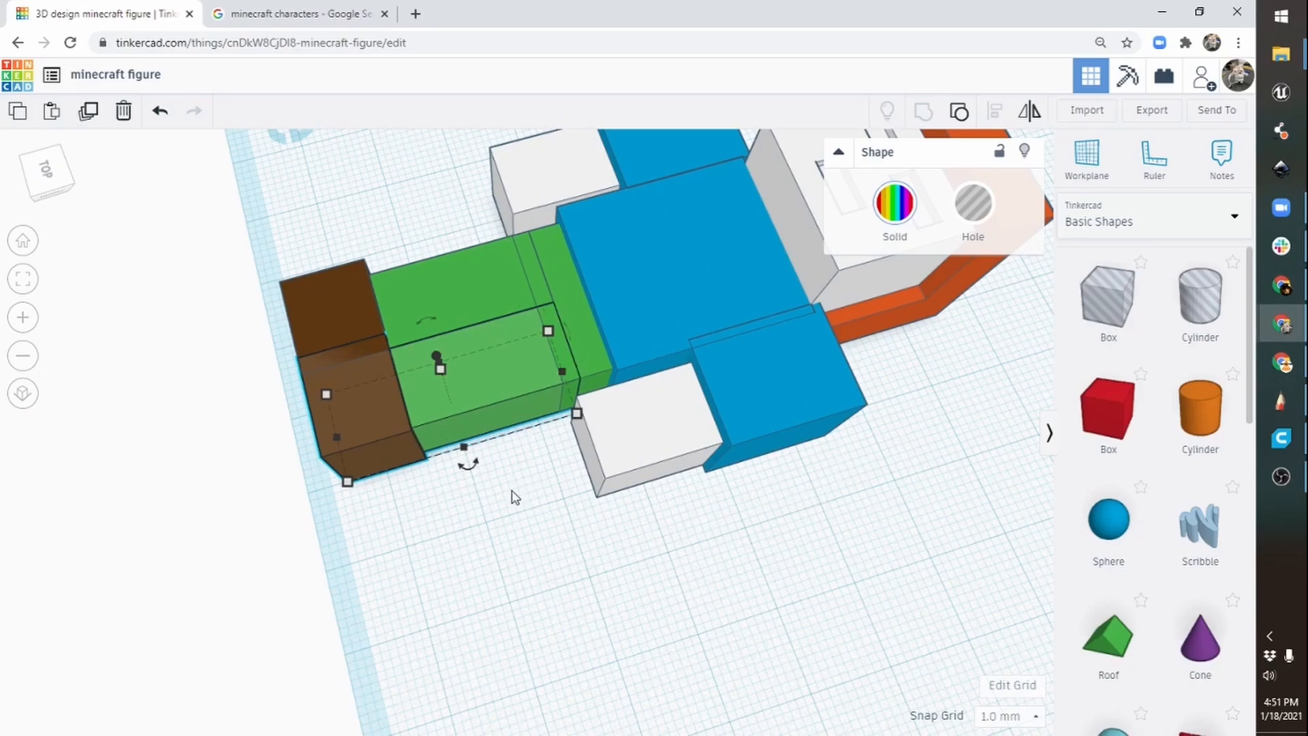
{"action": "right_click_drag", "start_coordinate": [512, 490], "coordinate": [748, 552]}
{"action": "middle_click_drag", "start_coordinate": [874, 374], "coordinate": [760, 363]}
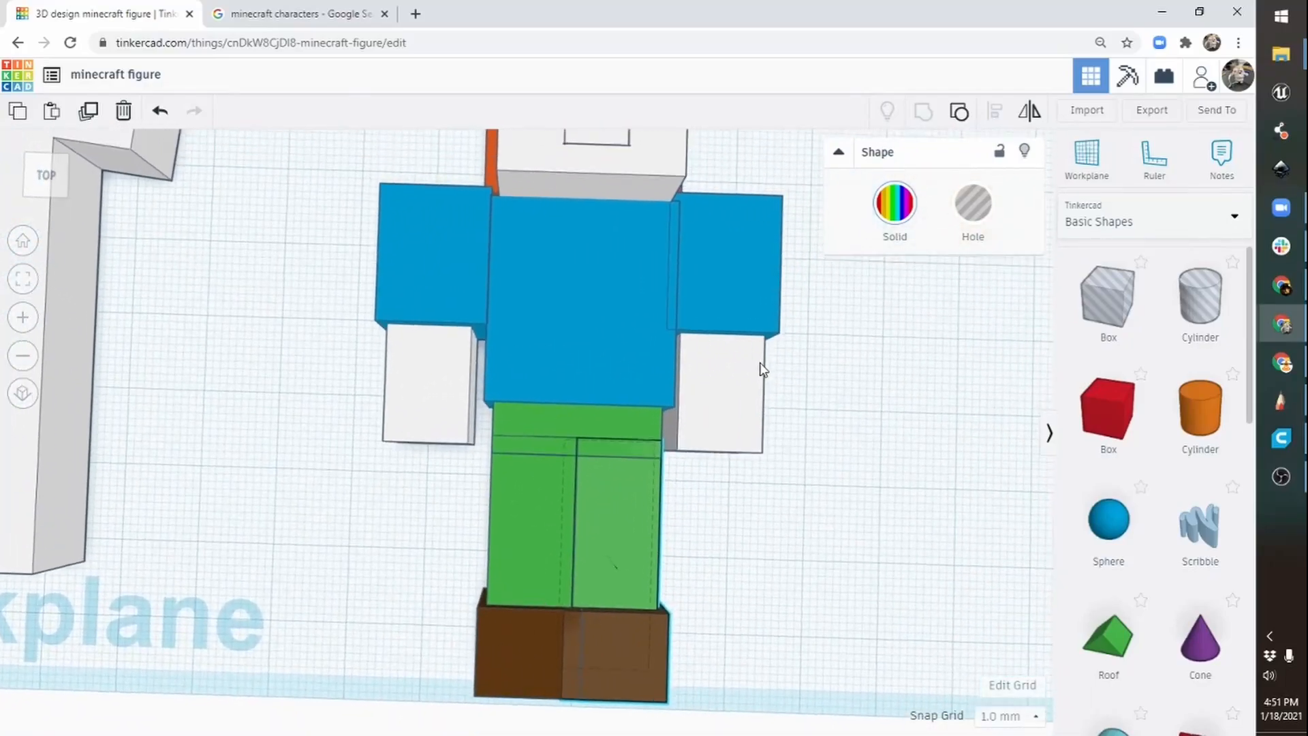
Widen the torso and green waist block together to 23 mm and nudge the original leg outward one grid step.
{"action": "left_click", "coordinate": [579, 320]}
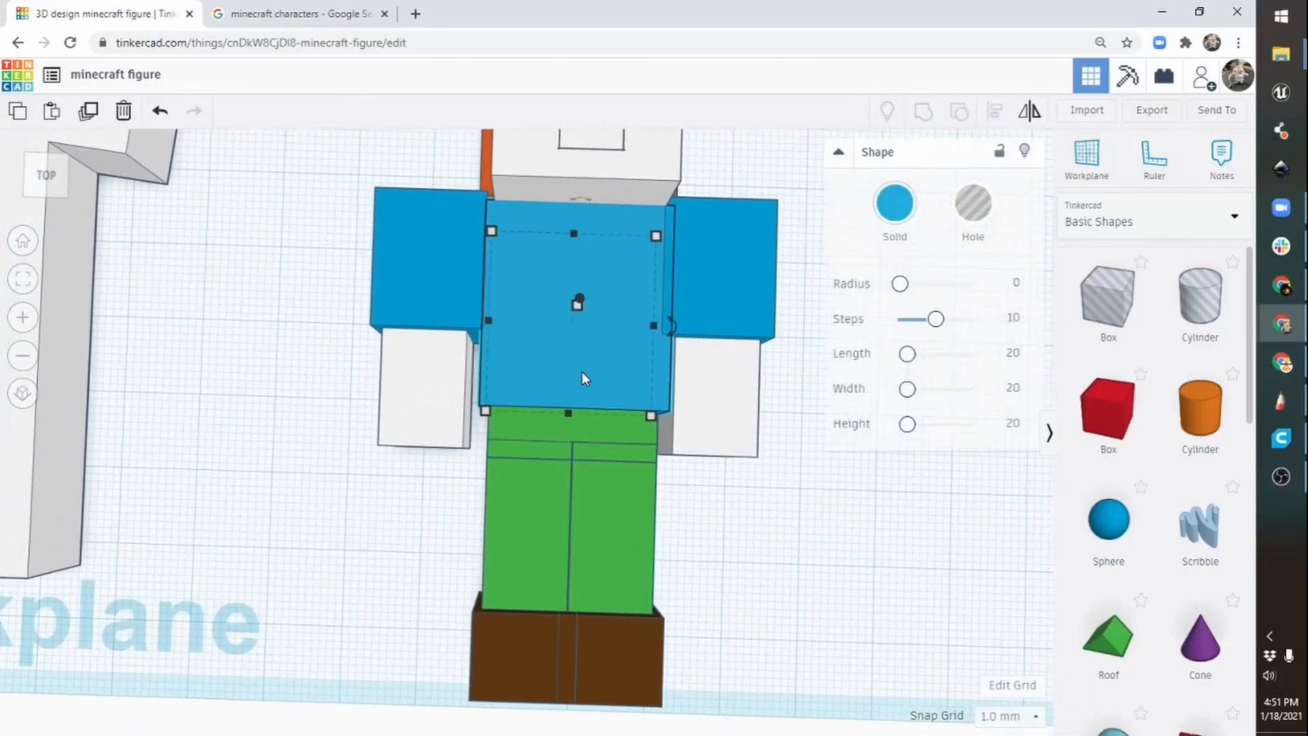
{"action": "left_click", "coordinate": [518, 426]}
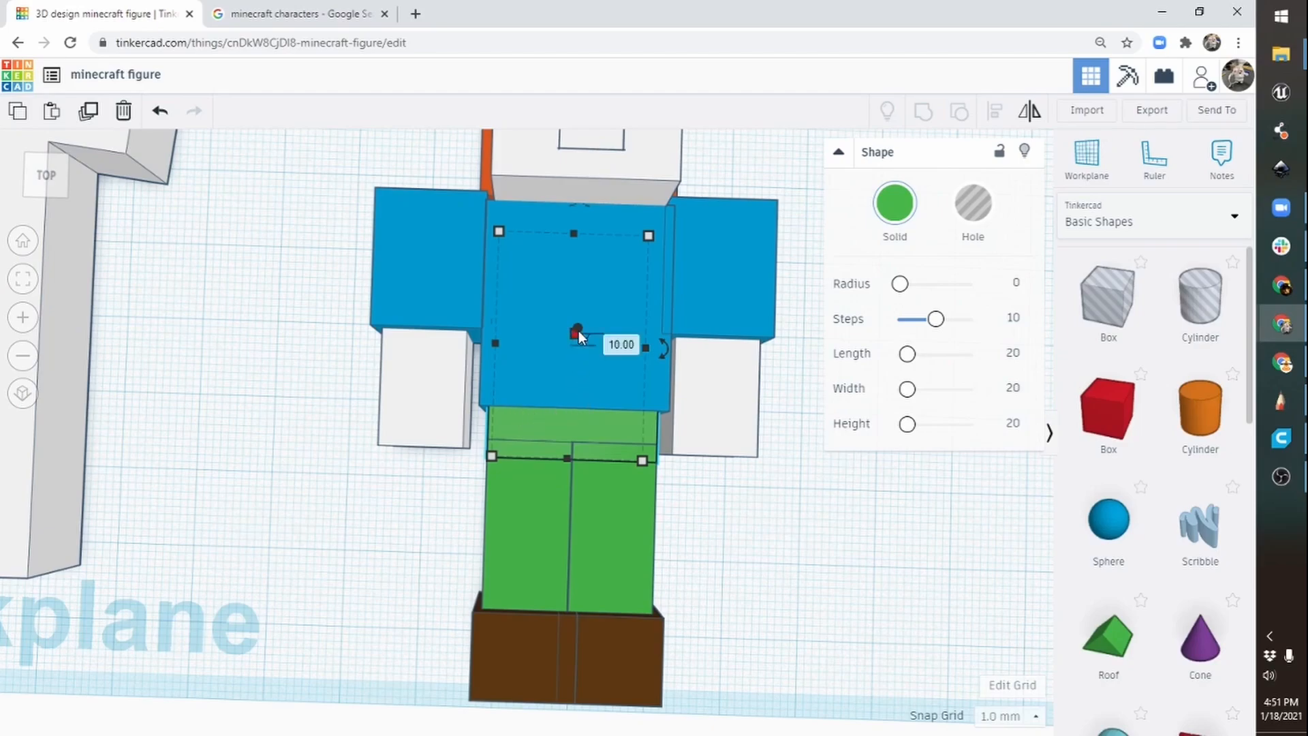
{"action": "right_click_drag", "start_coordinate": [538, 369], "coordinate": [538, 370]}
{"action": "left_click", "coordinate": [538, 370], "text": "shift"}
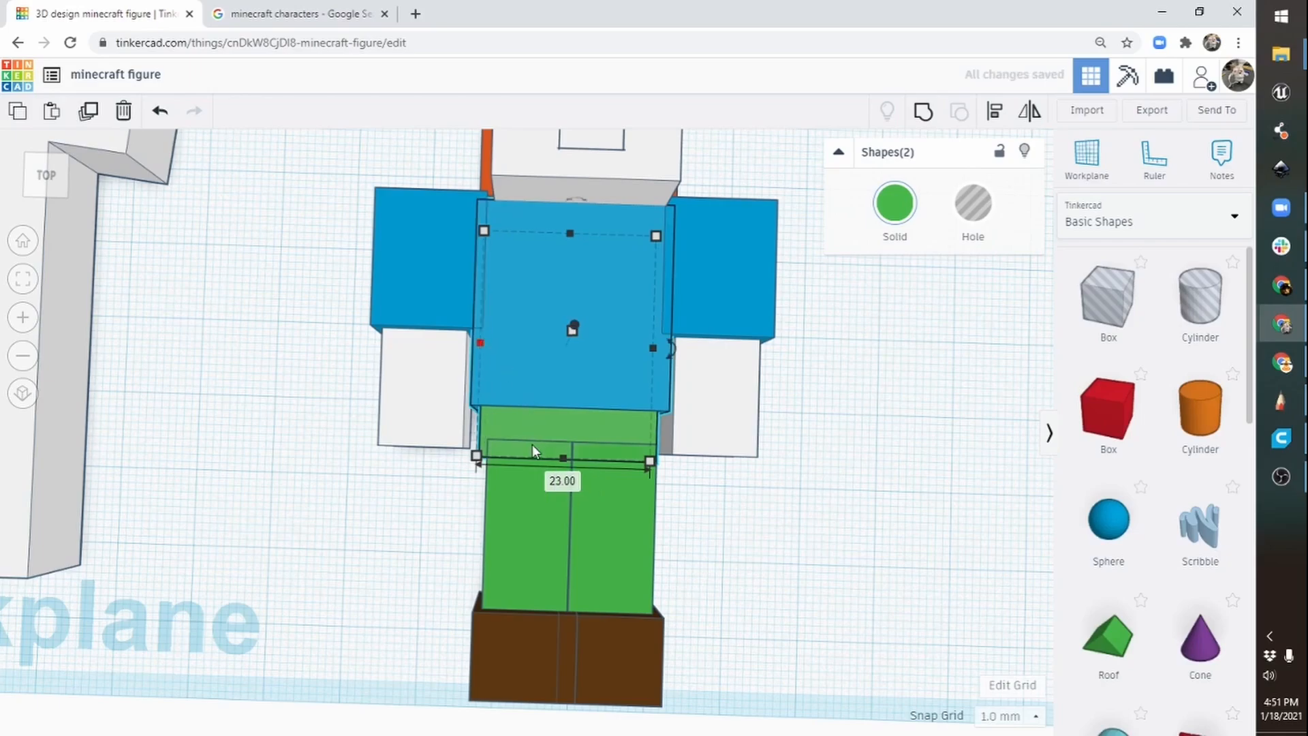
{"action": "left_click", "coordinate": [518, 552]}
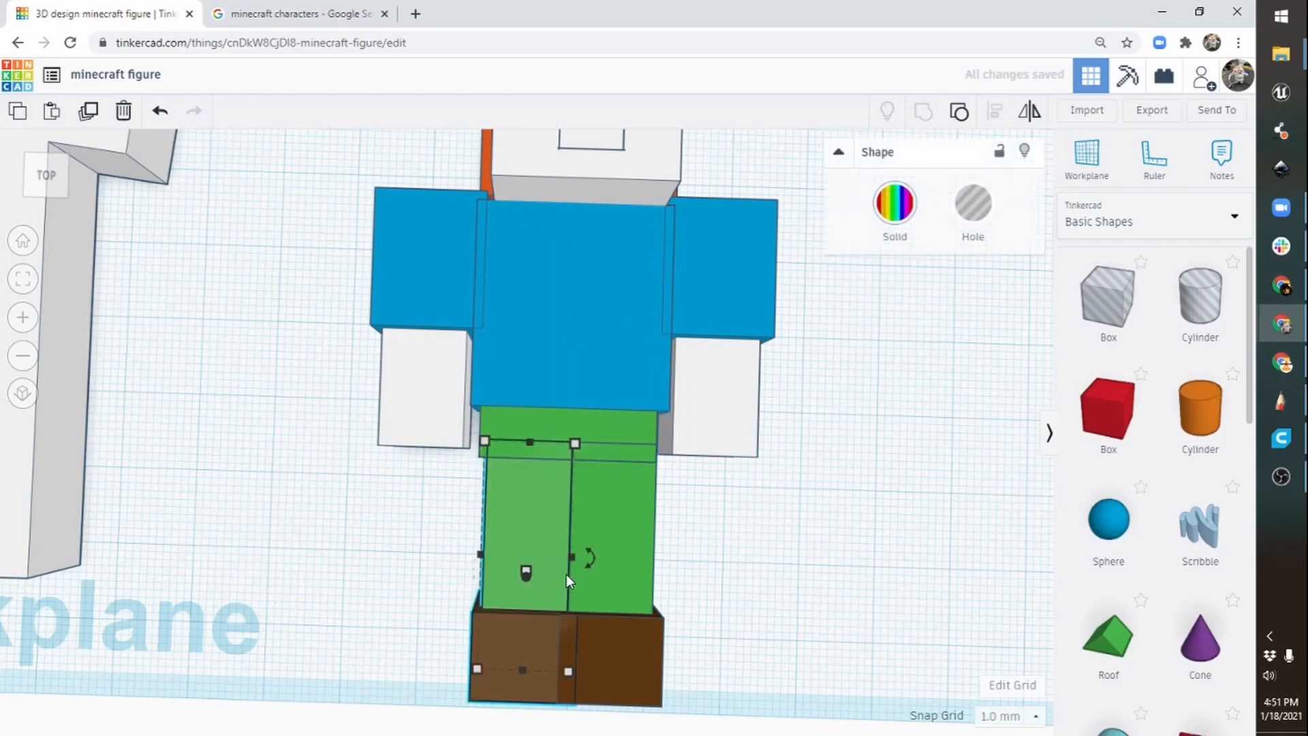
{"action": "key", "text": "Left"}
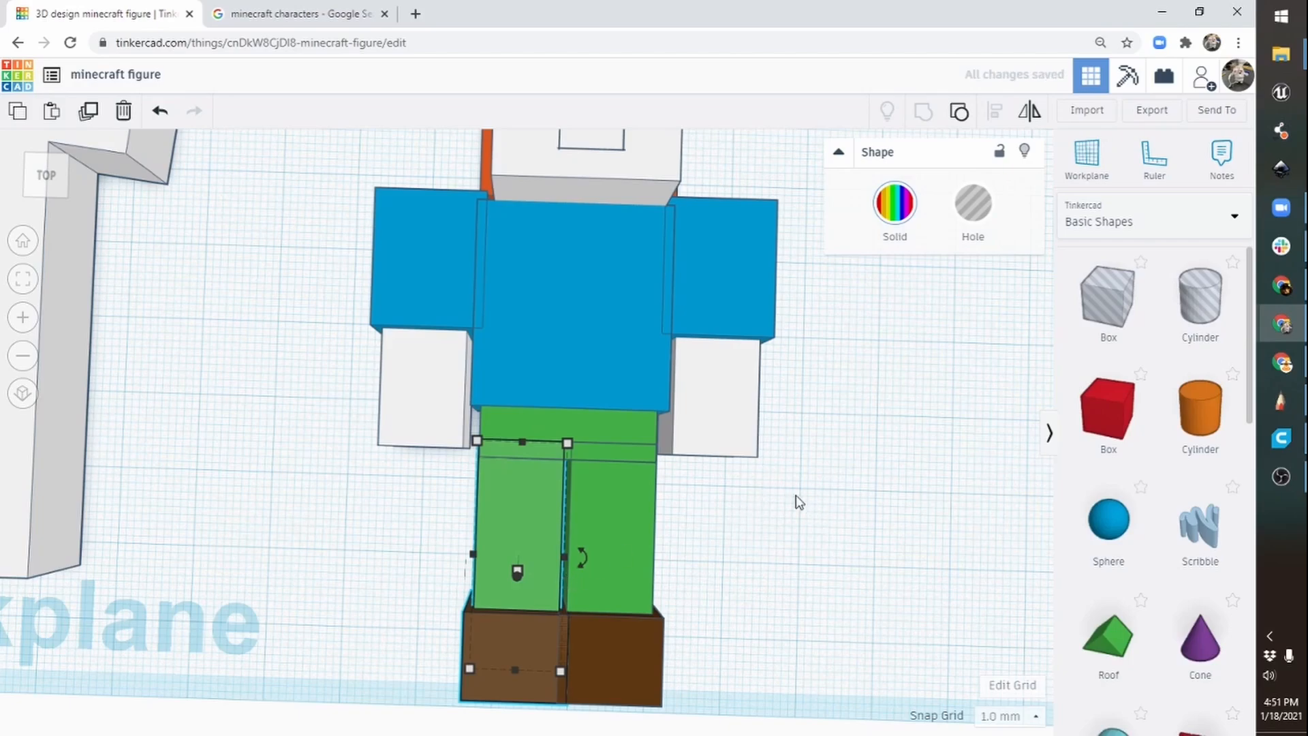
Rotate the duplicated leg by -22.5° so its shoe end lifts off the workplane in a walking pose.
{"action": "middle_click_drag", "start_coordinate": [798, 502], "coordinate": [665, 494]}
{"action": "right_click_drag", "start_coordinate": [629, 596], "coordinate": [718, 600]}
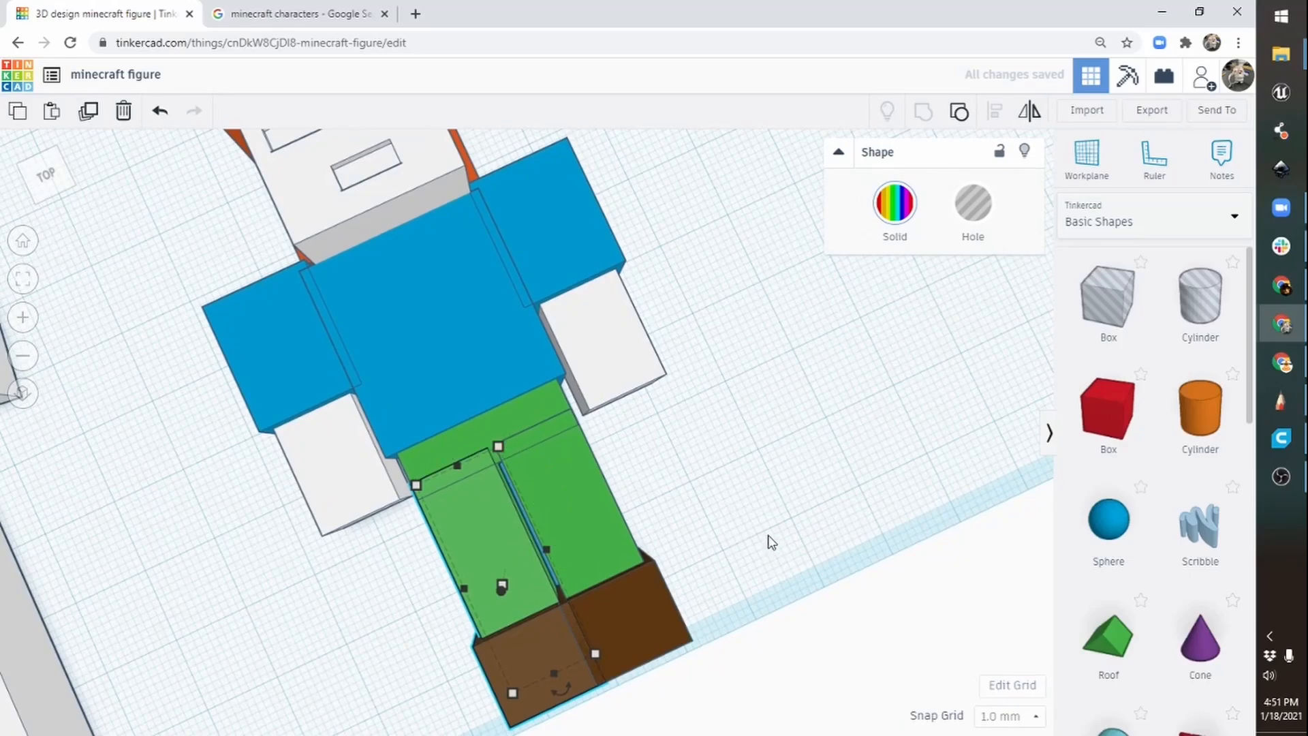
{"action": "right_click_drag", "start_coordinate": [771, 542], "coordinate": [830, 447]}
{"action": "scroll", "coordinate": [750, 590], "scroll_direction": "down", "scroll_amount": 4}
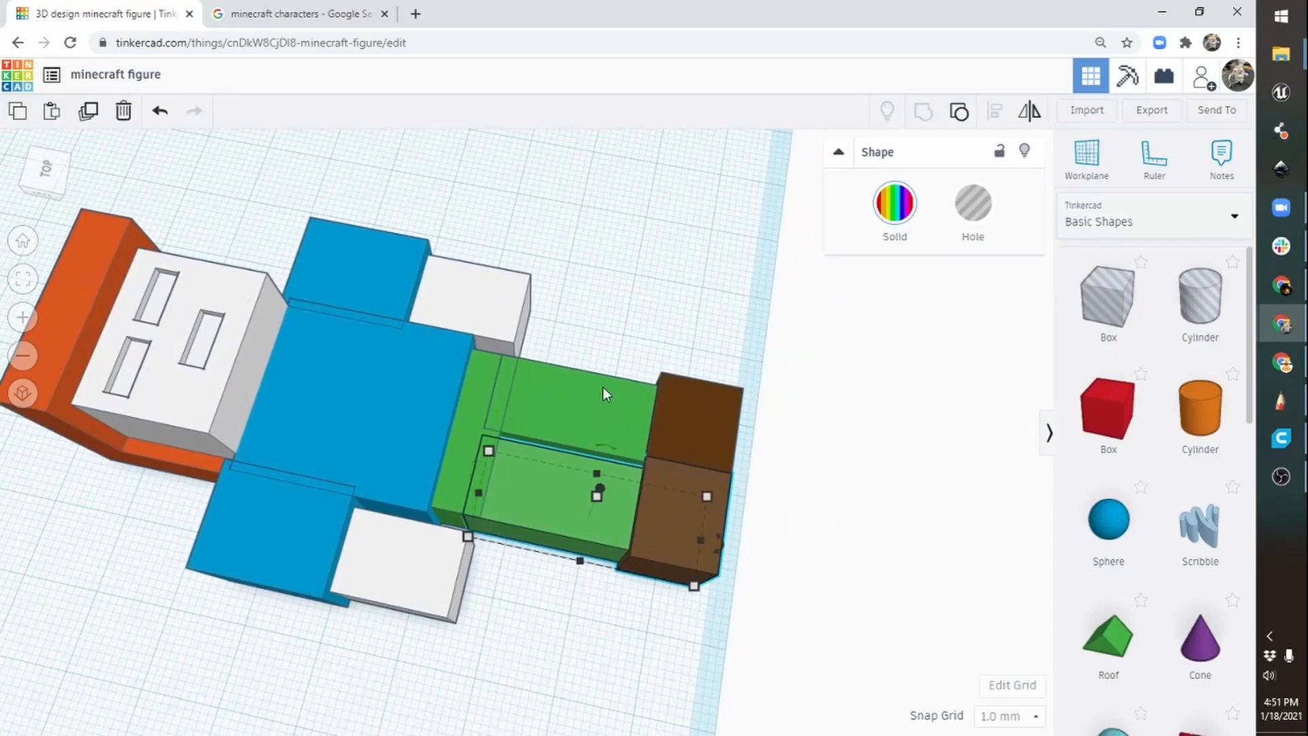
{"action": "right_click_drag", "start_coordinate": [604, 528], "coordinate": [581, 641]}
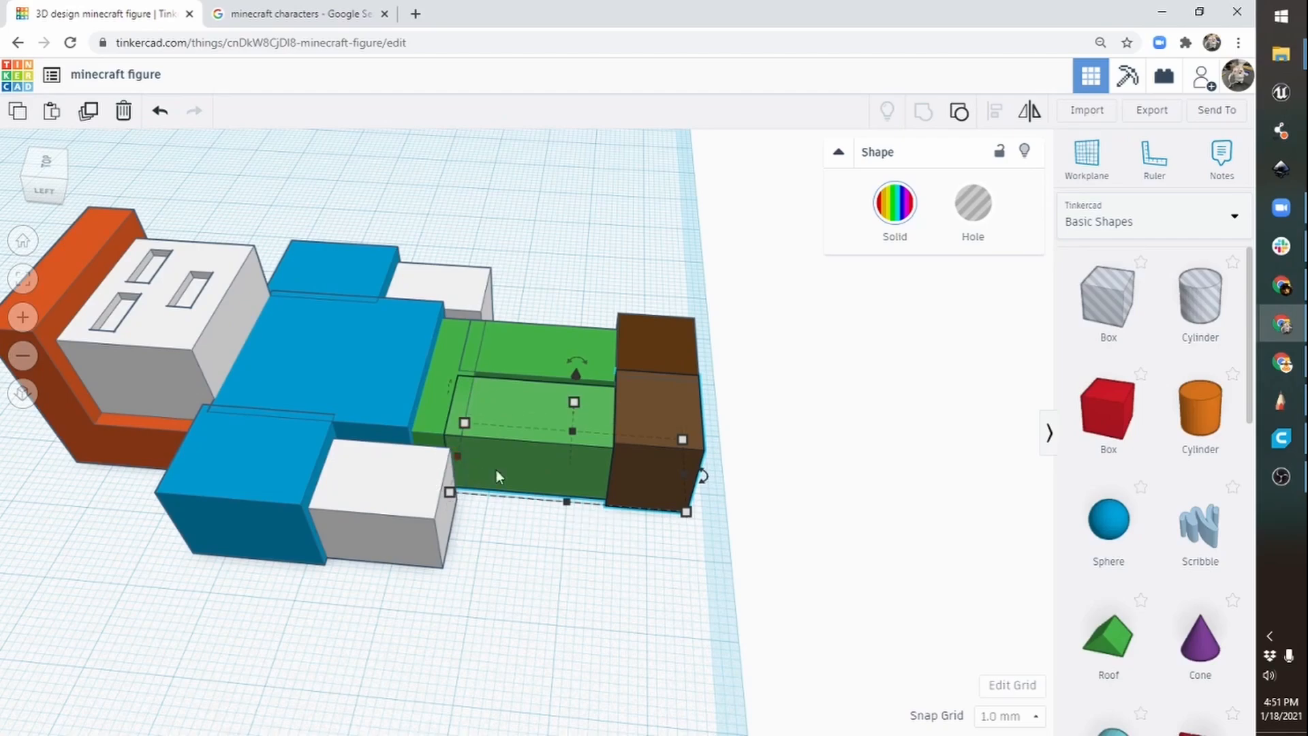
{"action": "left_click", "coordinate": [551, 341]}
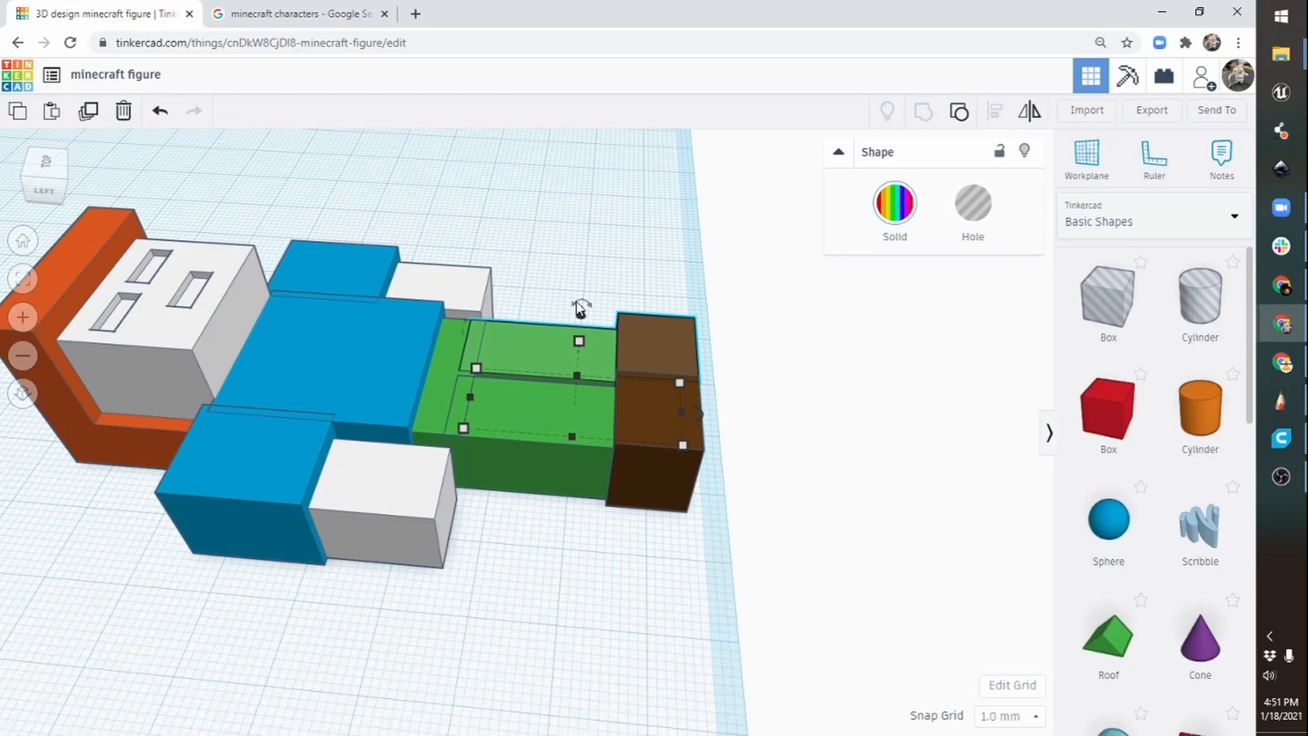
{"action": "left_click_drag", "start_coordinate": [579, 306], "coordinate": [553, 298]}
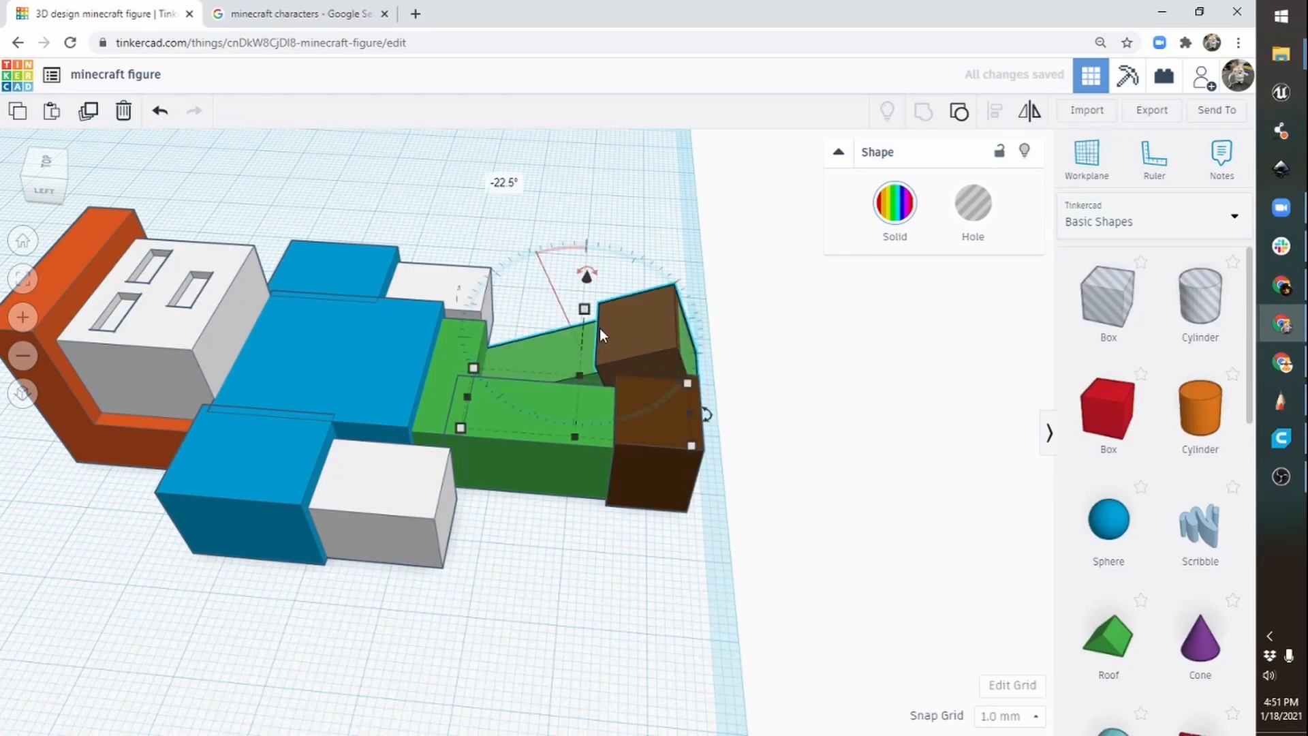
Drop the rotated leg so its lowest point rests on the workplane.
{"action": "right_click_drag", "start_coordinate": [793, 470], "coordinate": [300, 369]}
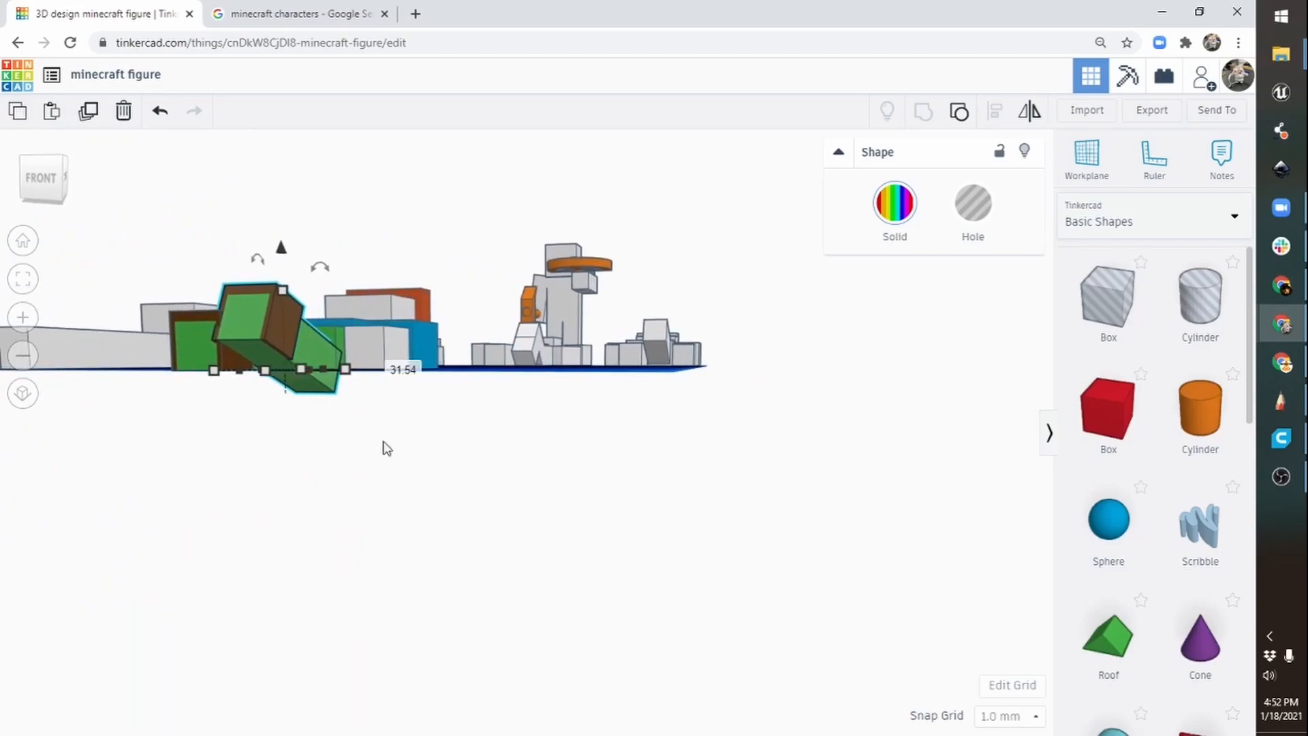
{"action": "key", "text": "d"}
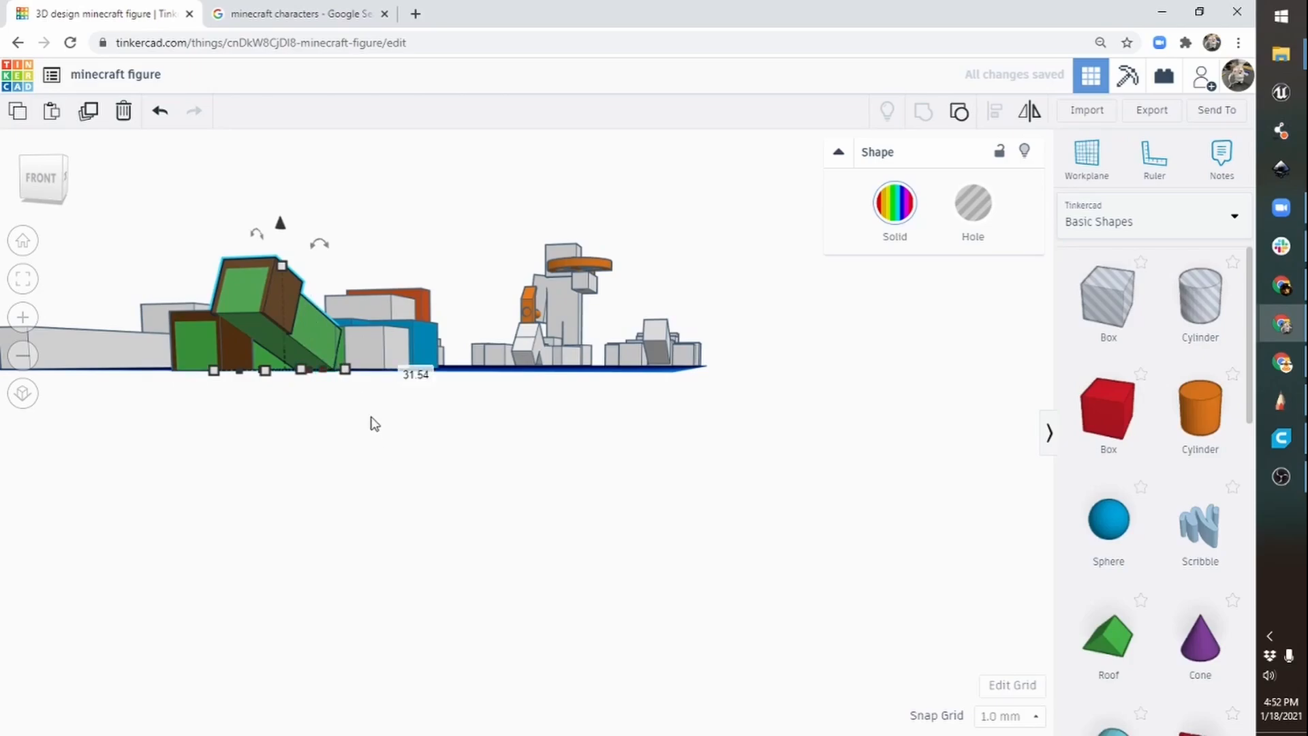
{"action": "right_click_drag", "start_coordinate": [481, 345], "coordinate": [322, 503]}
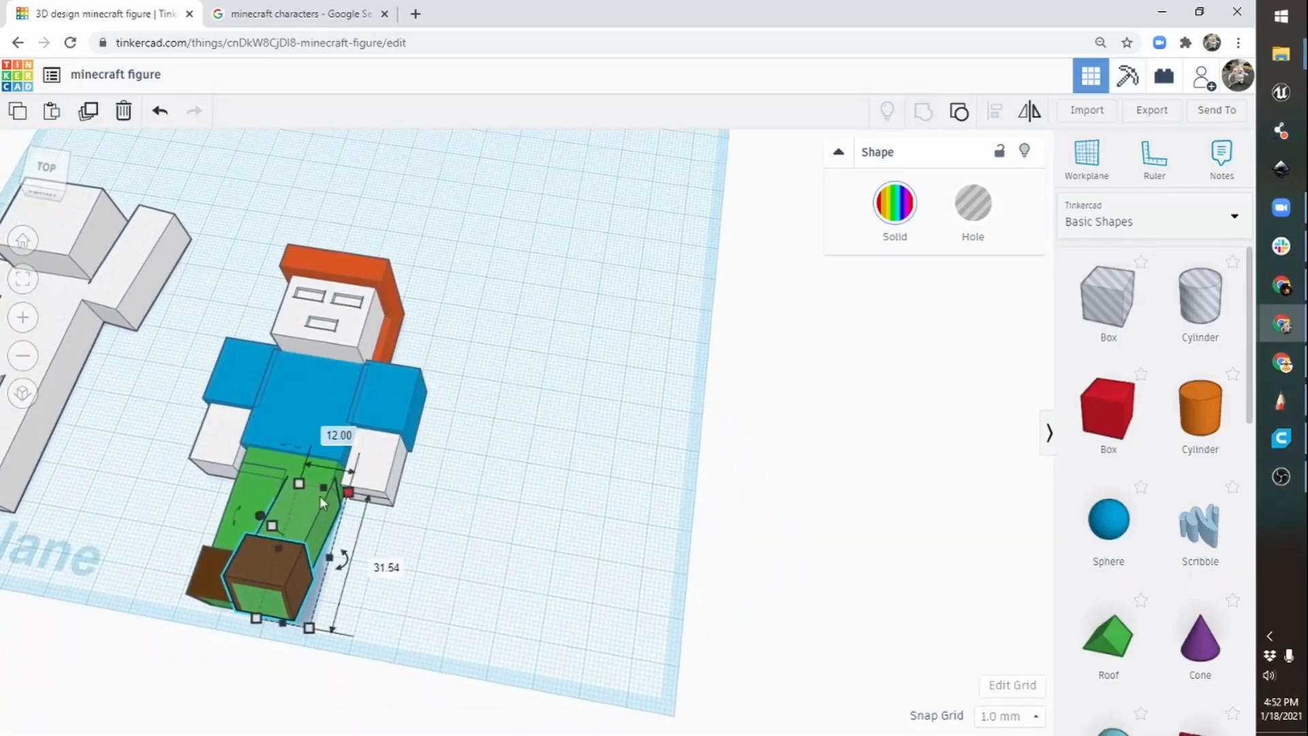
{"action": "right_click_drag", "start_coordinate": [420, 611], "coordinate": [461, 663]}
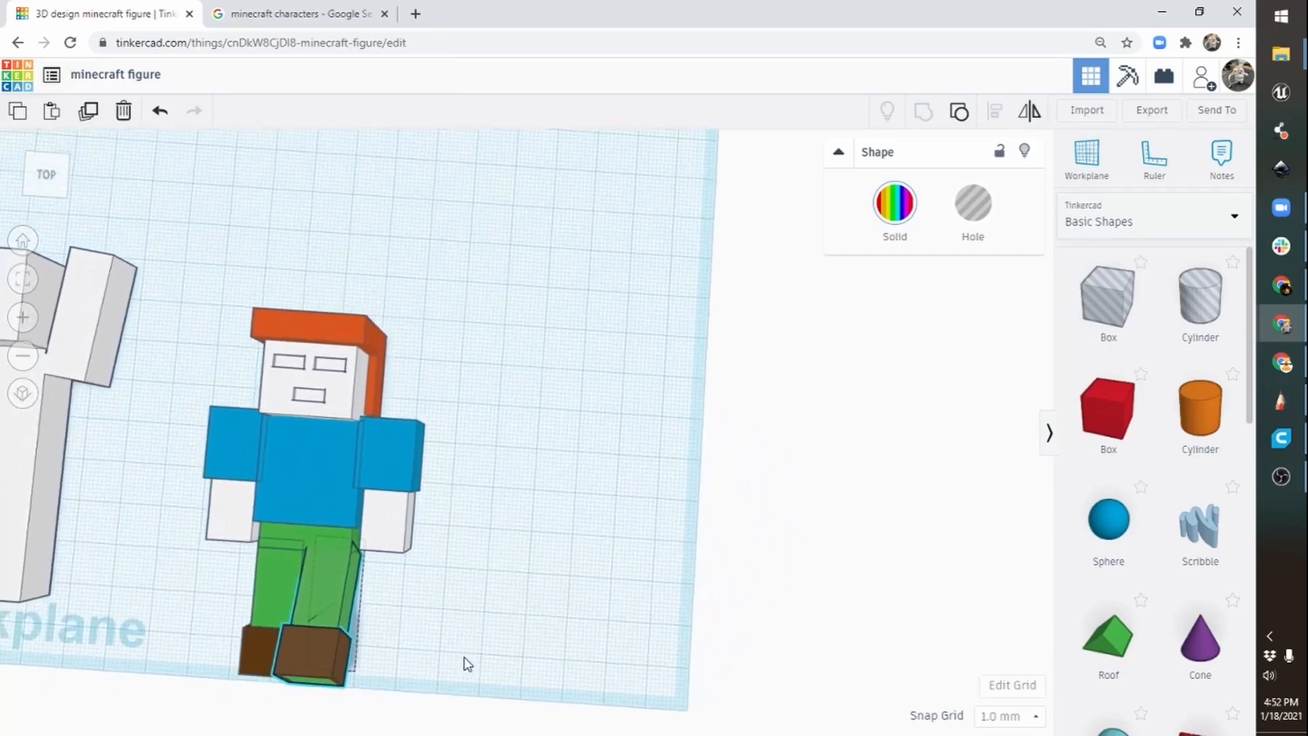
Examine the coloured figure from above and the example figures behind the workplane, including their head loops and accessories.
{"action": "right_click_drag", "start_coordinate": [366, 602], "coordinate": [639, 514]}
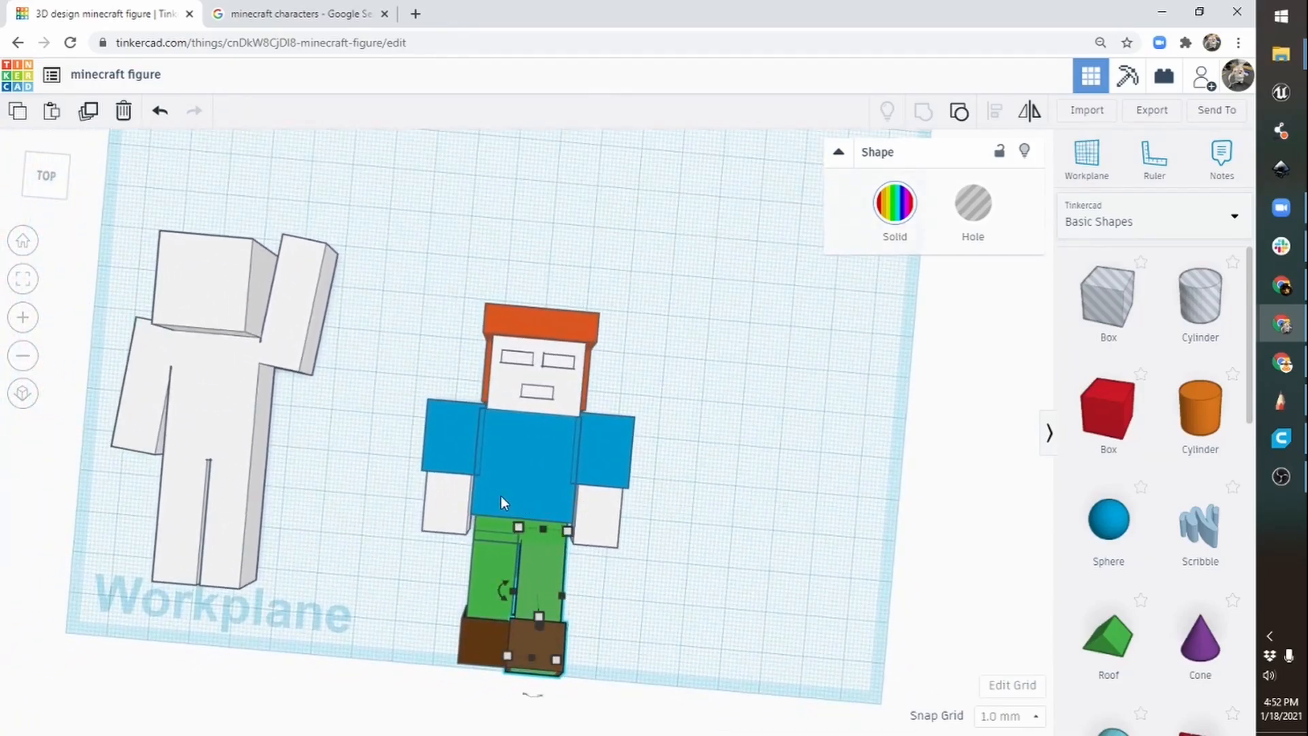
{"action": "right_click_drag", "start_coordinate": [501, 495], "coordinate": [541, 521]}
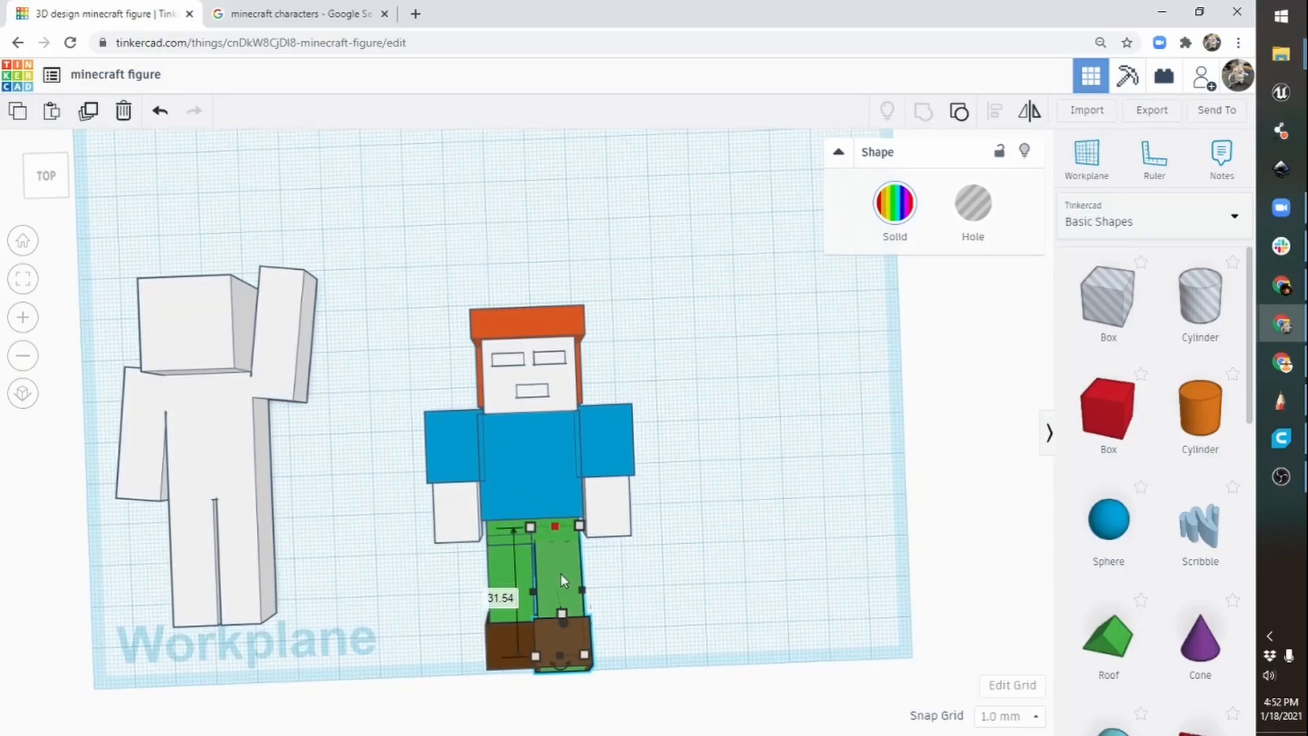
{"action": "middle_click_drag", "start_coordinate": [743, 320], "coordinate": [748, 646]}
{"action": "middle_click_drag", "start_coordinate": [789, 147], "coordinate": [592, 735]}
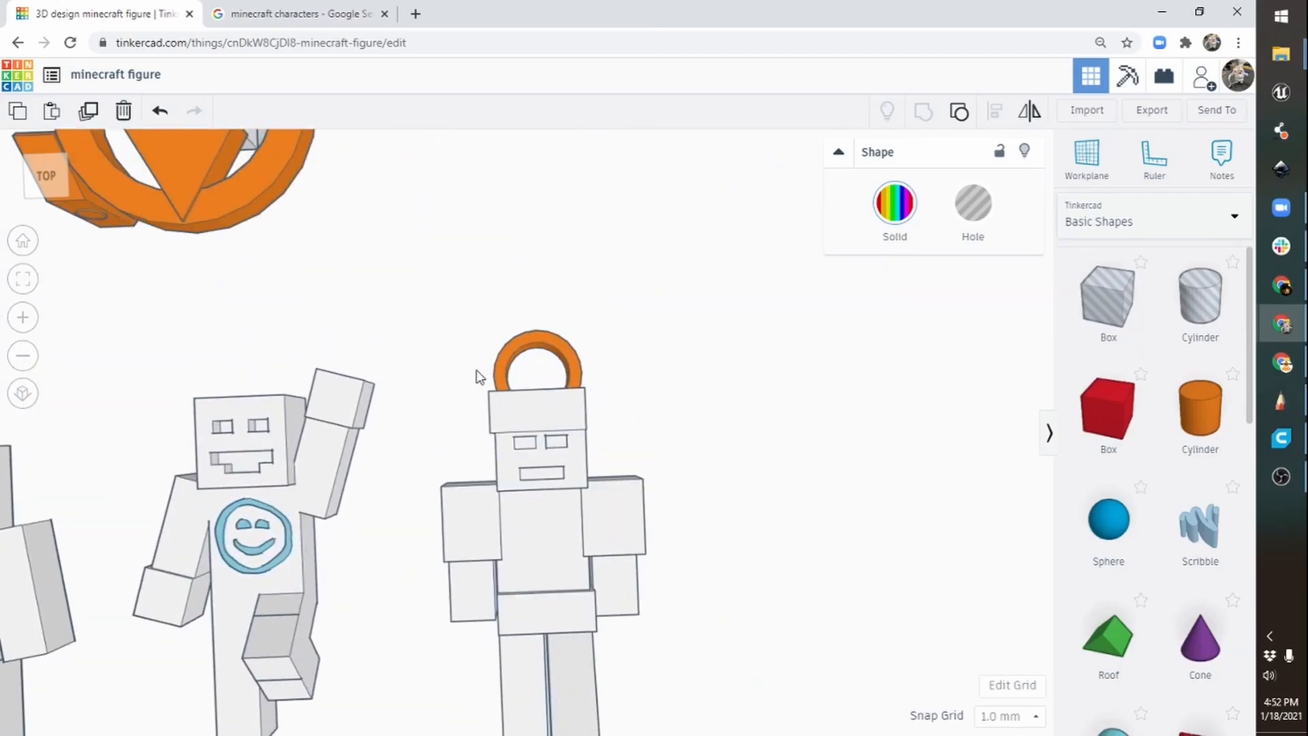
{"action": "middle_click_drag", "start_coordinate": [453, 304], "coordinate": [811, 492]}
{"action": "right_click_drag", "start_coordinate": [620, 605], "coordinate": [525, 510]}
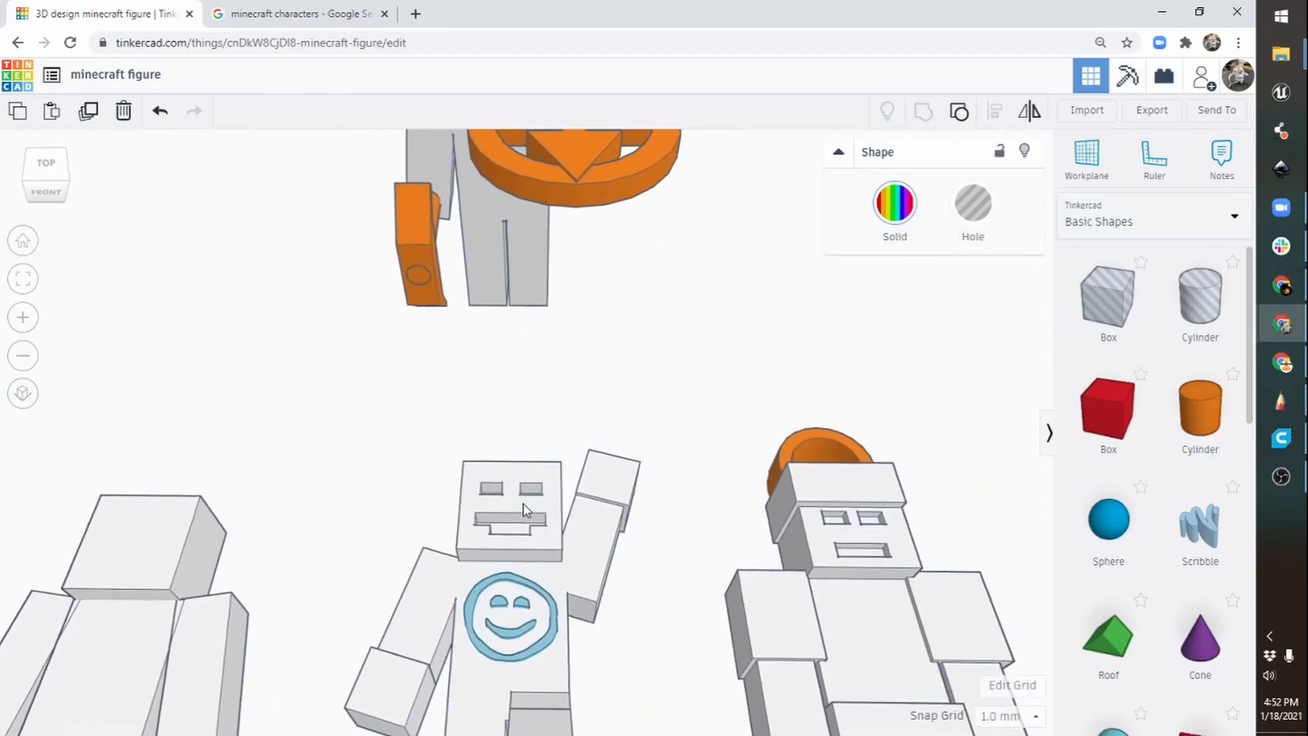
{"action": "left_click", "coordinate": [23, 355]}
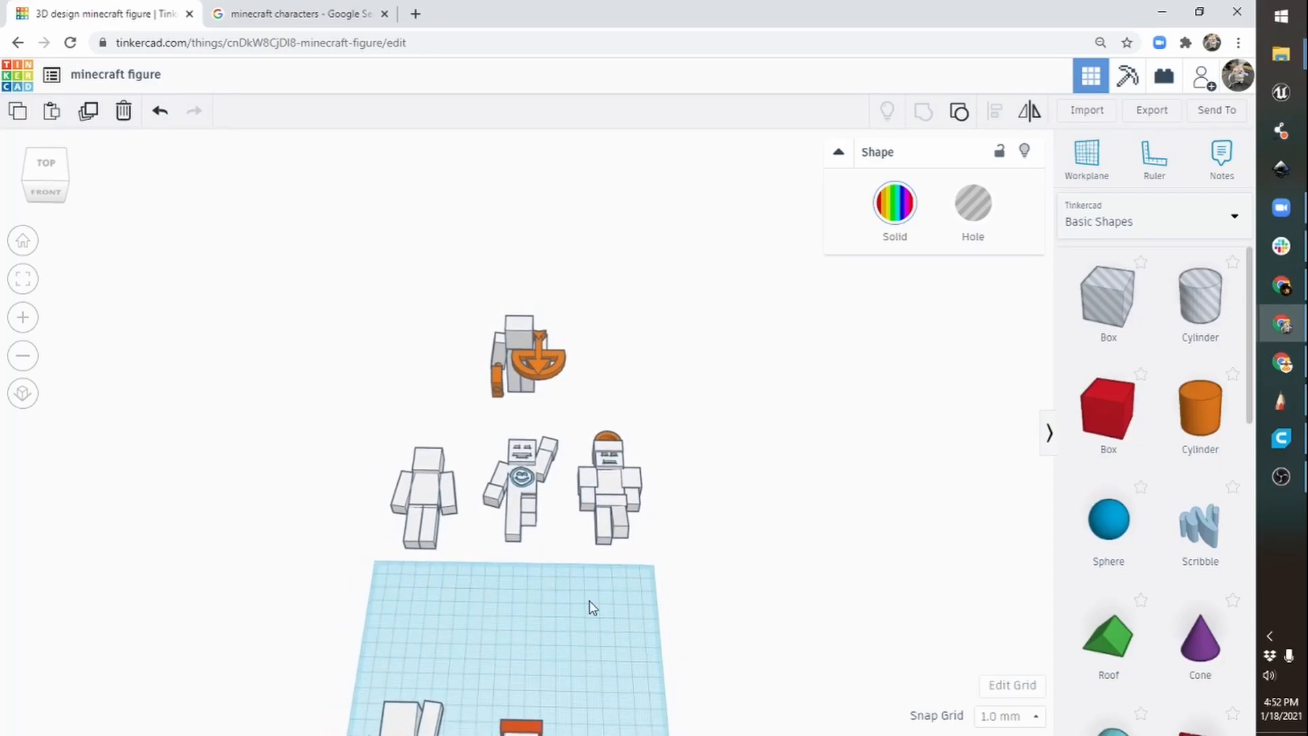
{"action": "middle_click_drag", "start_coordinate": [587, 608], "coordinate": [584, 351]}
{"action": "mouse_move", "coordinate": [594, 443]}
{"action": "right_mouse_down"}
{"action": "mouse_move", "coordinate": [610, 540]}
{"action": "mouse_move", "coordinate": [593, 444]}
{"action": "right_mouse_up"}
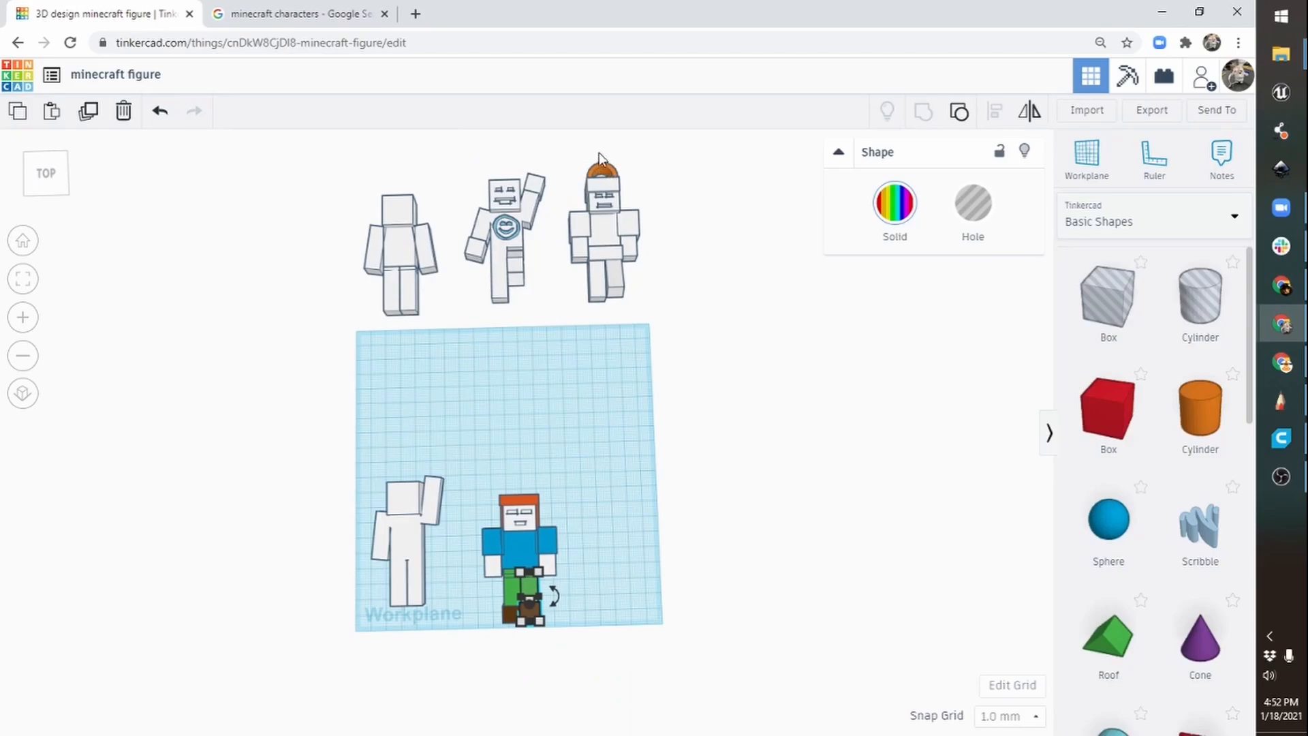
Add a tube at the top of the coloured figure's head, partly overlapping the orange hair block to form a loop.
{"action": "left_click_drag", "start_coordinate": [1249, 374], "coordinate": [1240, 599]}
{"action": "left_click_drag", "start_coordinate": [1031, 506], "coordinate": [518, 493]}
{"action": "right_click_drag", "start_coordinate": [590, 413], "coordinate": [581, 547]}
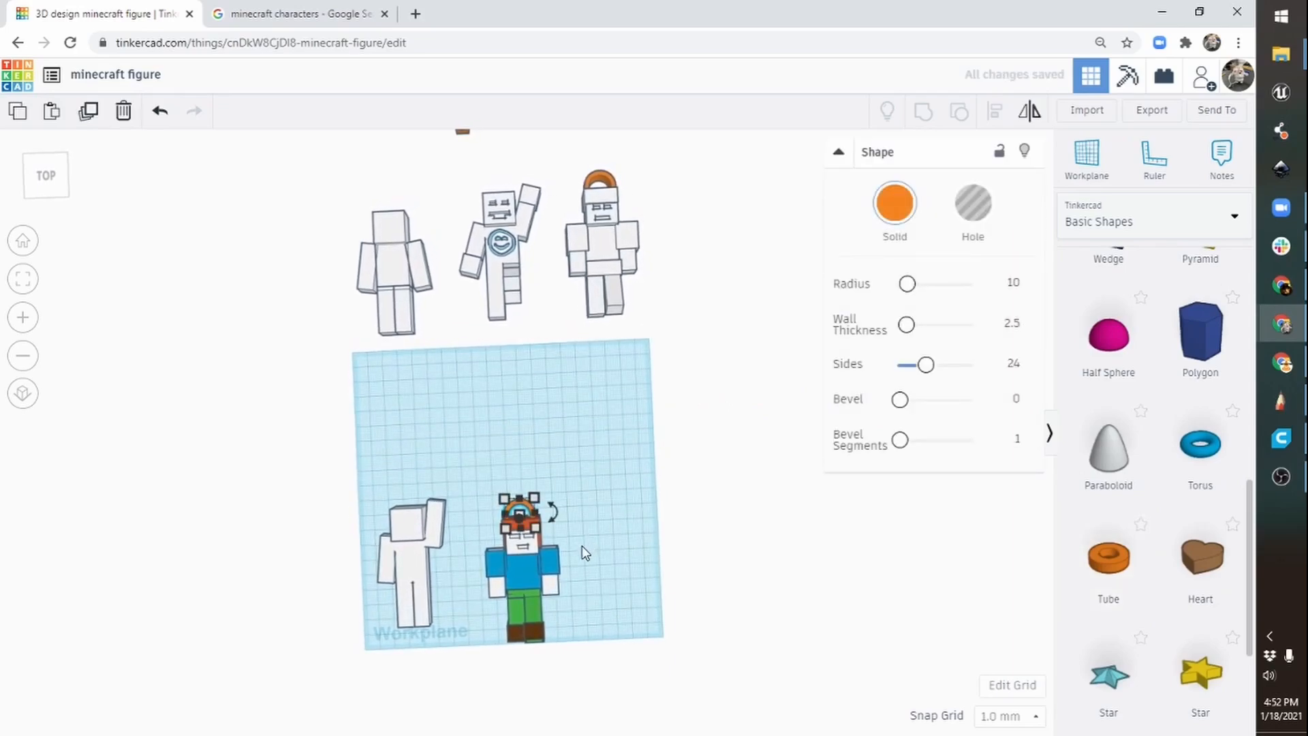
{"action": "middle_click_drag", "start_coordinate": [611, 582], "coordinate": [530, 536]}
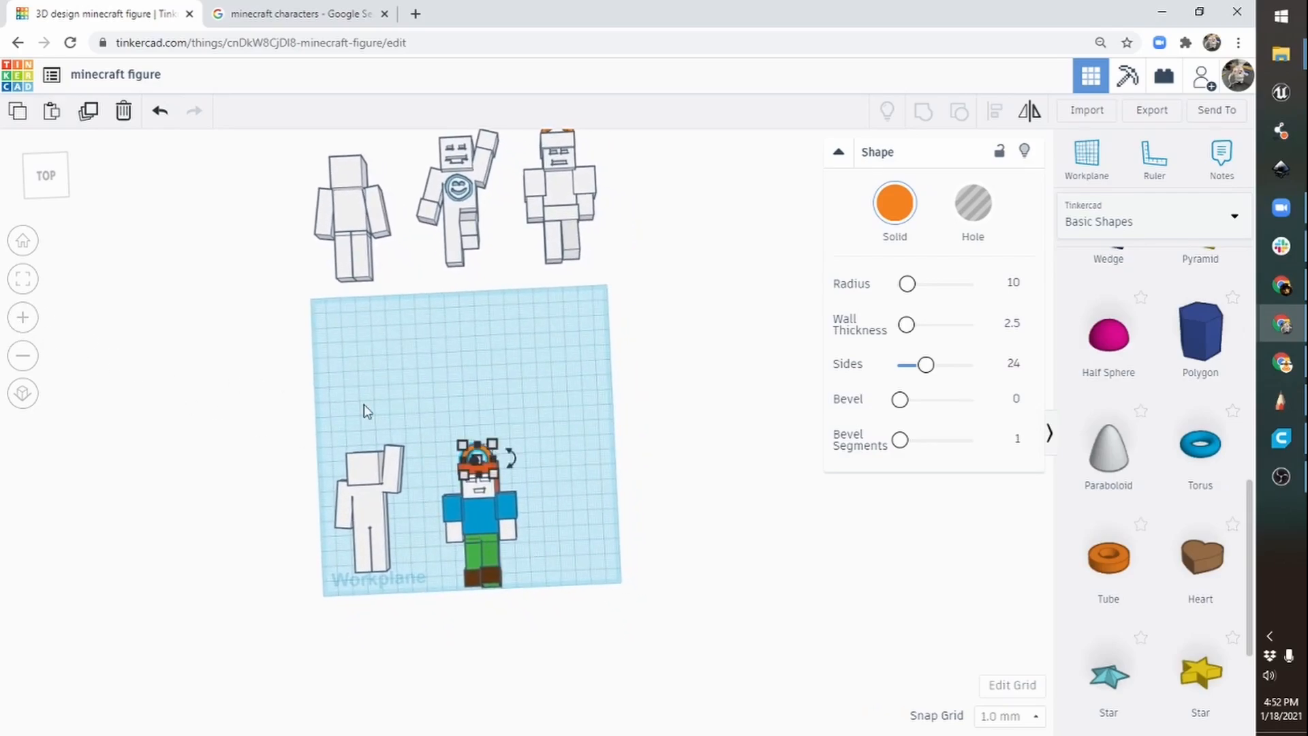
Group all the coloured figure's body parts and the head tube into a single multicolor shape.
{"action": "left_click_drag", "start_coordinate": [549, 425], "coordinate": [431, 620]}
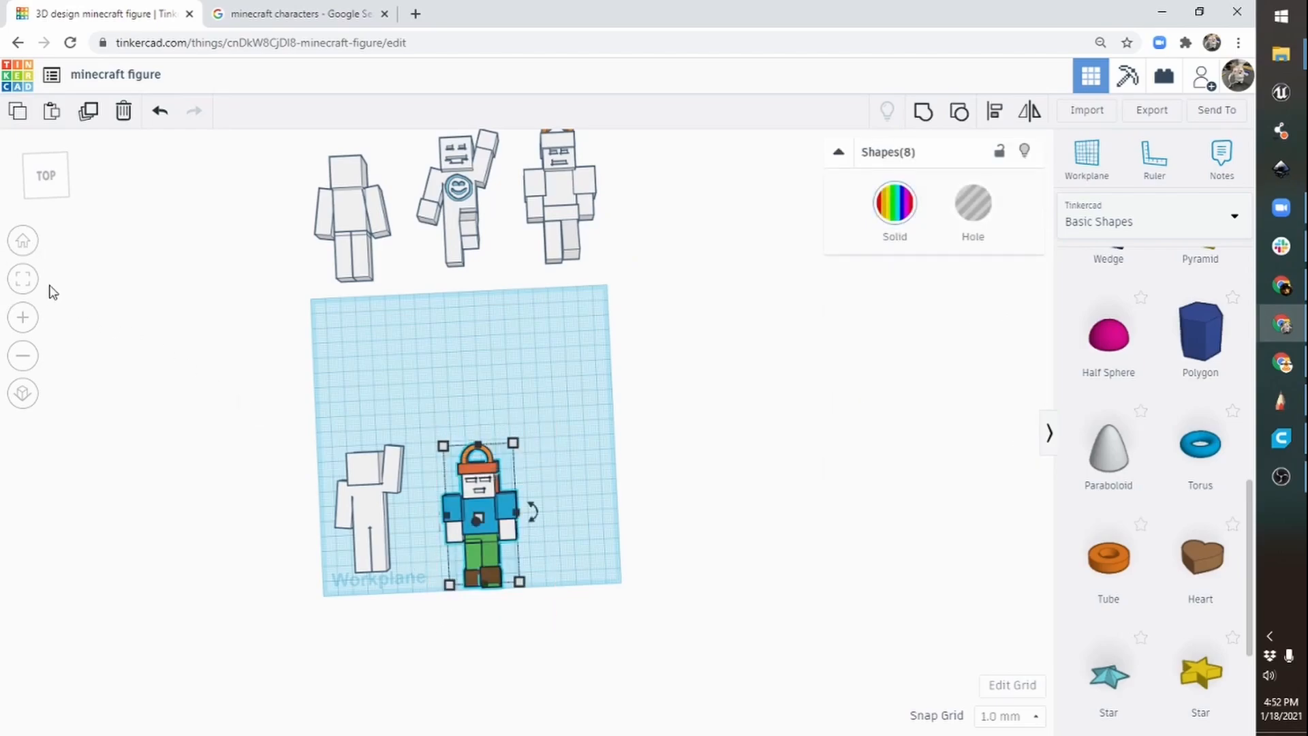
{"action": "left_click", "coordinate": [23, 282]}
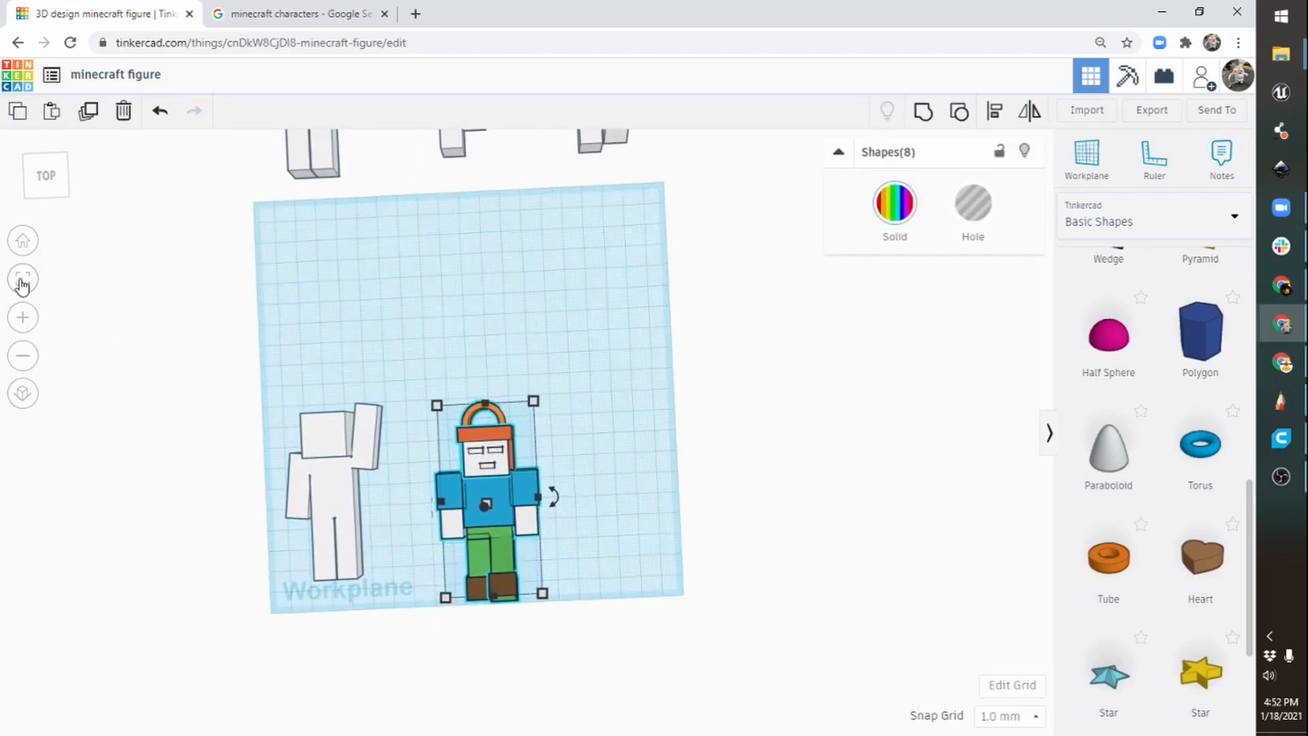
{"action": "right_click_drag", "start_coordinate": [816, 470], "coordinate": [776, 514]}
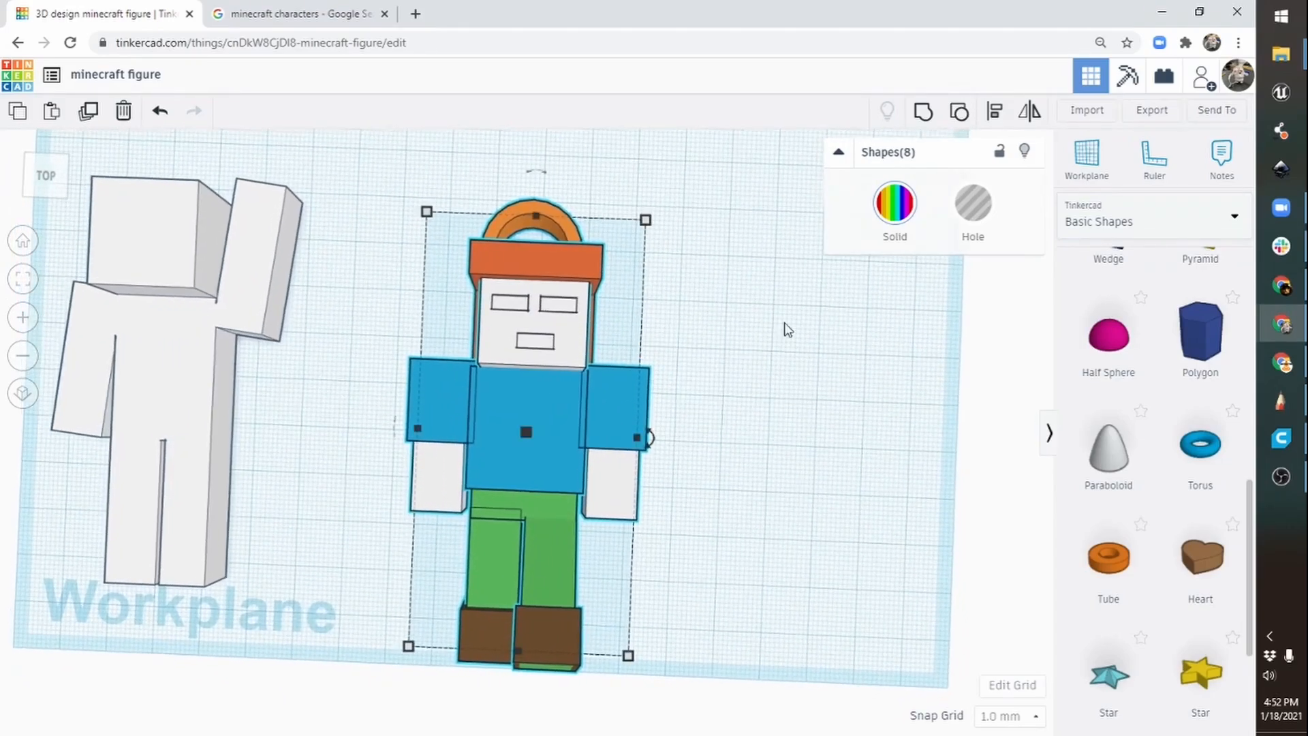
{"action": "left_click_drag", "start_coordinate": [731, 184], "coordinate": [402, 692]}
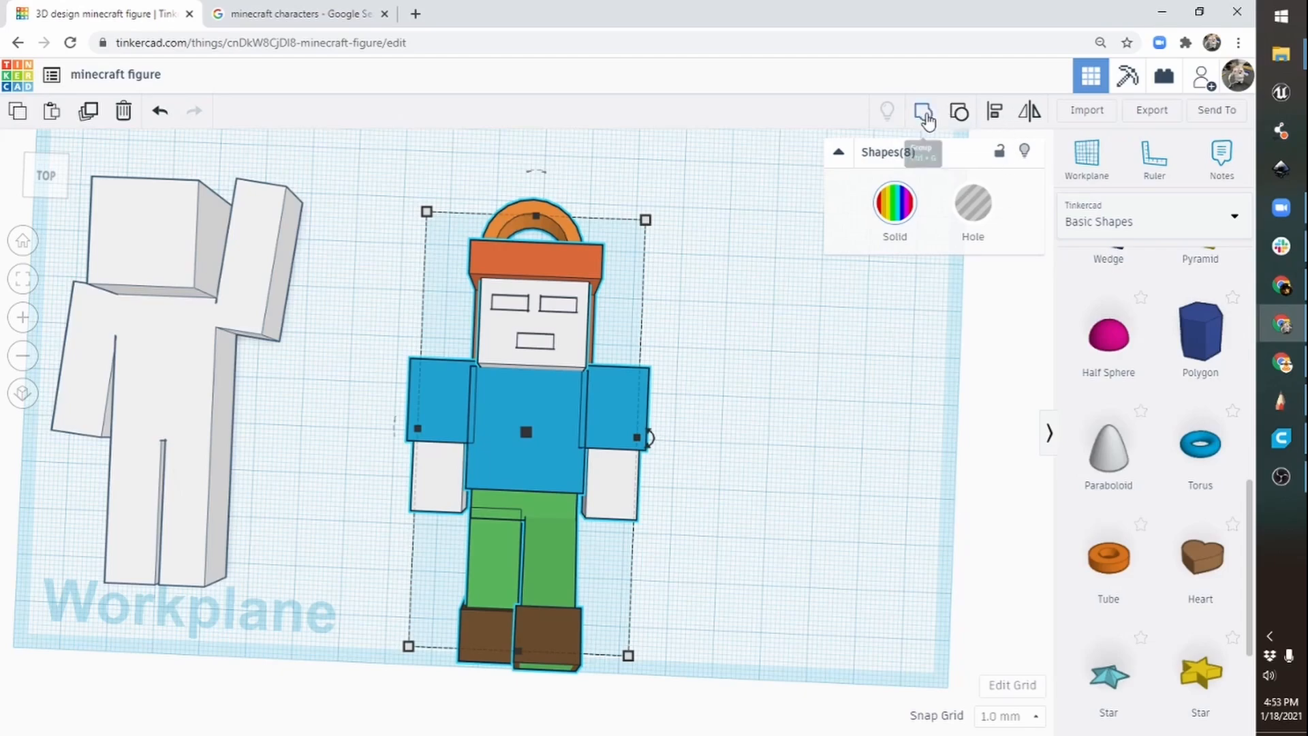
{"action": "left_click", "coordinate": [924, 113]}
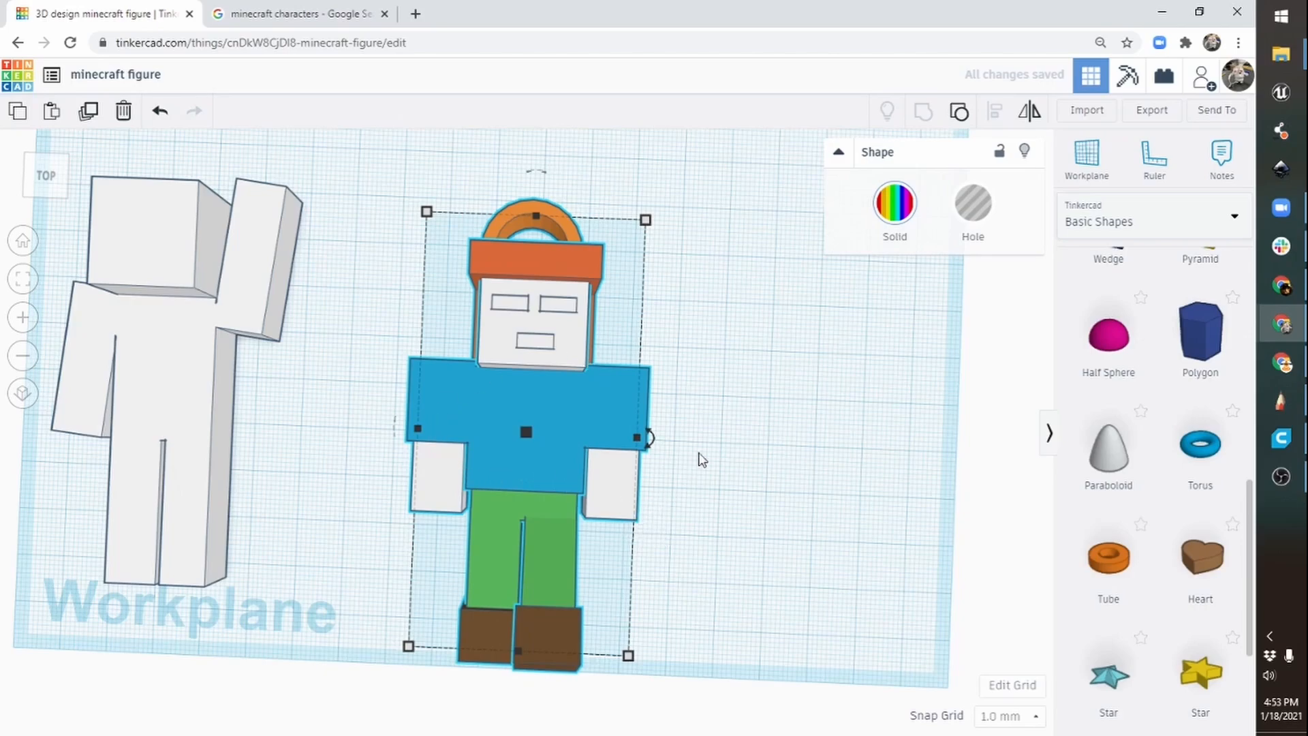
Check the leg joint from several sides, ungroup the figure and nudge the raised leg one grid step toward the waist.
{"action": "right_click_drag", "start_coordinate": [591, 492], "coordinate": [422, 444]}
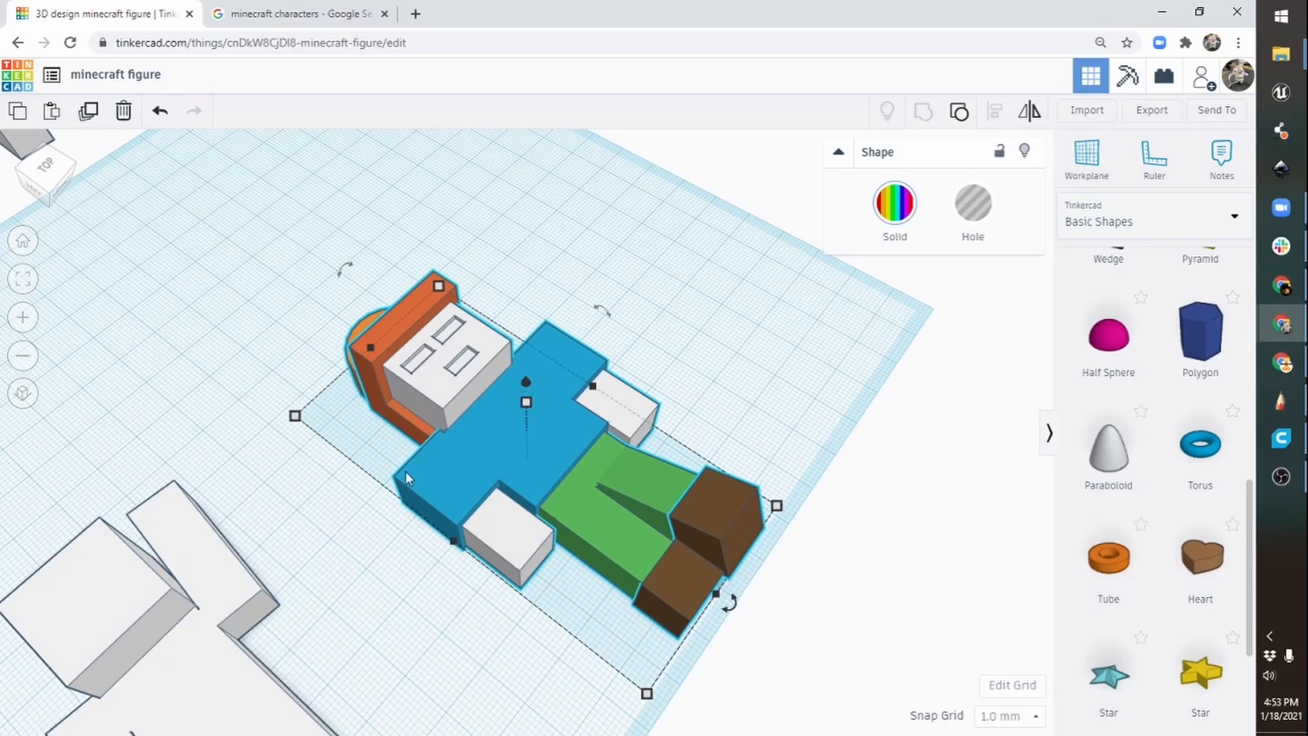
{"action": "right_click_drag", "start_coordinate": [502, 426], "coordinate": [522, 508]}
{"action": "left_click", "coordinate": [522, 508]}
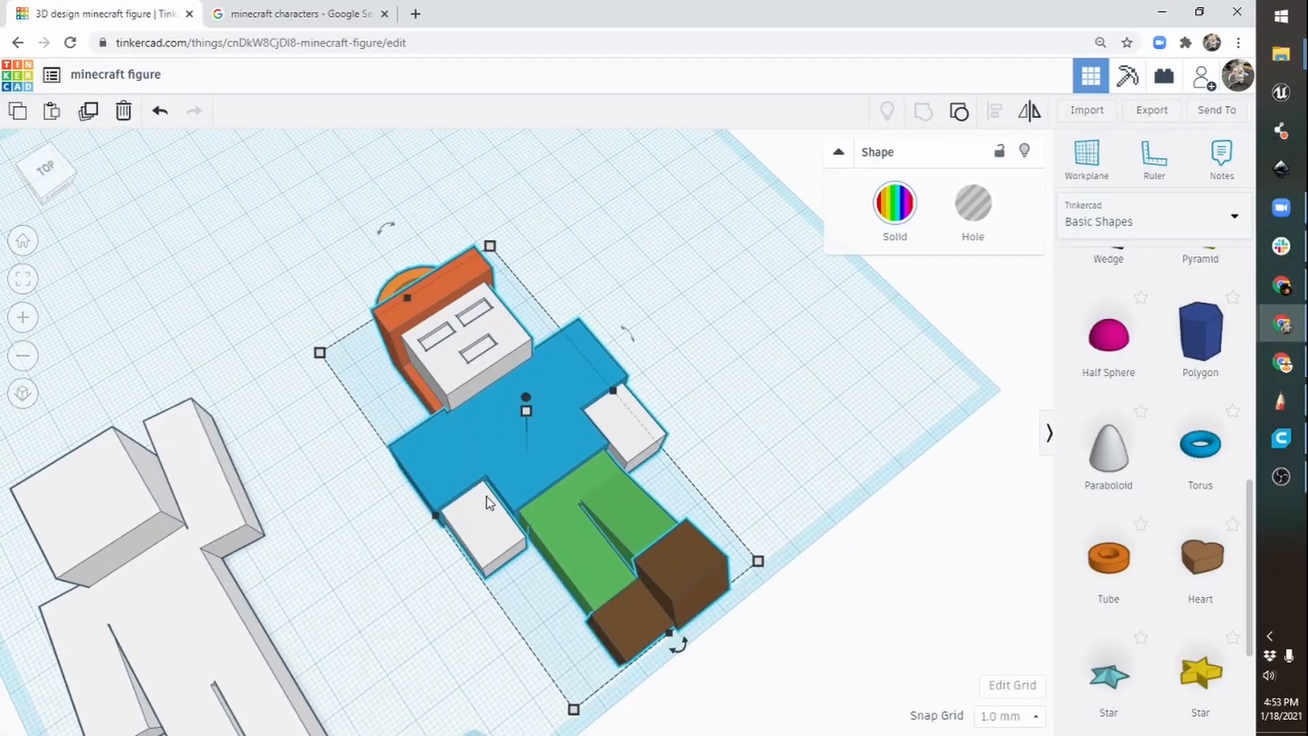
{"action": "right_click_drag", "start_coordinate": [730, 445], "coordinate": [461, 286]}
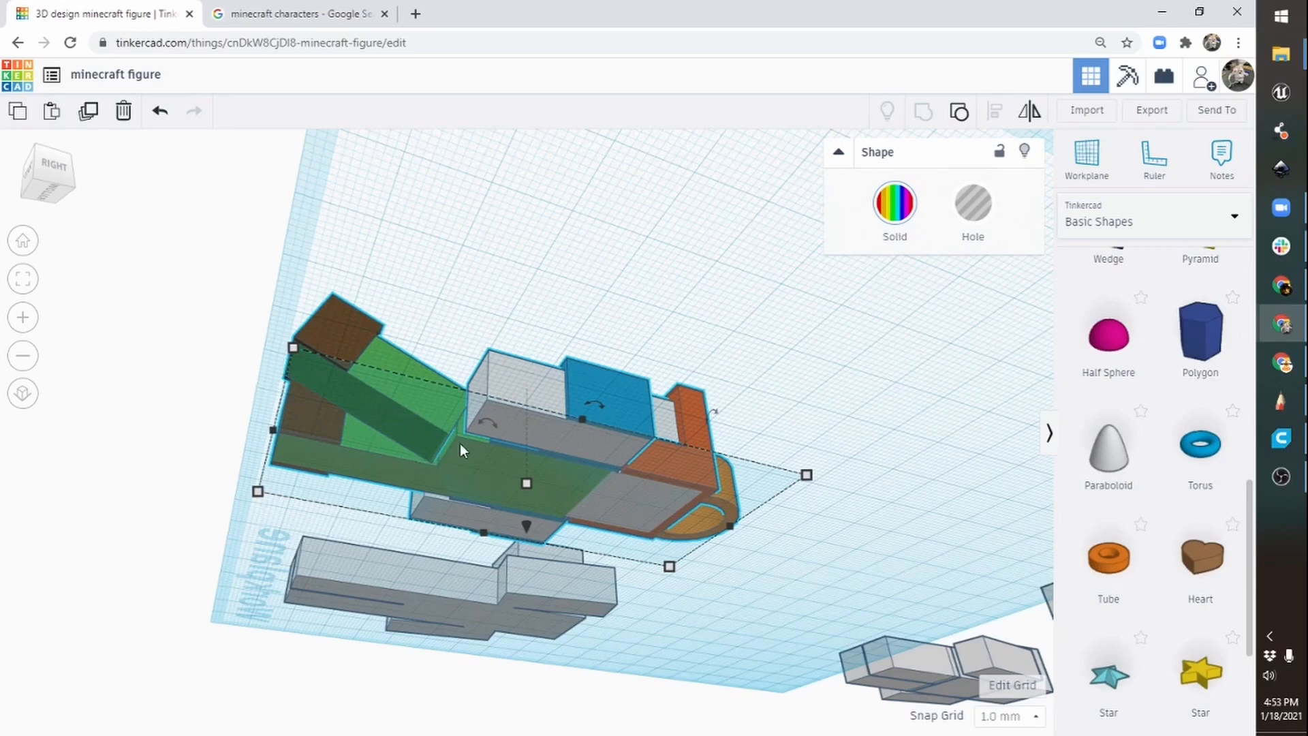
{"action": "right_click_drag", "start_coordinate": [458, 458], "coordinate": [653, 426]}
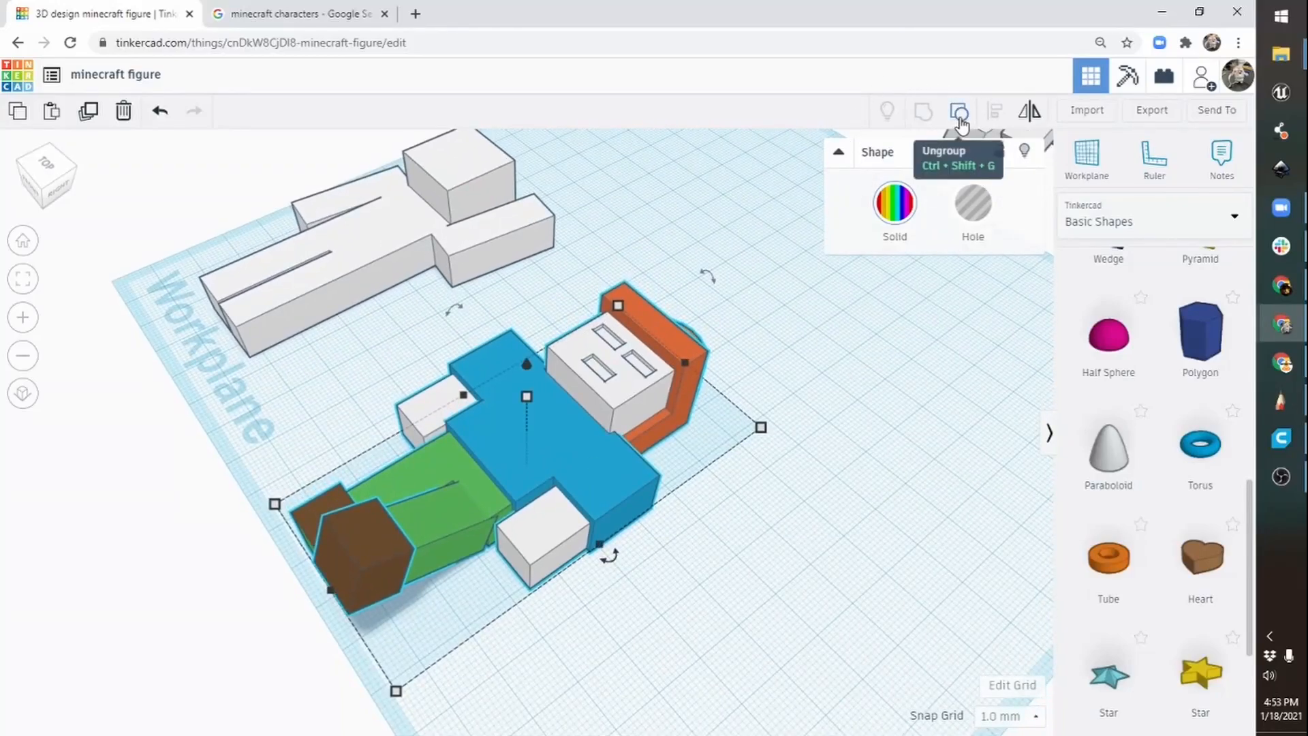
{"action": "left_click", "coordinate": [960, 111]}
{"action": "left_click", "coordinate": [532, 675]}
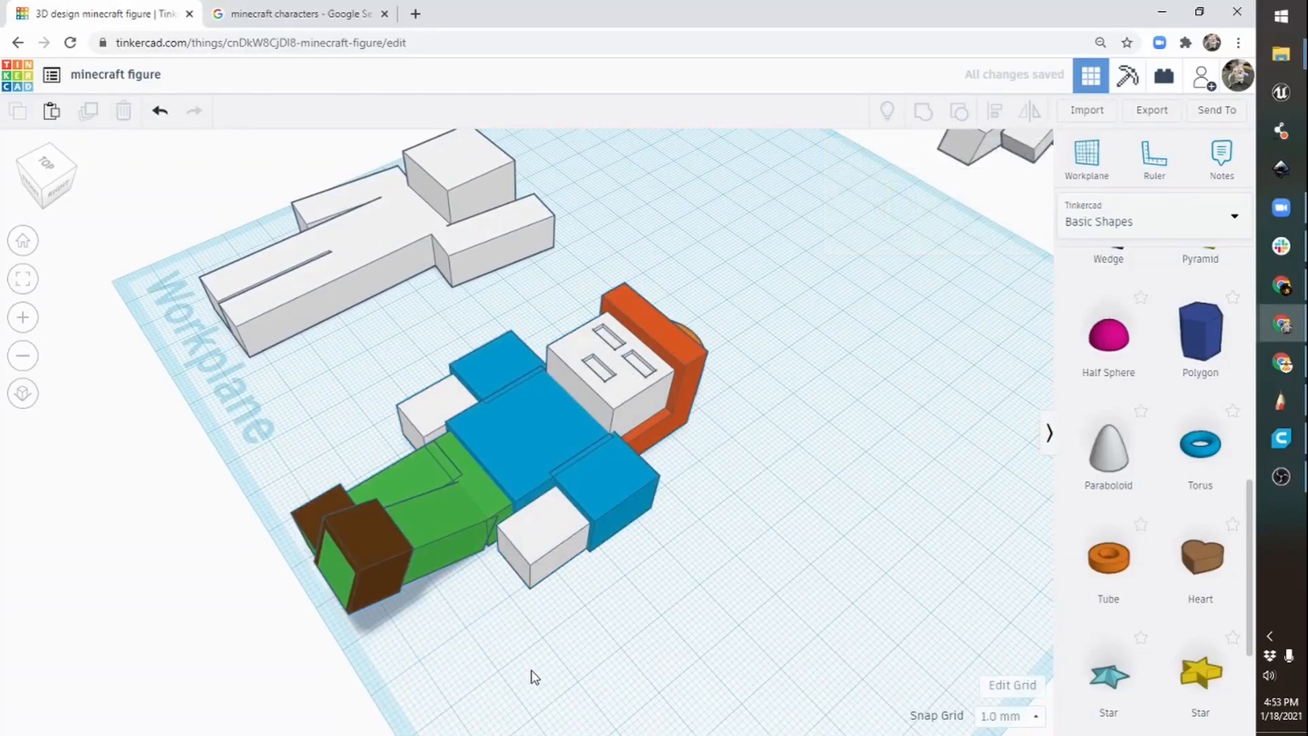
{"action": "left_click", "coordinate": [430, 547]}
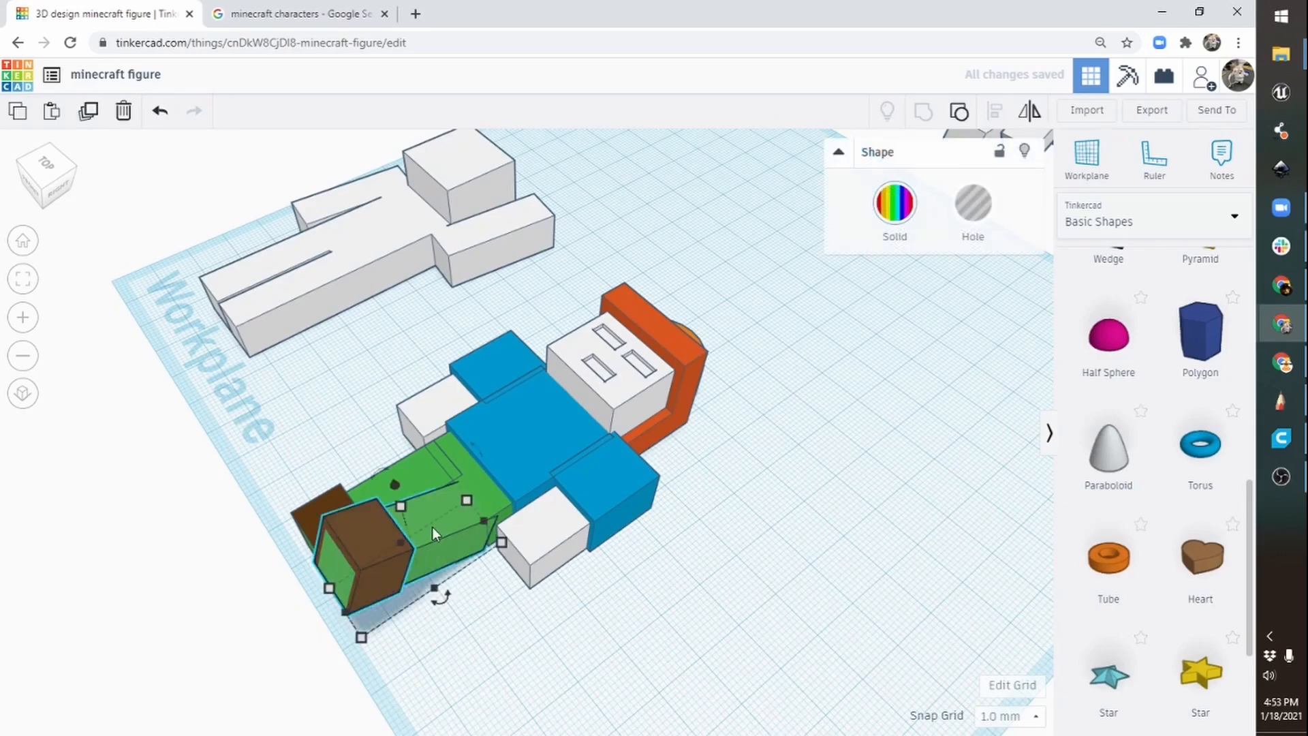
{"action": "key", "text": "Right"}
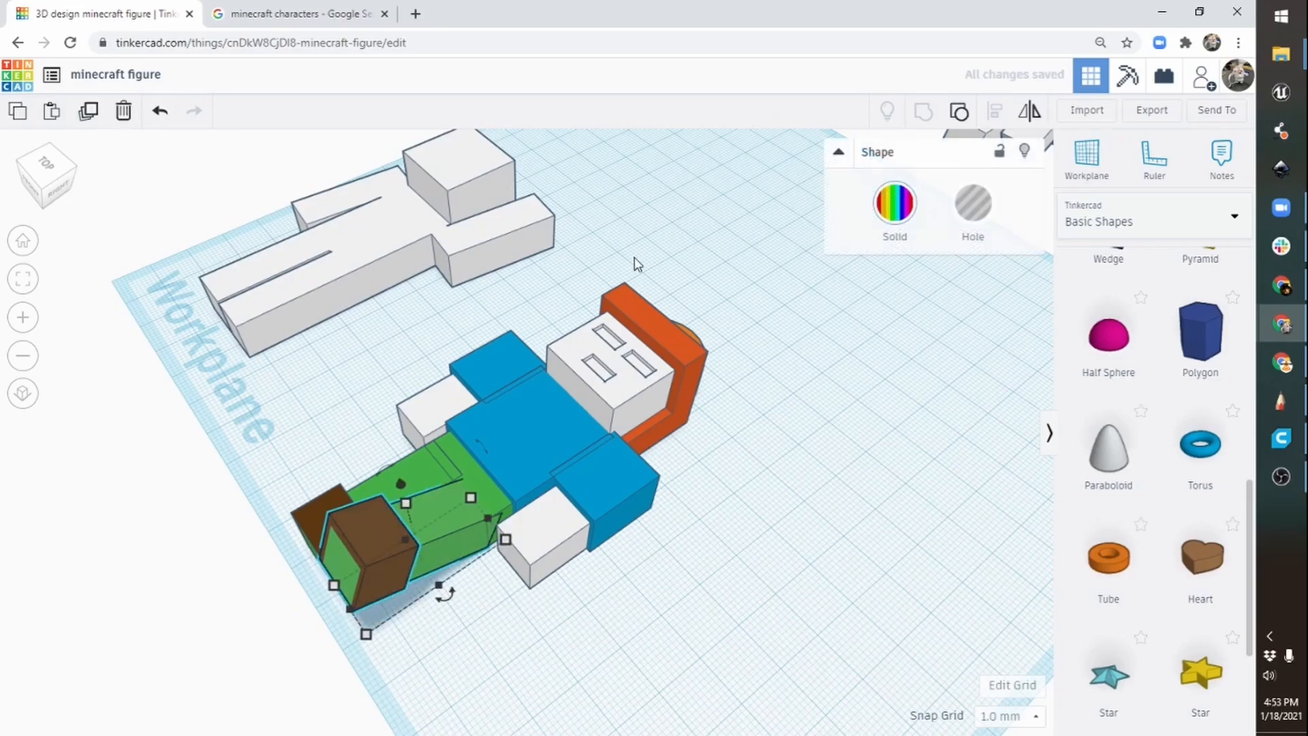
Select the head, tube, torso, arms and legs of the coloured figure and regroup them as one multicolor shape.
{"action": "left_click_drag", "start_coordinate": [775, 314], "coordinate": [308, 644]}
{"action": "right_click_drag", "start_coordinate": [503, 633], "coordinate": [750, 697]}
{"action": "left_click_drag", "start_coordinate": [667, 315], "coordinate": [430, 695]}
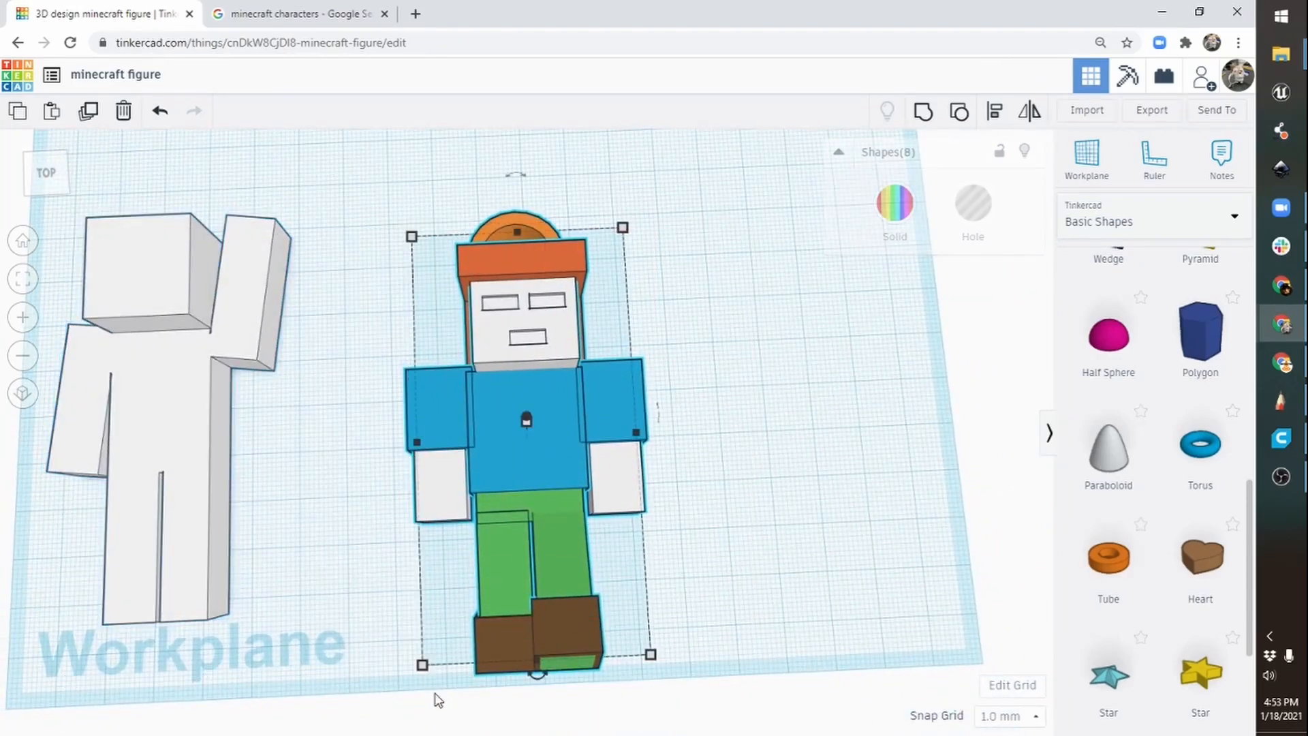
{"action": "left_click", "coordinate": [923, 116]}
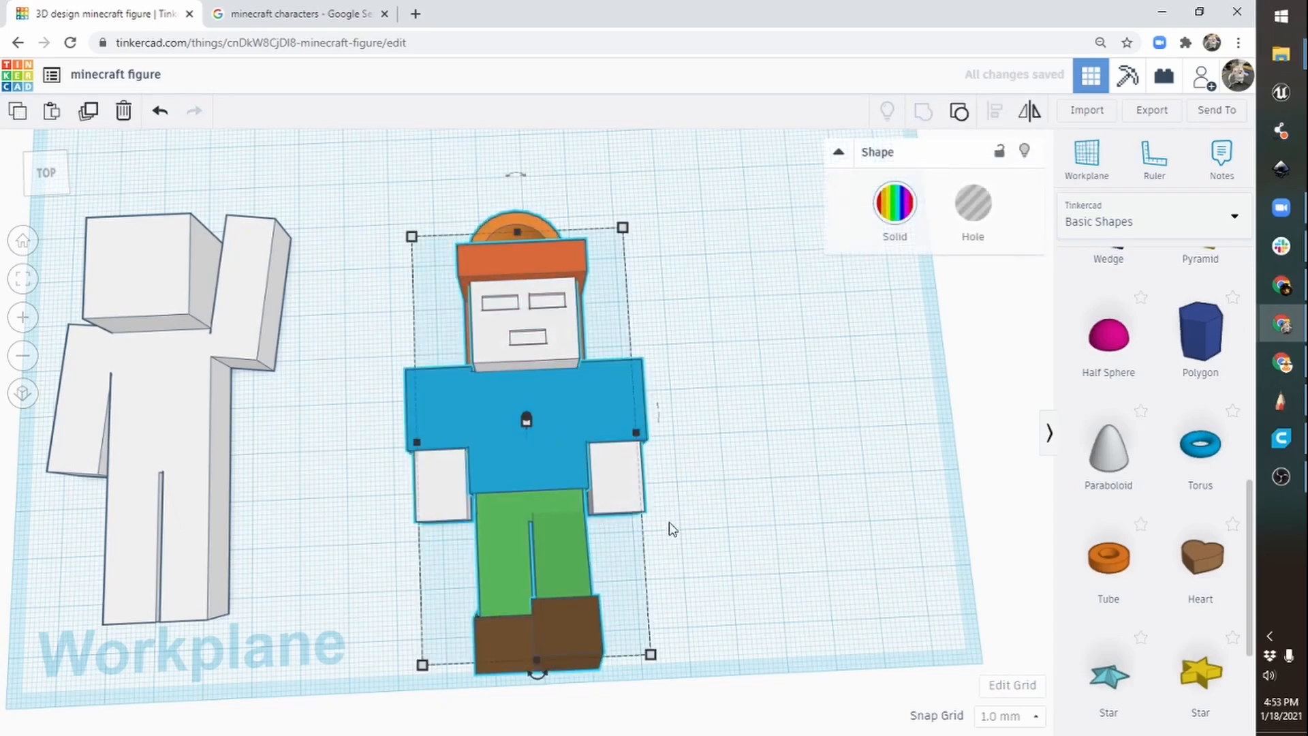
Examine the regrouped figure's raised leg from below, the side and the front, and review the example figures and their accessories.
{"action": "right_click_drag", "start_coordinate": [671, 528], "coordinate": [435, 450]}
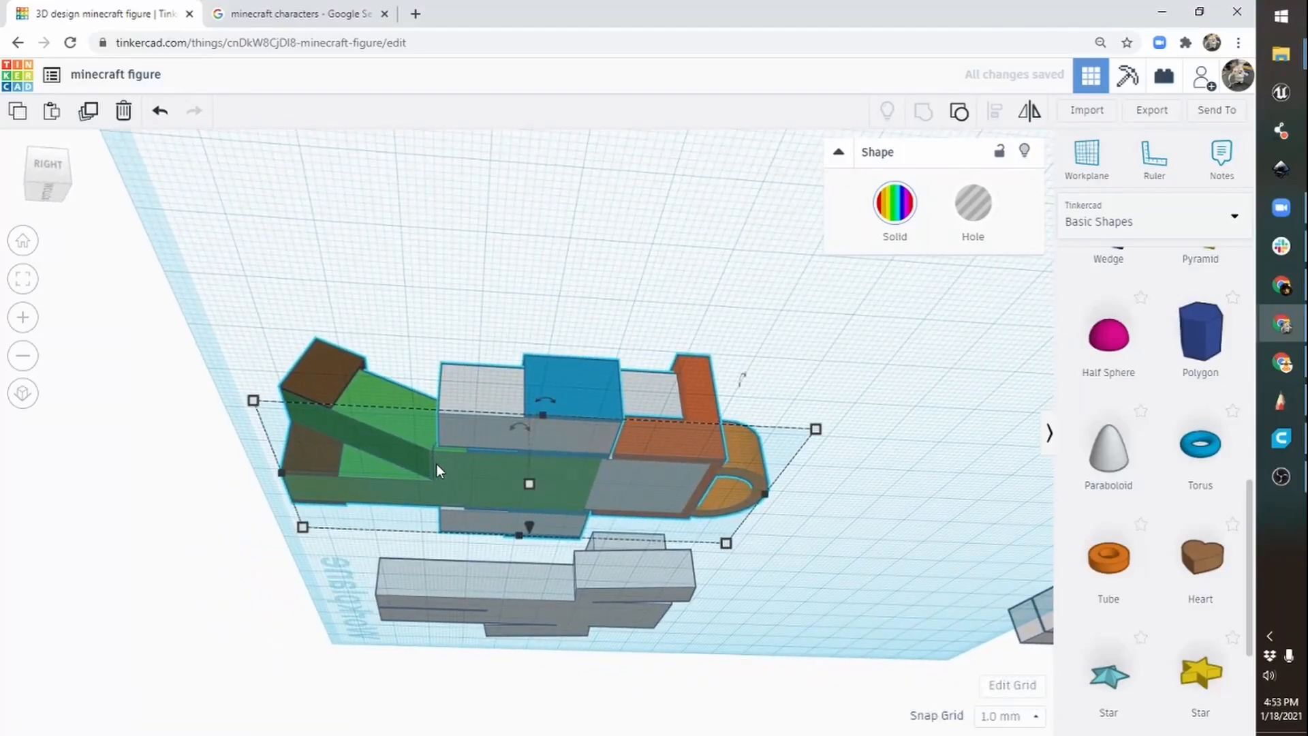
{"action": "right_click_drag", "start_coordinate": [510, 428], "coordinate": [474, 497]}
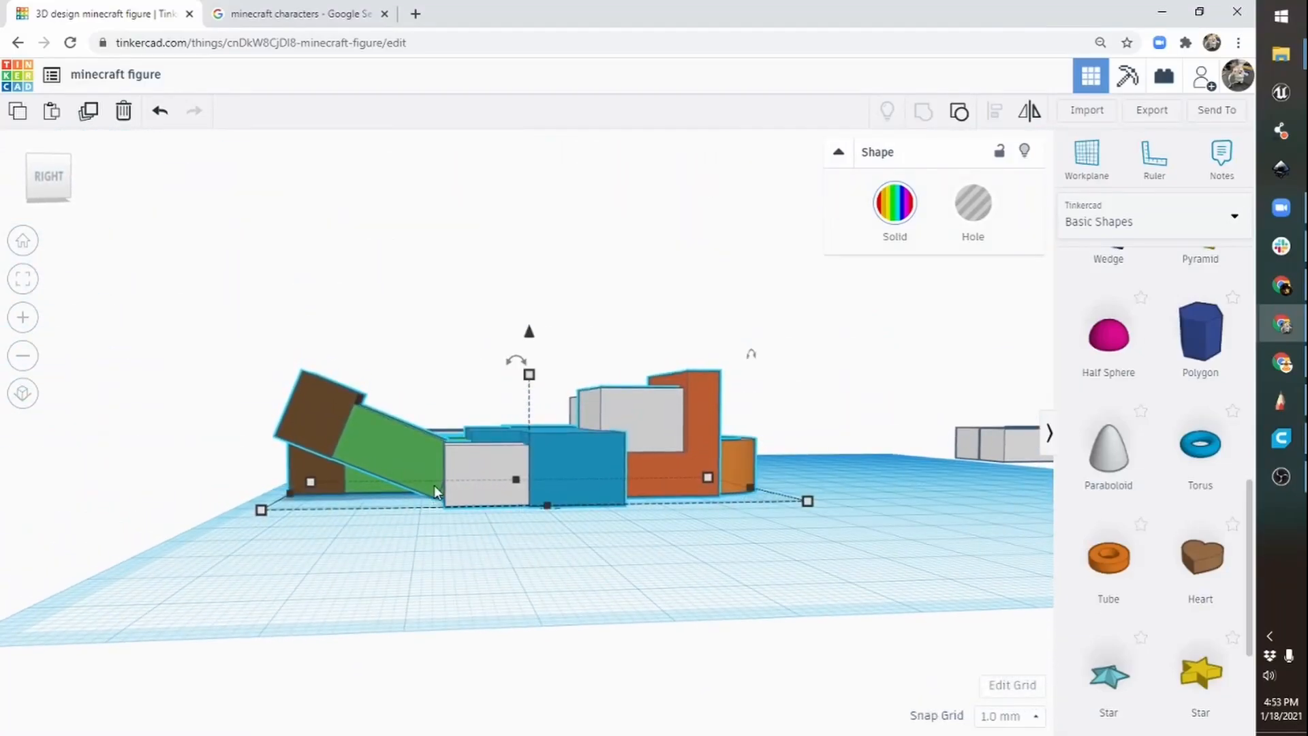
{"action": "right_click_drag", "start_coordinate": [653, 432], "coordinate": [713, 473]}
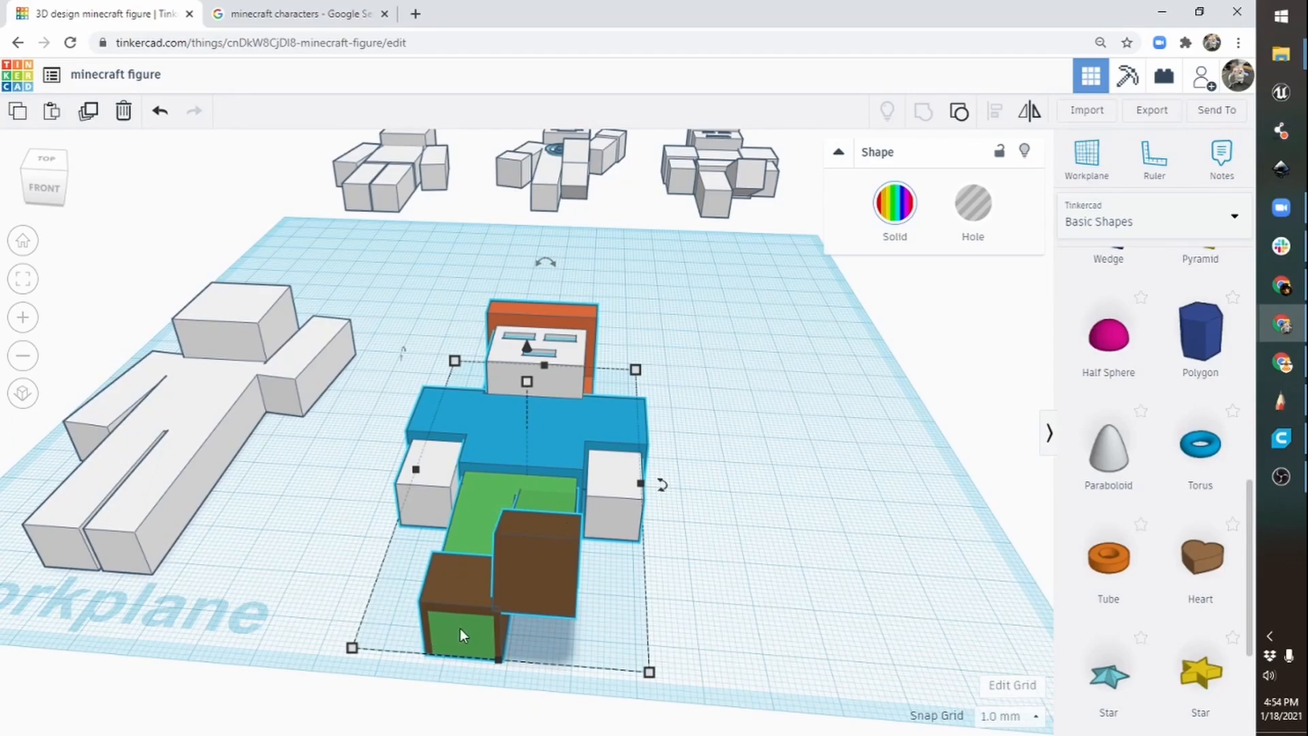
{"action": "right_click_drag", "start_coordinate": [514, 398], "coordinate": [688, 430]}
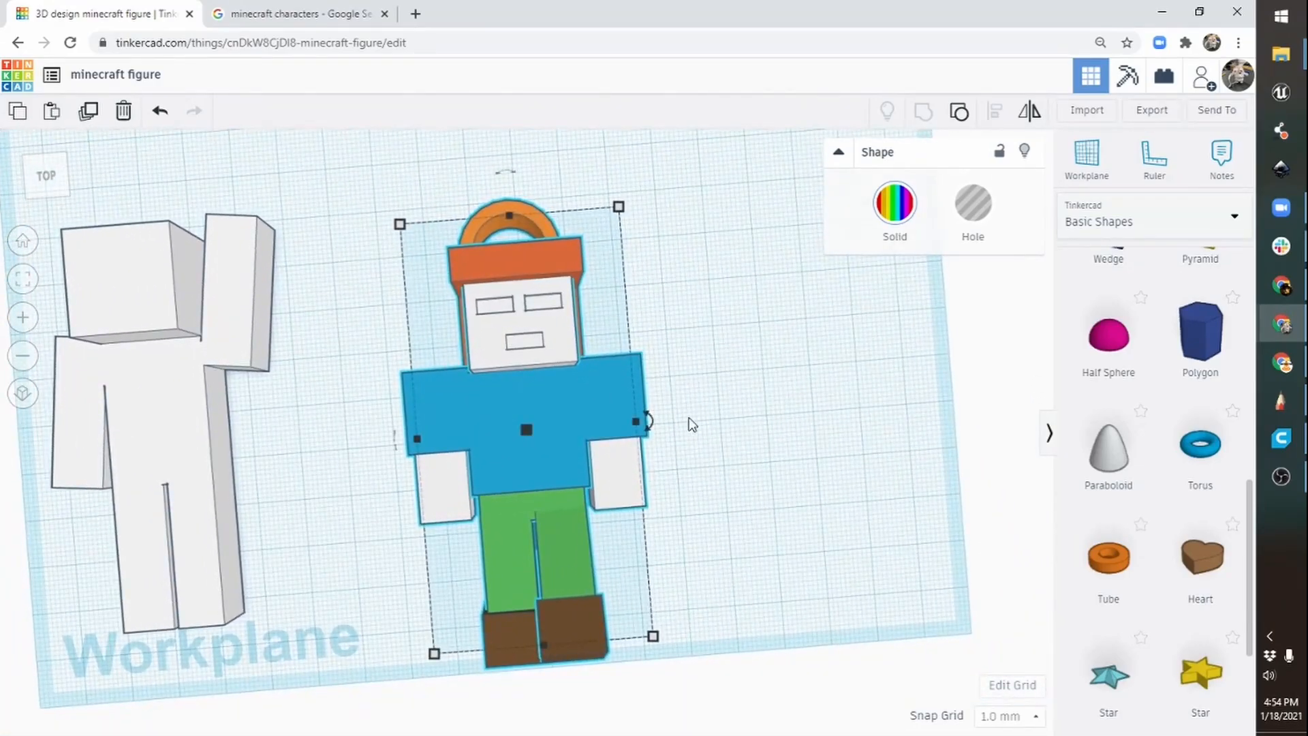
{"action": "right_click_drag", "start_coordinate": [775, 428], "coordinate": [756, 373]}
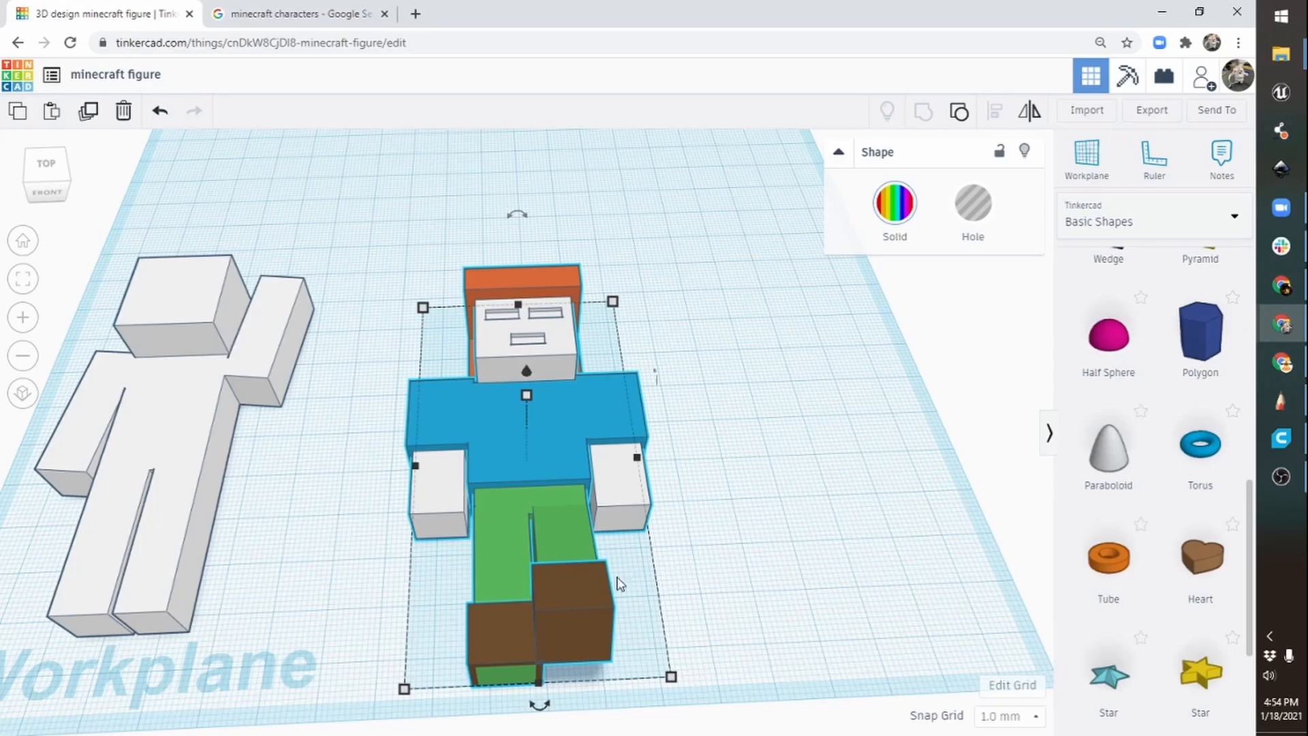
{"action": "middle_click_drag", "start_coordinate": [643, 187], "coordinate": [640, 680]}
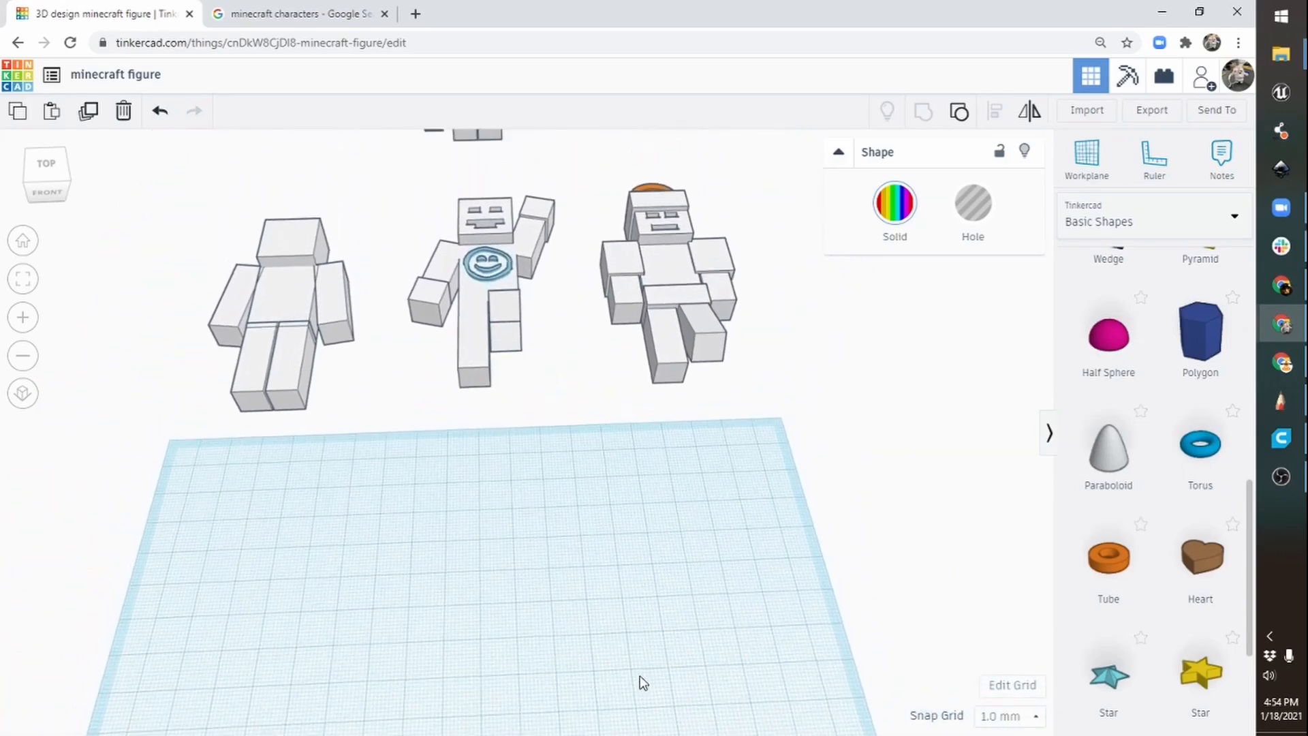
{"action": "middle_click_drag", "start_coordinate": [587, 409], "coordinate": [612, 726]}
{"action": "middle_click_drag", "start_coordinate": [585, 512], "coordinate": [602, 581]}
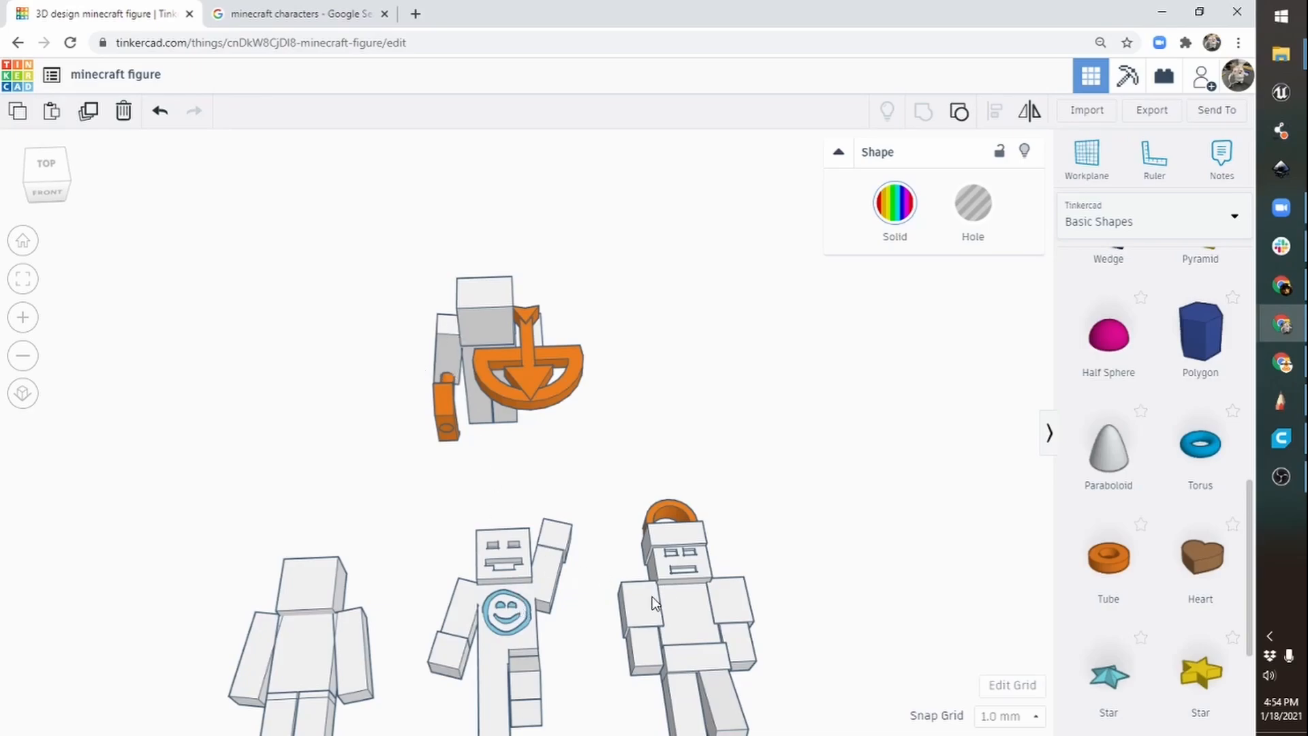
Place a box beside the coloured figure, narrow it into a 20 mm long bar and reduce its height to 5 mm.
{"action": "mouse_move", "coordinate": [588, 669]}
{"action": "middle_mouse_down"}
{"action": "mouse_move", "coordinate": [574, 249]}
{"action": "mouse_move", "coordinate": [584, 433]}
{"action": "mouse_move", "coordinate": [616, 323]}
{"action": "middle_mouse_up"}
{"action": "right_click_drag", "start_coordinate": [646, 497], "coordinate": [648, 571]}
{"action": "middle_click_drag", "start_coordinate": [747, 507], "coordinate": [499, 458]}
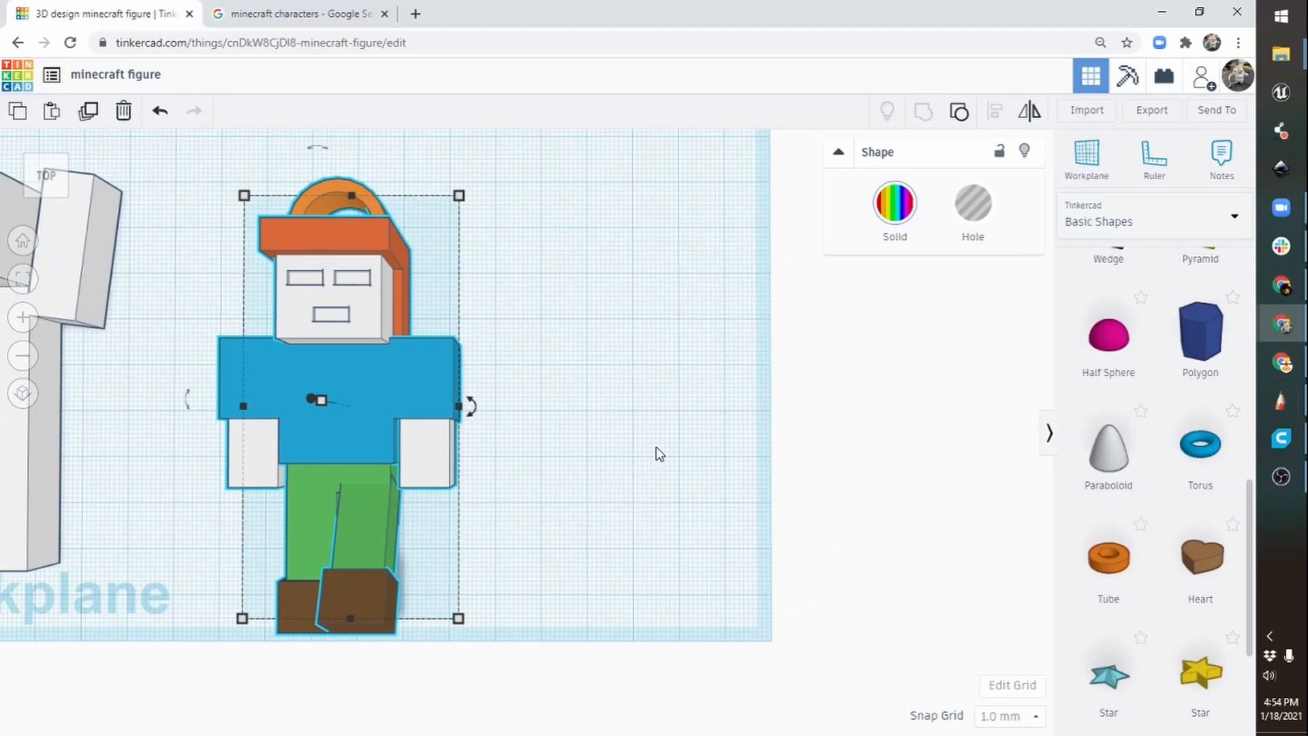
{"action": "mouse_move", "coordinate": [656, 447]}
{"action": "right_mouse_down"}
{"action": "mouse_move", "coordinate": [632, 443]}
{"action": "mouse_move", "coordinate": [658, 445]}
{"action": "right_mouse_up"}
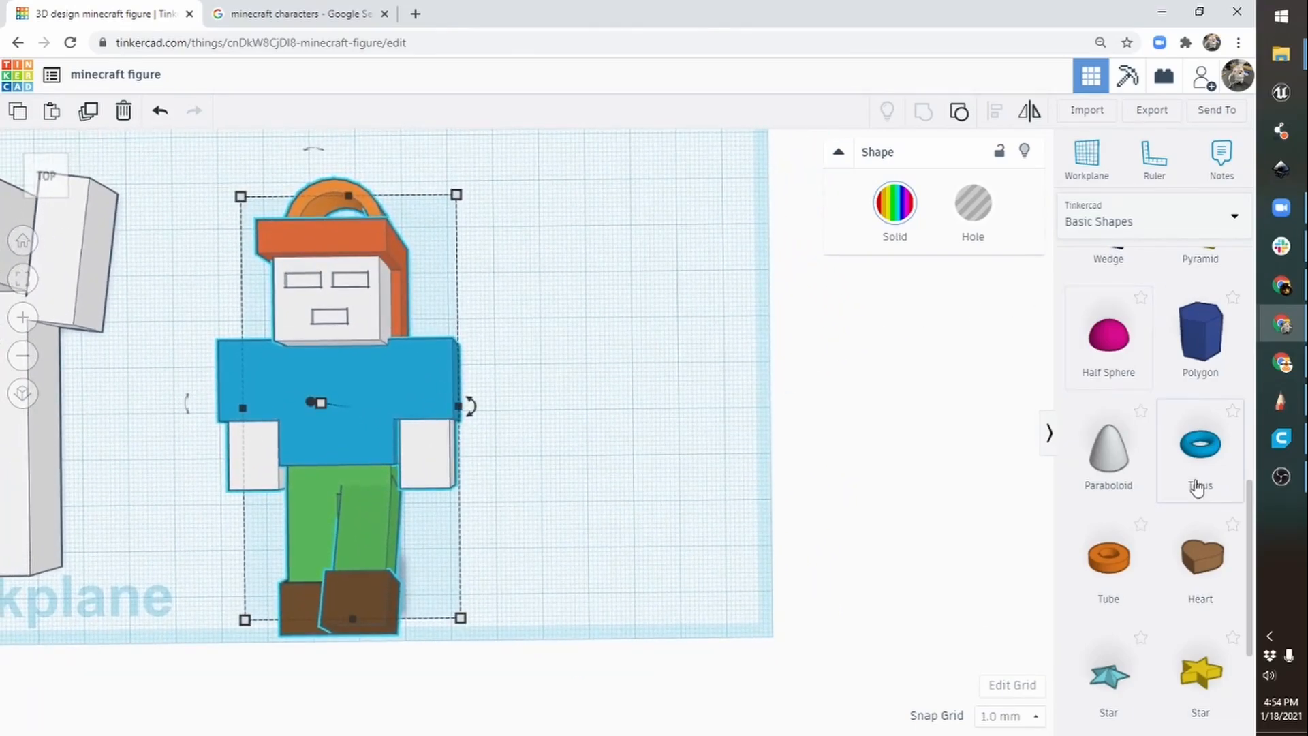
{"action": "left_click_drag", "start_coordinate": [1252, 514], "coordinate": [1276, 235]}
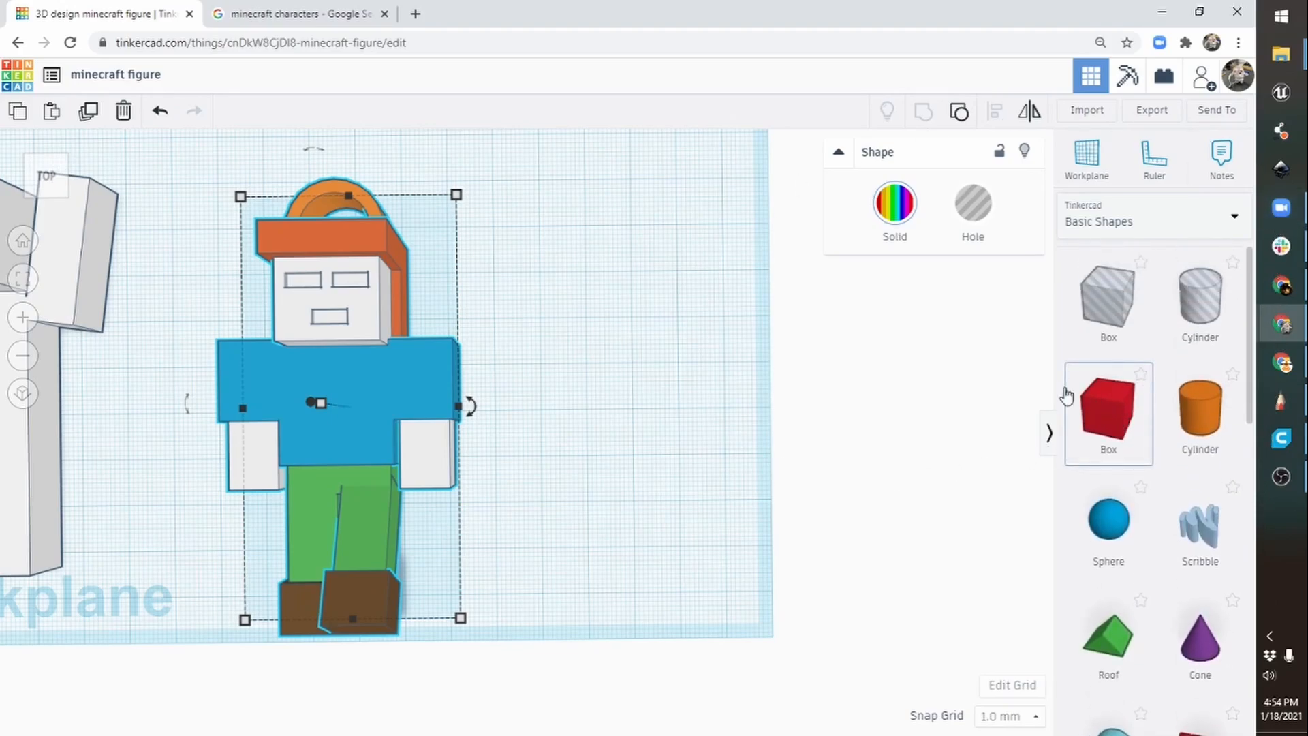
{"action": "left_click_drag", "start_coordinate": [1066, 395], "coordinate": [569, 431]}
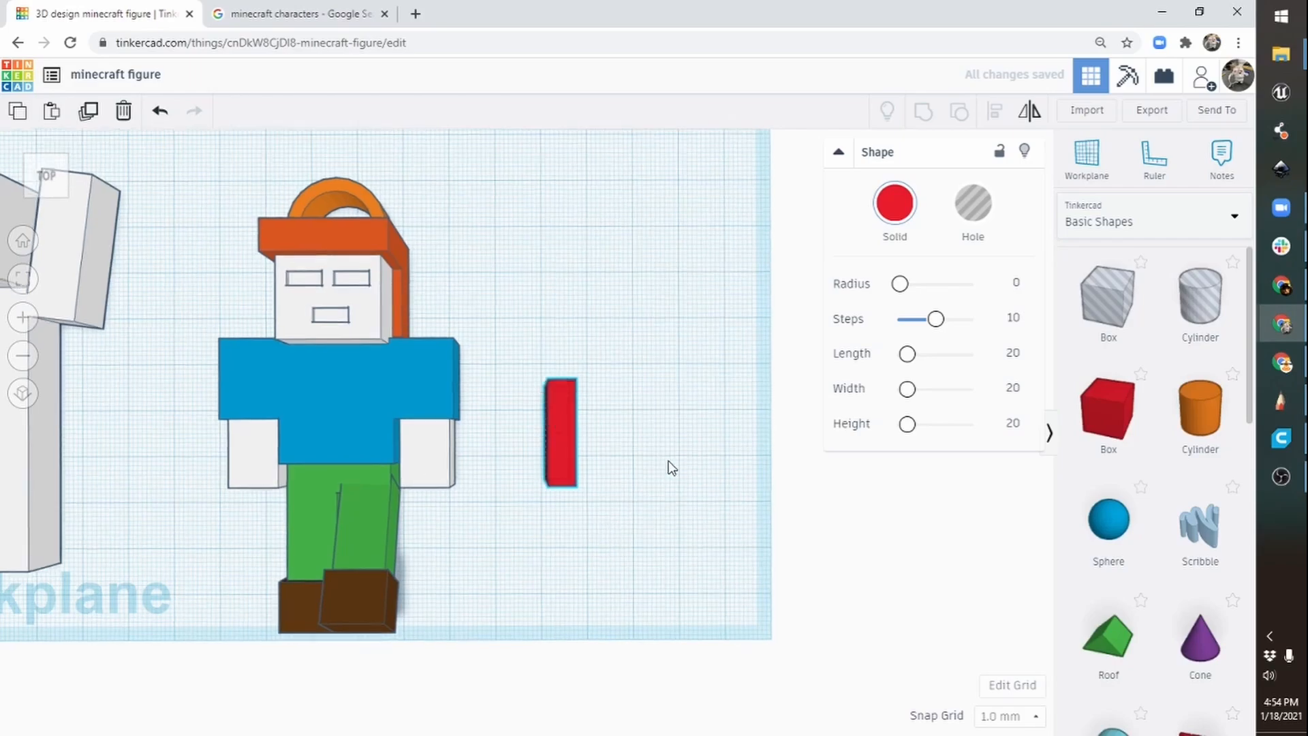
{"action": "right_click_drag", "start_coordinate": [669, 464], "coordinate": [443, 477]}
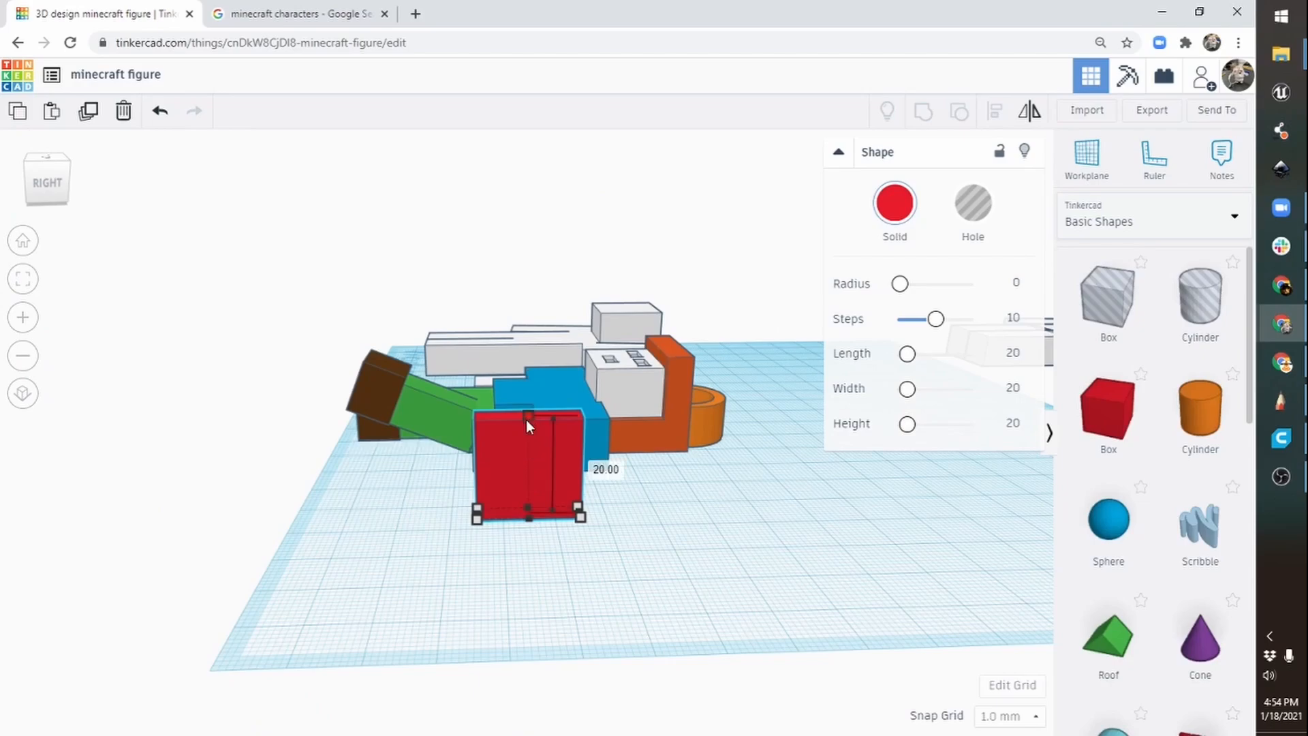
{"action": "left_click_drag", "start_coordinate": [526, 420], "coordinate": [525, 487]}
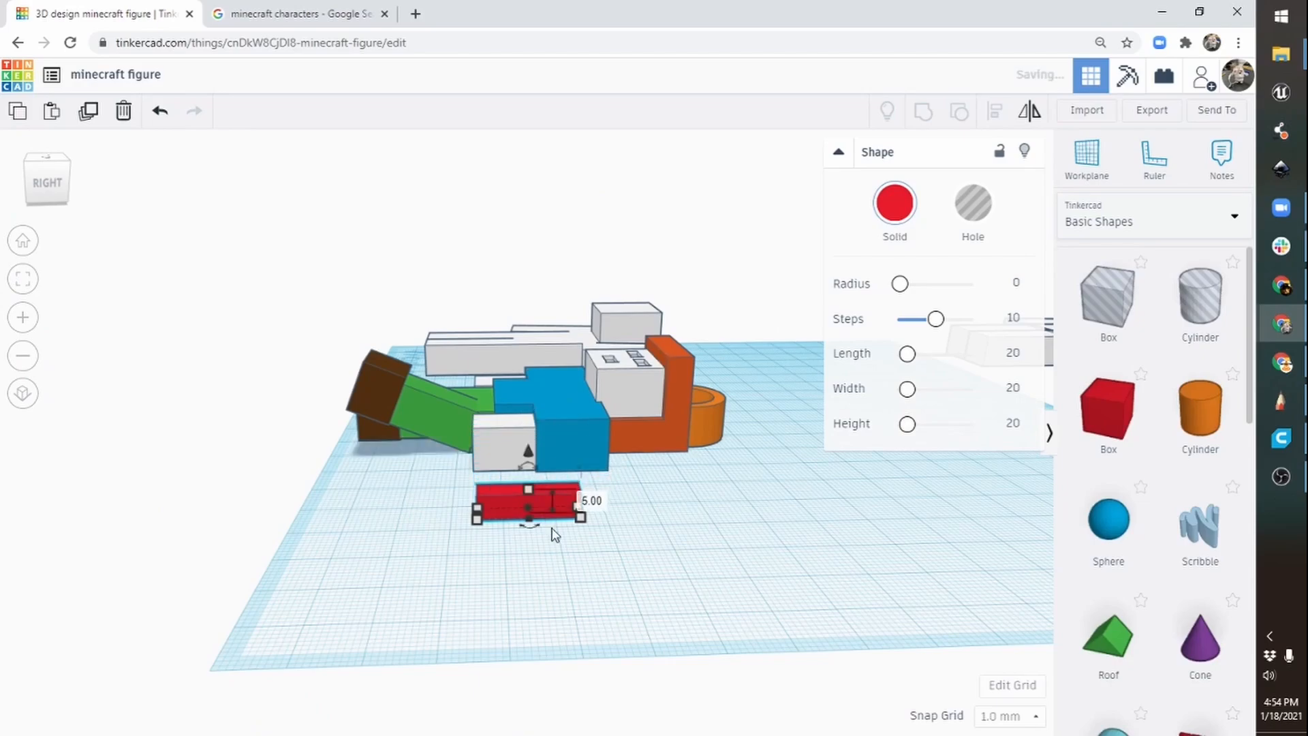
Lengthen the red bar to 25 mm, duplicate it and reshape the copy into a 4 mm thick upright at the end nearest the figure's head.
{"action": "right_click_drag", "start_coordinate": [496, 549], "coordinate": [525, 620]}
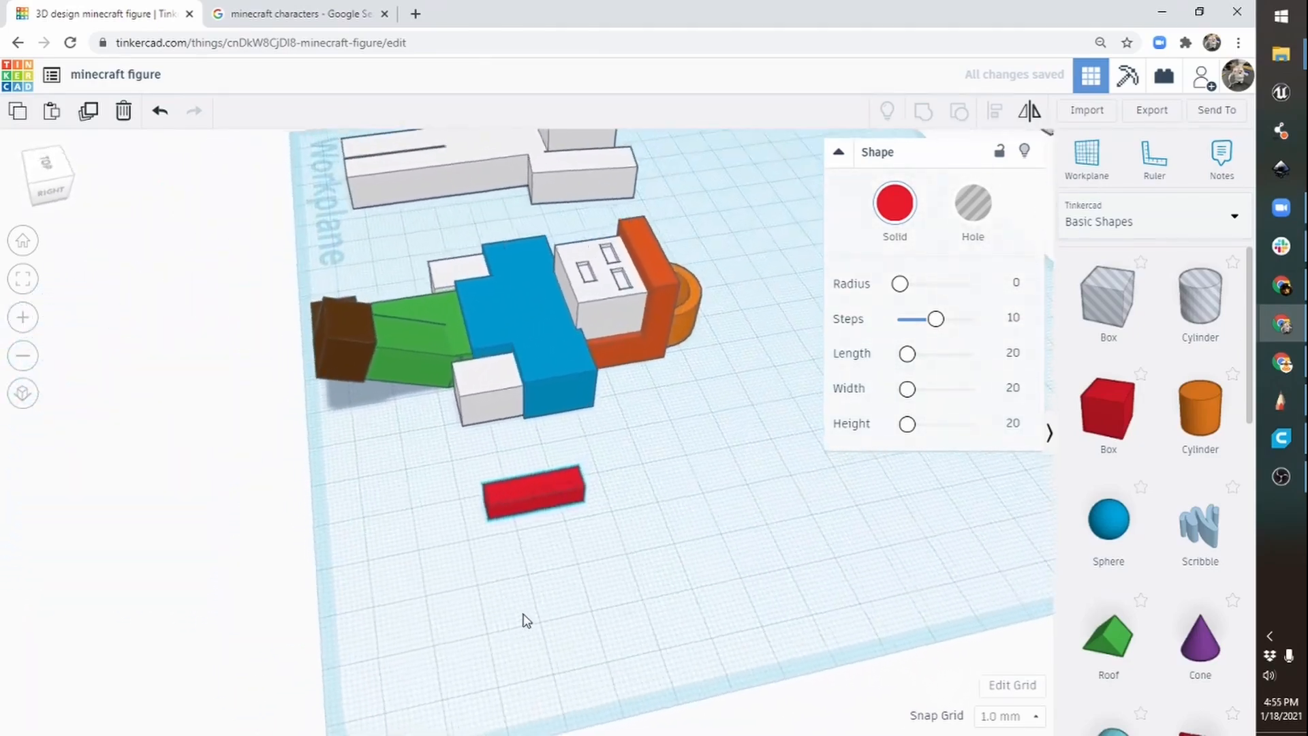
{"action": "left_click_drag", "start_coordinate": [580, 498], "coordinate": [605, 498]}
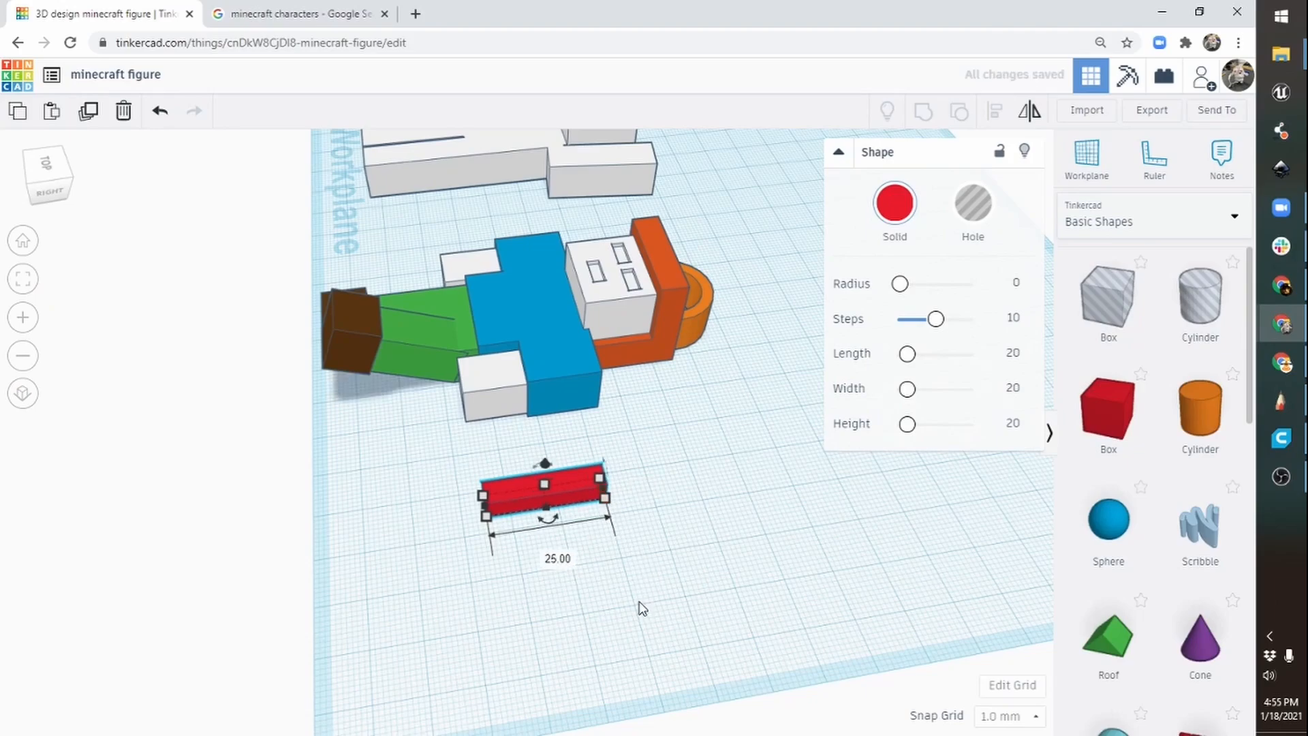
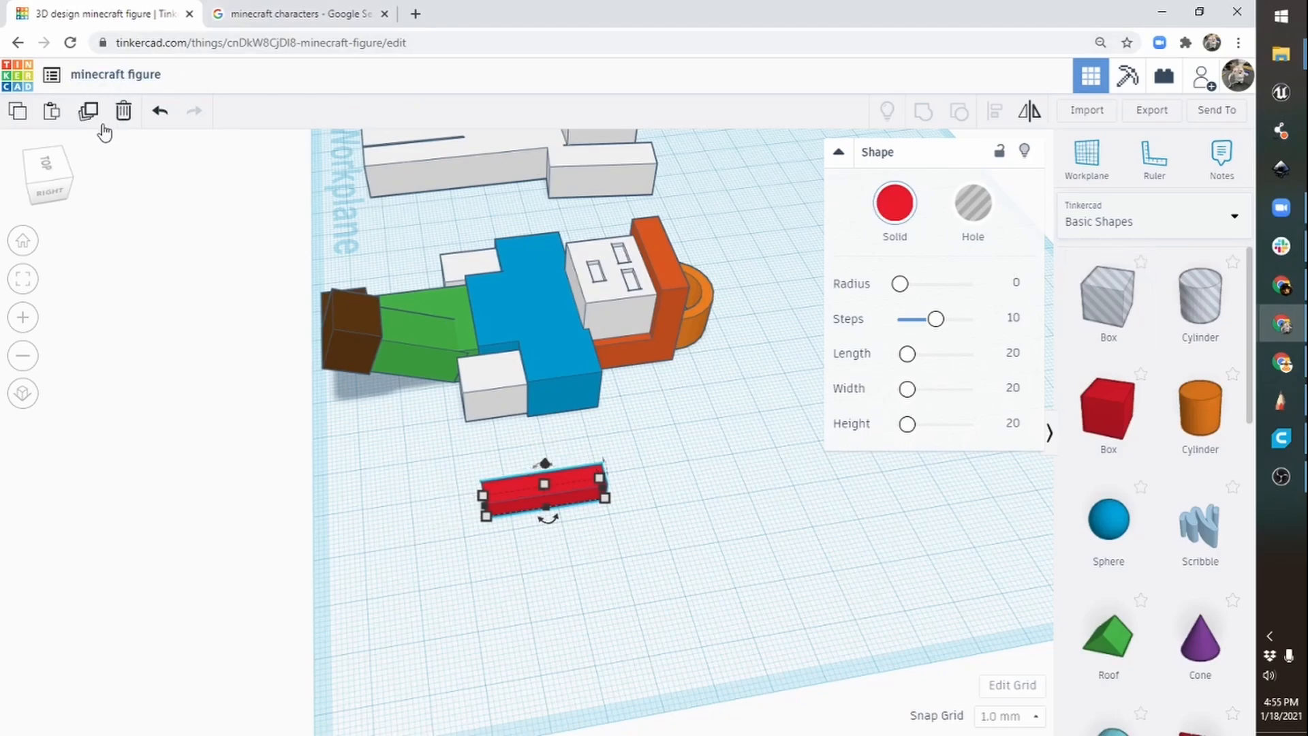
{"action": "left_click", "coordinate": [88, 111]}
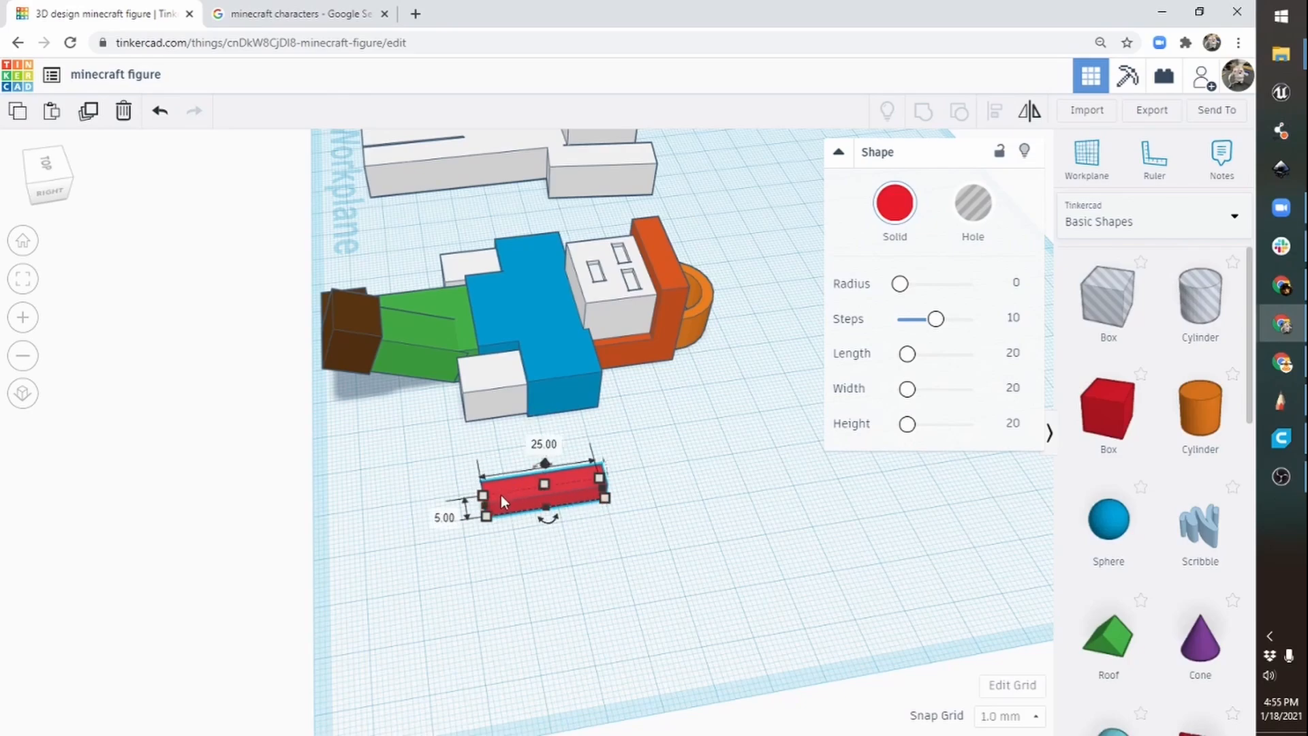
{"action": "left_click_drag", "start_coordinate": [546, 485], "coordinate": [546, 444]}
{"action": "left_click_drag", "start_coordinate": [485, 511], "coordinate": [586, 503]}
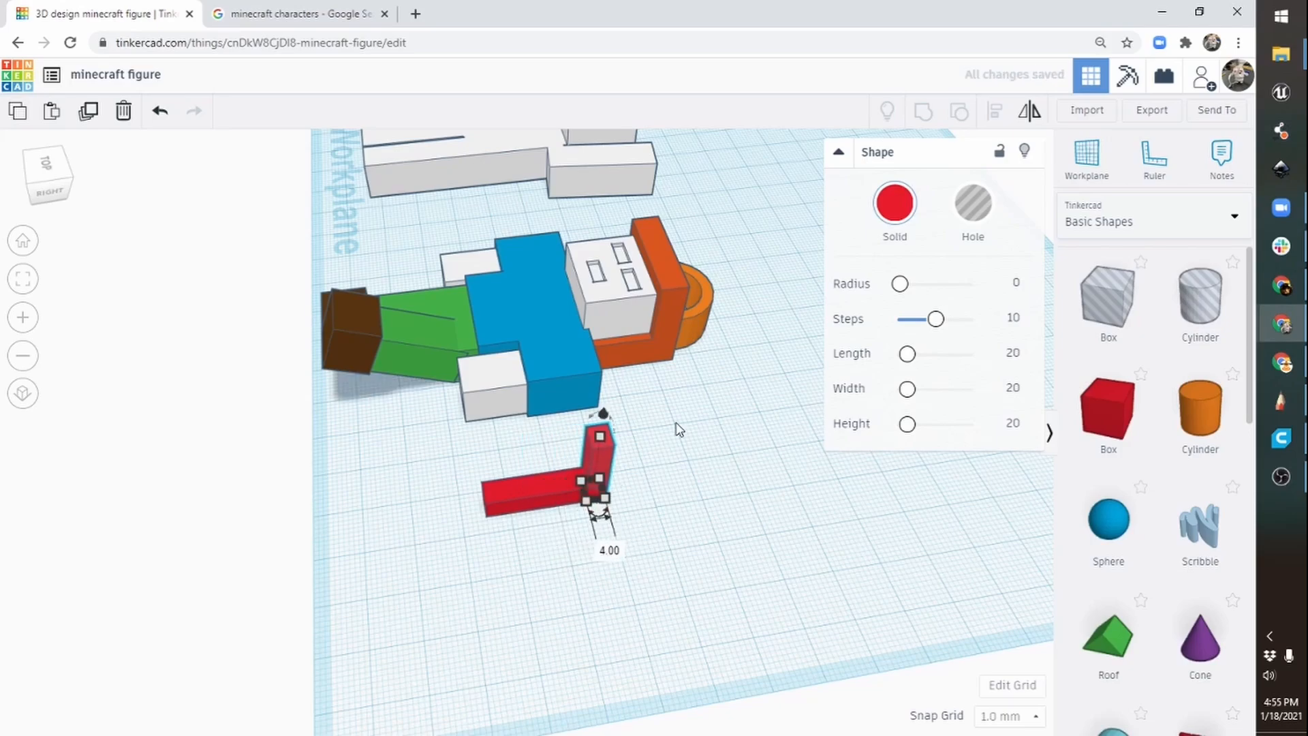
{"action": "right_click_drag", "start_coordinate": [692, 417], "coordinate": [678, 344]}
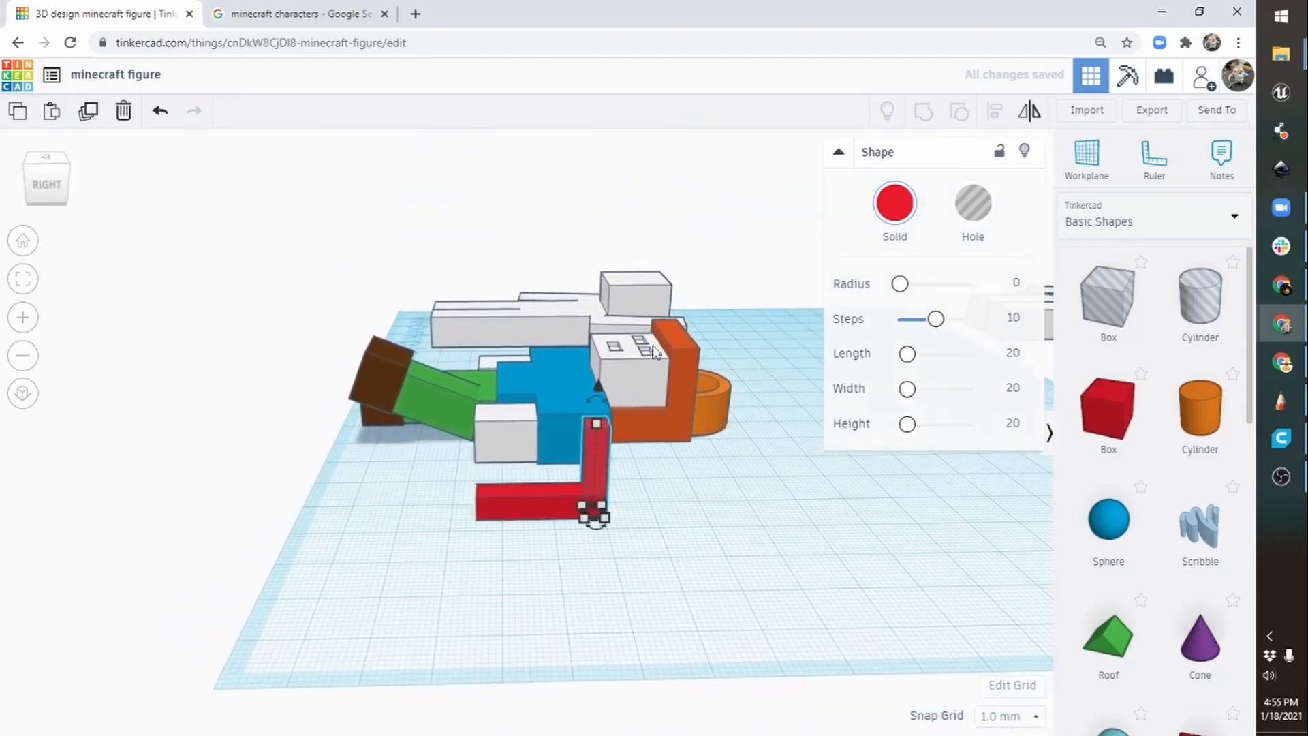
{"action": "right_click_drag", "start_coordinate": [652, 441], "coordinate": [739, 462]}
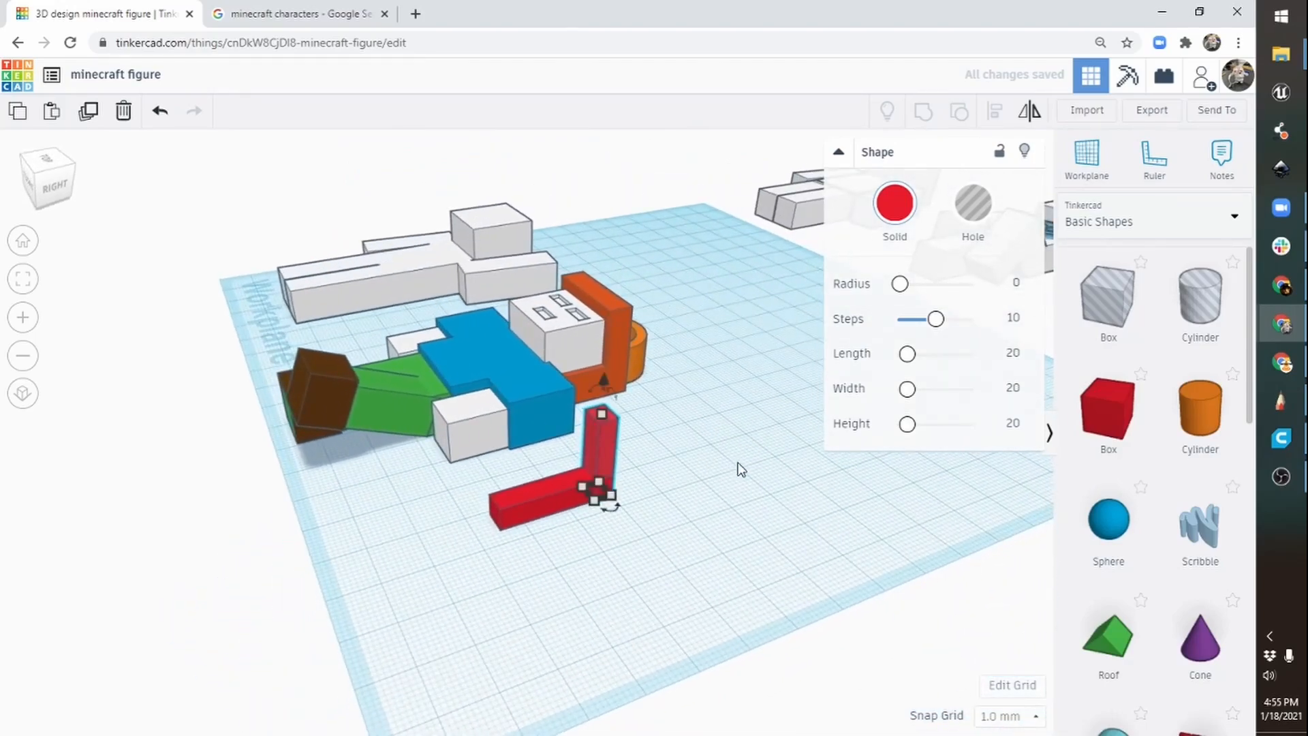
{"action": "left_click", "coordinate": [88, 113]}
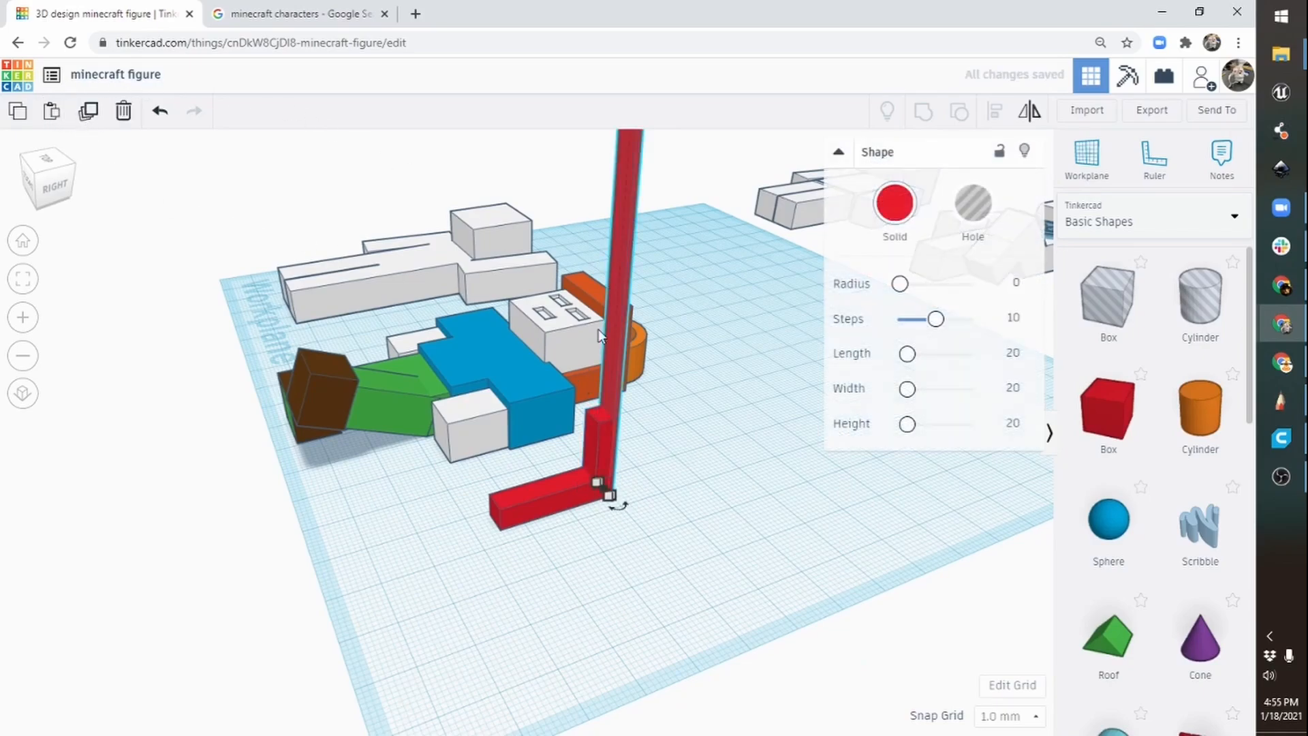
{"action": "middle_click_drag", "start_coordinate": [749, 333], "coordinate": [605, 465]}
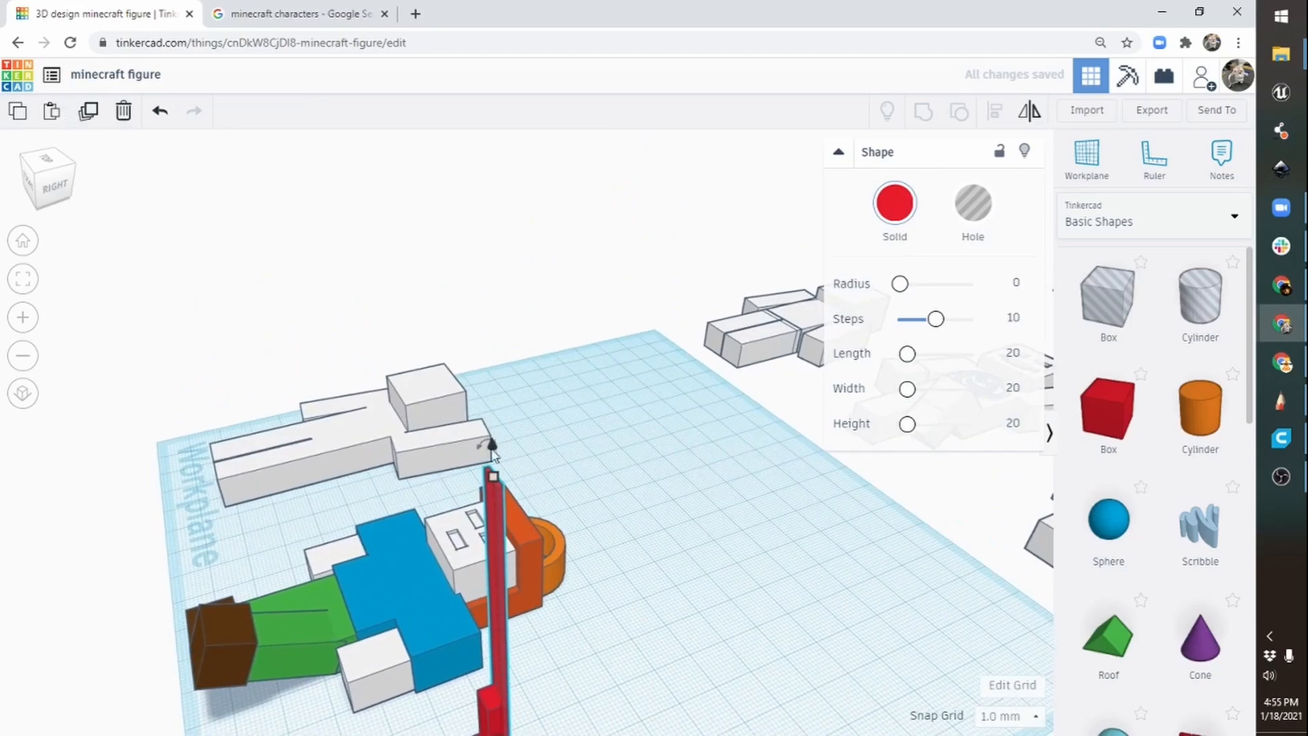
{"action": "middle_click_drag", "start_coordinate": [665, 584], "coordinate": [777, 523]}
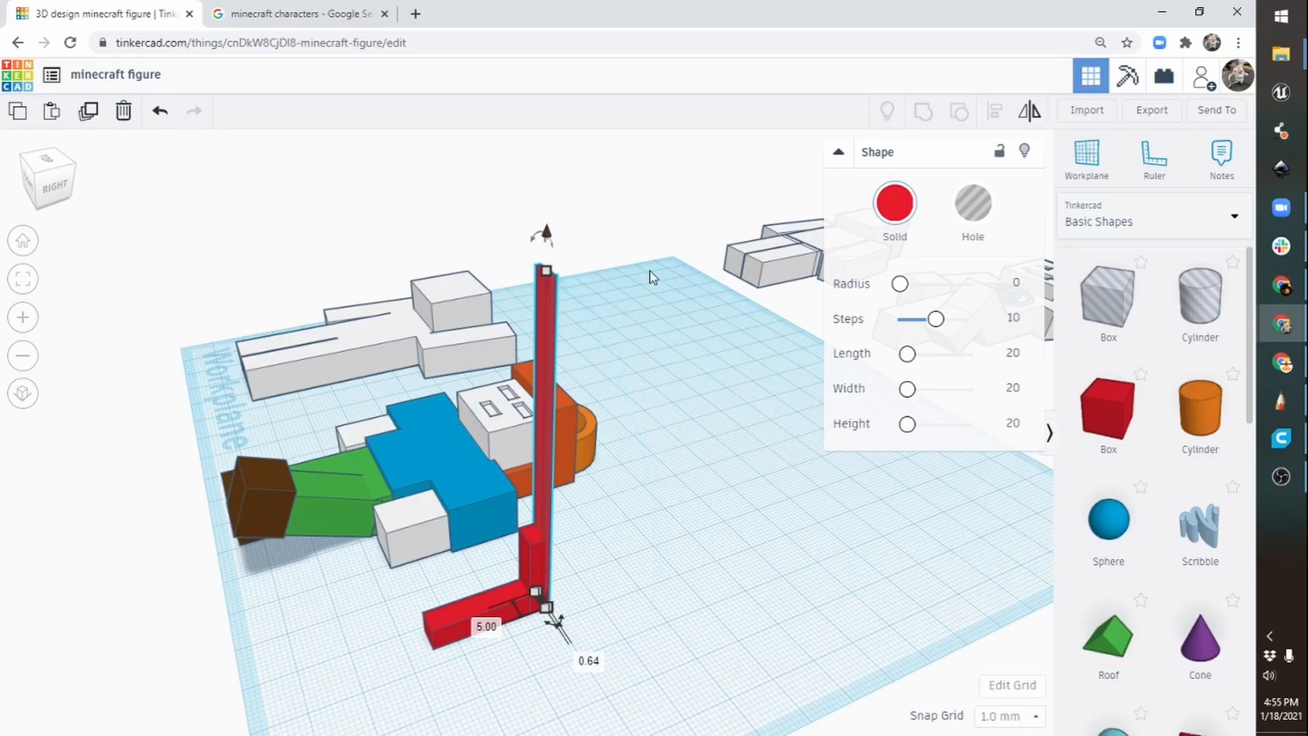
{"action": "key", "text": "Delete"}
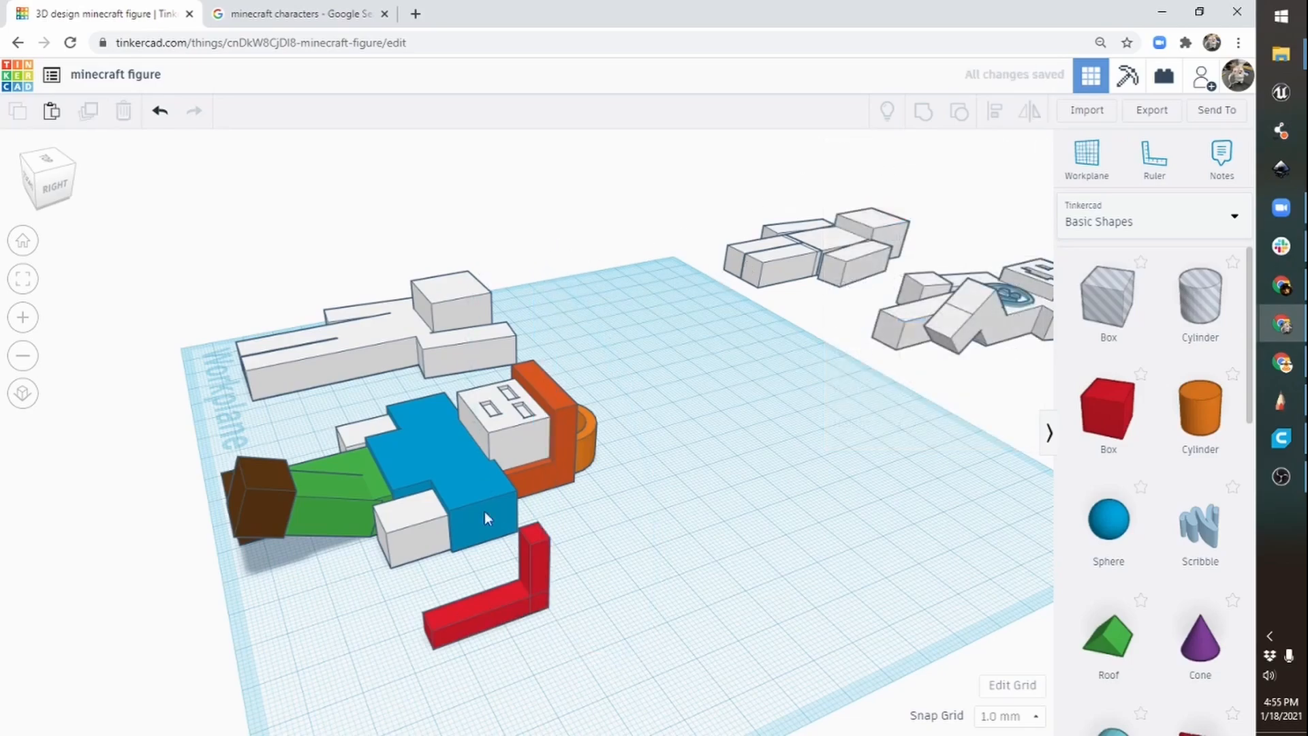
Duplicate the upright, raise the copy 7 mm and shift it three grid steps along the bar toward the figure's feet.
{"action": "left_click", "coordinate": [535, 599]}
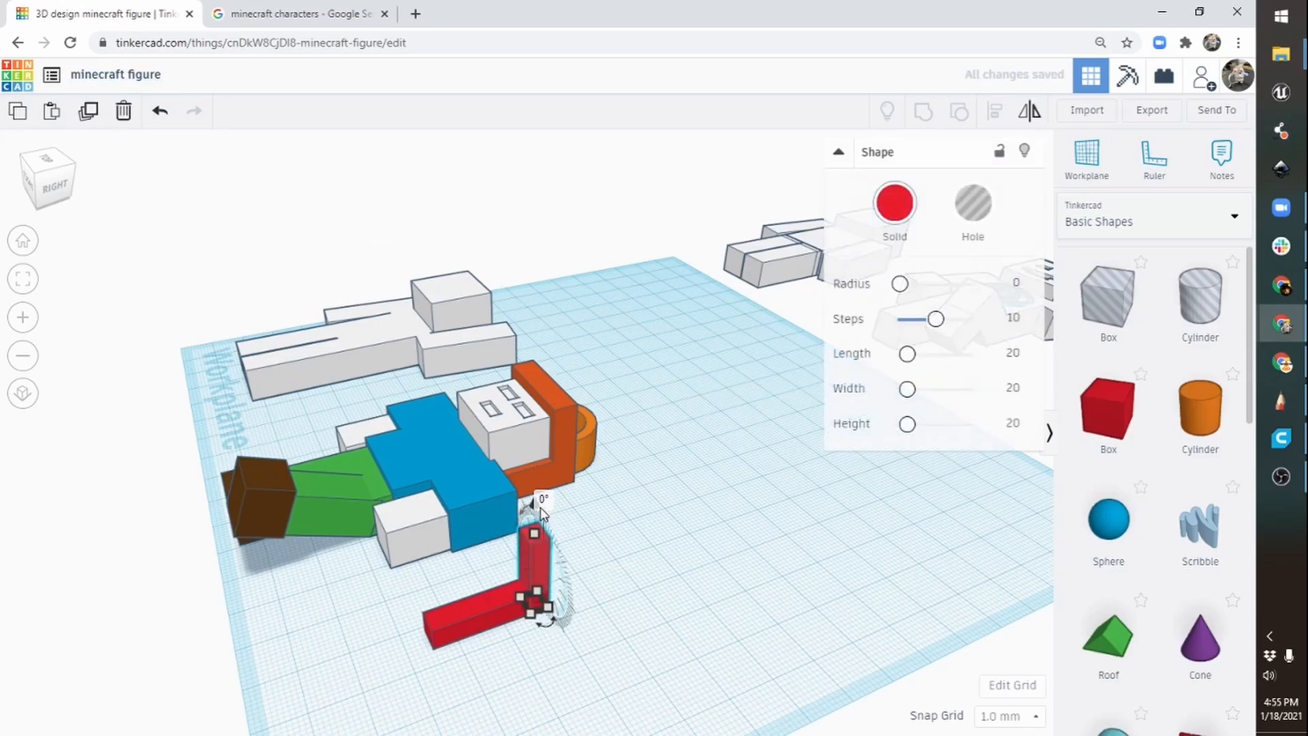
{"action": "left_click_drag", "start_coordinate": [535, 506], "coordinate": [538, 479]}
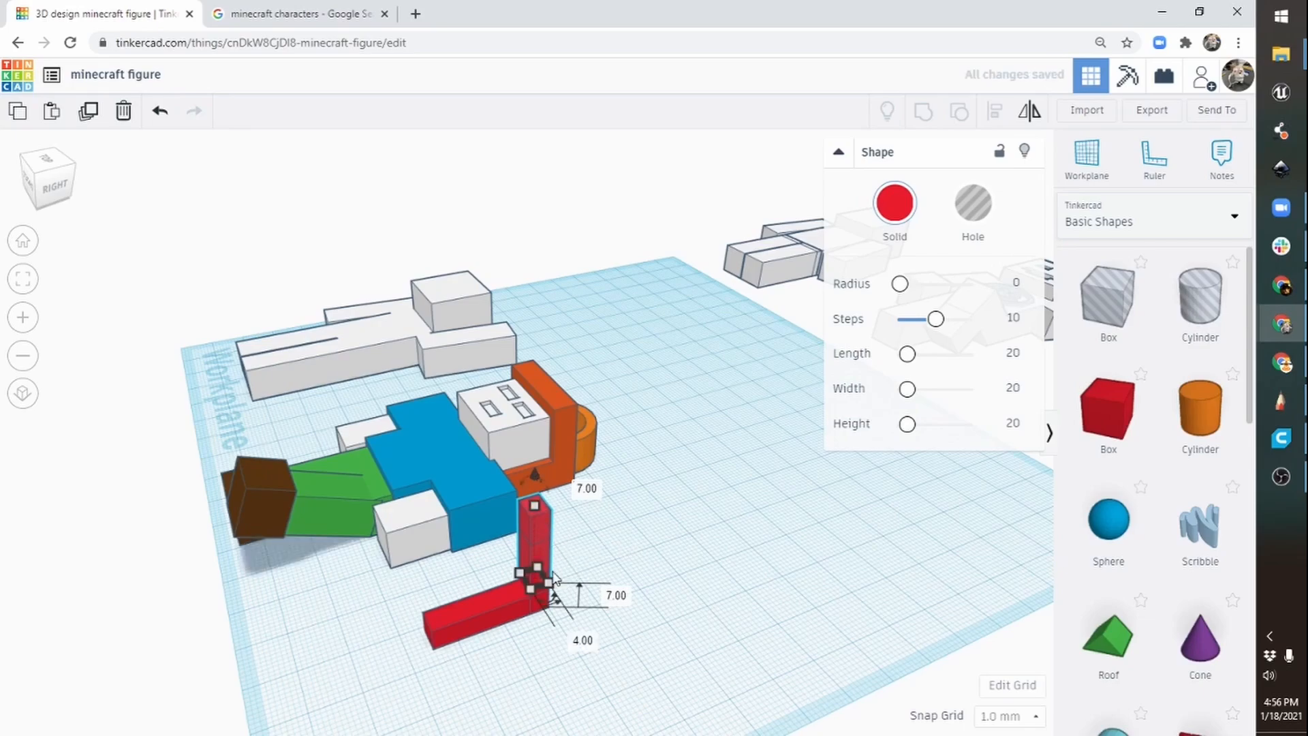
{"action": "key", "text": "Left"}
{"action": "key", "text": "Left"}
{"action": "key", "text": "Left"}
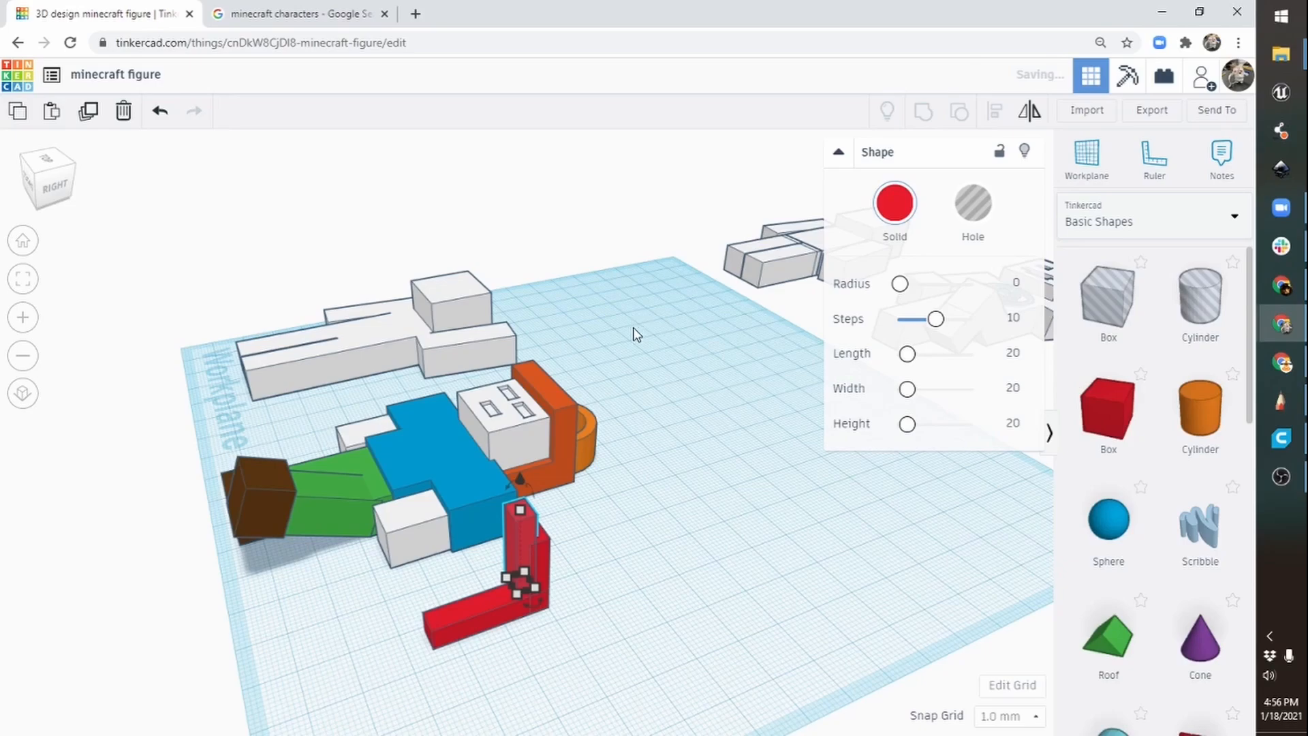
Shorten the offset copy into a small block and position it vertically so it overlaps the upper end of the upright.
{"action": "right_click_drag", "start_coordinate": [566, 611], "coordinate": [572, 514]}
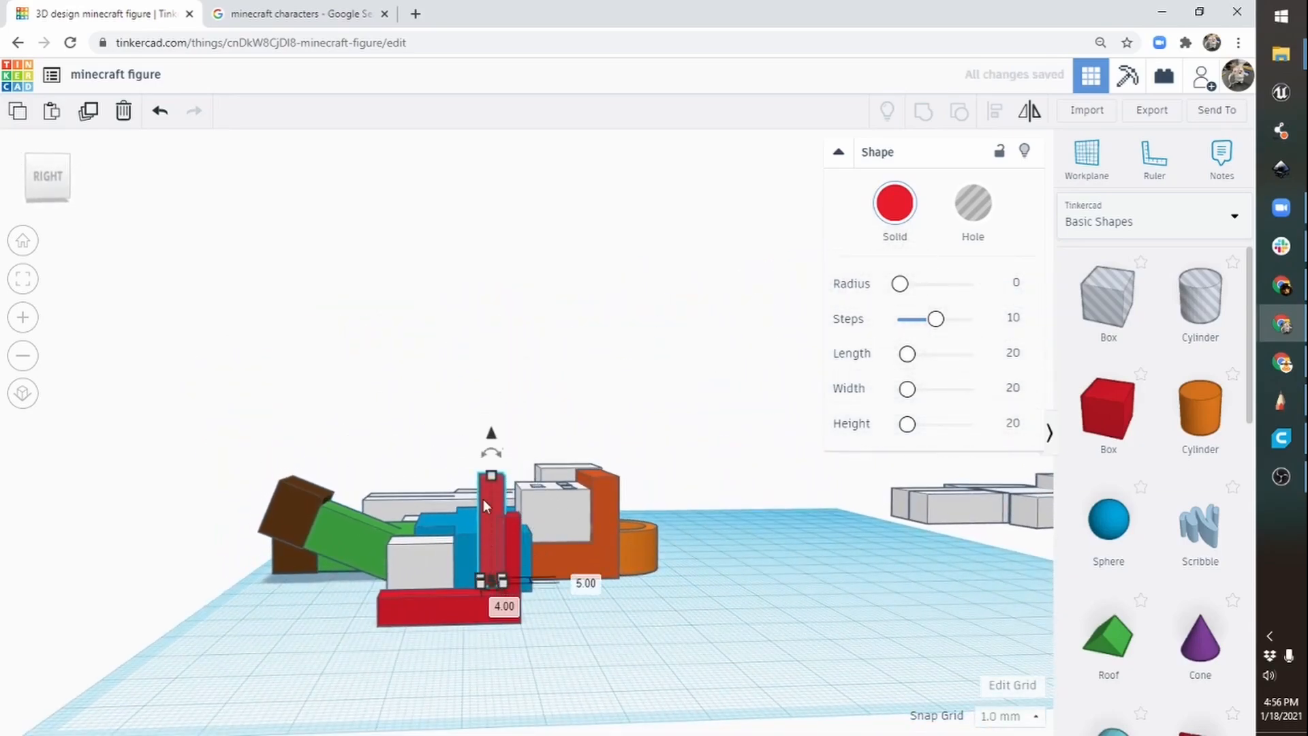
{"action": "left_click_drag", "start_coordinate": [493, 480], "coordinate": [491, 447]}
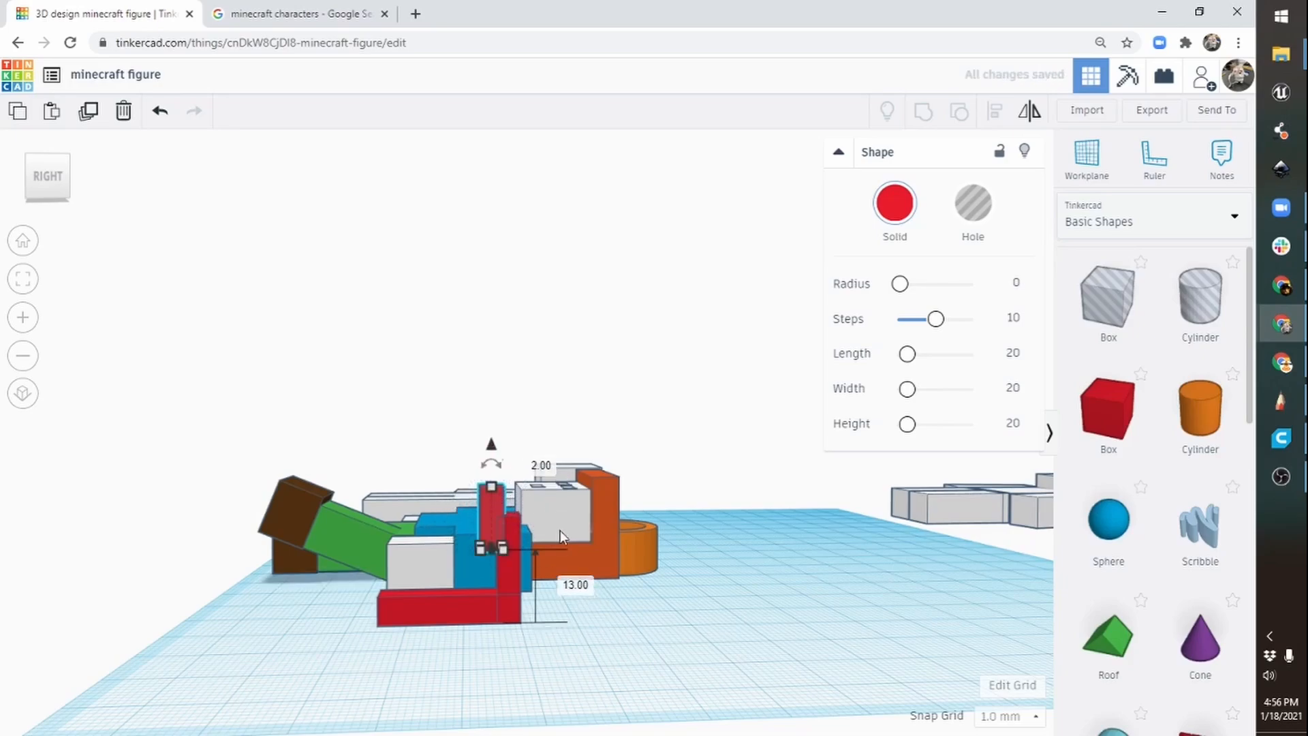
{"action": "right_click_drag", "start_coordinate": [556, 590], "coordinate": [647, 530]}
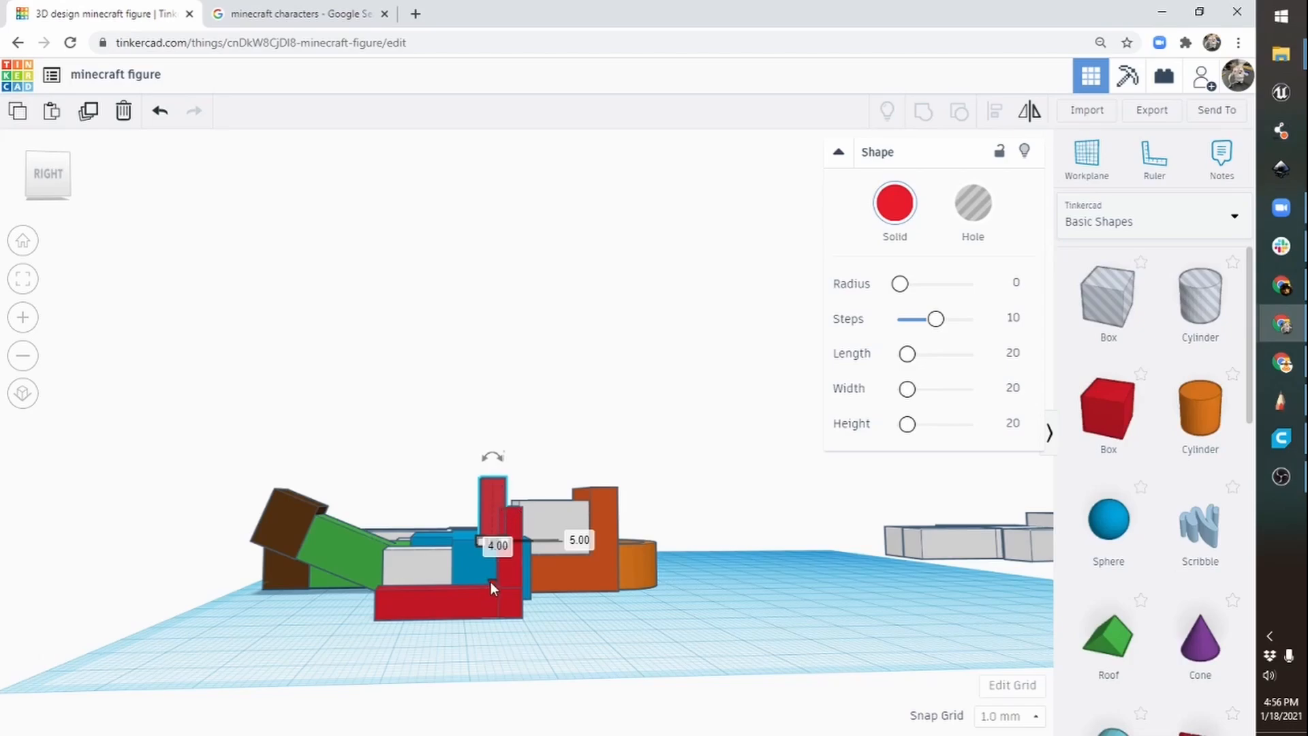
{"action": "left_click_drag", "start_coordinate": [490, 582], "coordinate": [494, 595]}
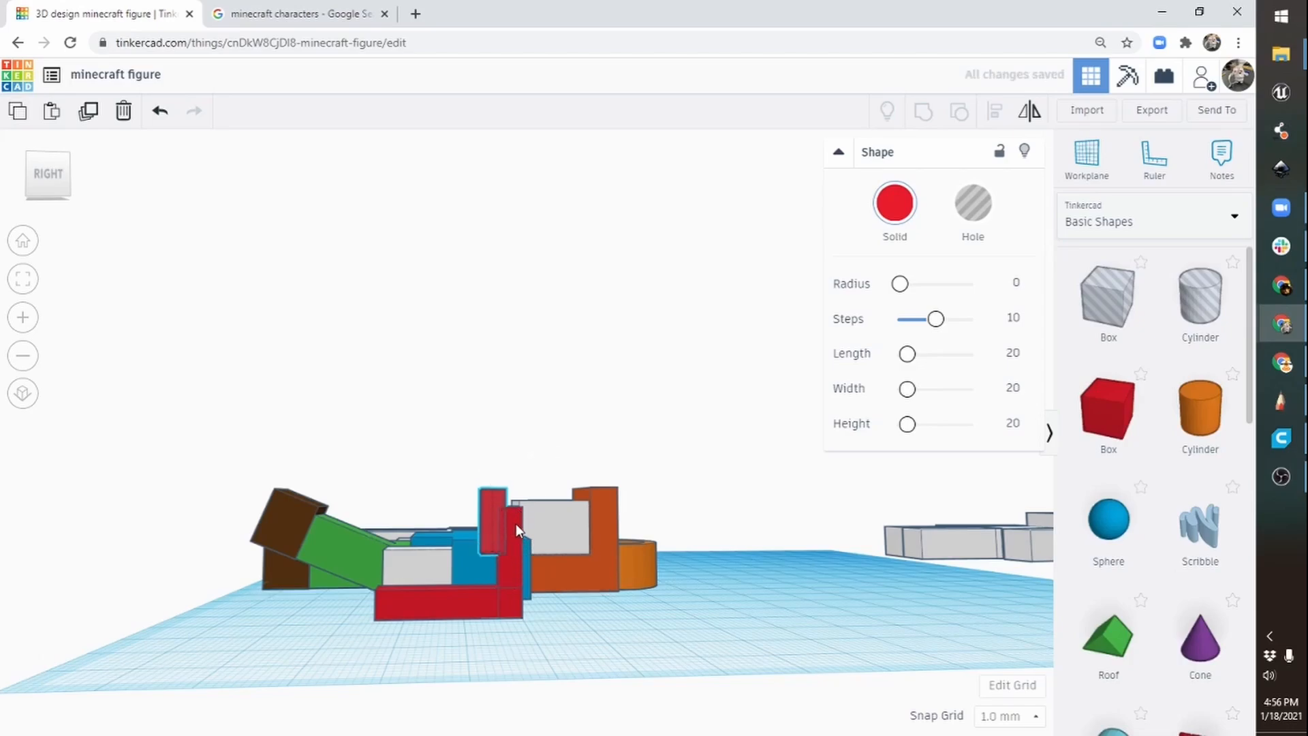
{"action": "left_click", "coordinate": [518, 530]}
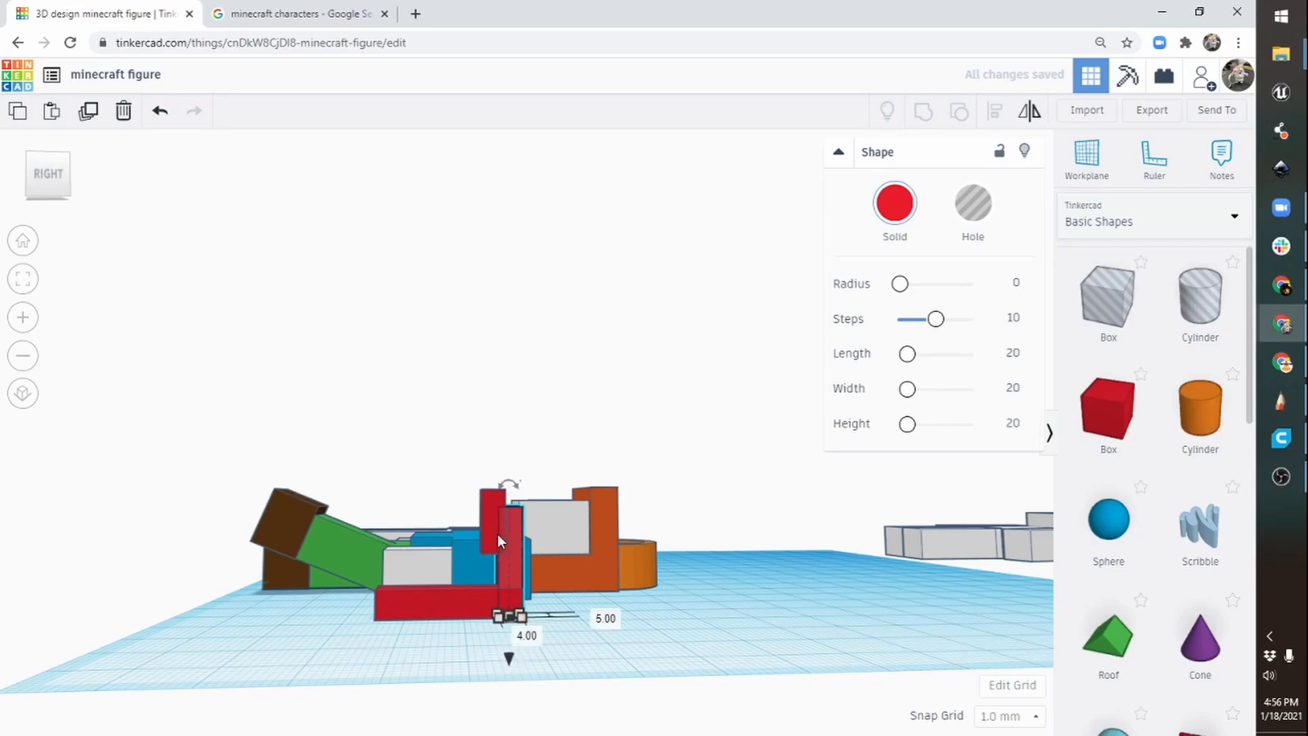
{"action": "left_click", "coordinate": [494, 511]}
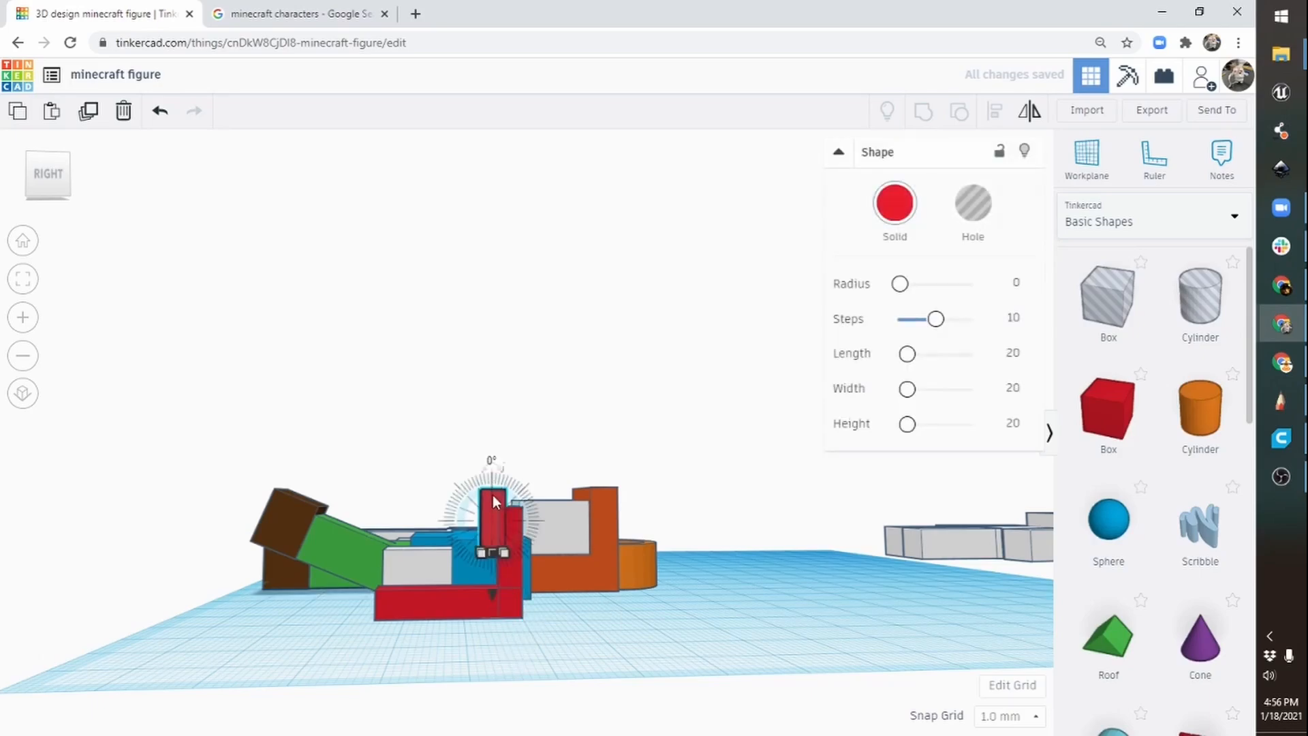
{"action": "right_click_drag", "start_coordinate": [499, 533], "coordinate": [553, 543]}
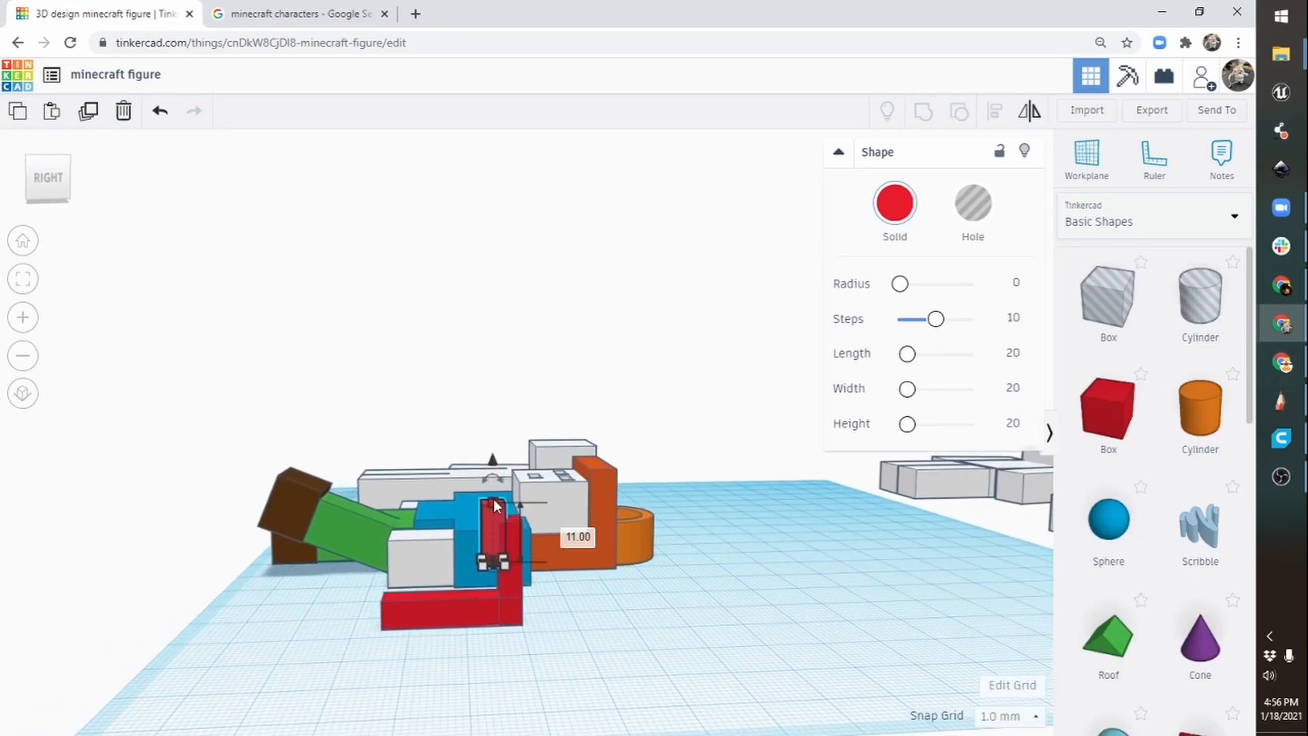
{"action": "mouse_move", "coordinate": [493, 501]}
{"action": "left_mouse_down"}
{"action": "mouse_move", "coordinate": [493, 516]}
{"action": "mouse_move", "coordinate": [509, 488]}
{"action": "mouse_move", "coordinate": [513, 508]}
{"action": "left_mouse_up"}
Lower the upright 6 mm so it crosses the bar, and lower the short block 1 mm to 10 mm above the workplane.
{"action": "left_click", "coordinate": [521, 541]}
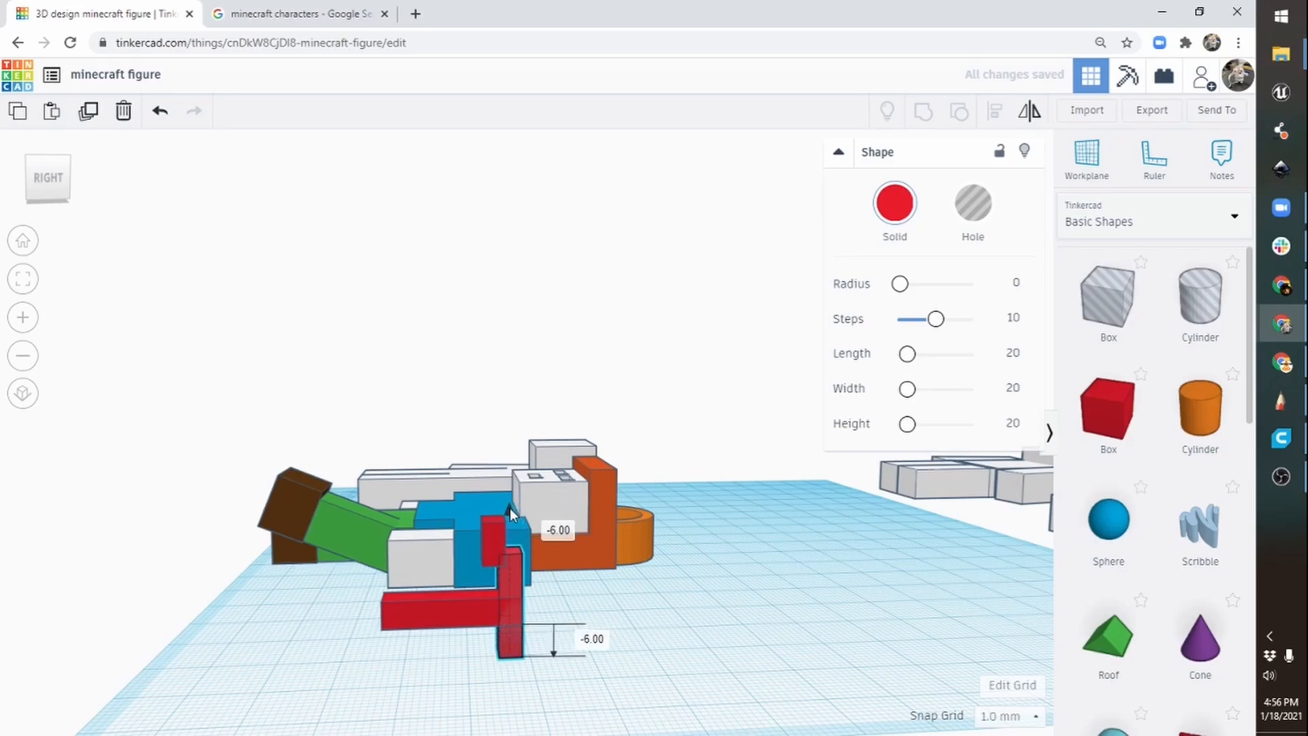
{"action": "right_click_drag", "start_coordinate": [651, 592], "coordinate": [551, 418]}
{"action": "left_click", "coordinate": [439, 343]}
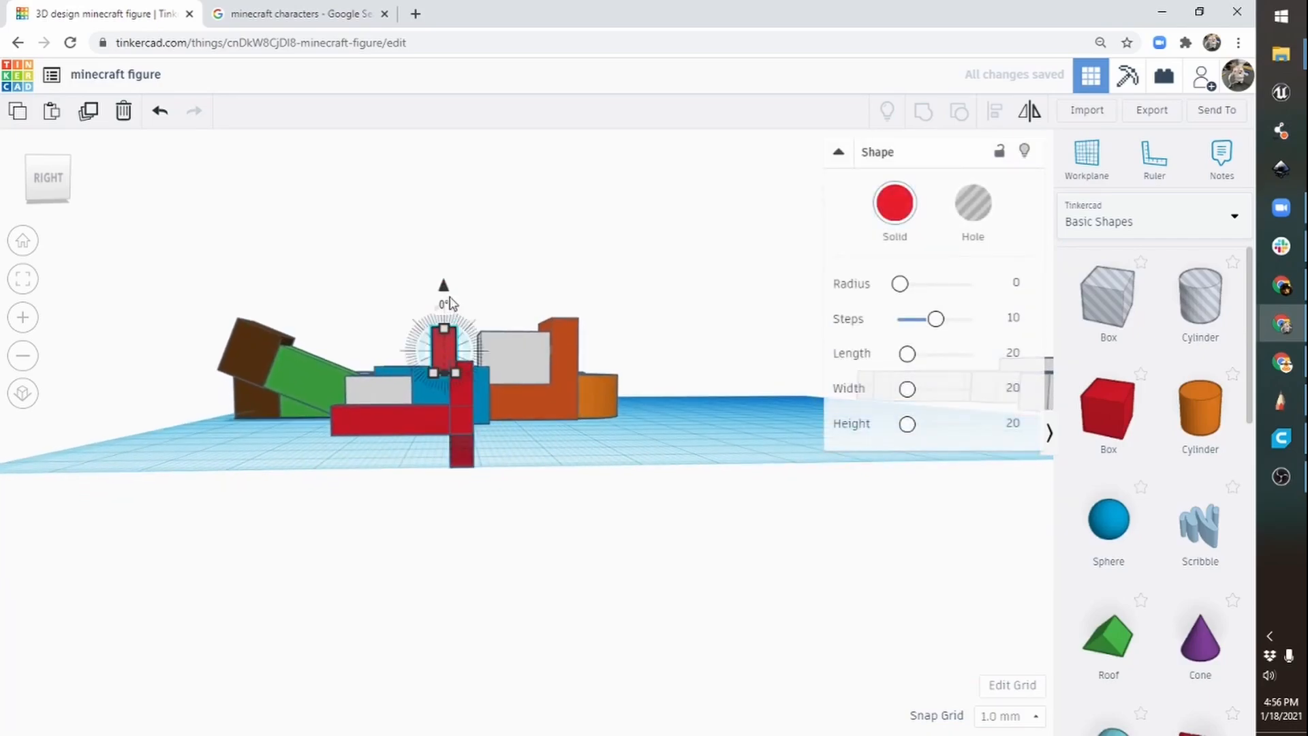
{"action": "left_click_drag", "start_coordinate": [444, 288], "coordinate": [443, 292]}
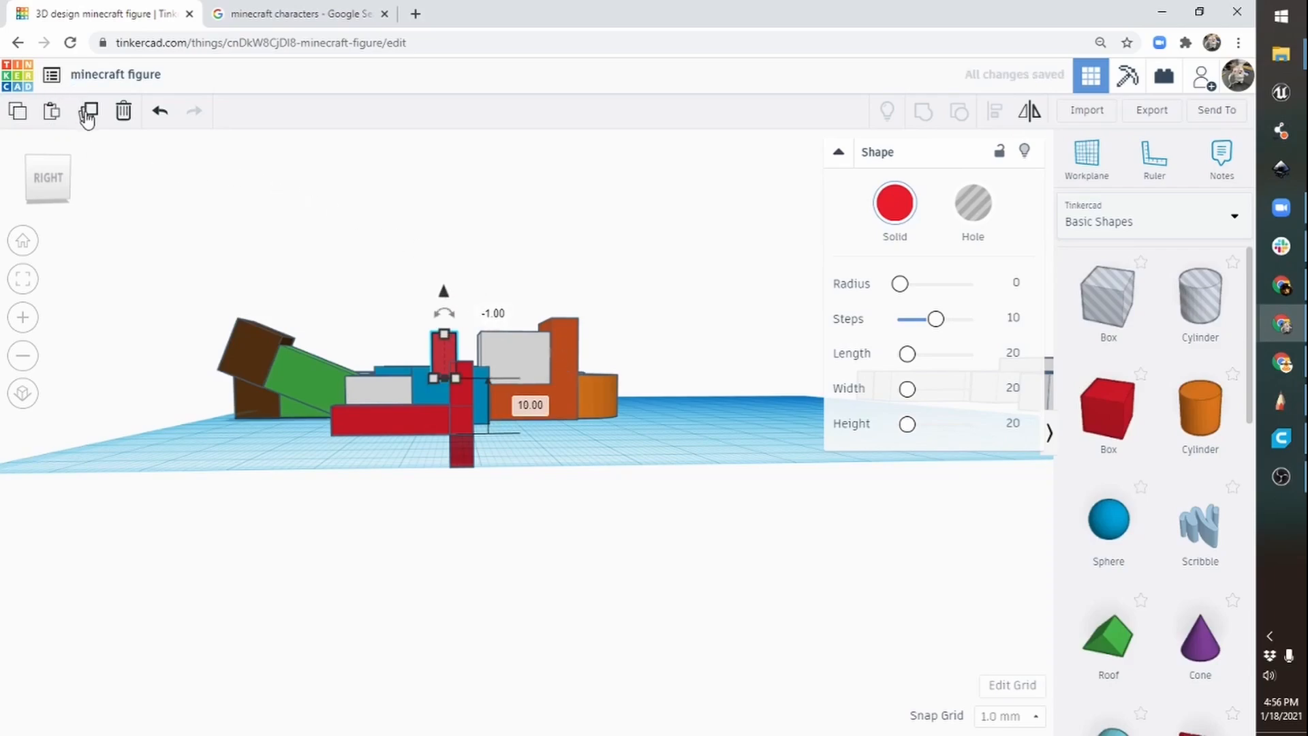
Duplicate the short block, place the copy at the upright's lower end and lower the upright another 1 mm to -7 mm.
{"action": "left_click_drag", "start_coordinate": [443, 293], "coordinate": [444, 408]}
{"action": "right_click_drag", "start_coordinate": [574, 446], "coordinate": [468, 460]}
{"action": "left_click", "coordinate": [464, 457]}
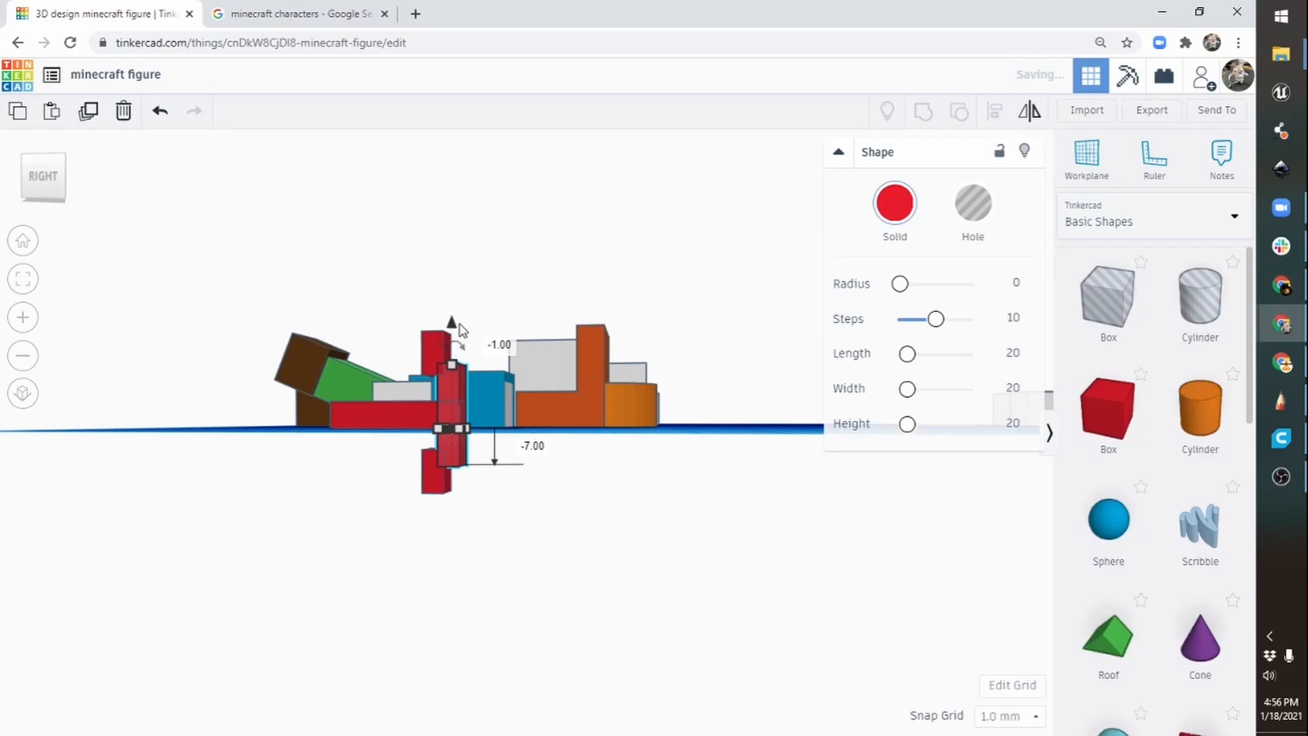
Color the upright and both short blocks gray and the horizontal handle bar medium brown.
{"action": "left_click", "coordinate": [426, 351], "text": "shift"}
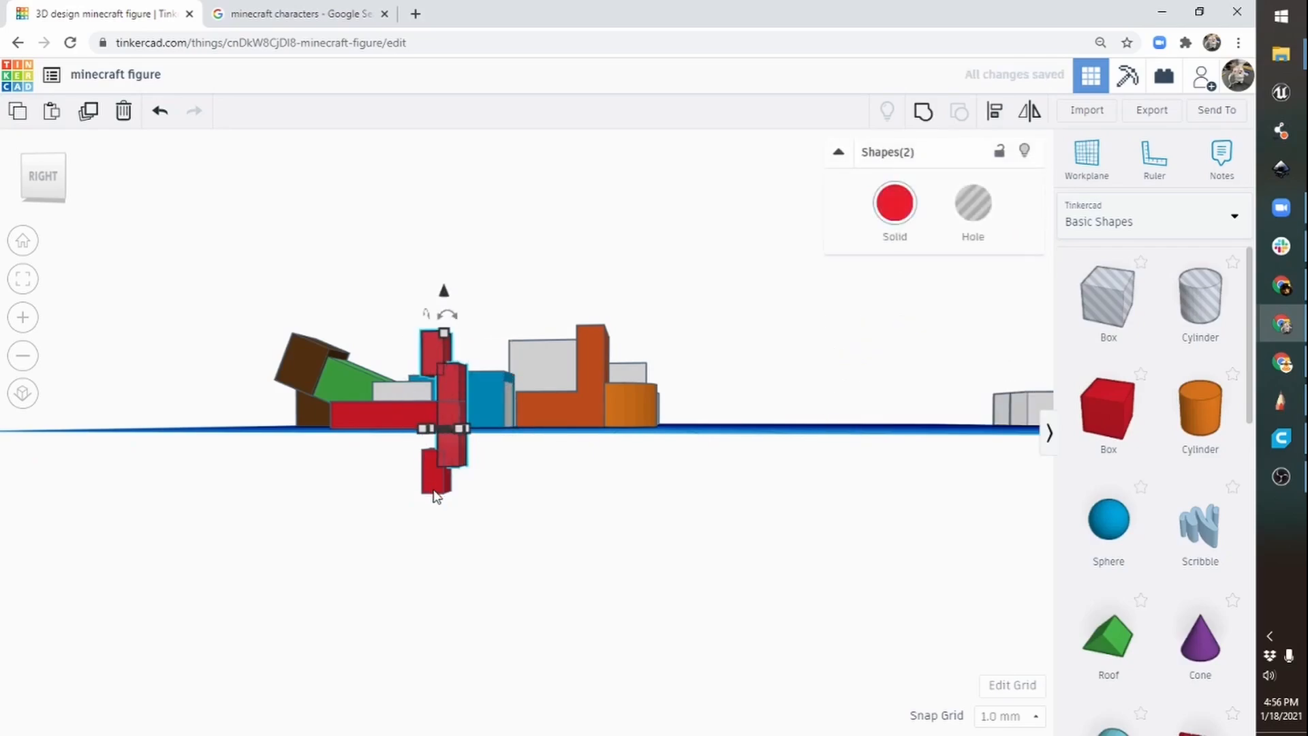
{"action": "left_click", "coordinate": [903, 214]}
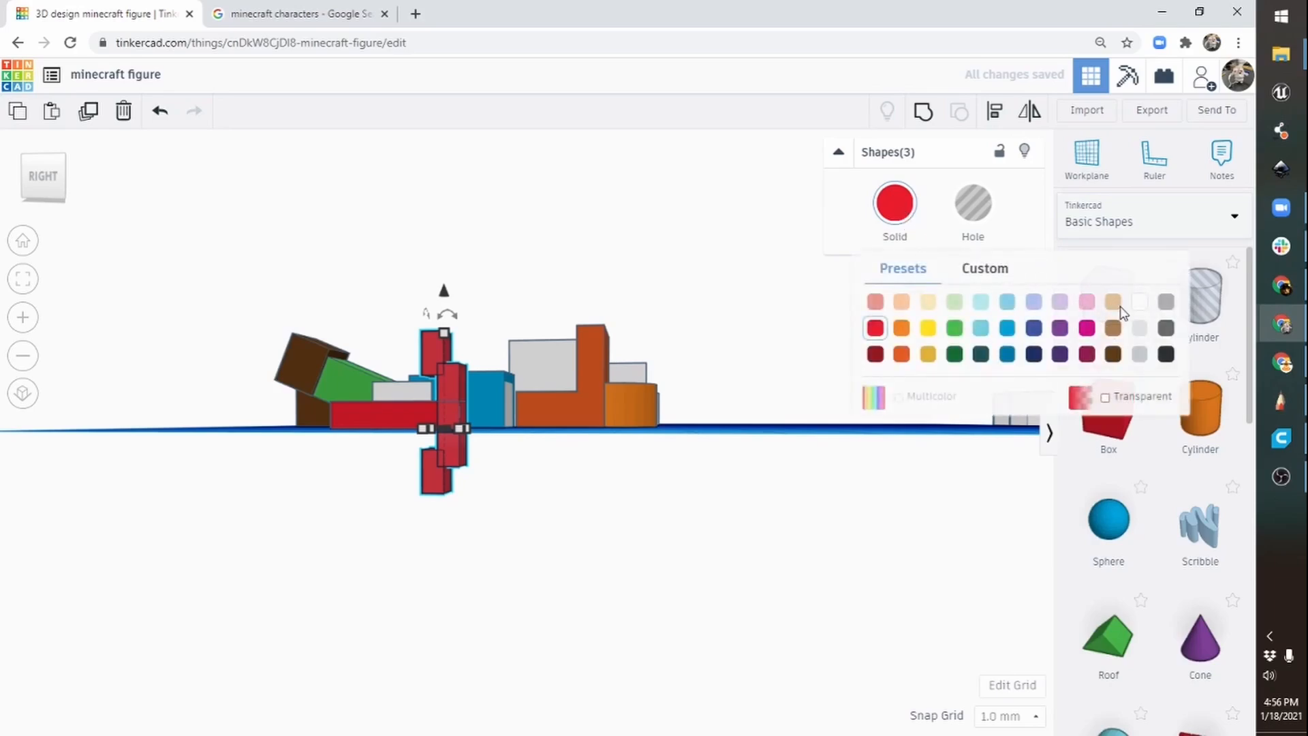
{"action": "left_click", "coordinate": [1167, 304]}
{"action": "left_click", "coordinate": [385, 417]}
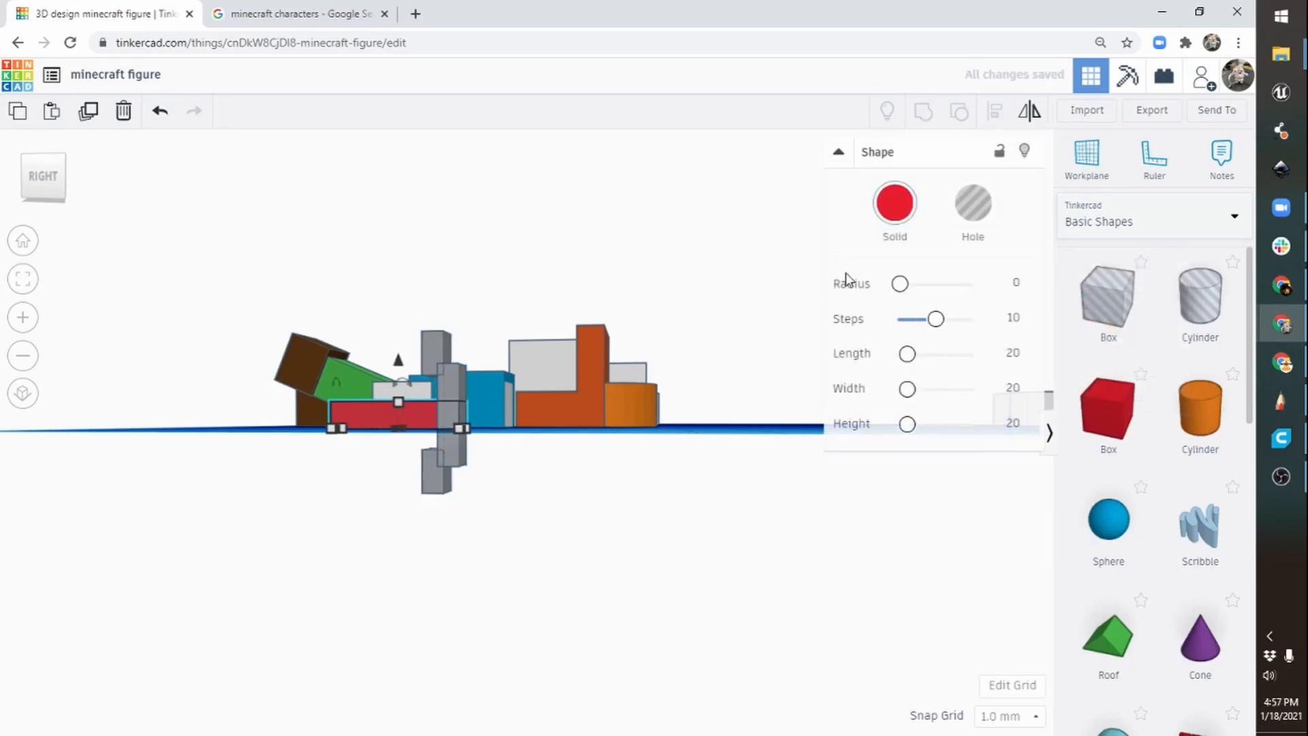
{"action": "left_click", "coordinate": [878, 212]}
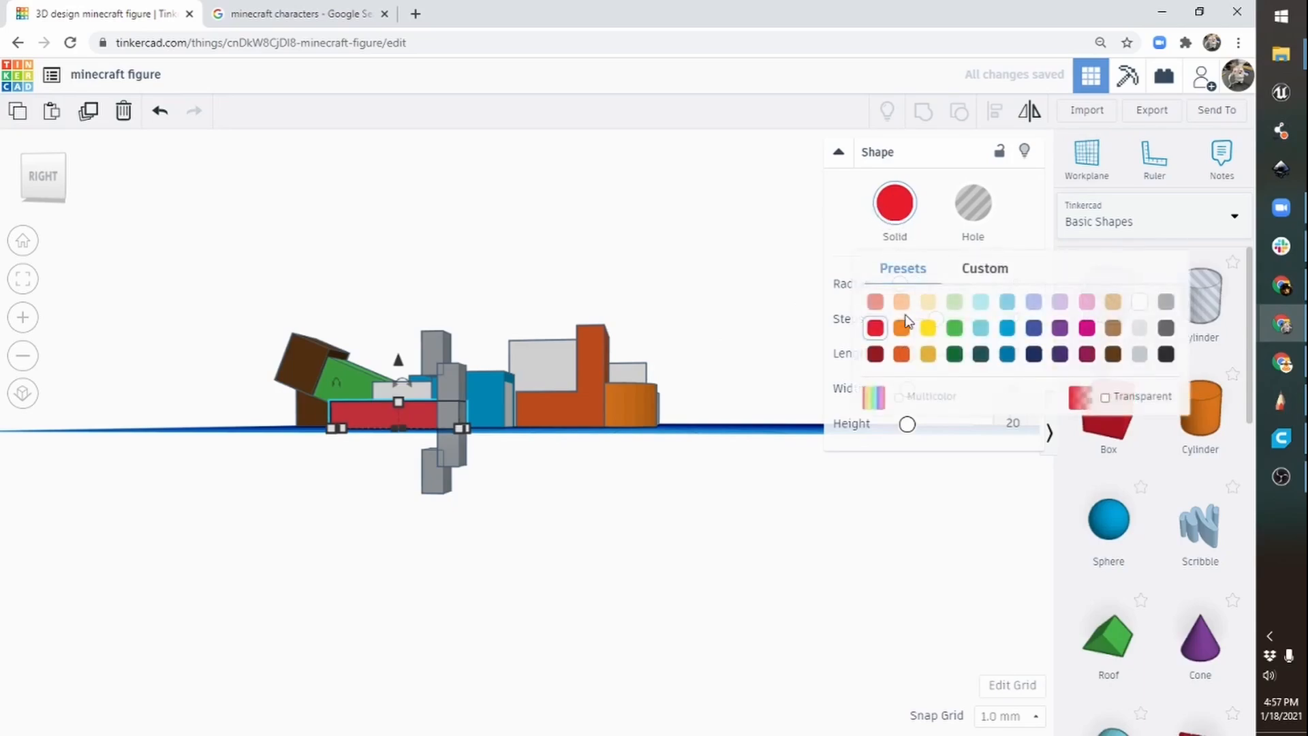
{"action": "left_click", "coordinate": [1114, 328]}
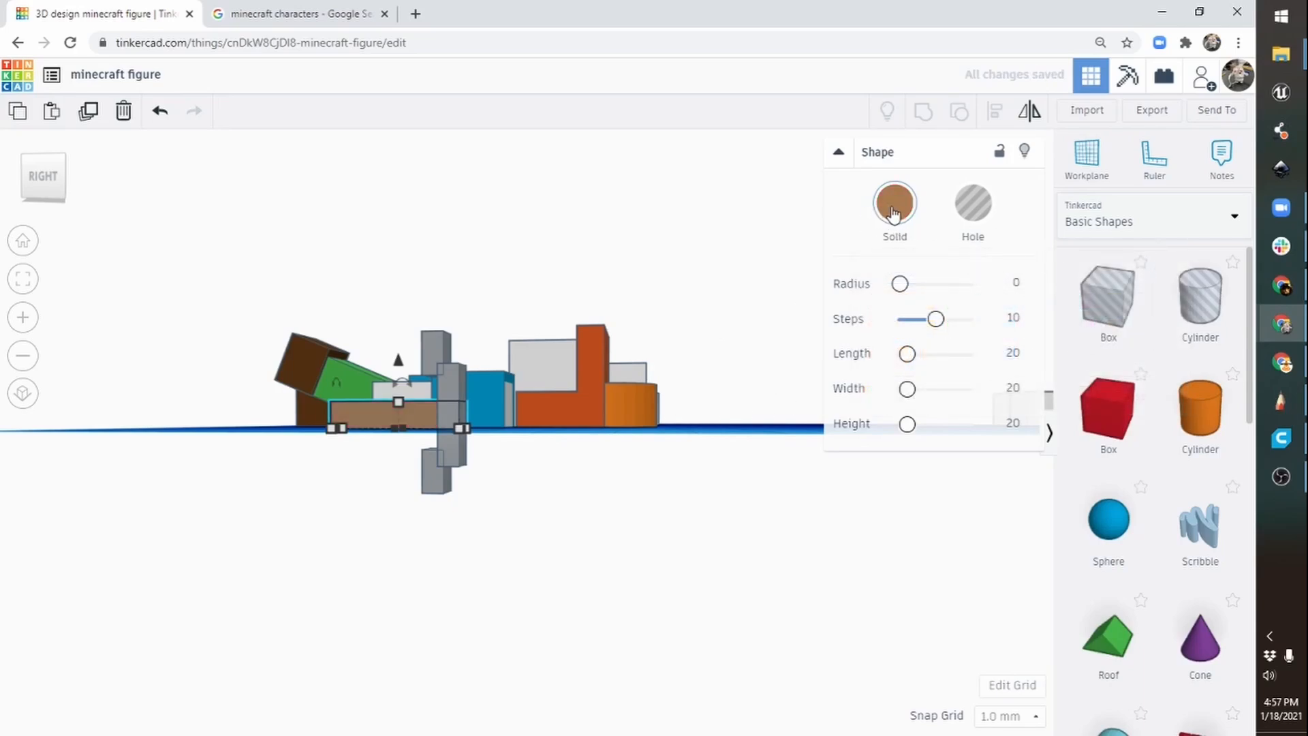
Group the handle, upright and both short blocks into one shape and turn on Multicolor to keep the gray and brown.
{"action": "right_click_drag", "start_coordinate": [285, 446], "coordinate": [534, 518]}
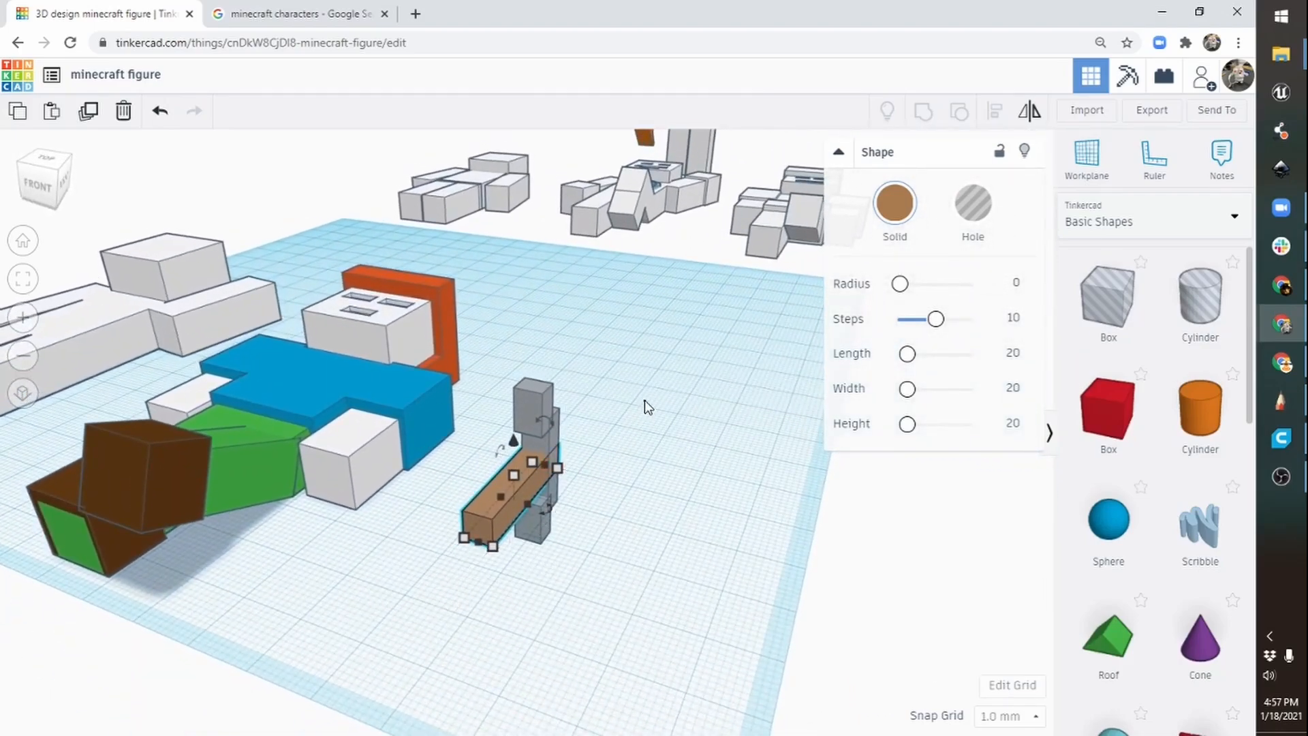
{"action": "left_click_drag", "start_coordinate": [644, 400], "coordinate": [483, 551]}
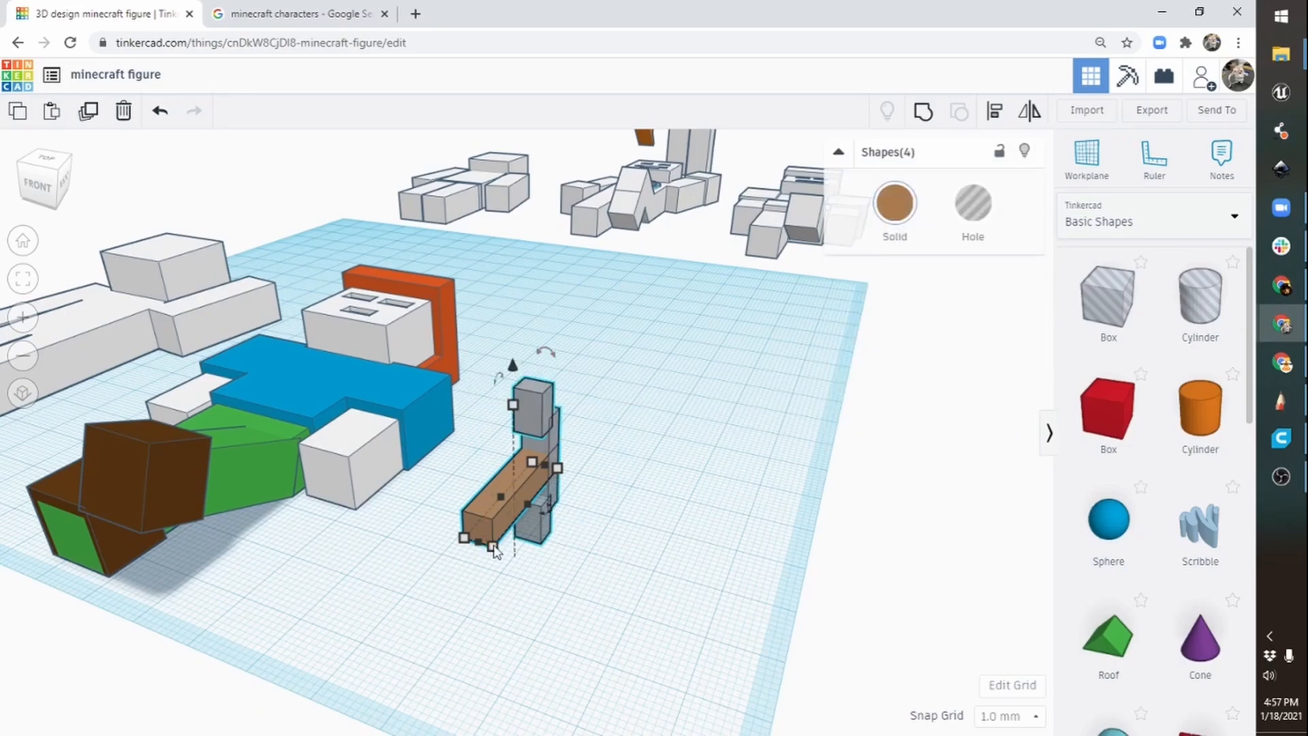
{"action": "left_click", "coordinate": [924, 112]}
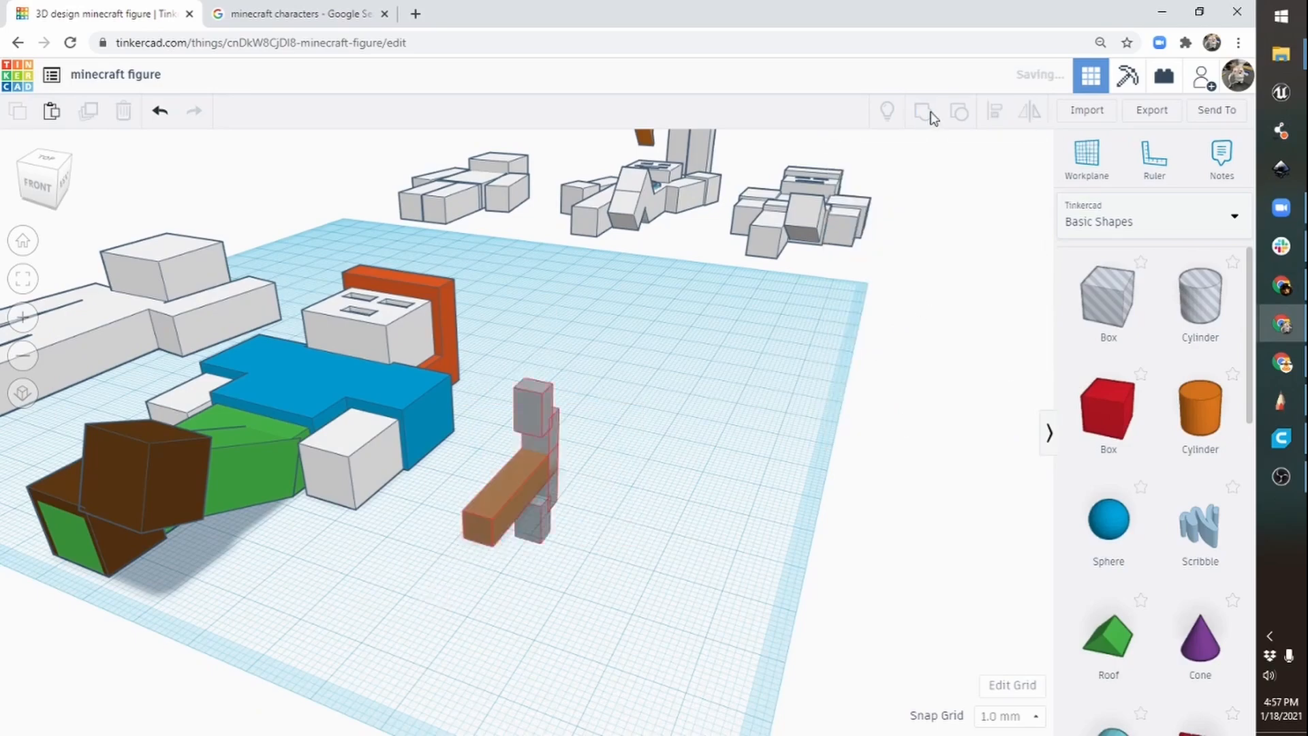
{"action": "left_click", "coordinate": [892, 208]}
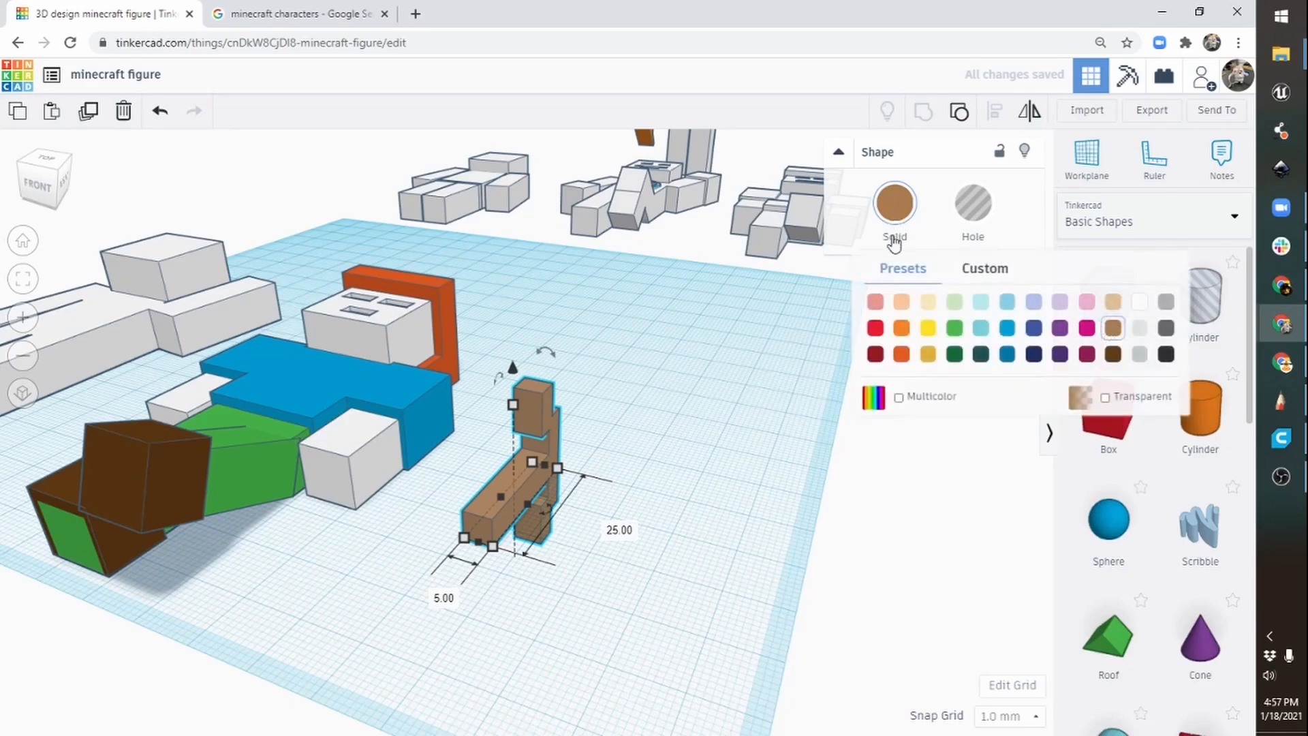
{"action": "left_click", "coordinate": [899, 397]}
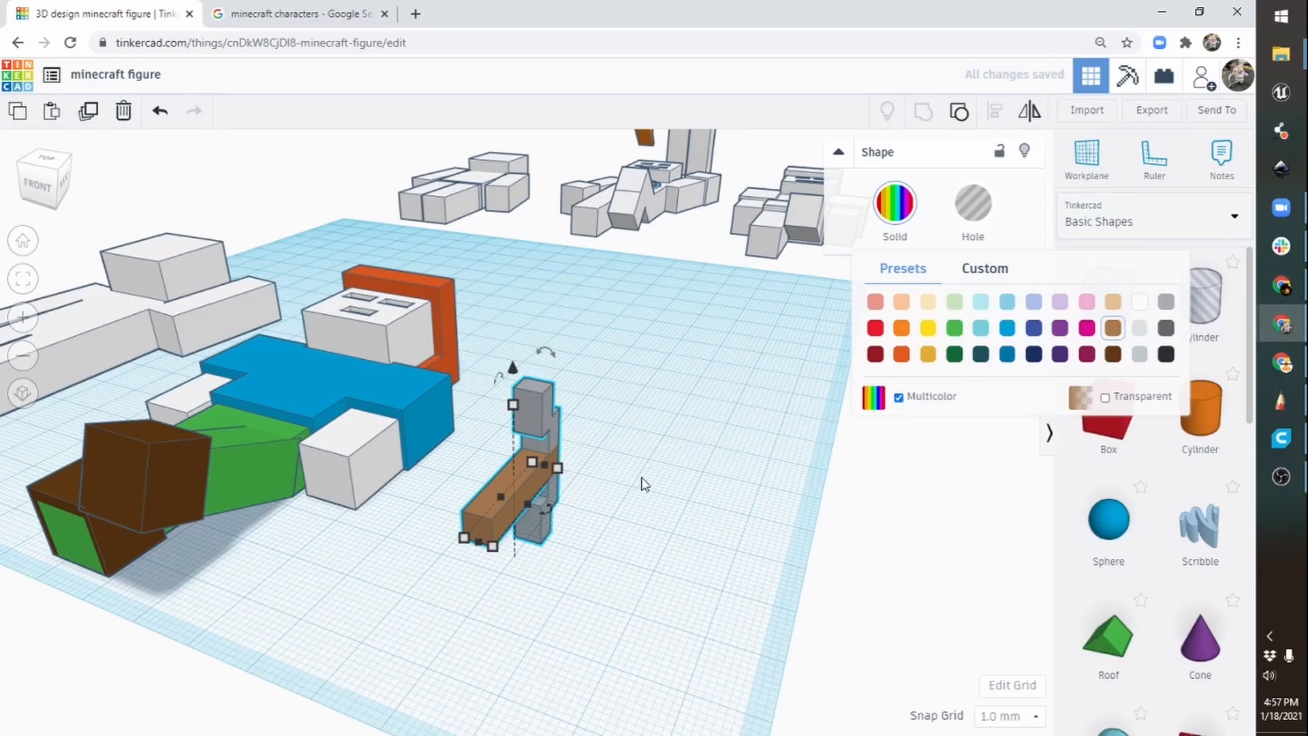
Rotate the grouped pickaxe to lie flat on the workplane and place it beside the figure's shoulder.
{"action": "right_click_drag", "start_coordinate": [644, 484], "coordinate": [347, 461]}
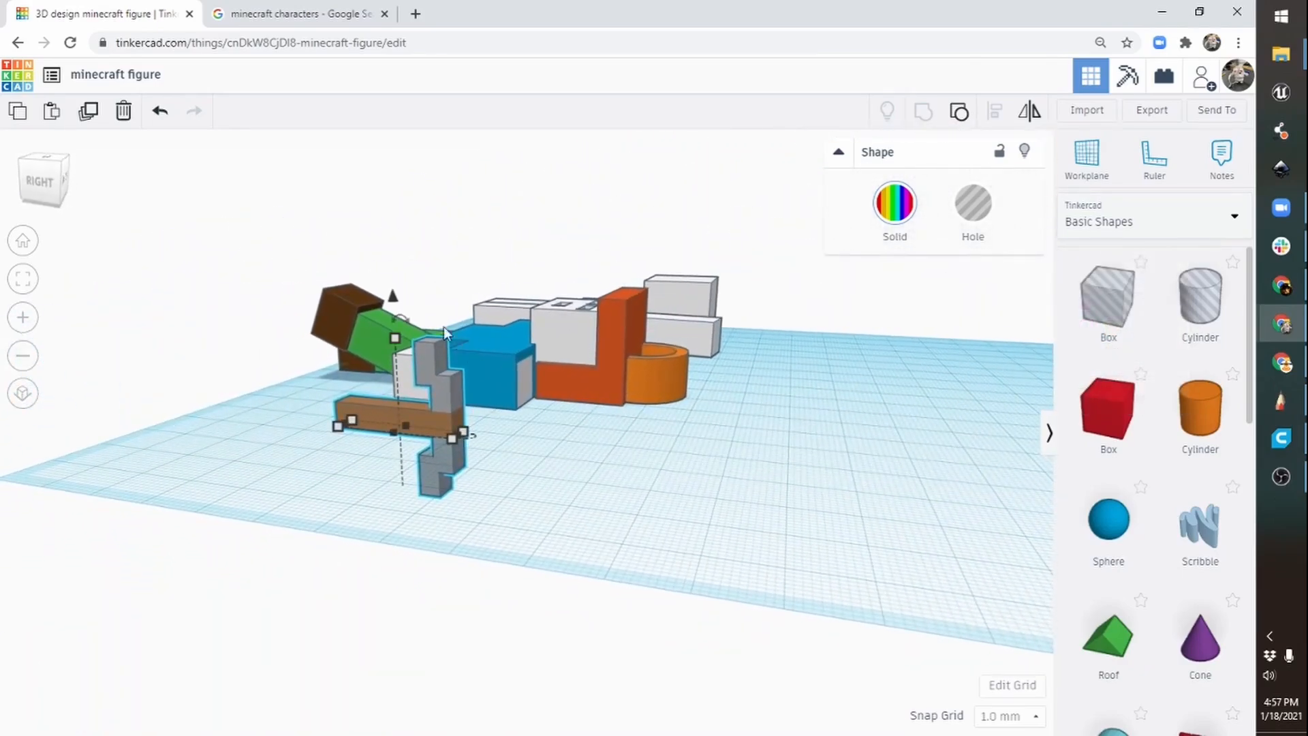
{"action": "right_click_drag", "start_coordinate": [462, 522], "coordinate": [464, 444]}
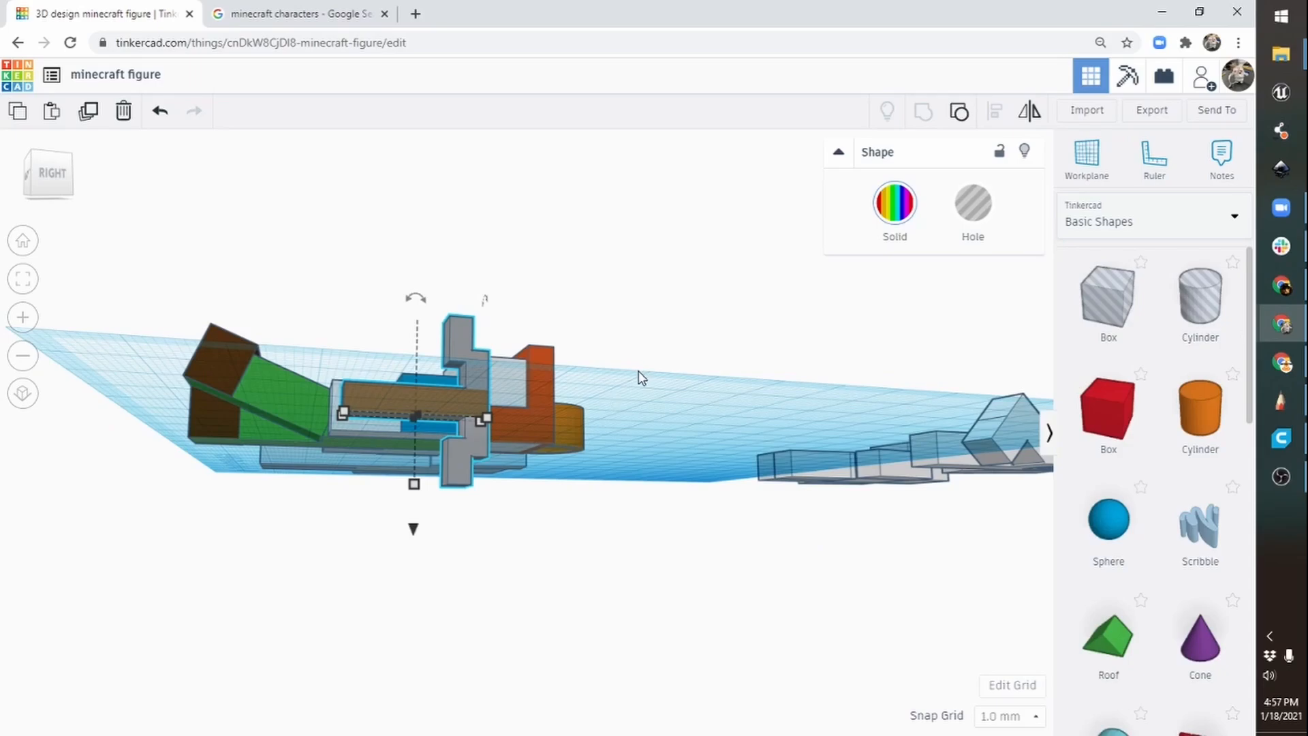
{"action": "right_click_drag", "start_coordinate": [587, 298], "coordinate": [851, 391]}
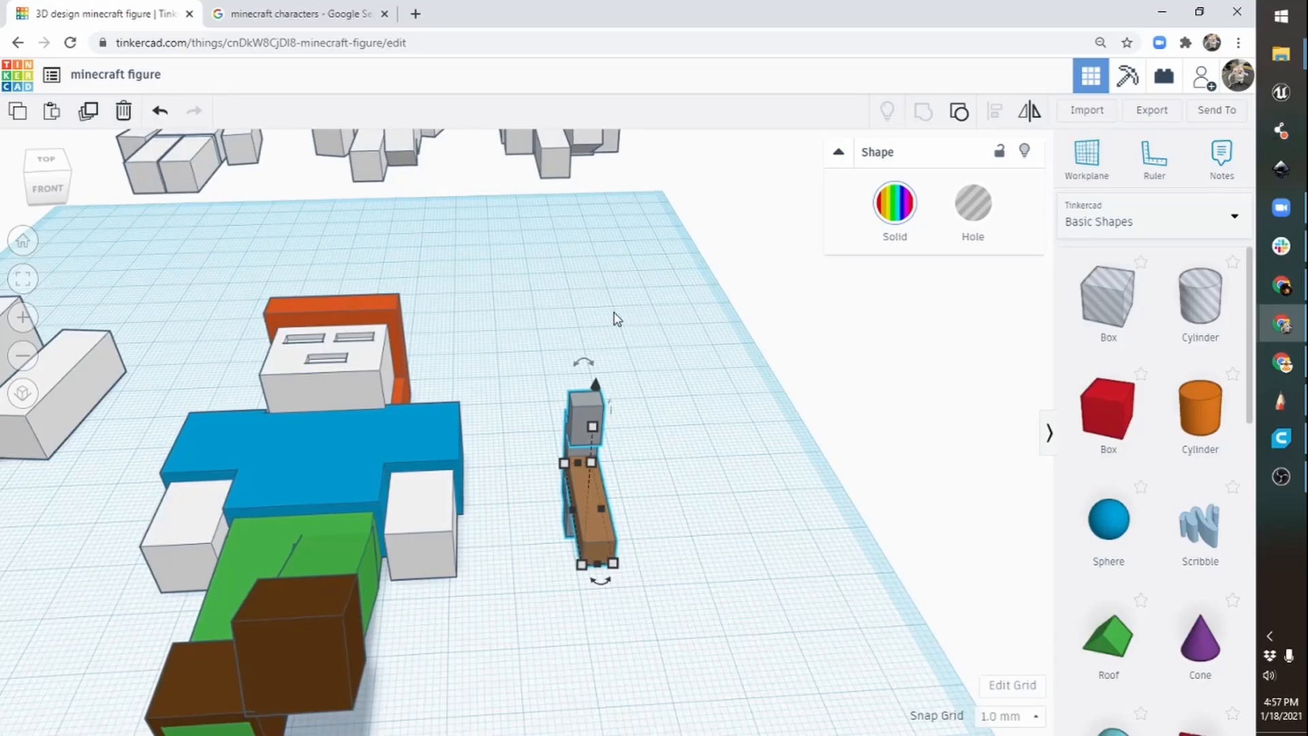
{"action": "left_click_drag", "start_coordinate": [584, 363], "coordinate": [633, 440]}
{"action": "left_click_drag", "start_coordinate": [585, 372], "coordinate": [635, 448]}
{"action": "right_click_drag", "start_coordinate": [782, 468], "coordinate": [743, 567]}
{"action": "left_click_drag", "start_coordinate": [574, 596], "coordinate": [489, 448]}
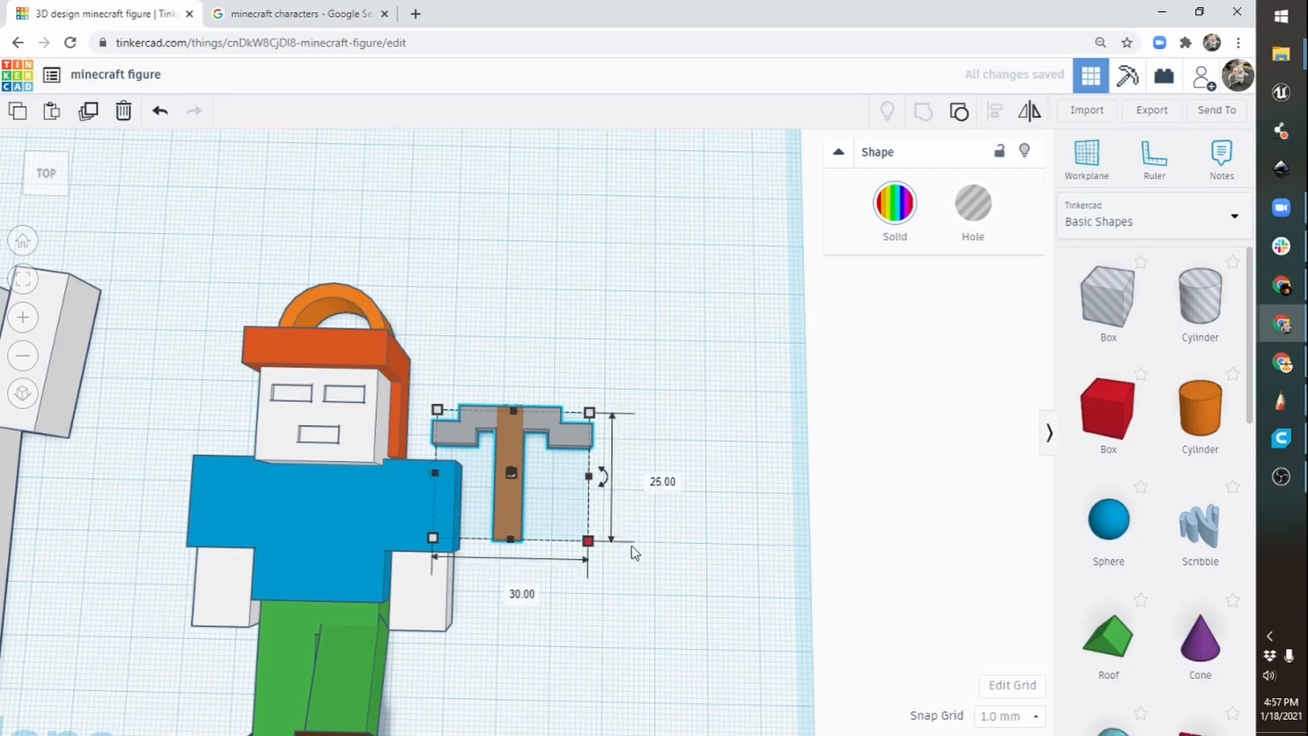
Duplicate the flat pickaxe, place the copy on the figure's opposite side, rotate it 90° upright and raise it 9.5 mm onto the workplane.
{"action": "left_click", "coordinate": [564, 610]}
{"action": "left_click", "coordinate": [509, 524]}
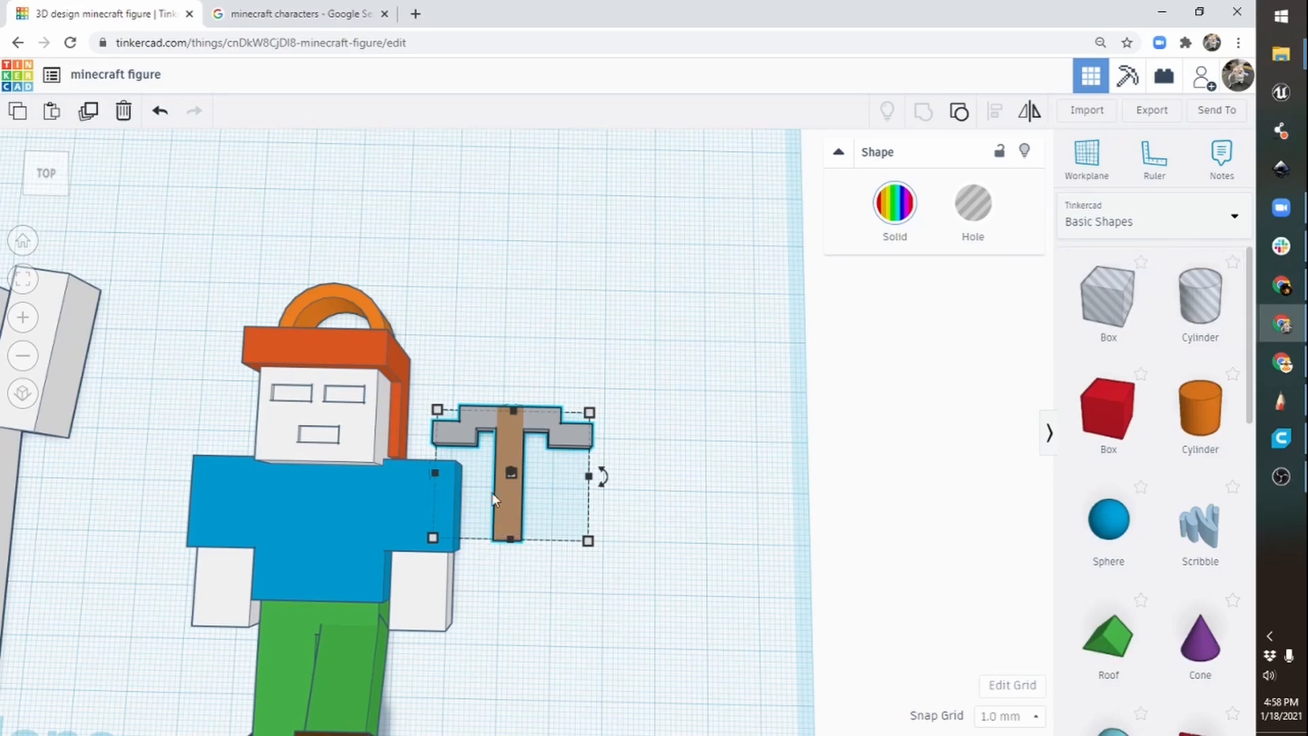
{"action": "left_click", "coordinate": [88, 110]}
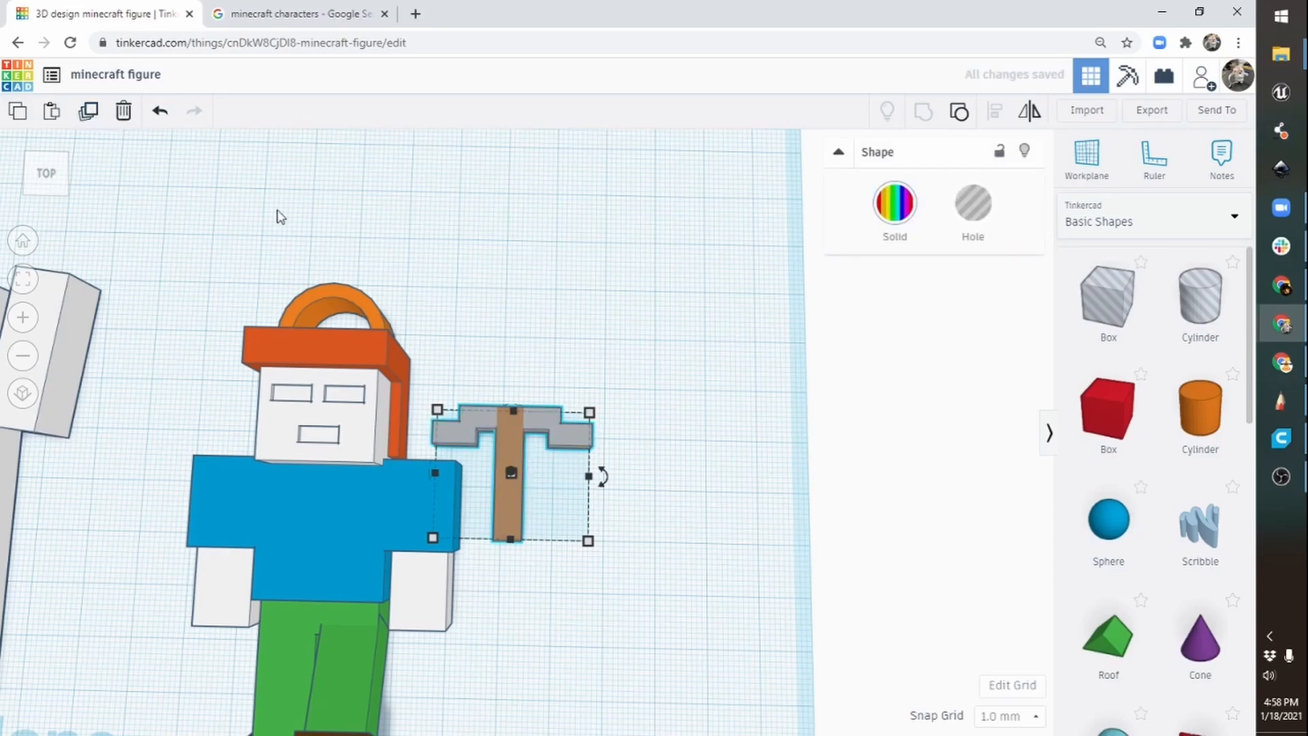
{"action": "left_click_drag", "start_coordinate": [517, 506], "coordinate": [164, 571]}
{"action": "right_click_drag", "start_coordinate": [272, 624], "coordinate": [332, 386]}
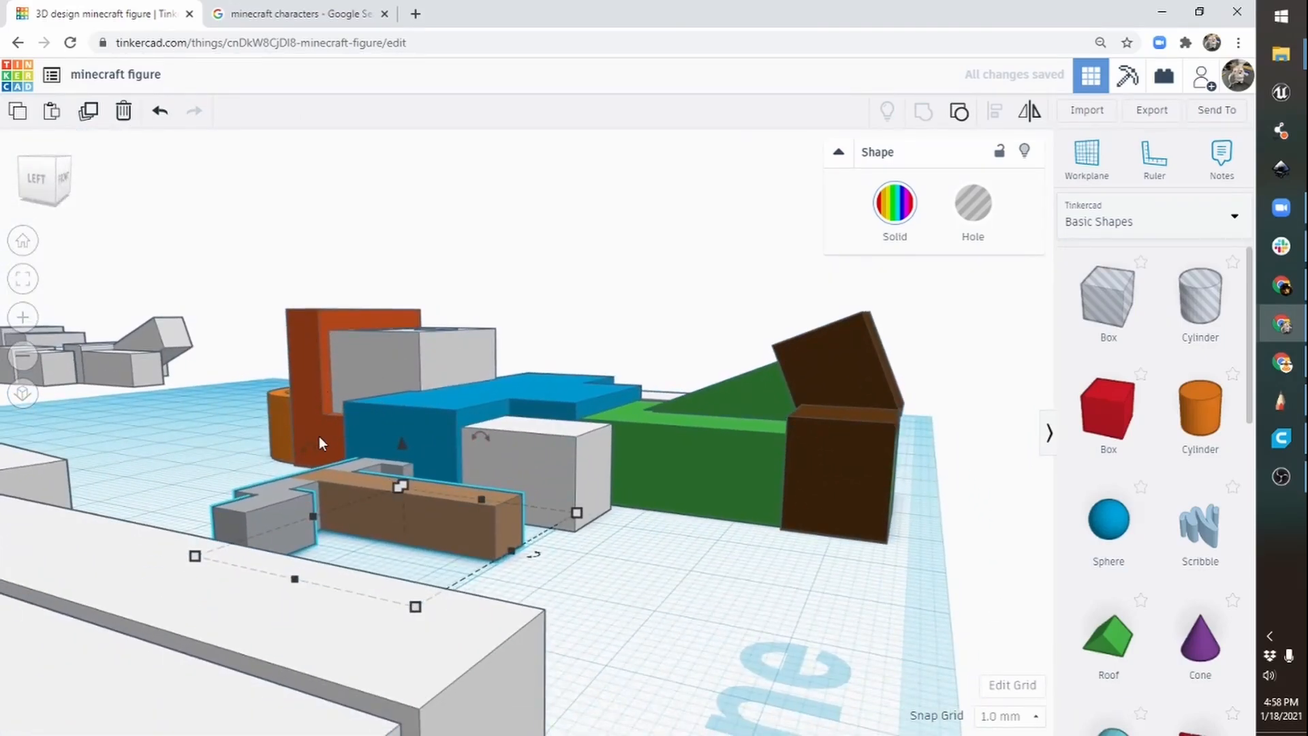
{"action": "left_click_drag", "start_coordinate": [481, 436], "coordinate": [546, 495]}
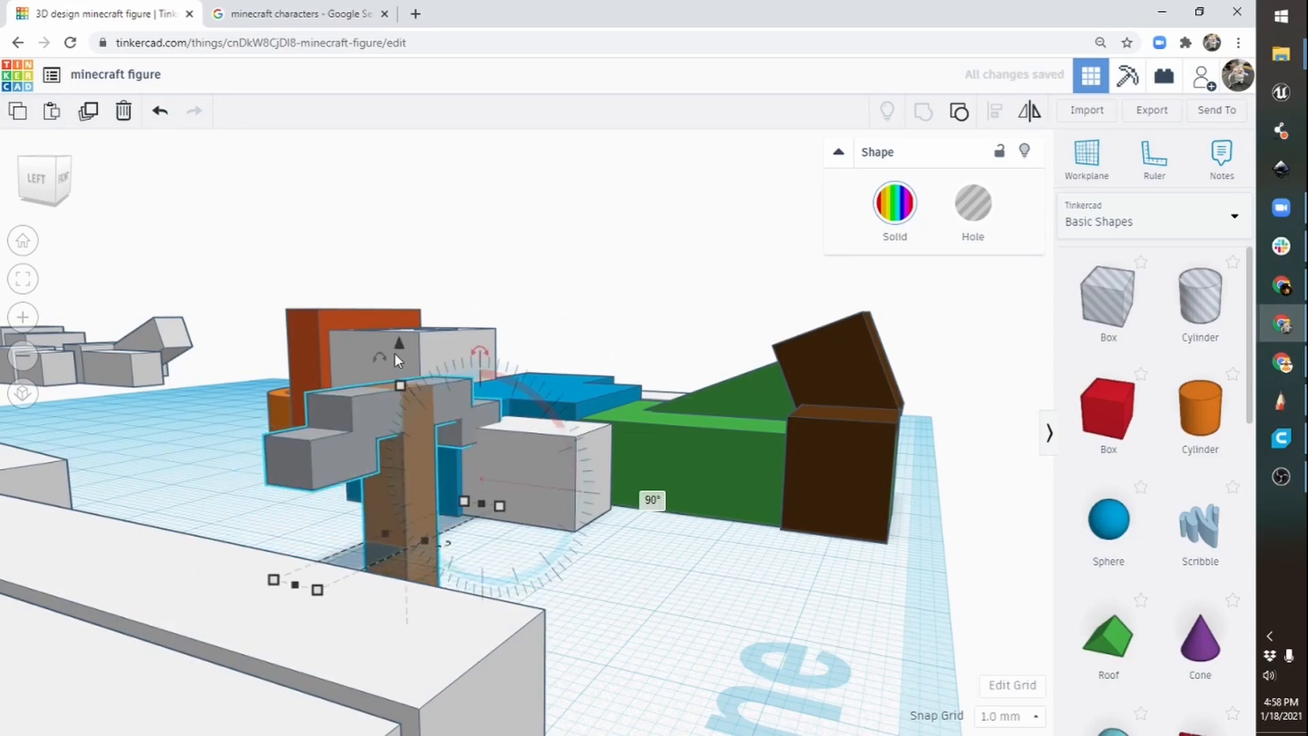
{"action": "left_click_drag", "start_coordinate": [394, 355], "coordinate": [386, 246]}
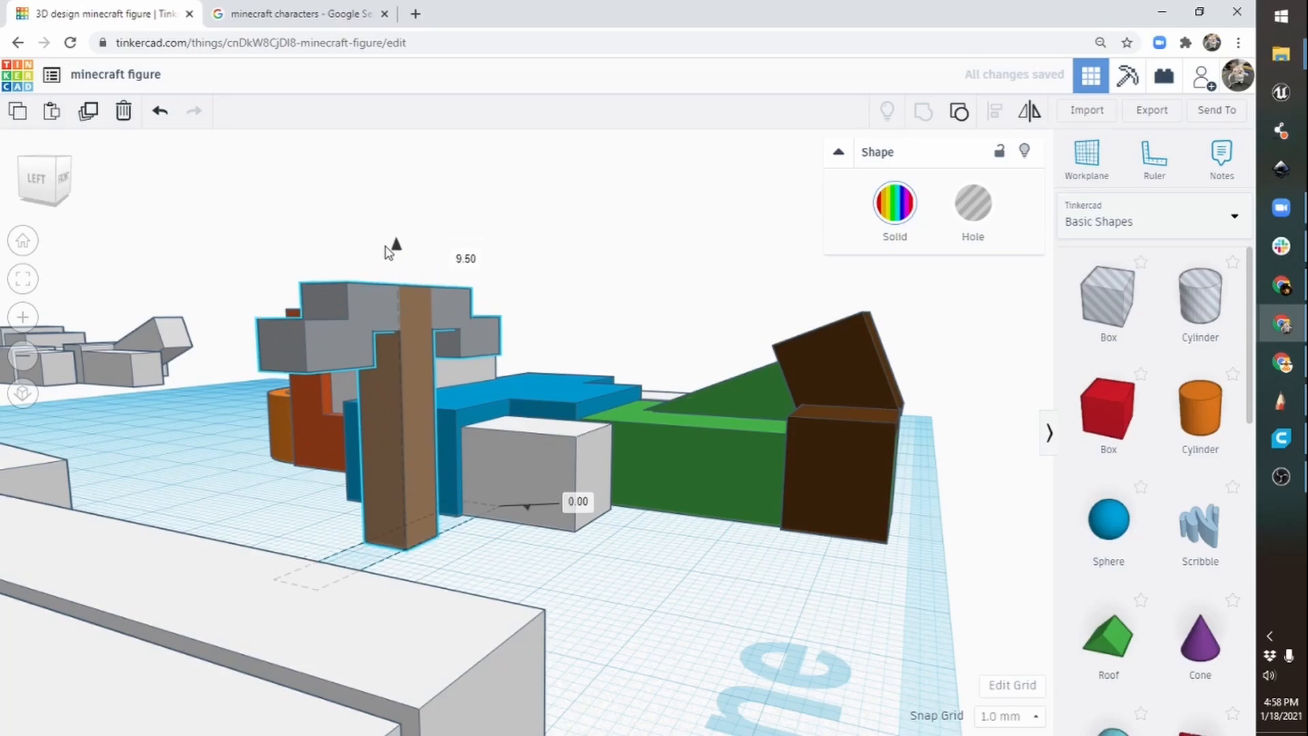
Position the upright pickaxe copy so its handle passes through the middle of the figure's nearby hand.
{"action": "left_click_drag", "start_coordinate": [405, 471], "coordinate": [562, 453]}
{"action": "right_click_drag", "start_coordinate": [746, 461], "coordinate": [560, 513]}
{"action": "left_click_drag", "start_coordinate": [538, 538], "coordinate": [502, 571]}
{"action": "right_click_drag", "start_coordinate": [502, 571], "coordinate": [335, 513]}
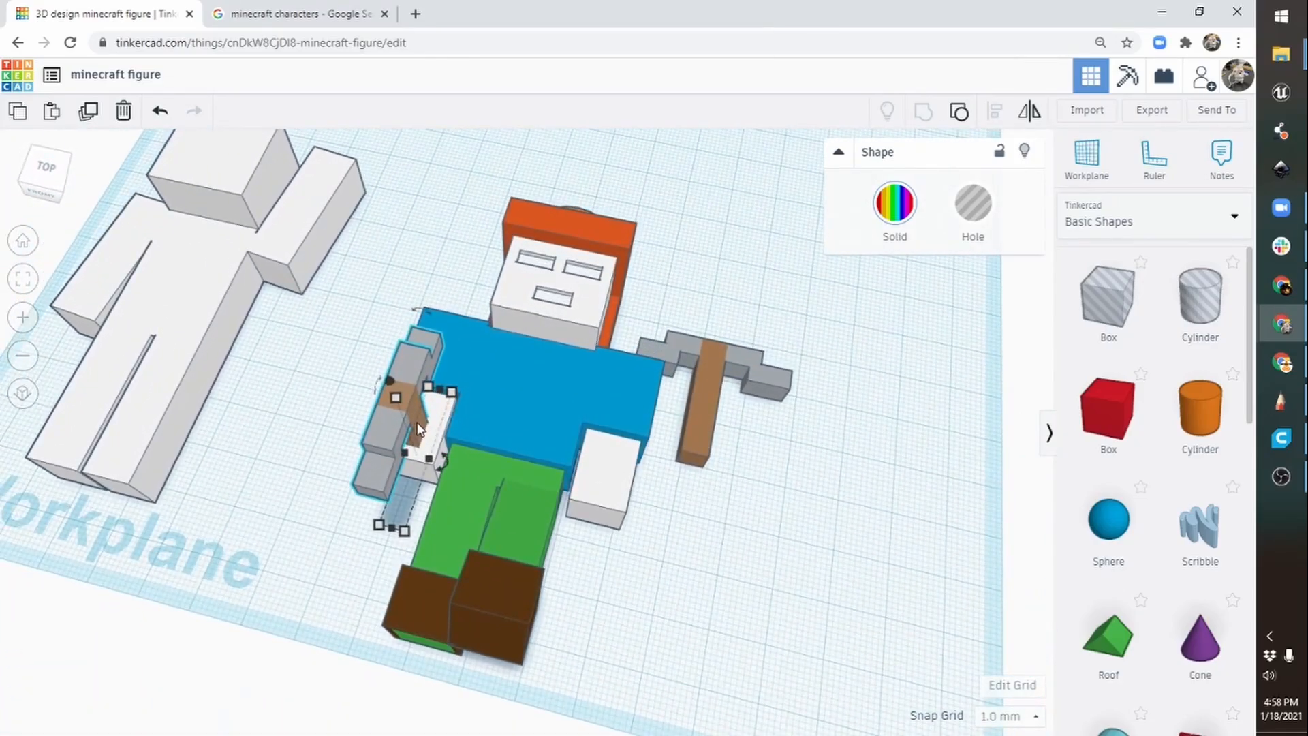
{"action": "left_click_drag", "start_coordinate": [423, 424], "coordinate": [412, 421]}
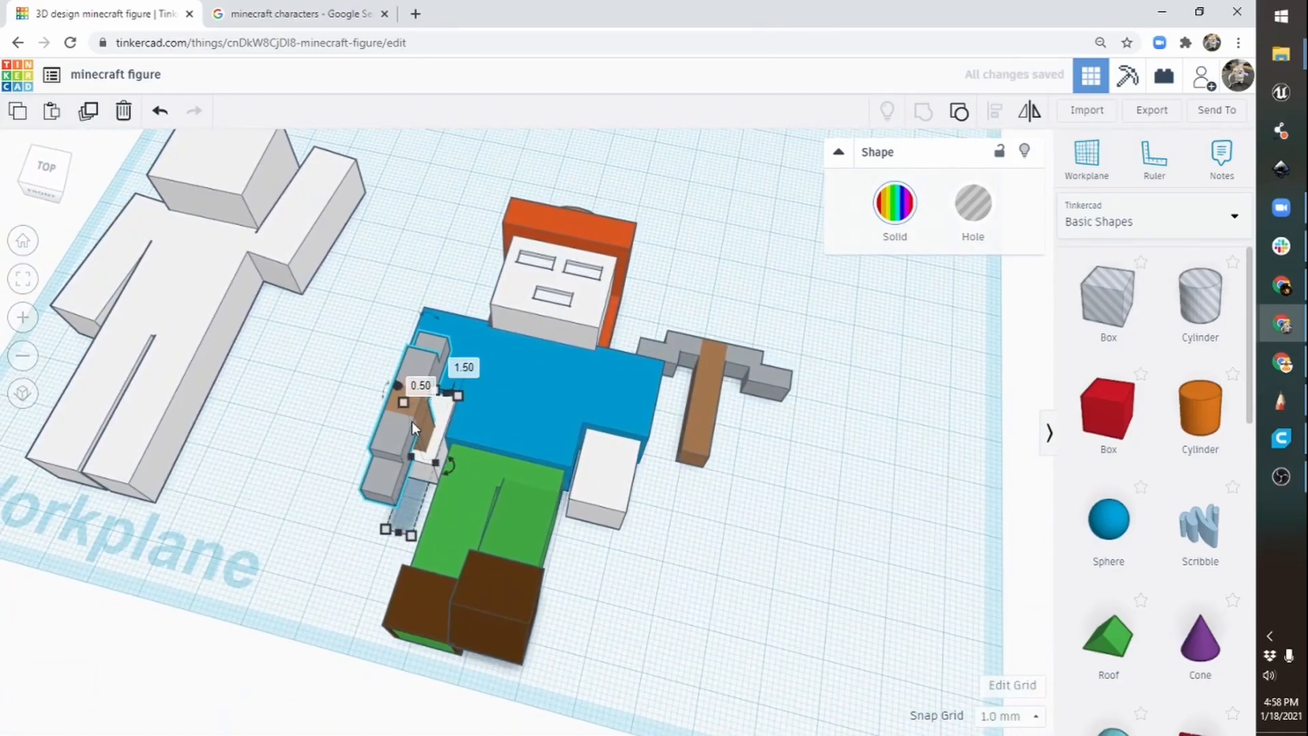
Turn the upright pickaxe copy into a hole and group it with the figure to cut a handle opening in the hand.
{"action": "left_click", "coordinate": [979, 208]}
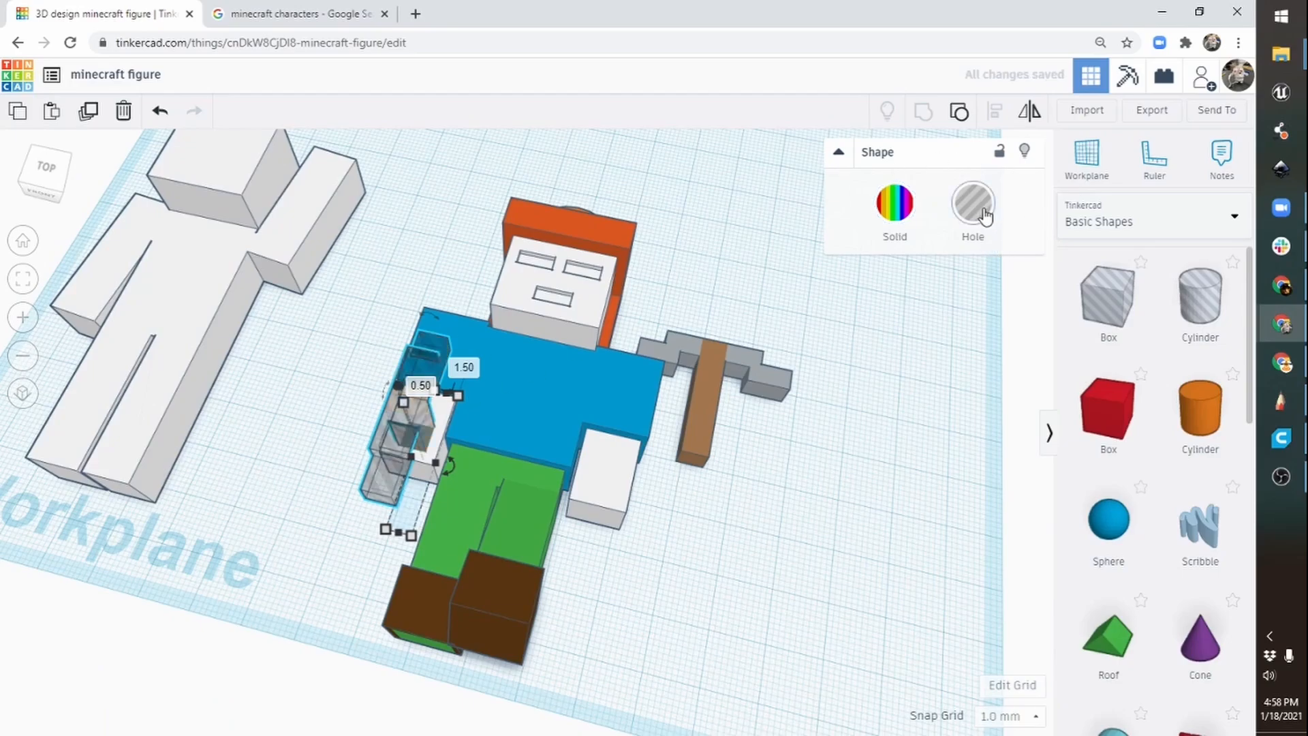
{"action": "right_click_drag", "start_coordinate": [298, 527], "coordinate": [569, 481]}
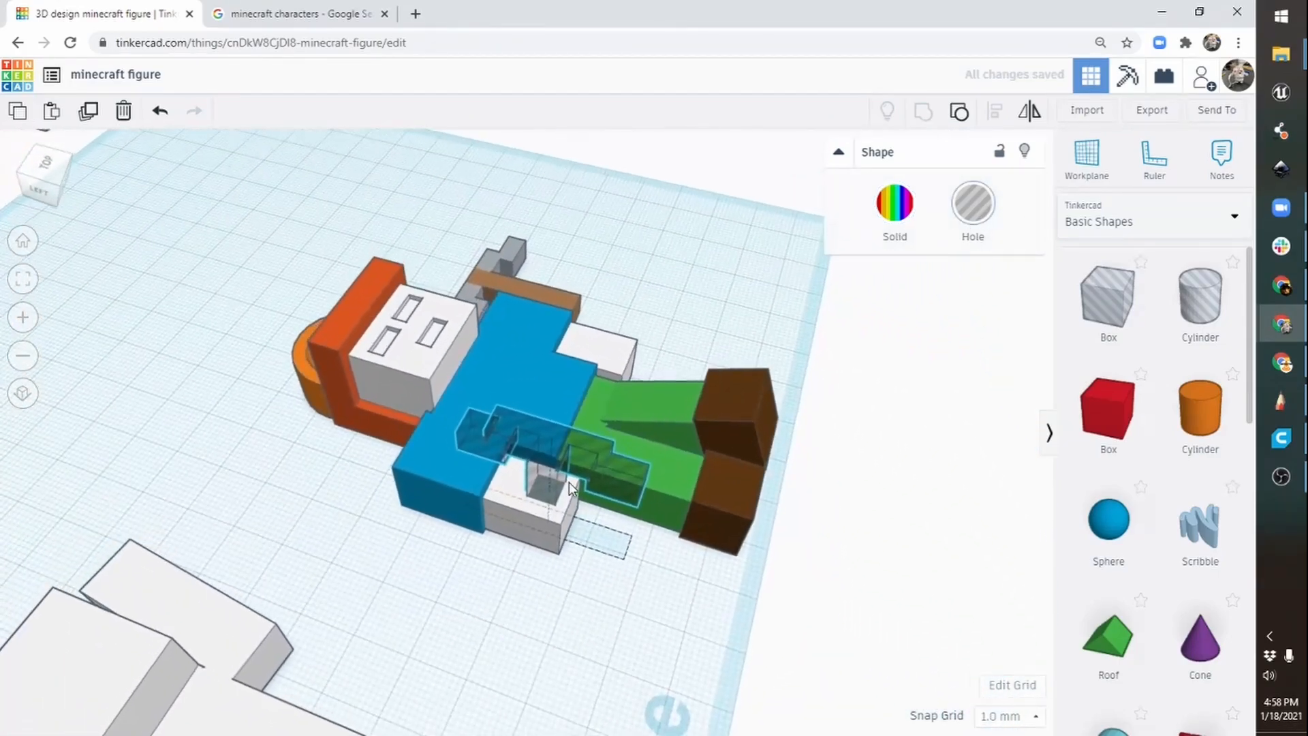
{"action": "left_click_drag", "start_coordinate": [350, 606], "coordinate": [584, 452]}
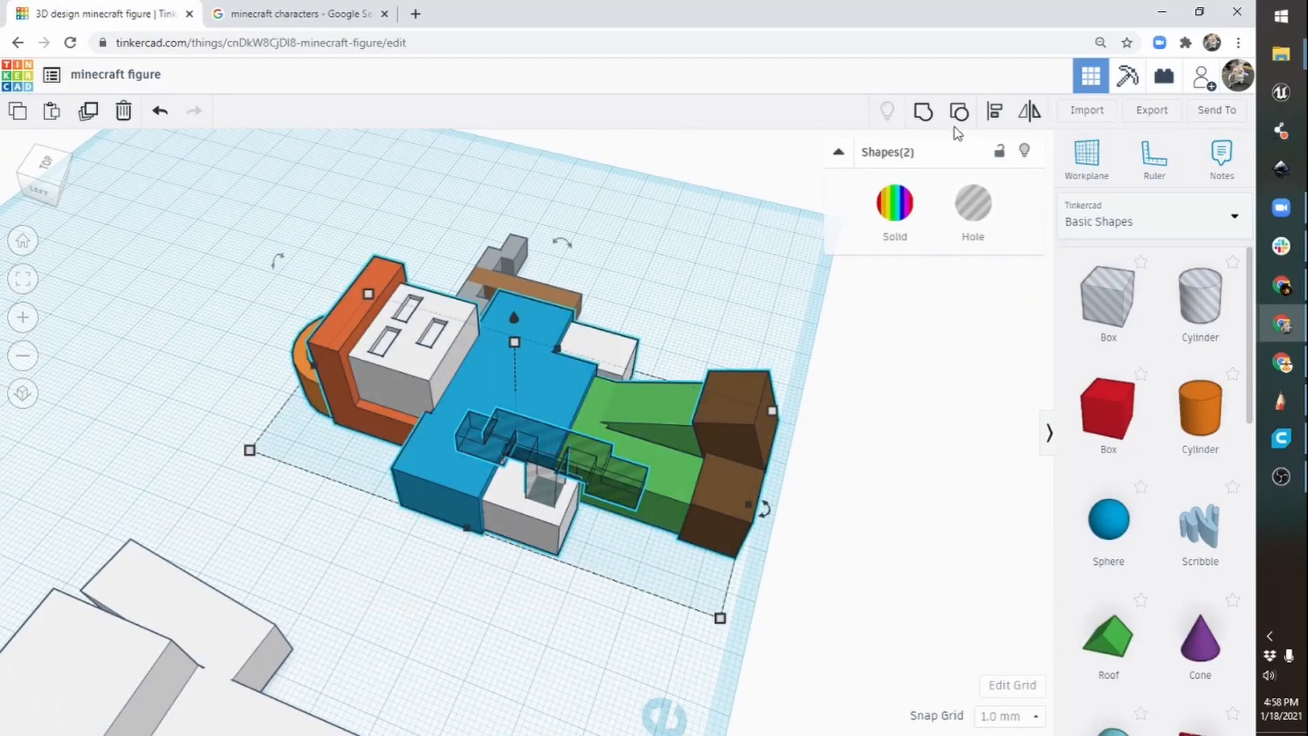
{"action": "left_click", "coordinate": [925, 114]}
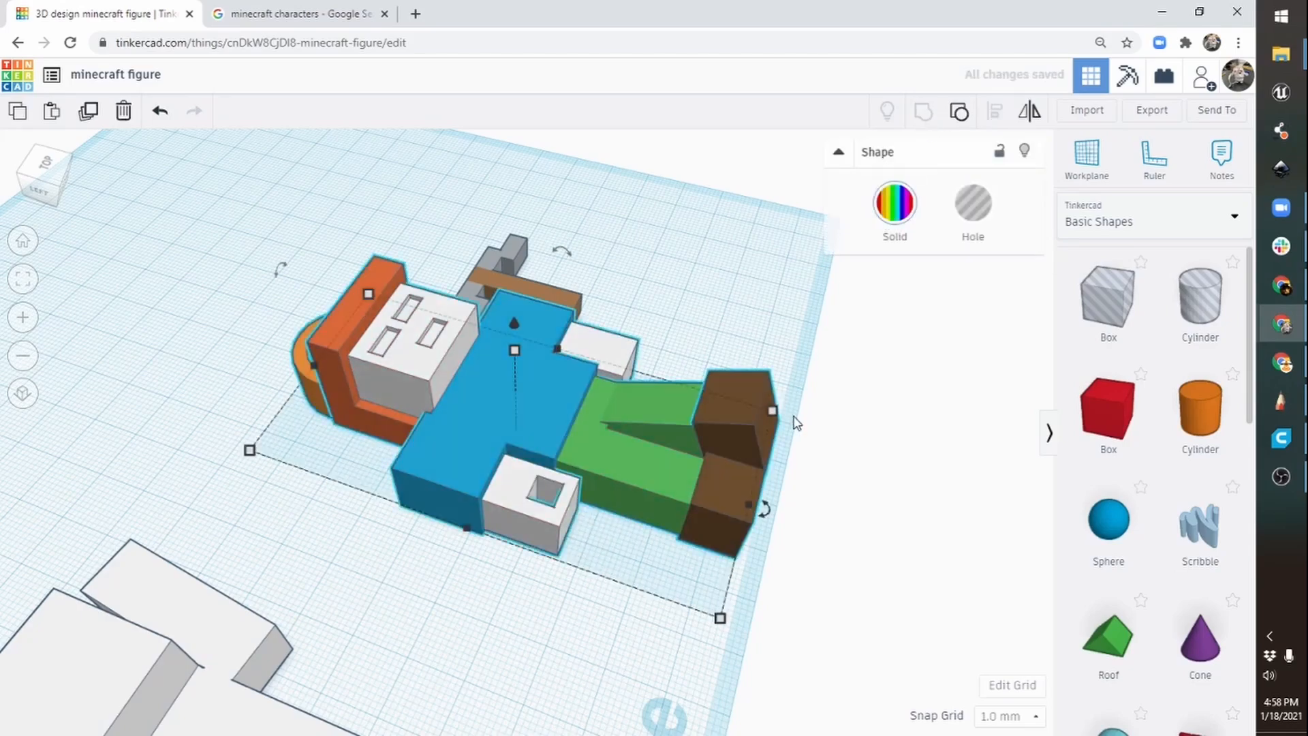
Move the flat pickaxe slightly closer to the figure's shoulder.
{"action": "right_click_drag", "start_coordinate": [781, 397], "coordinate": [387, 507]}
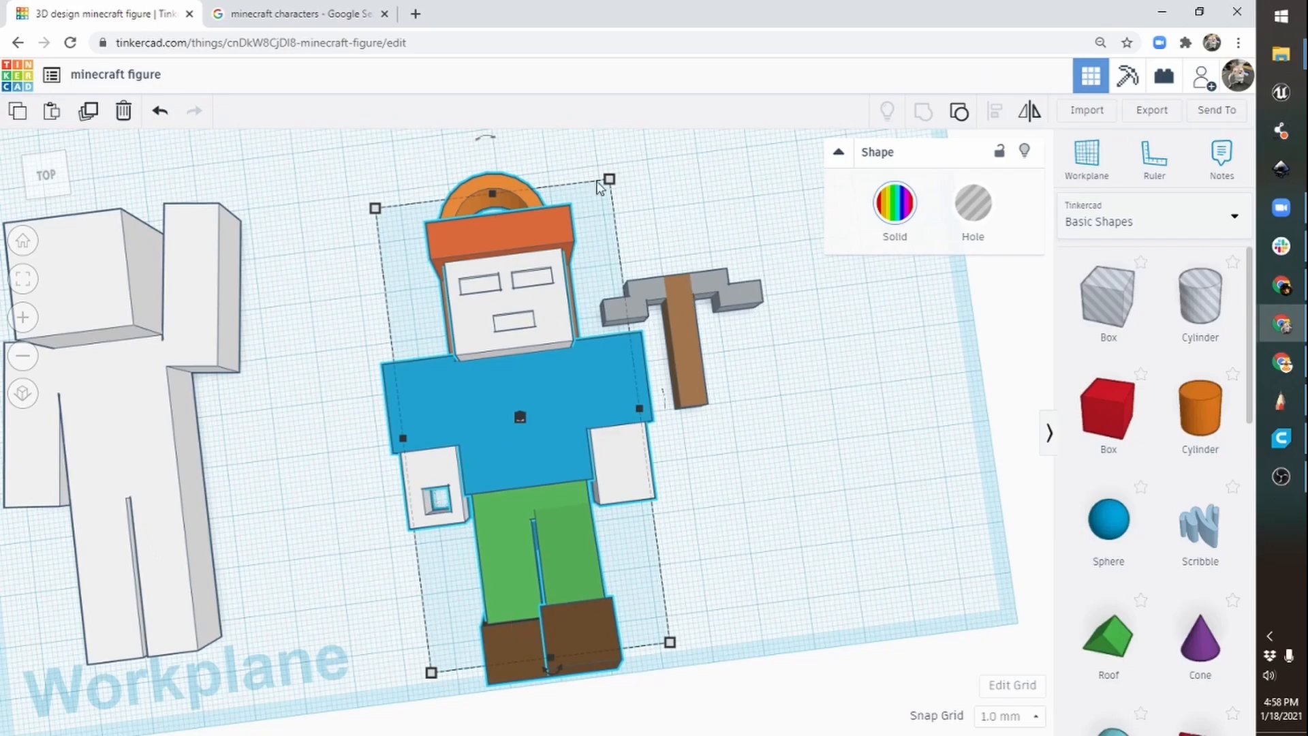
{"action": "right_click_drag", "start_coordinate": [721, 489], "coordinate": [710, 484]}
{"action": "left_click", "coordinate": [23, 359]}
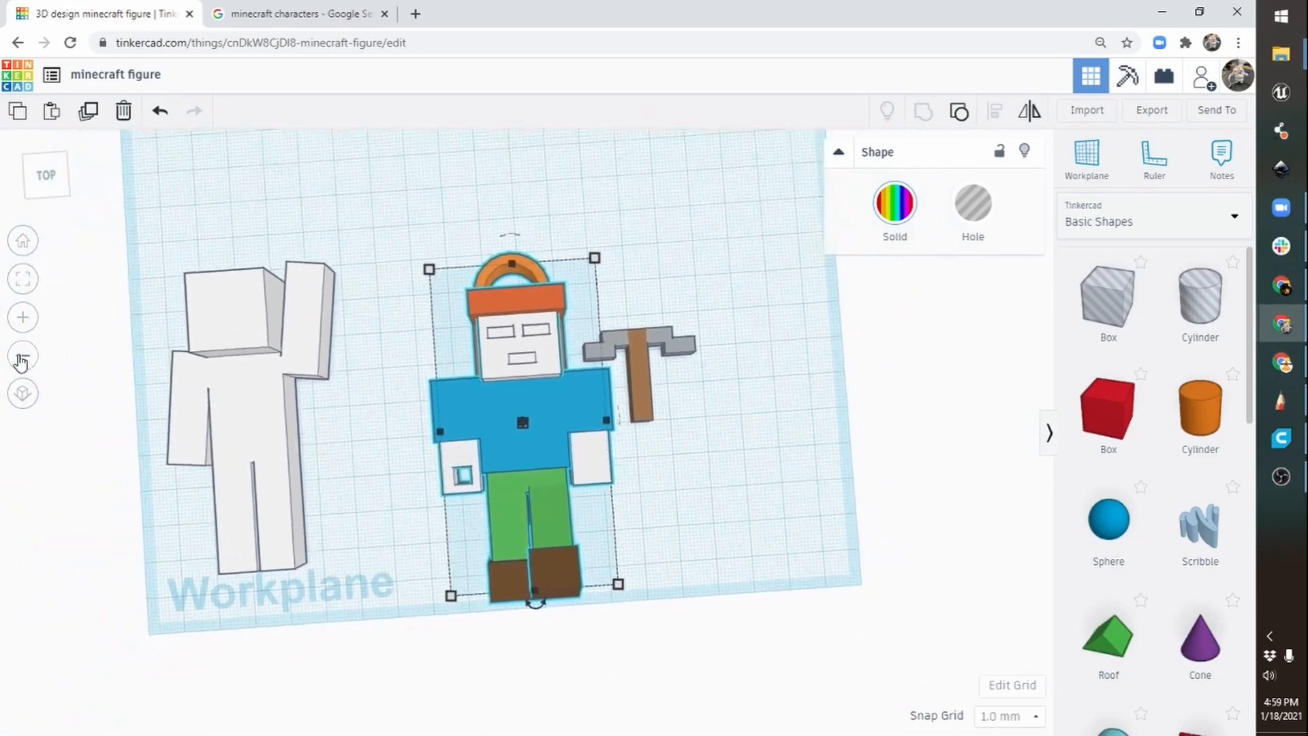
{"action": "right_click_drag", "start_coordinate": [620, 481], "coordinate": [359, 390]}
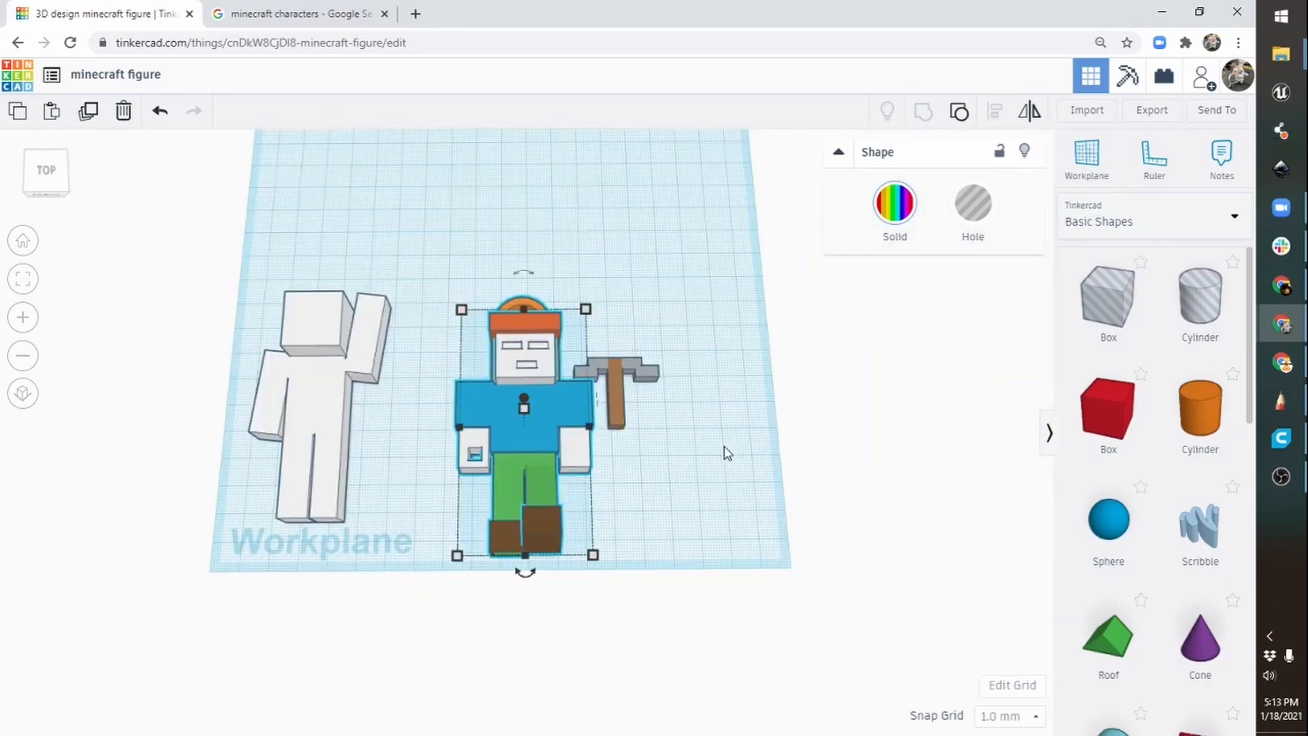
{"action": "right_click_drag", "start_coordinate": [727, 454], "coordinate": [701, 429]}
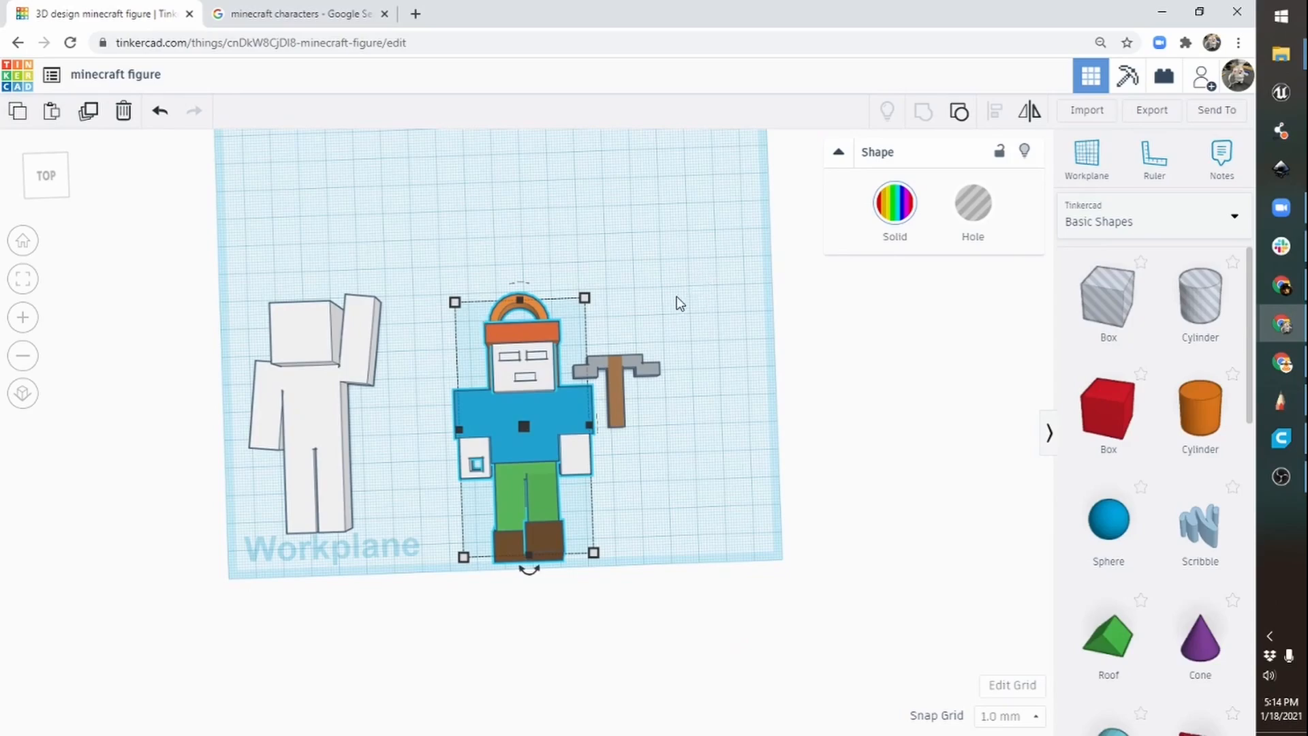
{"action": "mouse_move", "coordinate": [616, 393]}
{"action": "left_mouse_down"}
{"action": "mouse_move", "coordinate": [704, 354]}
{"action": "mouse_move", "coordinate": [643, 351]}
{"action": "mouse_move", "coordinate": [612, 383]}
{"action": "mouse_move", "coordinate": [616, 410]}
{"action": "mouse_move", "coordinate": [627, 387]}
{"action": "mouse_move", "coordinate": [609, 409]}
{"action": "left_mouse_up"}
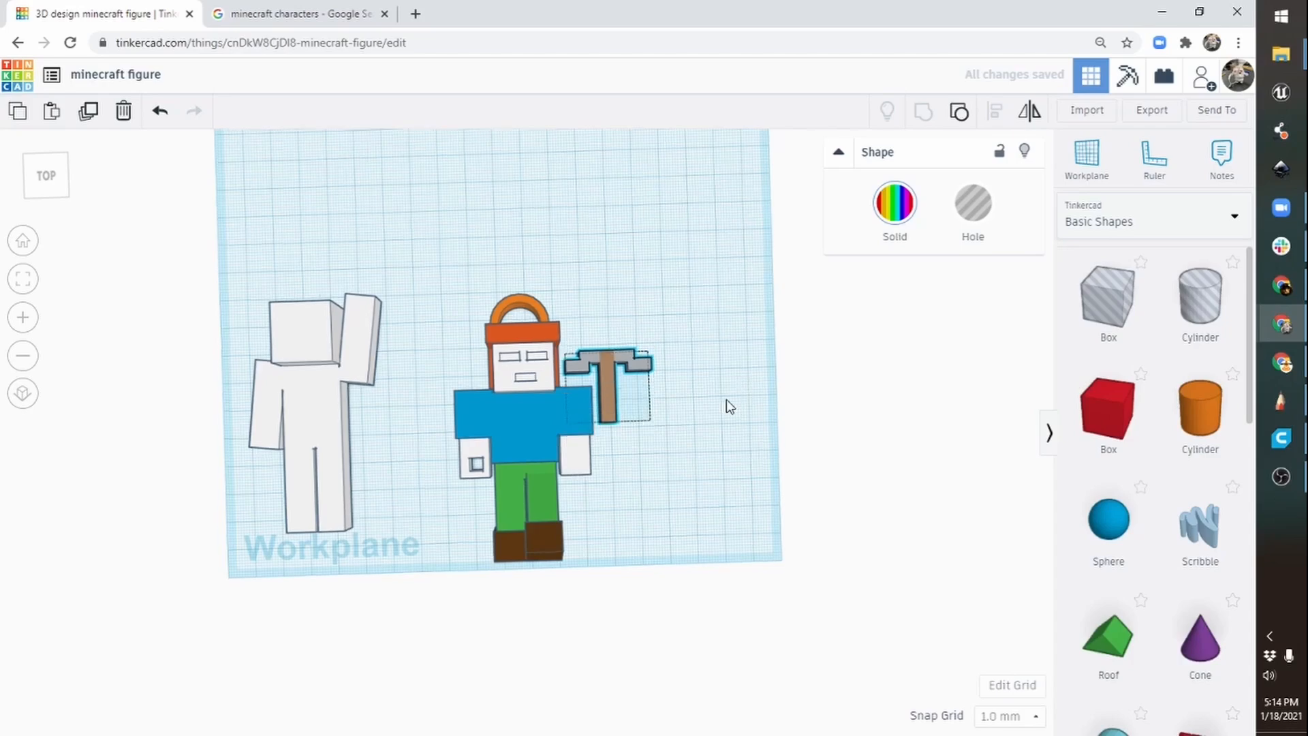
Select the coloured figure and the flat pickaxe and export only these two shapes as an STL file.
{"action": "right_click_drag", "start_coordinate": [727, 399], "coordinate": [640, 439]}
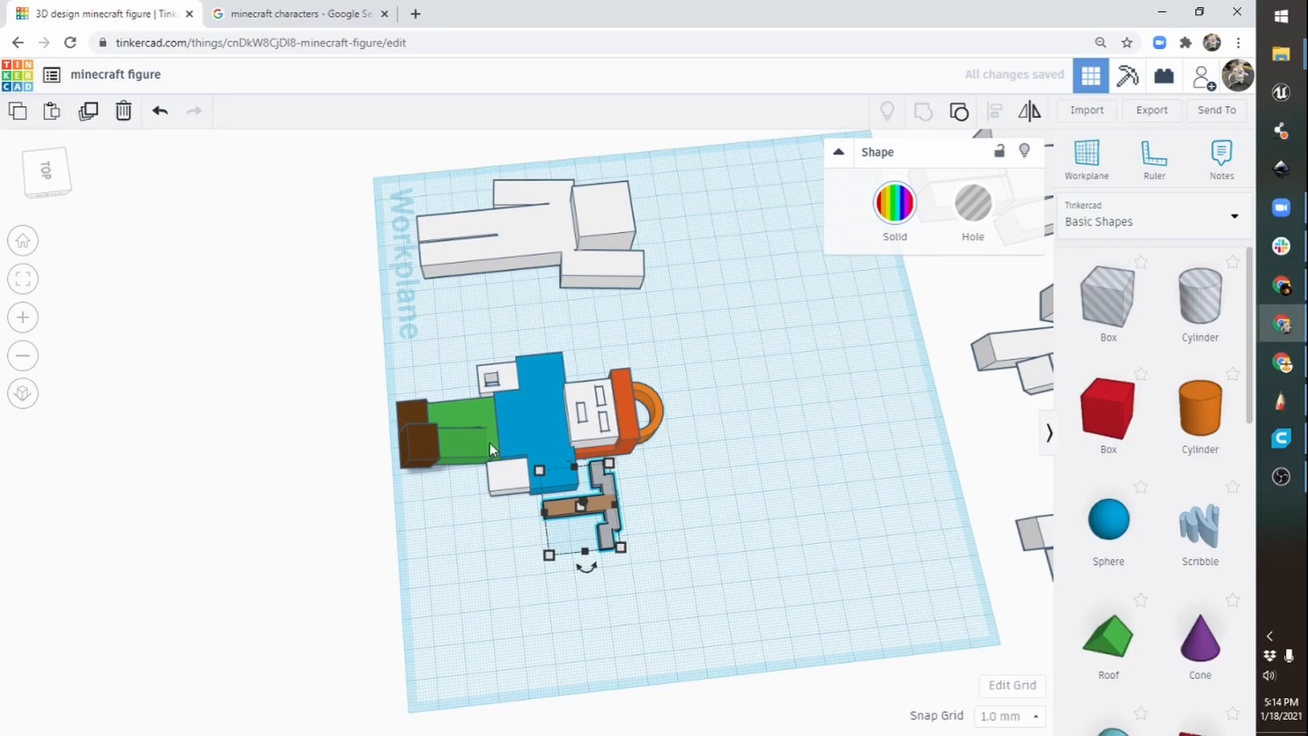
{"action": "right_click_drag", "start_coordinate": [423, 599], "coordinate": [695, 409]}
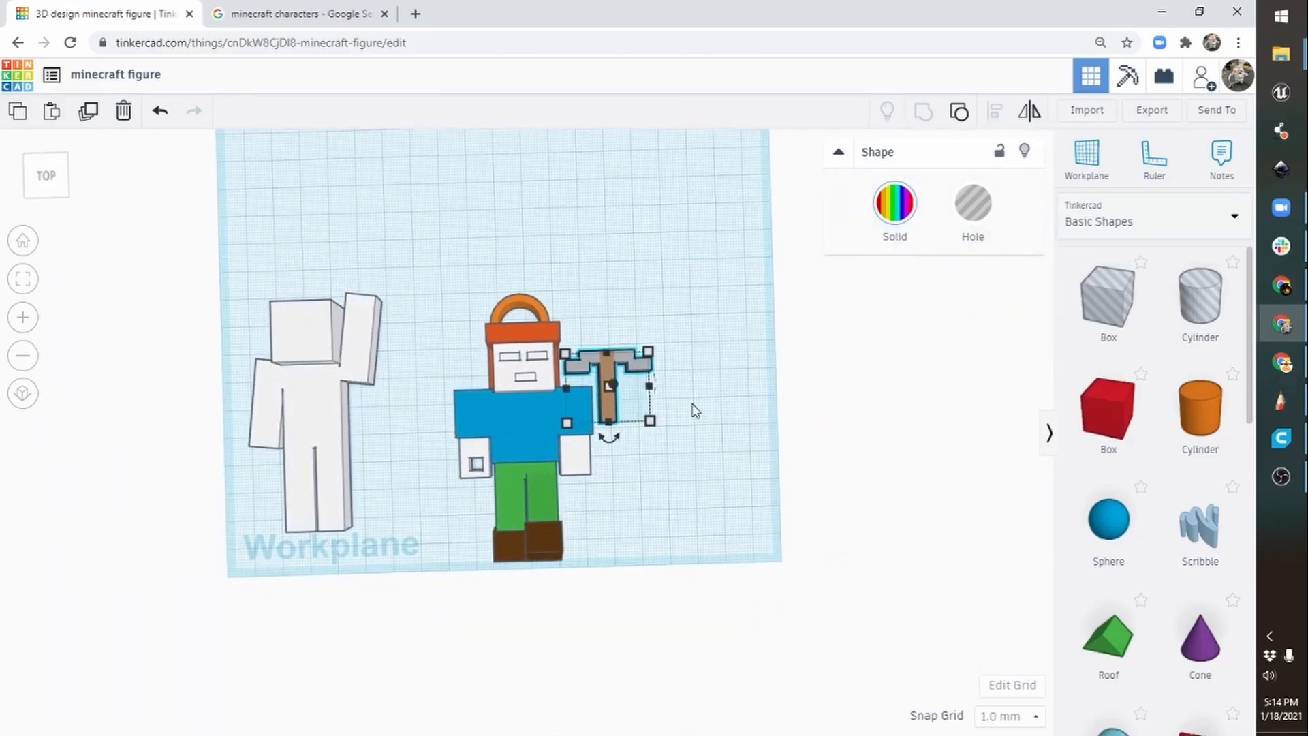
{"action": "left_click_drag", "start_coordinate": [717, 273], "coordinate": [479, 606]}
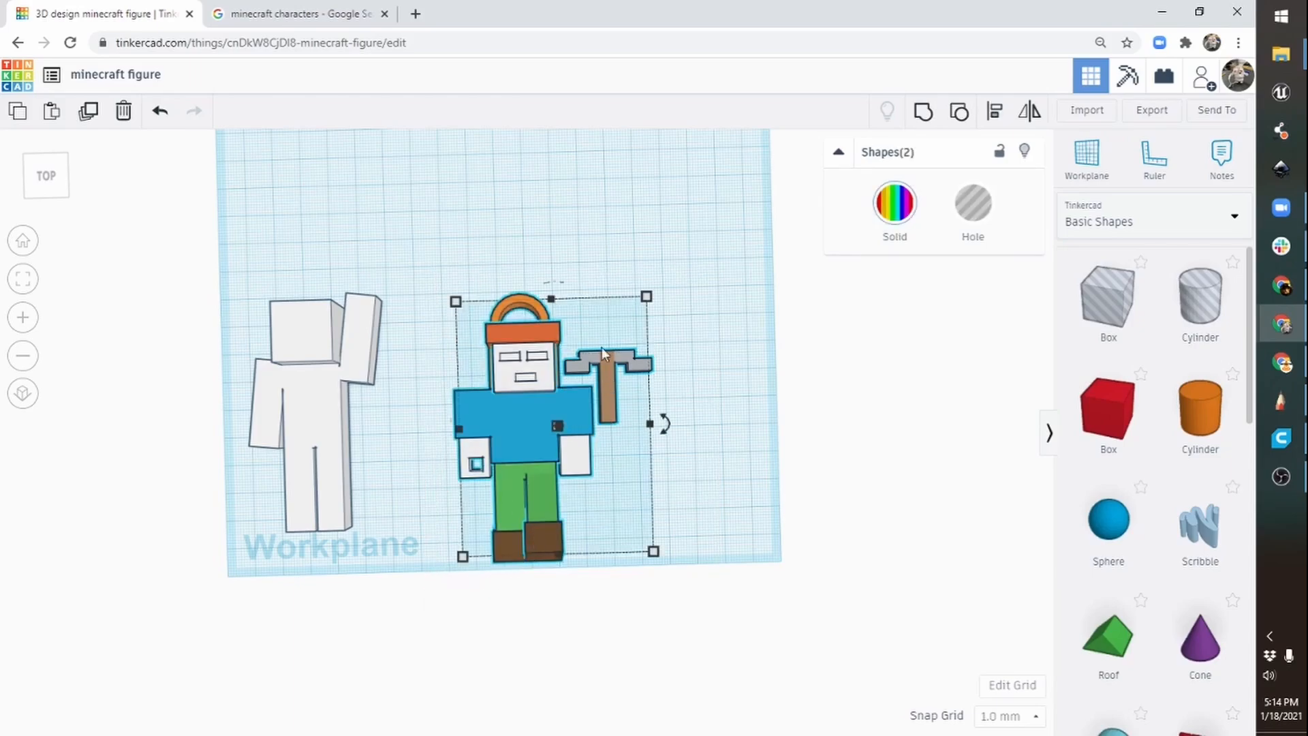
{"action": "left_click", "coordinate": [1151, 110]}
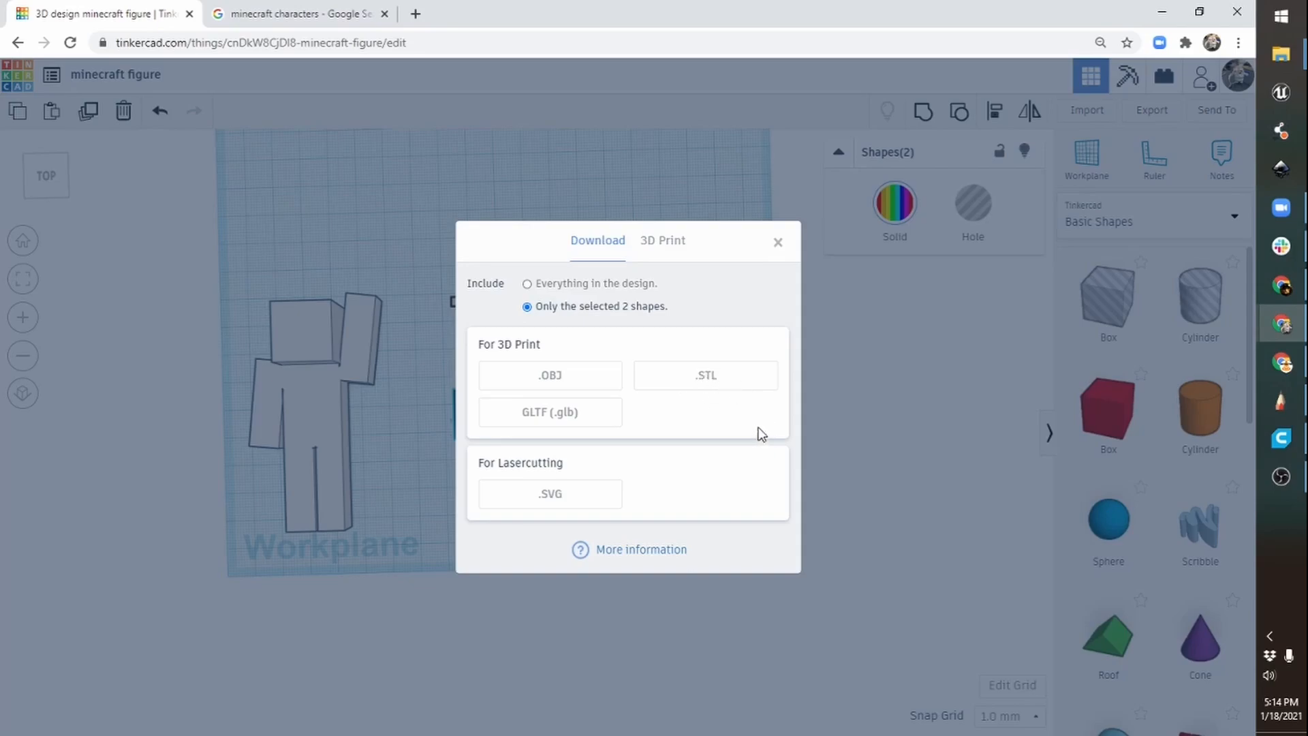
{"action": "left_click", "coordinate": [713, 380]}
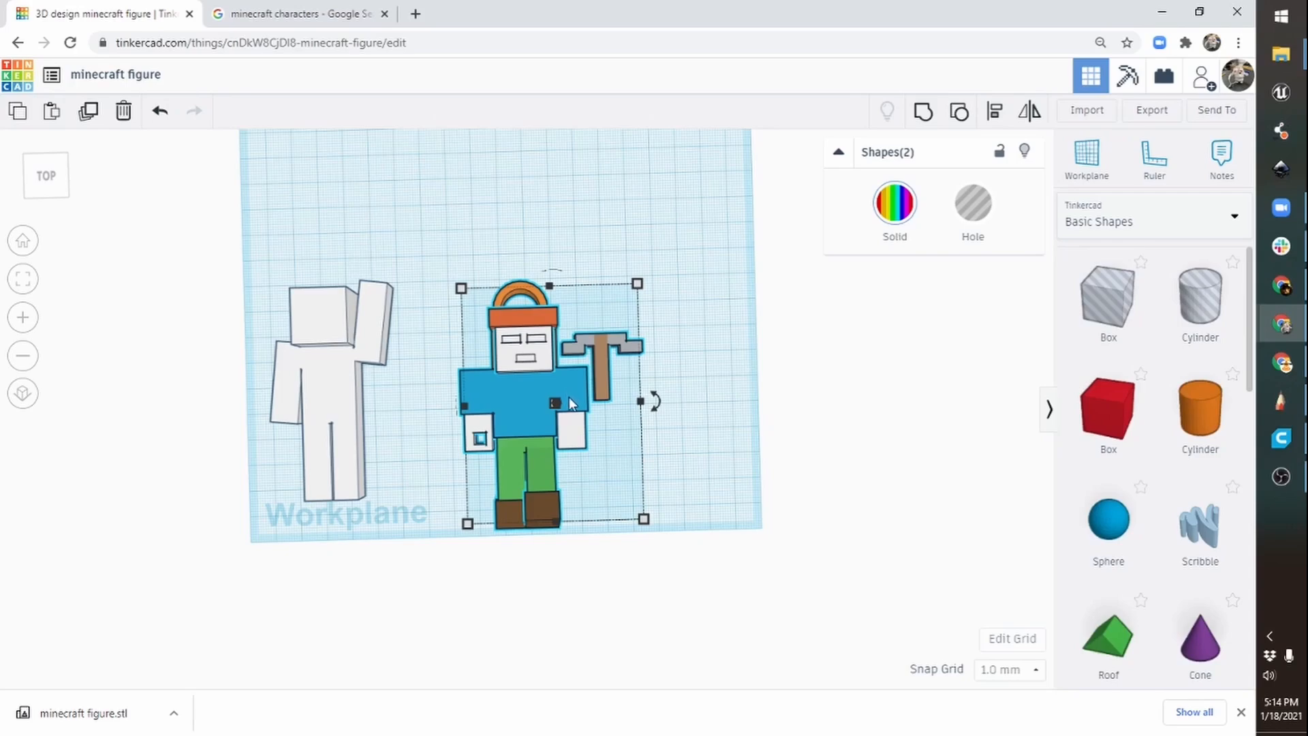
Switch to Ultimaker Cura and load minecraft figure.stl from the Downloads folder.
{"action": "left_click", "coordinate": [1289, 448]}
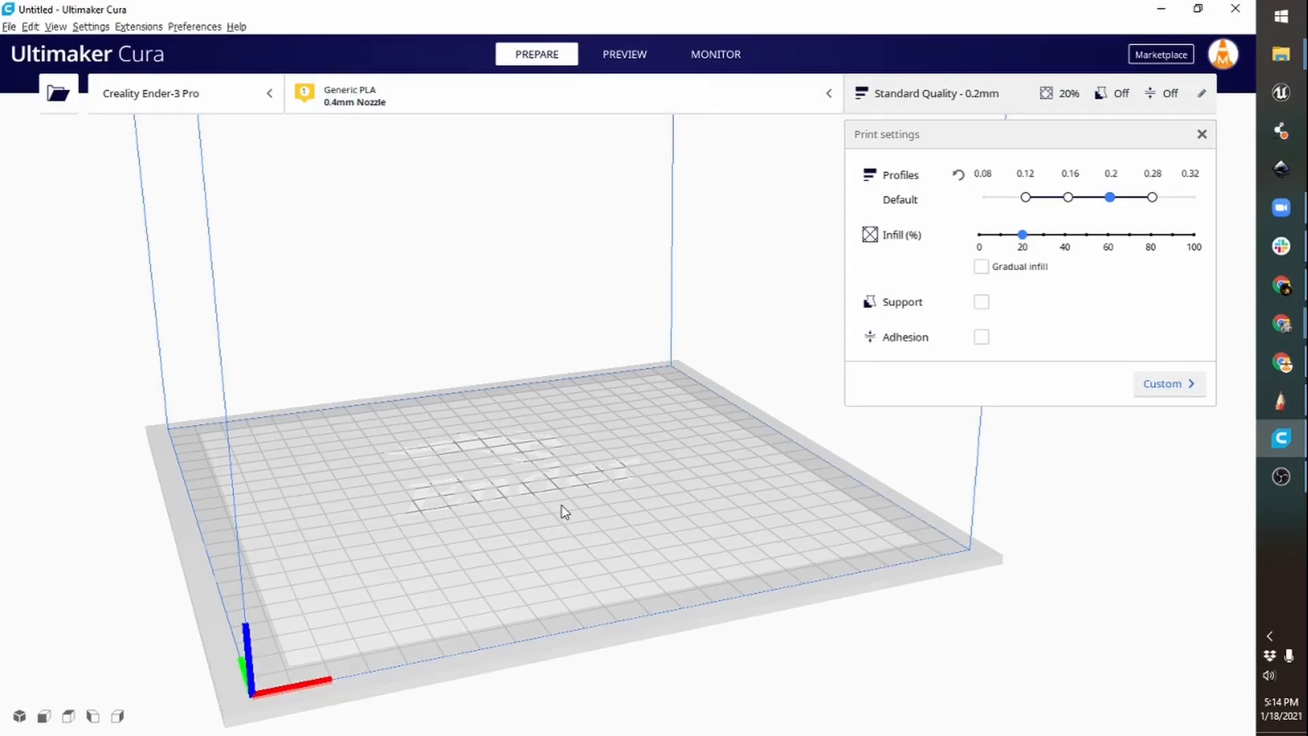
{"action": "left_click", "coordinate": [60, 95]}
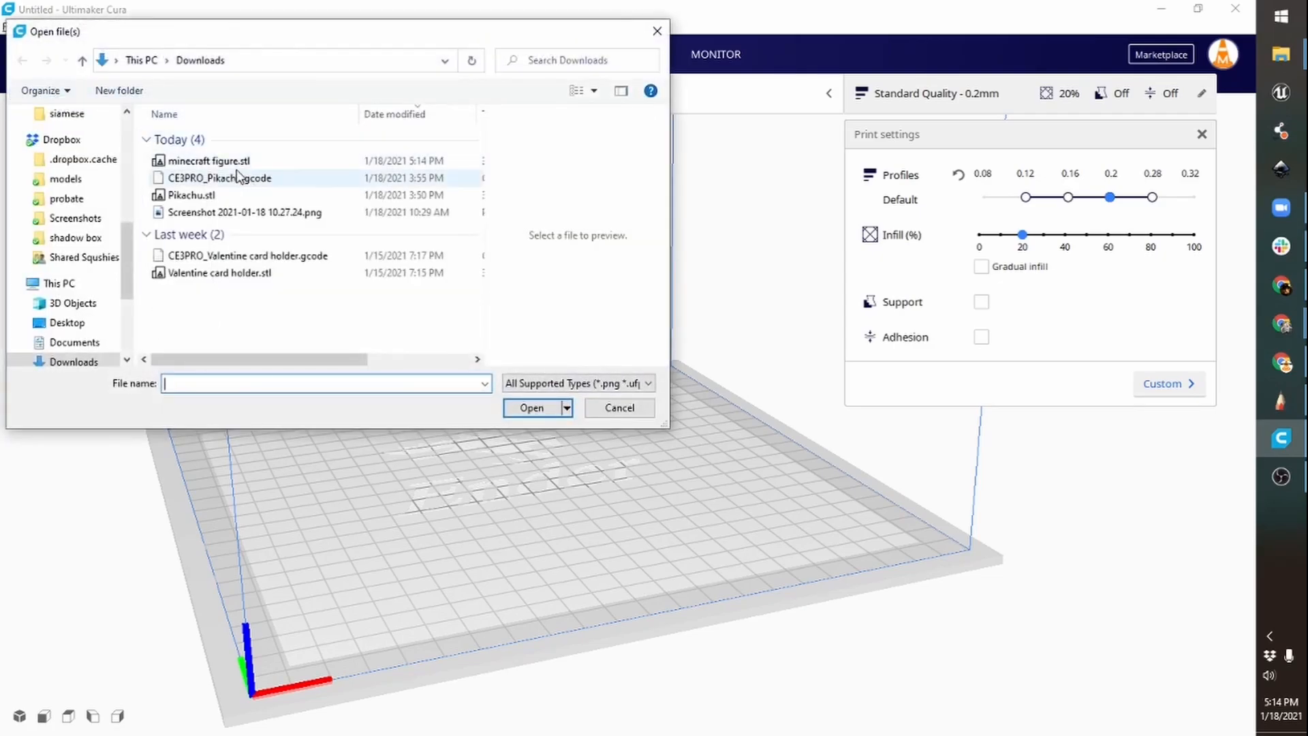
{"action": "left_click", "coordinate": [231, 161]}
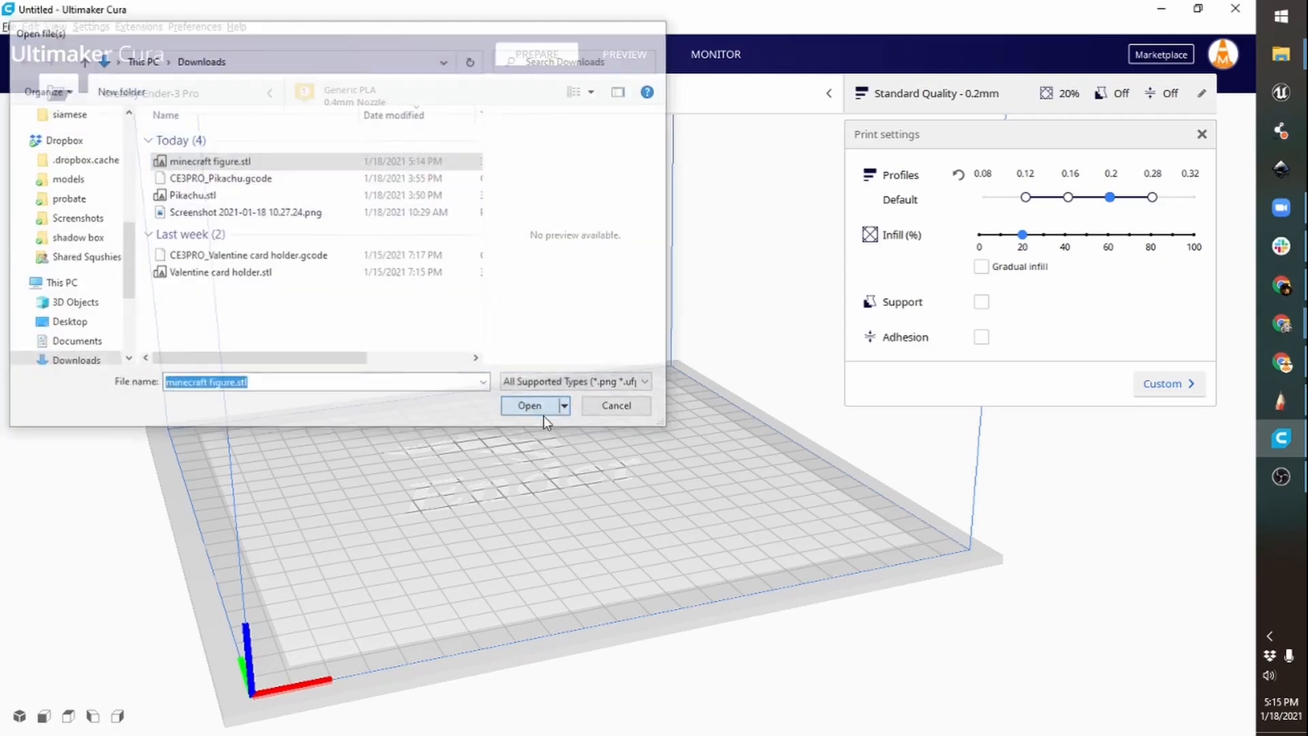
{"action": "left_click", "coordinate": [543, 413]}
Select the loaded figure and shift it on the build plate to about X 3.84 mm, Y 4.42 mm.
{"action": "right_click_drag", "start_coordinate": [696, 503], "coordinate": [335, 546]}
{"action": "left_click", "coordinate": [665, 386]}
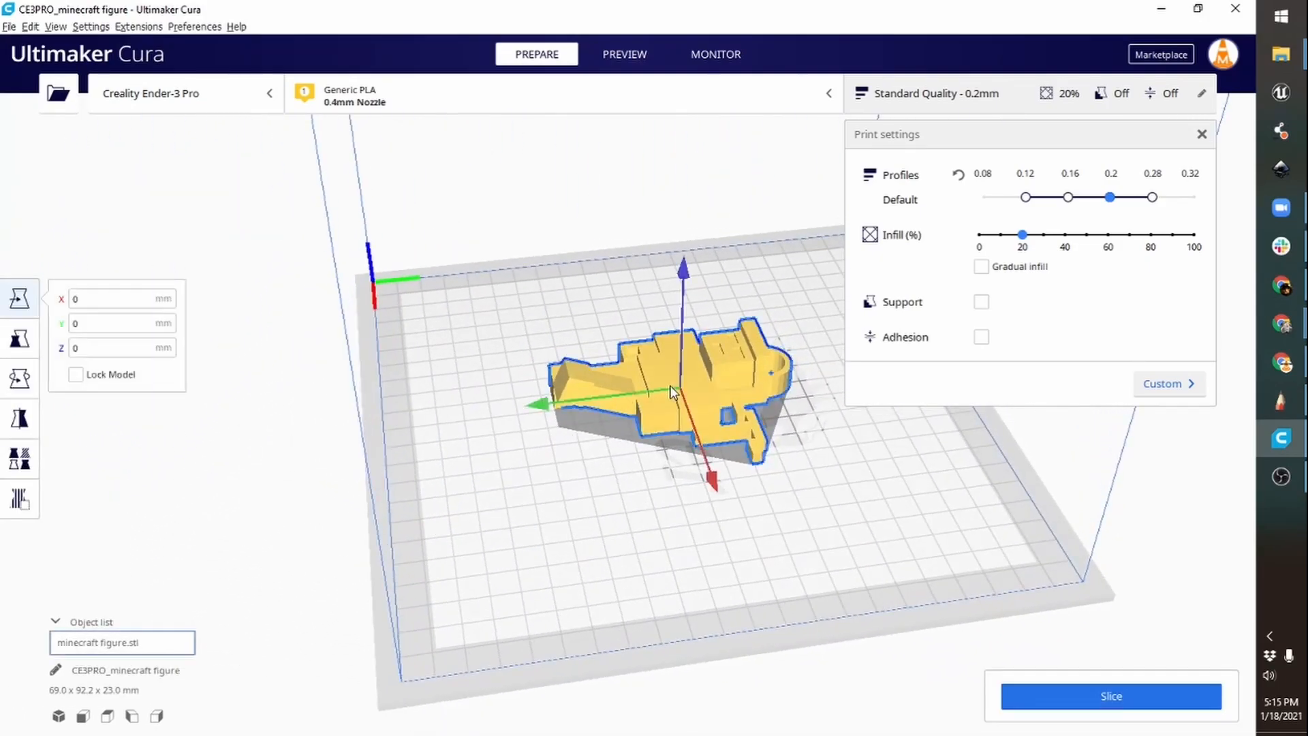
{"action": "left_click_drag", "start_coordinate": [670, 386], "coordinate": [699, 398]}
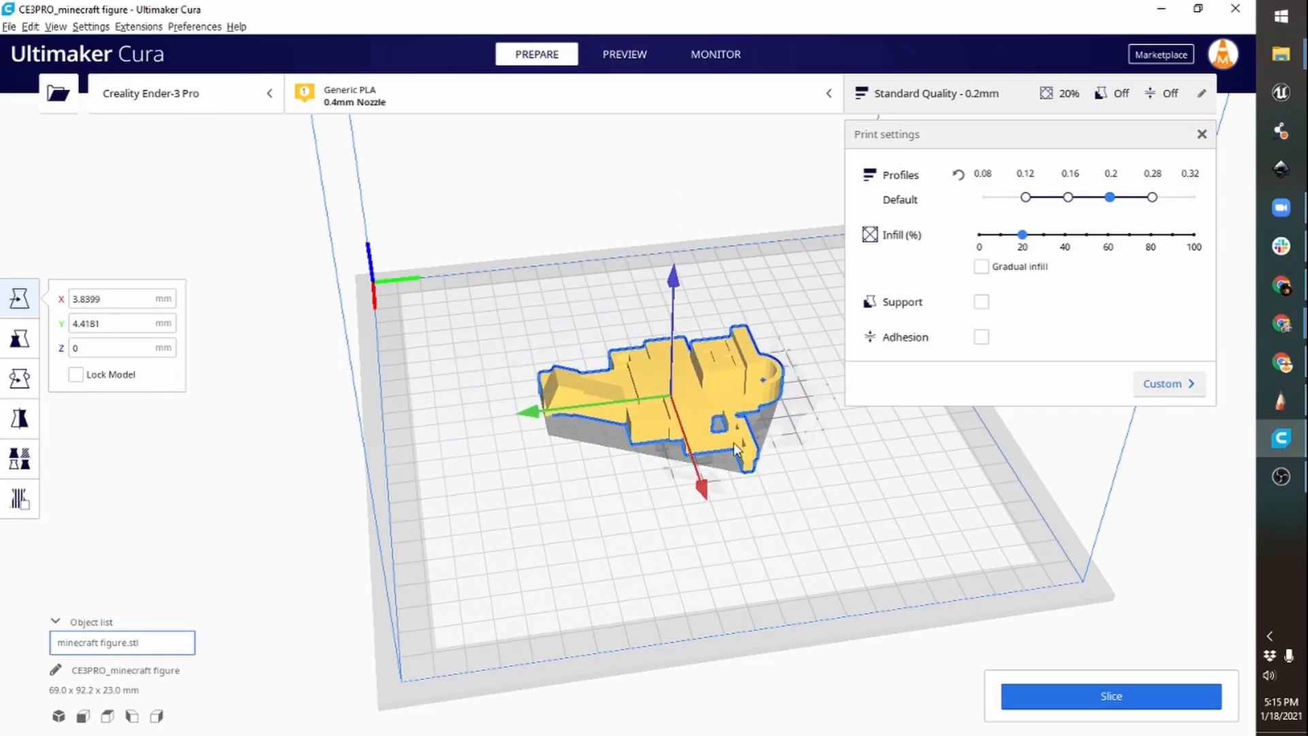
Inspect the figure and pickaxe on the build plate from several angles, and switch back to Tinkercad.
{"action": "right_click_drag", "start_coordinate": [736, 450], "coordinate": [757, 492]}
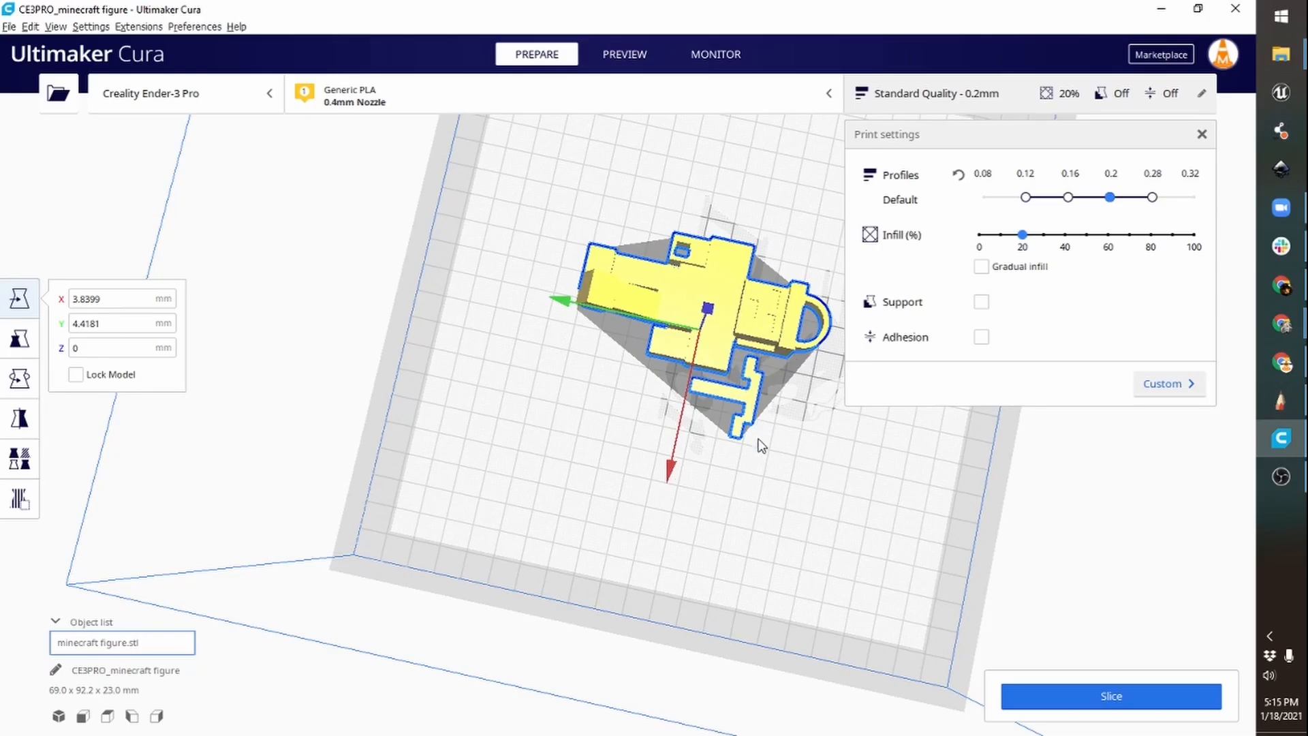
{"action": "right_click_drag", "start_coordinate": [815, 459], "coordinate": [1007, 406]}
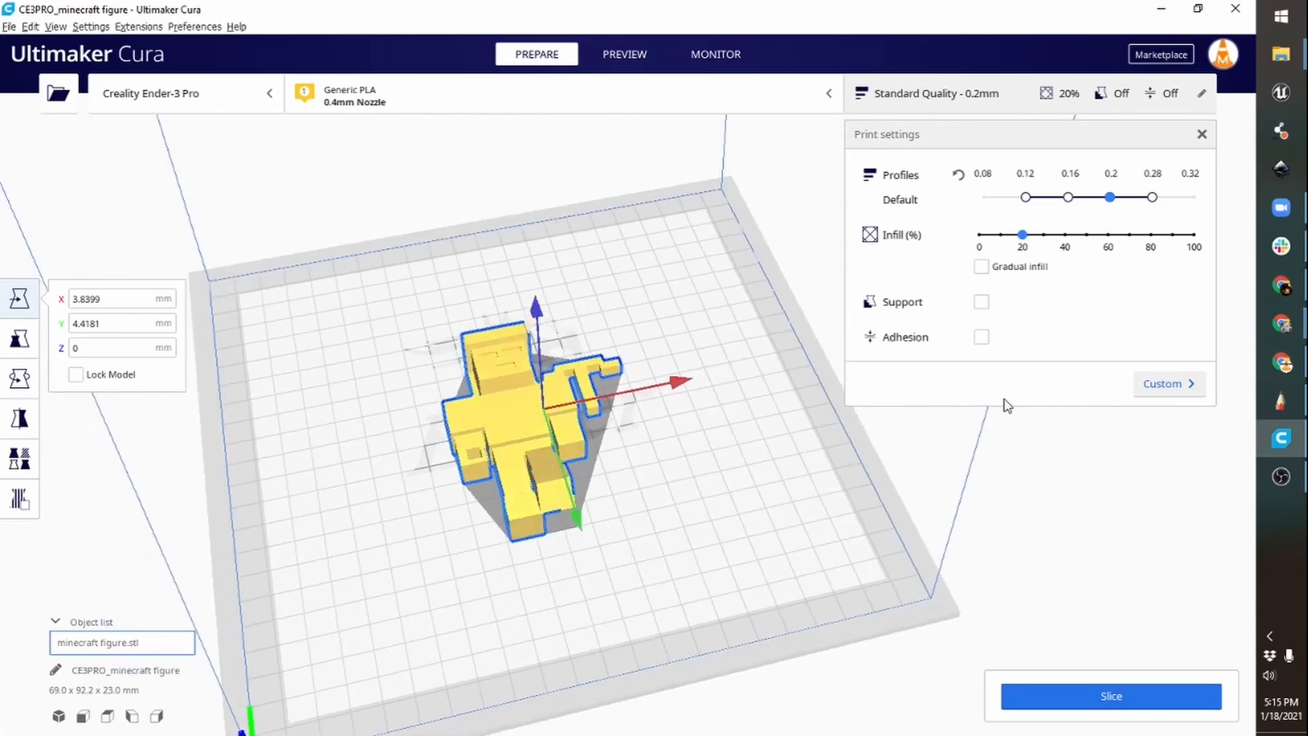
{"action": "right_click_drag", "start_coordinate": [647, 446], "coordinate": [720, 448]}
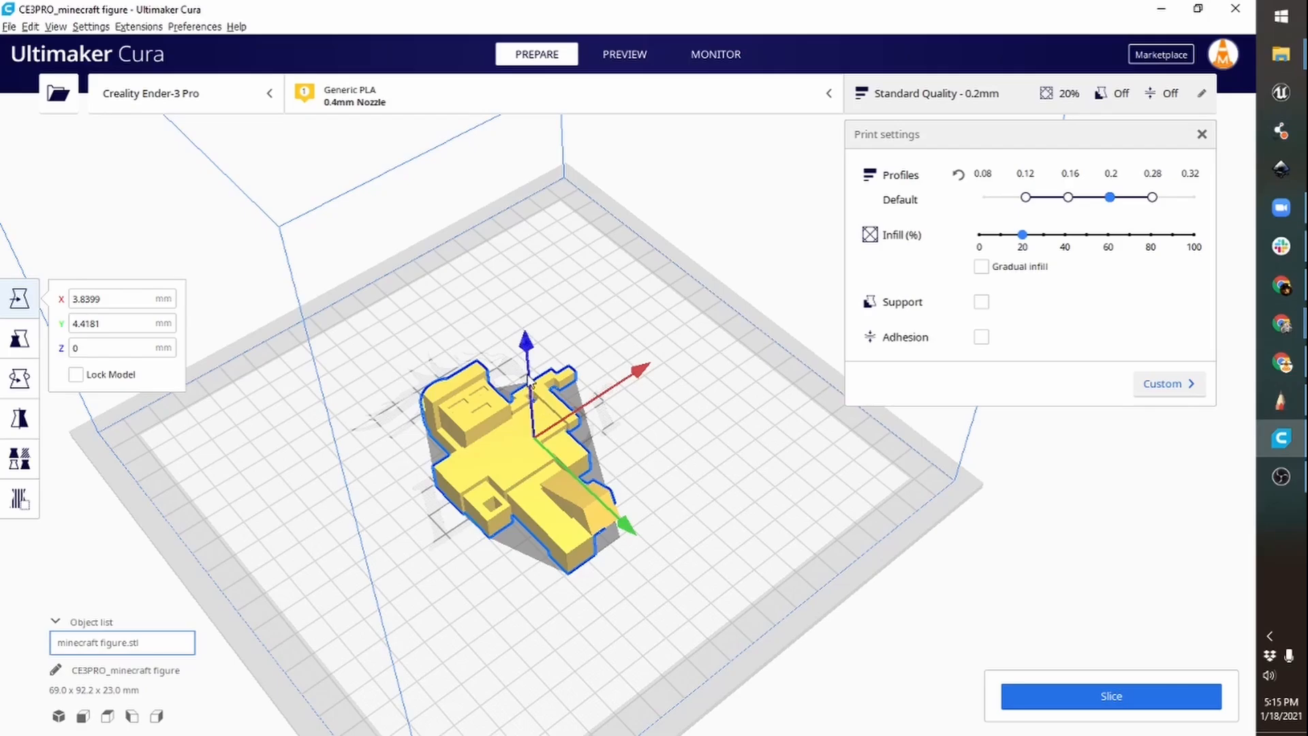
{"action": "right_click_drag", "start_coordinate": [654, 482], "coordinate": [573, 505]}
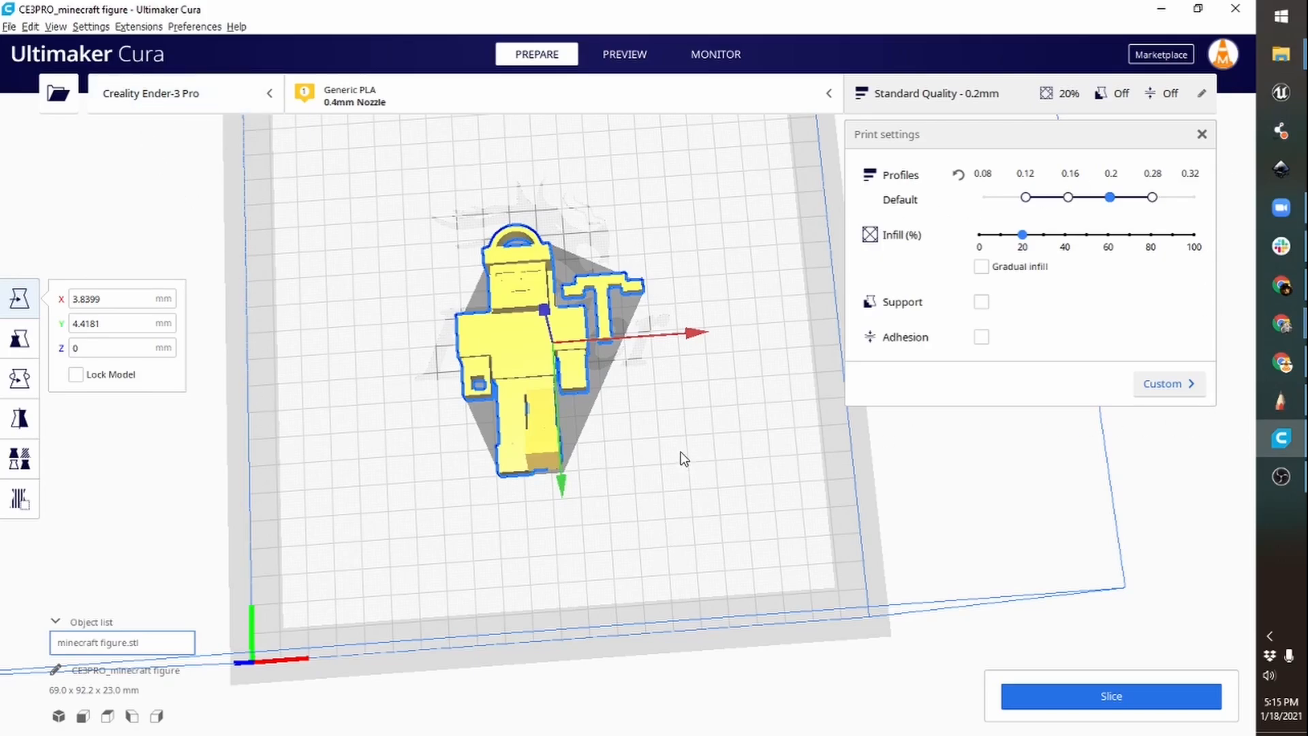
{"action": "key", "text": "alt+Tab"}
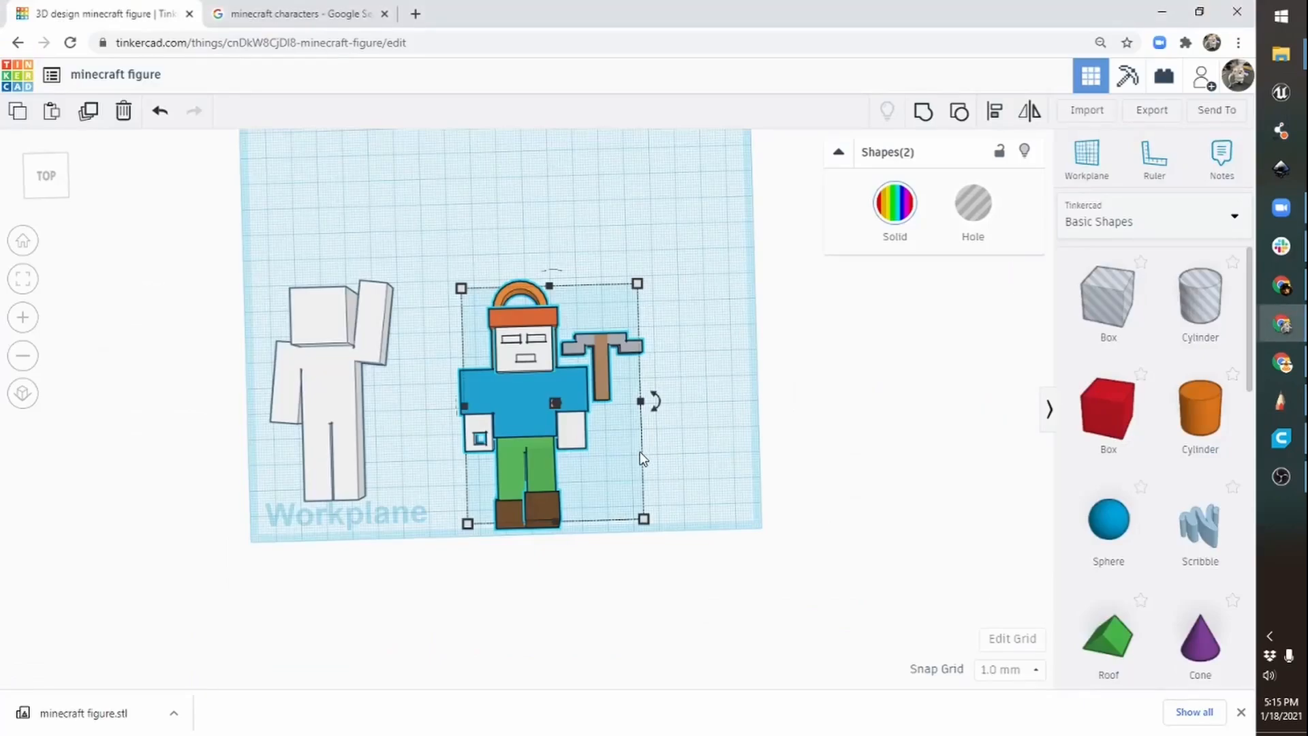
Select the flat pickaxe alone beside the coloured figure and export only that shape as an STL file.
{"action": "left_click", "coordinate": [701, 357]}
{"action": "left_click", "coordinate": [596, 344]}
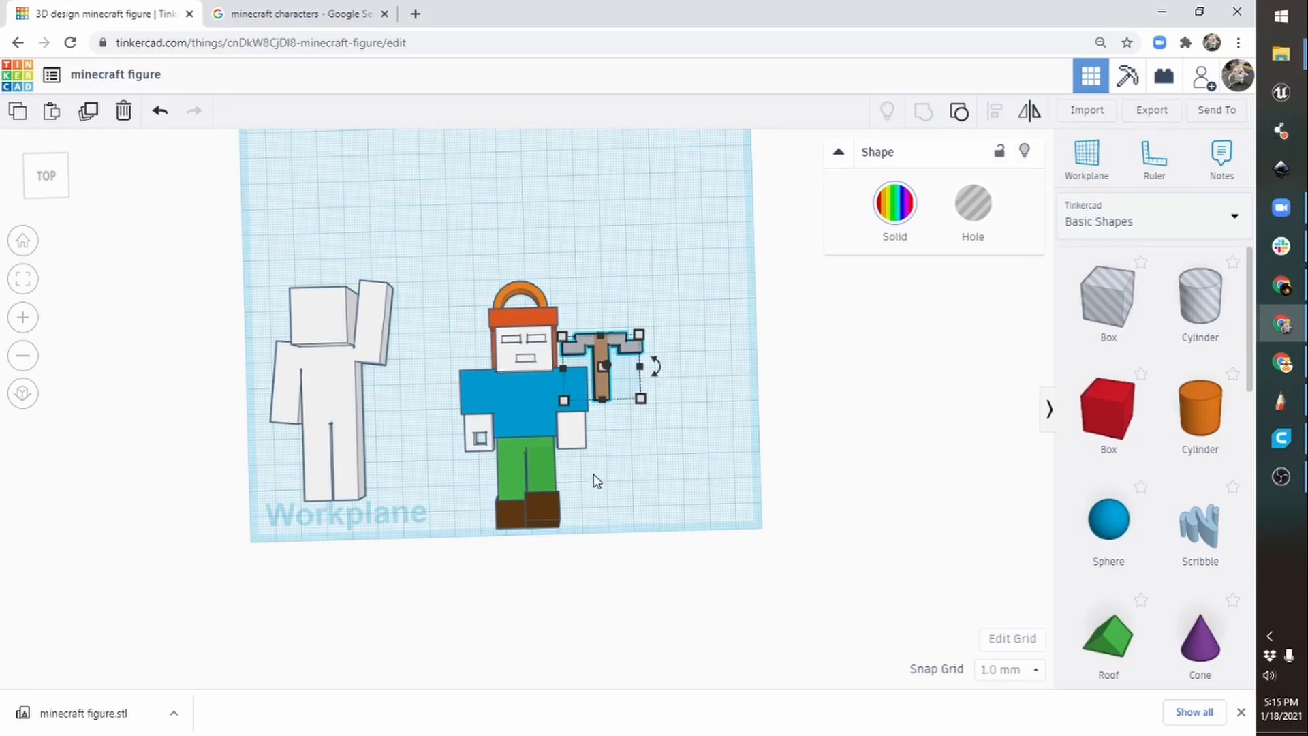
{"action": "left_click", "coordinate": [1151, 111]}
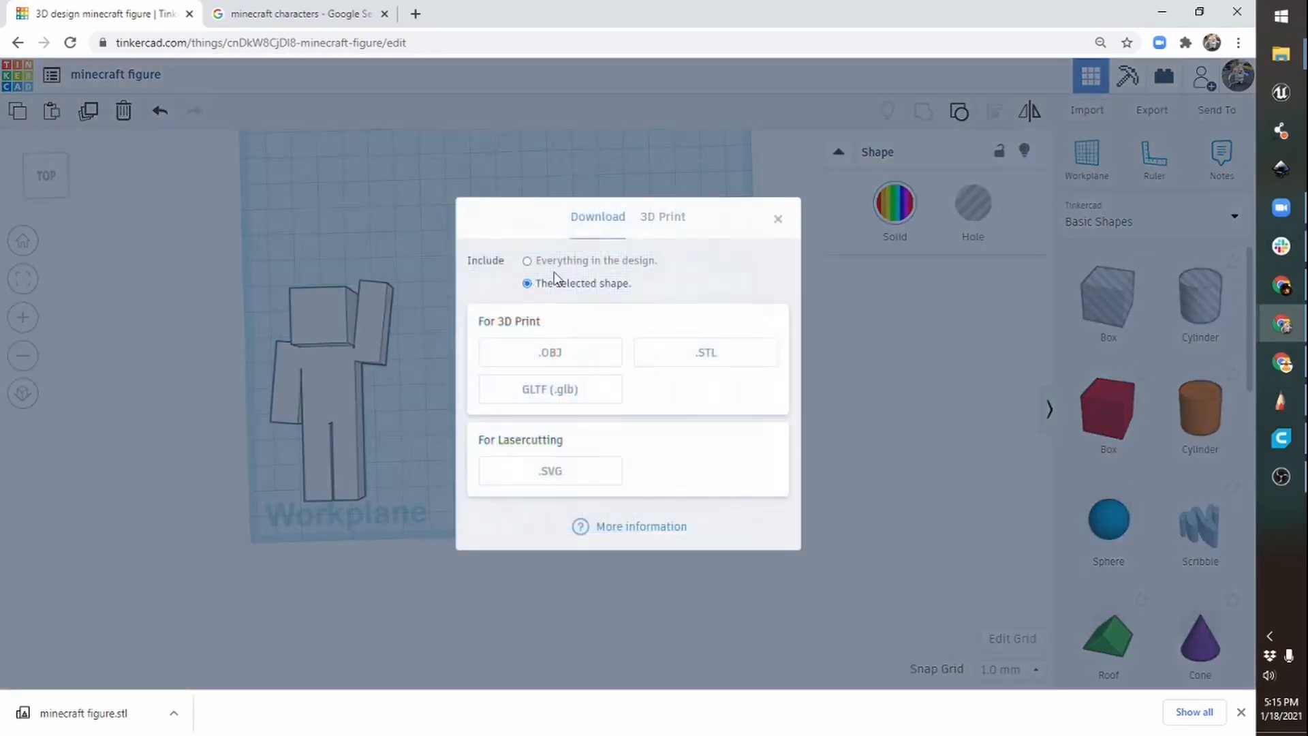
{"action": "left_click", "coordinate": [723, 364]}
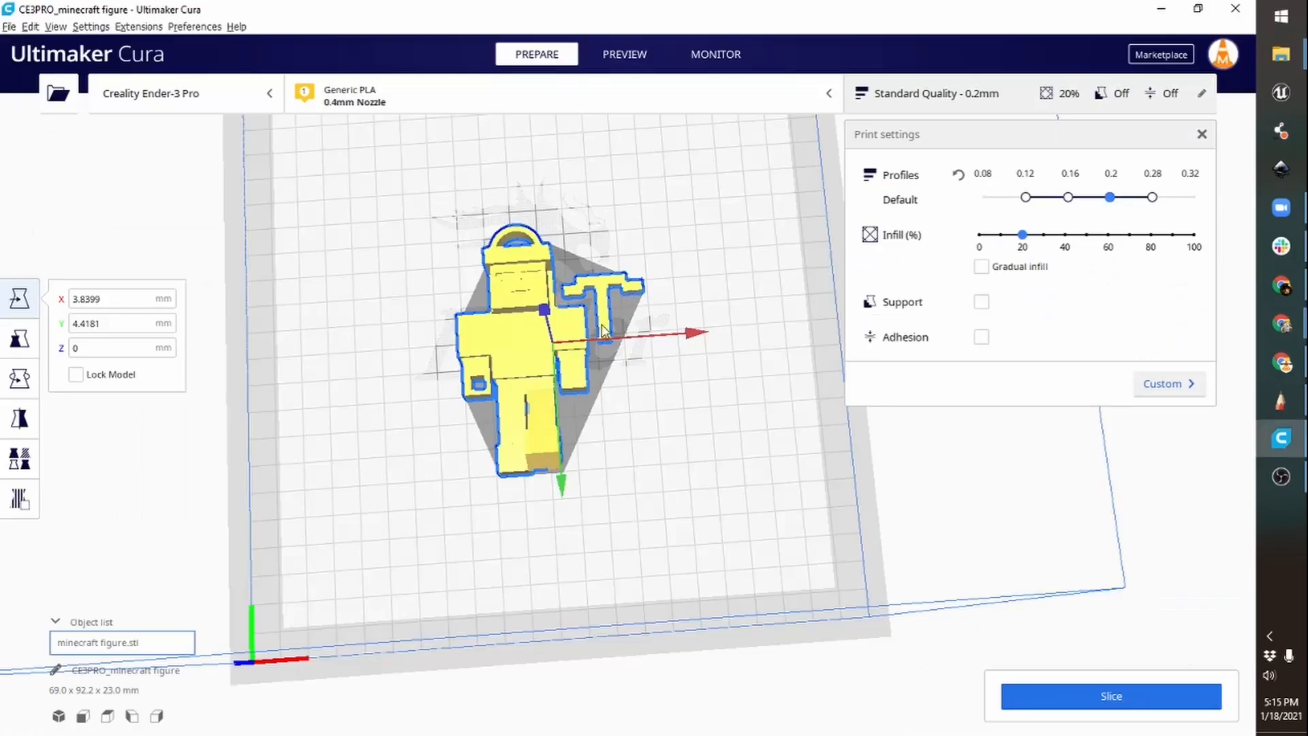
Switch to Ultimaker Cura, load minecraft figure (1).stl from the Downloads folder, and select the separate pickaxe on the build plate.
{"action": "left_click", "coordinate": [58, 96]}
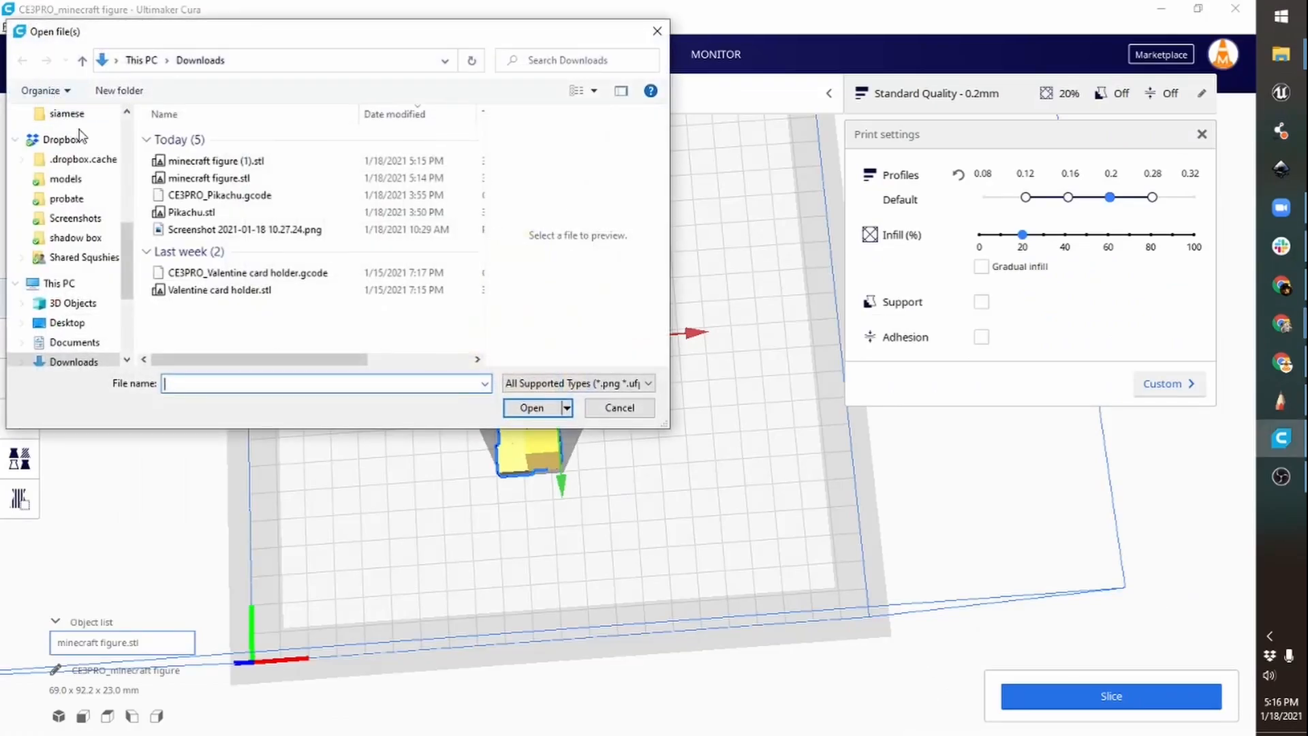
{"action": "left_click", "coordinate": [250, 161]}
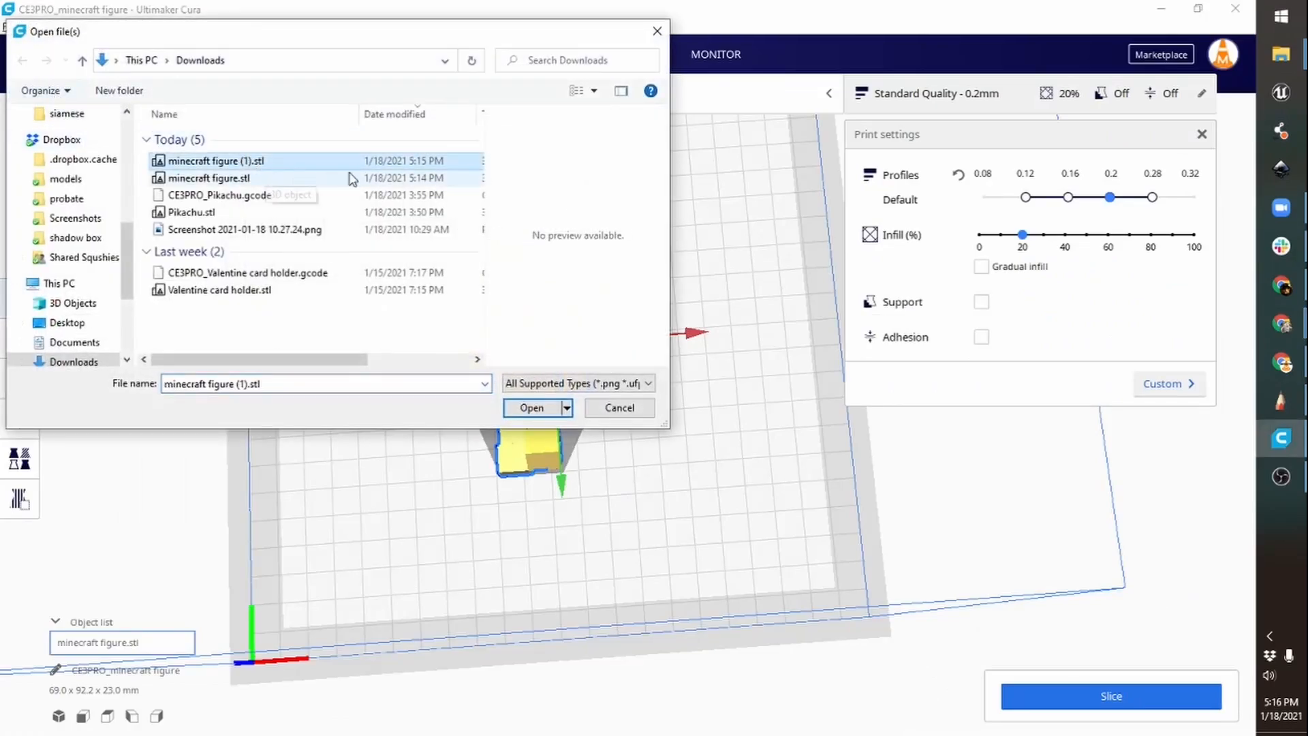
{"action": "left_click", "coordinate": [532, 407]}
{"action": "left_click", "coordinate": [642, 414]}
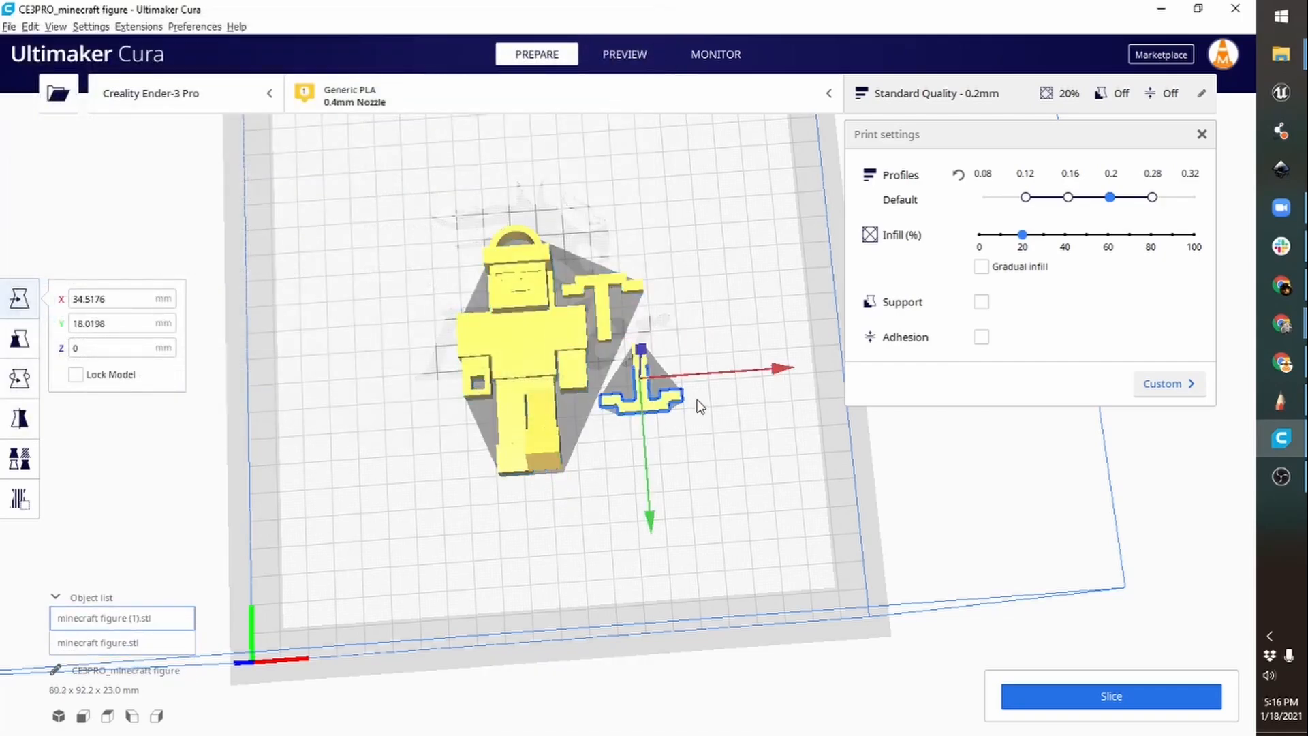
Try the separate pickaxe beside the figure's square-holed hand at about X -37.2 mm, Y 18.8 mm, and delete it from the build plate.
{"action": "left_click_drag", "start_coordinate": [650, 409], "coordinate": [447, 340]}
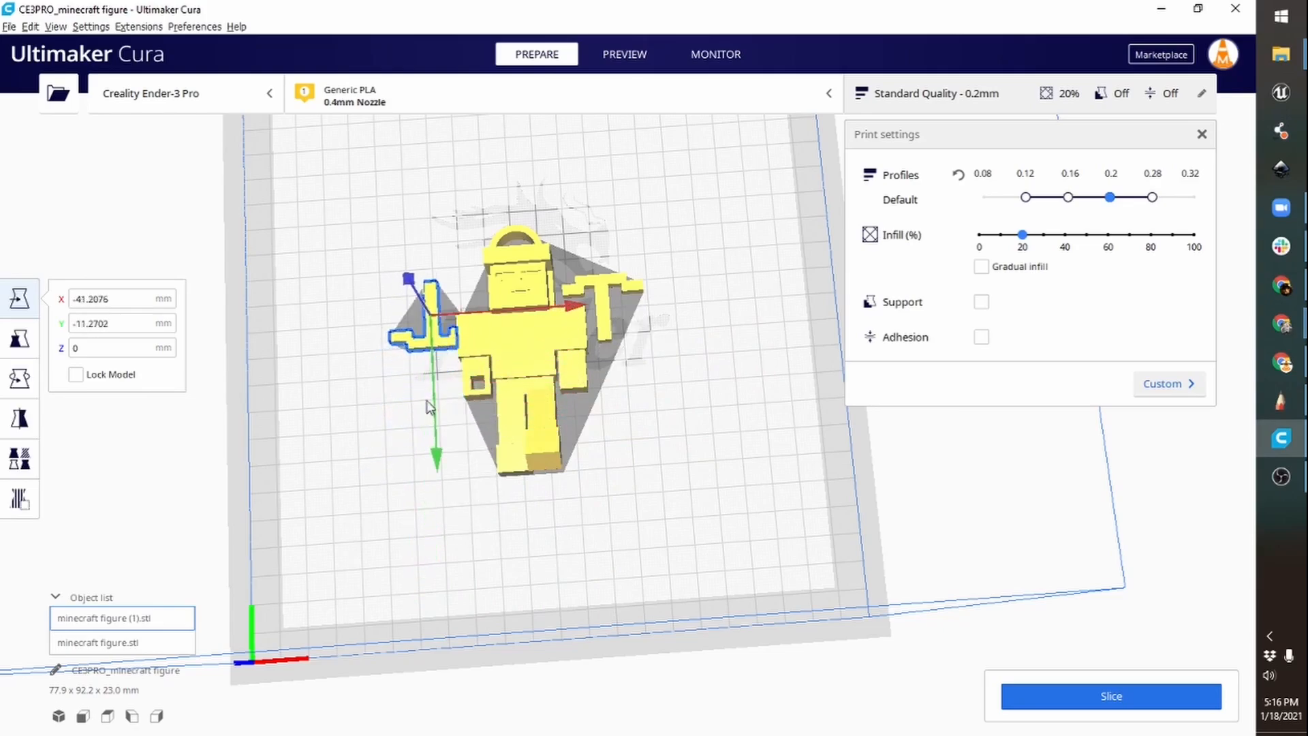
{"action": "right_click_drag", "start_coordinate": [391, 485], "coordinate": [675, 445]}
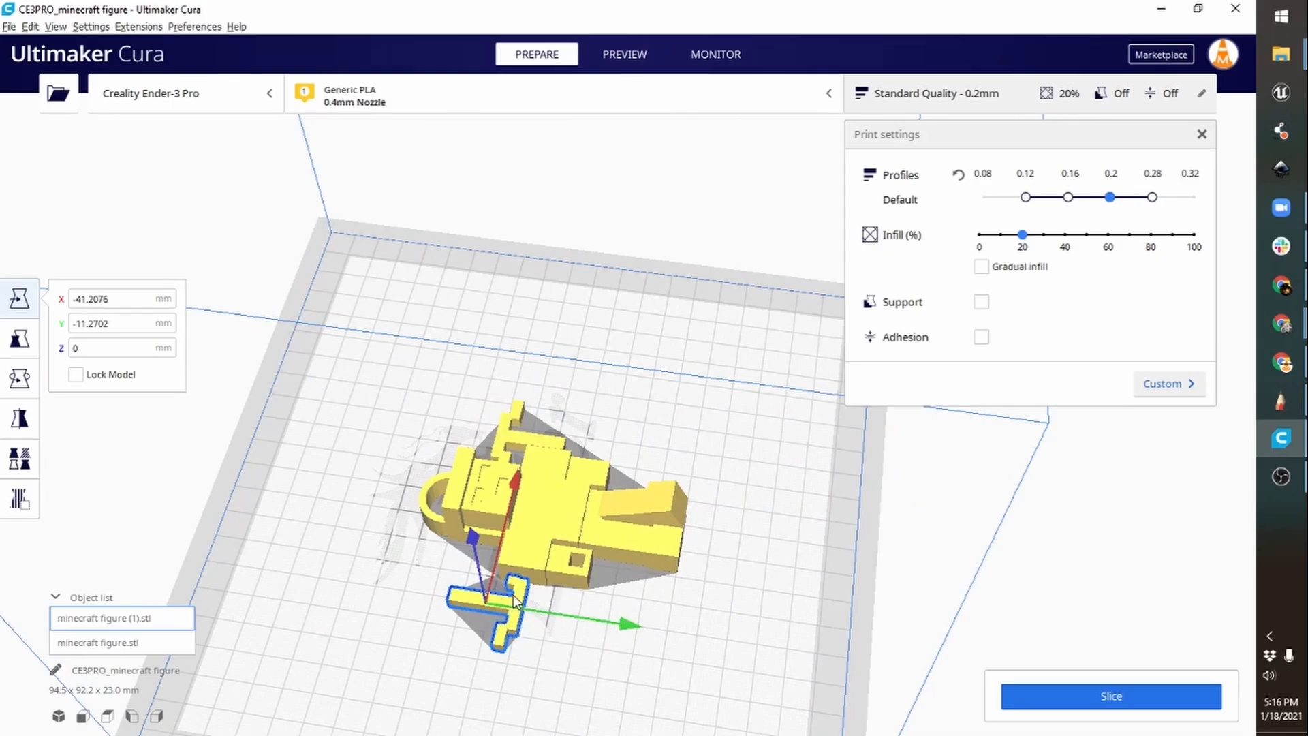
{"action": "left_click_drag", "start_coordinate": [515, 603], "coordinate": [605, 600]}
{"action": "right_click_drag", "start_coordinate": [766, 543], "coordinate": [529, 579]}
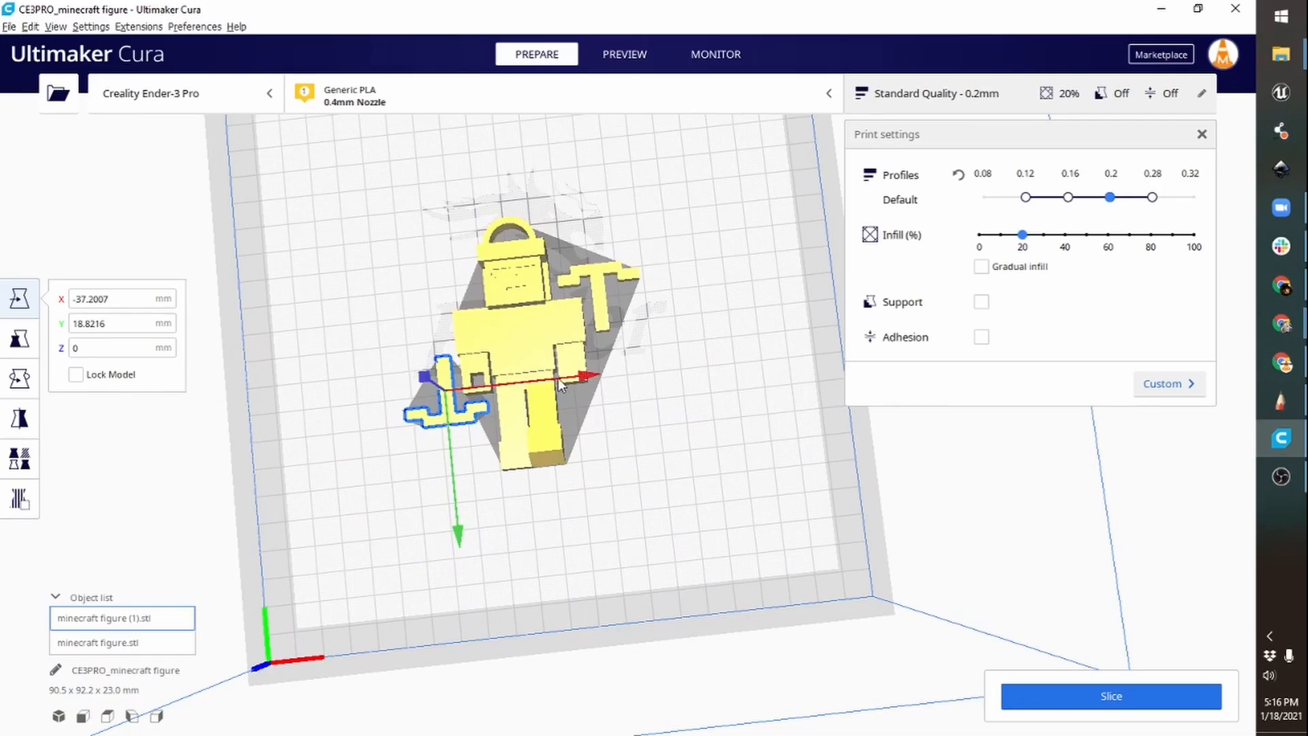
{"action": "right_click_drag", "start_coordinate": [659, 497], "coordinate": [650, 422]}
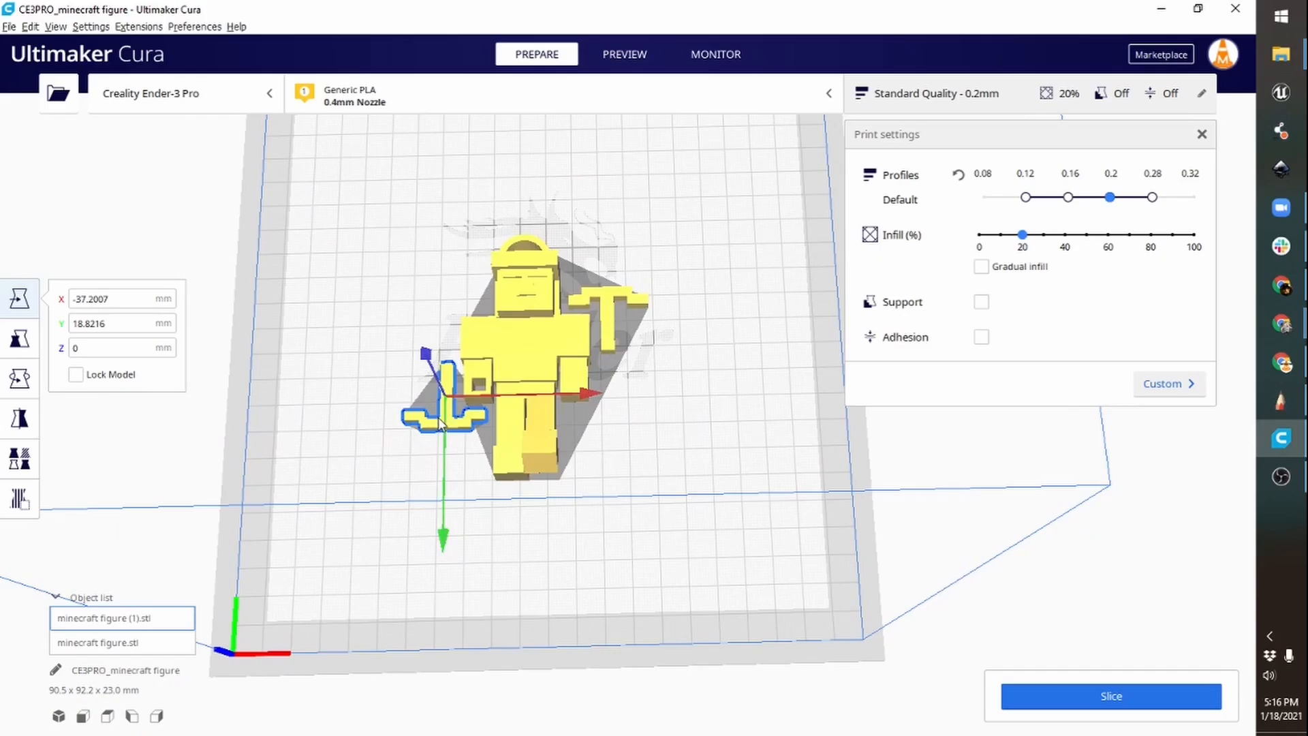
{"action": "key", "text": "Delete"}
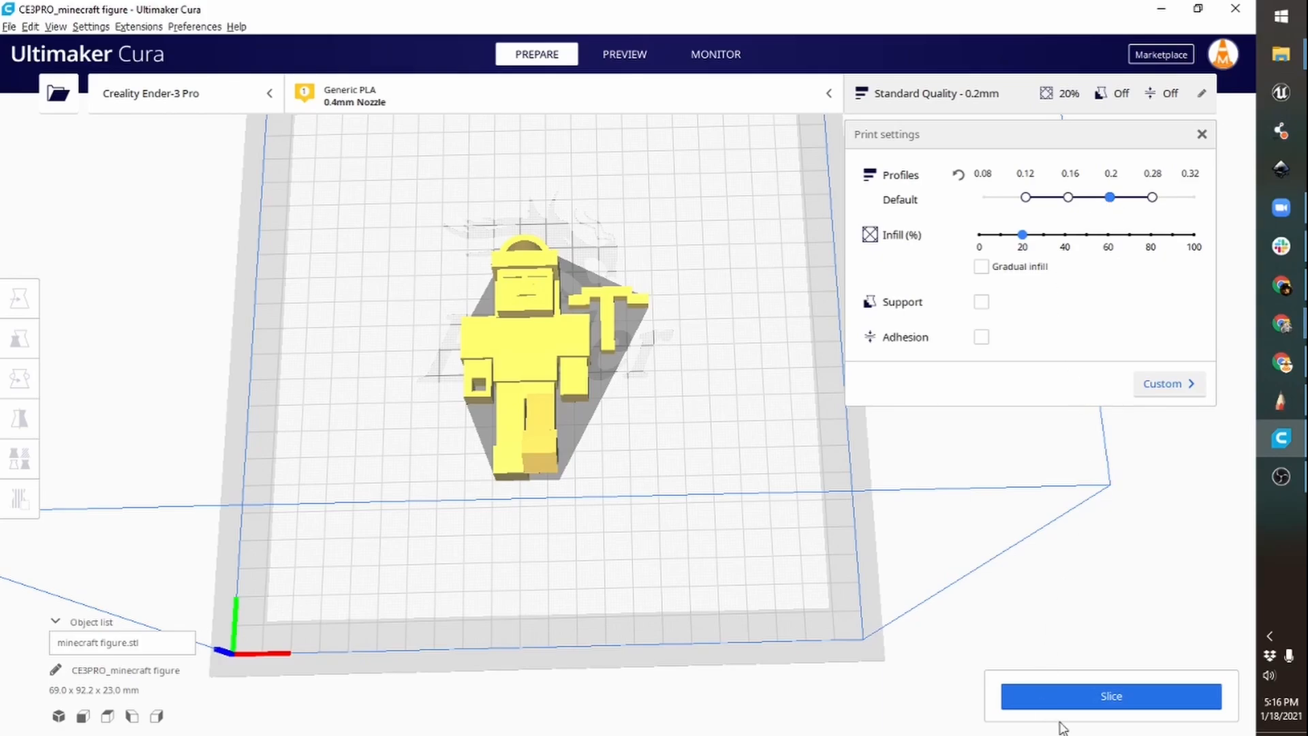
Slice the figure at Standard Quality 0.2 mm and examine from below and from the side whether the pickaxe rests on the build plate.
{"action": "left_click", "coordinate": [1092, 709]}
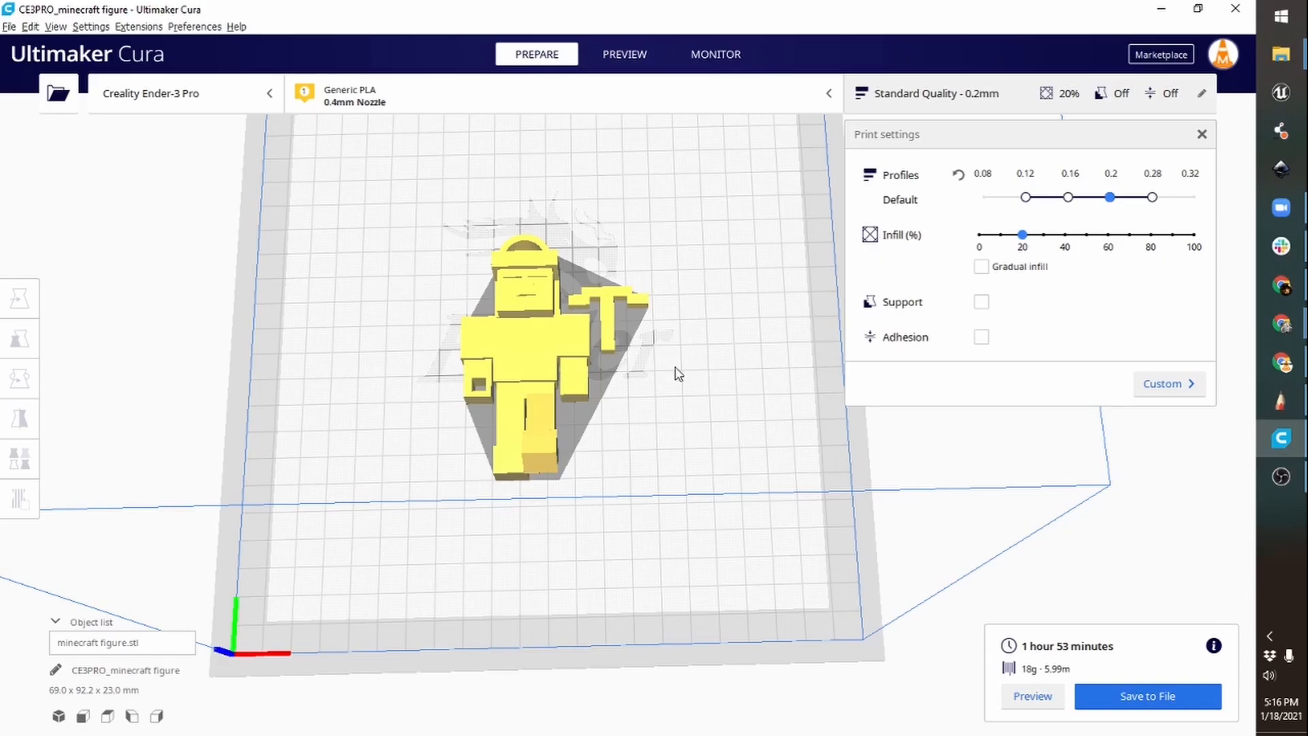
{"action": "right_click_drag", "start_coordinate": [663, 459], "coordinate": [648, 230]}
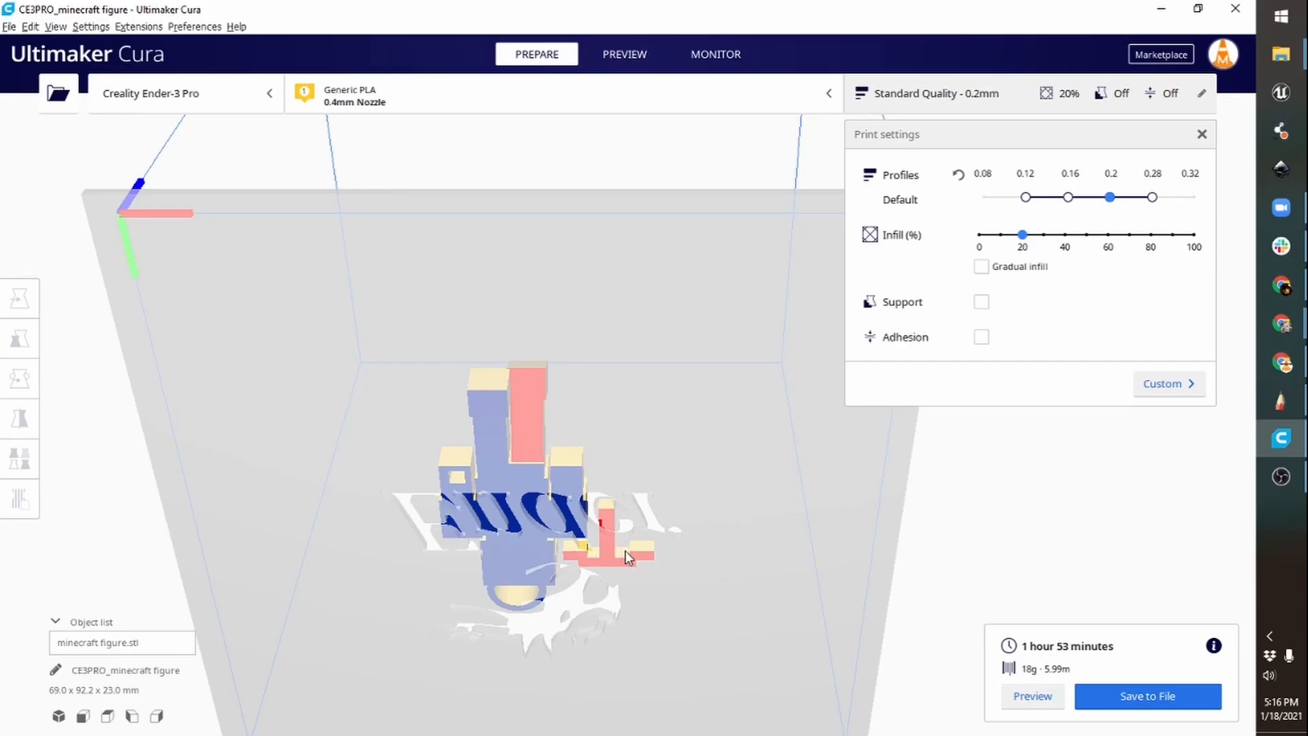
{"action": "right_click_drag", "start_coordinate": [684, 414], "coordinate": [179, 520]}
{"action": "right_click_drag", "start_coordinate": [717, 509], "coordinate": [539, 507]}
{"action": "scroll", "coordinate": [541, 511], "scroll_direction": "up", "scroll_amount": 5}
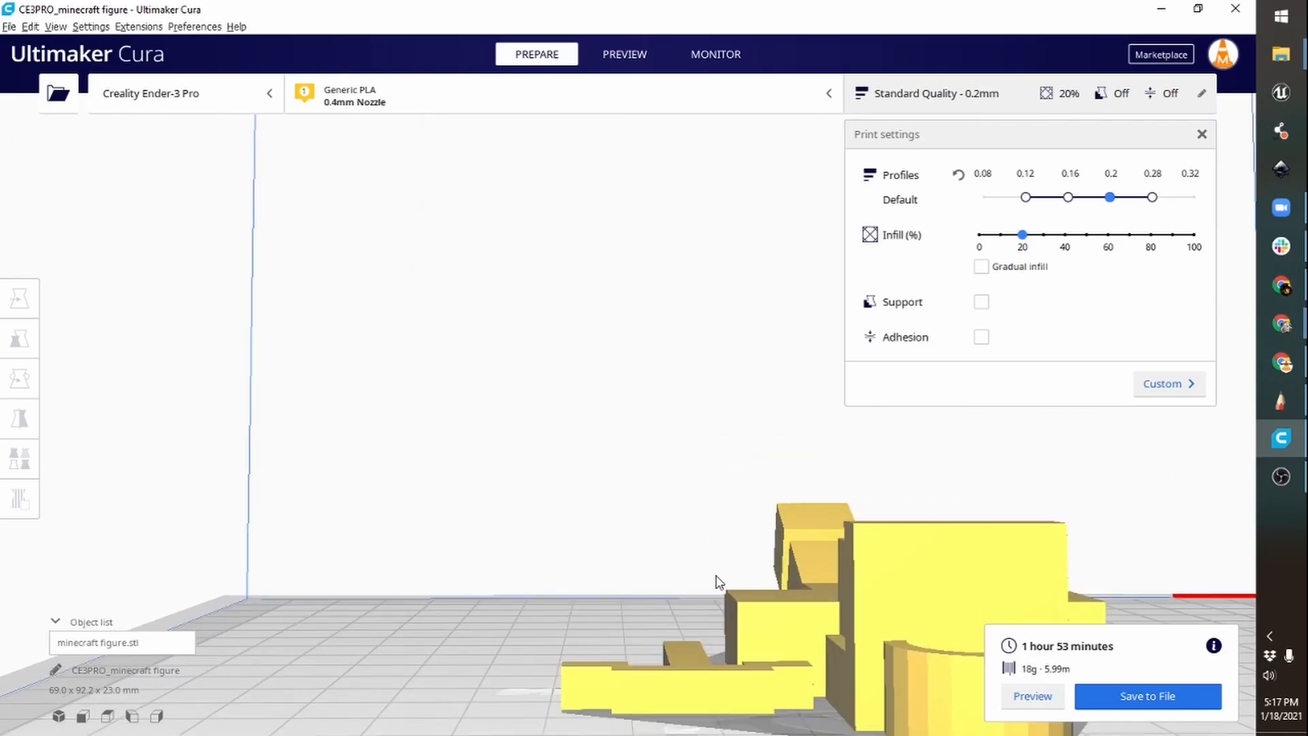
{"action": "right_click_drag", "start_coordinate": [717, 580], "coordinate": [512, 569]}
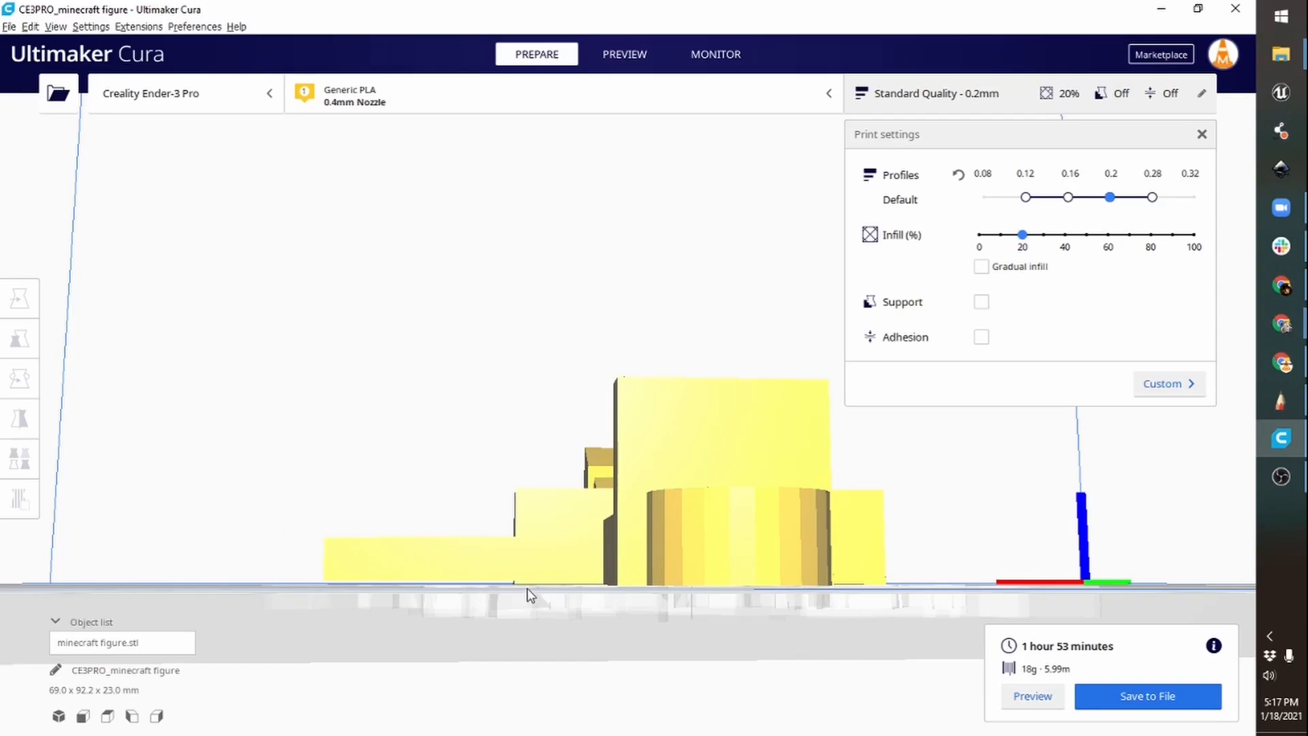
{"action": "right_click_drag", "start_coordinate": [380, 497], "coordinate": [995, 624]}
Preview the sliced layers and compare layers 1 and 3 to check where the pickaxe starts printing.
{"action": "left_click", "coordinate": [1034, 702]}
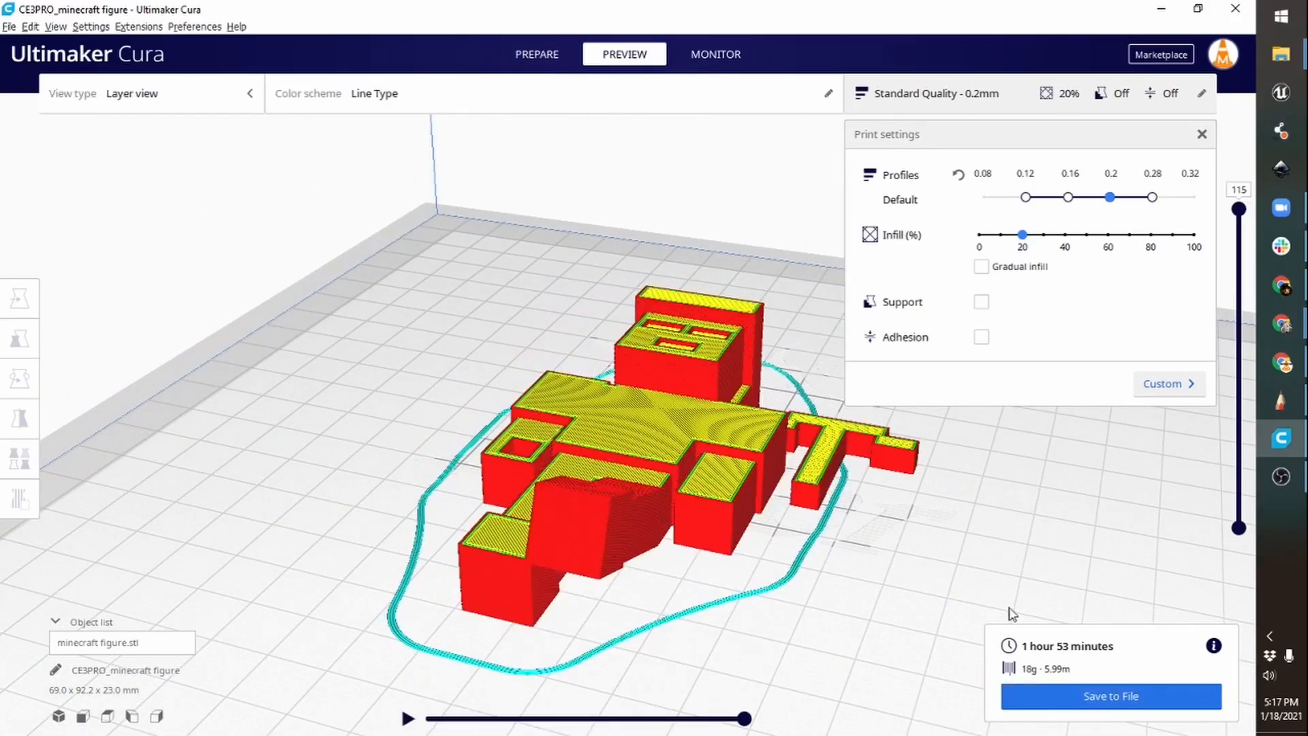
{"action": "middle_click_drag", "start_coordinate": [914, 491], "coordinate": [702, 542]}
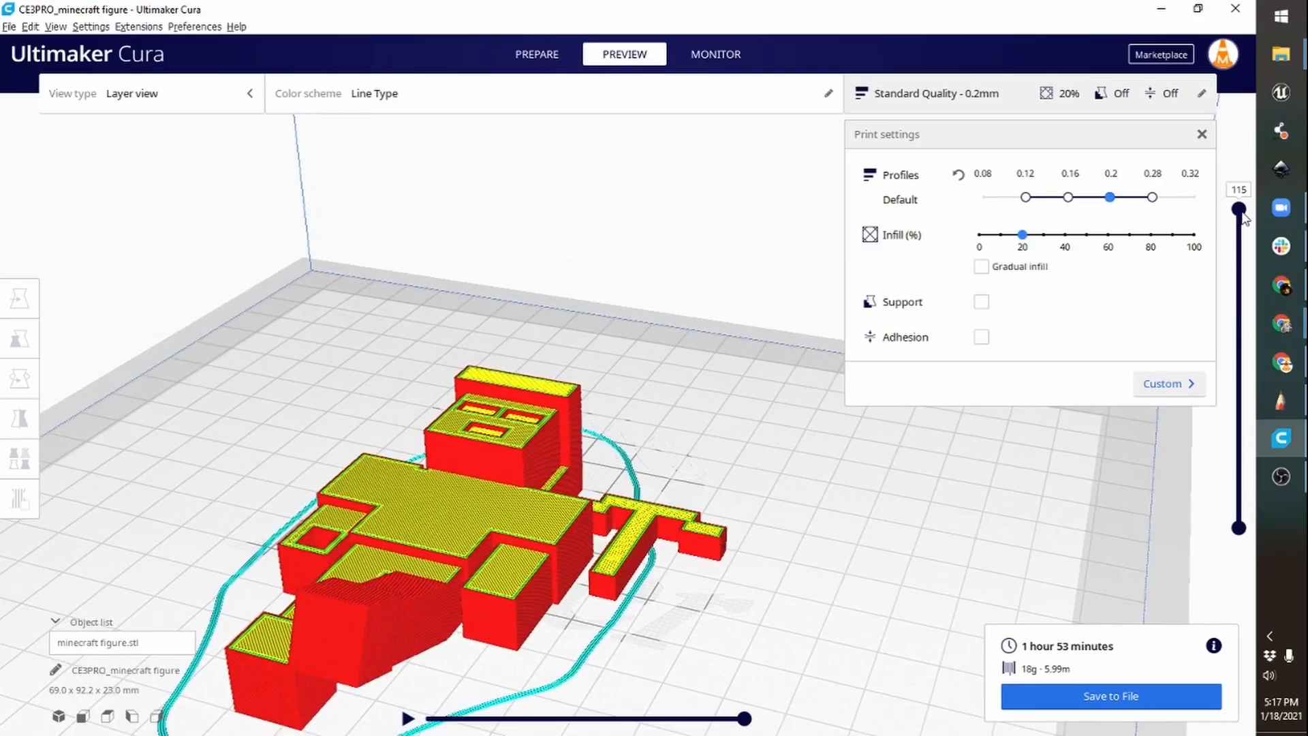
{"action": "left_click_drag", "start_coordinate": [1239, 209], "coordinate": [1239, 505]}
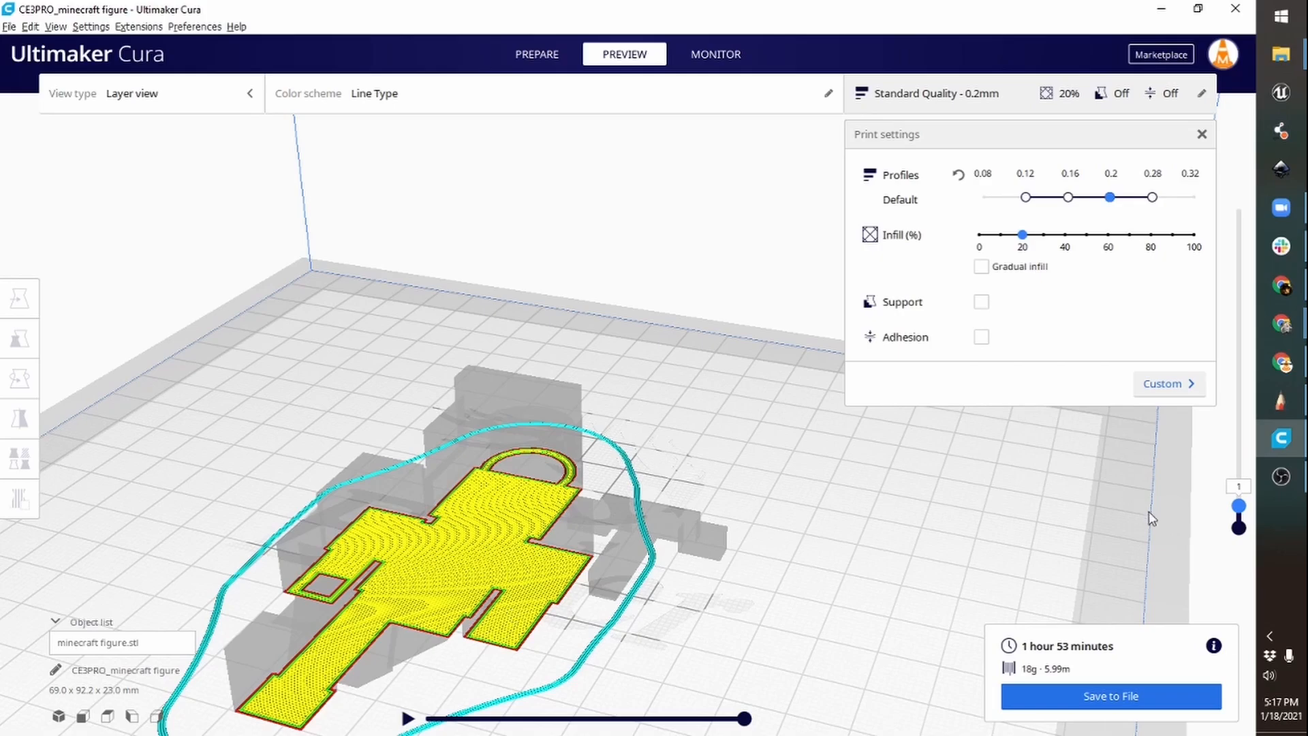
{"action": "left_click_drag", "start_coordinate": [1241, 508], "coordinate": [1244, 500]}
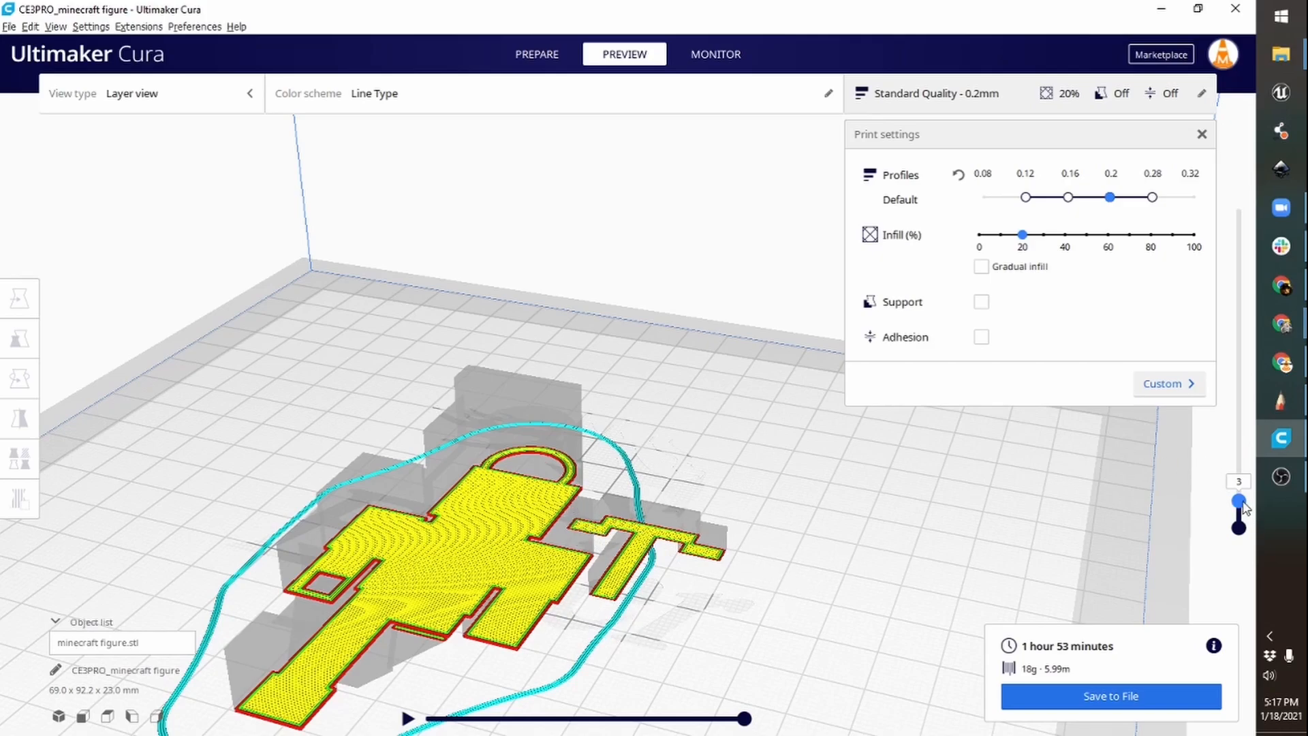
{"action": "mouse_move", "coordinate": [1240, 502]}
{"action": "left_mouse_down"}
{"action": "mouse_move", "coordinate": [1259, 379]}
{"action": "mouse_move", "coordinate": [1247, 318]}
{"action": "mouse_move", "coordinate": [1293, 361]}
{"action": "mouse_move", "coordinate": [1298, 401]}
{"action": "mouse_move", "coordinate": [1303, 355]}
{"action": "mouse_move", "coordinate": [1247, 514]}
{"action": "left_mouse_up"}
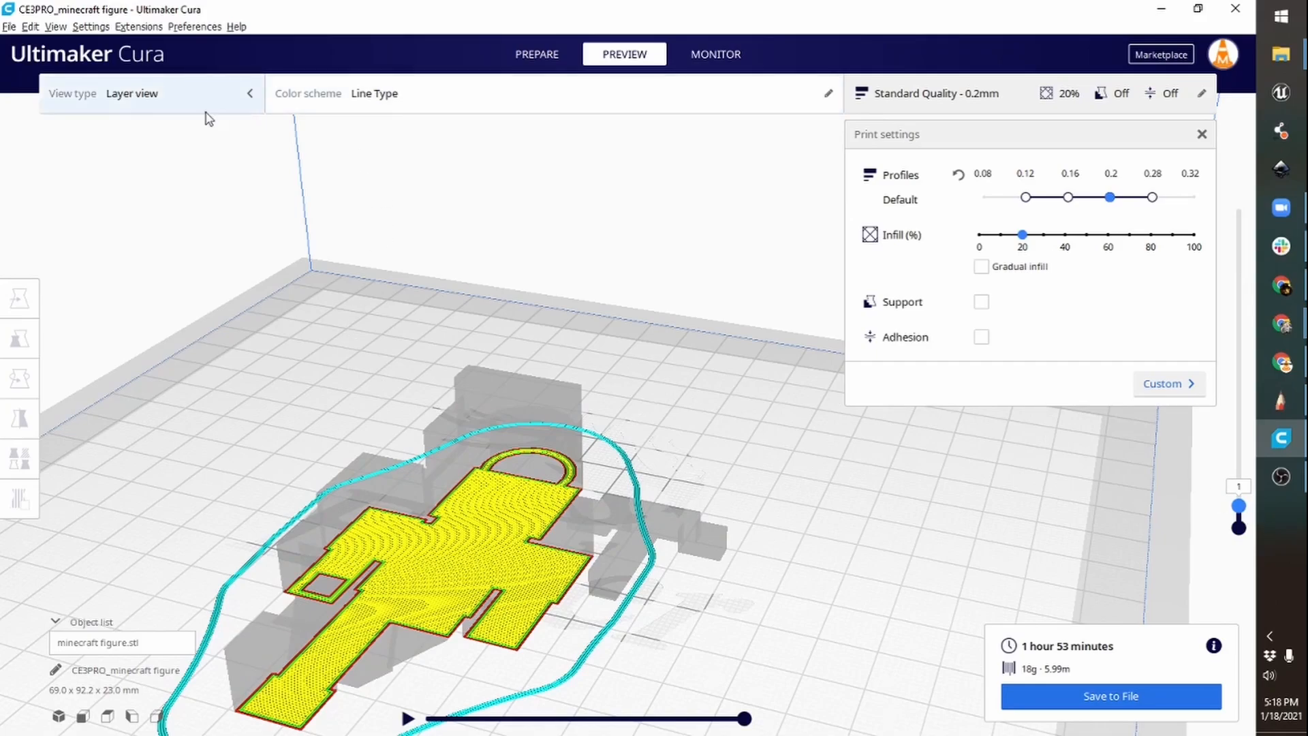
Switch to Tinkercad and drop the pickaxe onto the workplane by setting its height above the plane to 0.
{"action": "key", "text": "alt+Tab"}
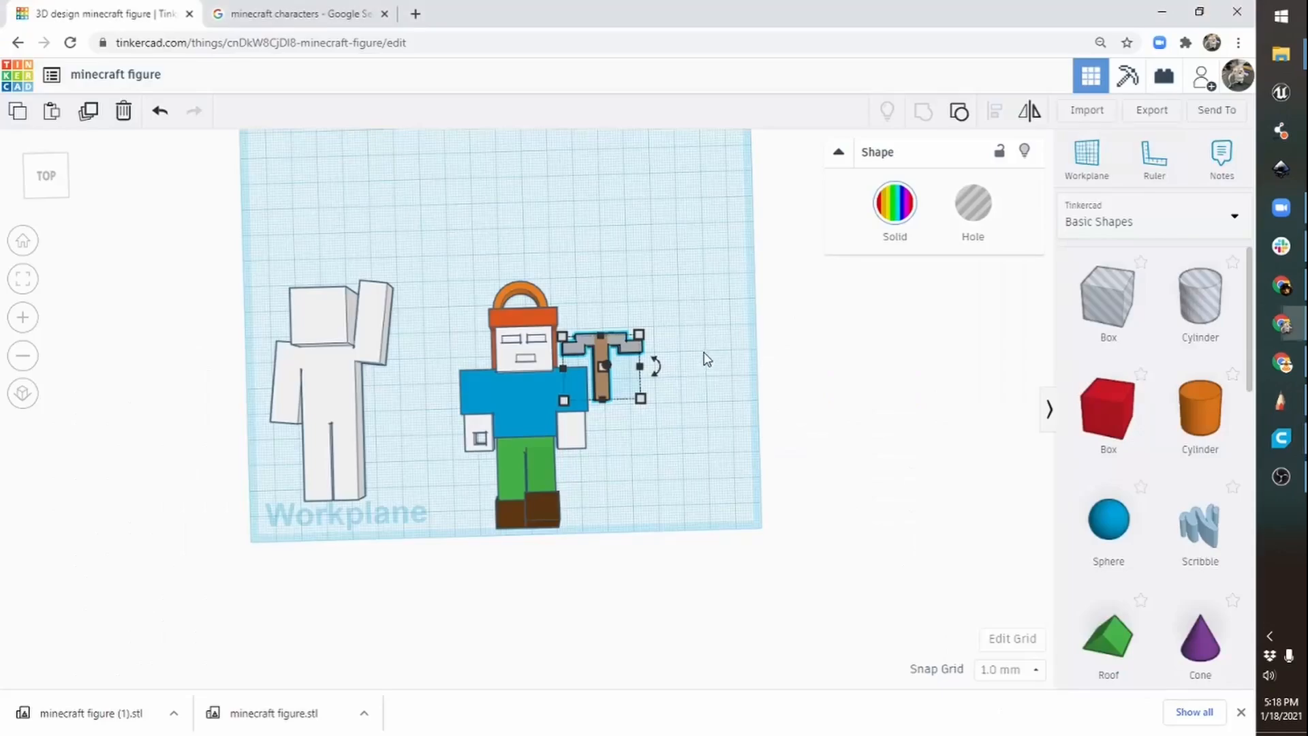
{"action": "right_click_drag", "start_coordinate": [756, 430], "coordinate": [411, 304]}
{"action": "left_click", "coordinate": [591, 362]}
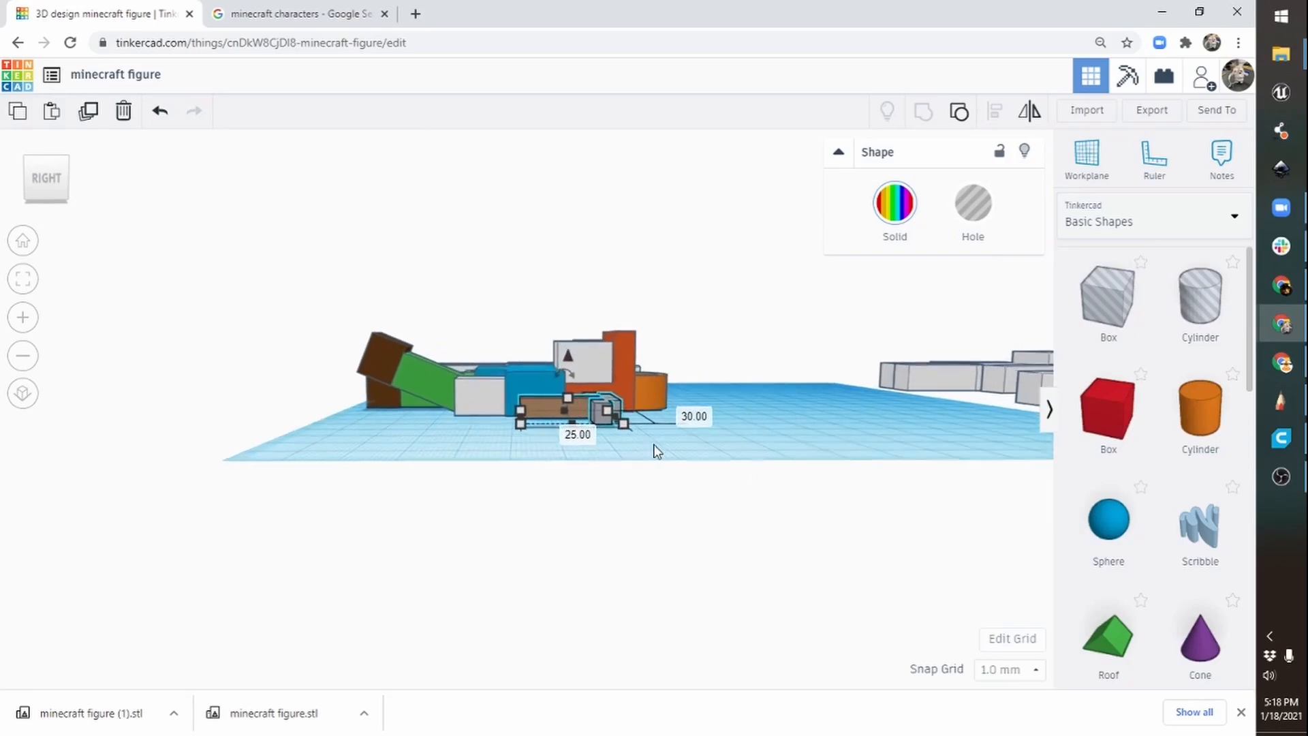
{"action": "key", "text": "f"}
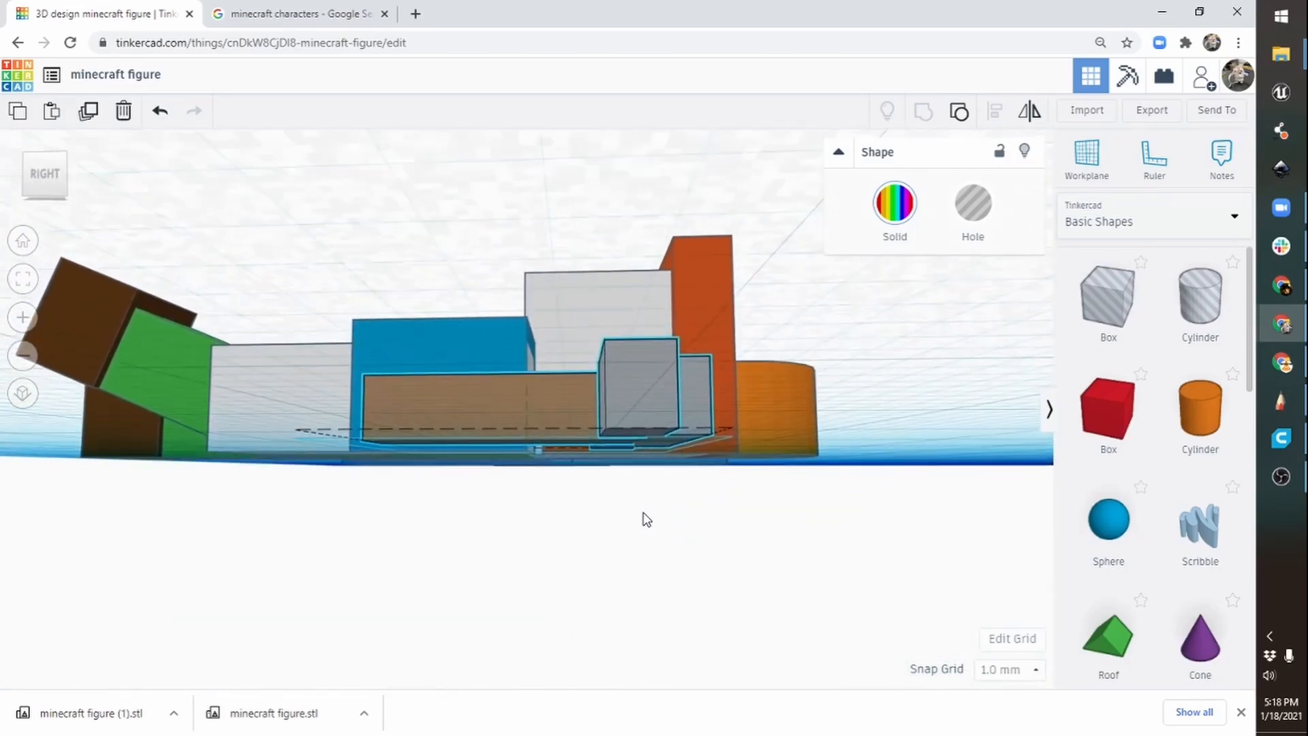
{"action": "right_click_drag", "start_coordinate": [637, 523], "coordinate": [781, 572]}
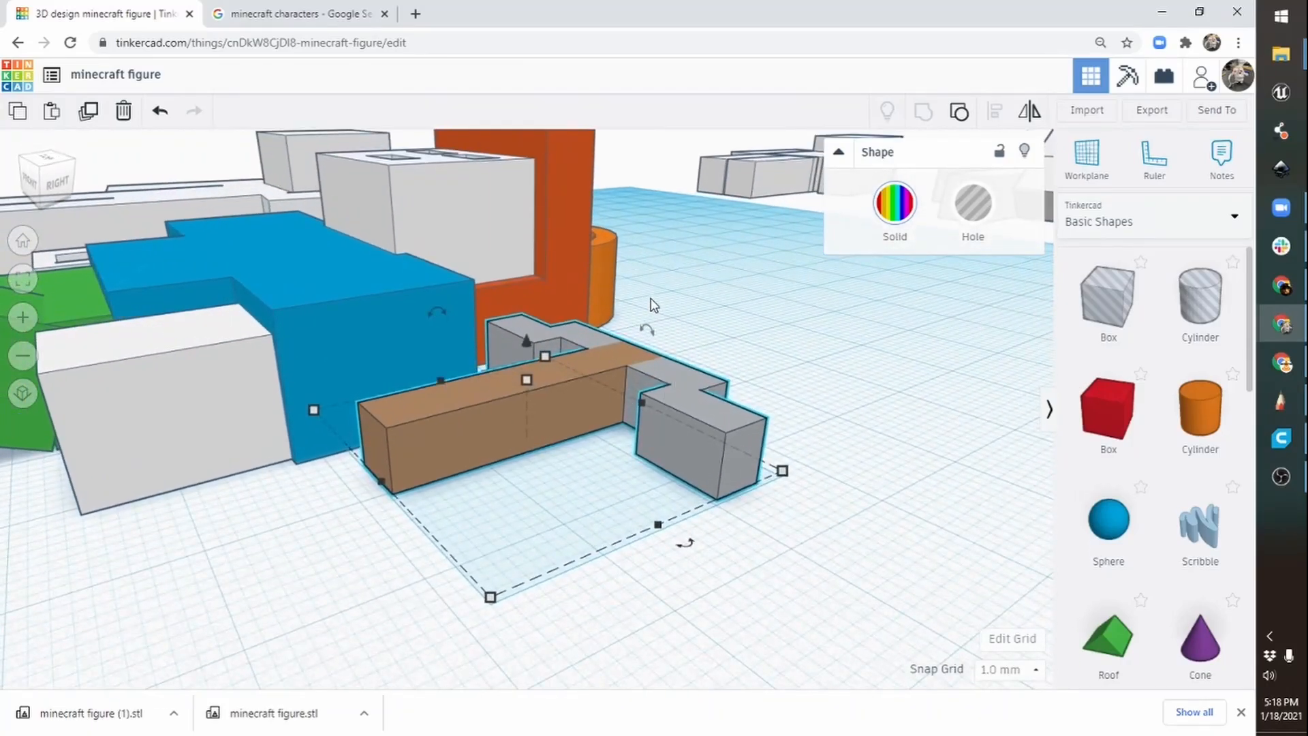
{"action": "key", "text": "Down"}
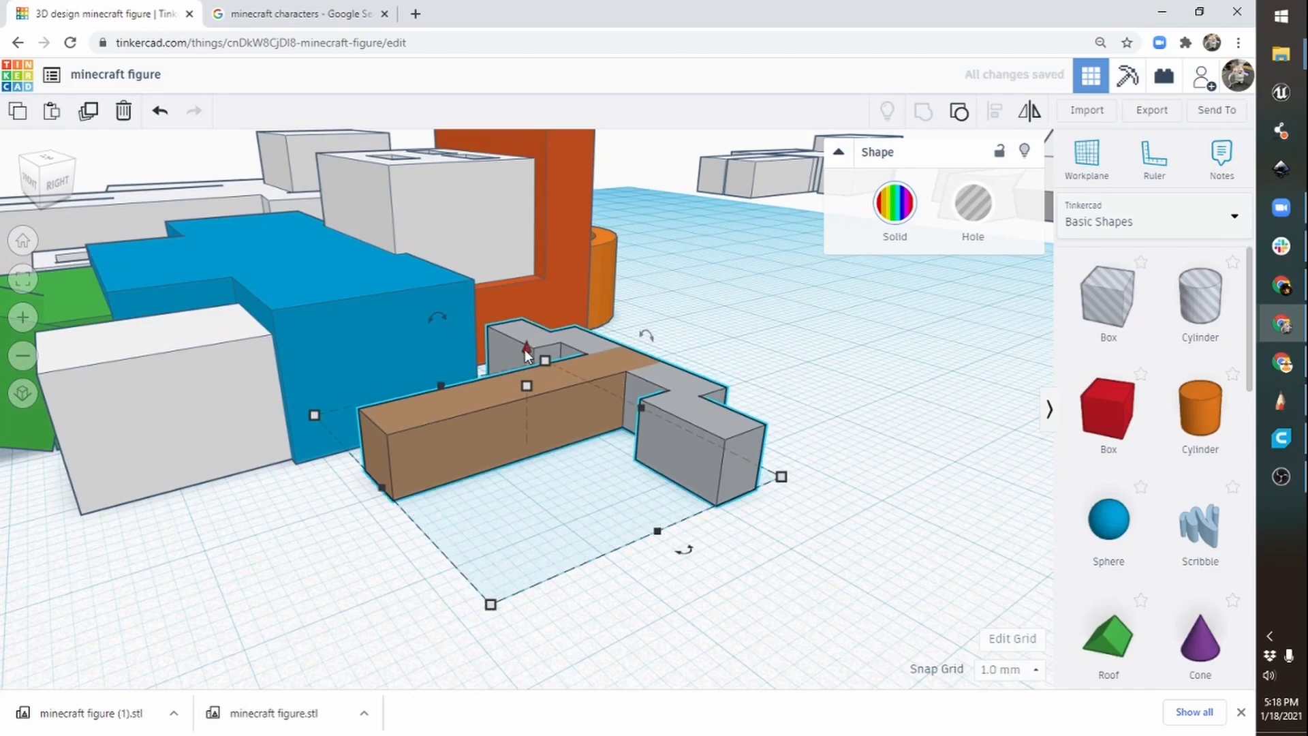
{"action": "key", "text": "Up"}
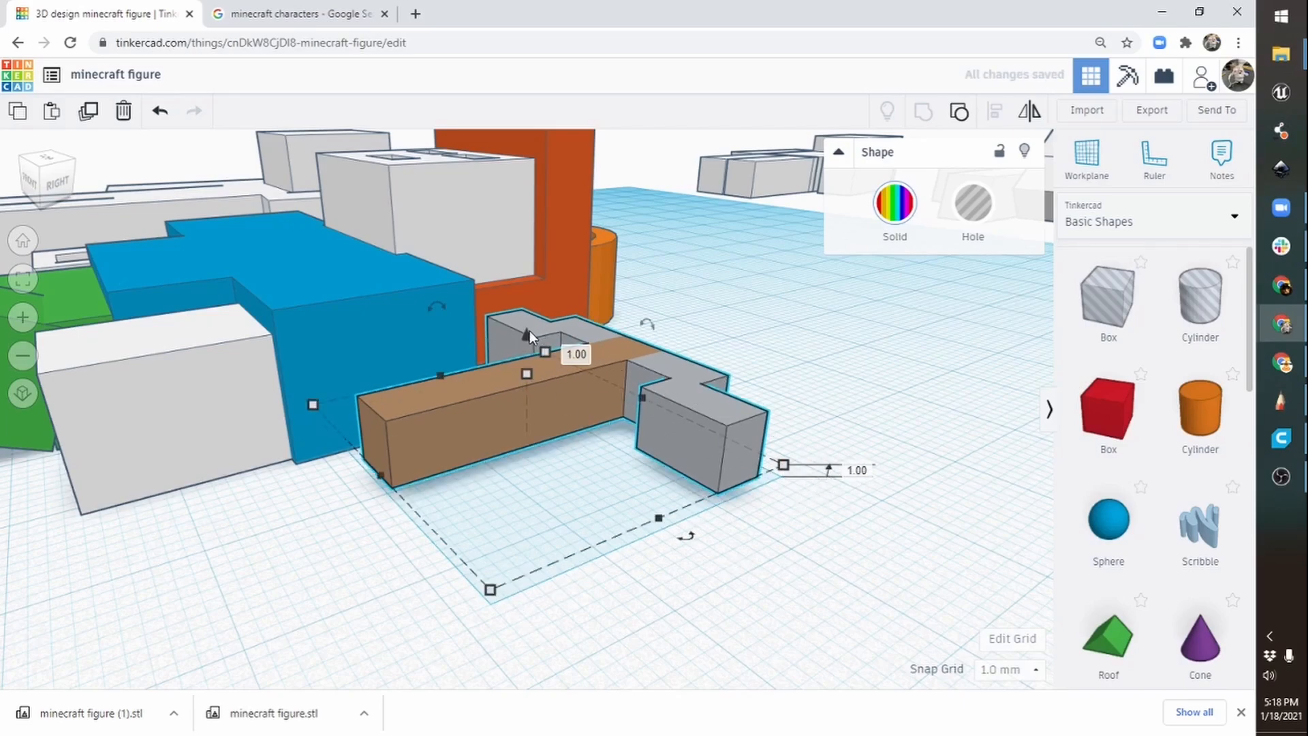
{"action": "left_click_drag", "start_coordinate": [530, 329], "coordinate": [530, 293]}
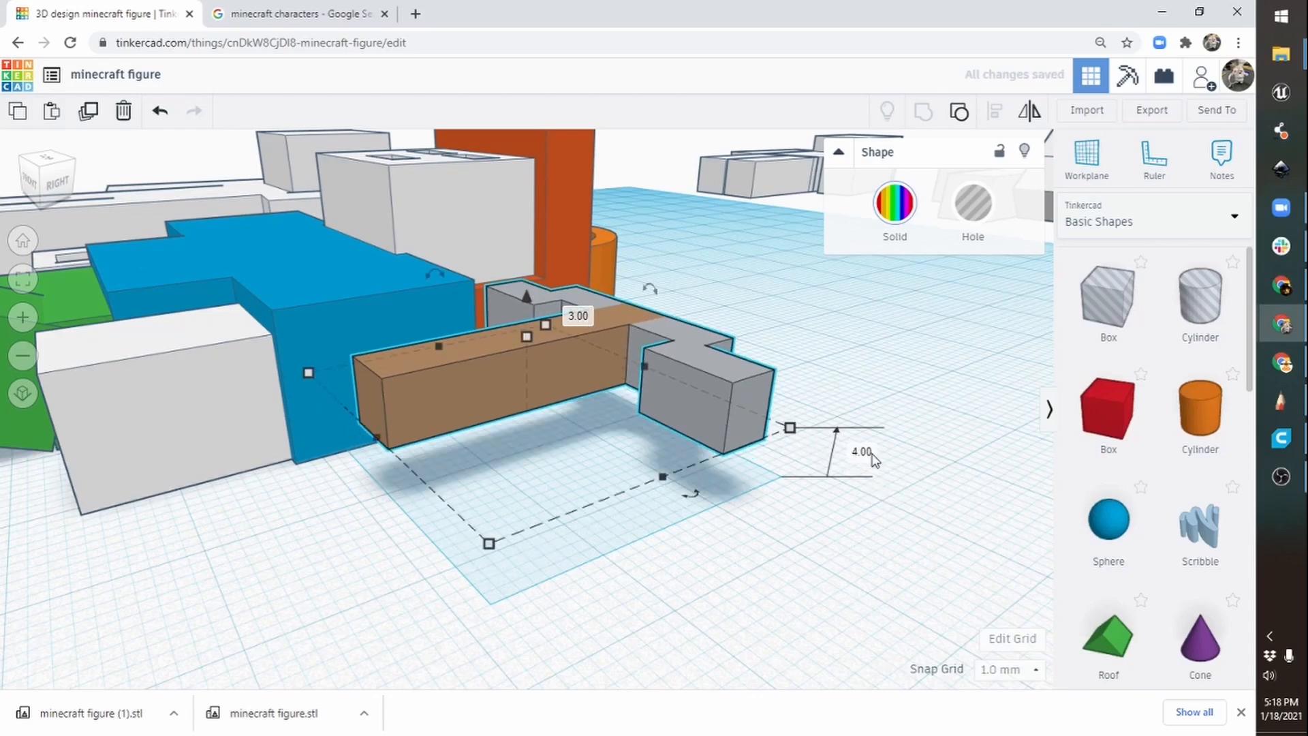
{"action": "left_click", "coordinate": [870, 459]}
{"action": "type", "text": "0"}
{"action": "key", "text": "Return"}
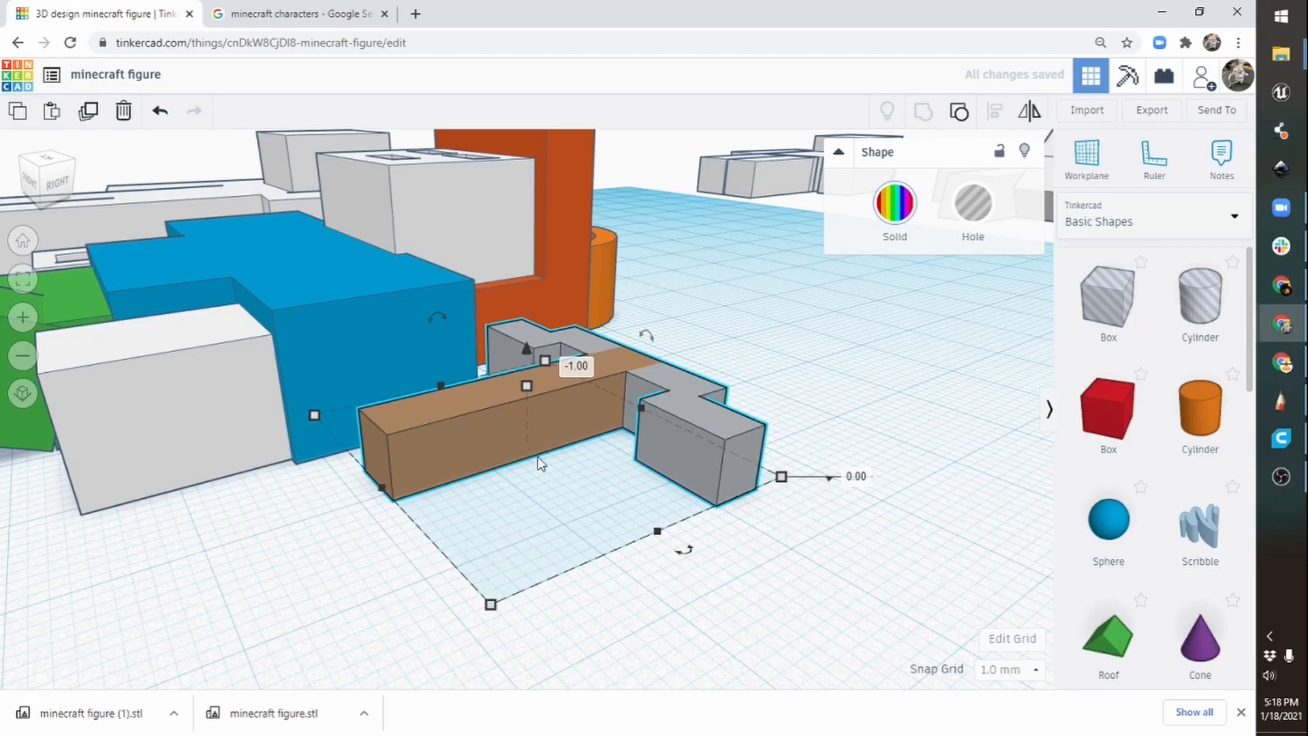
Select the coloured figure together with the lowered pickaxe and export only these two shapes as a new STL file.
{"action": "left_click", "coordinate": [23, 358]}
{"action": "left_click", "coordinate": [23, 357]}
{"action": "left_click", "coordinate": [23, 358]}
{"action": "left_click", "coordinate": [23, 360]}
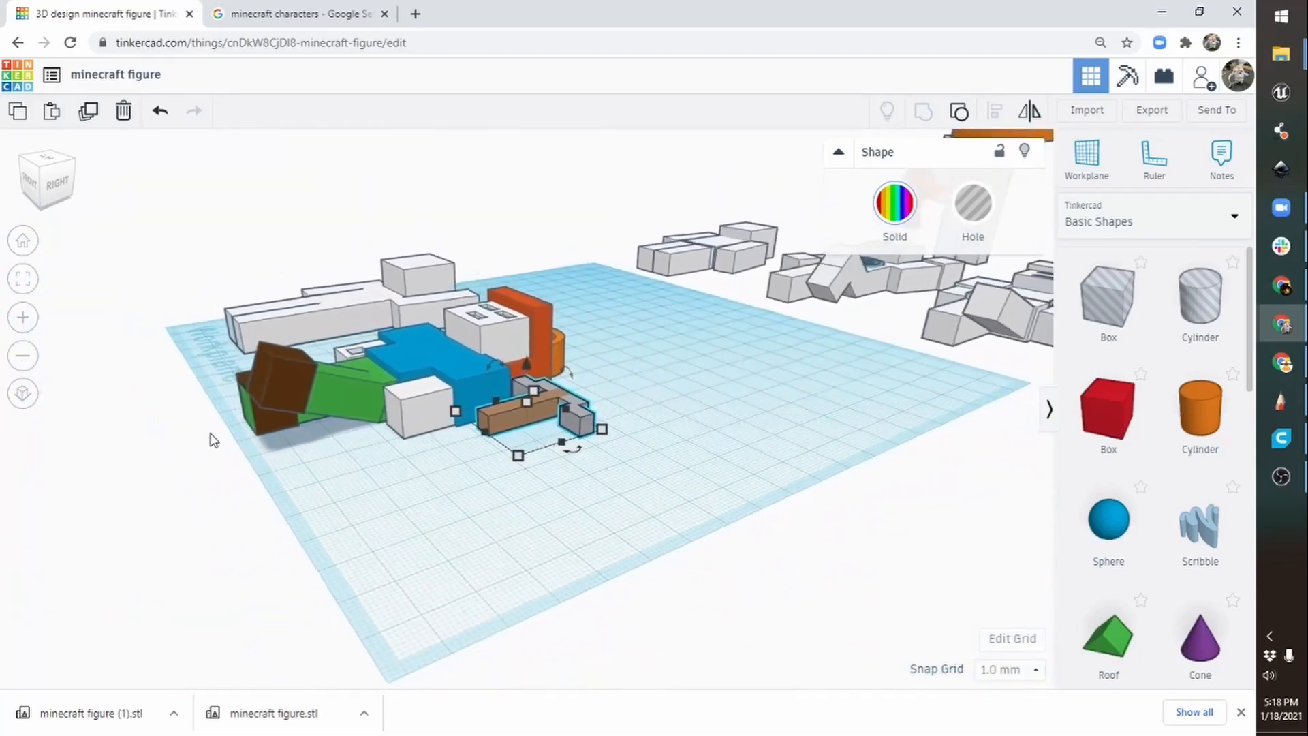
{"action": "right_click_drag", "start_coordinate": [211, 438], "coordinate": [395, 548]}
{"action": "middle_click_drag", "start_coordinate": [397, 547], "coordinate": [542, 518]}
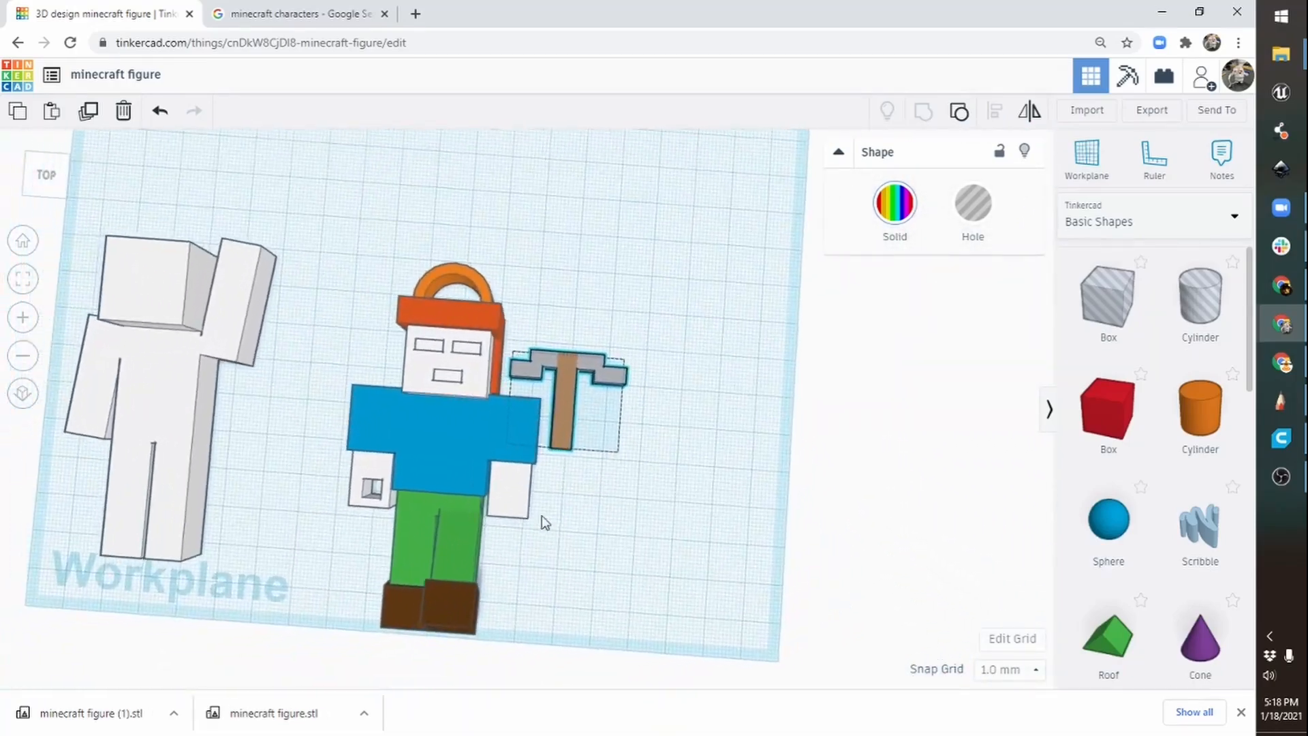
{"action": "left_click_drag", "start_coordinate": [765, 275], "coordinate": [394, 604]}
{"action": "left_click", "coordinate": [1158, 115]}
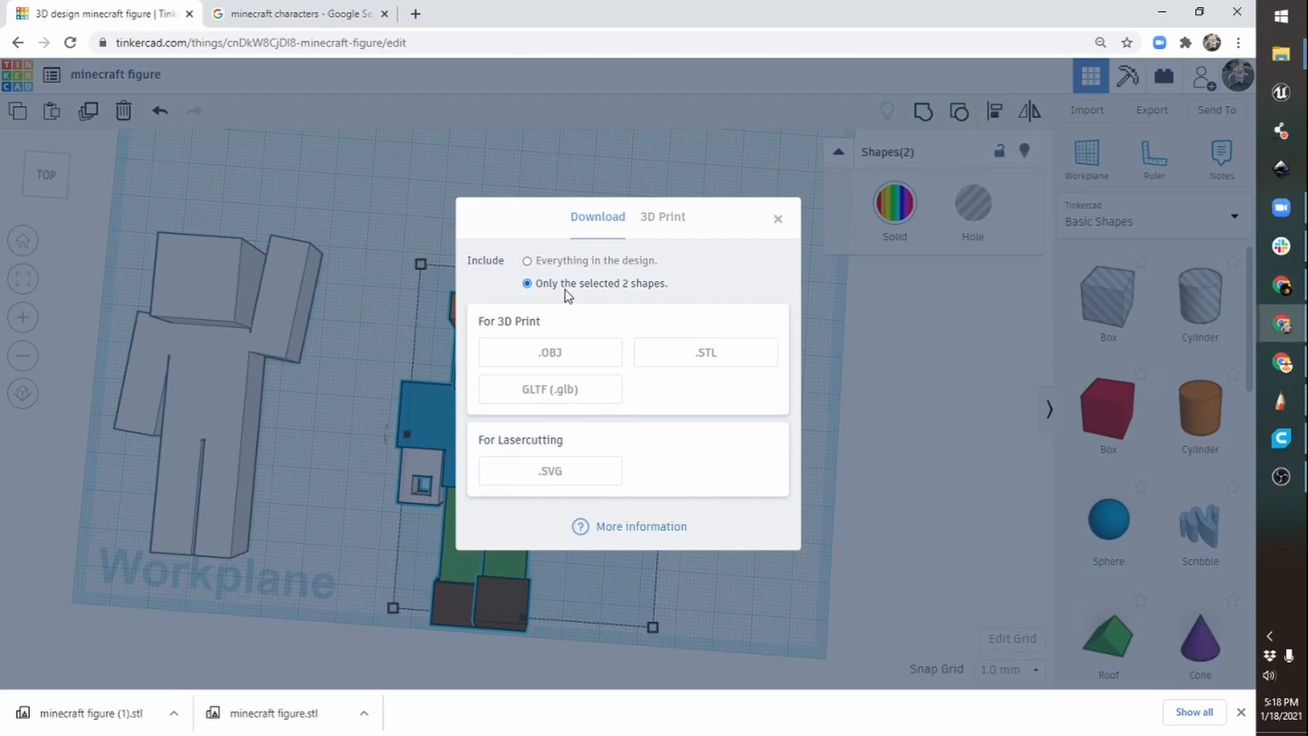
{"action": "left_click", "coordinate": [702, 361]}
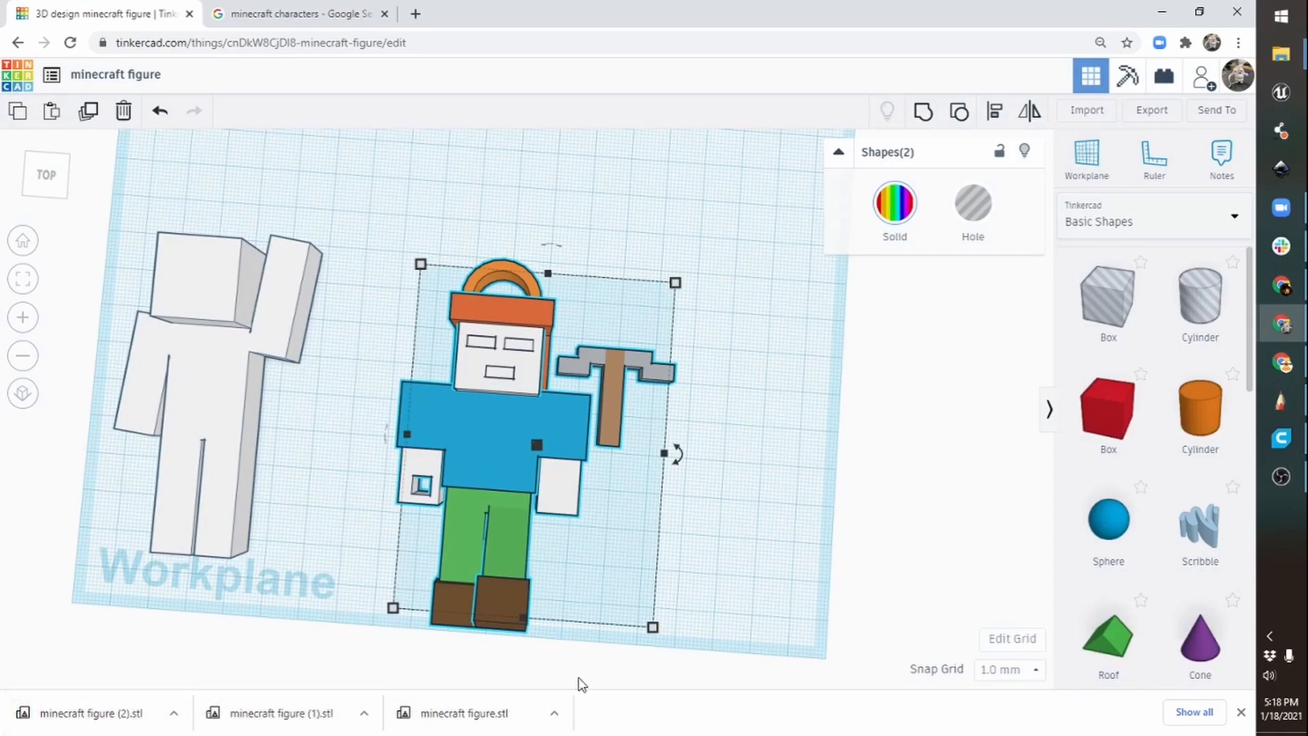
Switch to Ultimaker Cura, return to the Prepare stage, and delete the outdated figure model from the build plate.
{"action": "left_click", "coordinate": [1281, 438]}
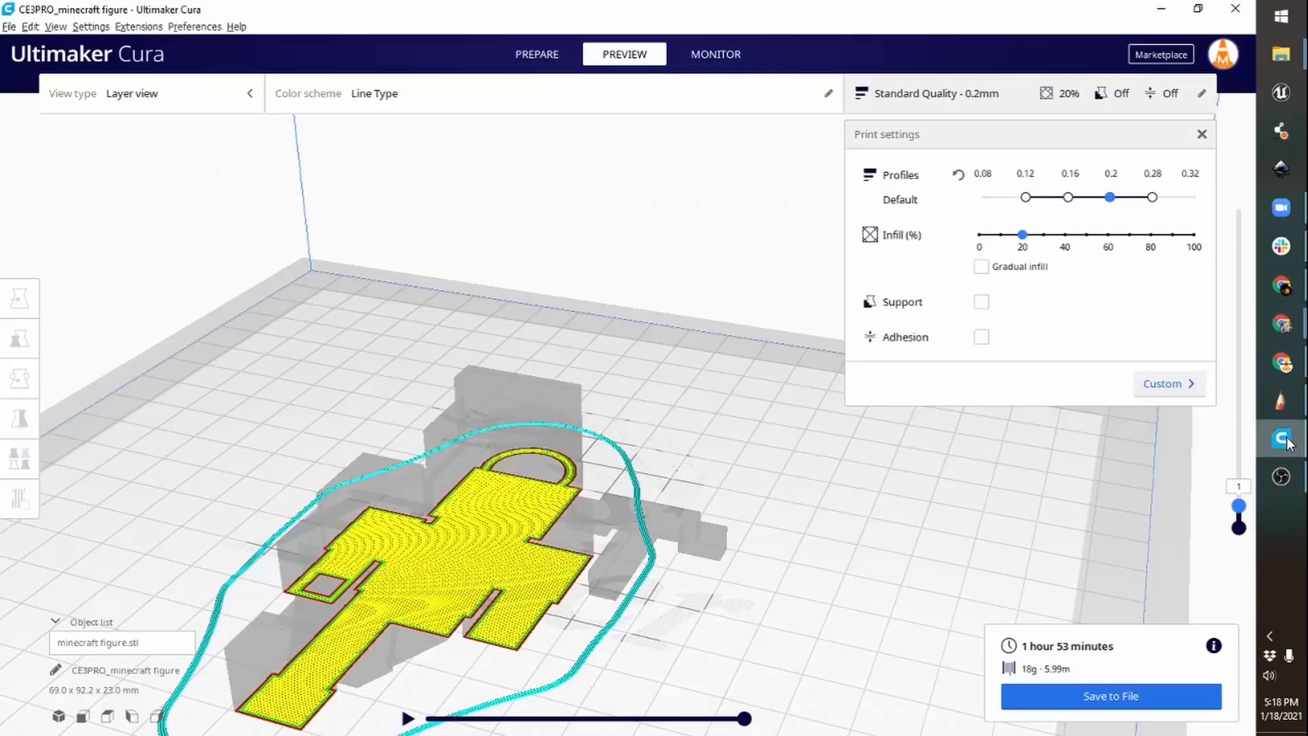
{"action": "left_click", "coordinate": [538, 53]}
{"action": "left_click", "coordinate": [473, 510]}
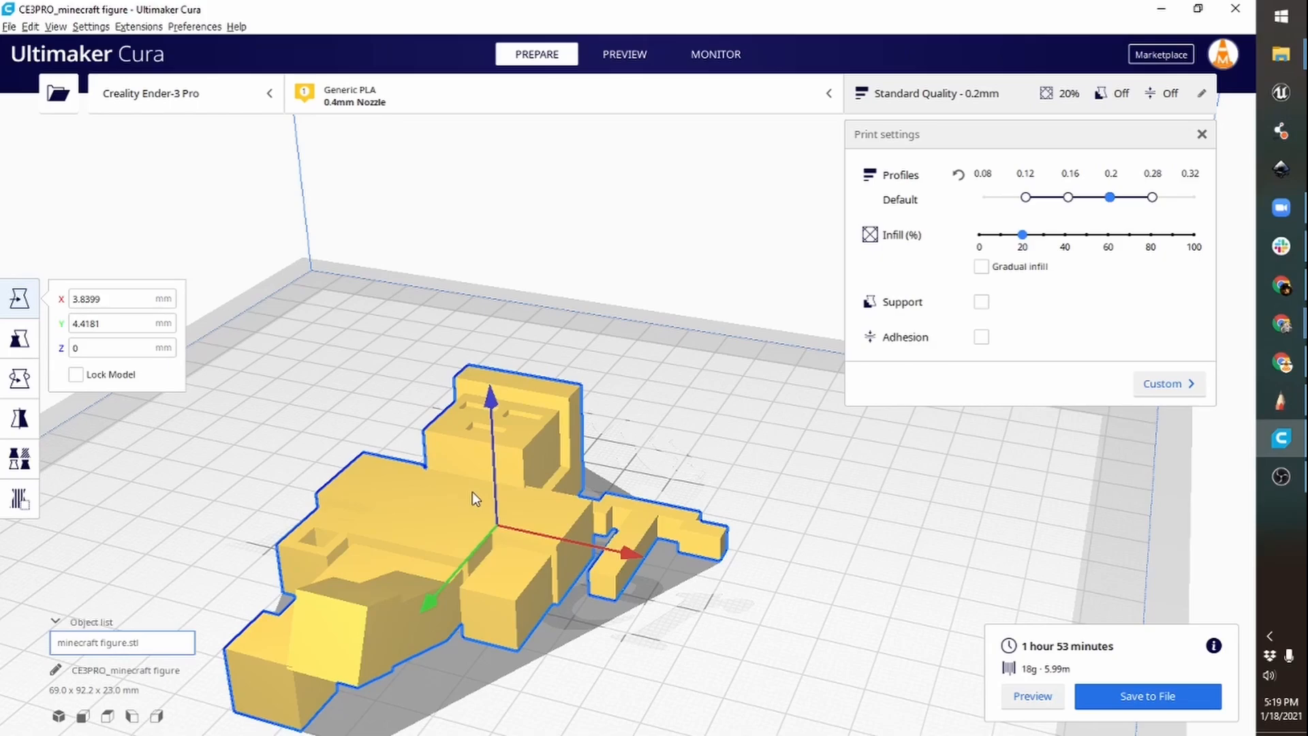
{"action": "key", "text": "Delete"}
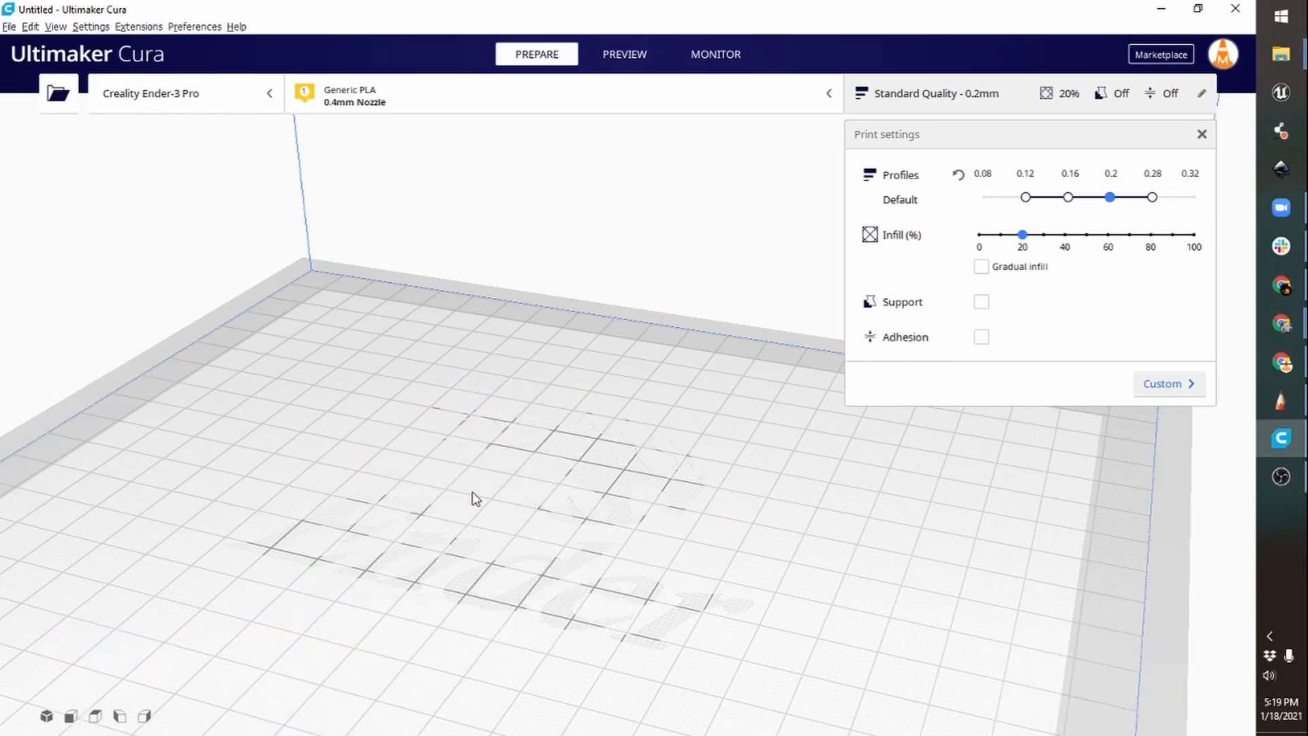
Load the re-exported "minecraft figure (2).stl" from the Downloads folder onto the build plate.
{"action": "left_click", "coordinate": [58, 99]}
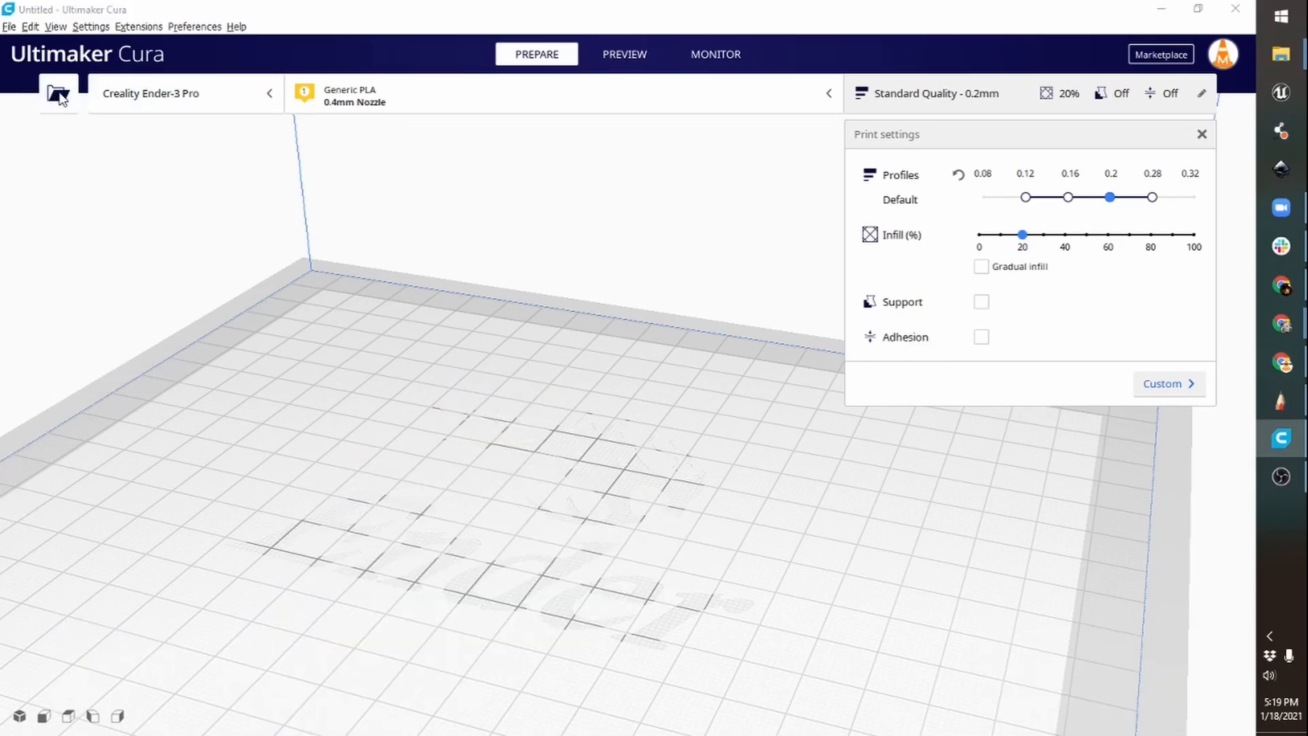
{"action": "left_click", "coordinate": [252, 163]}
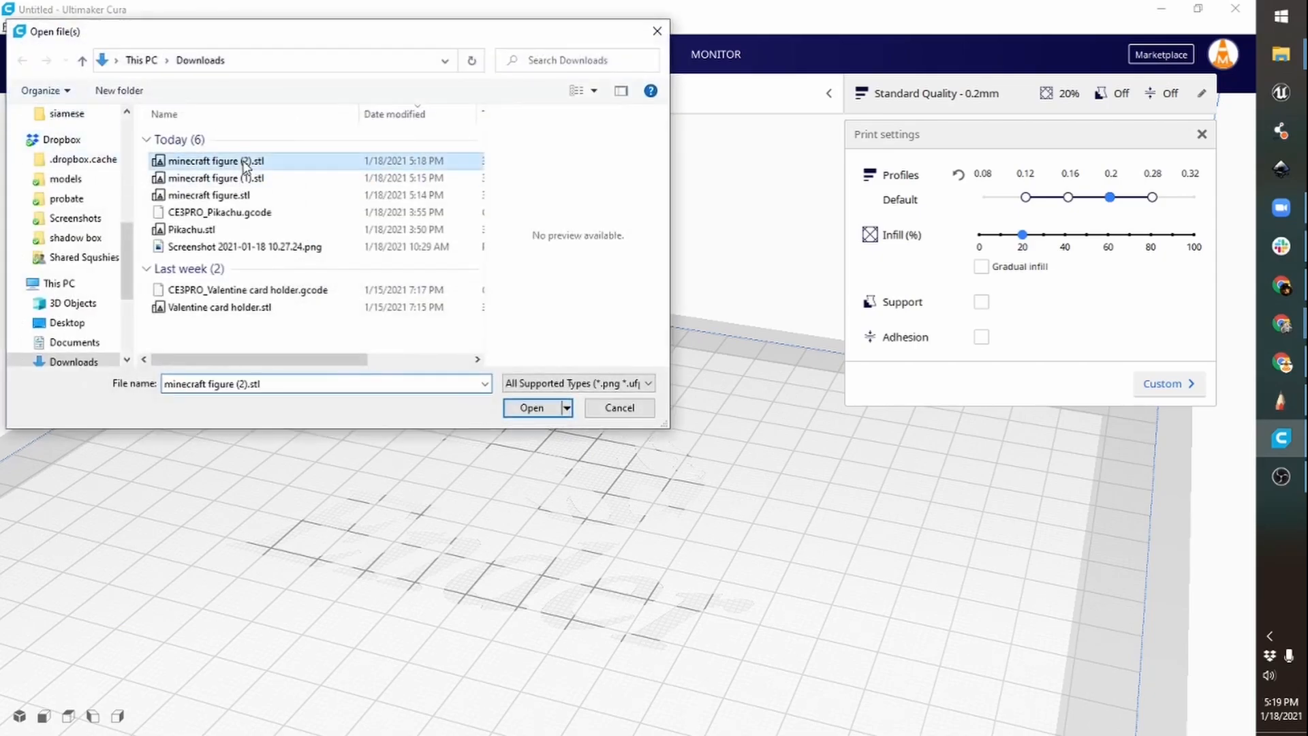
{"action": "left_click", "coordinate": [533, 408]}
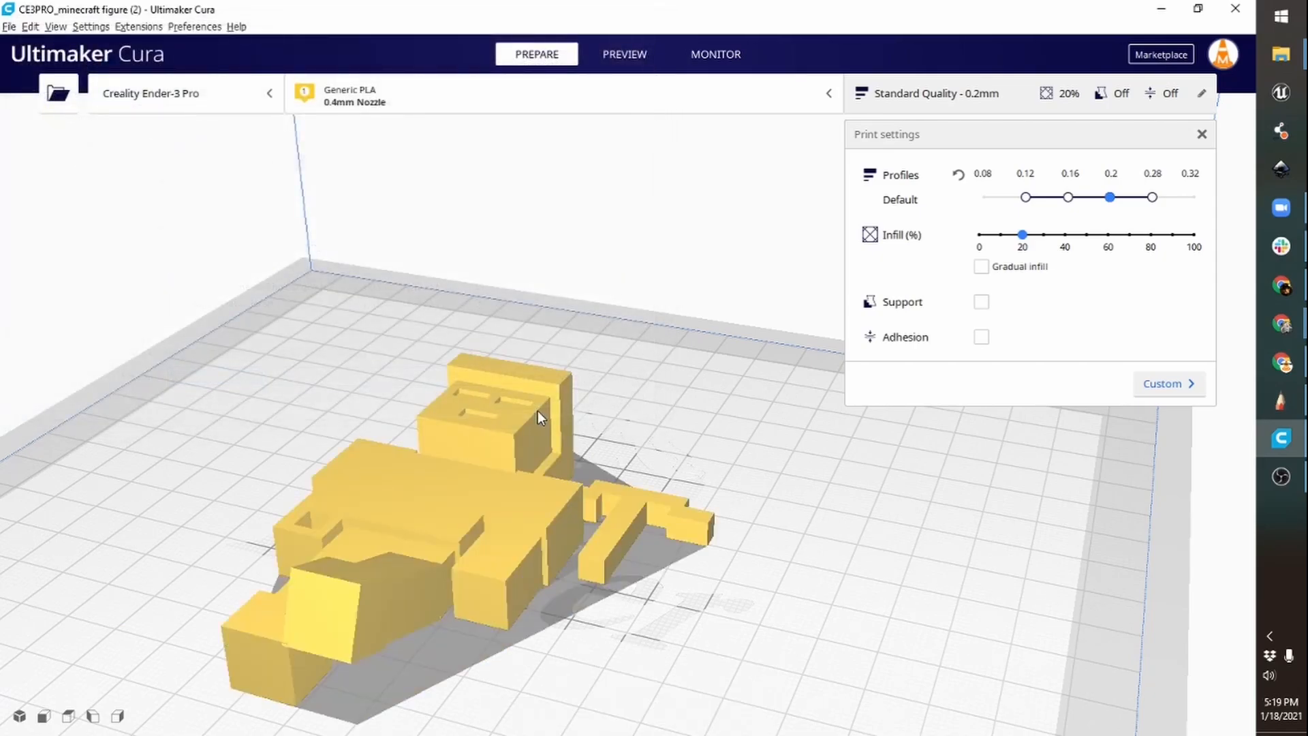
Check the figure's underside for overhangs at the raised leg, turn on Support, and slice the model.
{"action": "right_click_drag", "start_coordinate": [626, 638], "coordinate": [672, 416]}
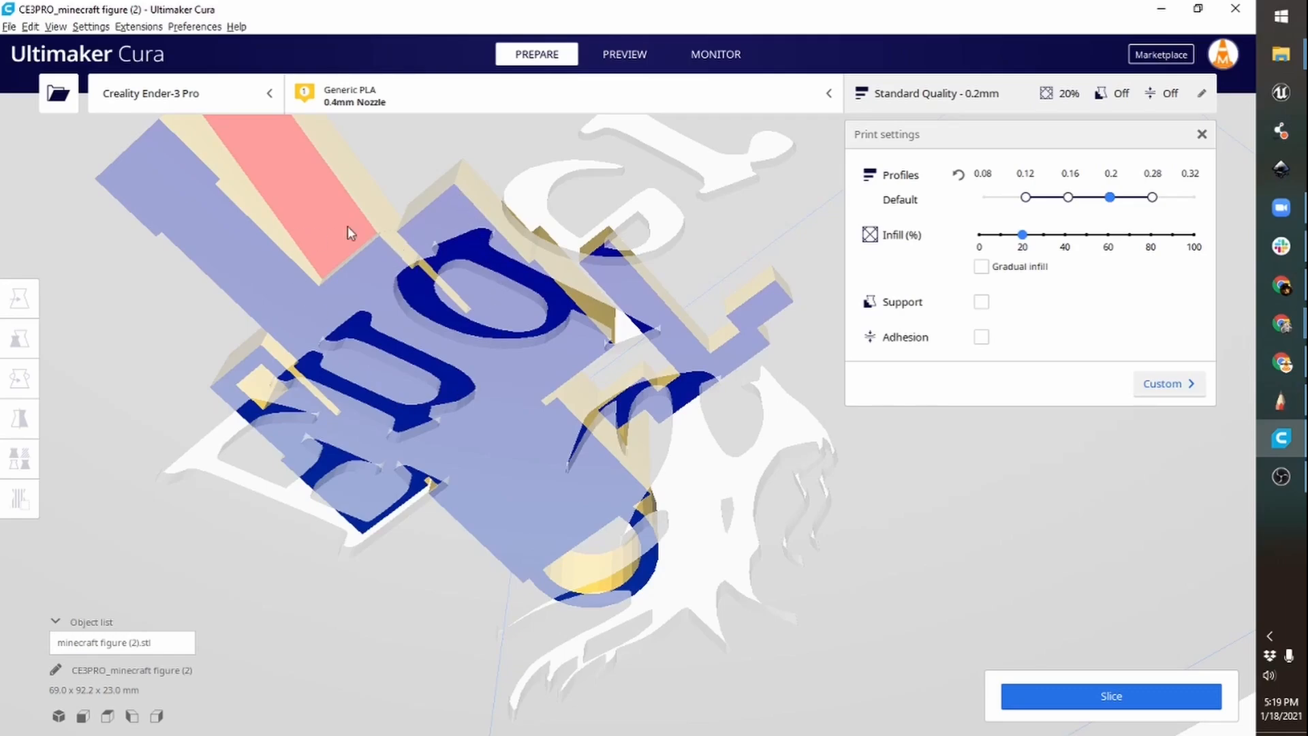
{"action": "right_click_drag", "start_coordinate": [418, 290], "coordinate": [397, 423]}
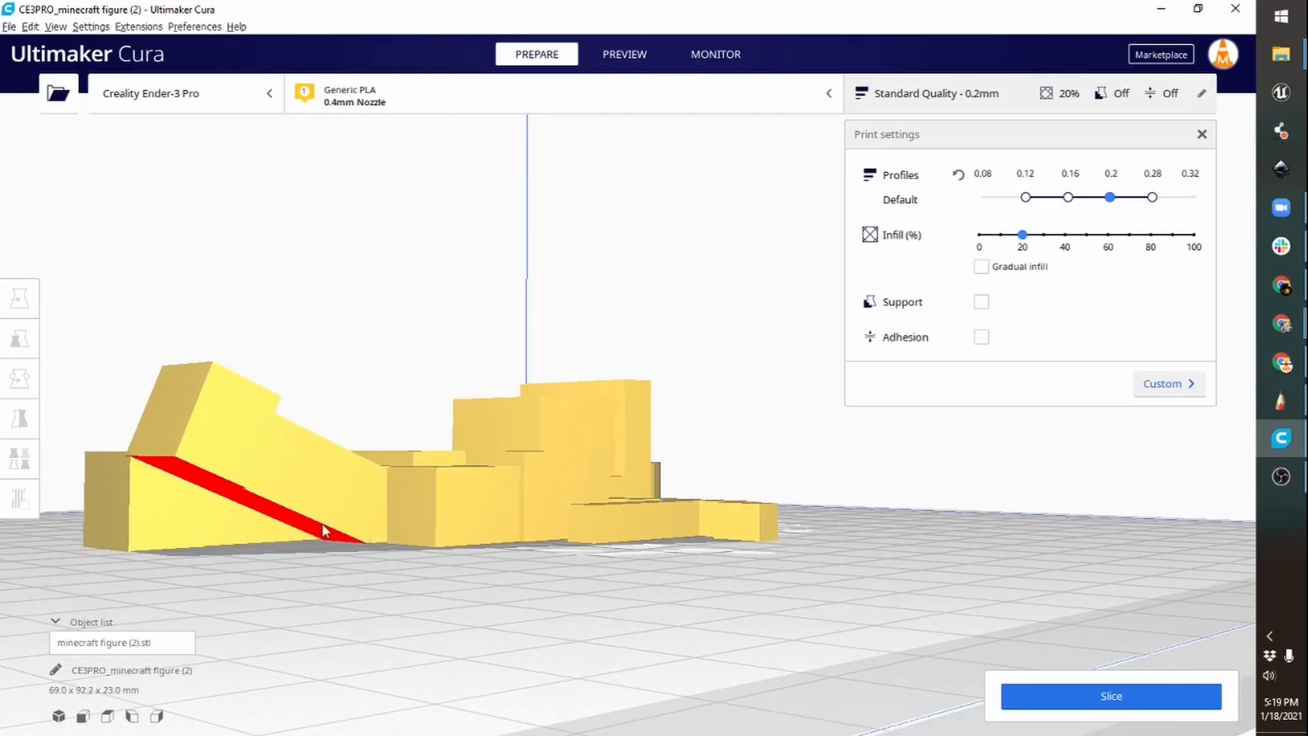
{"action": "right_click_drag", "start_coordinate": [380, 474], "coordinate": [302, 468]}
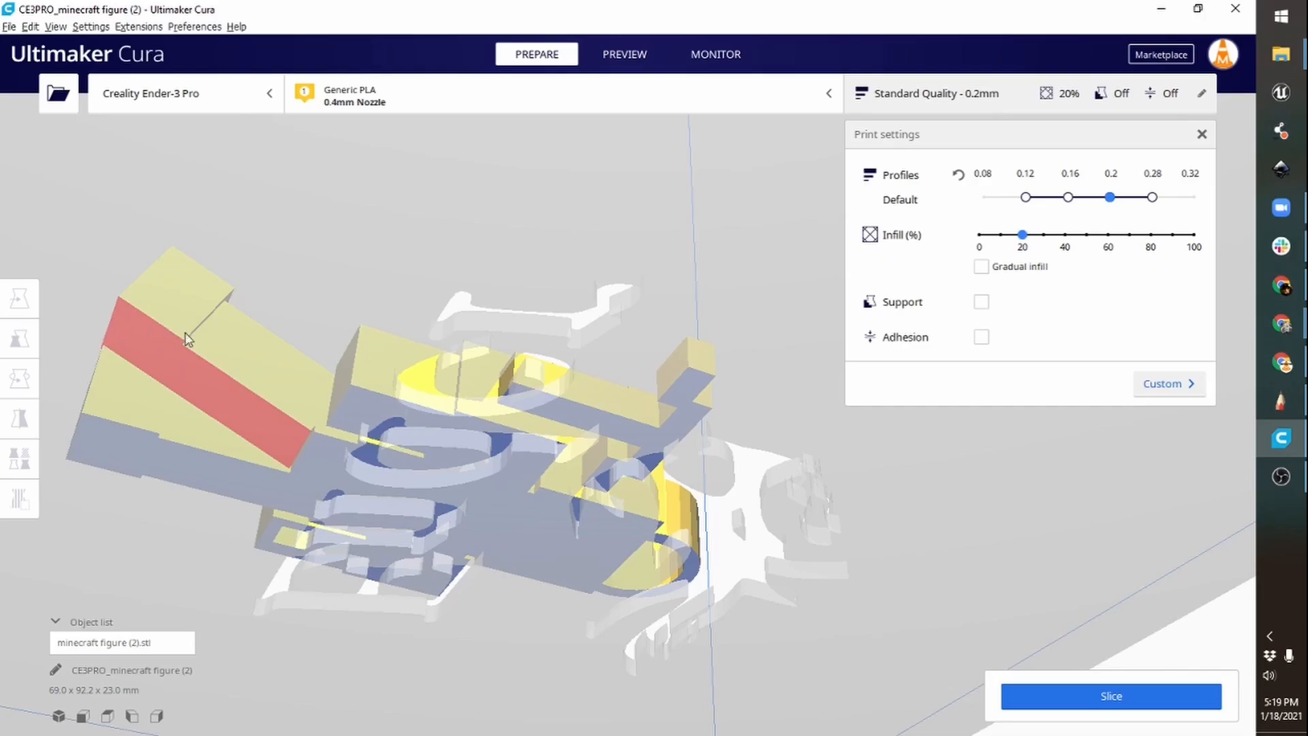
{"action": "right_click_drag", "start_coordinate": [226, 364], "coordinate": [467, 444]}
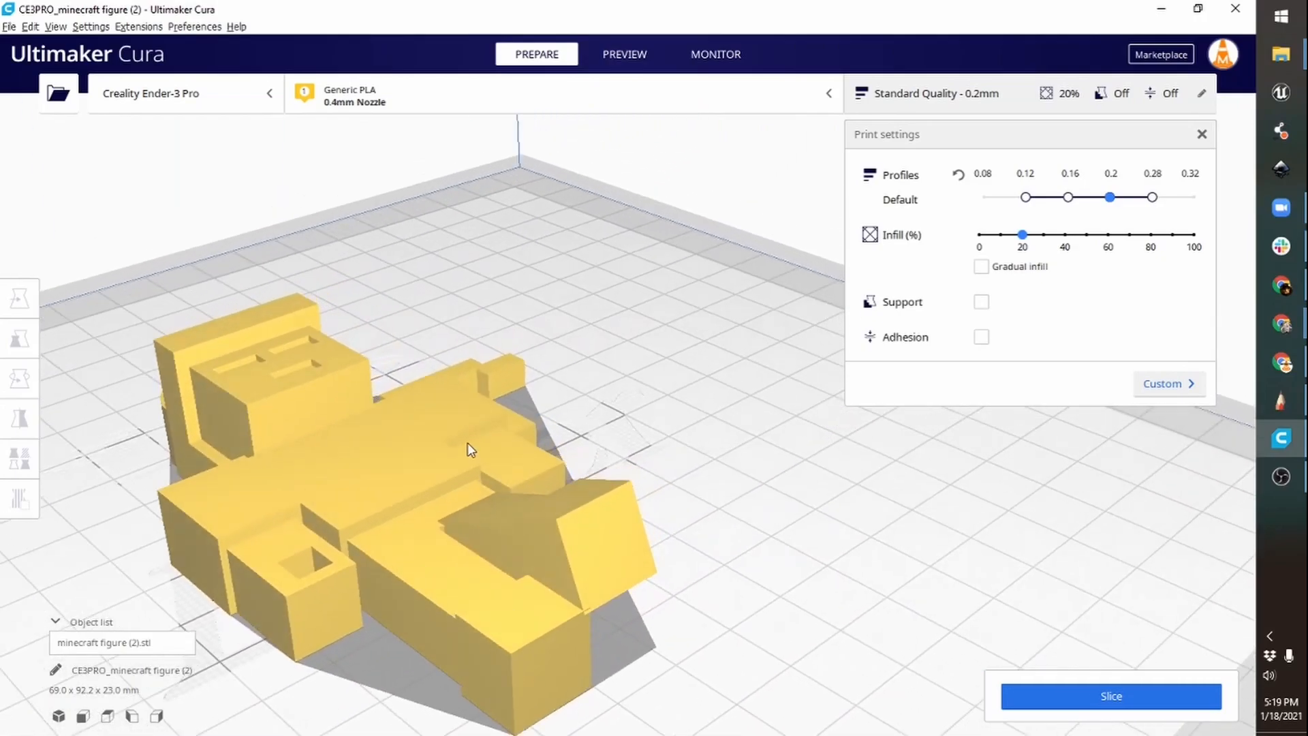
{"action": "left_click", "coordinate": [981, 301]}
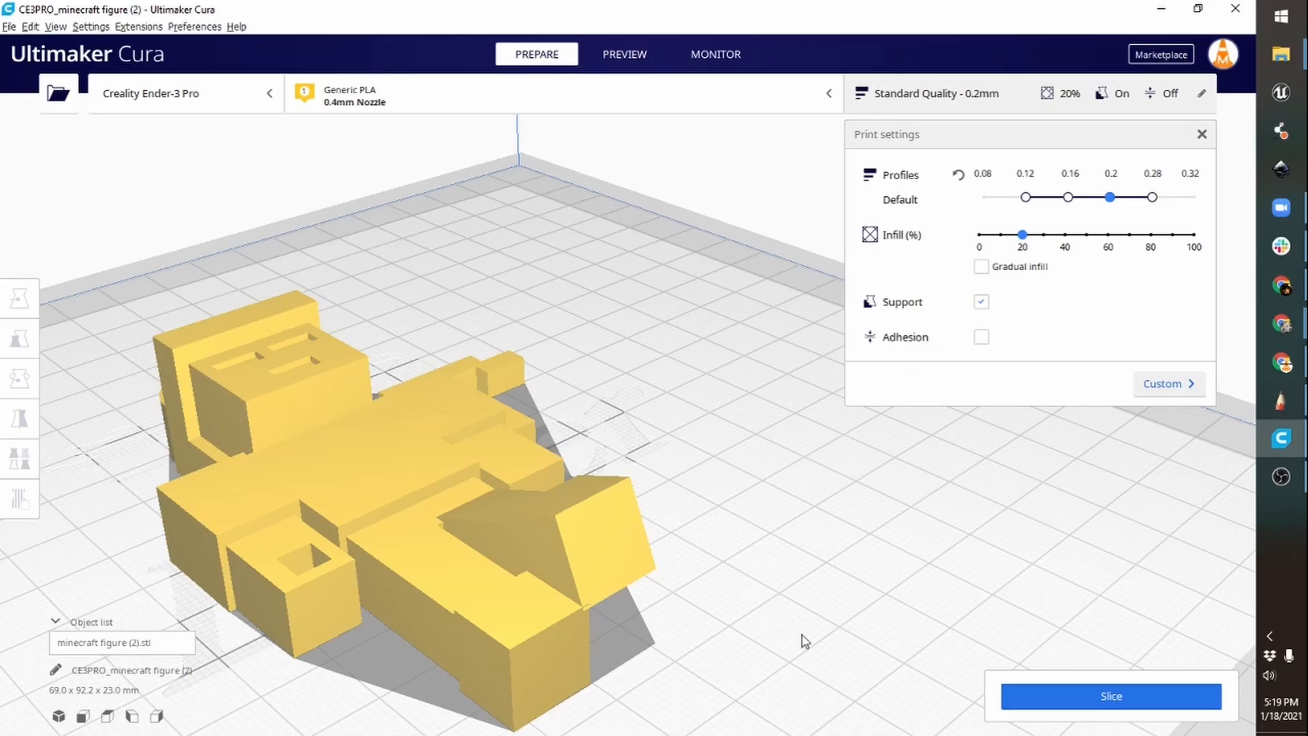
{"action": "left_click", "coordinate": [1053, 688]}
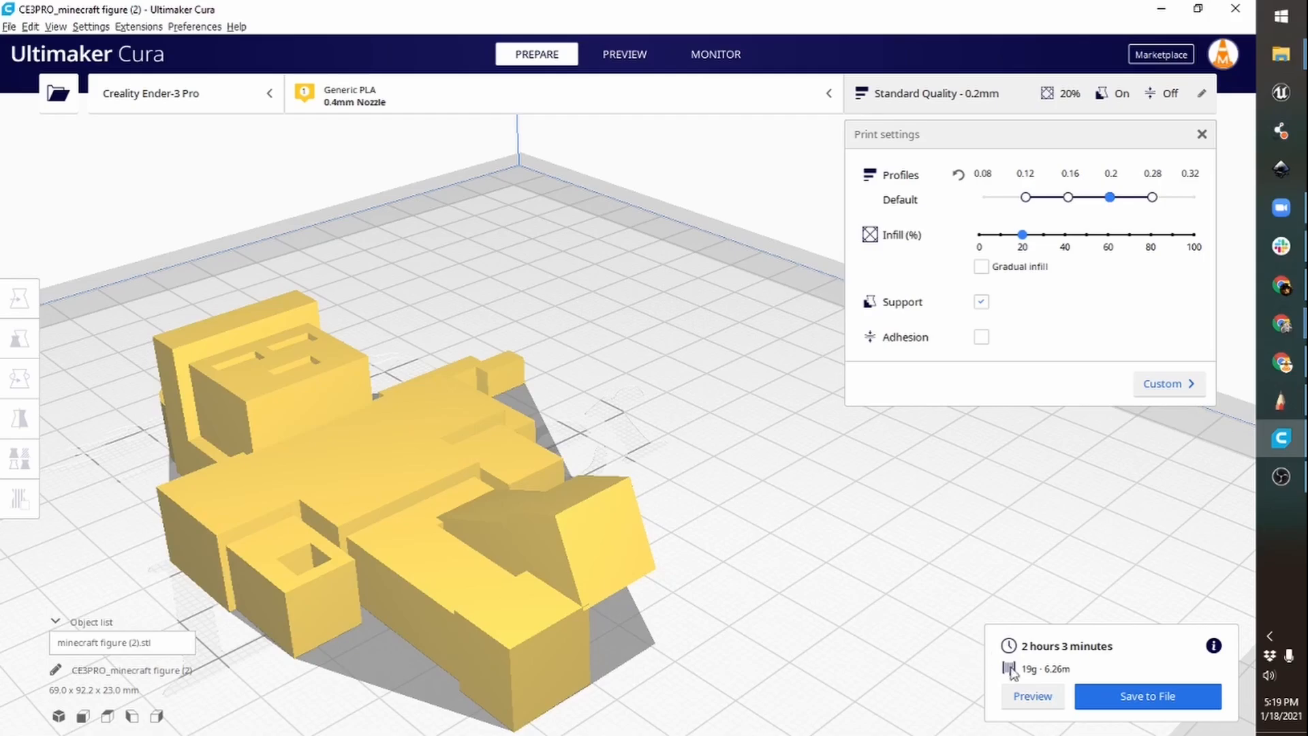
Preview the sliced figure from layer 1 up to layer 115, examining the pickaxe's first layer and the supports under the raised leg.
{"action": "left_click", "coordinate": [1029, 695]}
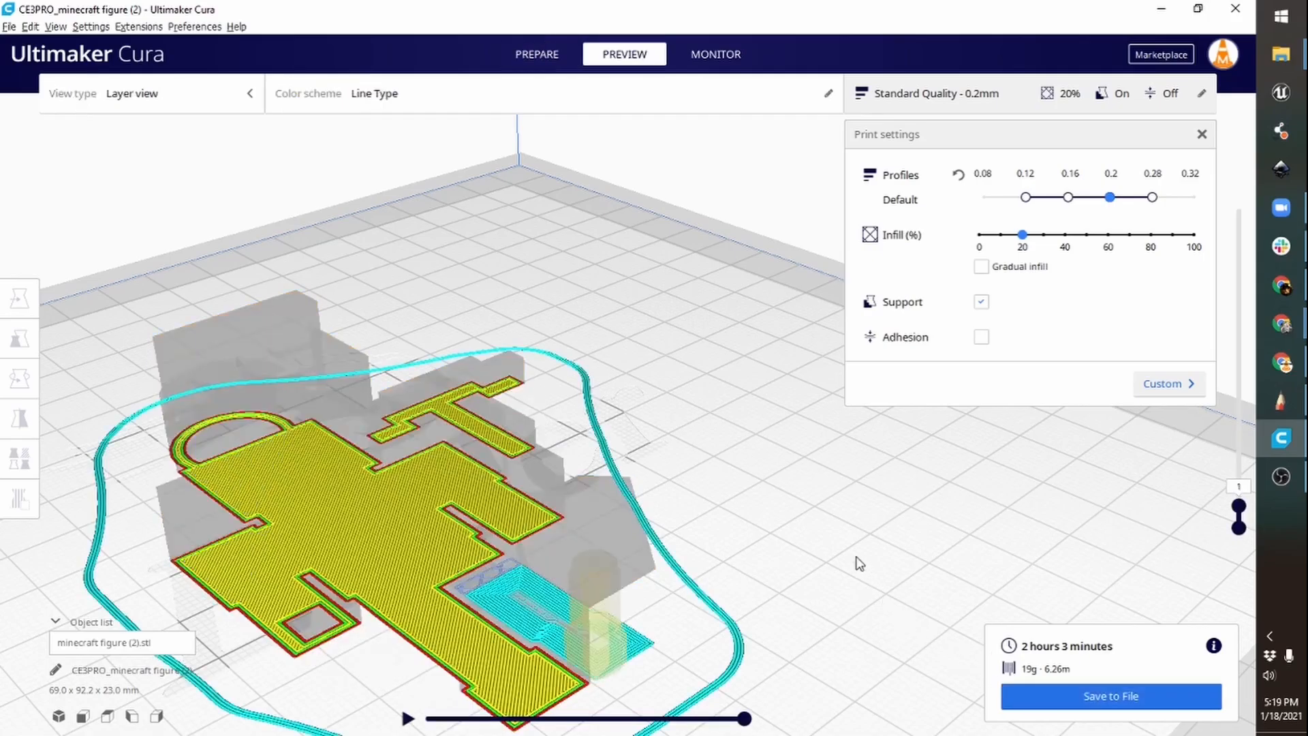
{"action": "right_click_drag", "start_coordinate": [860, 565], "coordinate": [634, 560]}
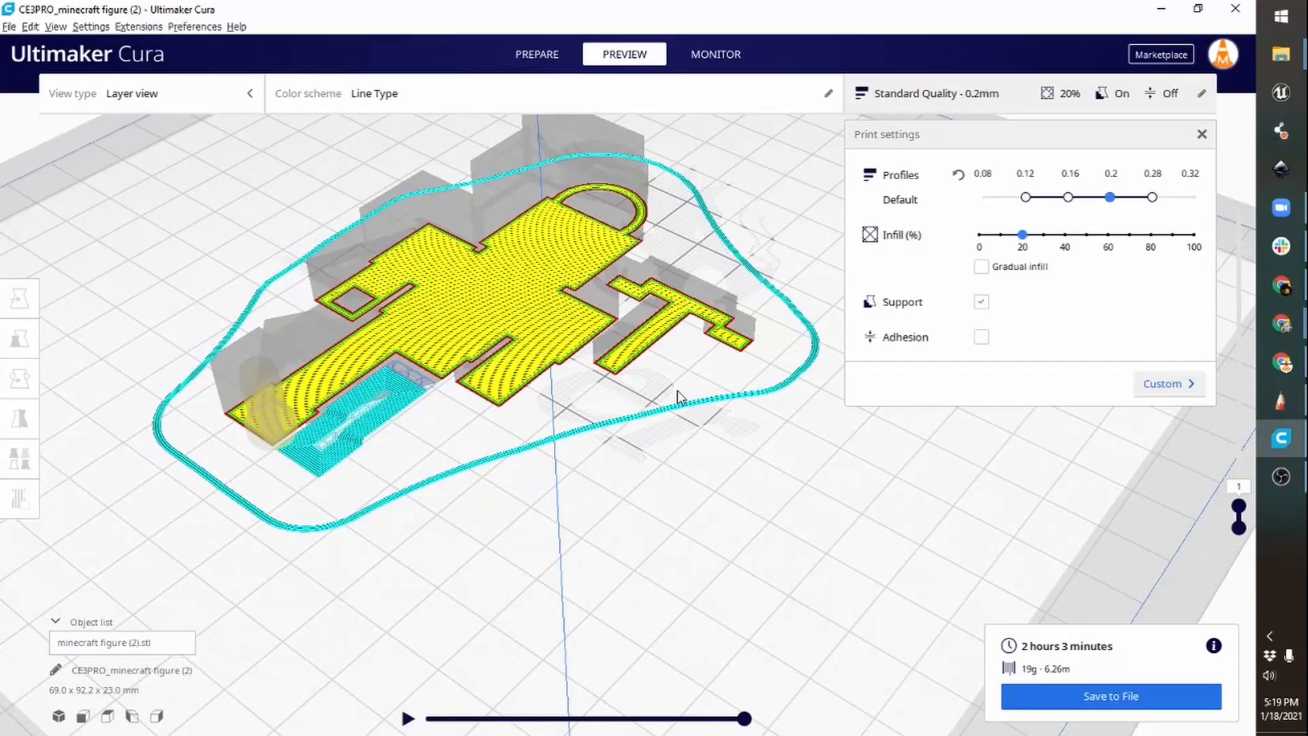
{"action": "right_click_drag", "start_coordinate": [677, 389], "coordinate": [701, 459]}
{"action": "left_click", "coordinate": [1239, 508]}
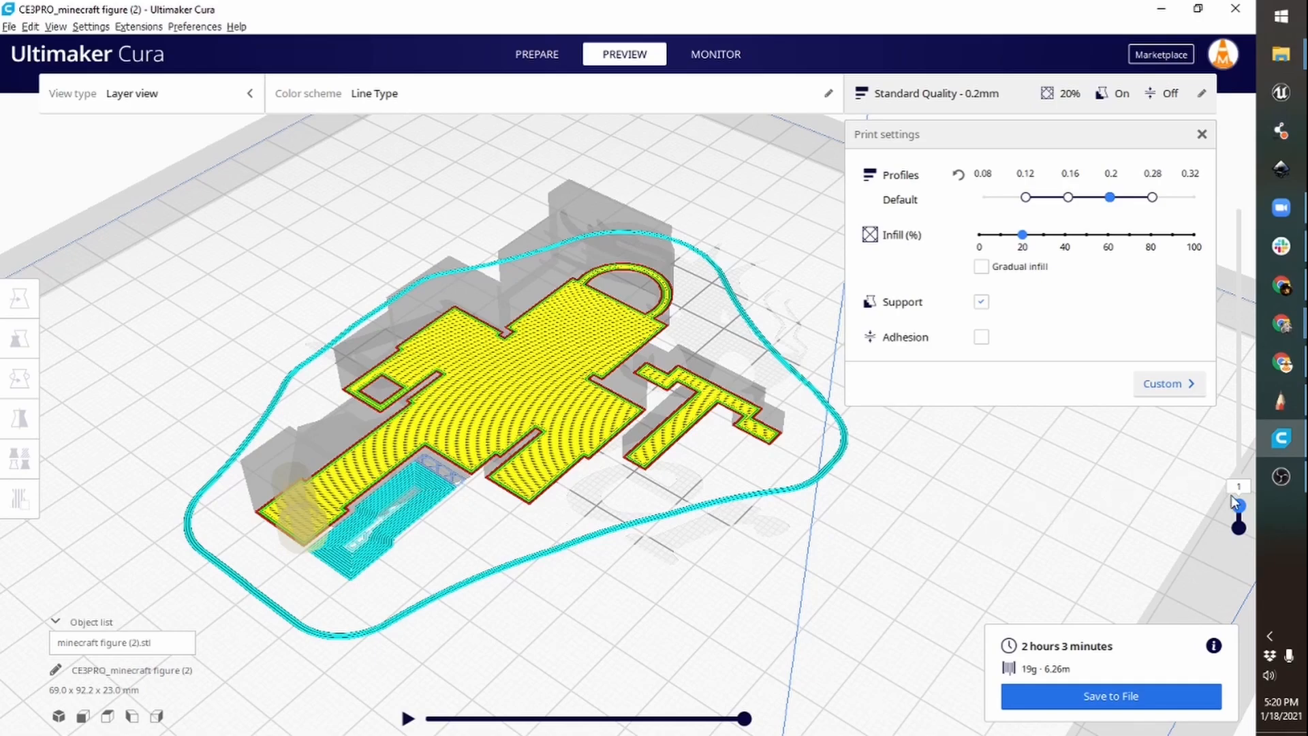
{"action": "left_click_drag", "start_coordinate": [1239, 490], "coordinate": [1213, 152]}
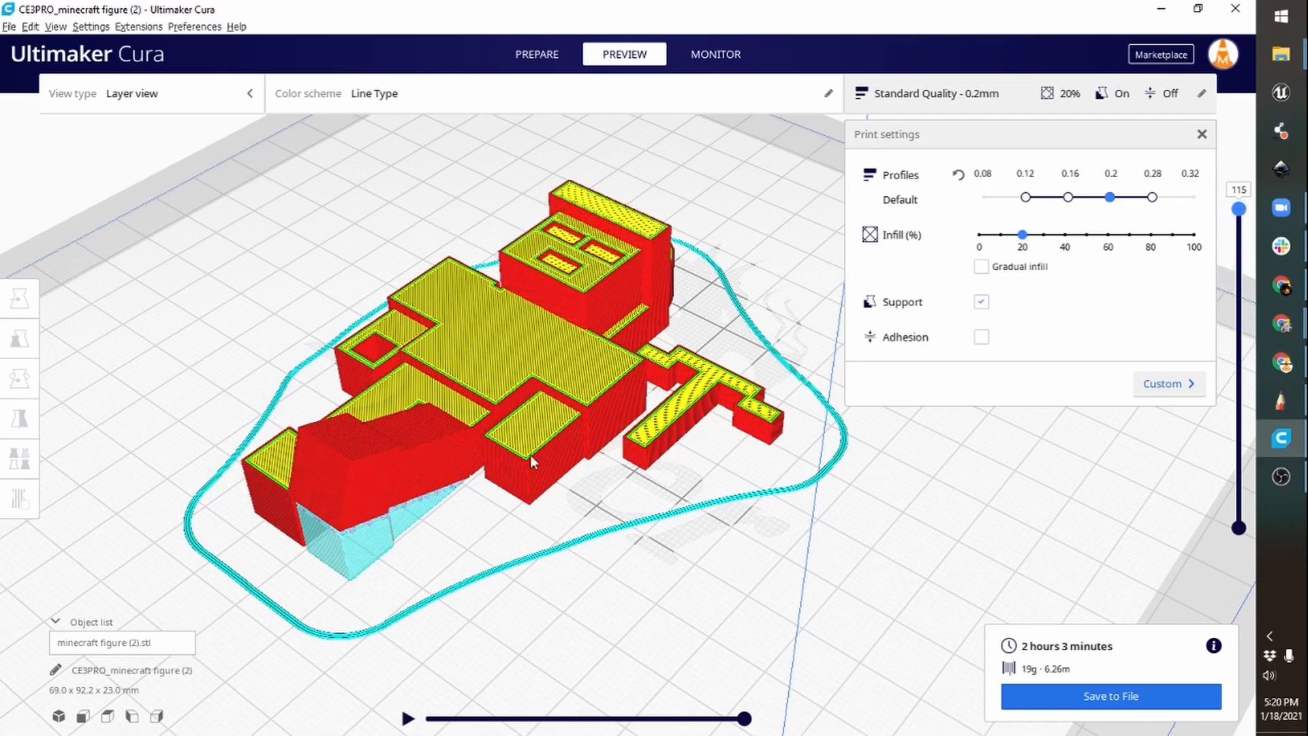
{"action": "right_click_drag", "start_coordinate": [531, 456], "coordinate": [475, 344]}
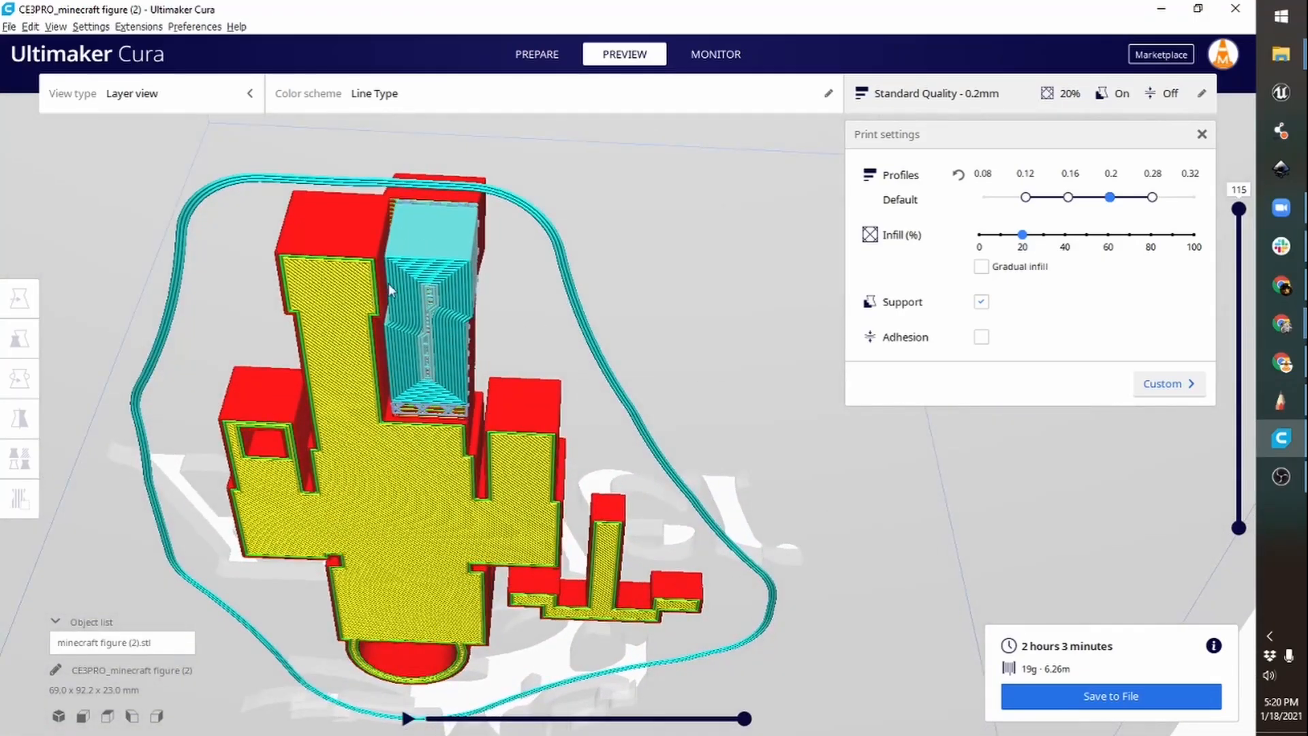
{"action": "right_click_drag", "start_coordinate": [677, 354], "coordinate": [1002, 545]}
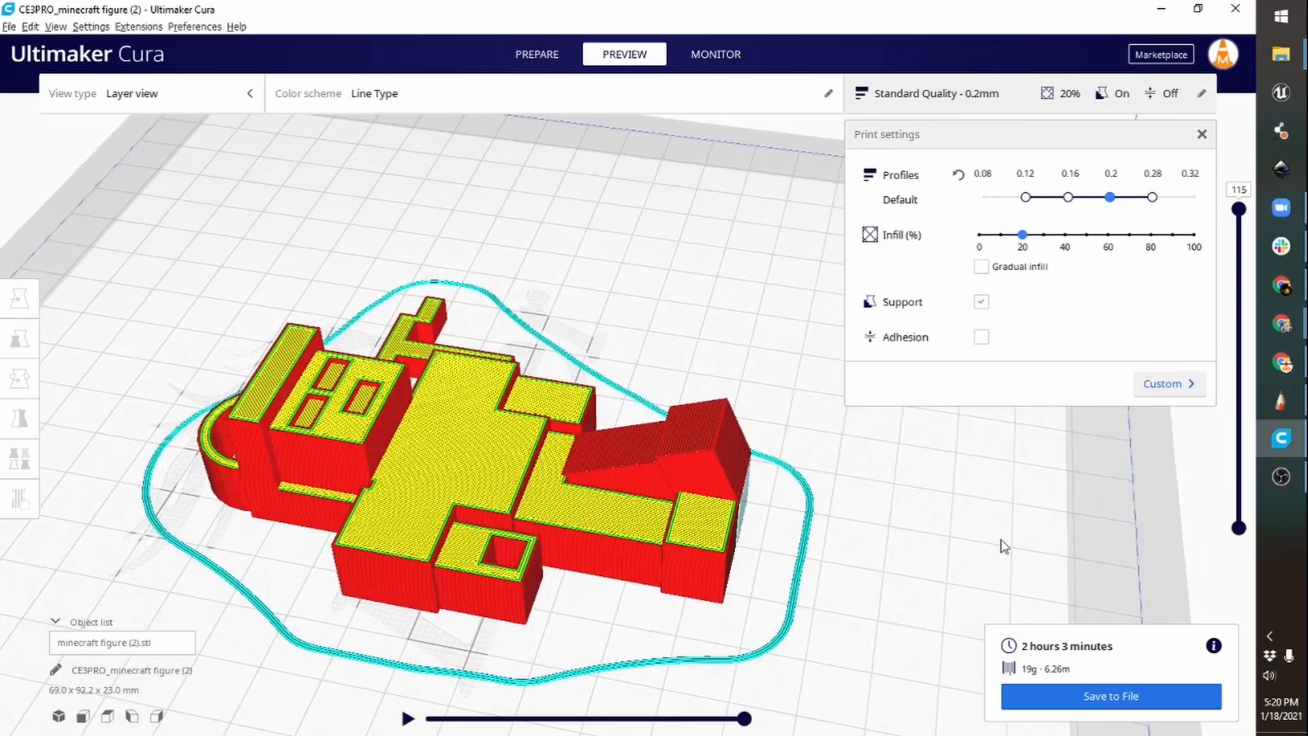
Save the sliced print to the Downloads folder as the G-code file "CE3PRO_minecraft figure (2).gcode".
{"action": "left_click", "coordinate": [1112, 697]}
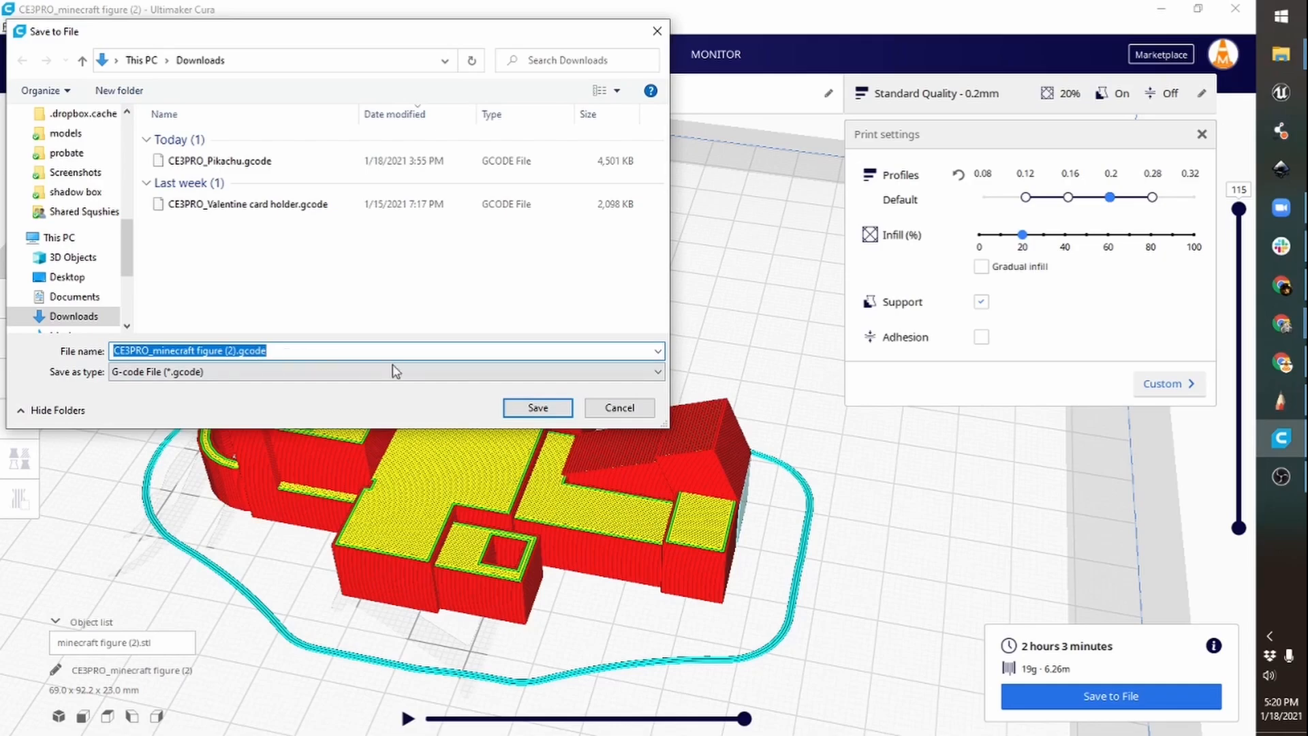
{"action": "left_click", "coordinate": [564, 409]}
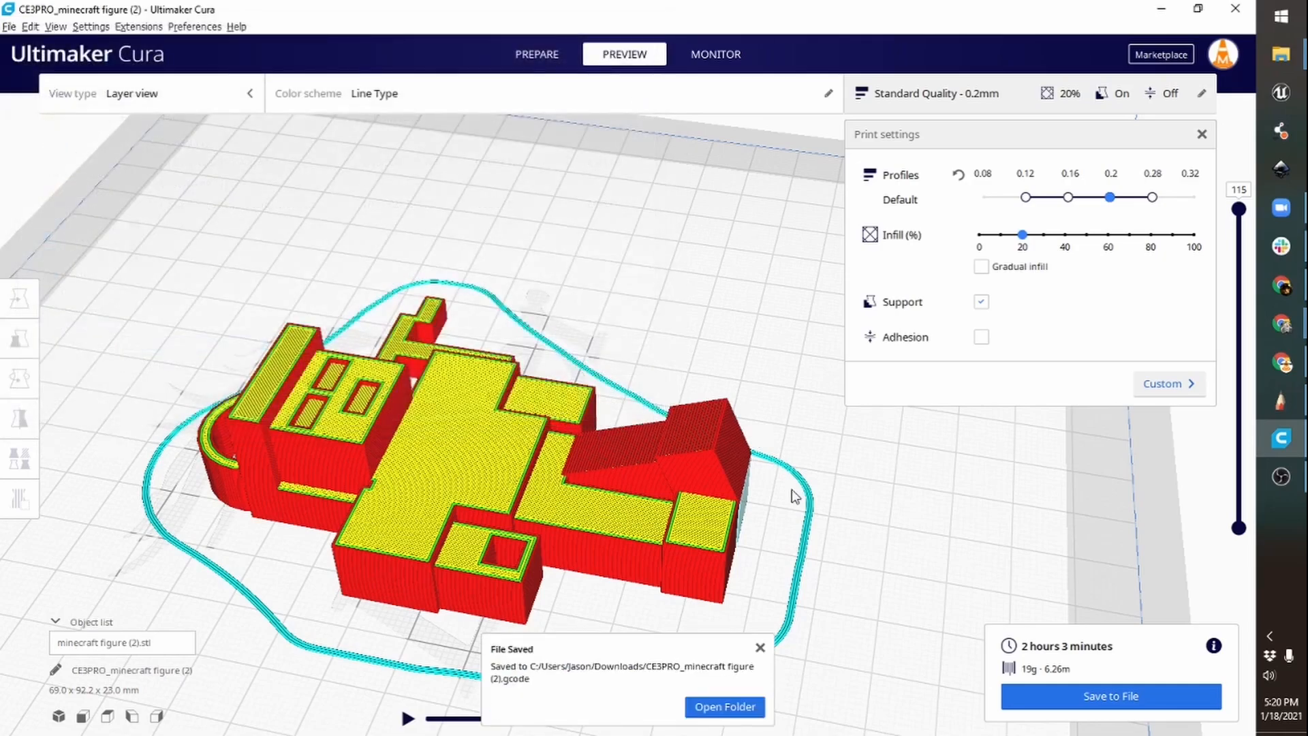